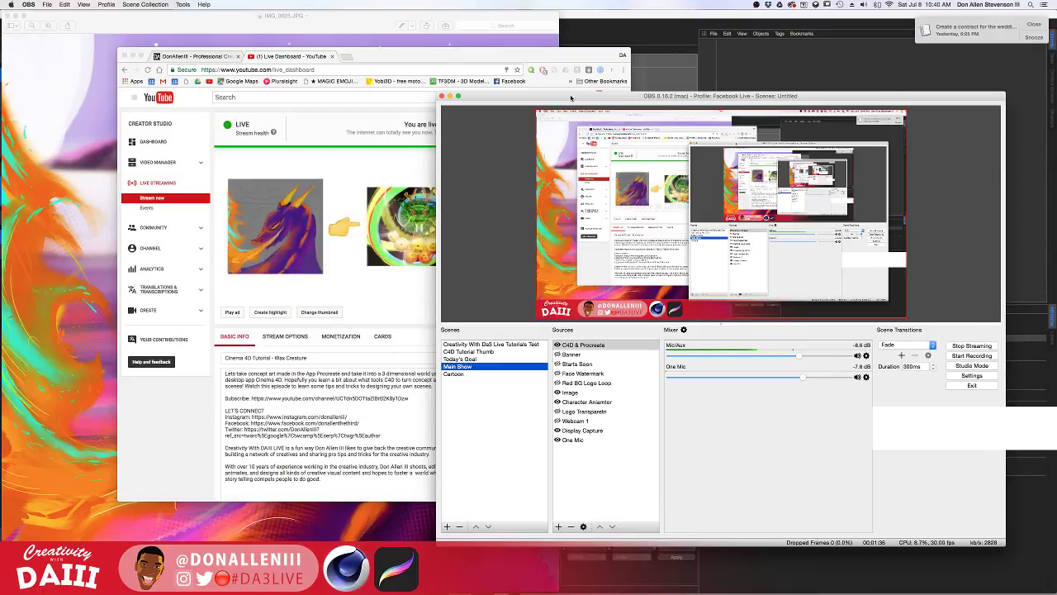
Place the OBS window and the enlarged YouTube live chat pop-out side by side on the second desktop.
drag(569, 96, 183, 123)
drag(588, 71, 732, 49)
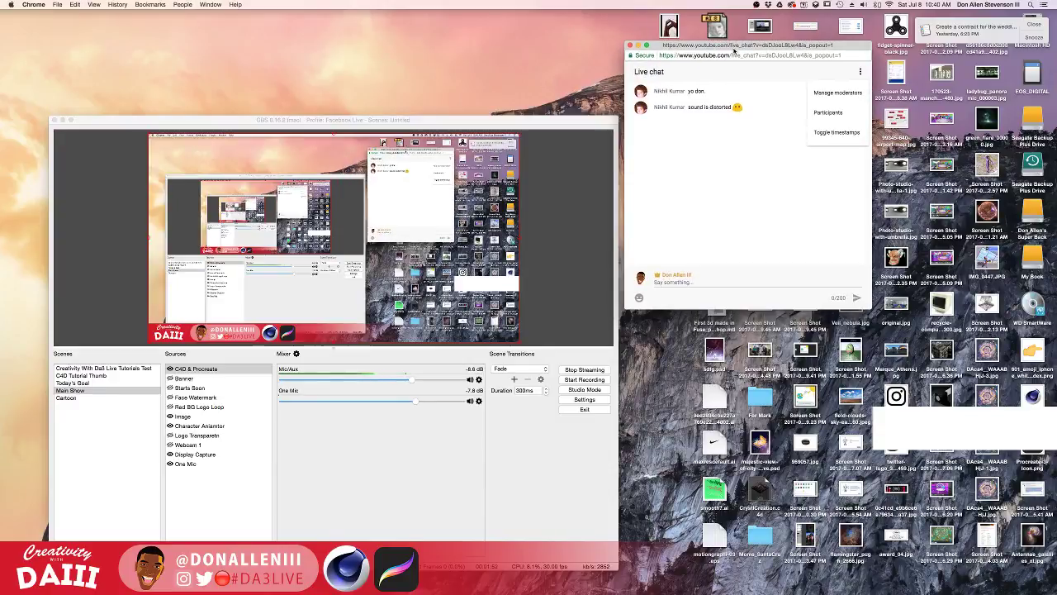
drag(870, 307, 1036, 545)
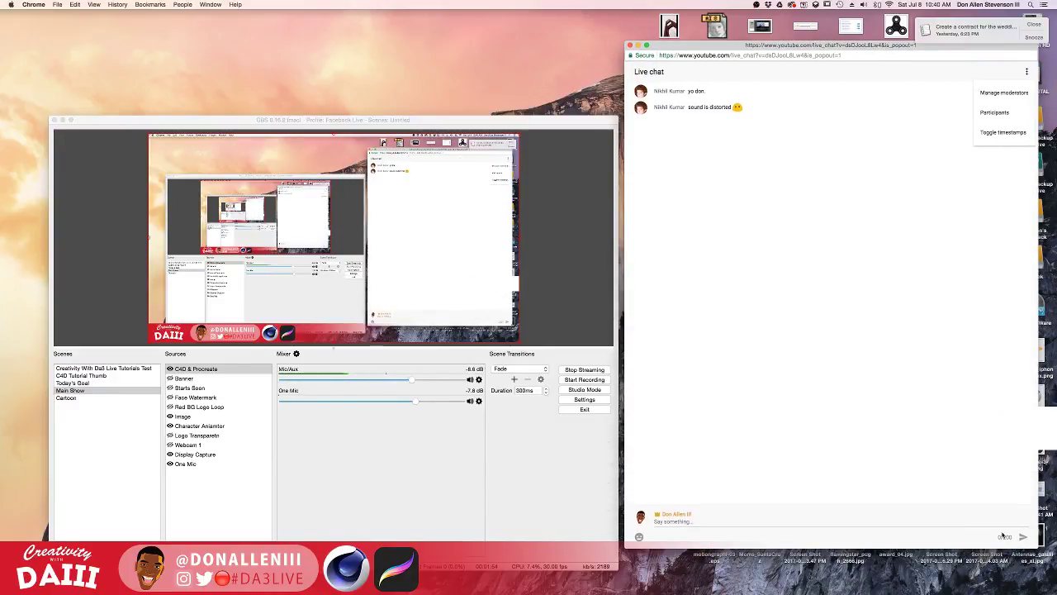
drag(524, 121, 523, 96)
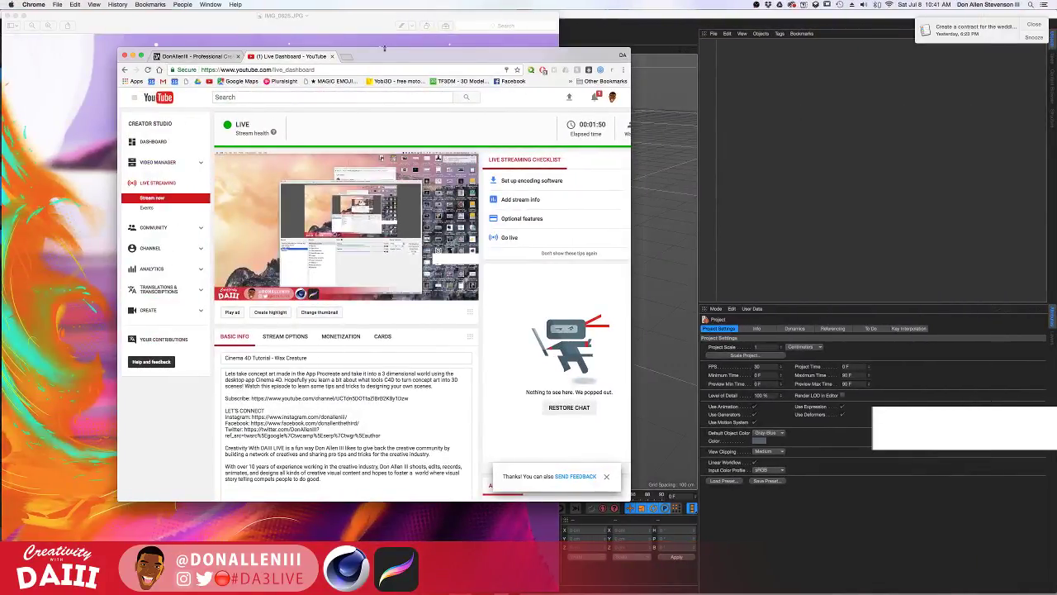
Reposition the YouTube live dashboard window between the artwork image and the 3D workspace.
drag(366, 47, 671, 98)
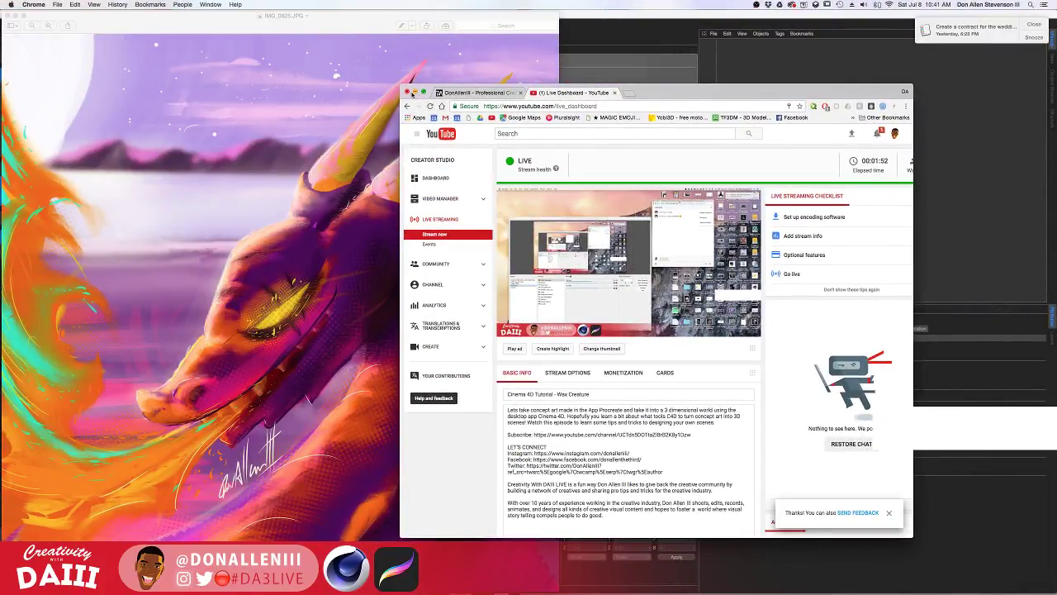
key(ctrl+Right)
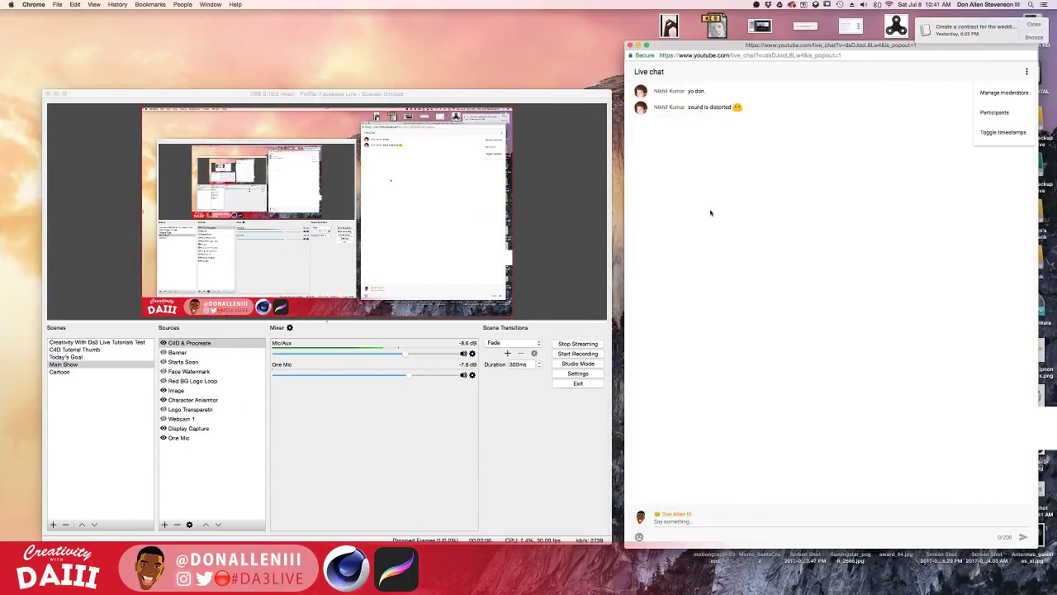
key(ctrl+Left)
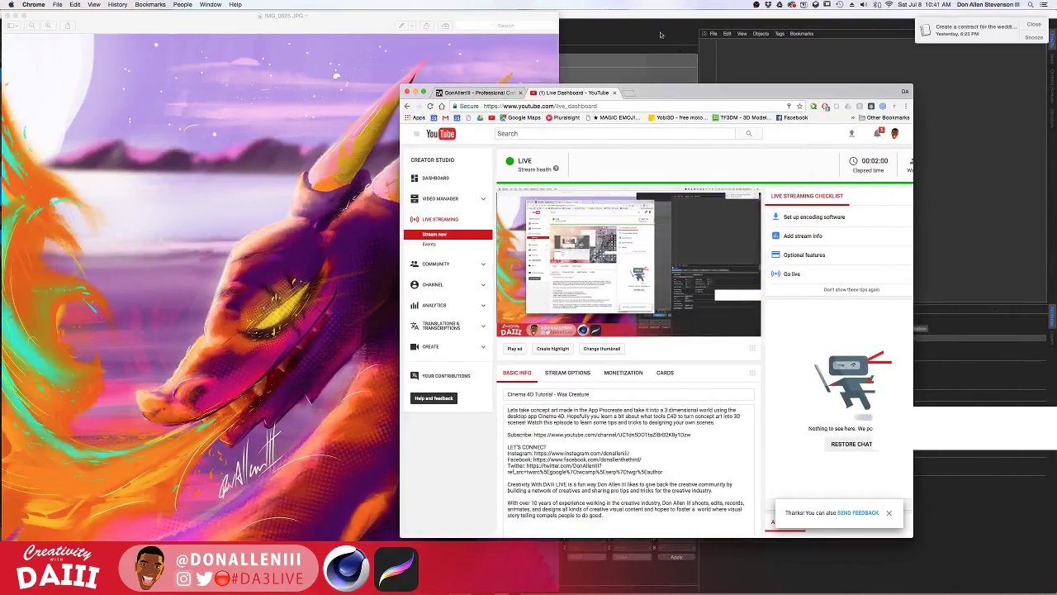
drag(667, 97, 511, 63)
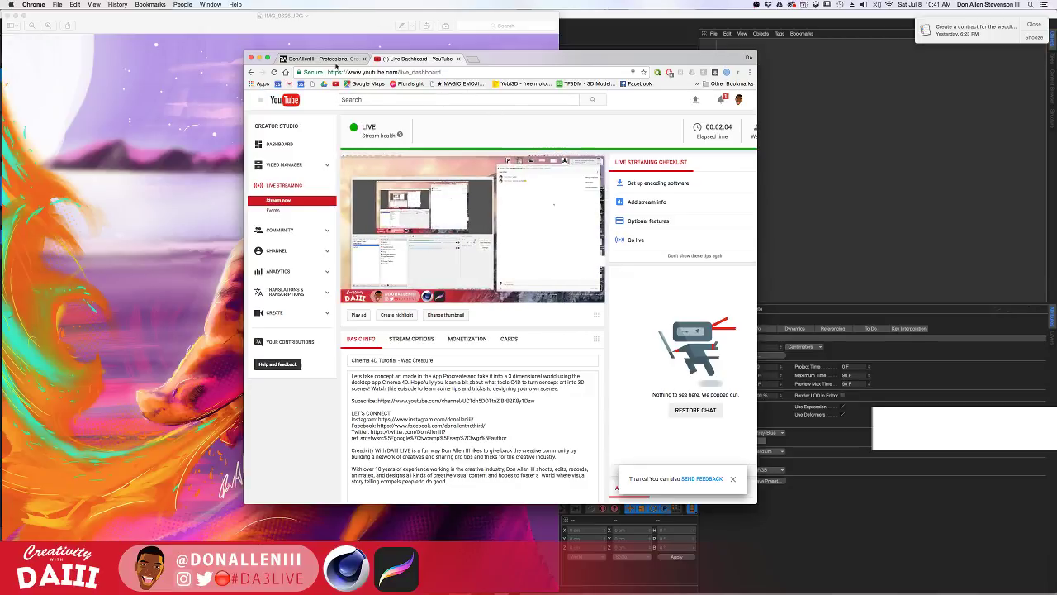
key(ctrl+Right)
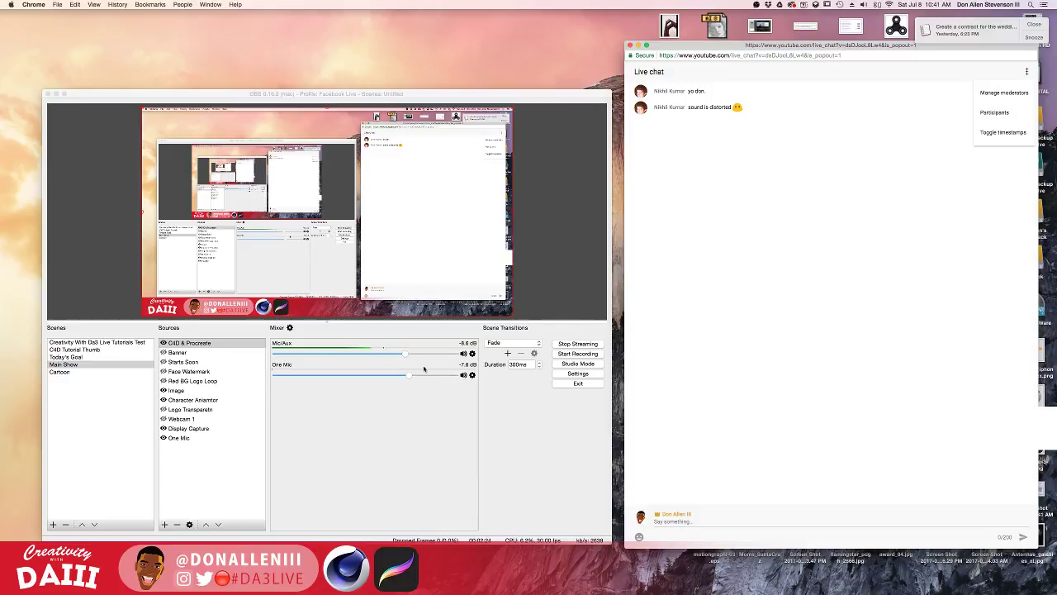
Open the Sound input settings in System Preferences.
mouse_move(692, 591)
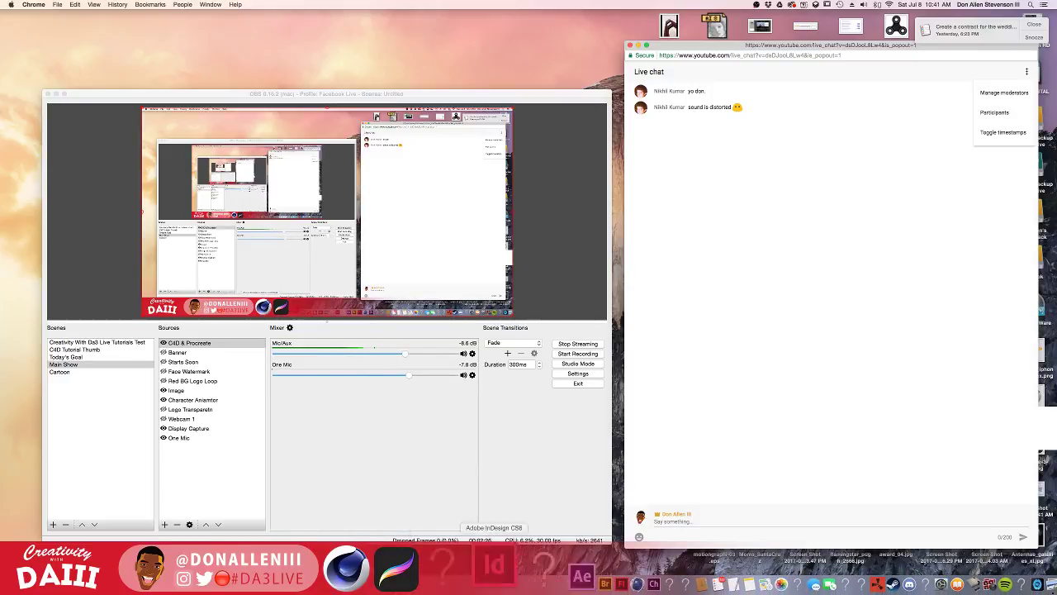
click(799, 570)
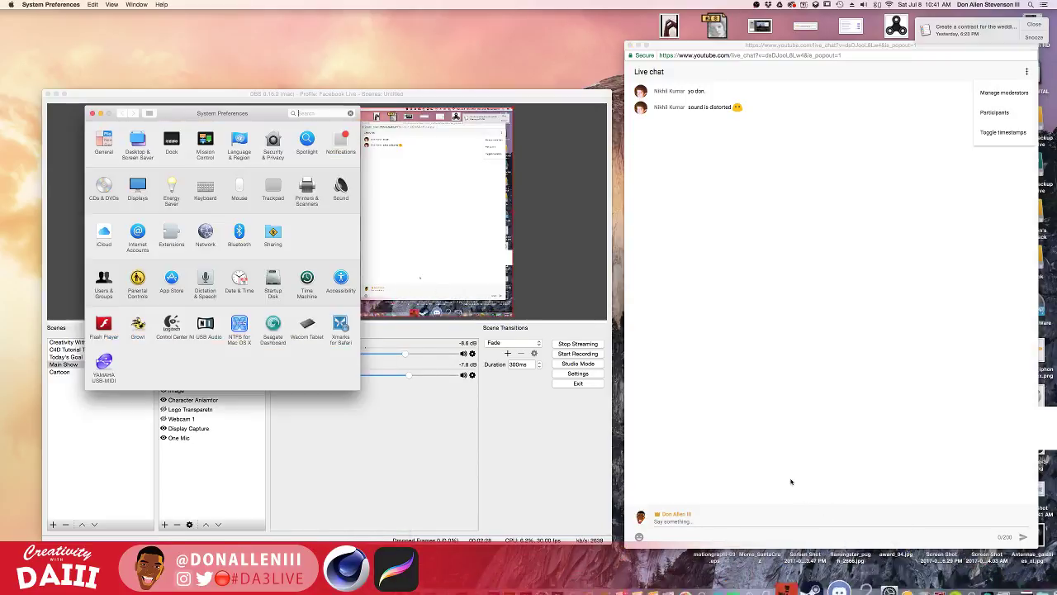
drag(167, 107, 282, 124)
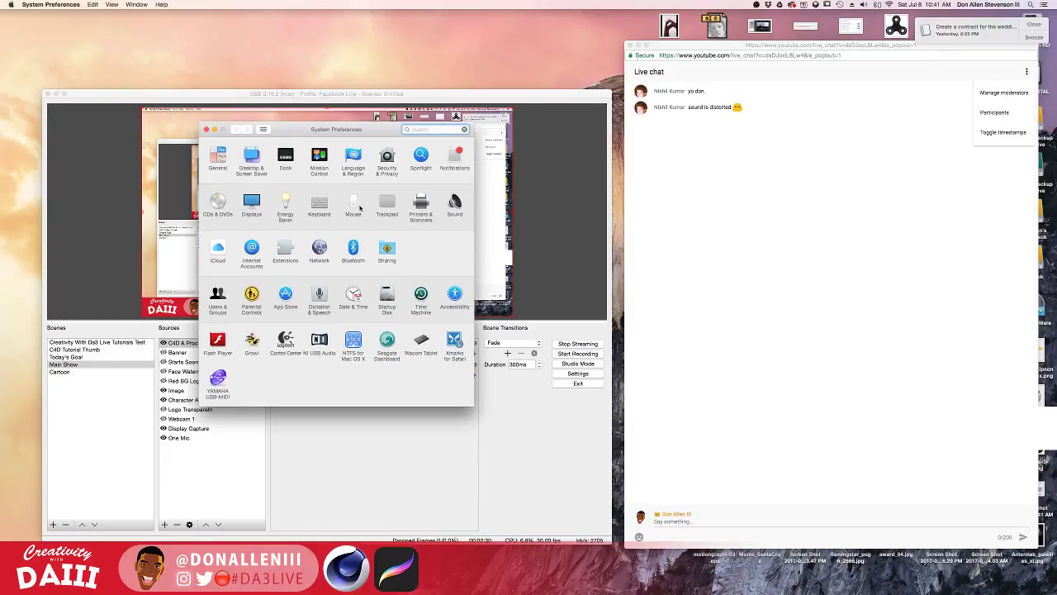
click(319, 299)
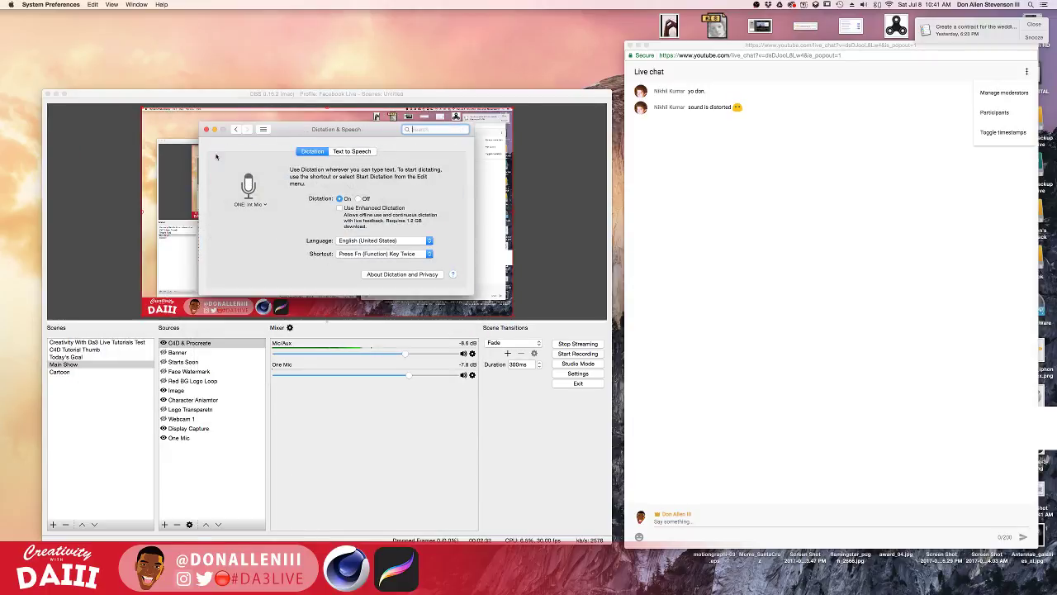
click(234, 130)
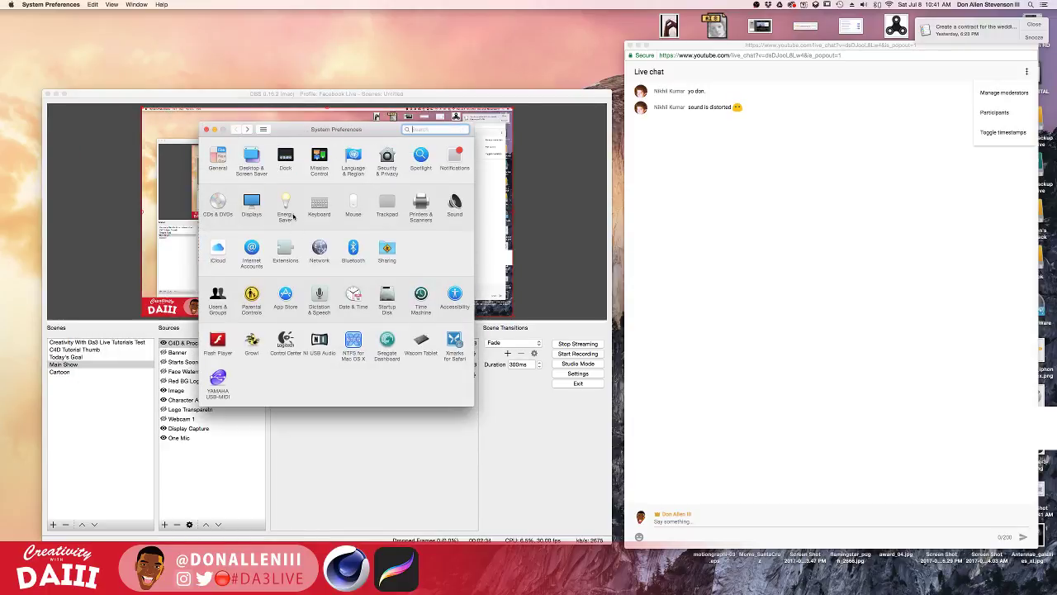
click(456, 207)
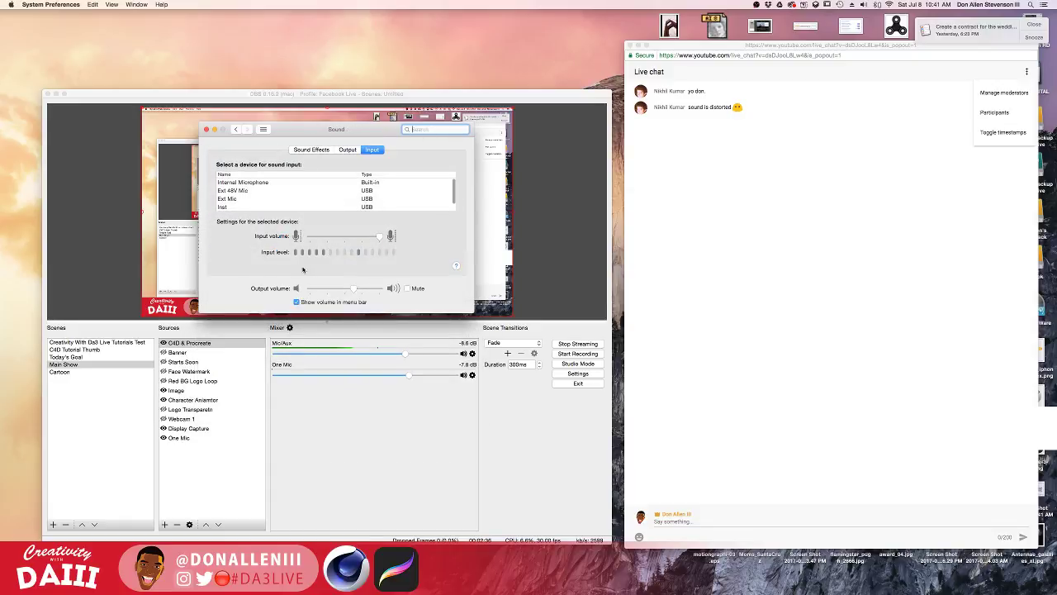
Try the Ext 48V Mic and Ext Mic inputs, and set the sound input device to Int Mic.
click(248, 191)
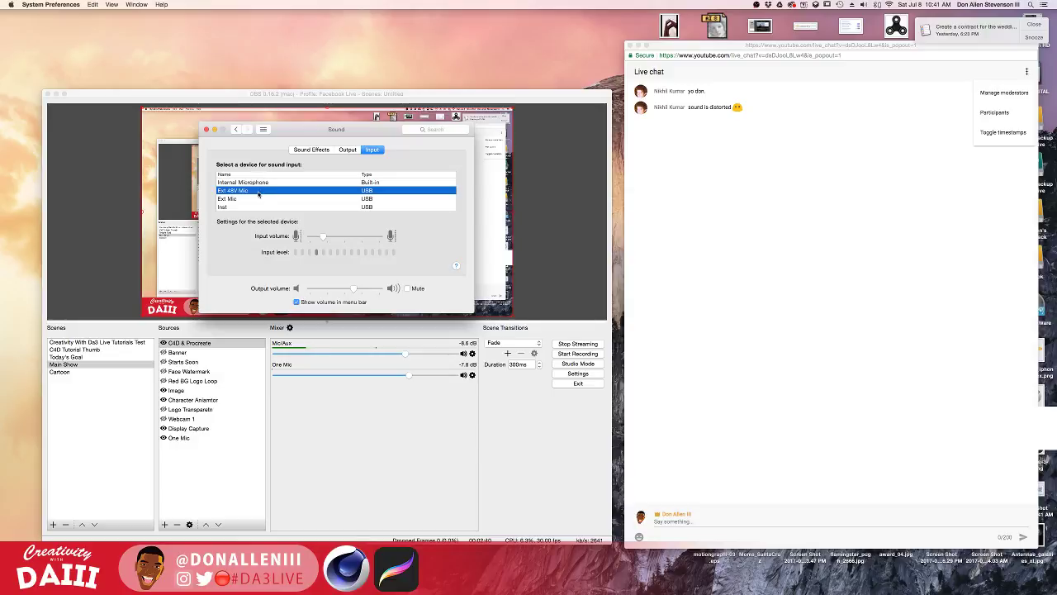
click(256, 198)
scroll(248, 202, down, 1)
click(242, 206)
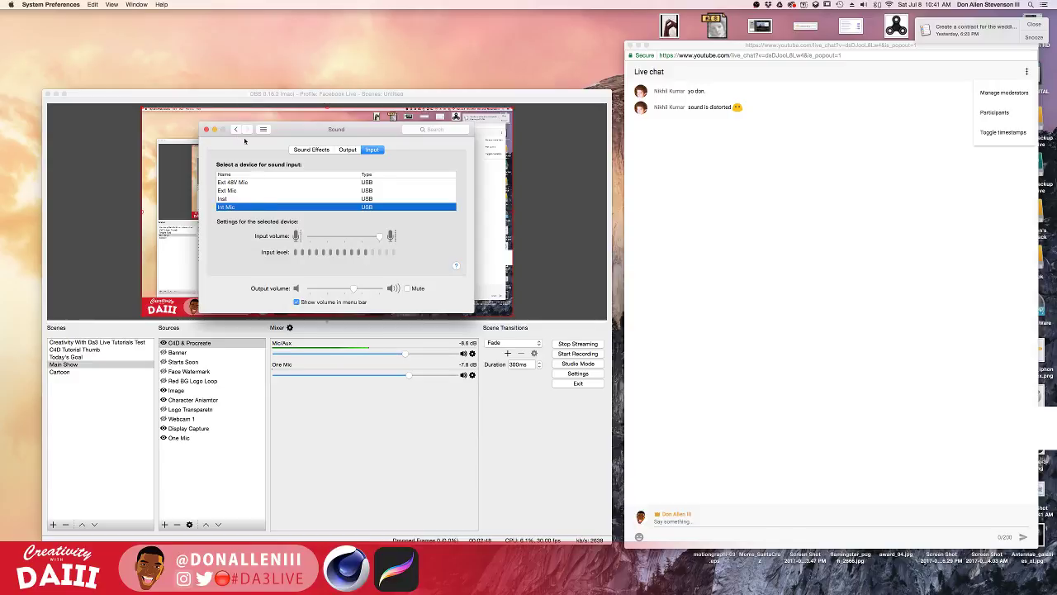
Move the YouTube live dashboard window clear of the dragon artwork and return to the OBS desktop.
key(ctrl+Left)
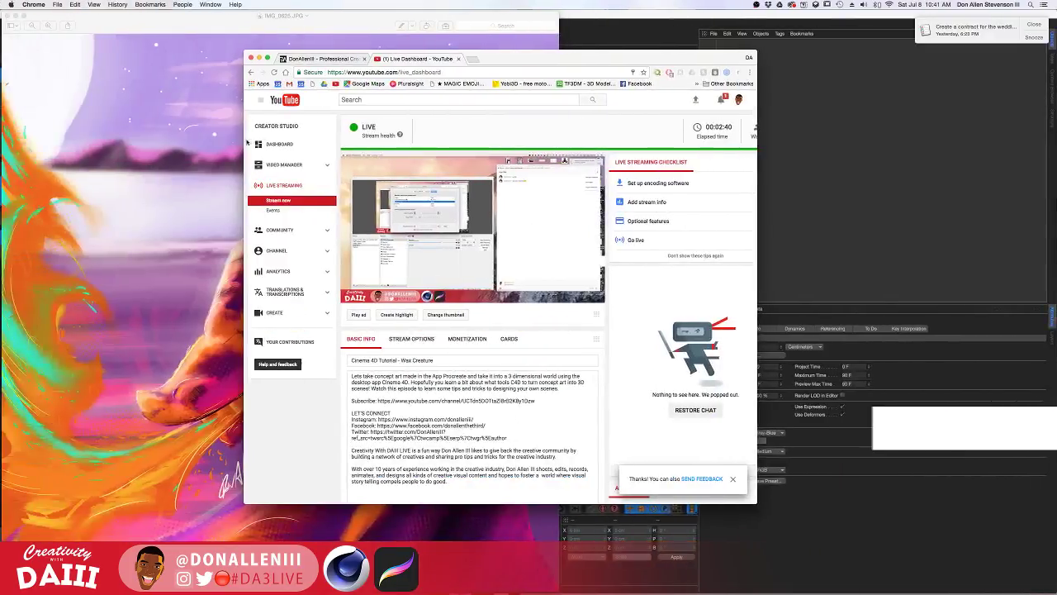
drag(486, 58, 630, 83)
drag(709, 75, 907, 78)
key(ctrl+Right)
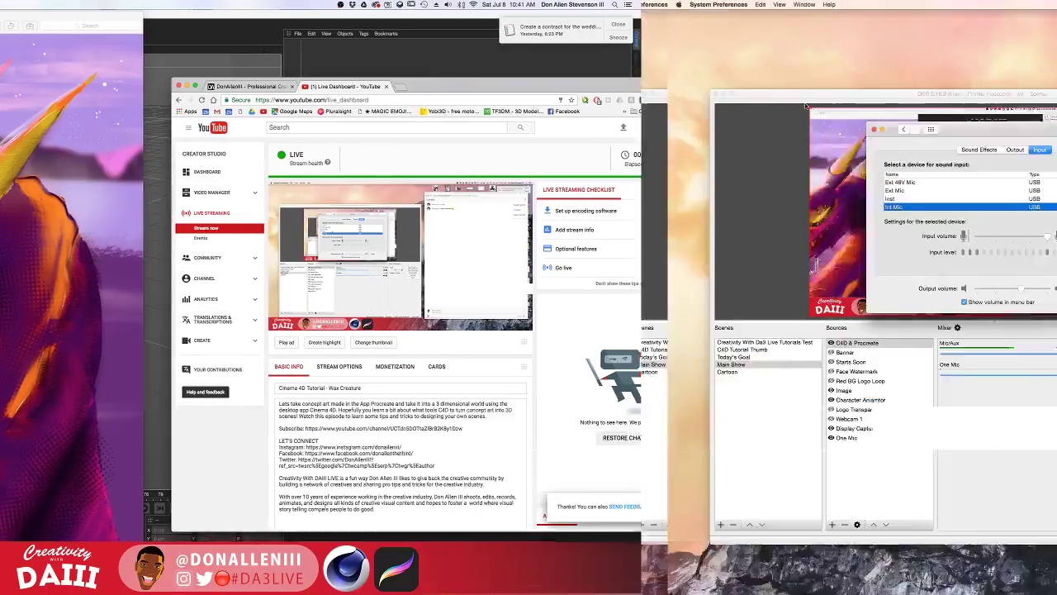
Examine the dragon picture plane and the sphere below it from several angles in Cinema 4D.
click(360, 394)
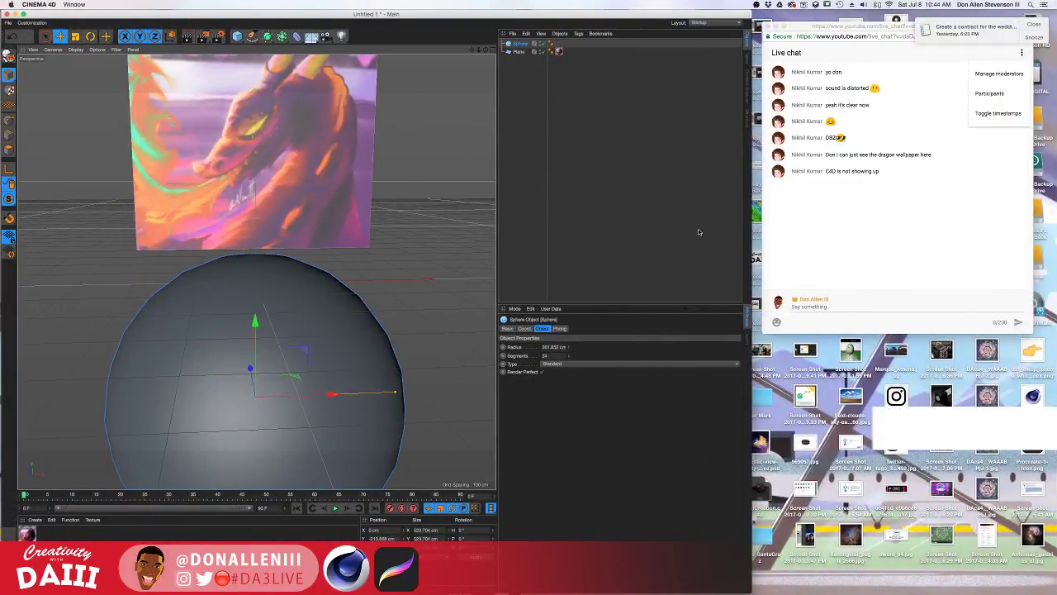
click(306, 233)
alt+drag(307, 232, 263, 263)
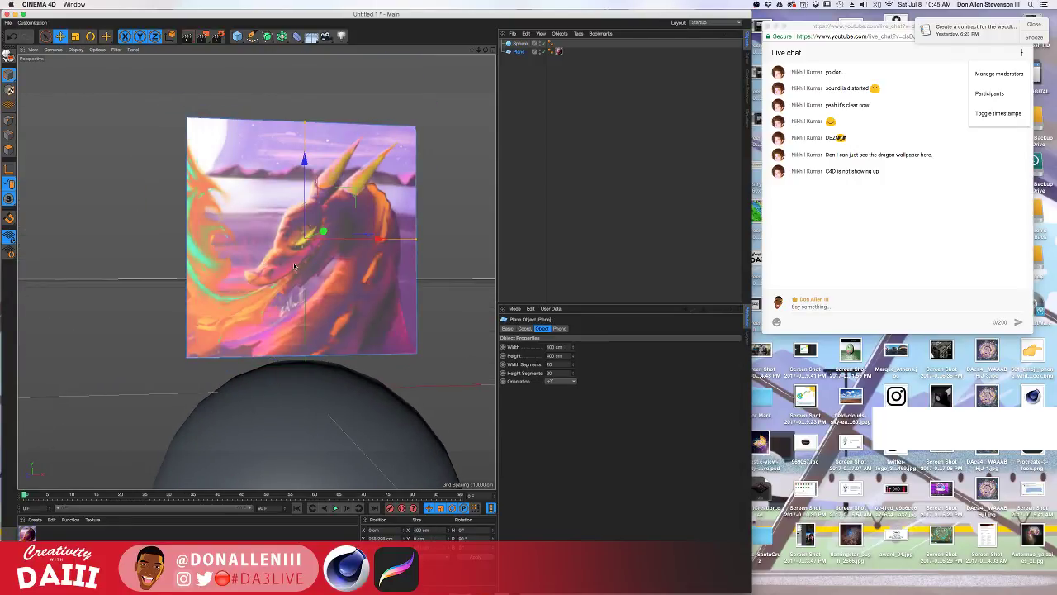
alt+drag(294, 266, 289, 290)
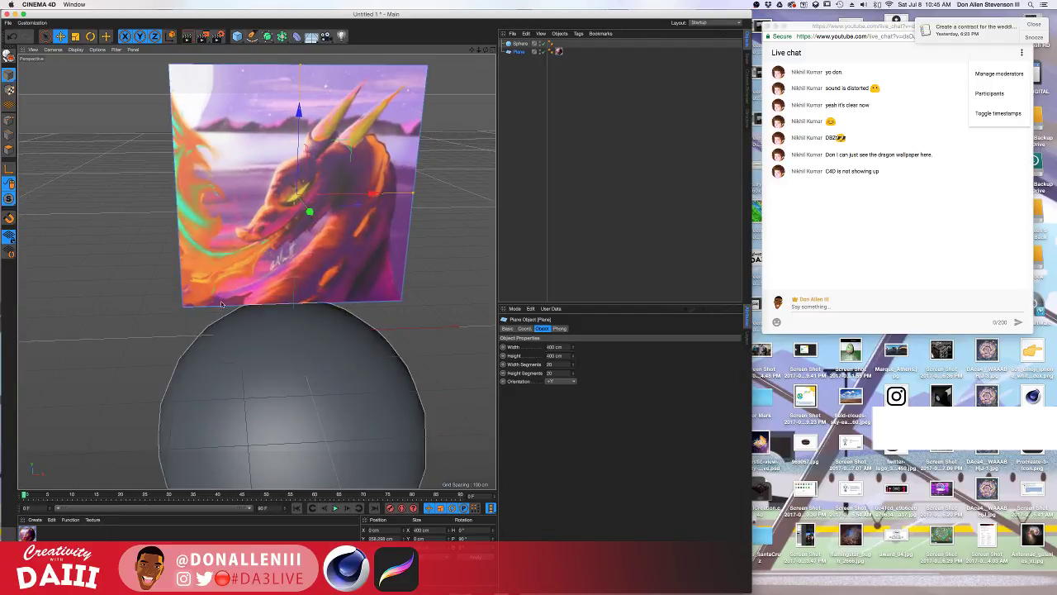
alt+drag(277, 327, 334, 293)
Try the dragon picture material on the sphere, view it from several angles and undo the assignment.
drag(31, 535, 274, 421)
alt+drag(254, 385, 290, 385)
alt+middle_drag(290, 384, 413, 239)
alt+drag(414, 239, 368, 277)
key(super+z)
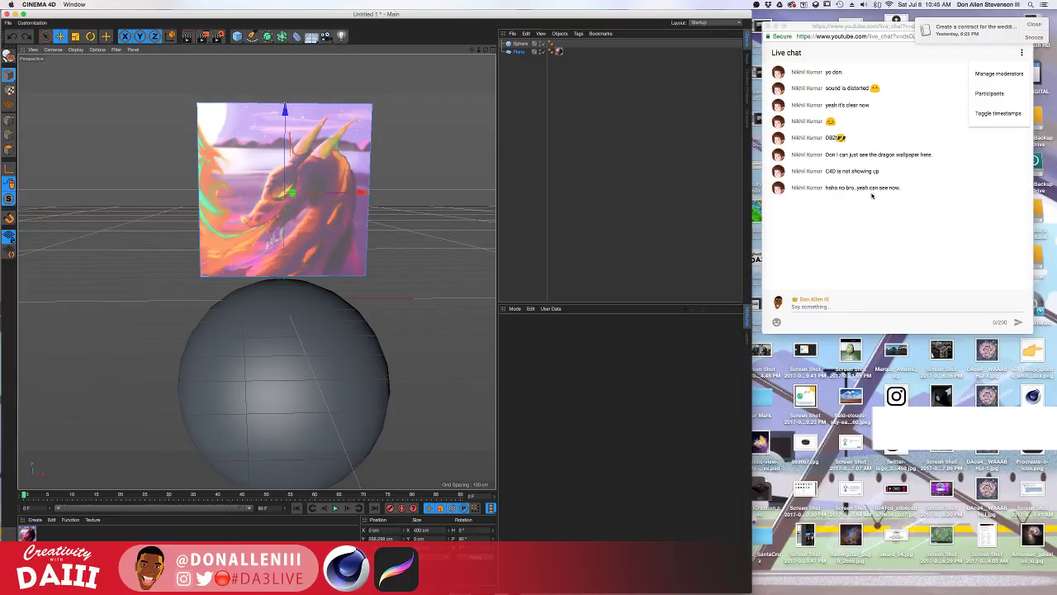
Switch to the Sculpting layout with the sphere selected, and narrow the window to uncover the live chat.
alt+middle_drag(274, 290, 234, 256)
click(283, 302)
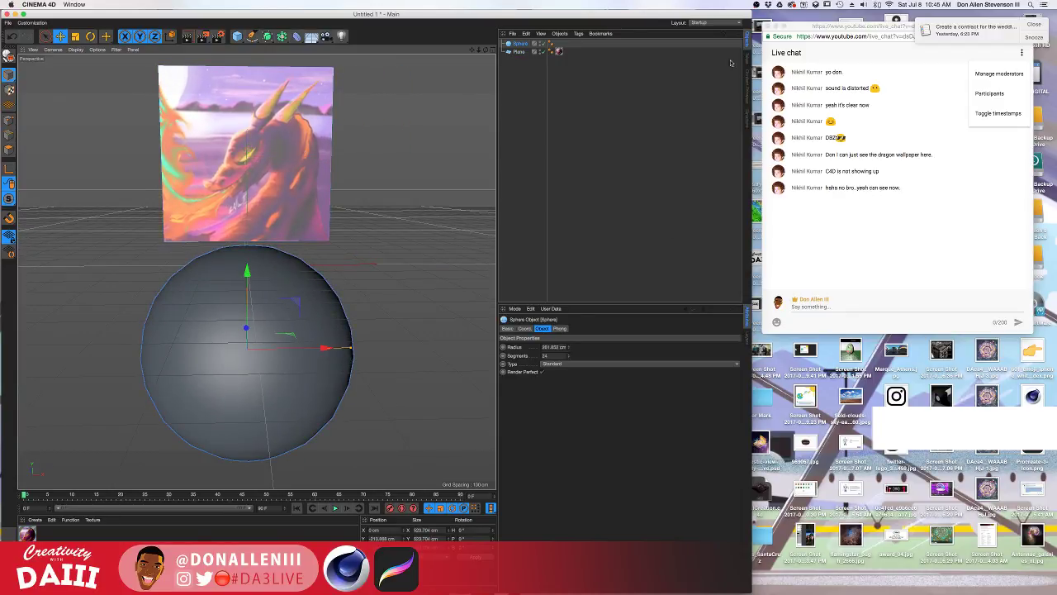
click(732, 24)
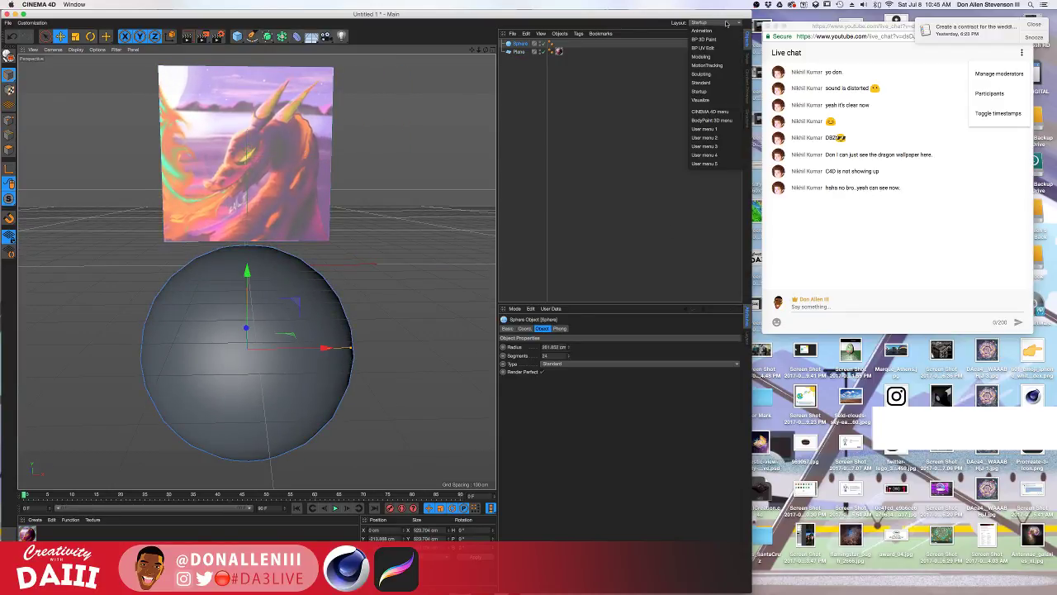
click(701, 74)
drag(1053, 52, 759, 51)
alt+drag(398, 353, 344, 333)
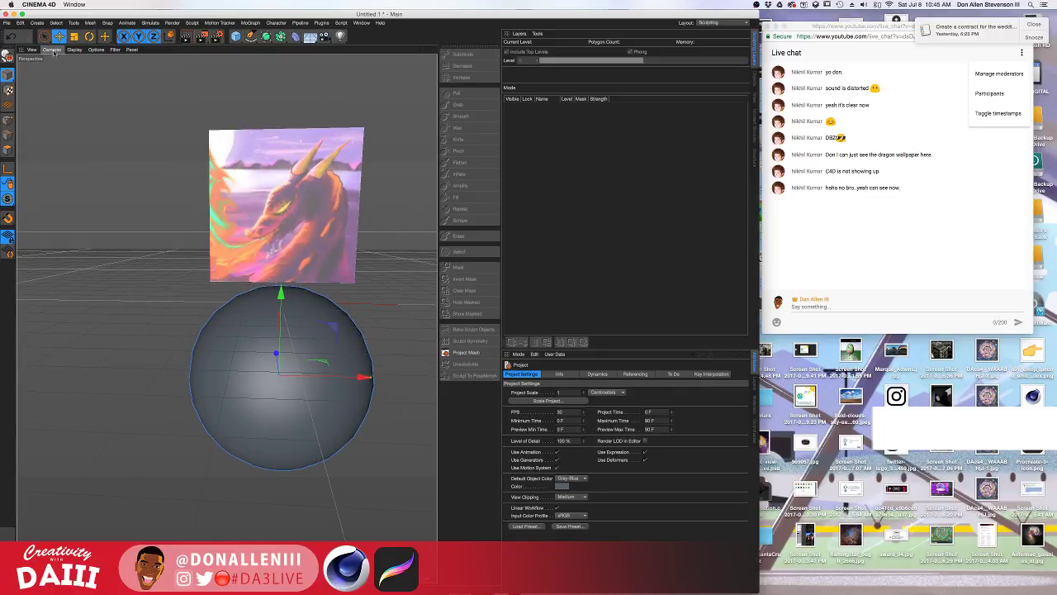
Set the viewport display to Gouraud Shading (Lines) and inspect the sphere's polygon mesh.
click(76, 50)
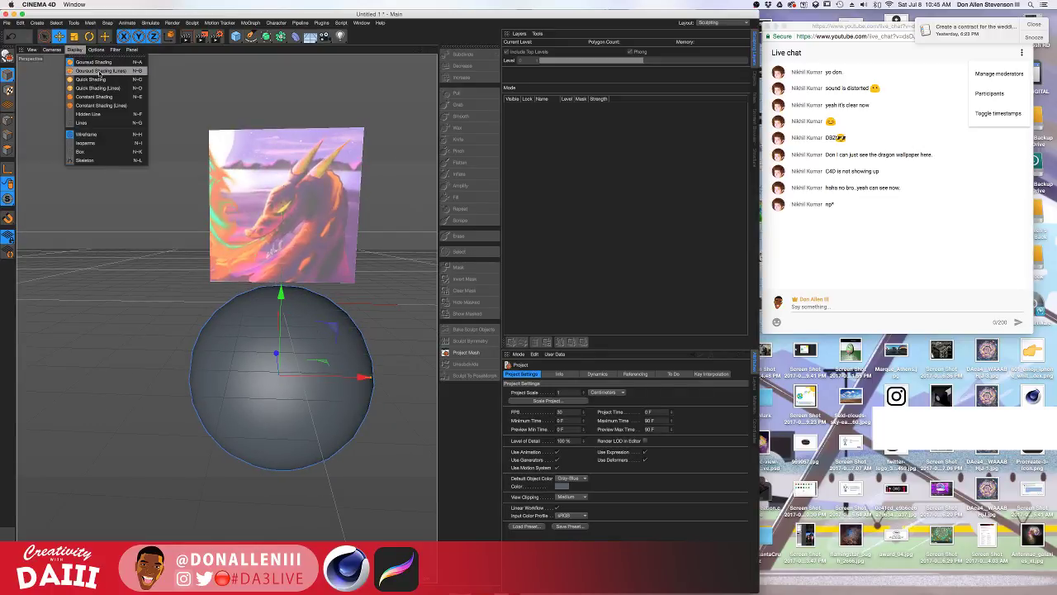
click(100, 70)
scroll(265, 377, up, 2)
scroll(282, 374, up, 3)
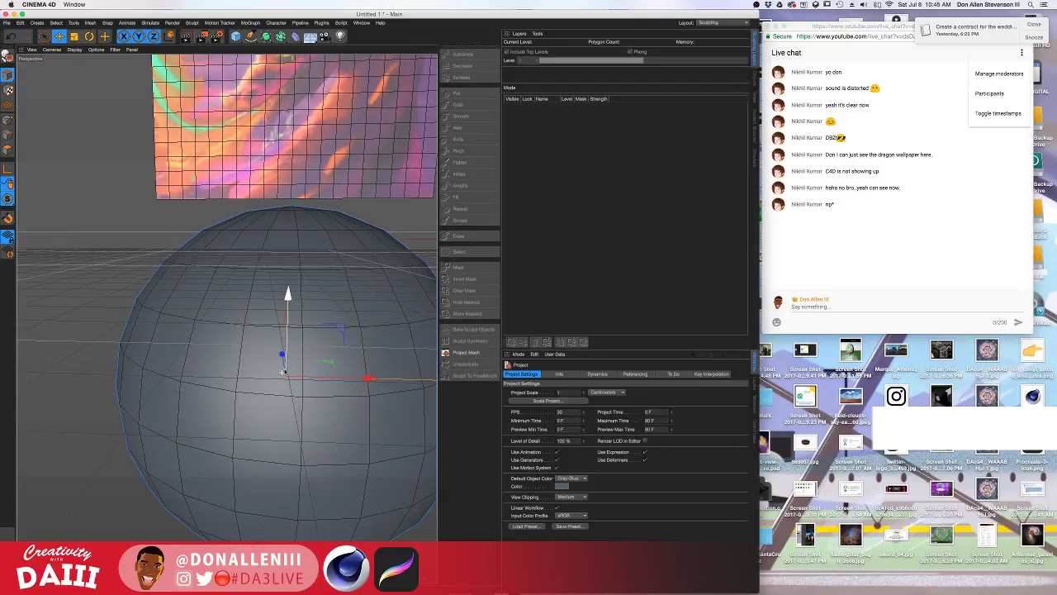
alt+drag(285, 371, 407, 196)
scroll(357, 364, down, 4)
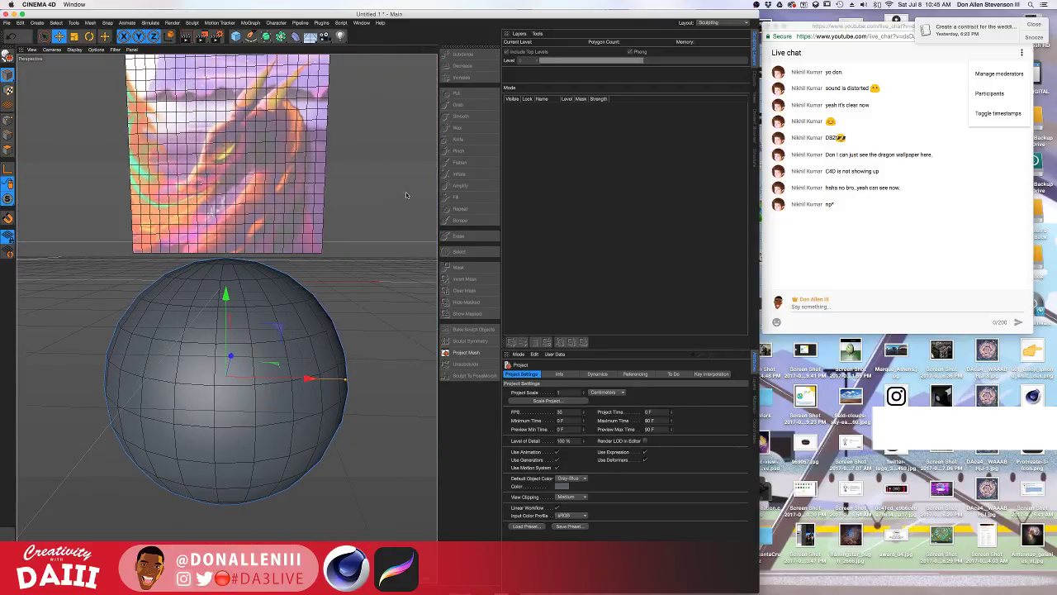
Switch to the Standard layout and change the sphere's type to Tetrahedron.
click(714, 24)
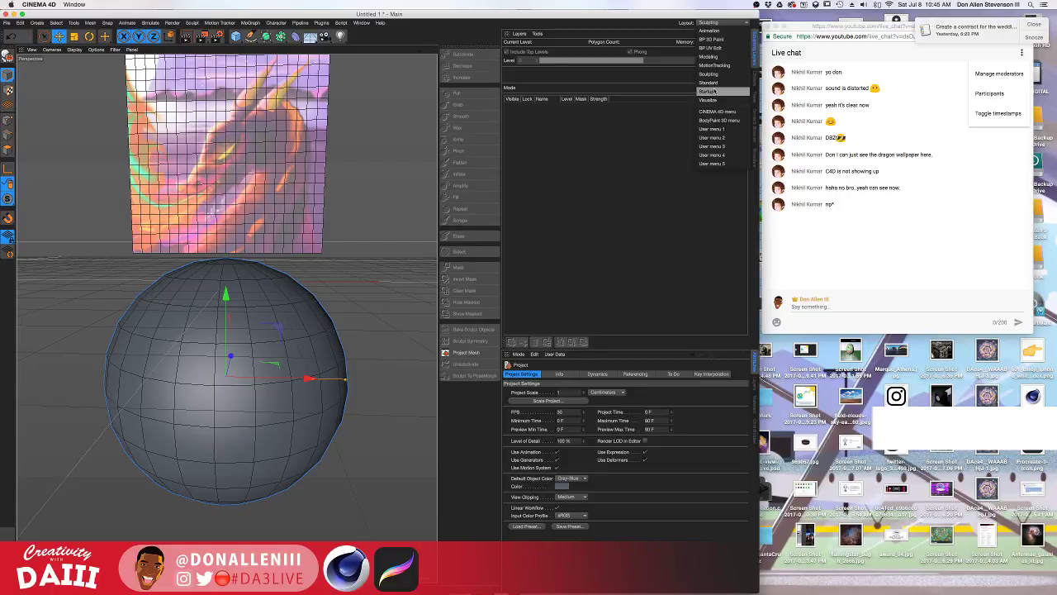
click(708, 83)
click(720, 52)
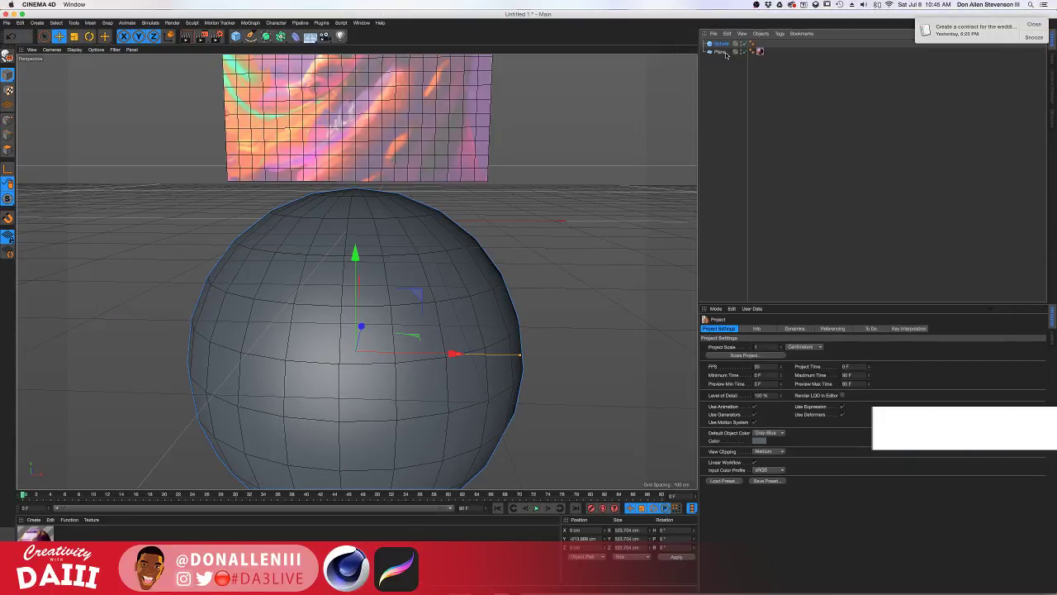
click(721, 44)
click(774, 366)
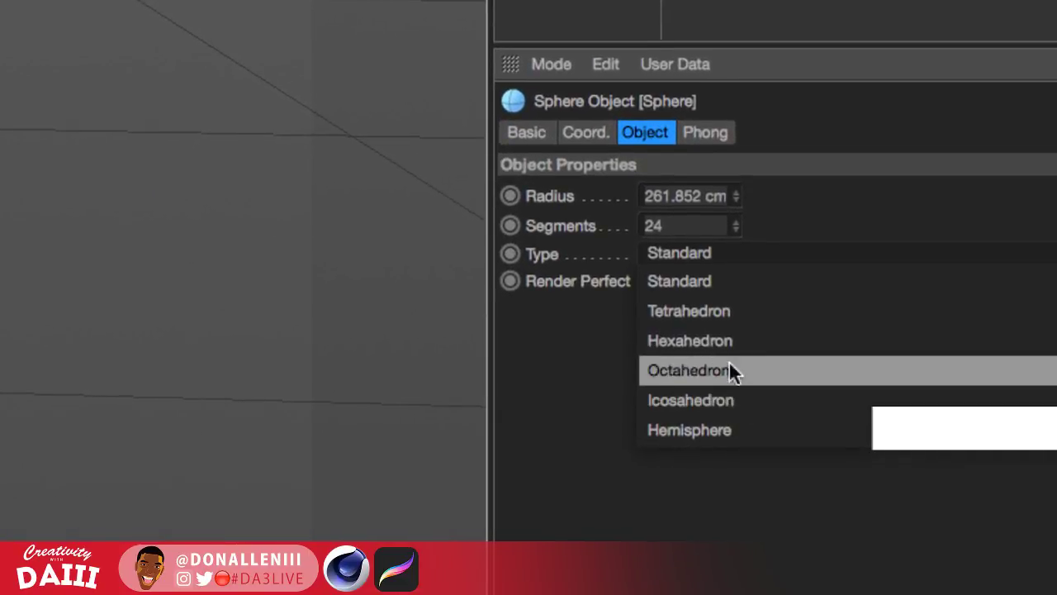
click(698, 318)
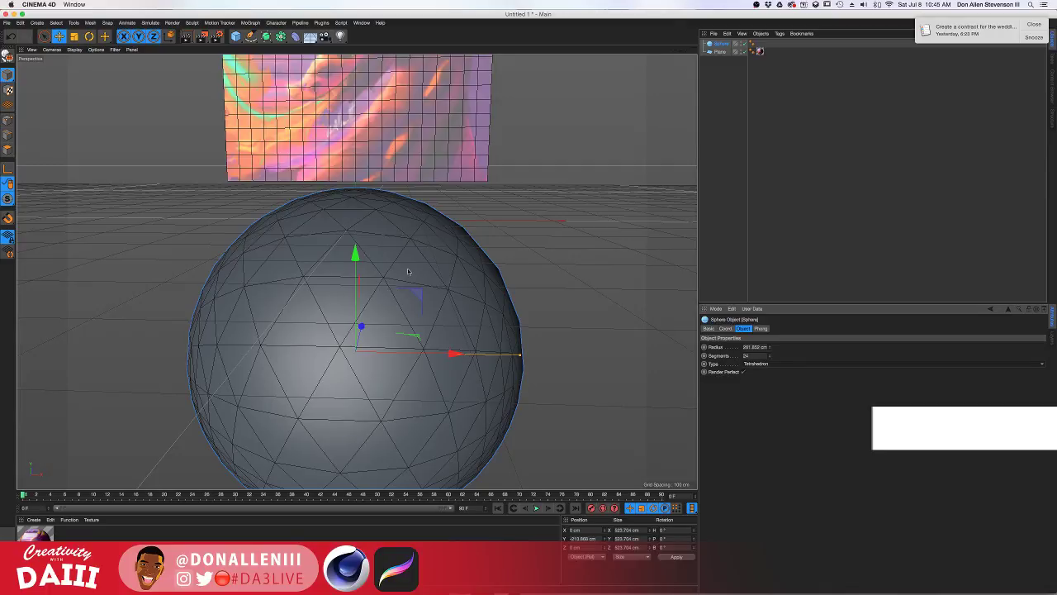
scroll(408, 274, down, 5)
scroll(379, 291, up, 4)
mouse_move(359, 304)
alt+mouse_down()
mouse_move(488, 286)
mouse_move(373, 309)
mouse_move(368, 300)
alt+mouse_up()
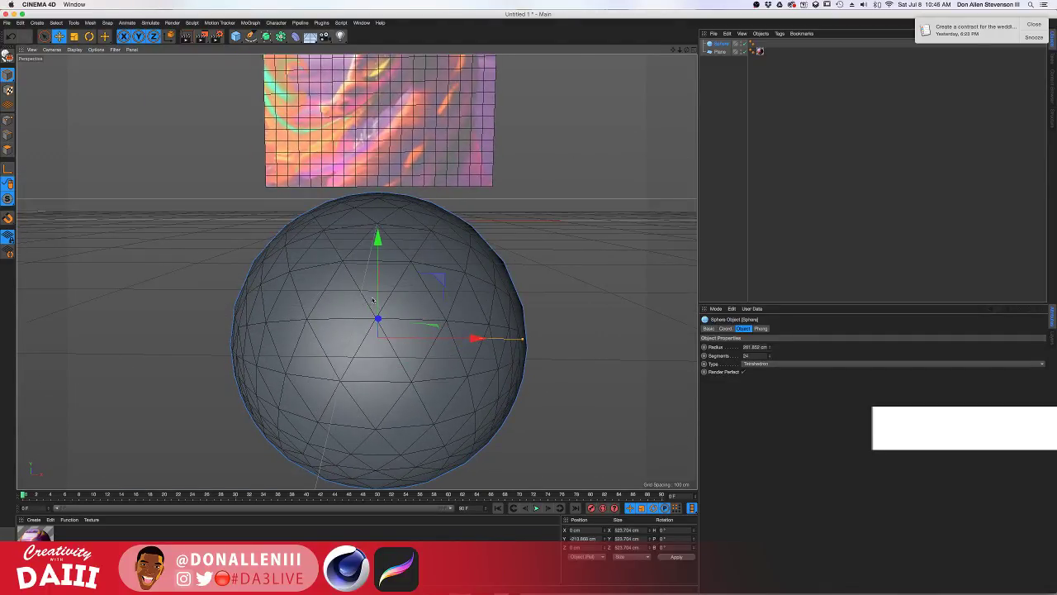
Check the live chat and switch the interface back to the Sculpting layout.
drag(1055, 210, 756, 210)
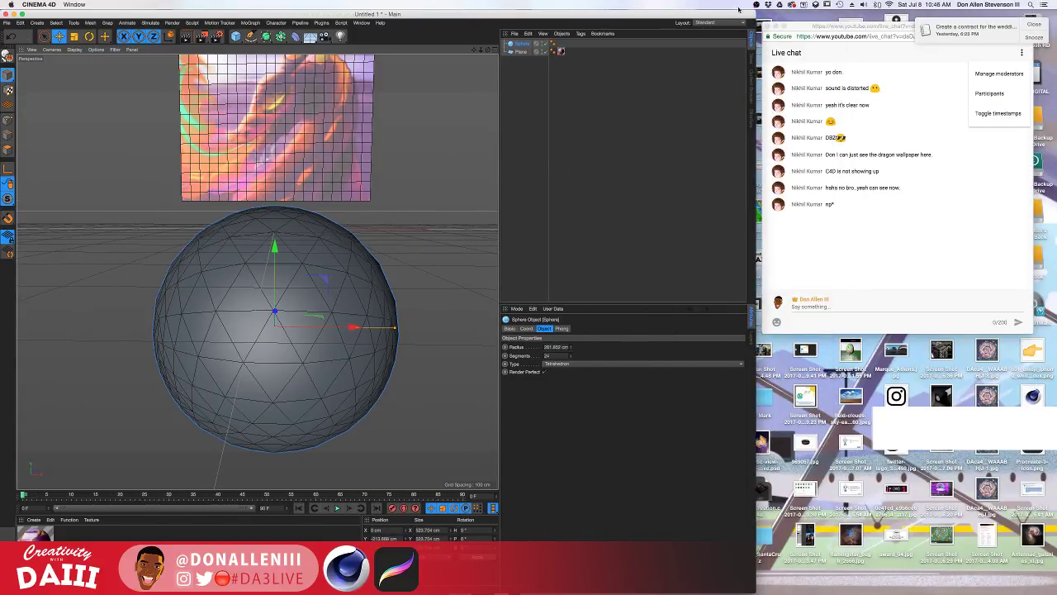
click(705, 22)
click(726, 77)
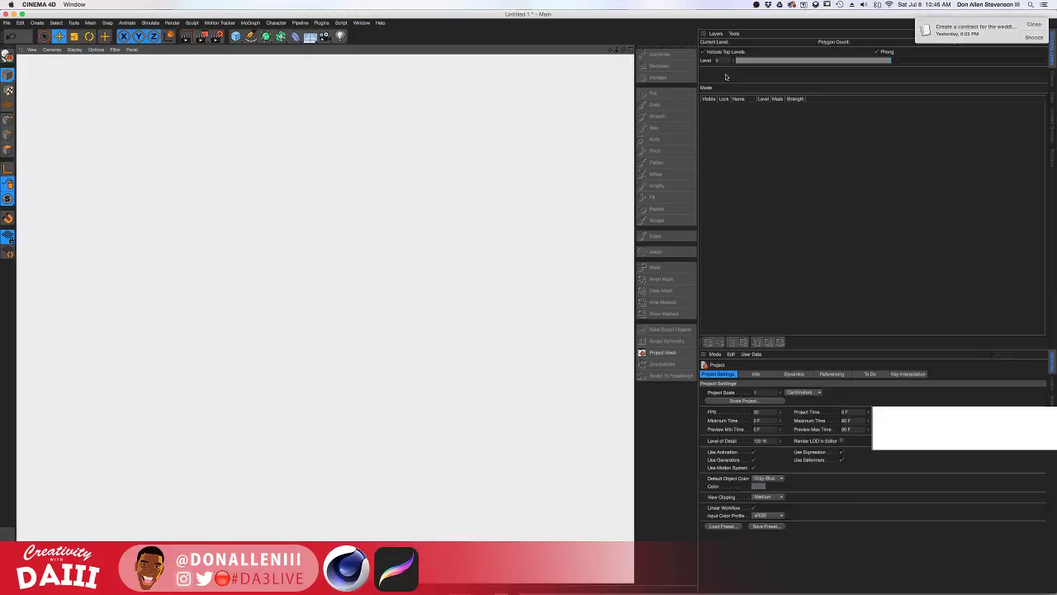
Select the sphere below the dragon art, raise its segments to 74, and inspect the denser mesh.
scroll(446, 216, down, 2)
alt+middle_drag(446, 215, 455, 255)
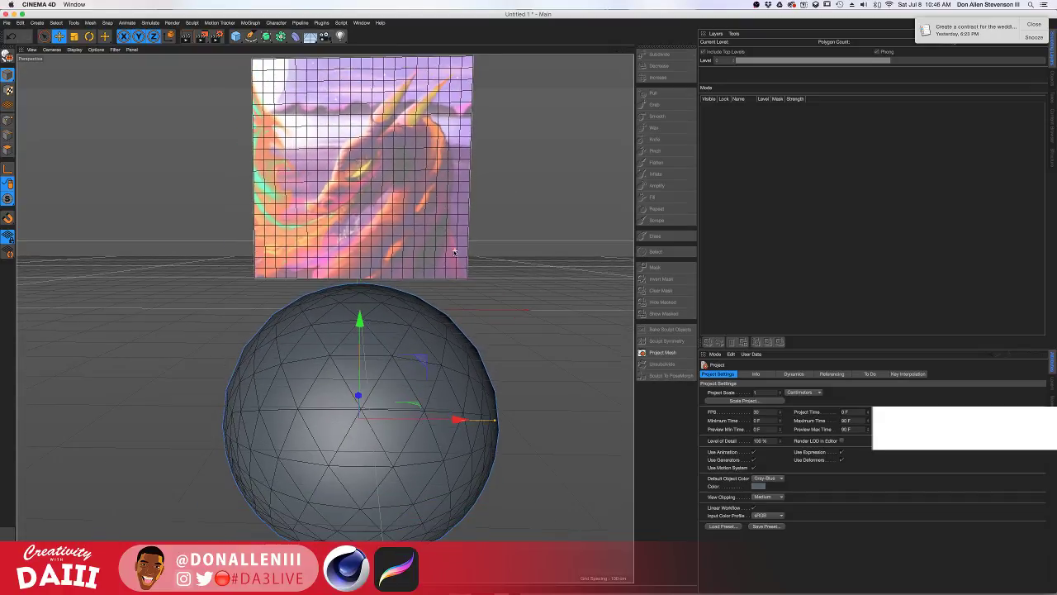
mouse_move(417, 350)
alt+mouse_down()
mouse_move(454, 356)
mouse_move(418, 318)
mouse_move(367, 339)
mouse_move(534, 324)
alt+mouse_up()
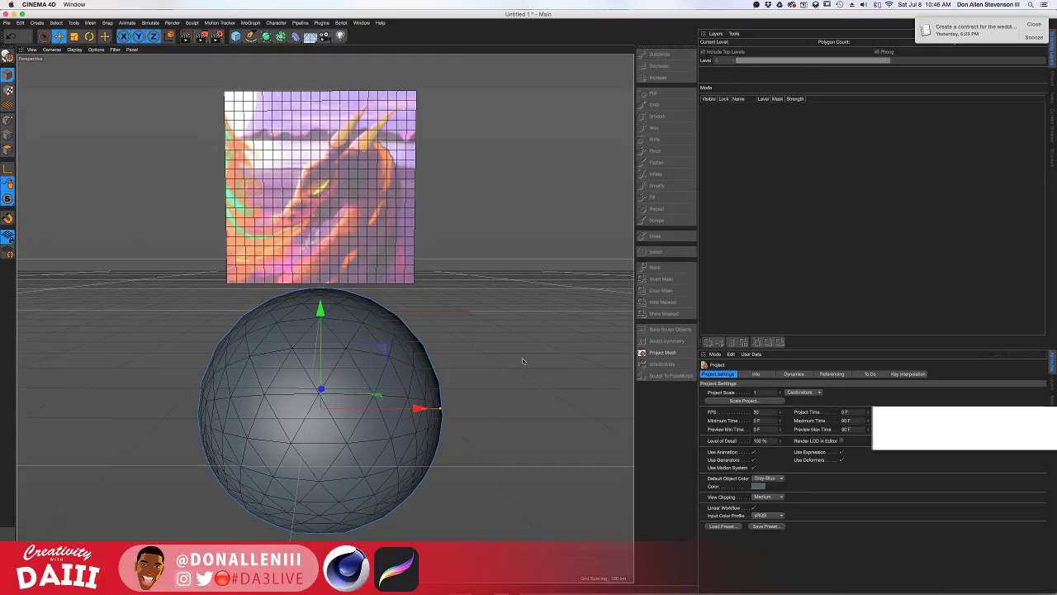
click(405, 388)
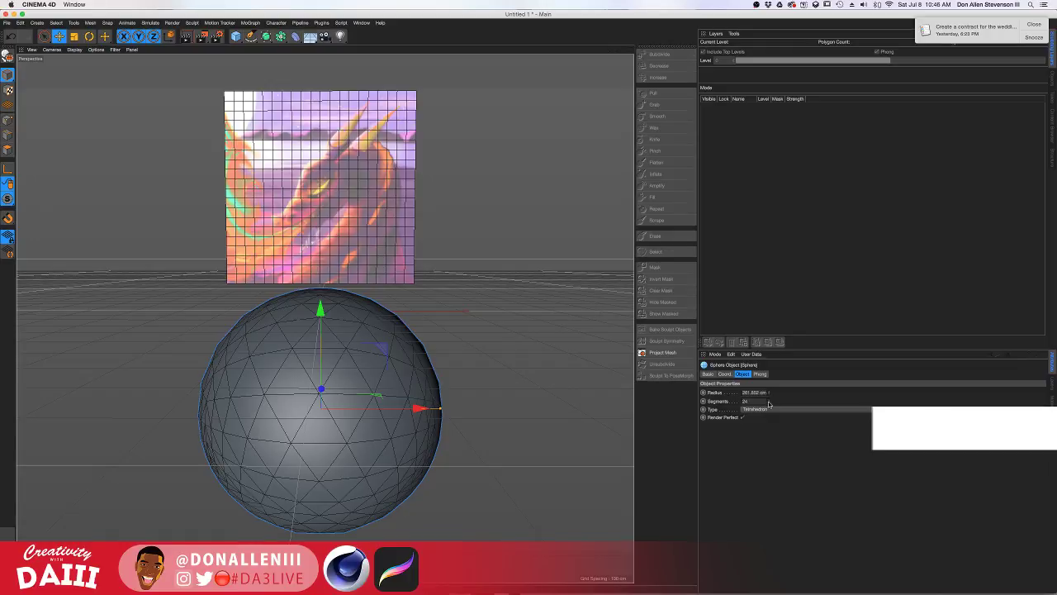
drag(769, 403, 793, 390)
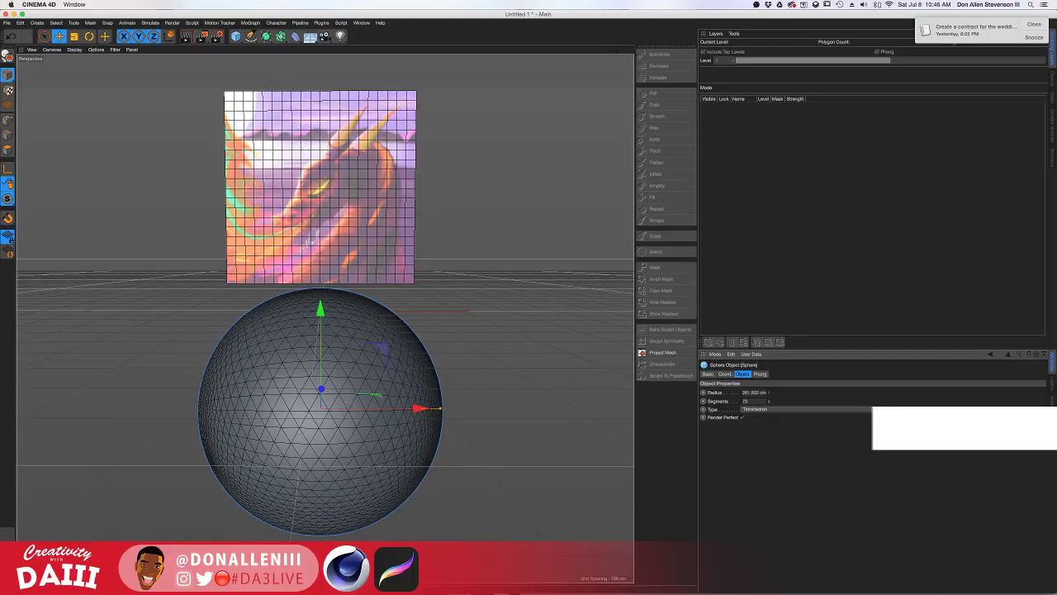
scroll(375, 387, up, 5)
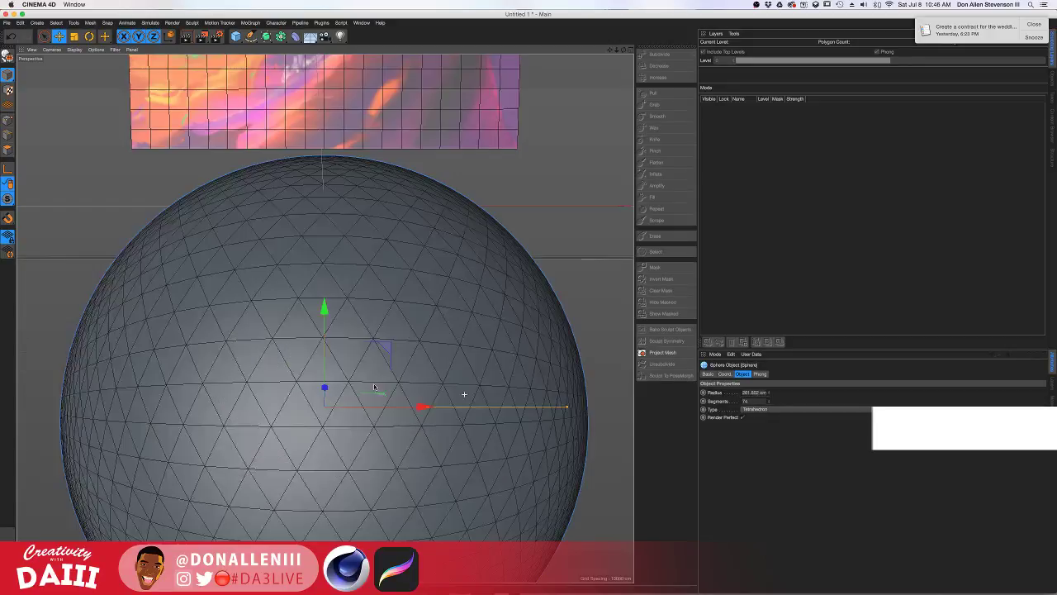
scroll(374, 387, down, 5)
alt+drag(374, 387, 388, 346)
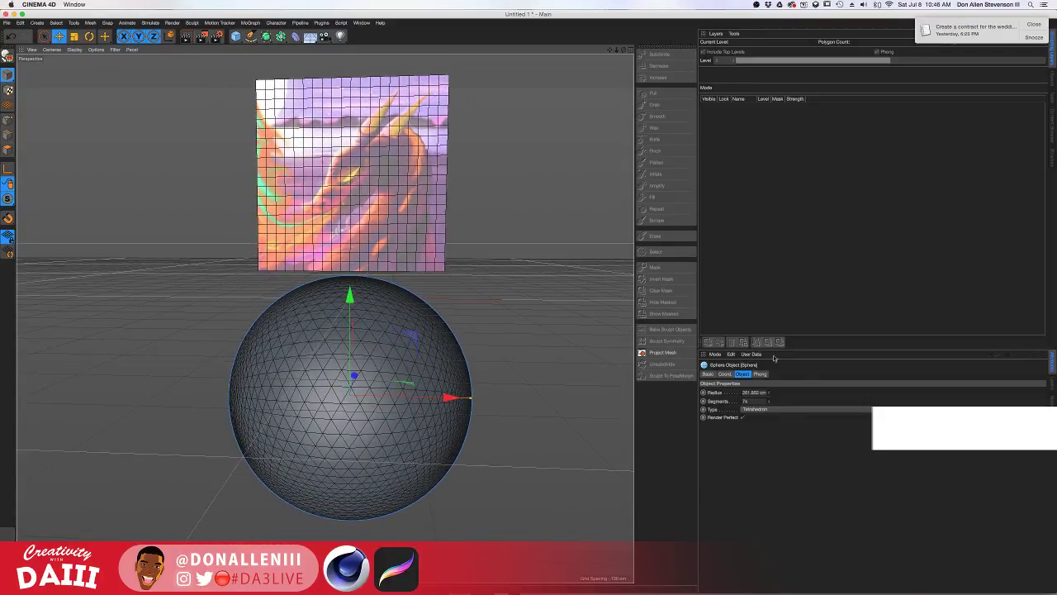
Reduce the sphere's segments to about 35 for a coarser mesh.
drag(769, 404, 769, 403)
alt+drag(433, 369, 565, 347)
click(770, 404)
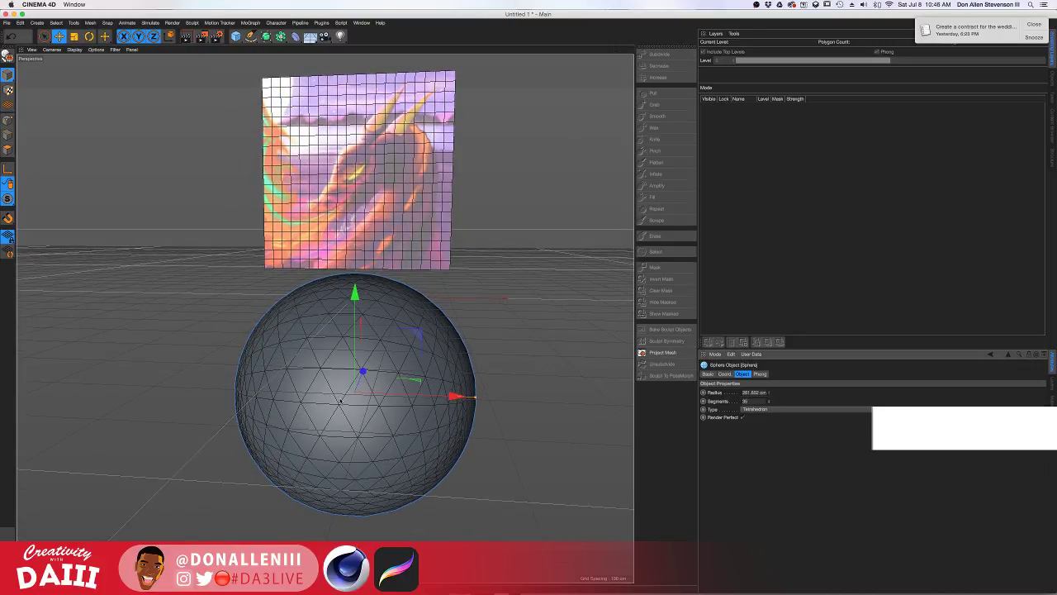
alt+drag(357, 368, 350, 364)
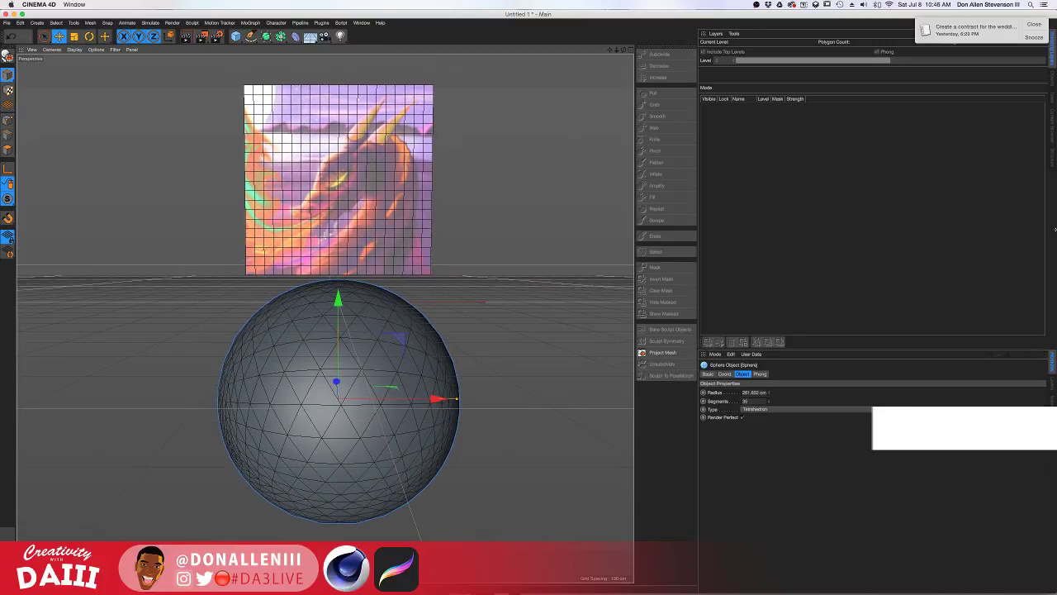
Narrow the modeling window to uncover the live chat and shift the chat window so its messages are fully readable.
drag(1056, 229, 786, 194)
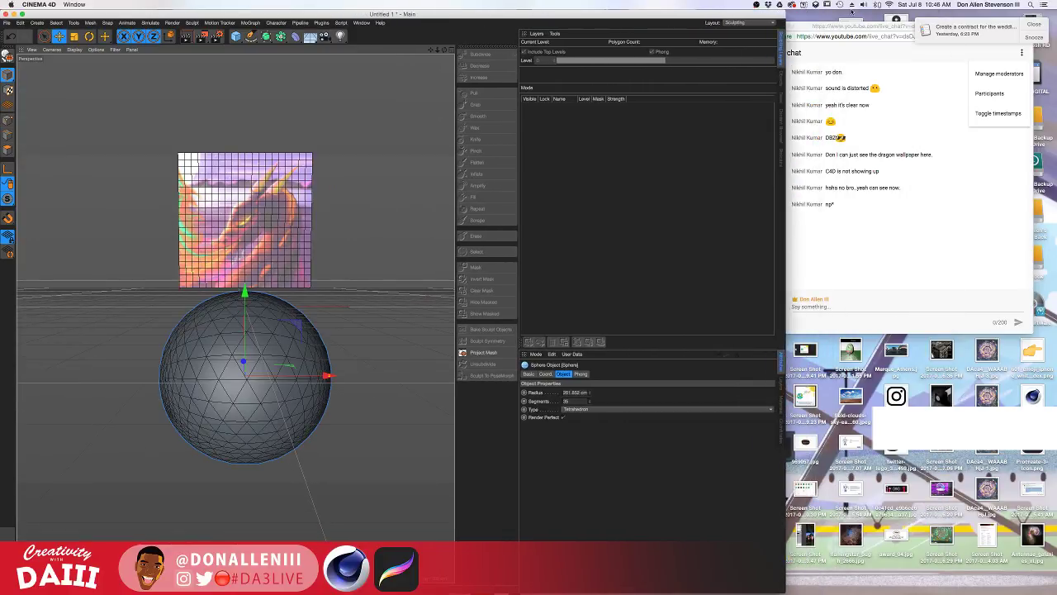
drag(848, 26, 863, 23)
click(256, 240)
Select the sphere and convert it into an editable polygon object.
scroll(232, 346, up, 5)
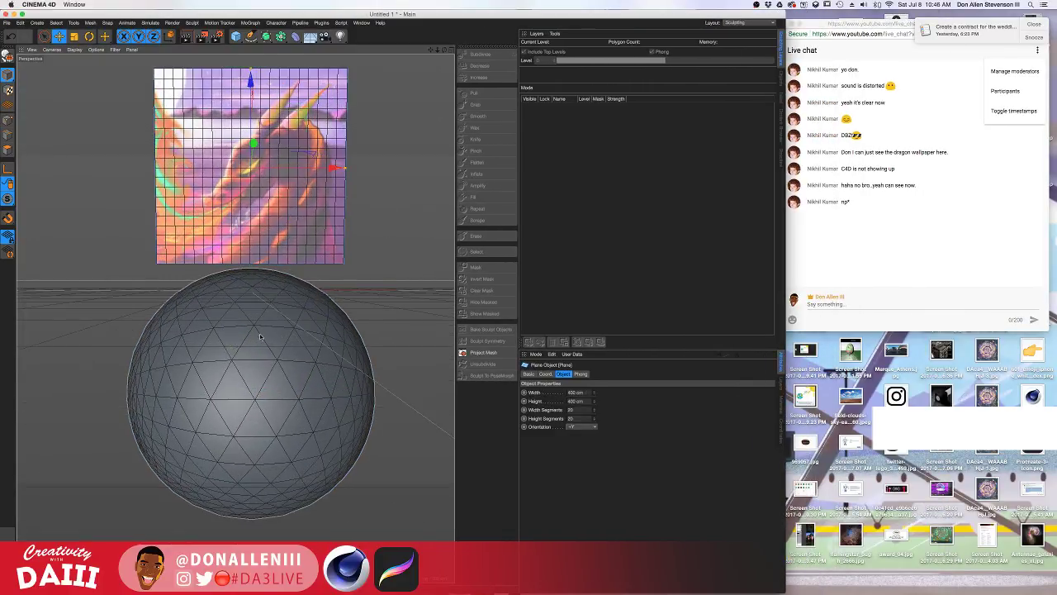
mouse_move(259, 336)
alt+mouse_down()
mouse_move(248, 334)
mouse_move(262, 334)
alt+mouse_up()
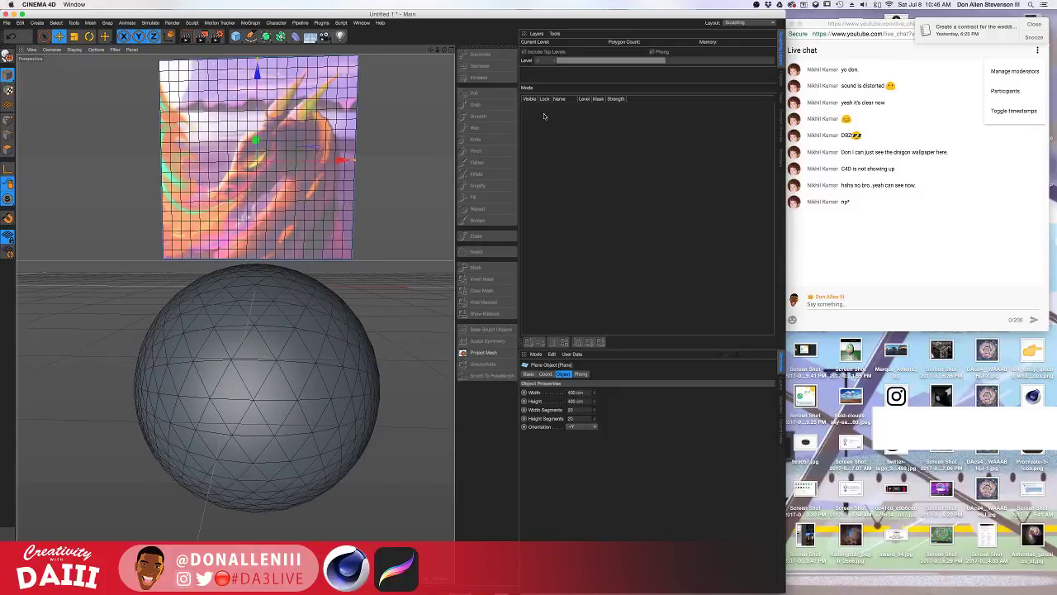
click(307, 332)
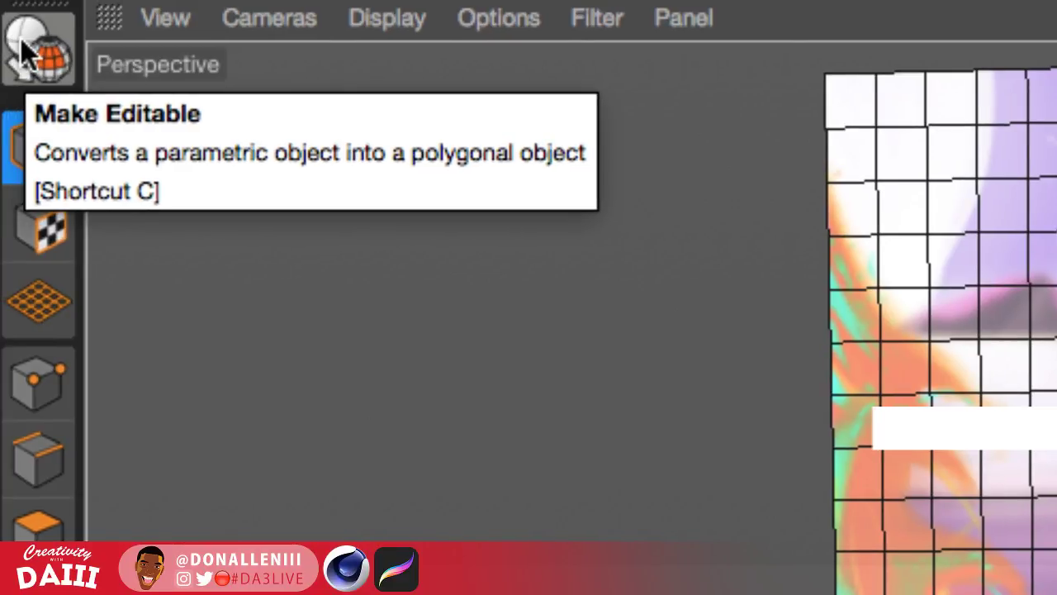
click(23, 37)
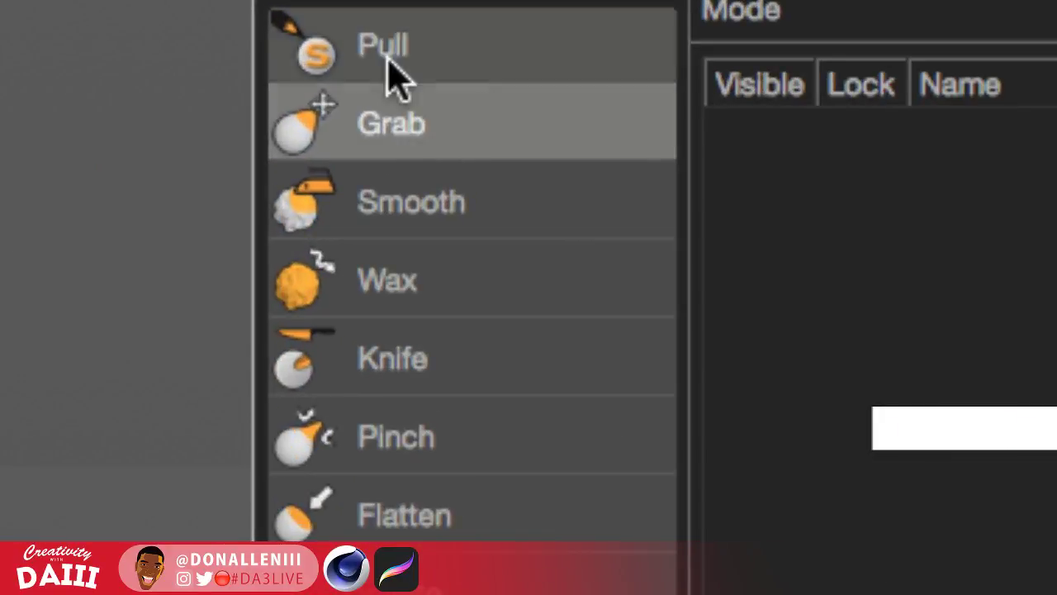
Review the Pull brush's settings and switch to the Grab sculpting brush.
click(476, 94)
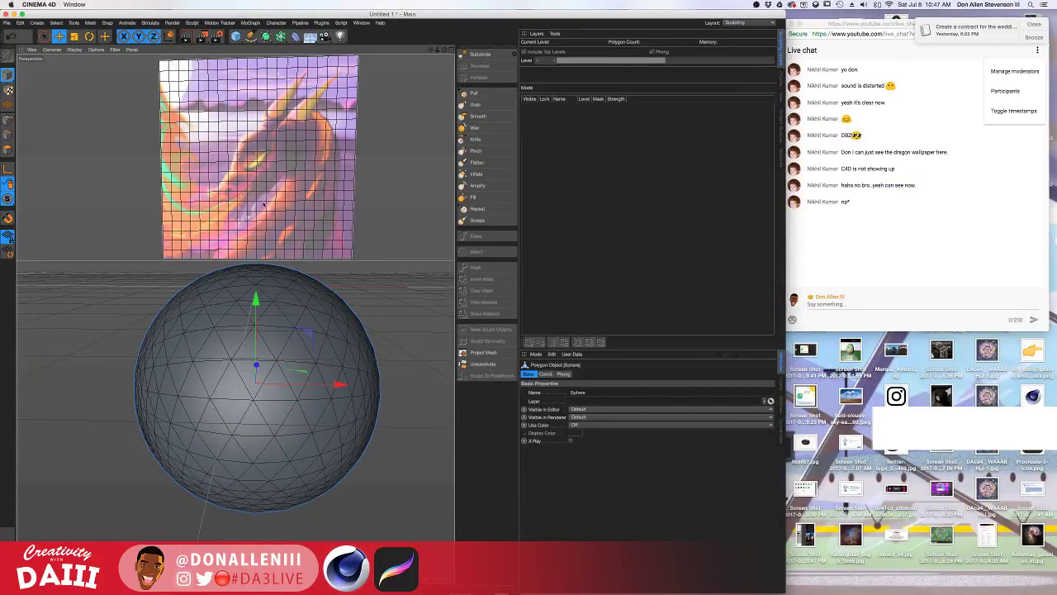
click(475, 93)
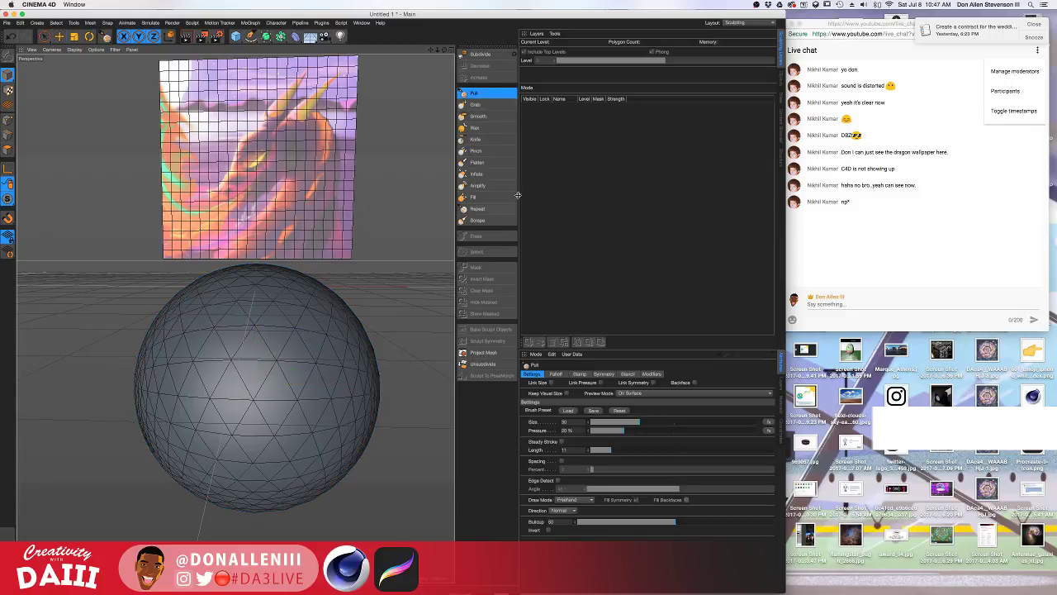
click(478, 105)
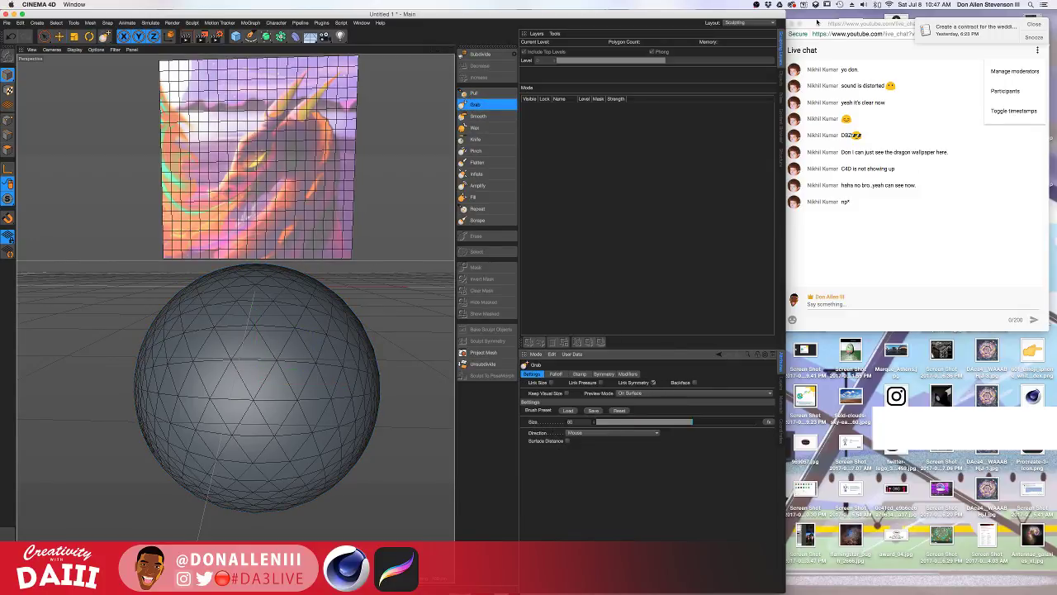
Stretch the live chat window down to the full height of the screen and return to the sculpting scene.
click(905, 329)
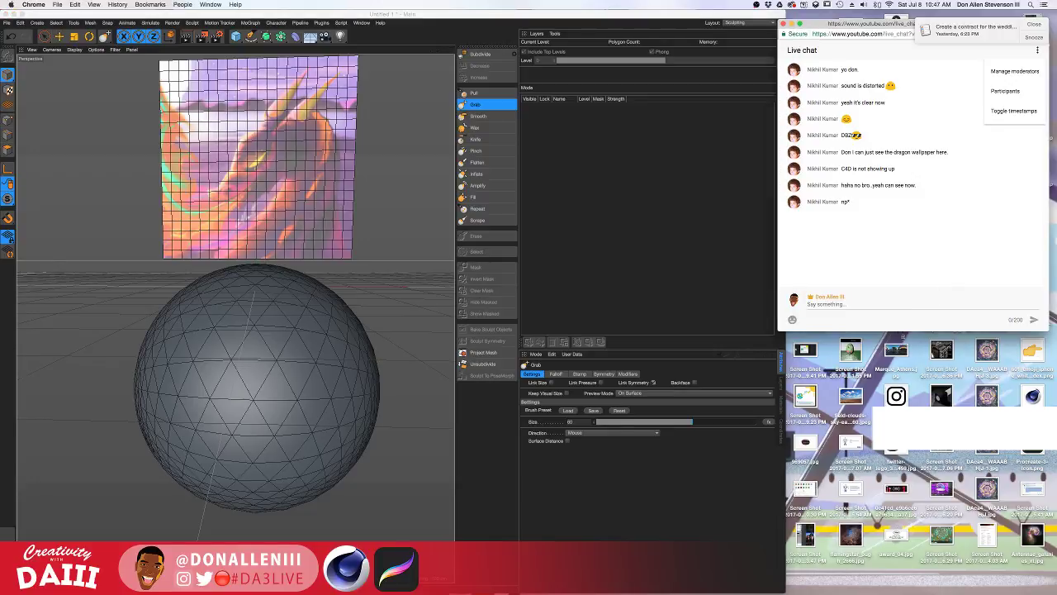
drag(903, 336, 902, 592)
click(726, 523)
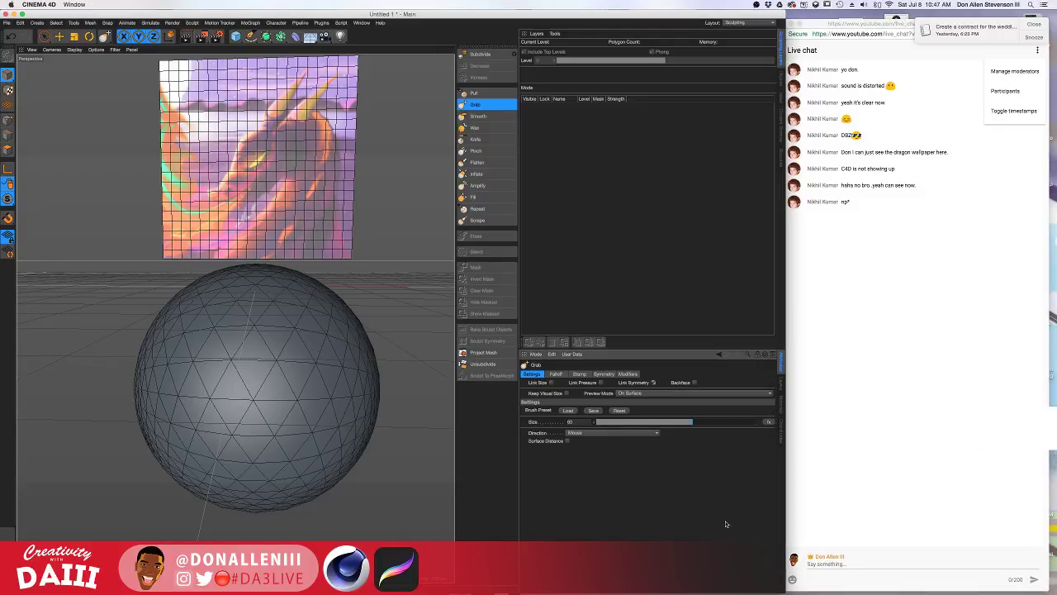
Use X (YZ) symmetry for the Grab brush, test it by pulling mirrored horns out of the sphere, and undo the test.
click(603, 374)
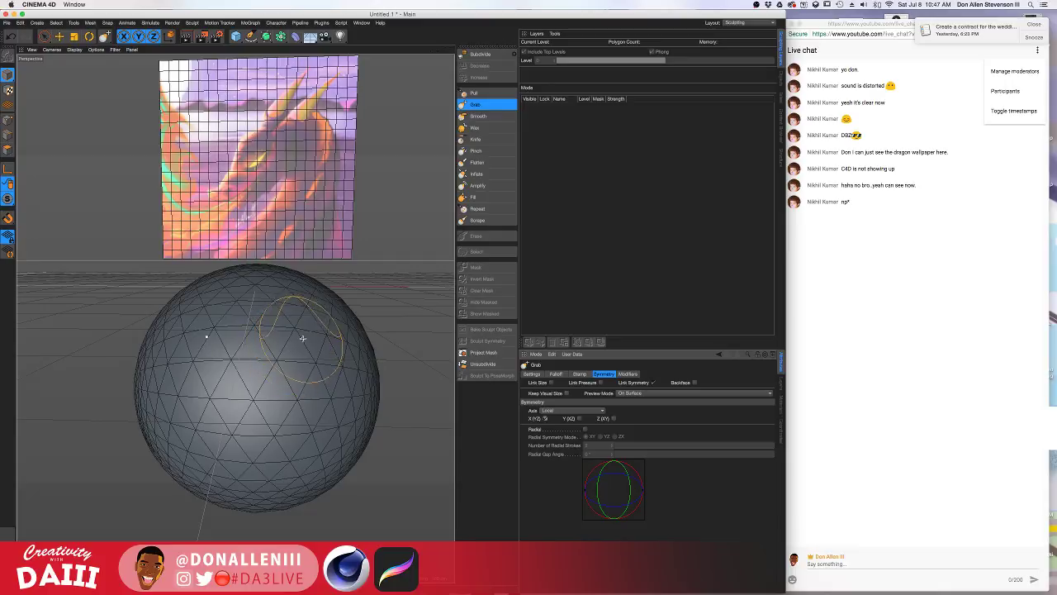
mouse_move(304, 337)
mouse_down()
mouse_move(329, 316)
mouse_move(318, 182)
mouse_move(382, 262)
mouse_up()
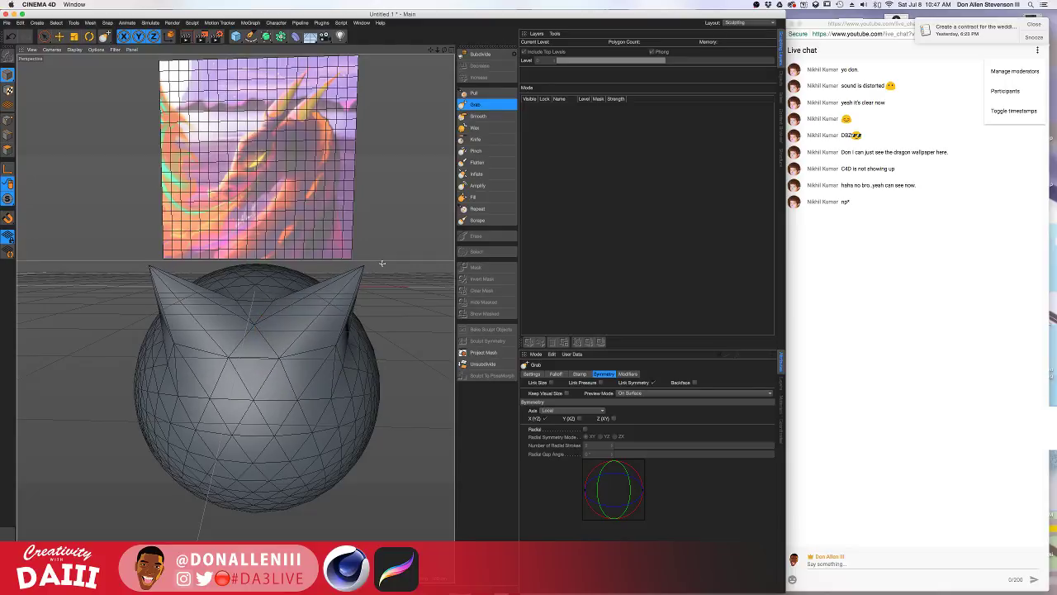
key(ctrl+z)
key(ctrl+z)
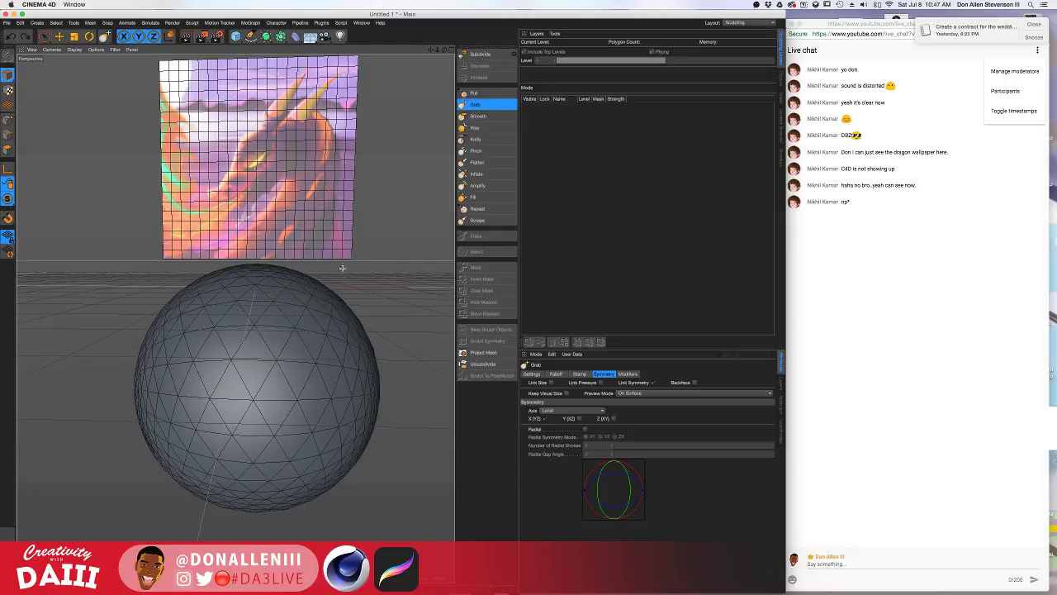
Switch to the Pull brush and set its size to 58 and its pressure to about 54%.
click(474, 93)
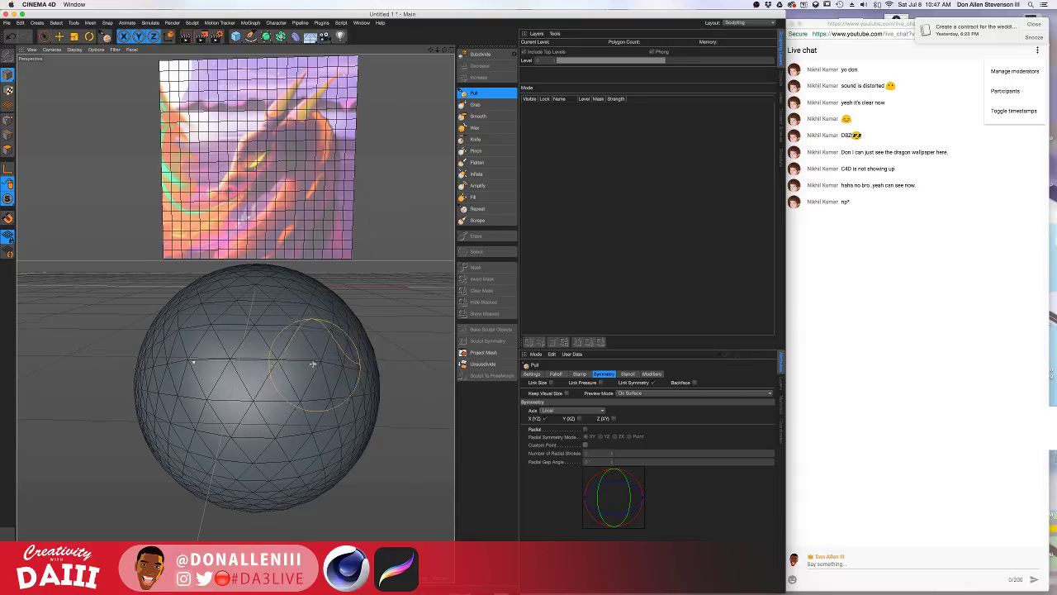
alt+drag(314, 366, 300, 355)
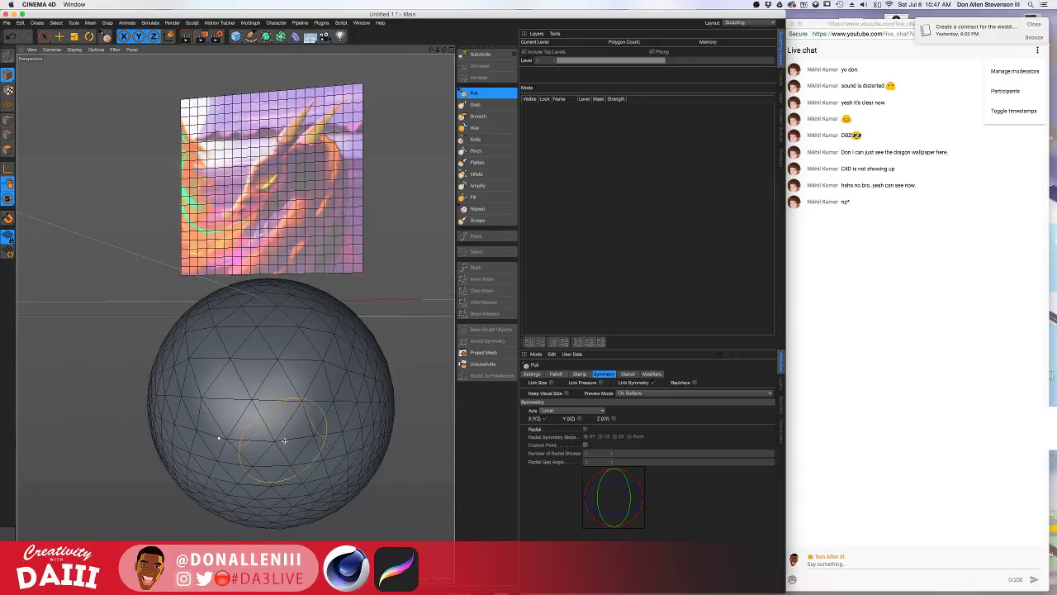
click(532, 374)
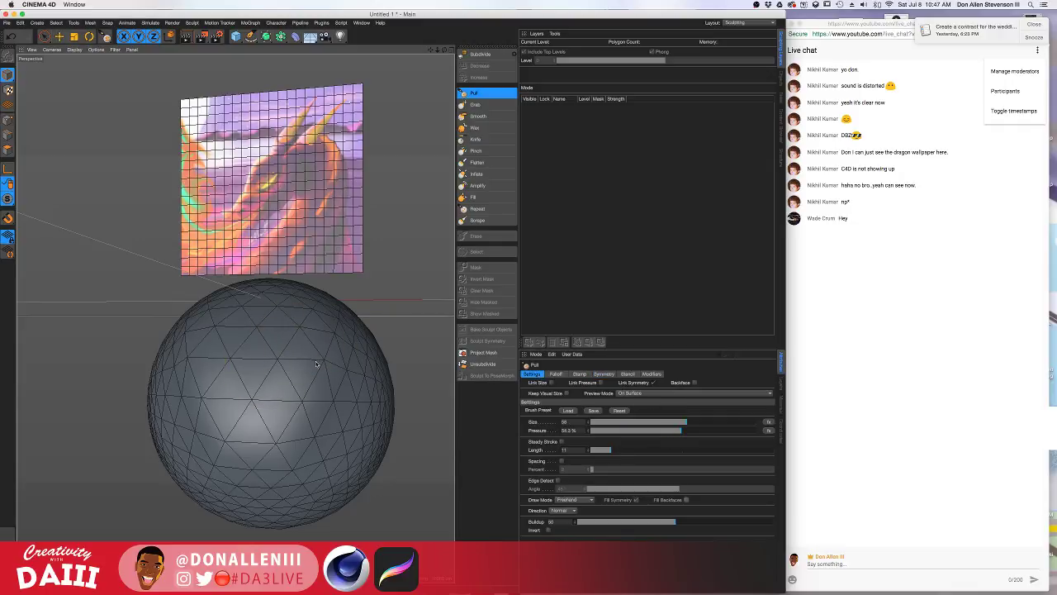
Pull the lower front of the sphere outward with mirrored strokes to start a snout.
mouse_move(257, 456)
alt+mouse_down()
mouse_move(297, 405)
mouse_move(388, 346)
mouse_move(364, 479)
mouse_move(330, 508)
mouse_move(304, 497)
alt+mouse_up()
alt+middle_drag(339, 452, 316, 410)
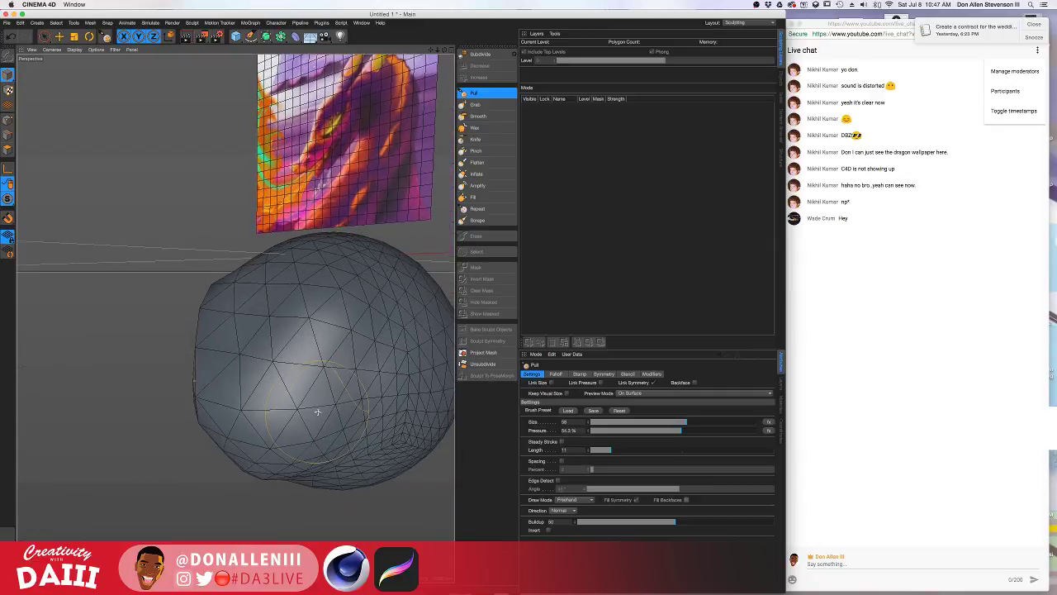
scroll(316, 411, up, 3)
mouse_move(316, 412)
mouse_down()
mouse_move(225, 418)
mouse_move(313, 410)
mouse_move(388, 446)
mouse_up()
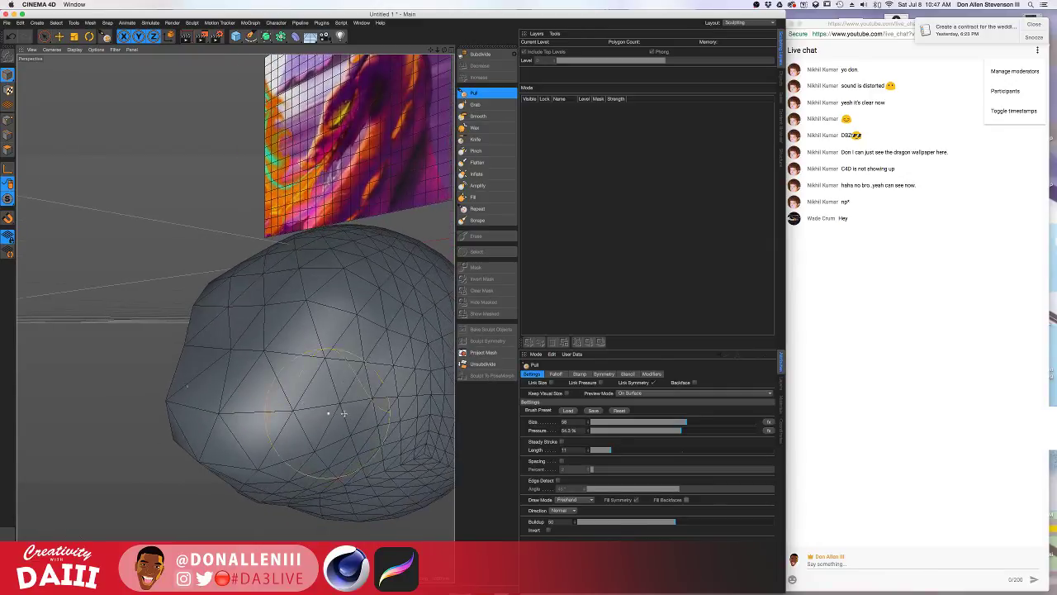
mouse_move(248, 466)
mouse_down()
mouse_move(188, 418)
mouse_move(273, 417)
mouse_up()
Build up the snout and brow with mirrored Pull strokes, enlarging the brush size to 72.
alt+drag(205, 417, 276, 397)
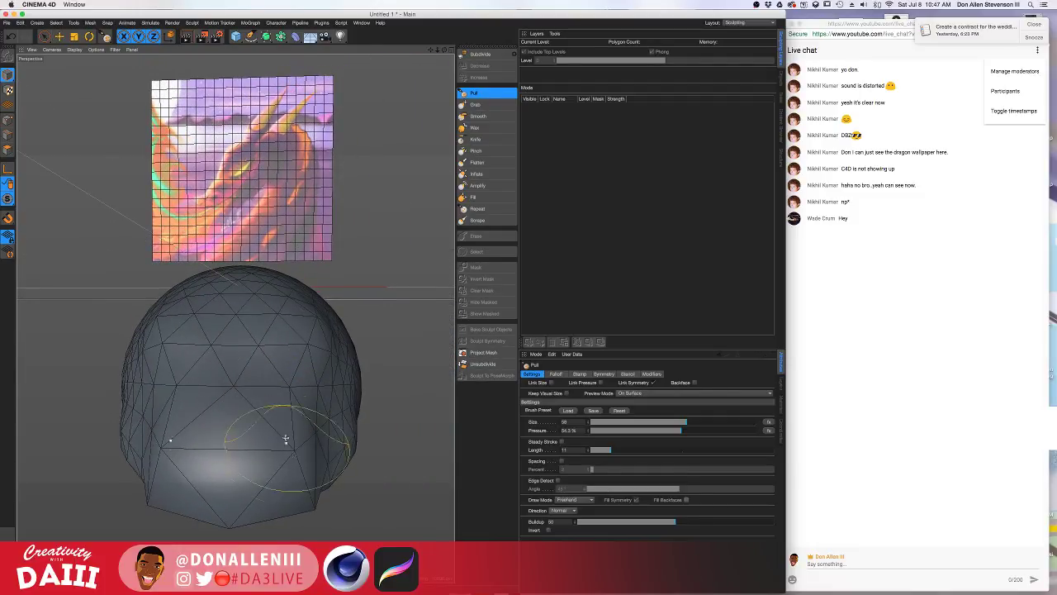
alt+drag(285, 438, 305, 469)
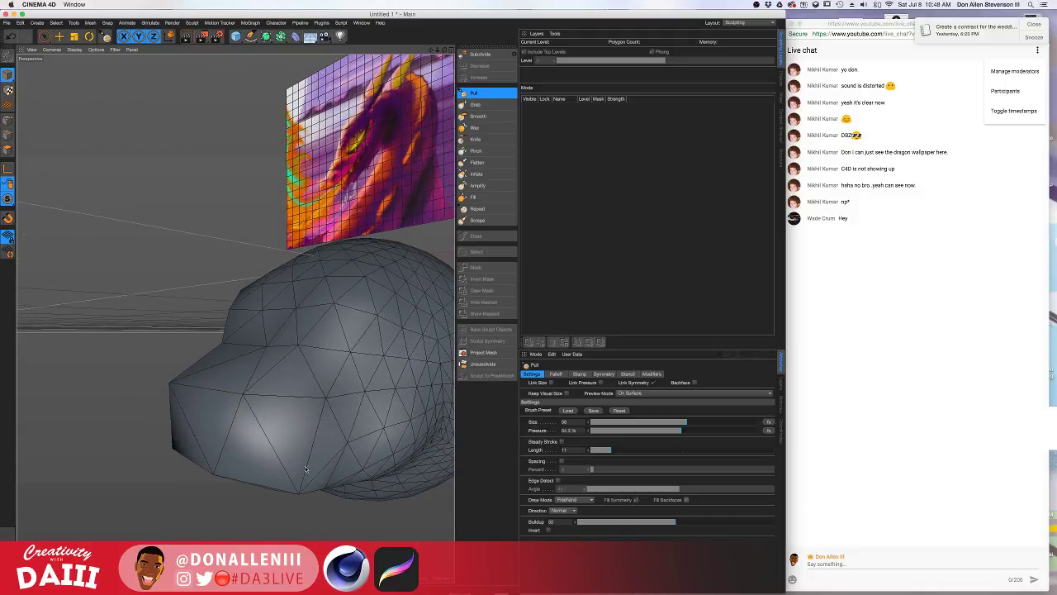
mouse_move(308, 404)
alt+mouse_down()
mouse_move(223, 454)
mouse_move(146, 480)
mouse_move(189, 448)
mouse_move(218, 449)
mouse_move(179, 452)
mouse_move(235, 450)
mouse_move(218, 471)
mouse_move(194, 454)
mouse_move(216, 437)
mouse_move(256, 436)
mouse_move(224, 416)
mouse_move(302, 357)
mouse_move(273, 356)
alt+mouse_up()
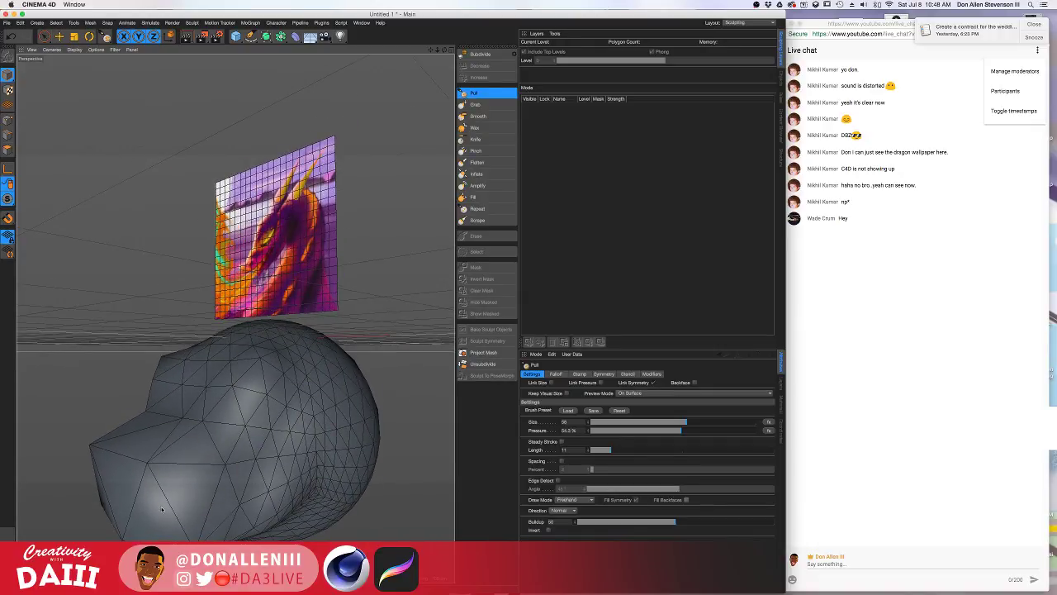
mouse_move(200, 441)
alt+mouse_down()
mouse_move(240, 429)
mouse_move(189, 436)
mouse_move(233, 316)
mouse_move(123, 456)
mouse_move(207, 438)
alt+mouse_up()
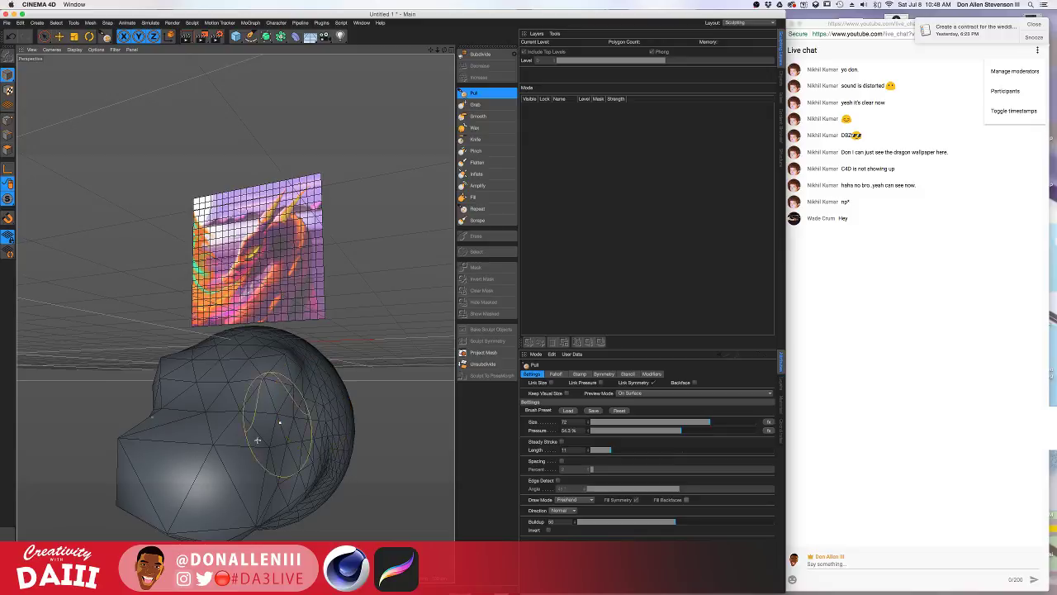
alt+drag(249, 462, 508, 448)
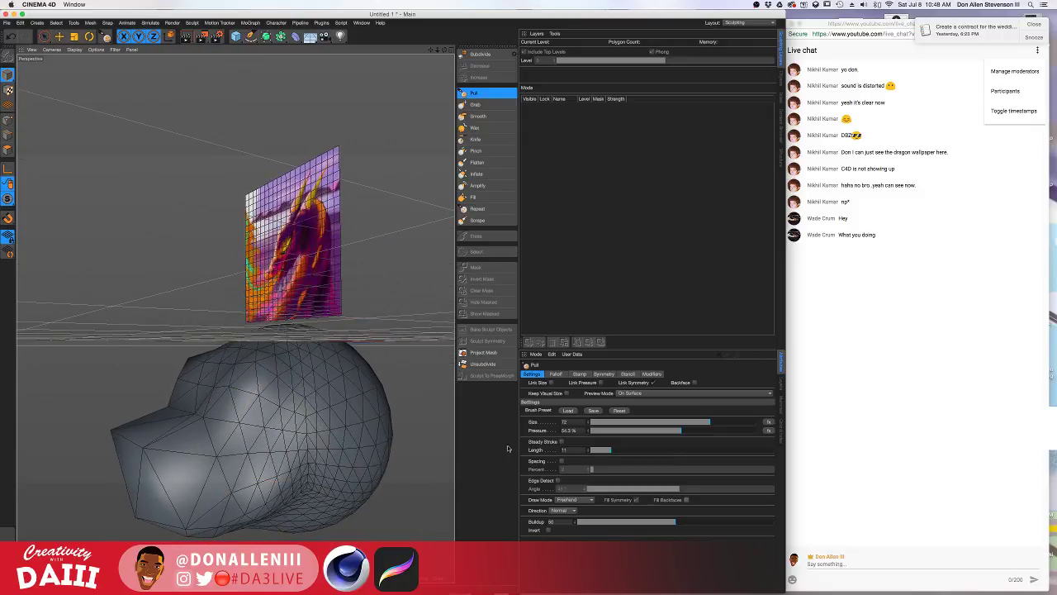
Switch to the Grab brush, turn on Link Size, and set the brush size to 74 for shaping the snout.
click(475, 104)
mouse_move(287, 334)
alt+mouse_down()
mouse_move(276, 421)
mouse_move(264, 434)
mouse_move(285, 429)
alt+mouse_up()
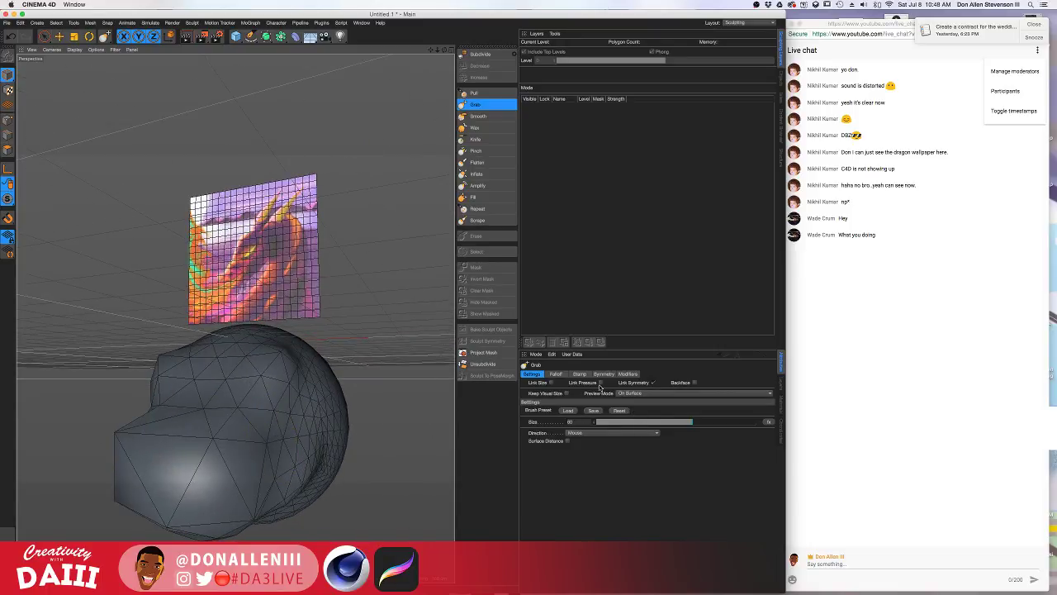
middle_drag(270, 422, 271, 422)
mouse_move(270, 419)
alt+mouse_down()
mouse_move(344, 413)
mouse_move(332, 392)
mouse_move(254, 464)
alt+mouse_up()
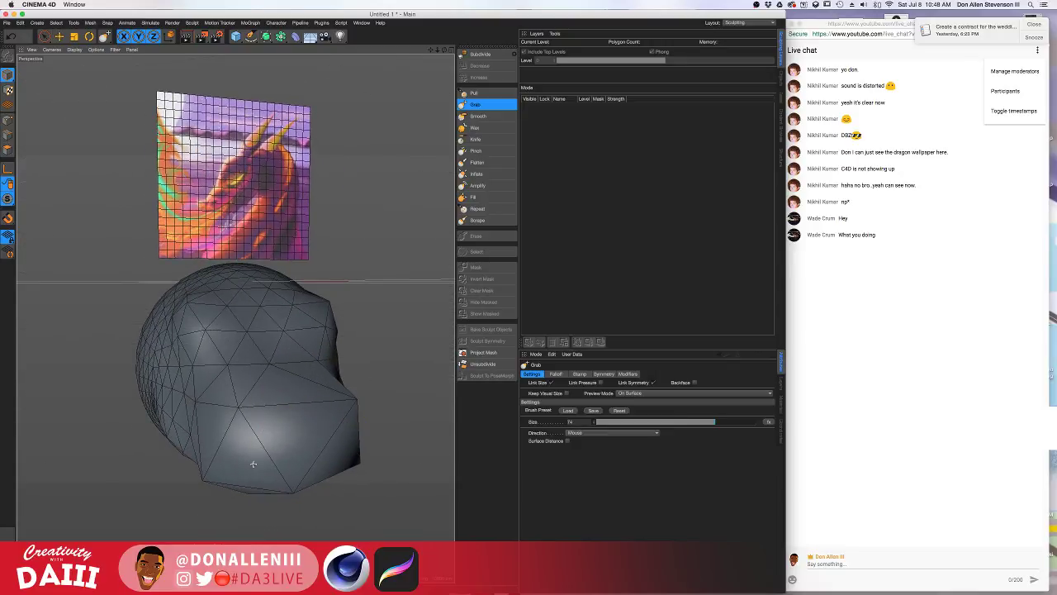
Enlarge the Grab brush to size 100 and reshape the snout and lower jaw from the side.
mouse_move(361, 407)
alt+mouse_down()
mouse_move(388, 396)
mouse_move(329, 384)
mouse_move(342, 361)
mouse_move(291, 445)
mouse_move(321, 424)
mouse_move(212, 434)
mouse_move(228, 433)
alt+mouse_up()
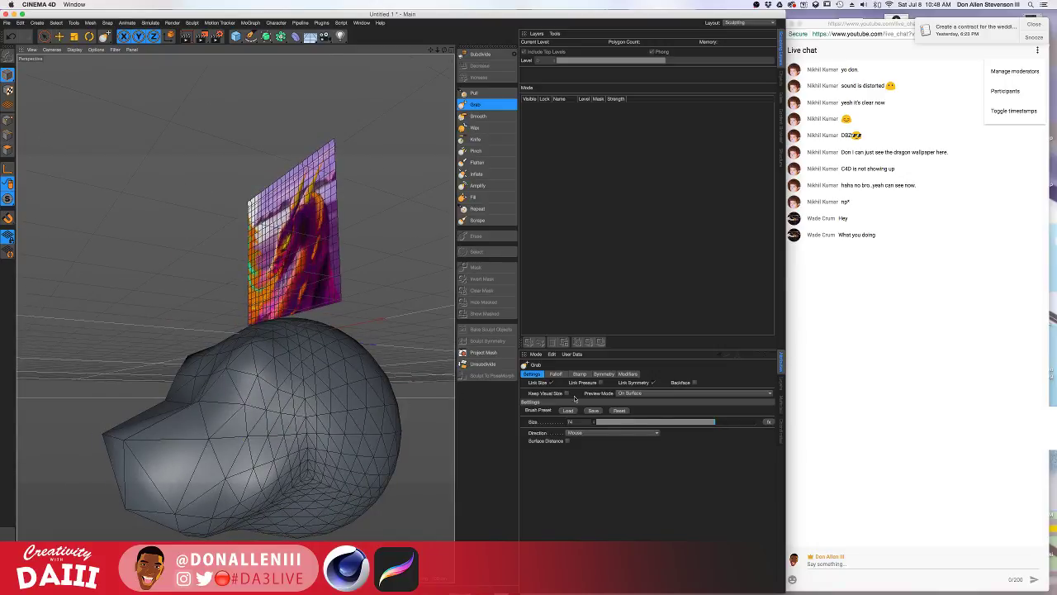
drag(728, 424, 756, 423)
mouse_move(239, 430)
alt+mouse_down()
mouse_move(285, 425)
mouse_move(245, 426)
mouse_move(258, 434)
mouse_move(251, 454)
alt+mouse_up()
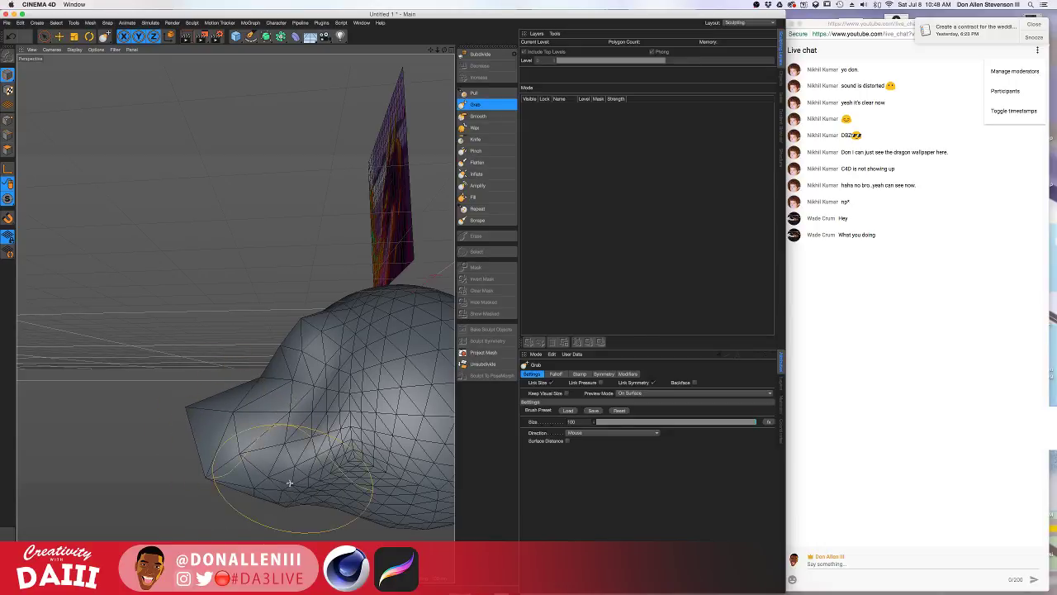
alt+drag(317, 441, 271, 385)
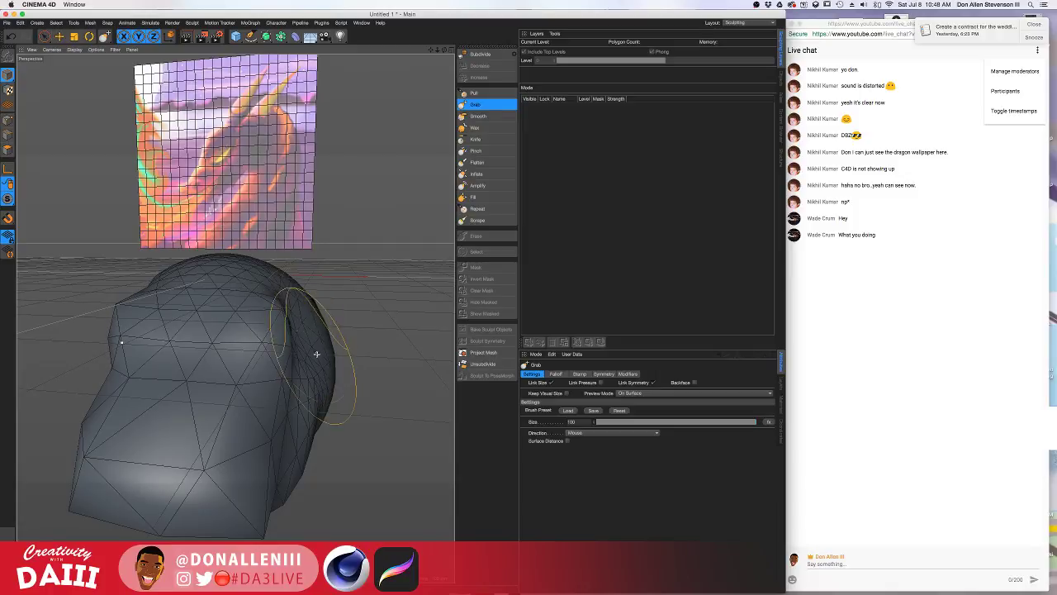
mouse_move(317, 353)
alt+mouse_down()
mouse_move(281, 322)
mouse_move(345, 405)
alt+mouse_up()
mouse_move(306, 438)
alt+mouse_down()
mouse_move(293, 385)
mouse_move(302, 319)
mouse_move(268, 302)
mouse_move(285, 303)
alt+mouse_up()
alt+middle_drag(274, 322, 290, 327)
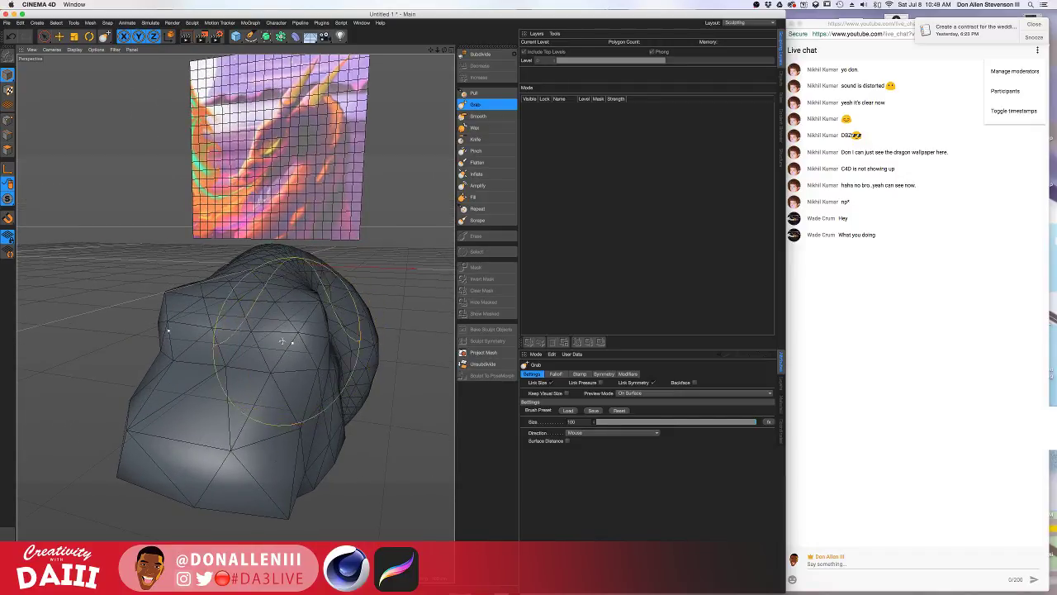
mouse_move(281, 341)
alt+mouse_down()
mouse_move(300, 297)
mouse_move(378, 300)
mouse_move(278, 295)
mouse_move(289, 303)
mouse_move(260, 328)
mouse_move(304, 364)
alt+mouse_up()
key(ctrl+Up)
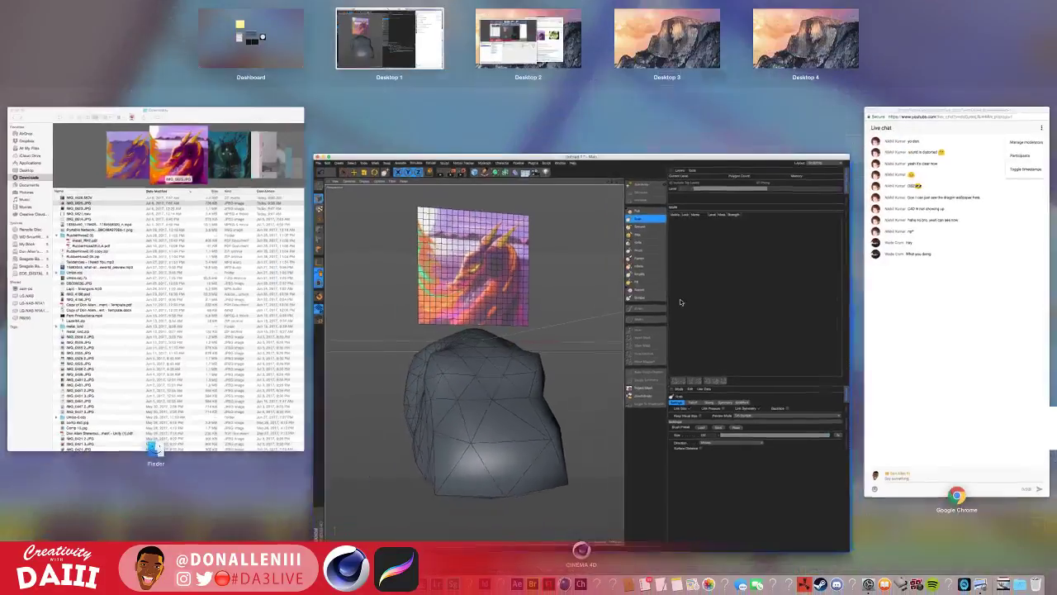
key(ctrl+Up)
key(ctrl+Right)
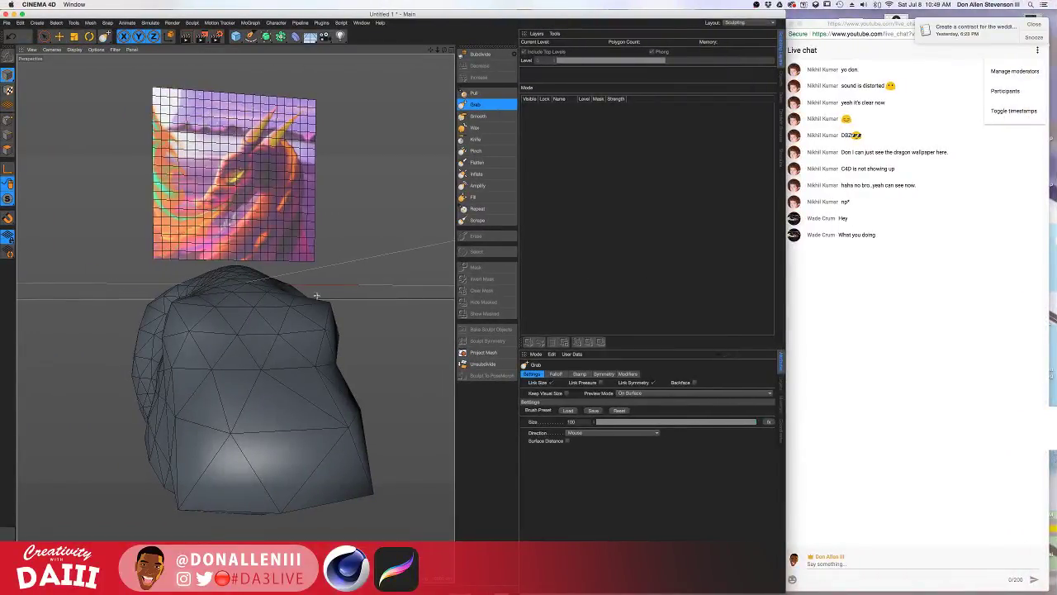
Examine the head's snout, brow and rear bulge from the front and both sides against the dragon reference image.
alt+drag(290, 173, 338, 198)
alt+middle_drag(338, 198, 405, 199)
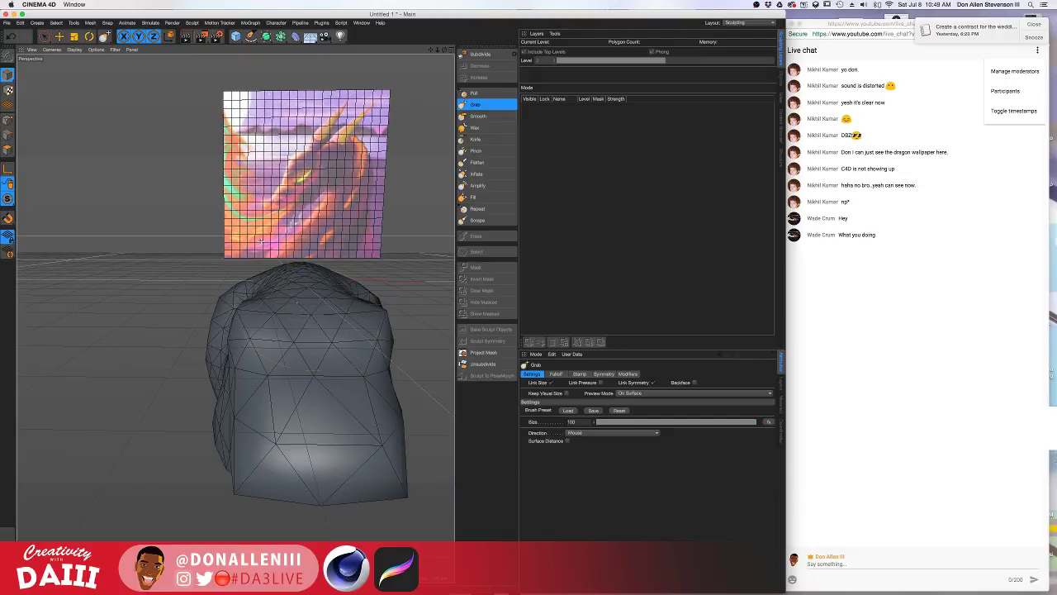
alt+right_drag(261, 232, 317, 195)
mouse_move(279, 261)
alt+mouse_down()
mouse_move(366, 255)
mouse_move(318, 243)
mouse_move(371, 396)
mouse_move(359, 341)
mouse_move(285, 356)
alt+mouse_up()
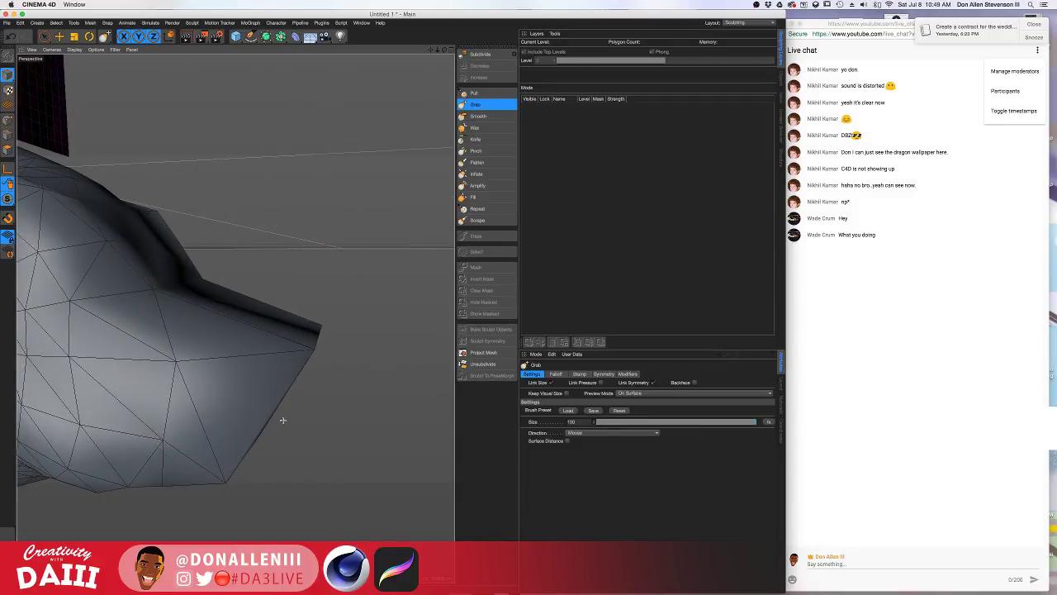
mouse_move(282, 420)
alt+mouse_down()
mouse_move(228, 309)
mouse_move(371, 306)
mouse_move(223, 315)
mouse_move(265, 224)
alt+mouse_up()
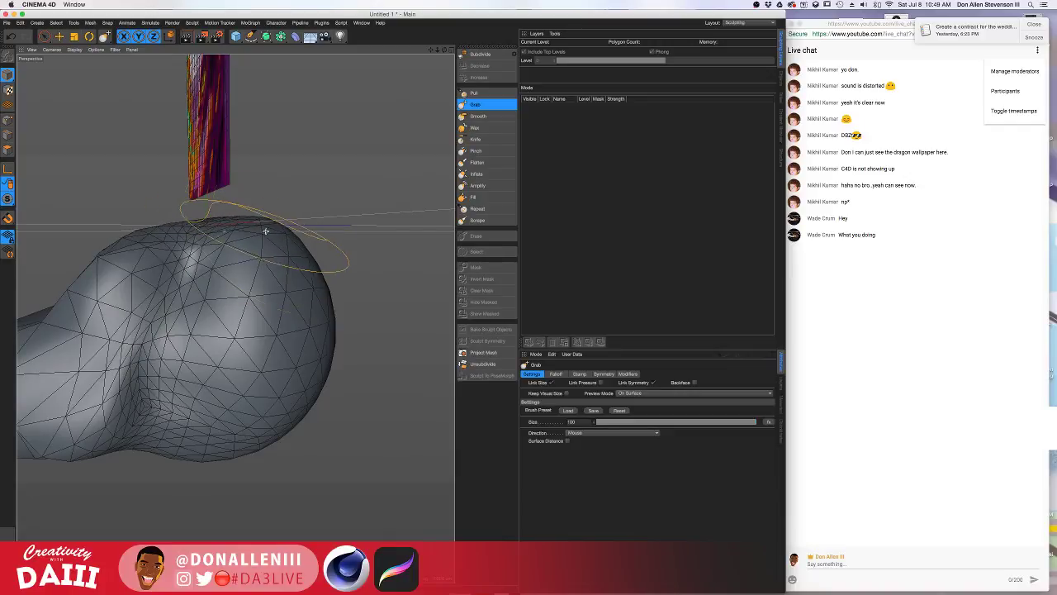
alt+drag(265, 231, 315, 315)
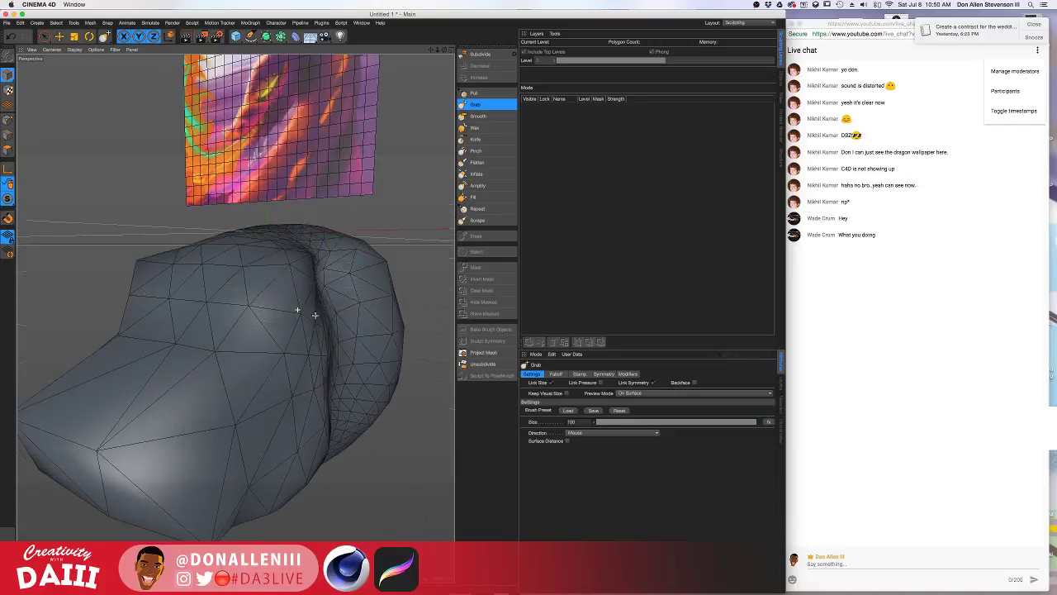
mouse_move(299, 223)
alt+mouse_down()
mouse_move(256, 295)
mouse_move(277, 274)
mouse_move(275, 289)
mouse_move(327, 292)
mouse_move(279, 302)
alt+mouse_up()
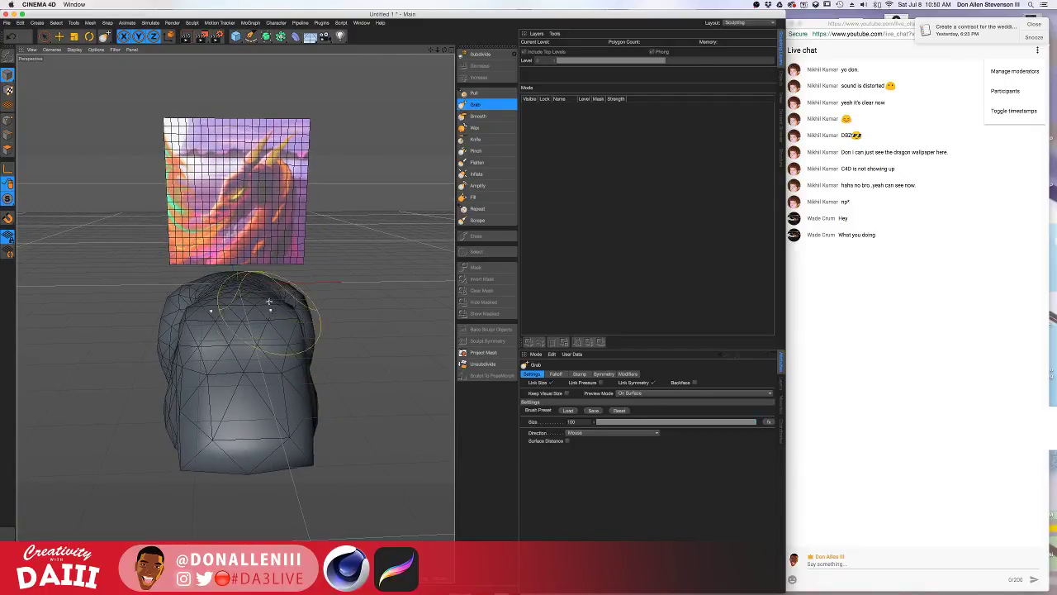
alt+drag(266, 296, 287, 285)
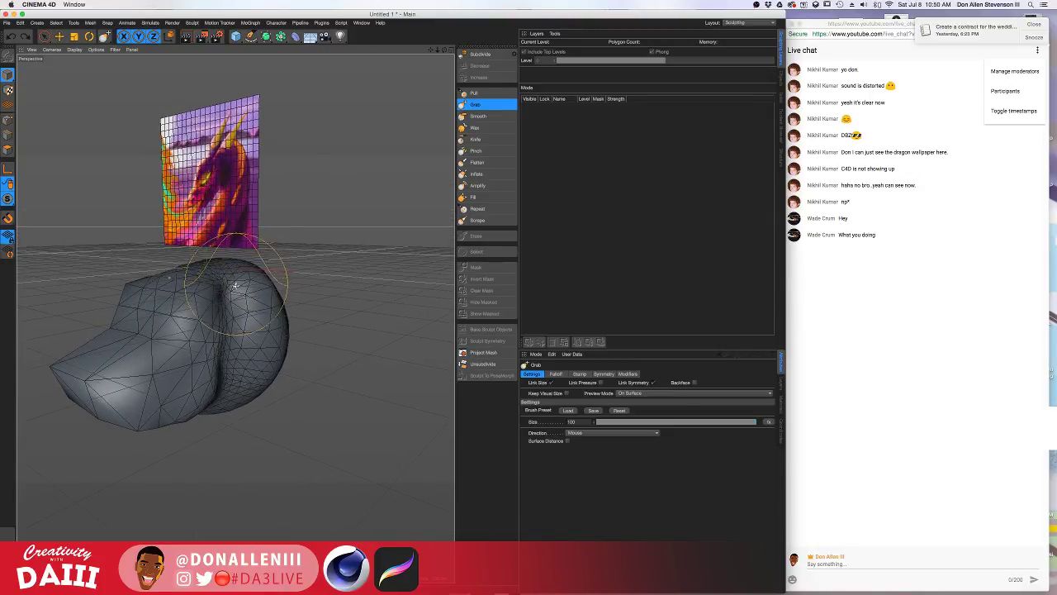
Enlarge the Grab brush well beyond size 100 and display the head in the Right view with Gouraud Shading.
drag(595, 422, 597, 360)
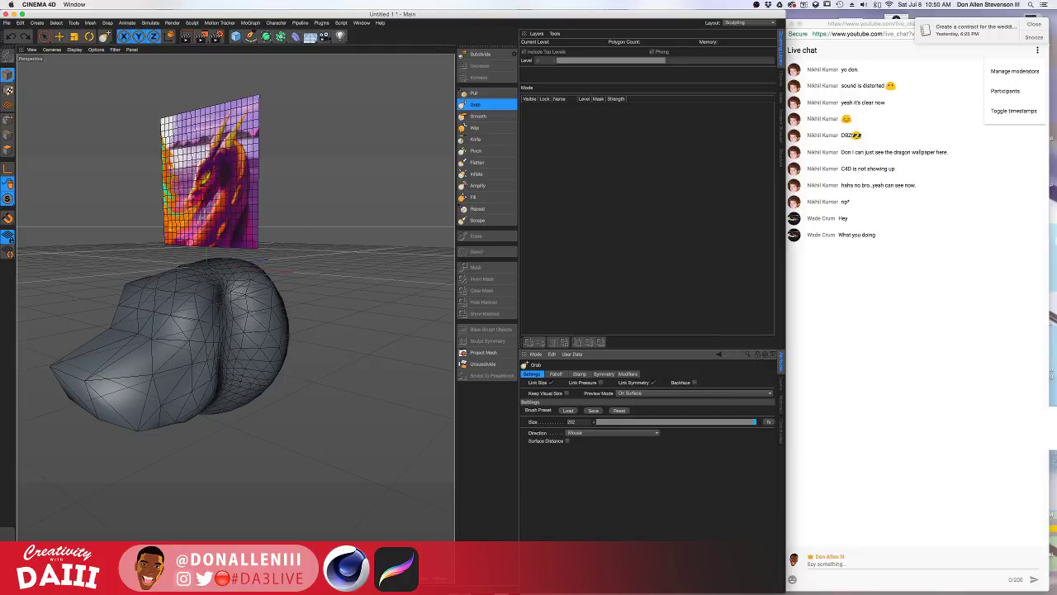
alt+middle_drag(208, 348, 229, 340)
alt+drag(228, 340, 250, 339)
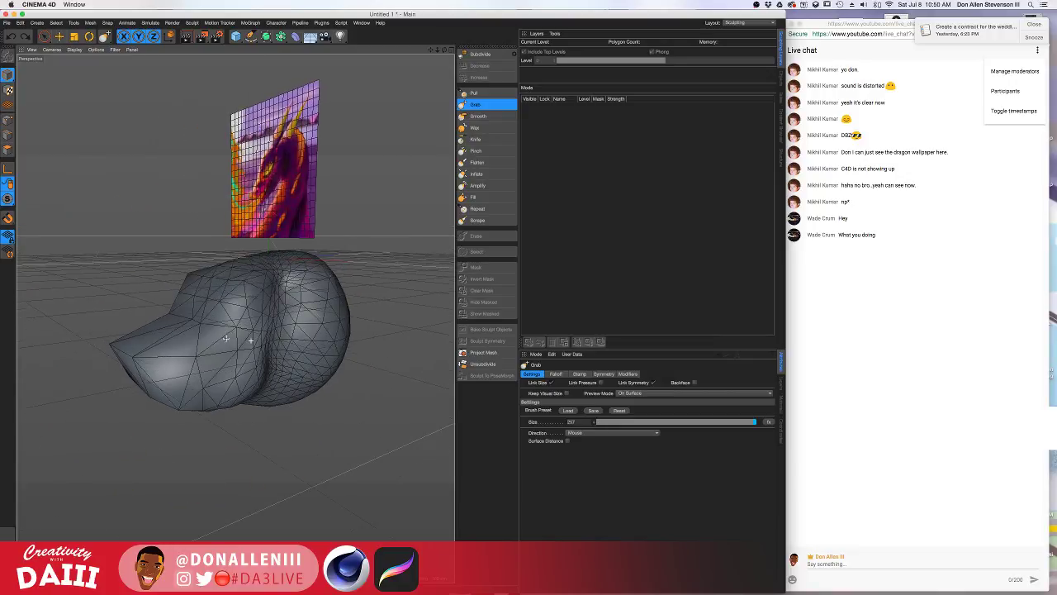
middle_click(247, 182)
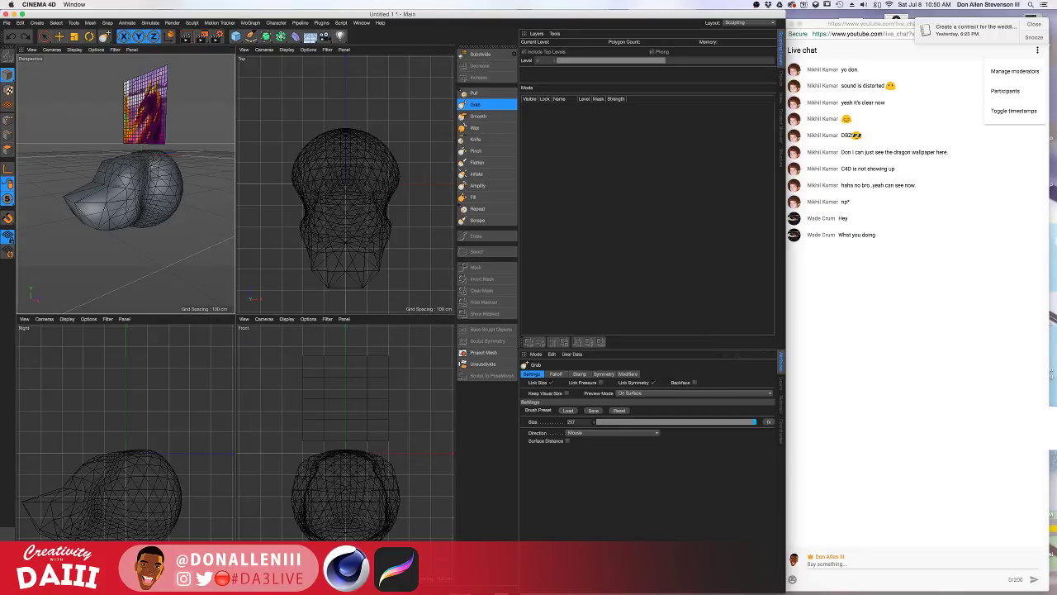
middle_click(235, 325)
scroll(283, 338, down, 6)
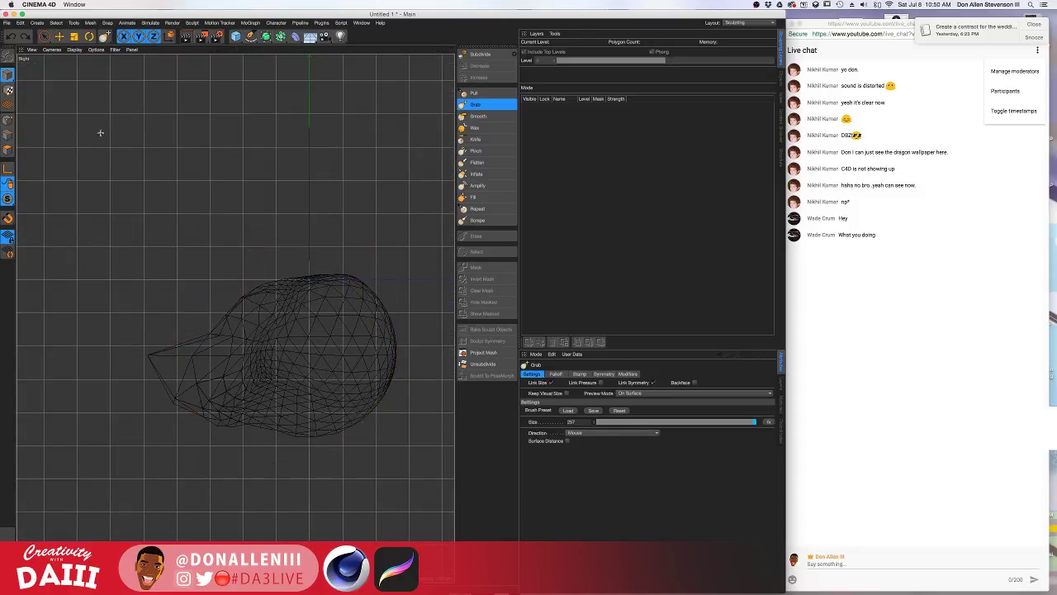
click(75, 49)
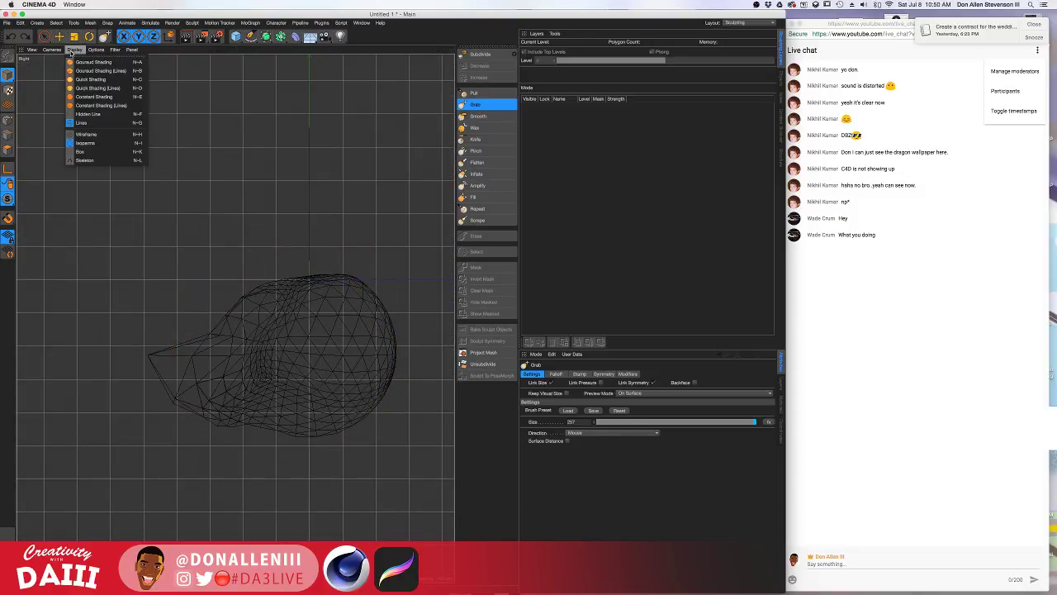
click(110, 63)
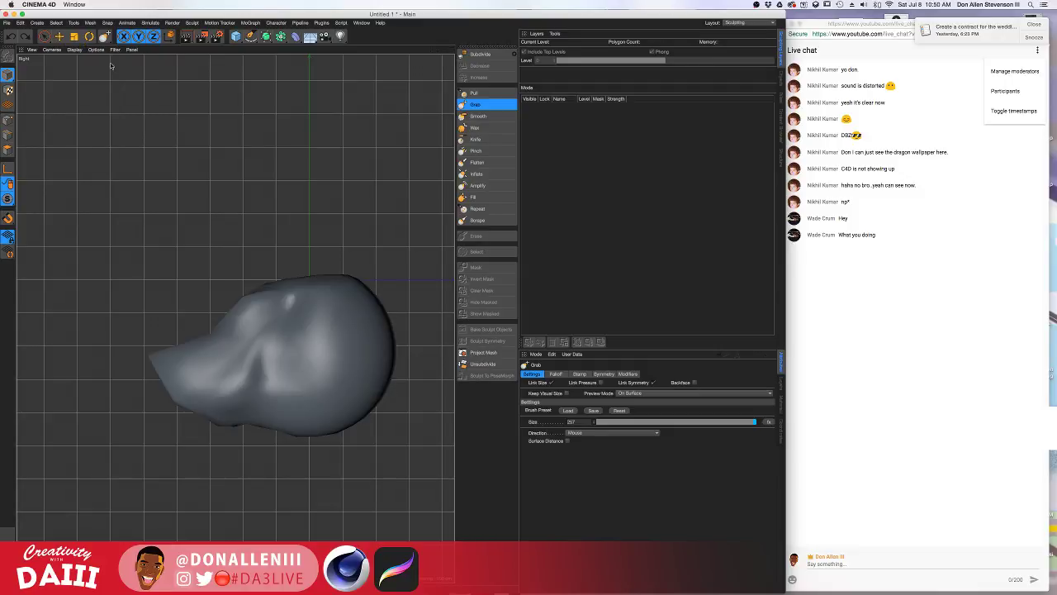
Reshape the head's side profile with large Grab strokes, lengthening the snout and adjusting the back of the skull.
mouse_move(195, 309)
mouse_down()
mouse_move(154, 370)
mouse_move(137, 372)
mouse_up()
alt+middle_drag(171, 371, 207, 370)
mouse_move(207, 371)
alt+mouse_down()
mouse_move(250, 377)
mouse_move(234, 317)
mouse_move(245, 366)
mouse_move(234, 335)
mouse_move(204, 372)
alt+mouse_up()
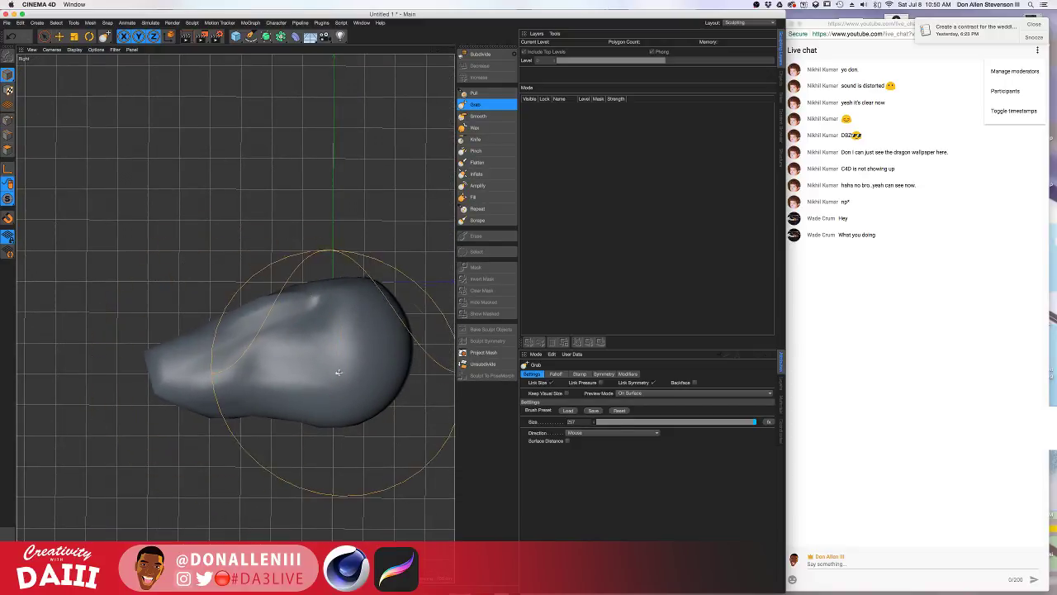
drag(351, 307, 365, 297)
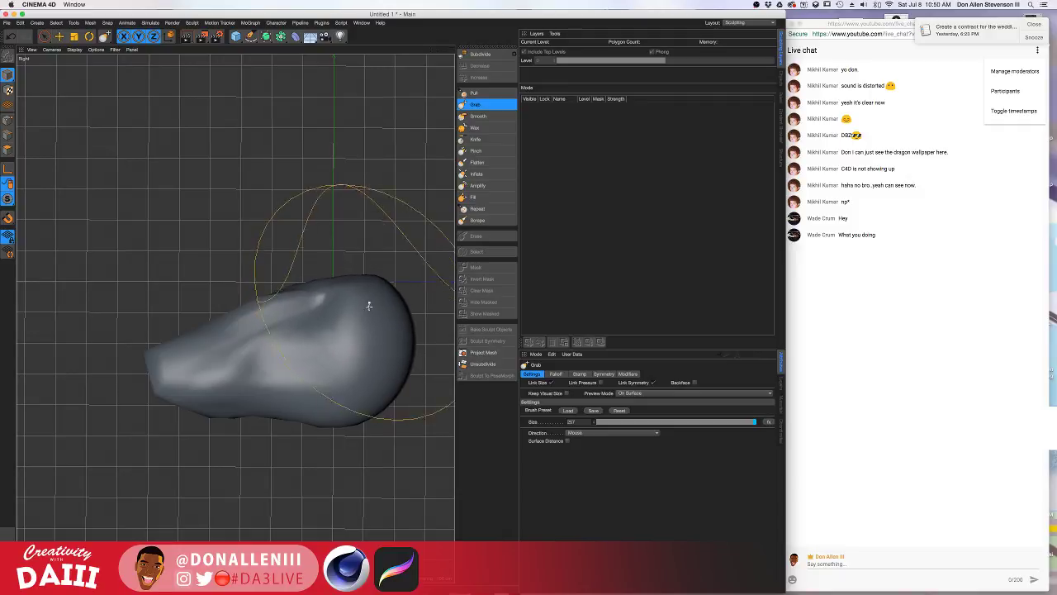
mouse_move(384, 385)
mouse_down()
mouse_move(396, 402)
mouse_move(370, 386)
mouse_up()
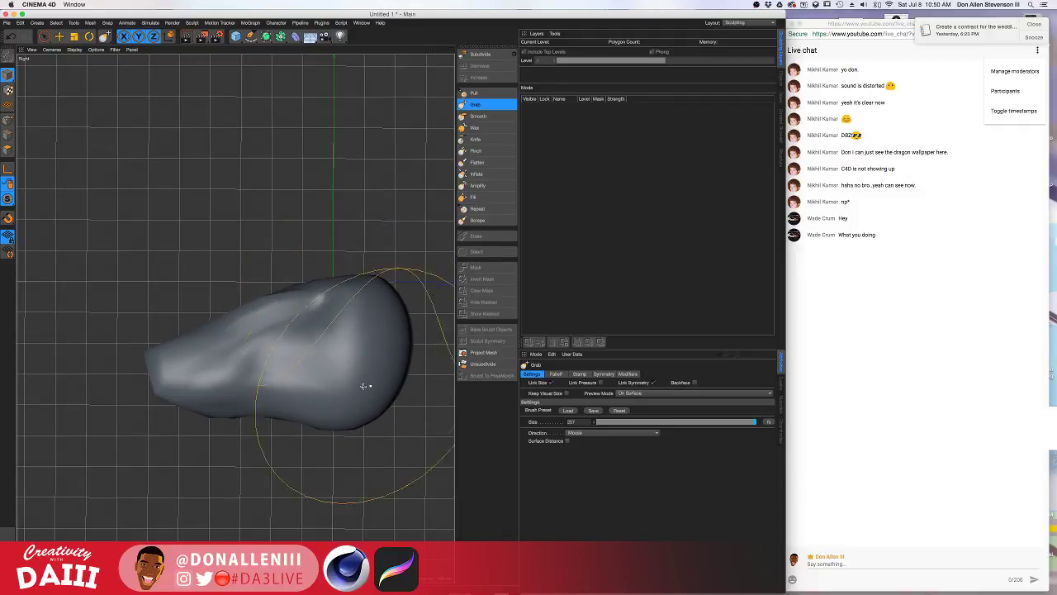
Return to the full Perspective view and examine the lengthened head from the front, side and above.
click(451, 49)
mouse_move(113, 206)
alt+mouse_down()
mouse_move(158, 213)
mouse_move(129, 207)
alt+mouse_up()
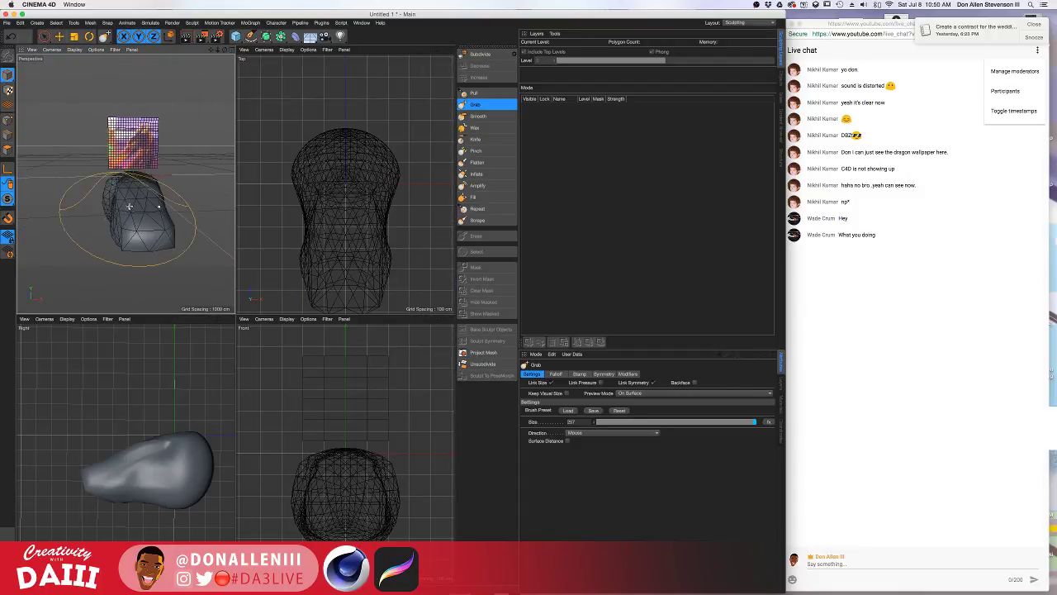
scroll(127, 208, up, 3)
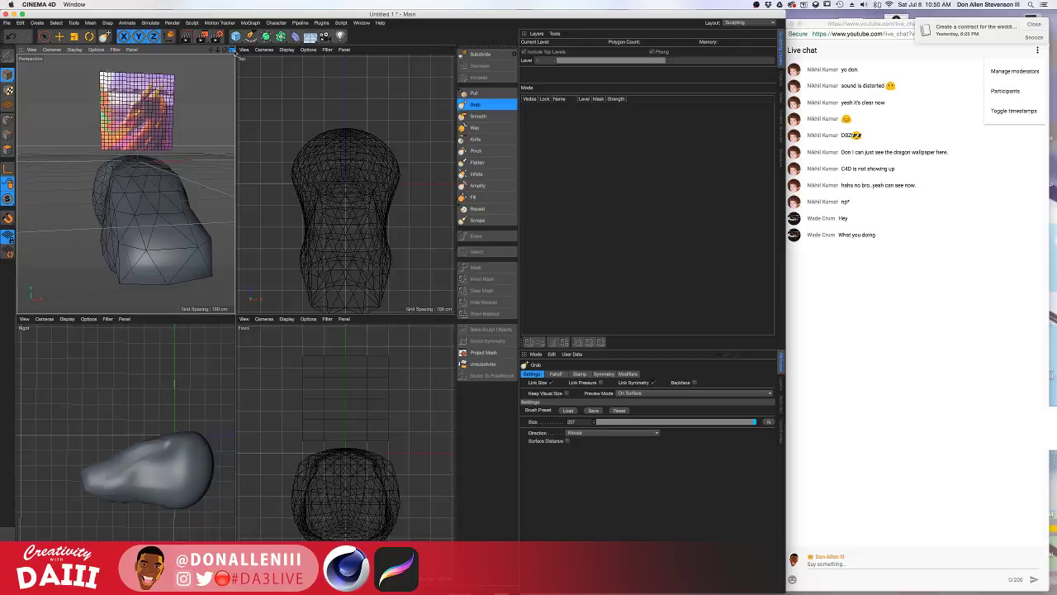
click(232, 49)
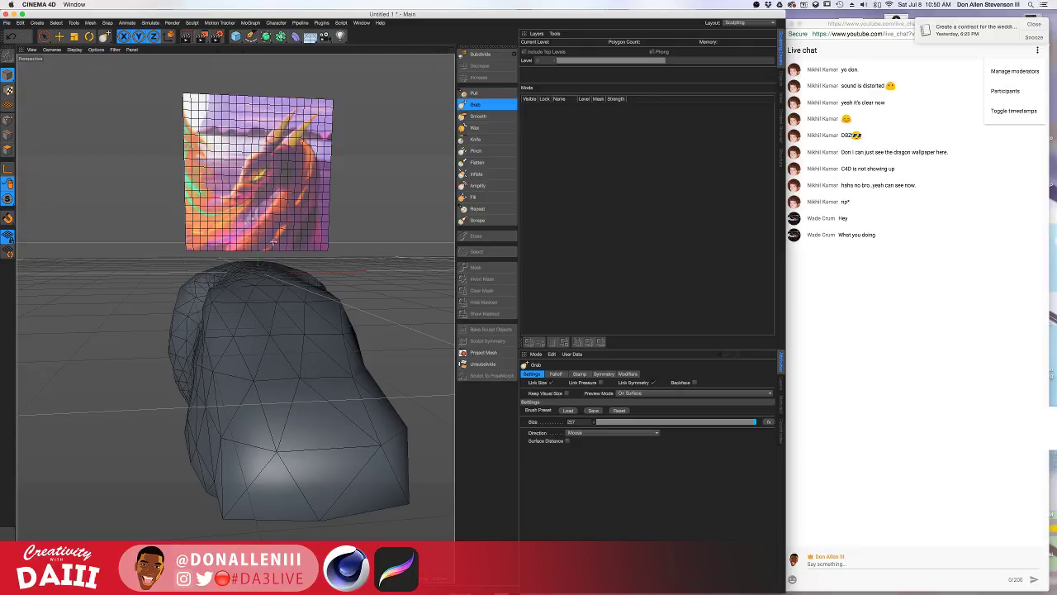
mouse_move(290, 363)
alt+mouse_down()
mouse_move(301, 369)
mouse_move(275, 294)
mouse_move(378, 259)
mouse_move(203, 248)
mouse_move(283, 245)
mouse_move(327, 257)
mouse_move(285, 252)
mouse_move(283, 241)
alt+mouse_up()
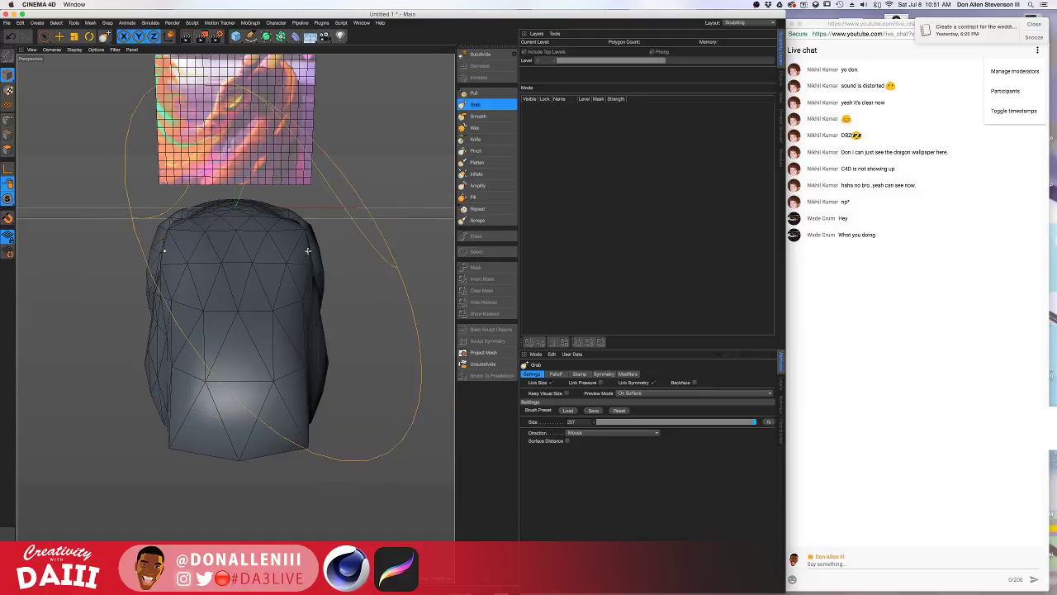
mouse_move(295, 247)
alt+mouse_down()
mouse_move(273, 285)
mouse_move(291, 286)
mouse_move(336, 330)
mouse_move(300, 303)
alt+mouse_up()
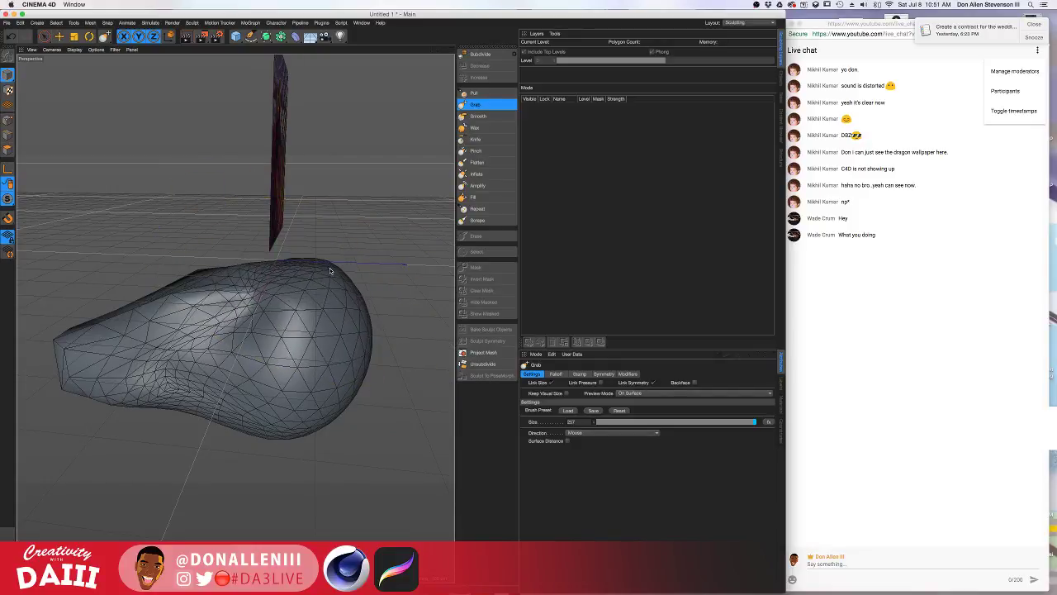
mouse_move(330, 270)
alt+mouse_down()
mouse_move(302, 371)
mouse_move(271, 382)
mouse_move(272, 349)
mouse_move(308, 347)
mouse_move(319, 330)
mouse_move(269, 288)
mouse_move(291, 270)
alt+mouse_up()
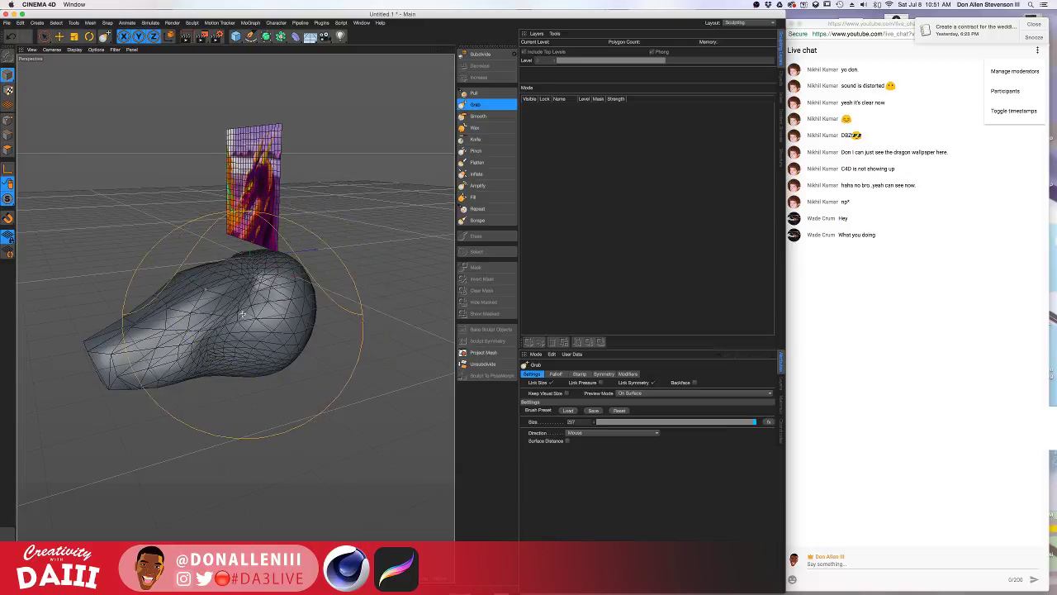
mouse_move(242, 313)
alt+mouse_down()
mouse_move(297, 307)
mouse_move(277, 305)
mouse_move(291, 315)
mouse_move(209, 302)
mouse_move(315, 313)
mouse_move(292, 183)
alt+mouse_up()
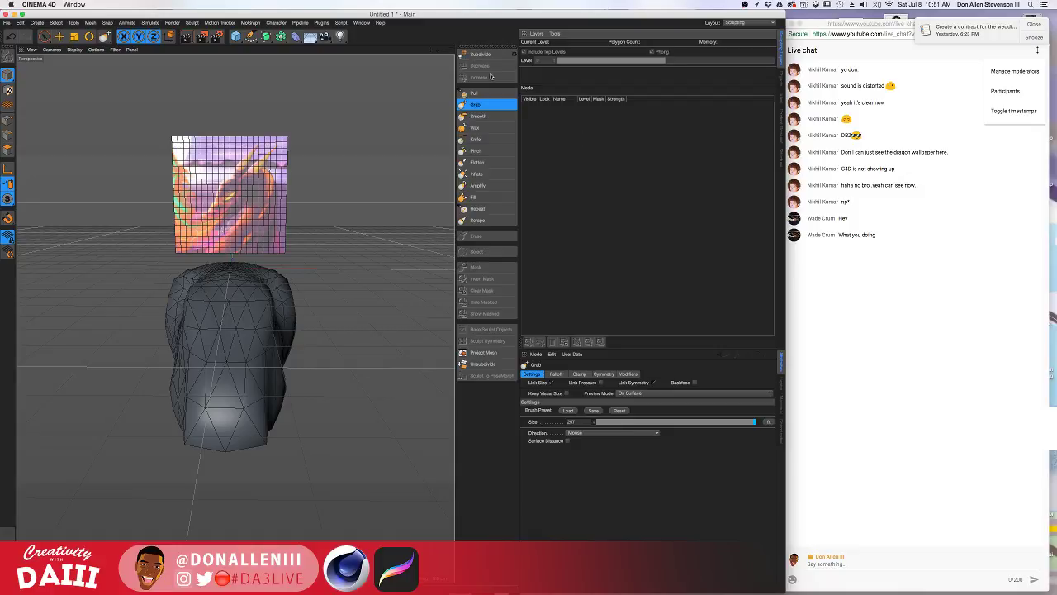
alt+drag(239, 310, 272, 322)
scroll(242, 294, up, 4)
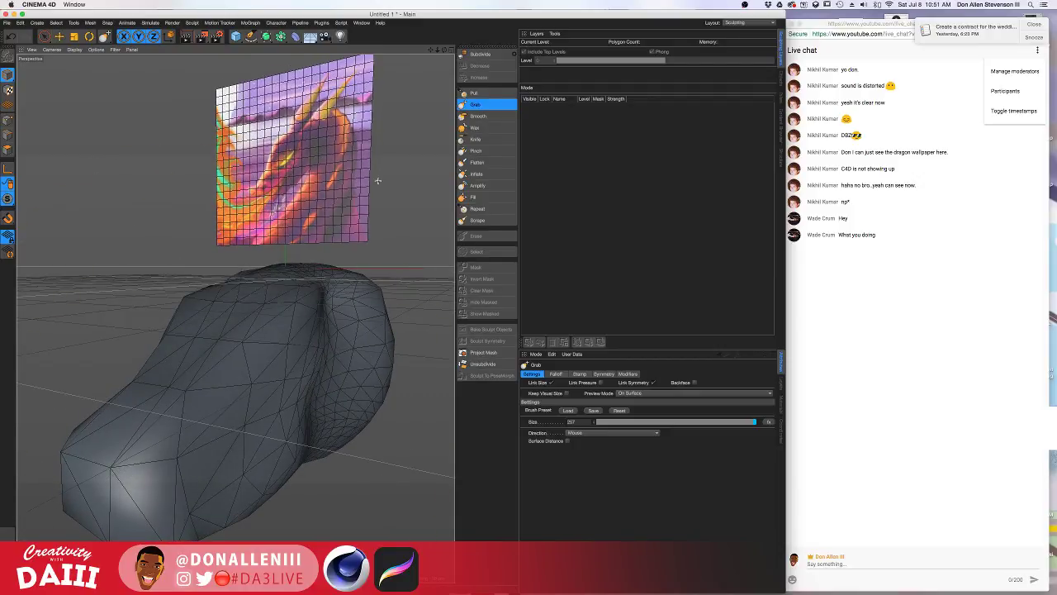
mouse_move(377, 180)
alt+mouse_down()
mouse_move(308, 366)
mouse_move(212, 407)
mouse_move(307, 147)
mouse_move(273, 379)
mouse_move(294, 375)
mouse_move(229, 356)
mouse_move(276, 378)
mouse_move(299, 374)
mouse_move(220, 336)
mouse_move(255, 350)
mouse_move(335, 198)
alt+mouse_up()
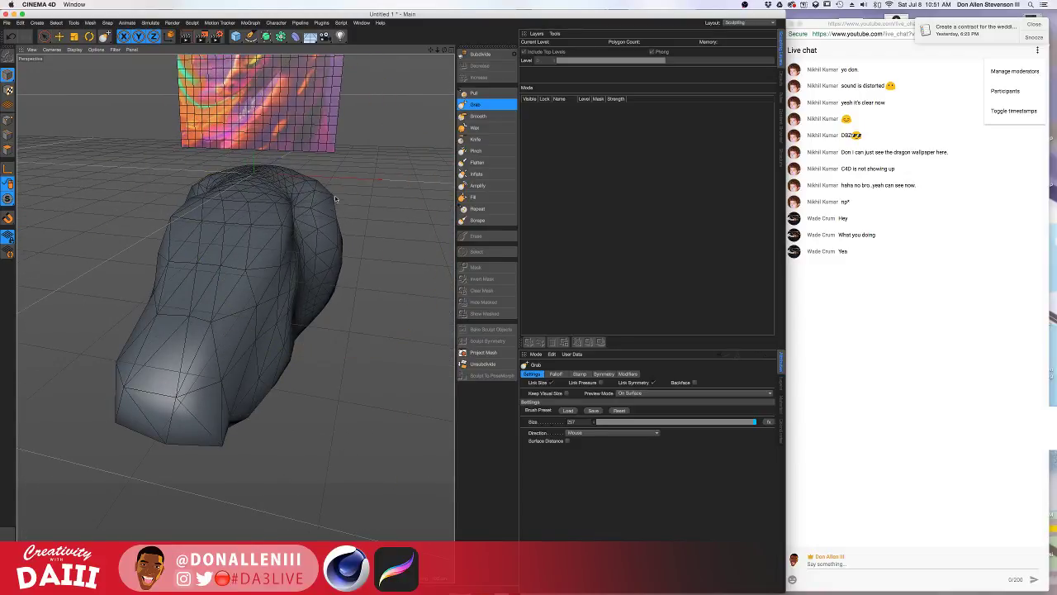
Switch to the Pull brush and make the head the active sculpt object.
click(485, 92)
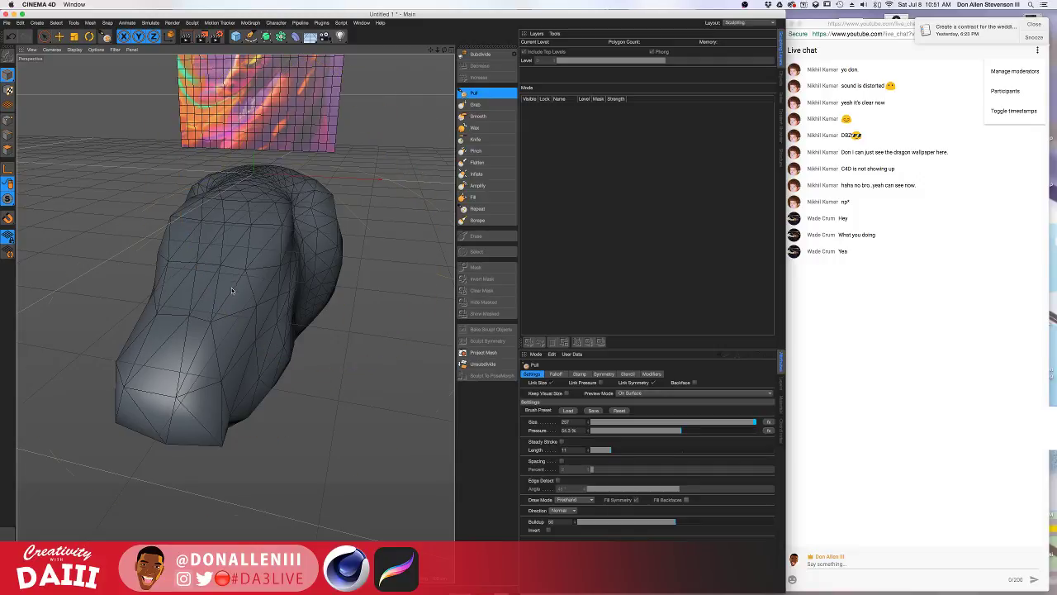
mouse_move(232, 290)
alt+mouse_down()
mouse_move(303, 236)
mouse_move(366, 272)
mouse_move(277, 266)
mouse_move(288, 309)
mouse_move(396, 192)
alt+mouse_up()
click(476, 128)
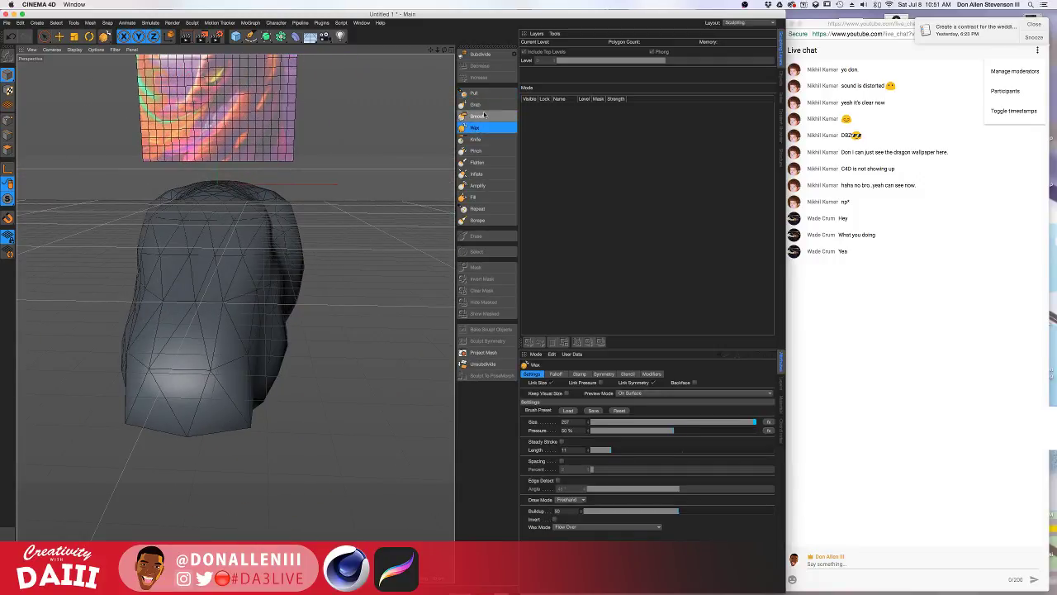
click(479, 116)
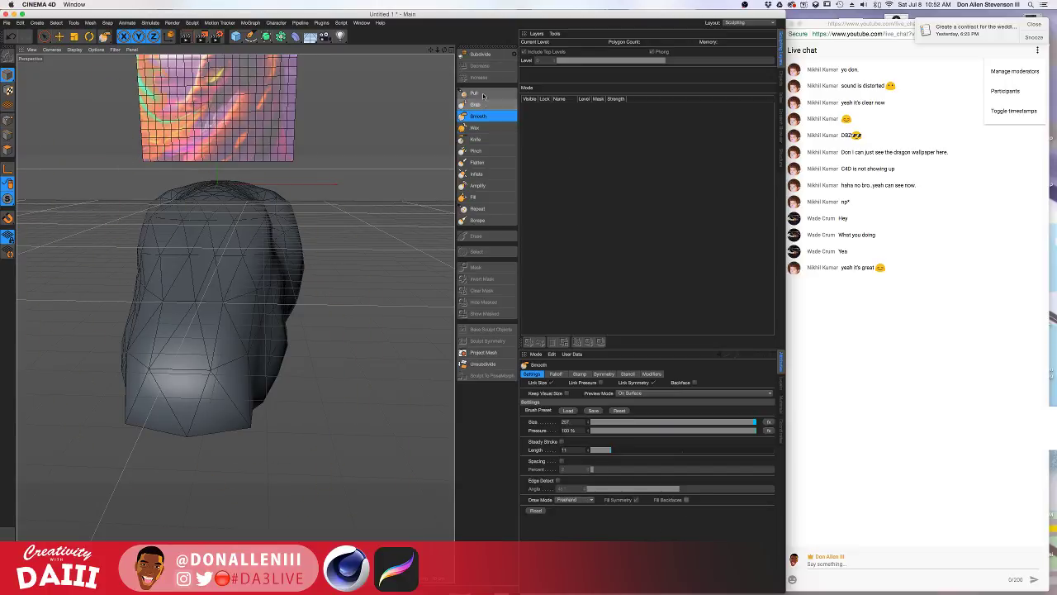
click(475, 93)
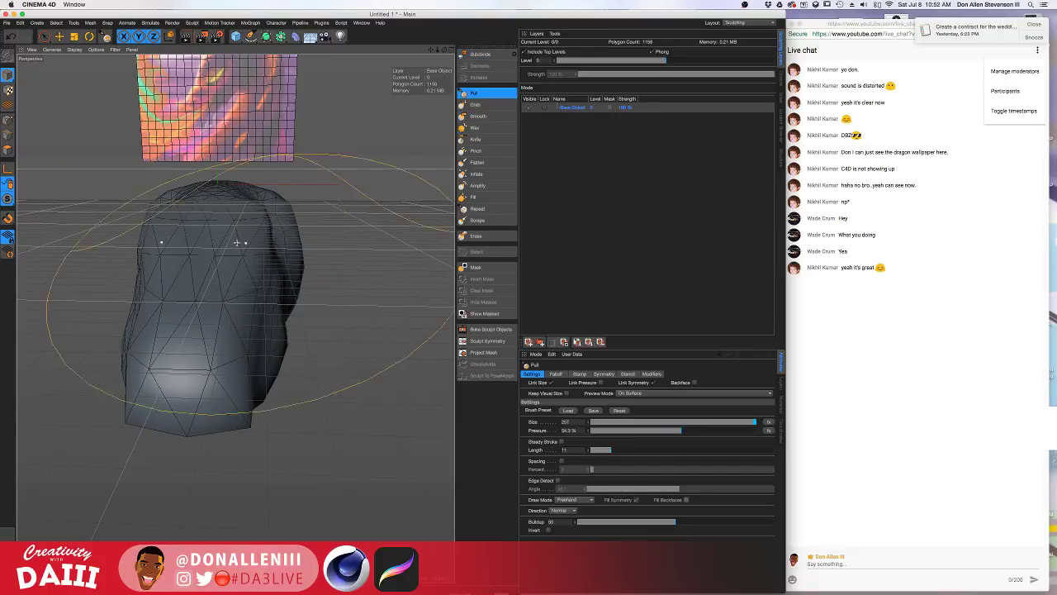
Add a new sculpt layer to the head using the Live Selection tool and make the Base Object layer active.
click(44, 36)
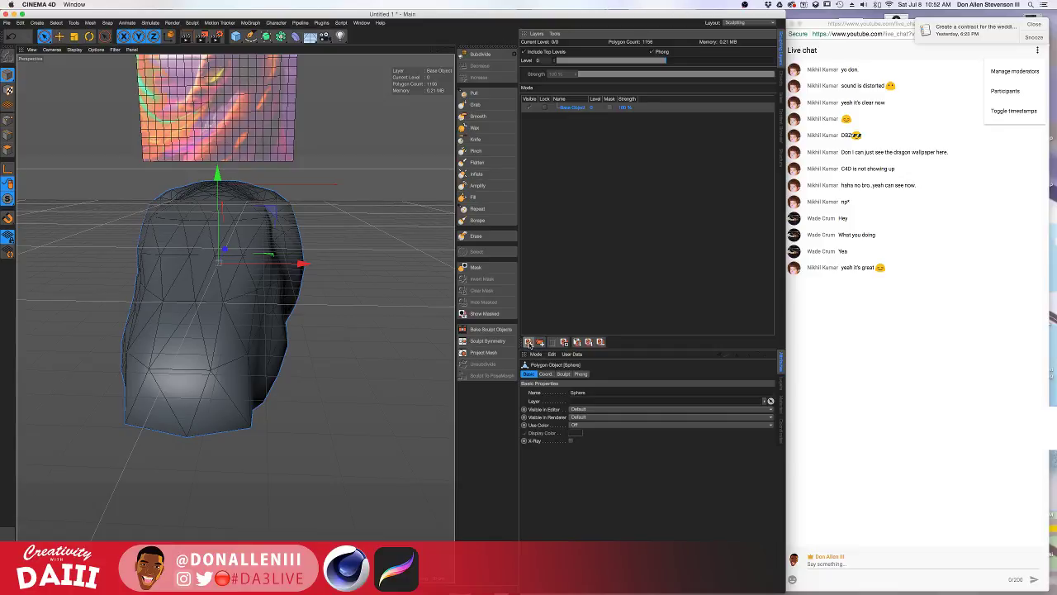
click(530, 343)
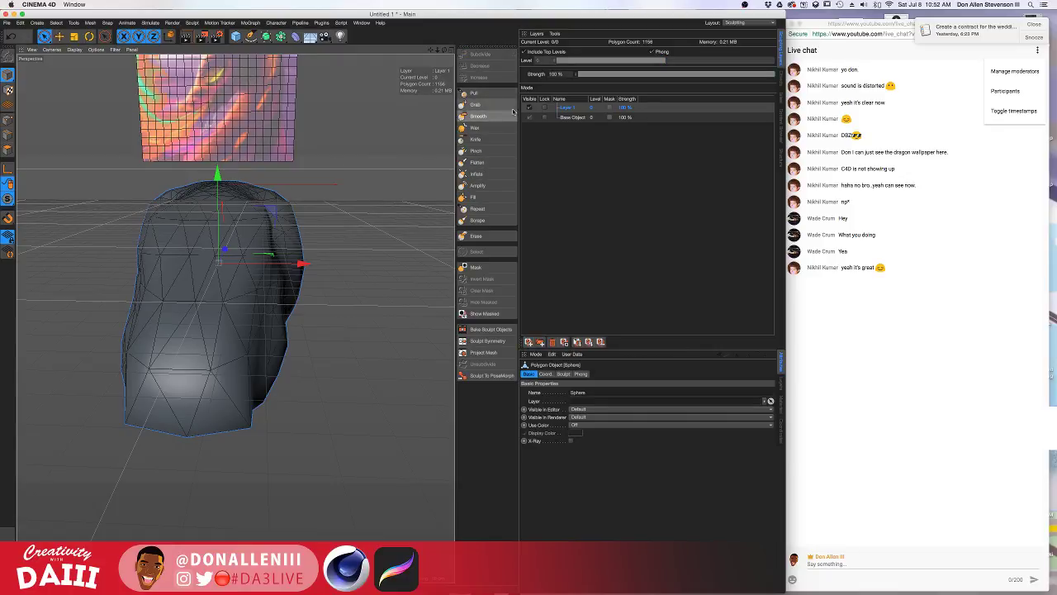
click(572, 118)
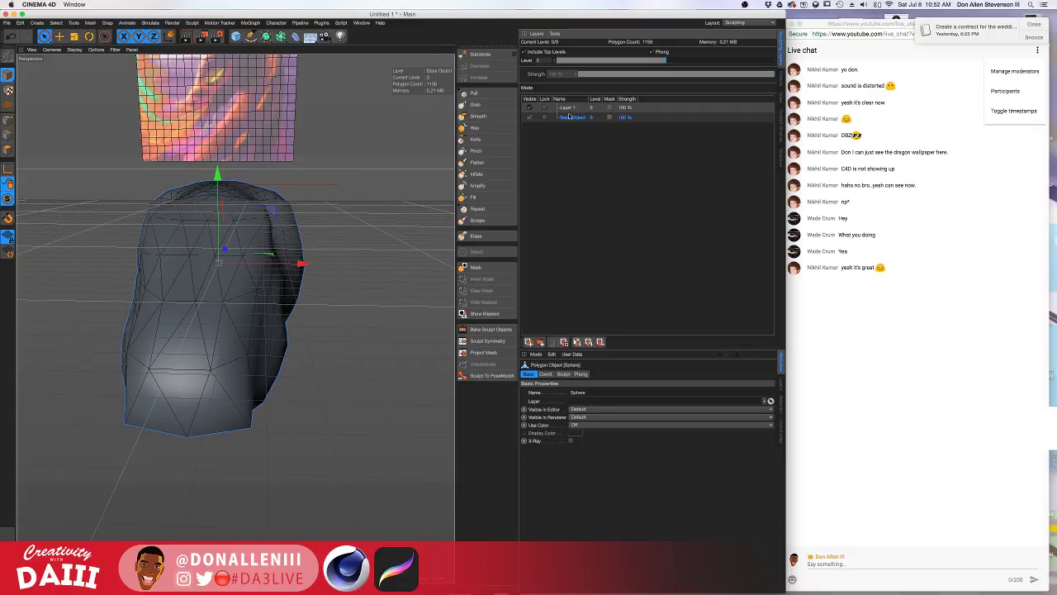
Subdivide the head's Base Object to level 1 and check the denser mesh, undoing a trial subdivision to level 2.
click(481, 56)
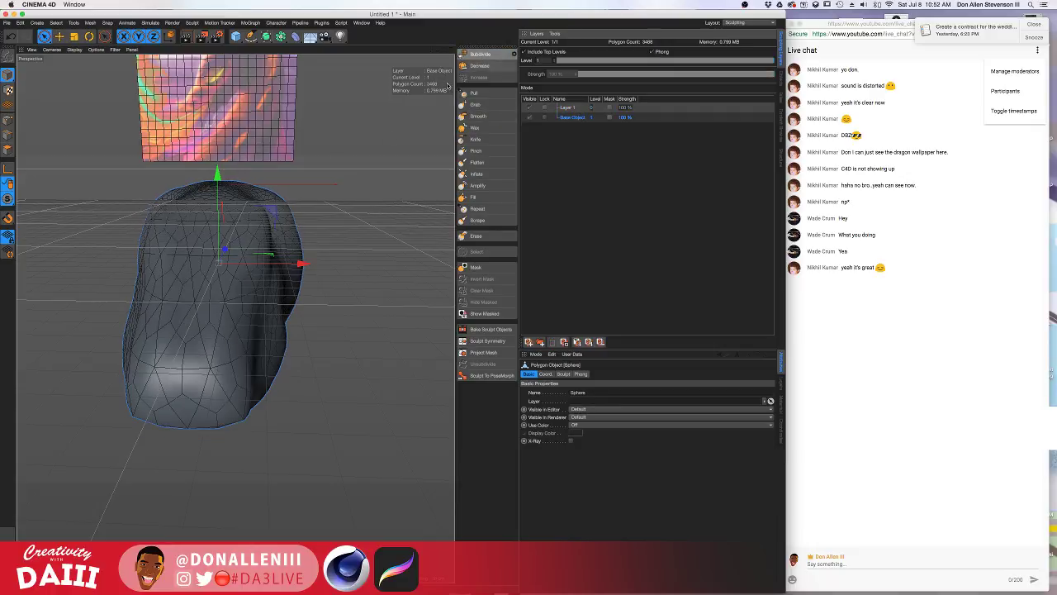
alt+drag(299, 214, 234, 242)
alt+drag(217, 295, 234, 316)
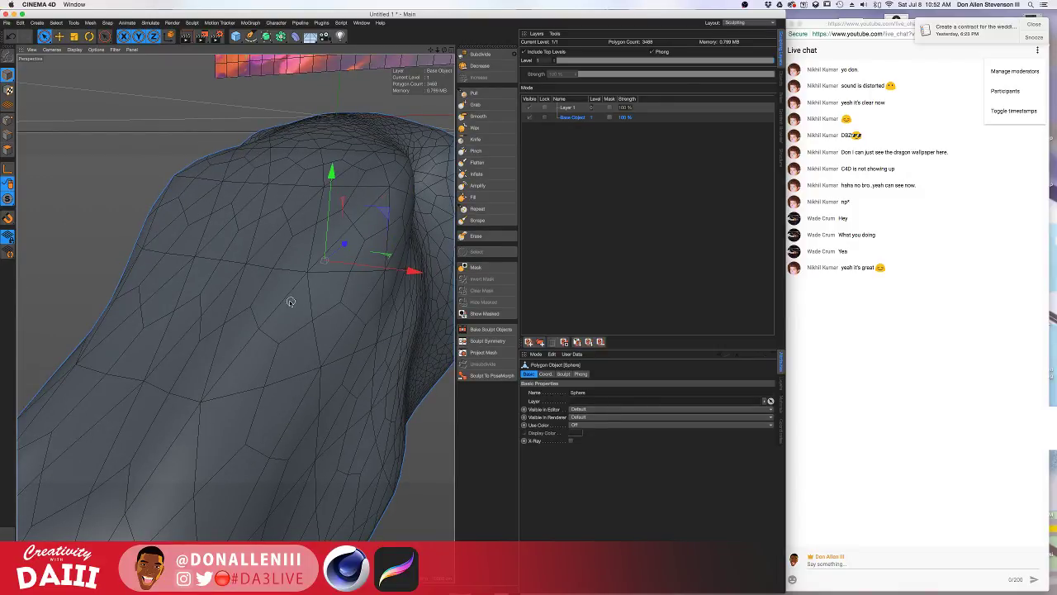
mouse_move(265, 295)
alt+mouse_down()
mouse_move(198, 297)
mouse_move(285, 320)
alt+mouse_up()
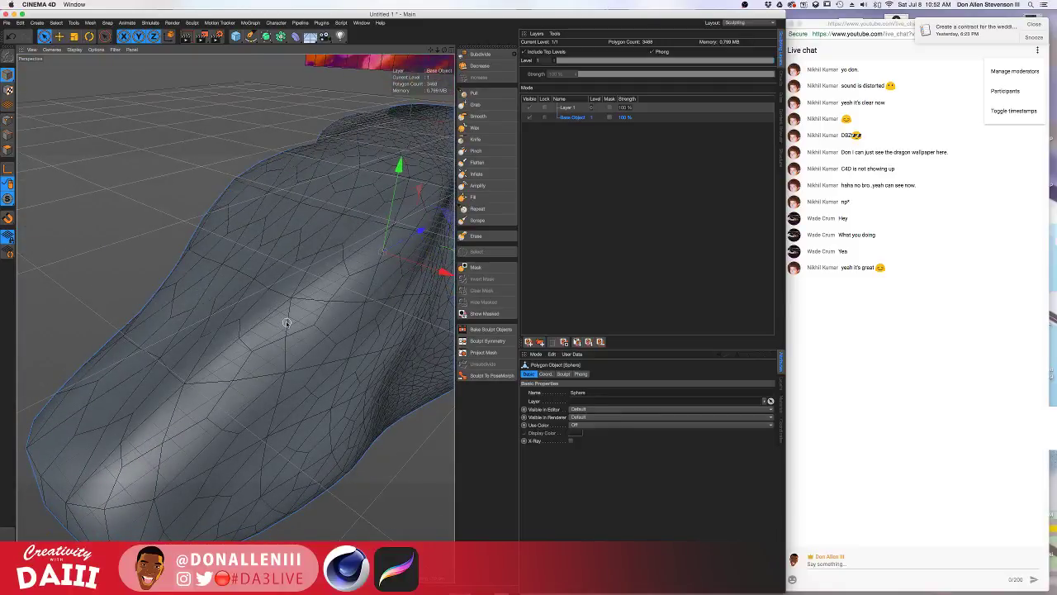
scroll(287, 322, up, 5)
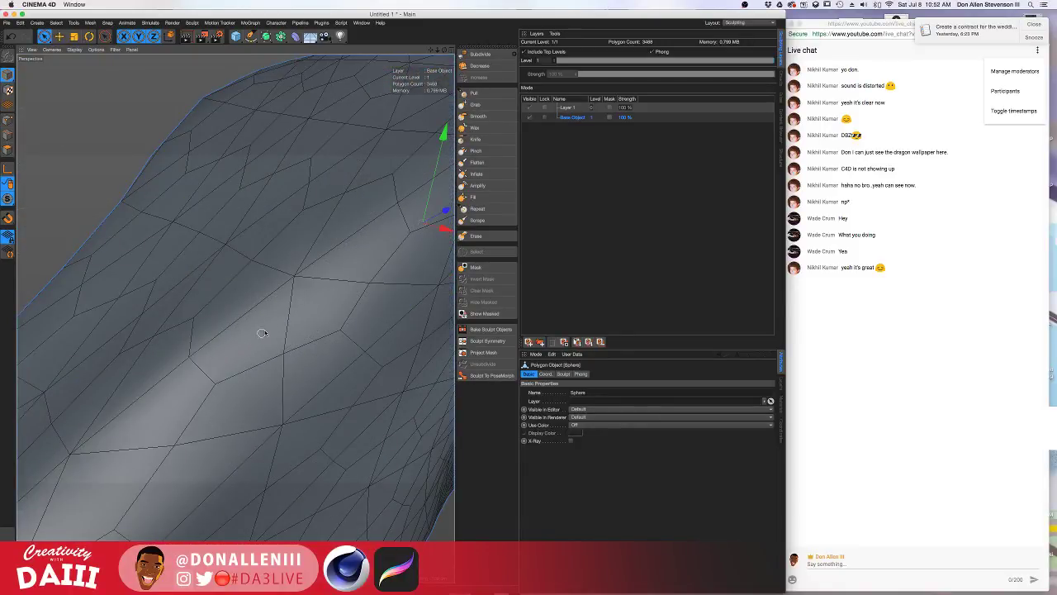
scroll(278, 326, down, 3)
mouse_move(279, 327)
alt+mouse_down()
mouse_move(278, 314)
mouse_move(325, 283)
alt+mouse_up()
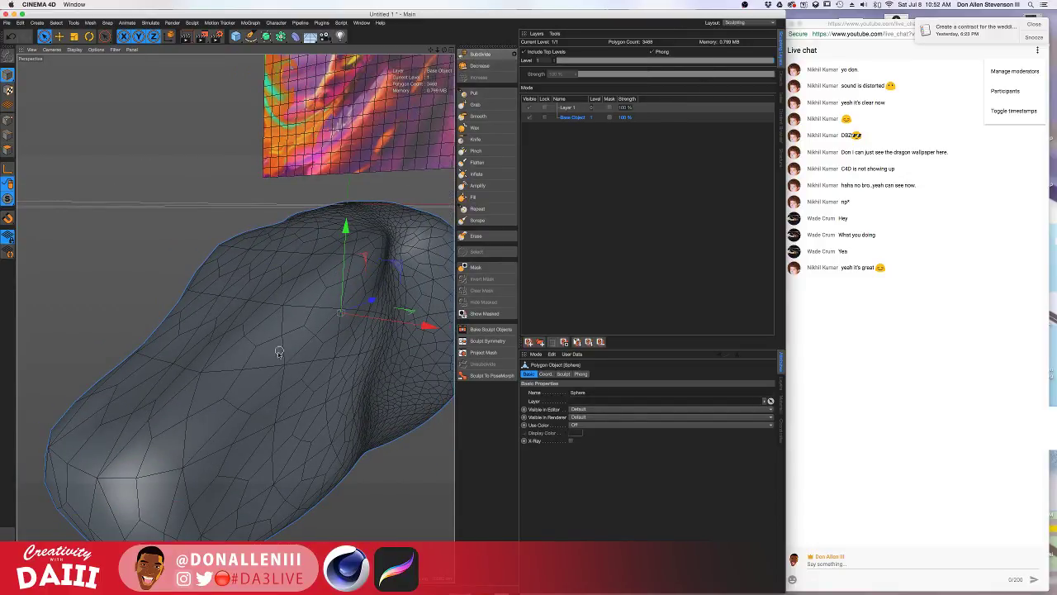
alt+drag(276, 349, 333, 336)
click(479, 54)
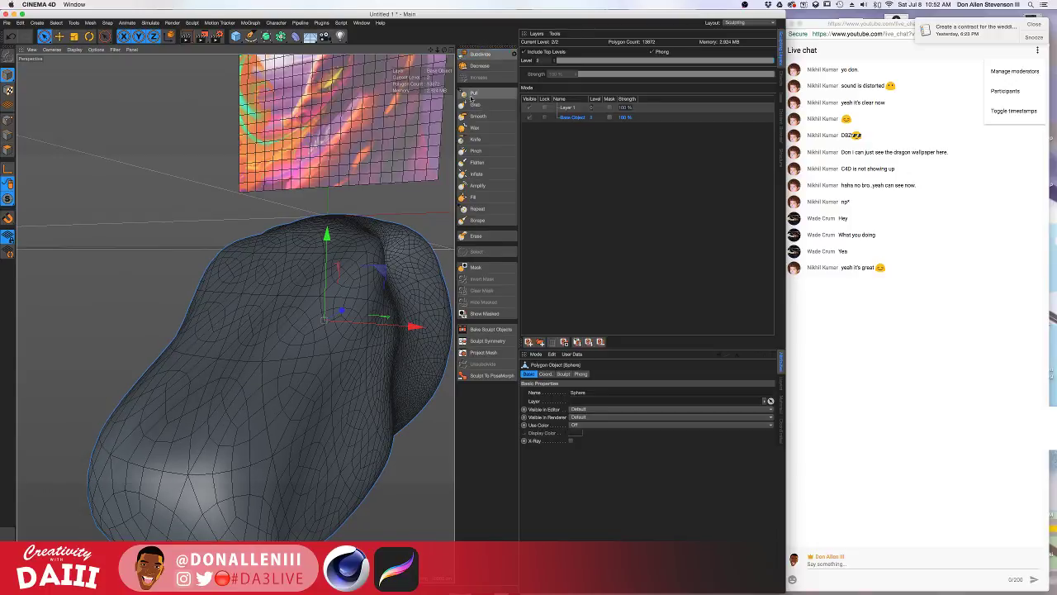
key(super+z)
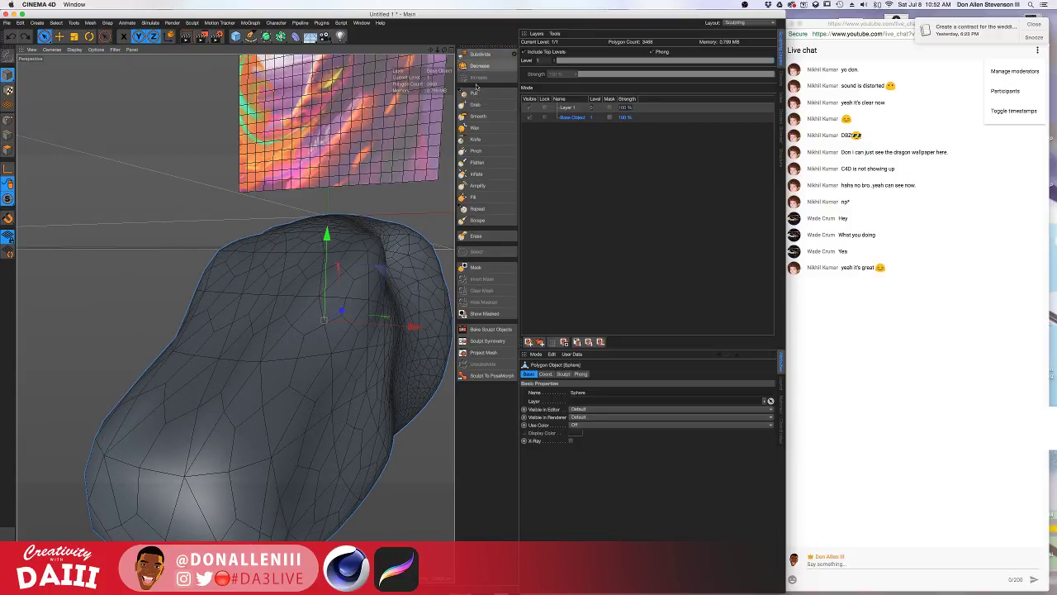
Reduce the sculpt brush size to 26 and carve a crease along the side of the head with the Knife brush.
click(475, 92)
alt+drag(314, 318, 534, 313)
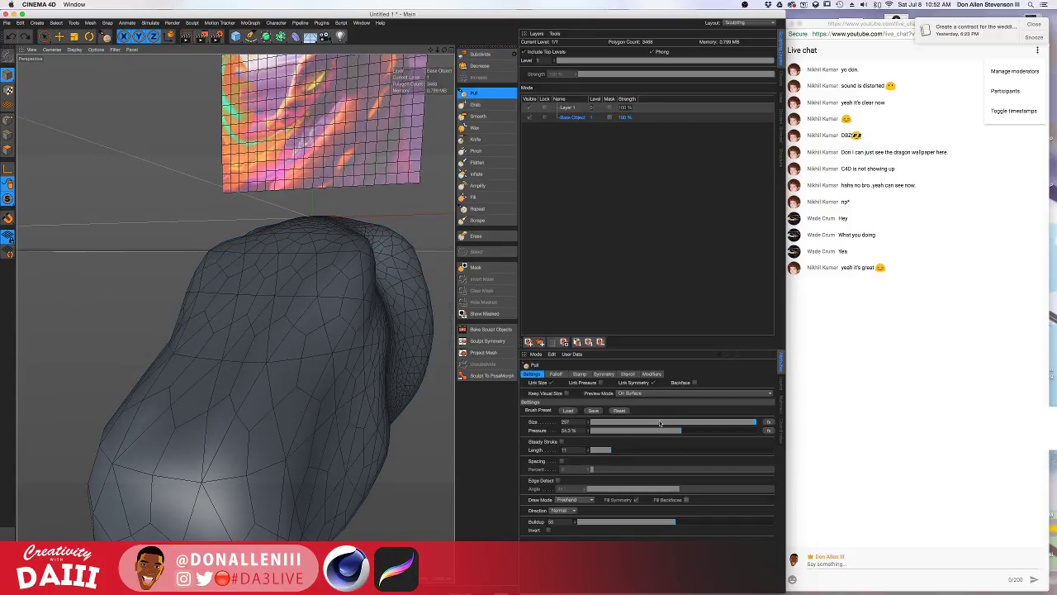
drag(660, 423, 632, 424)
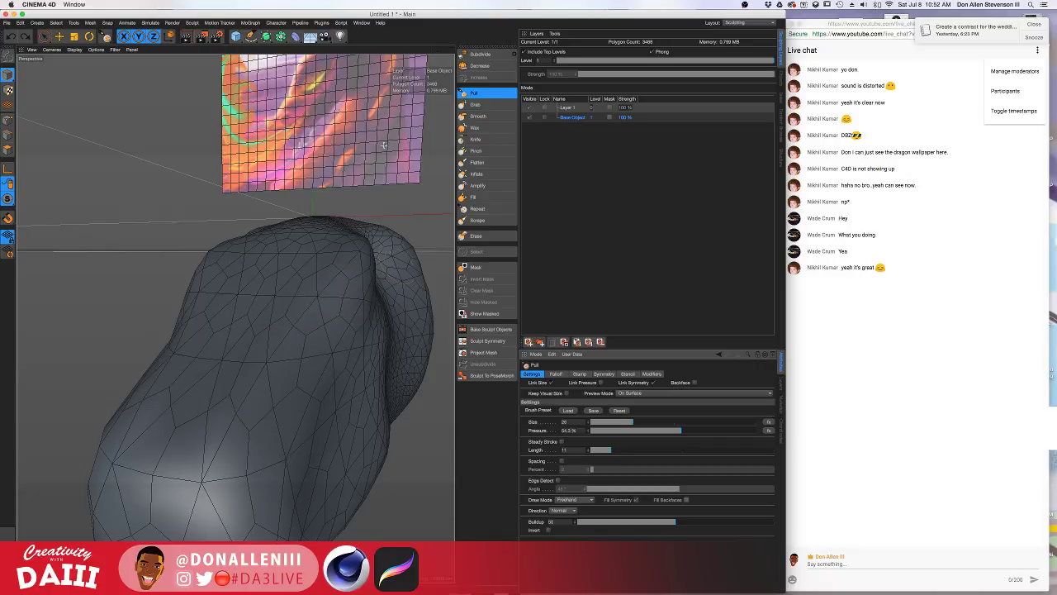
click(479, 115)
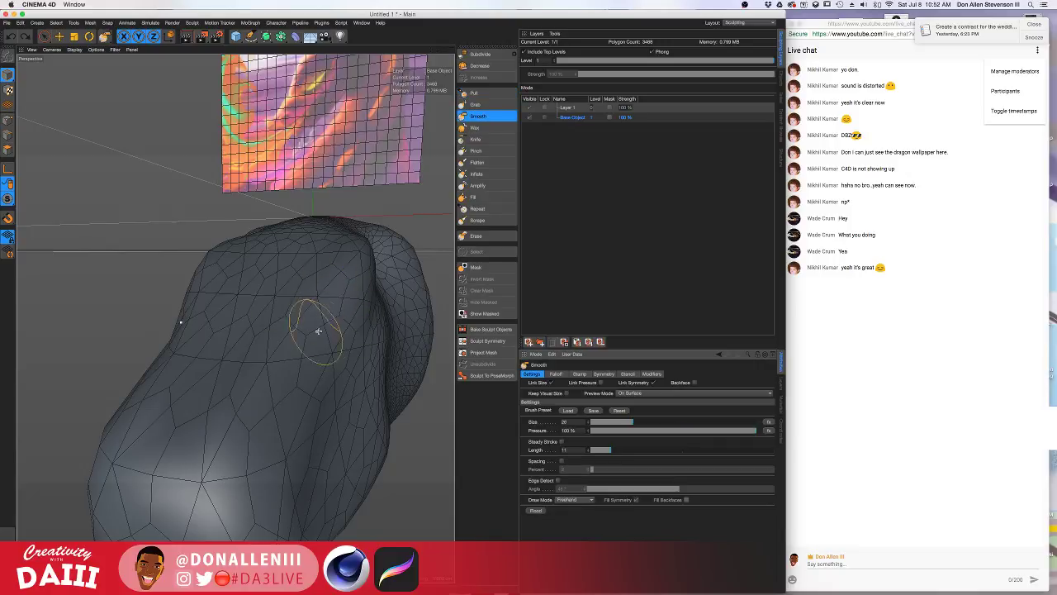
click(477, 140)
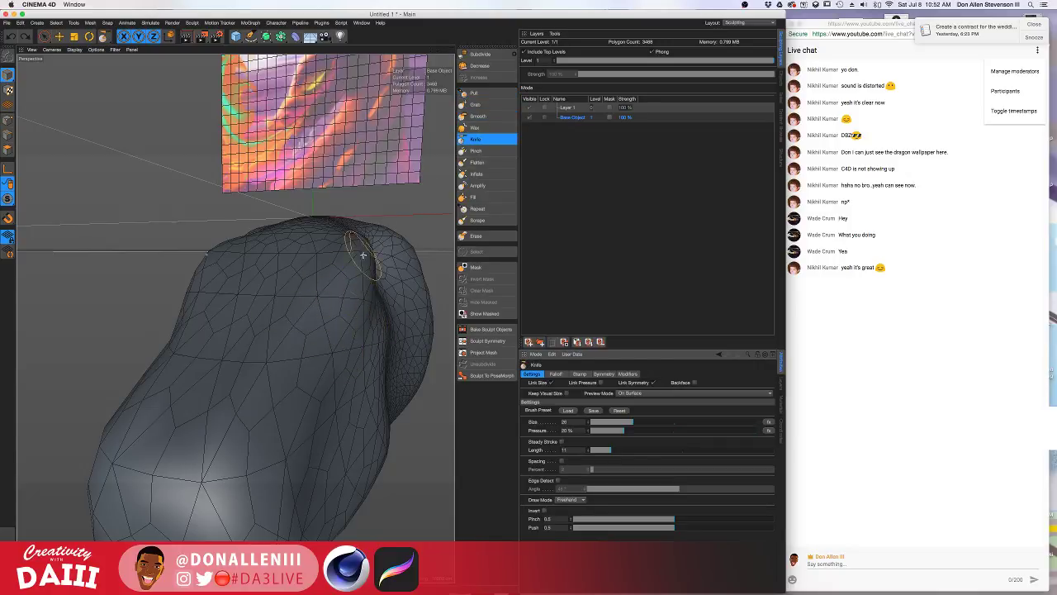
mouse_move(364, 248)
alt+mouse_down()
mouse_move(330, 298)
mouse_move(366, 307)
alt+mouse_up()
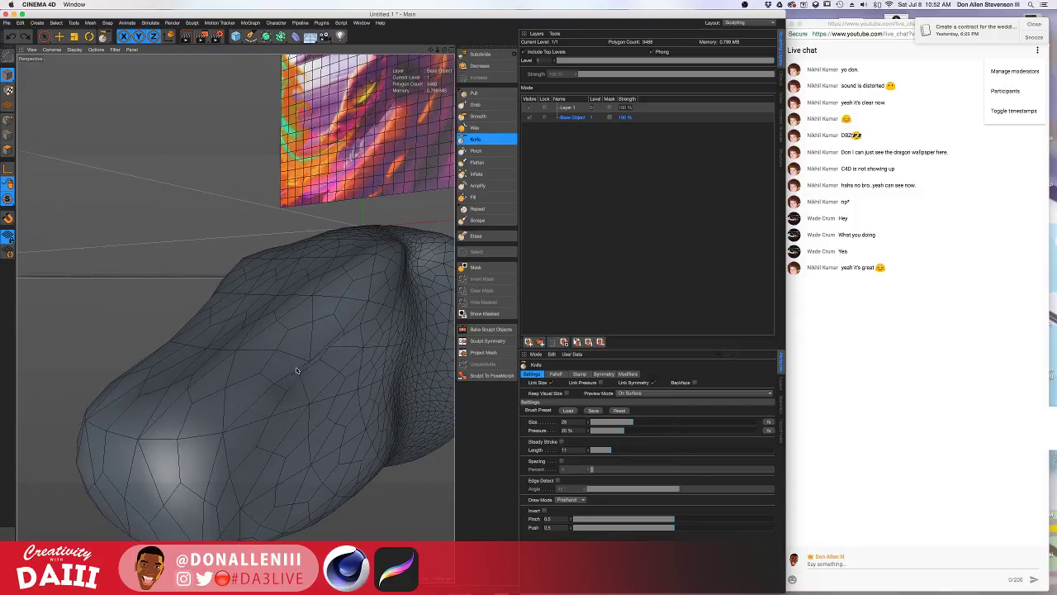
mouse_move(358, 323)
alt+mouse_down()
mouse_move(304, 353)
mouse_move(361, 323)
mouse_move(290, 405)
mouse_move(174, 469)
mouse_move(198, 408)
alt+mouse_up()
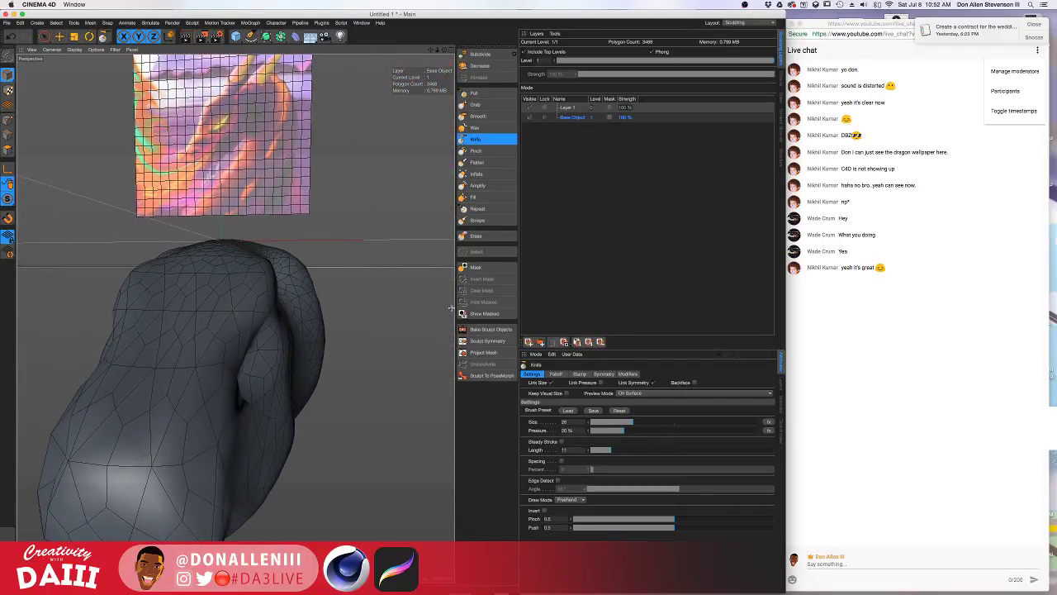
Build up ridges along the upper snout and cheeks with the Pull brush at size 39.
click(477, 116)
click(475, 93)
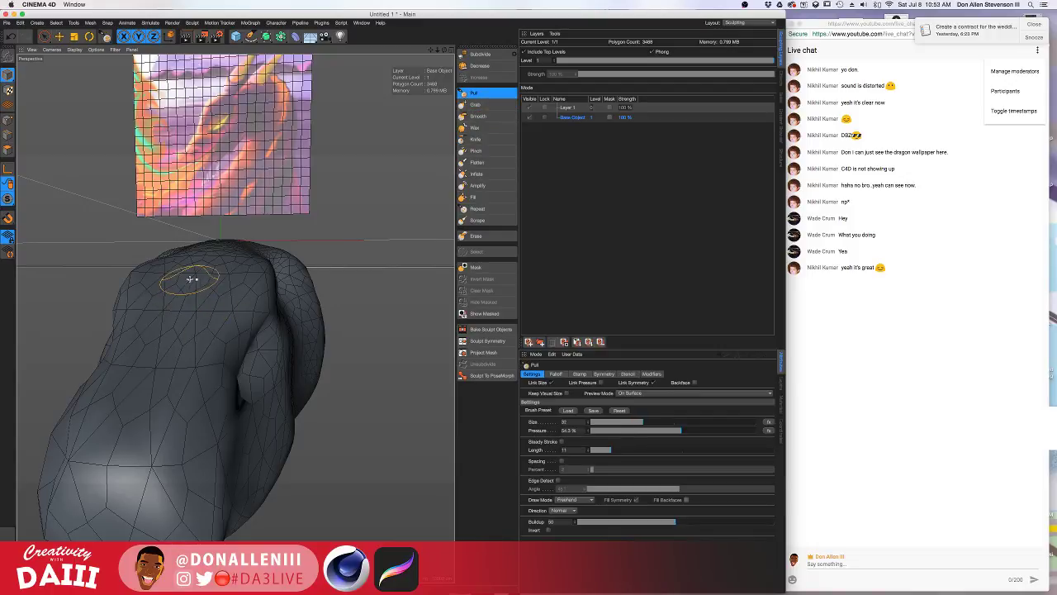
alt+drag(180, 350, 258, 299)
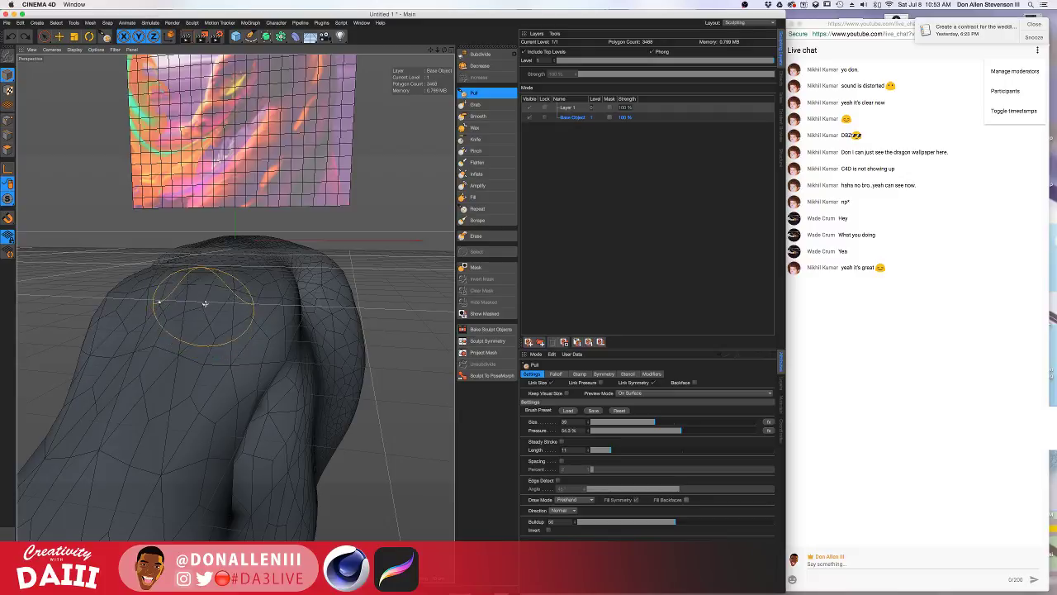
mouse_move(203, 303)
alt+mouse_down()
mouse_move(149, 313)
mouse_move(207, 306)
mouse_move(184, 344)
mouse_move(222, 330)
mouse_move(240, 305)
mouse_move(253, 322)
mouse_move(277, 321)
mouse_move(276, 312)
alt+mouse_up()
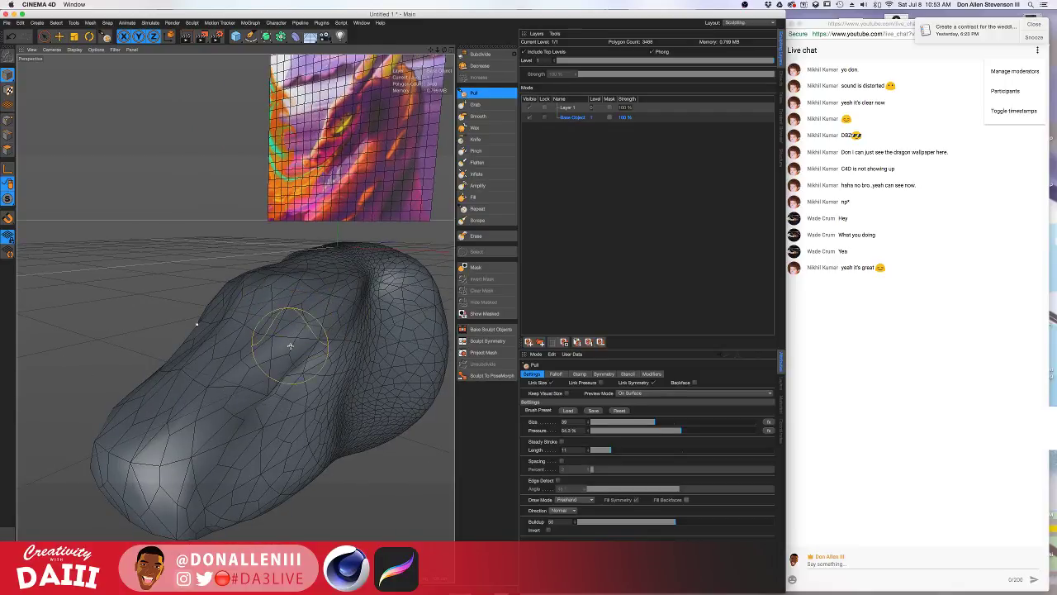
alt+drag(290, 345, 344, 352)
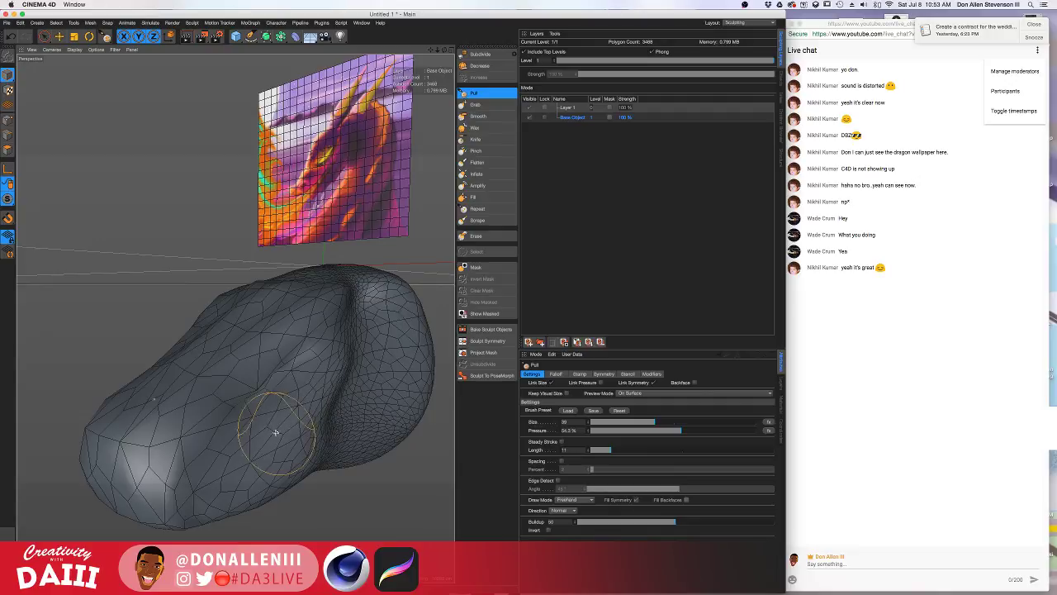
mouse_move(290, 402)
alt+mouse_down()
mouse_move(349, 397)
mouse_move(284, 401)
mouse_move(350, 396)
mouse_move(300, 403)
alt+mouse_up()
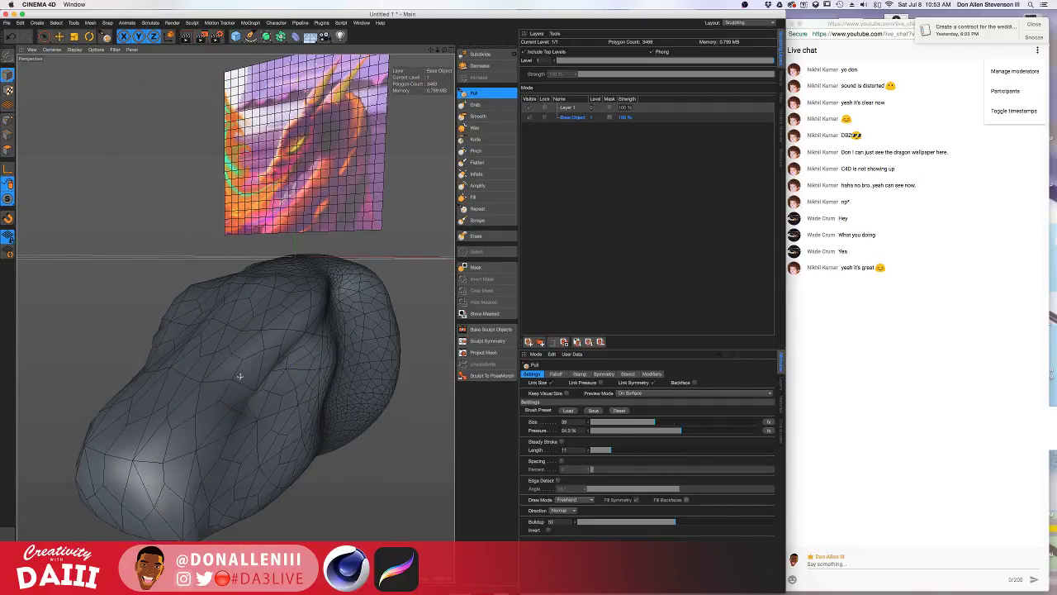
alt+drag(229, 394, 136, 384)
mouse_move(235, 318)
alt+mouse_down()
mouse_move(306, 333)
mouse_move(324, 307)
mouse_move(292, 323)
mouse_move(325, 349)
mouse_move(276, 355)
mouse_move(378, 321)
alt+mouse_up()
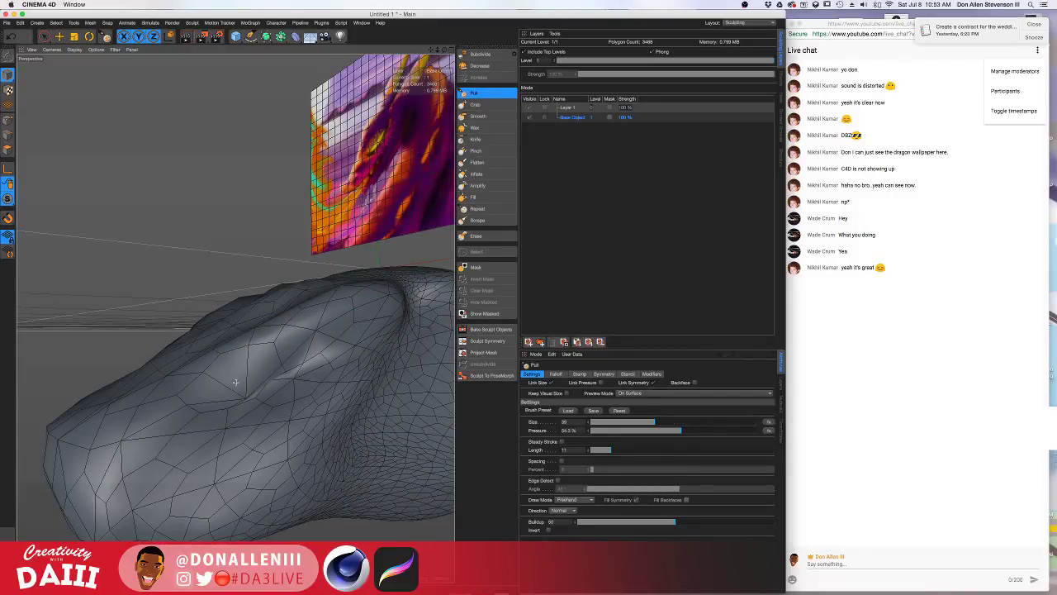
Pull out the brow ridges above the eye hollows symmetrically, checking their shape from the front and side.
mouse_move(235, 382)
alt+mouse_down()
mouse_move(229, 370)
mouse_move(265, 371)
mouse_move(180, 370)
alt+mouse_up()
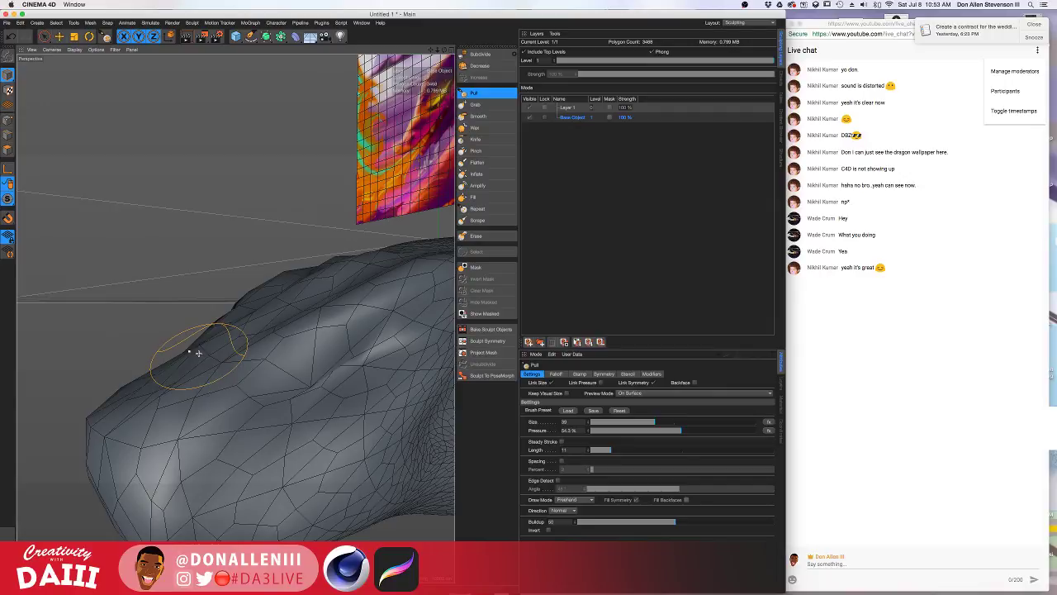
alt+drag(192, 351, 293, 365)
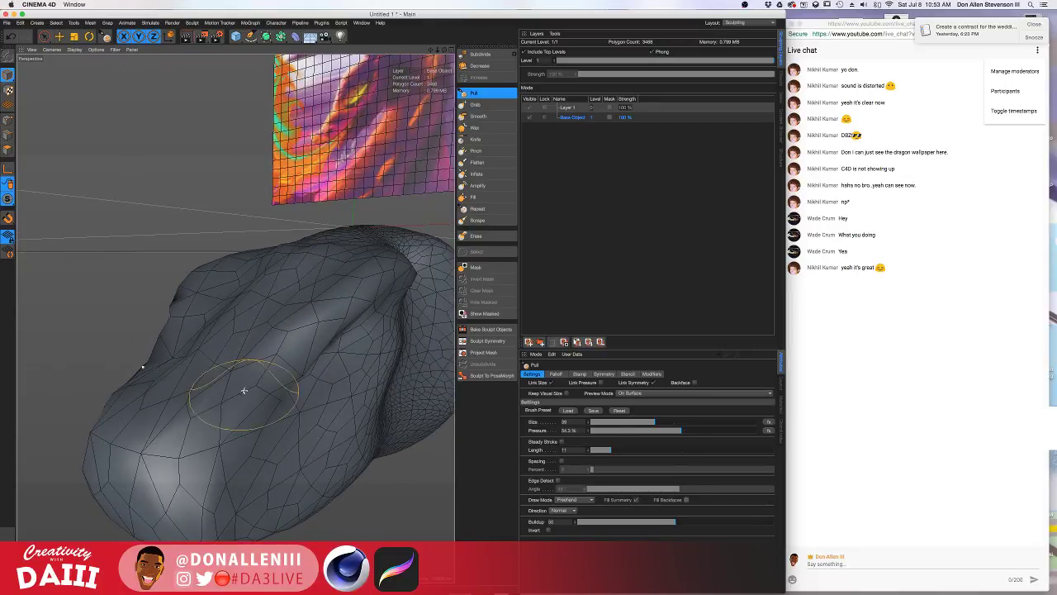
alt+drag(330, 307, 311, 309)
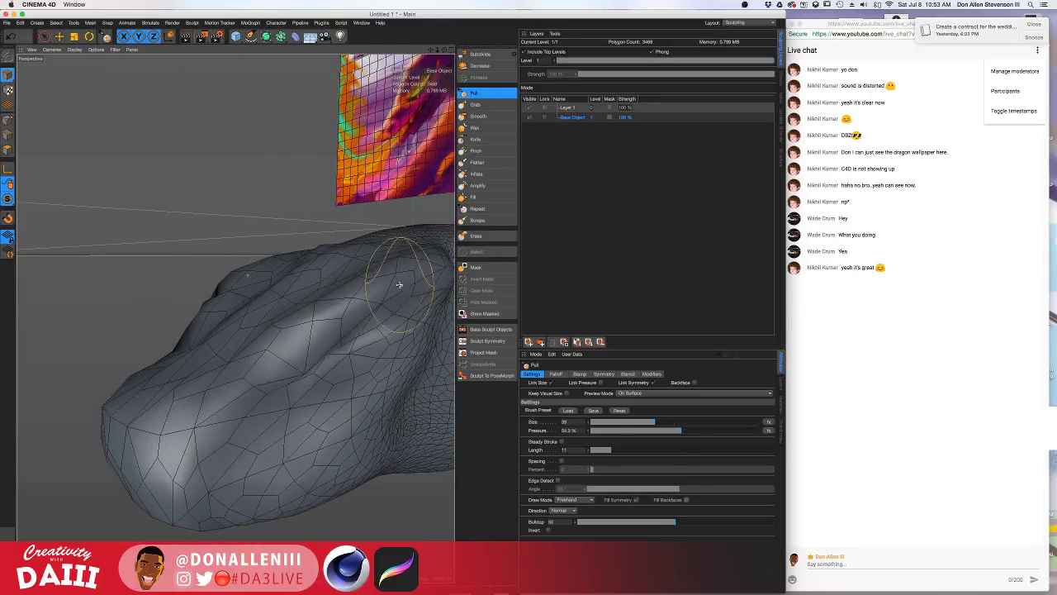
mouse_move(260, 355)
alt+mouse_down()
mouse_move(315, 334)
mouse_move(299, 303)
mouse_move(287, 327)
mouse_move(283, 313)
mouse_move(410, 302)
mouse_move(261, 335)
alt+mouse_up()
mouse_move(383, 356)
alt+mouse_down()
mouse_move(190, 331)
mouse_move(233, 316)
mouse_move(176, 366)
mouse_move(279, 381)
mouse_move(248, 374)
alt+mouse_up()
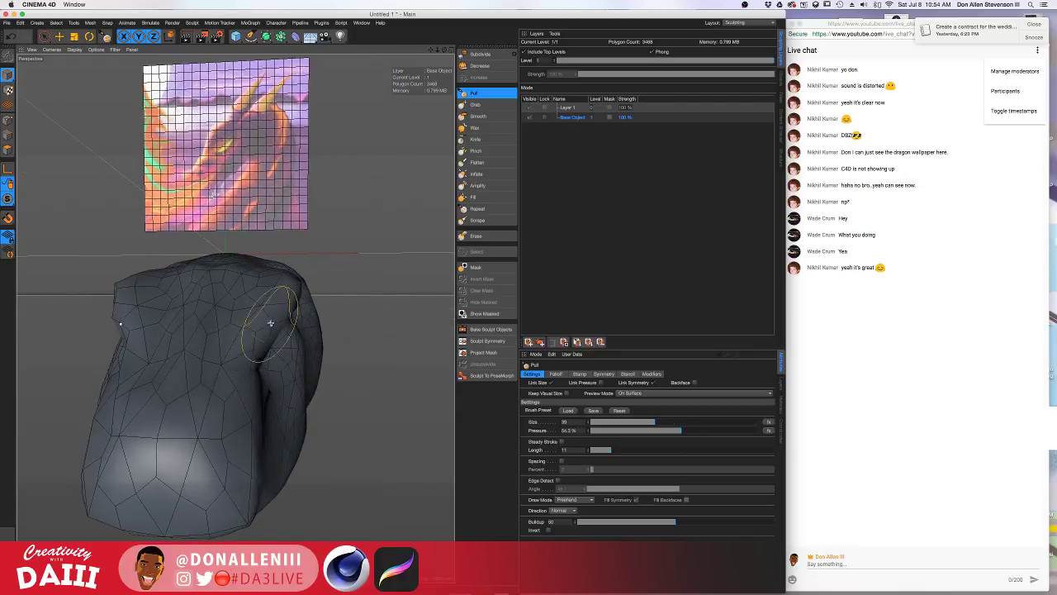
alt+drag(270, 322, 221, 306)
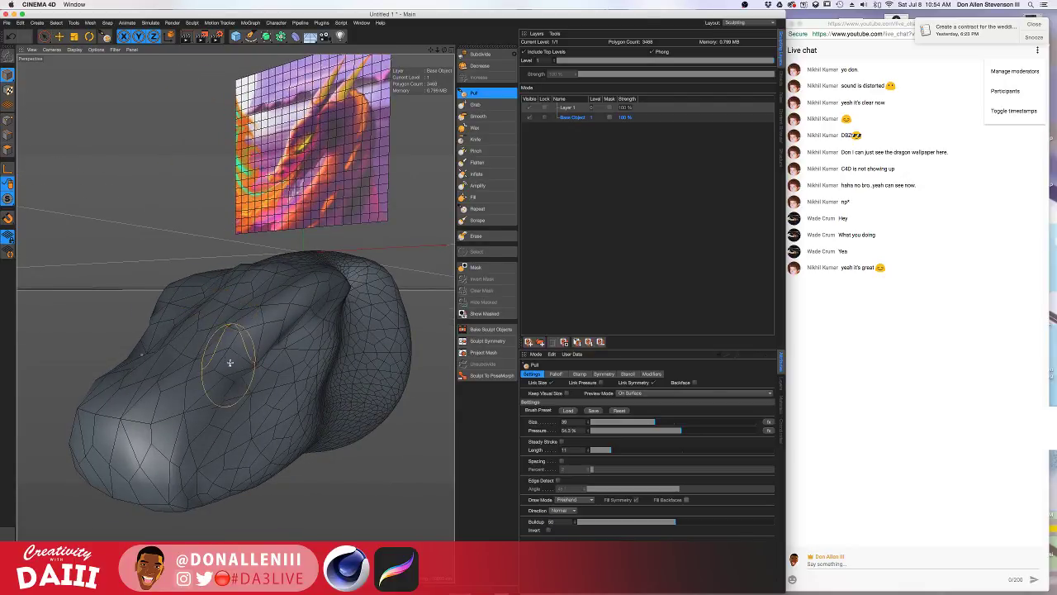
mouse_move(230, 361)
alt+mouse_down()
mouse_move(283, 366)
mouse_move(349, 272)
mouse_move(371, 290)
mouse_move(213, 339)
mouse_move(201, 366)
mouse_move(223, 400)
alt+mouse_up()
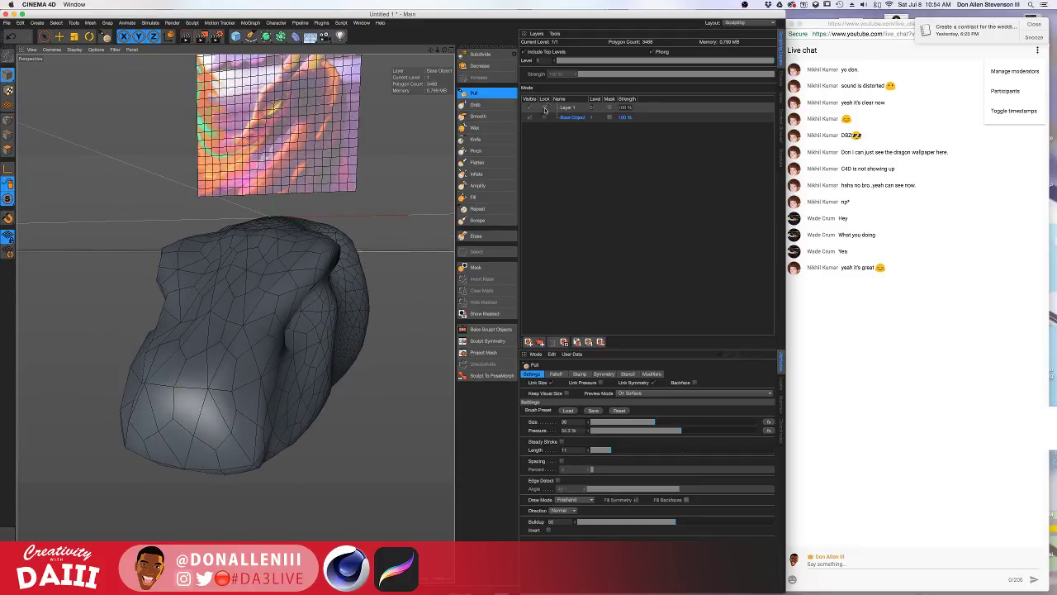
Subdivide the head to level 2 and shape the cheeks and jaw sides with a smaller Pull brush at size 31.
click(479, 53)
mouse_move(248, 303)
alt+mouse_down()
mouse_move(234, 305)
mouse_move(272, 266)
alt+mouse_up()
scroll(244, 285, up, 3)
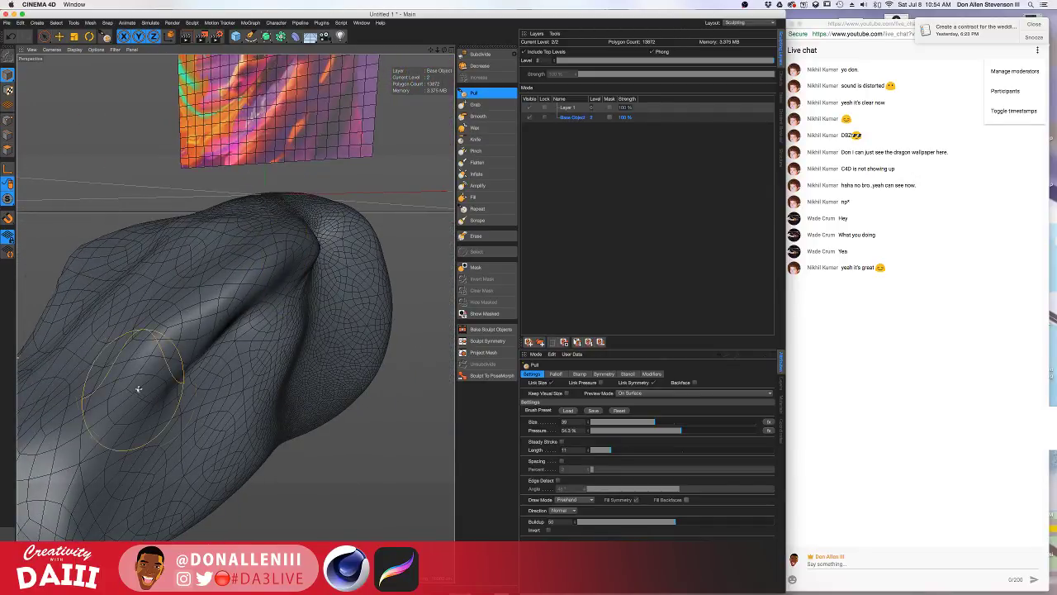
middle_drag(140, 387, 145, 386)
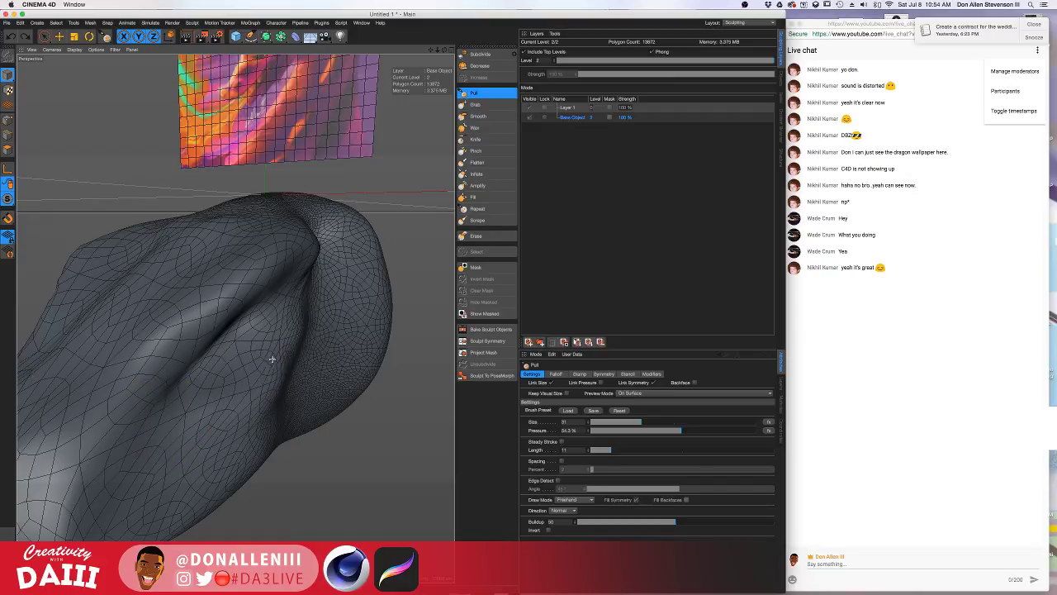
mouse_move(162, 423)
alt+mouse_down()
mouse_move(186, 403)
mouse_move(176, 402)
mouse_move(196, 401)
mouse_move(192, 374)
mouse_move(179, 377)
mouse_move(236, 366)
mouse_move(347, 376)
mouse_move(413, 354)
alt+mouse_up()
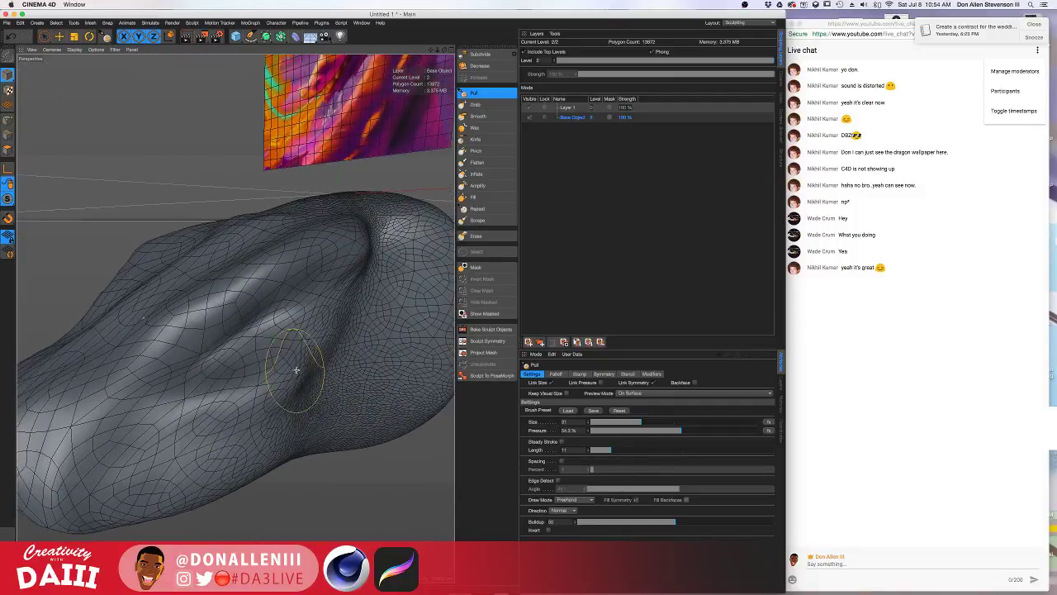
mouse_move(179, 410)
alt+mouse_down()
mouse_move(177, 389)
mouse_move(224, 361)
mouse_move(156, 370)
mouse_move(254, 350)
alt+mouse_up()
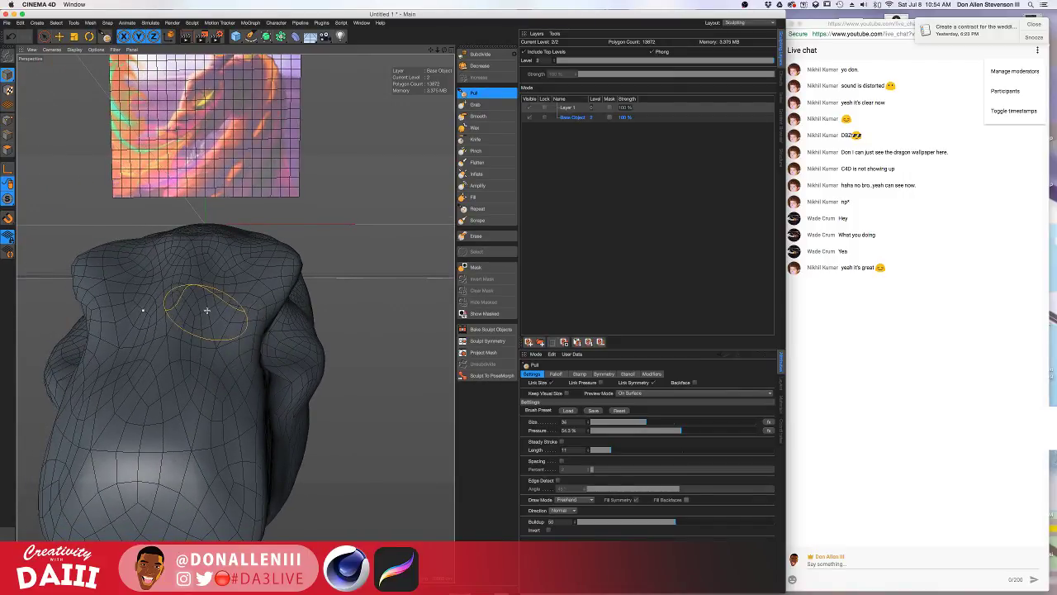
Set the Pull brush to size 53 and pressure 16.8%, and compare the head with the dragon concept art.
click(620, 430)
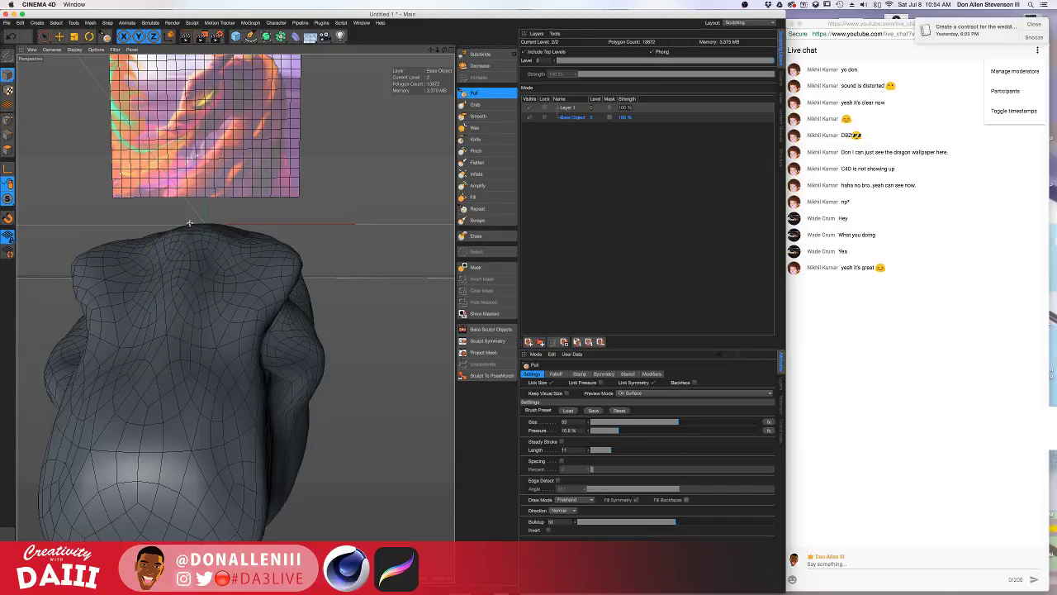
mouse_move(172, 299)
alt+mouse_down()
mouse_move(231, 264)
mouse_move(289, 279)
mouse_move(302, 236)
mouse_move(289, 287)
mouse_move(309, 286)
mouse_move(366, 170)
mouse_move(358, 206)
mouse_move(363, 183)
alt+mouse_up()
alt+right_drag(389, 143, 351, 254)
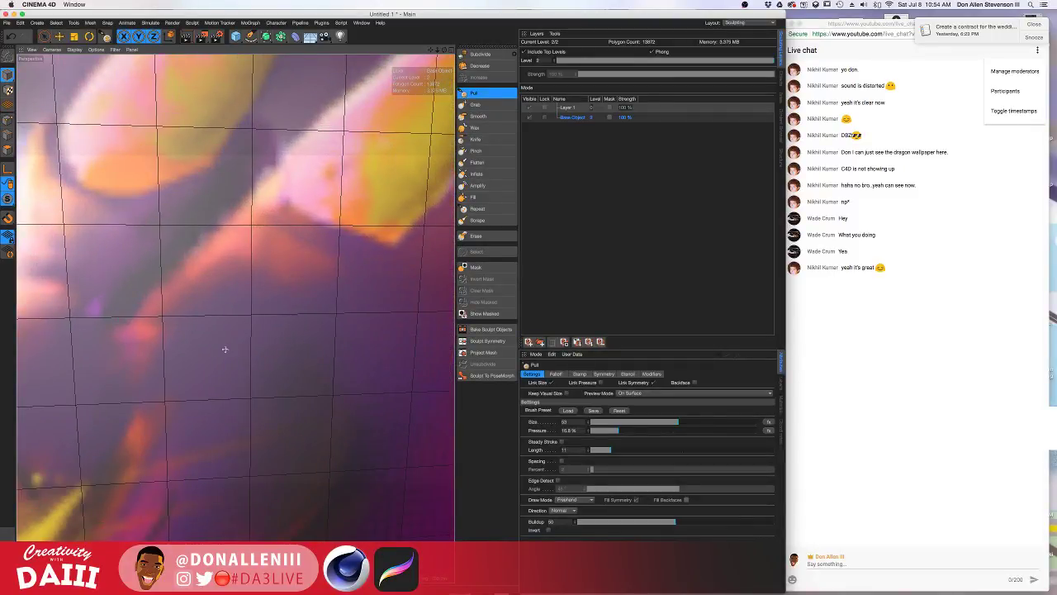
mouse_move(225, 349)
alt+right_down()
mouse_move(292, 270)
mouse_move(274, 388)
alt+right_up()
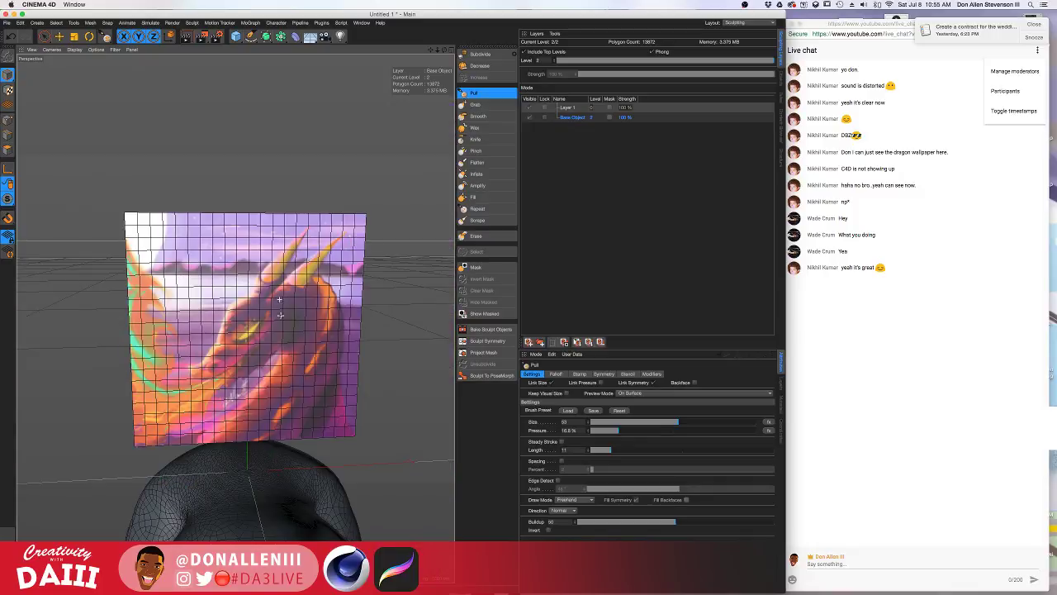
alt+drag(275, 435, 279, 500)
alt+middle_drag(279, 500, 253, 374)
alt+drag(252, 374, 262, 417)
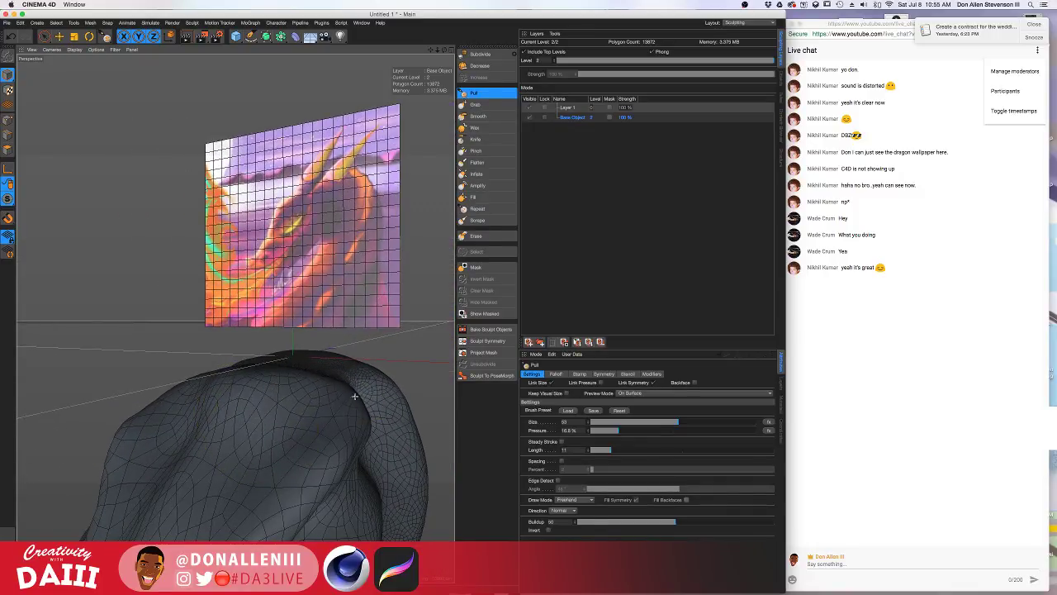
Subdivide the head to level 3 and close in on the top of the skull.
mouse_move(354, 396)
alt+mouse_down()
mouse_move(366, 387)
mouse_move(347, 388)
mouse_move(367, 382)
mouse_move(295, 359)
alt+mouse_up()
click(479, 54)
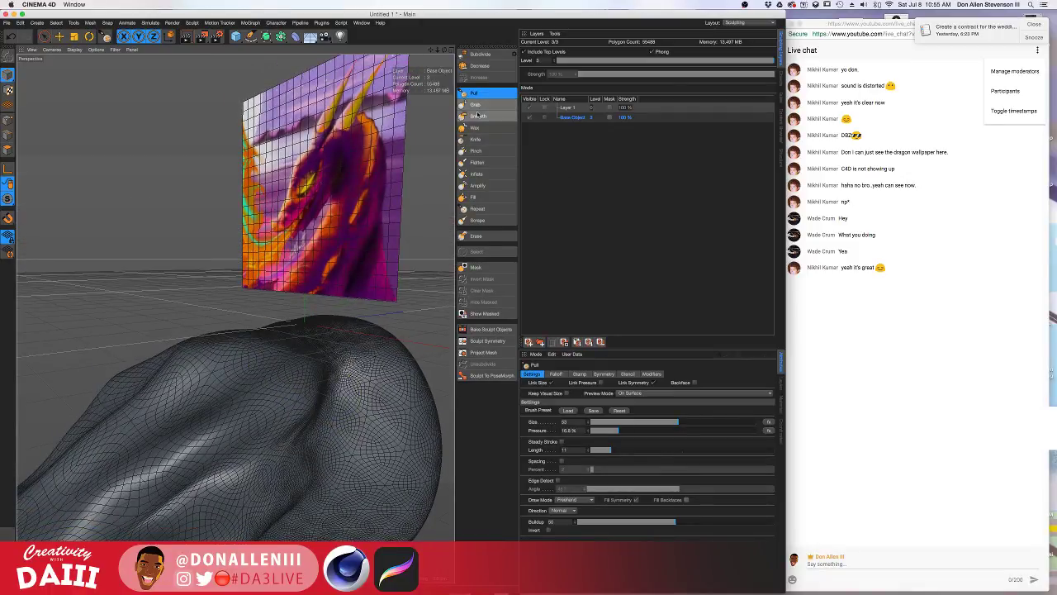
scroll(332, 342, up, 5)
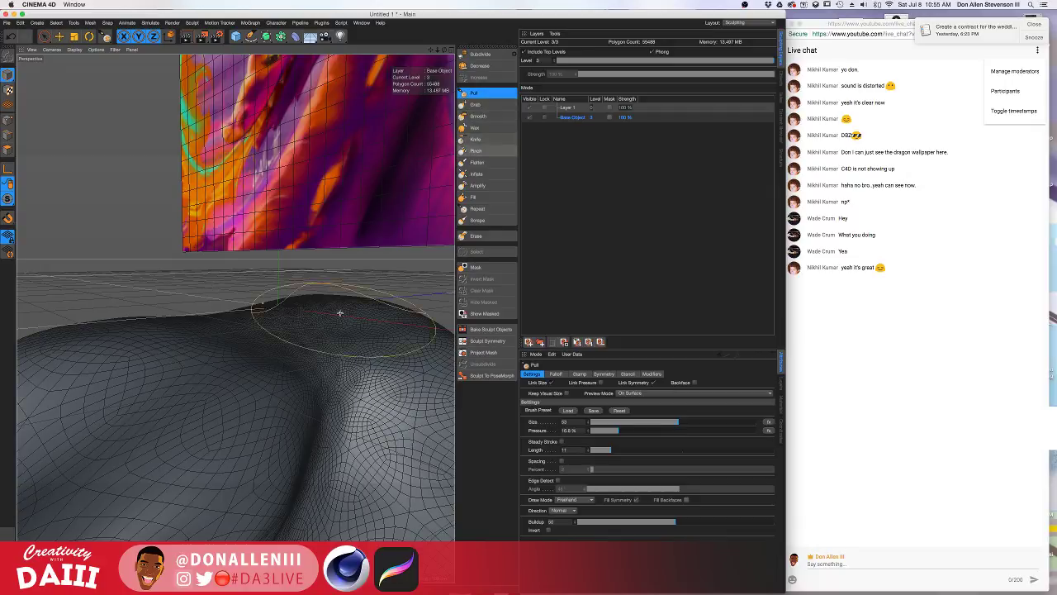
Set the Pull brush size to 26 and raise a symmetrical pair of rounded horn bumps behind the brow.
middle_drag(291, 385, 291, 385)
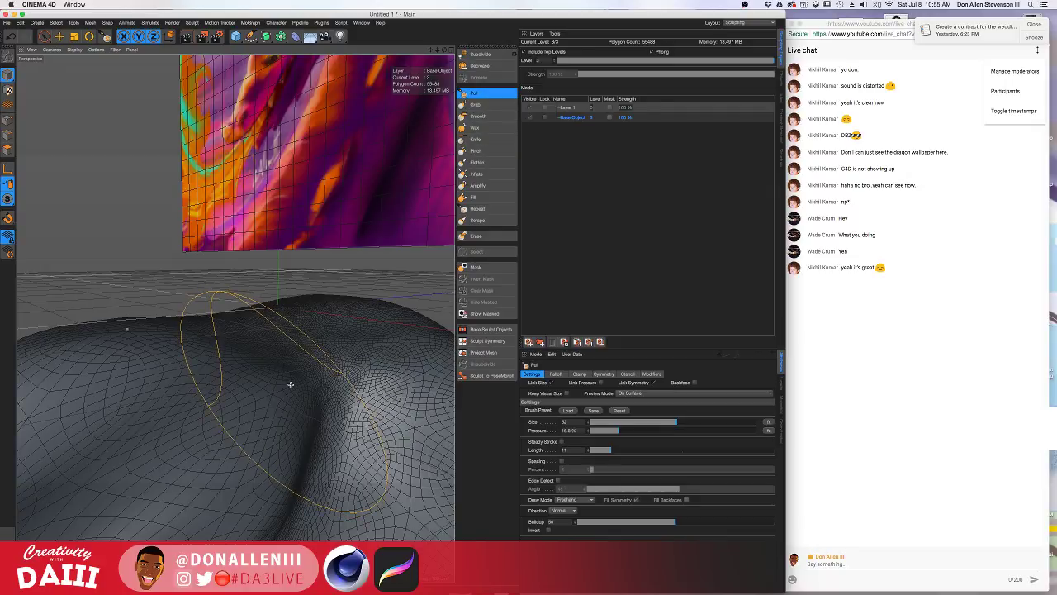
click(634, 422)
drag(246, 368, 254, 408)
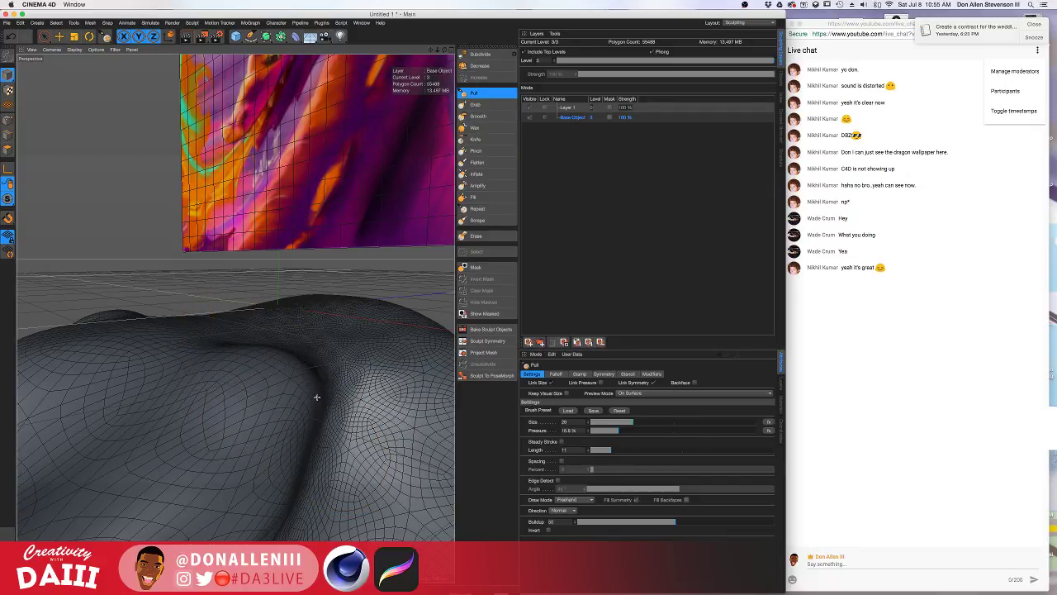
mouse_move(317, 398)
mouse_down()
mouse_move(305, 380)
mouse_move(276, 372)
mouse_move(300, 402)
mouse_move(243, 412)
mouse_up()
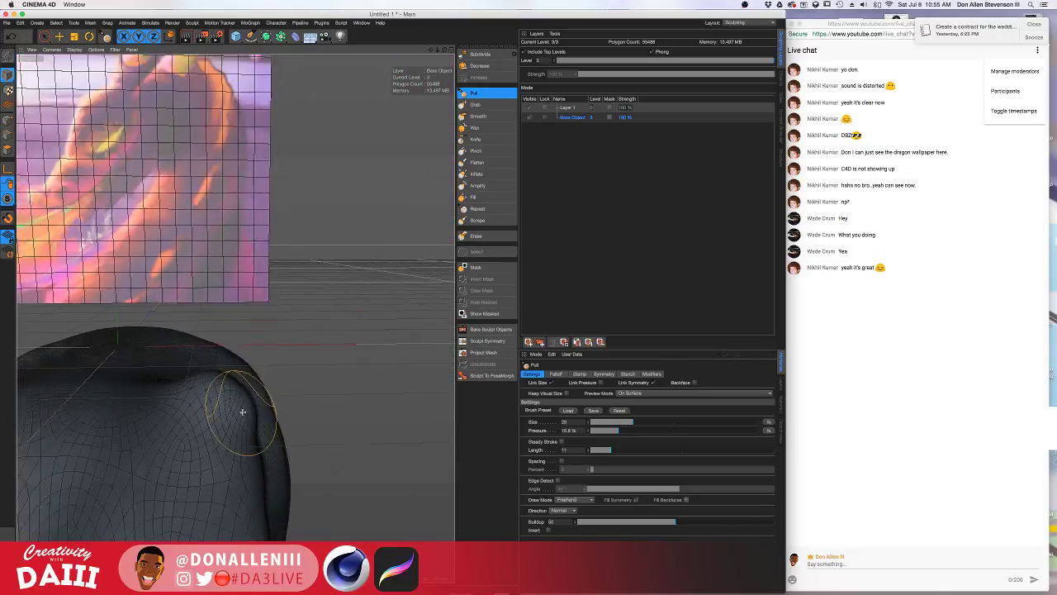
scroll(242, 412, down, 6)
mouse_move(267, 371)
alt+mouse_down()
mouse_move(293, 315)
mouse_move(307, 323)
mouse_move(236, 307)
mouse_move(326, 356)
alt+mouse_up()
scroll(288, 318, up, 6)
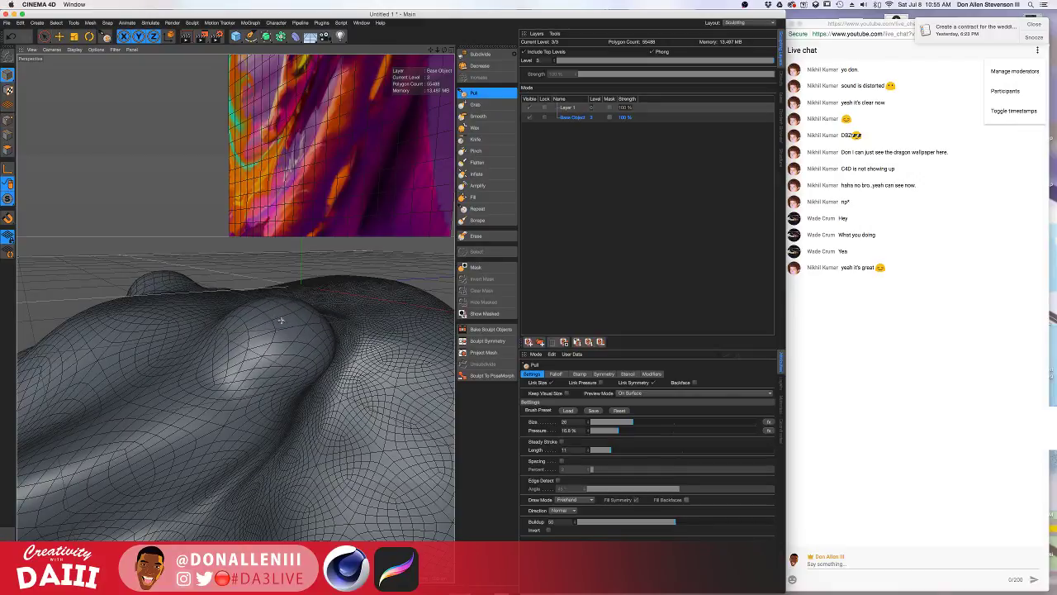
Set the Pull brush pressure to 61.2%, enlarge the horn bumps, and undo the last stroke.
click(692, 430)
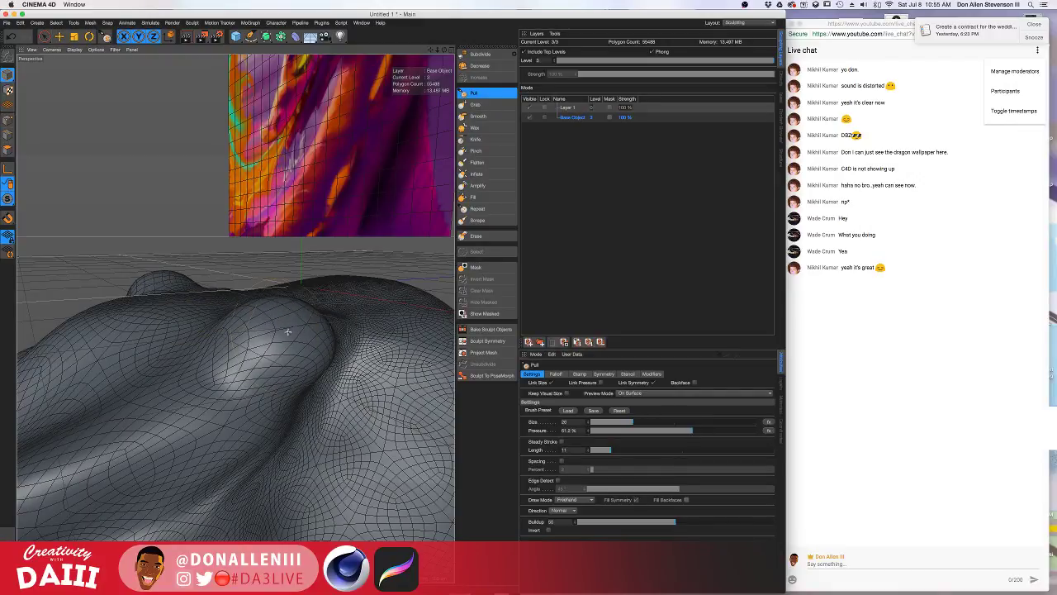
mouse_move(270, 352)
mouse_down()
mouse_move(226, 311)
mouse_move(283, 338)
mouse_move(175, 312)
mouse_move(135, 284)
mouse_move(257, 313)
mouse_move(199, 299)
mouse_move(235, 318)
mouse_move(373, 313)
mouse_up()
mouse_move(404, 308)
alt+mouse_down()
mouse_move(377, 279)
mouse_move(240, 350)
alt+mouse_up()
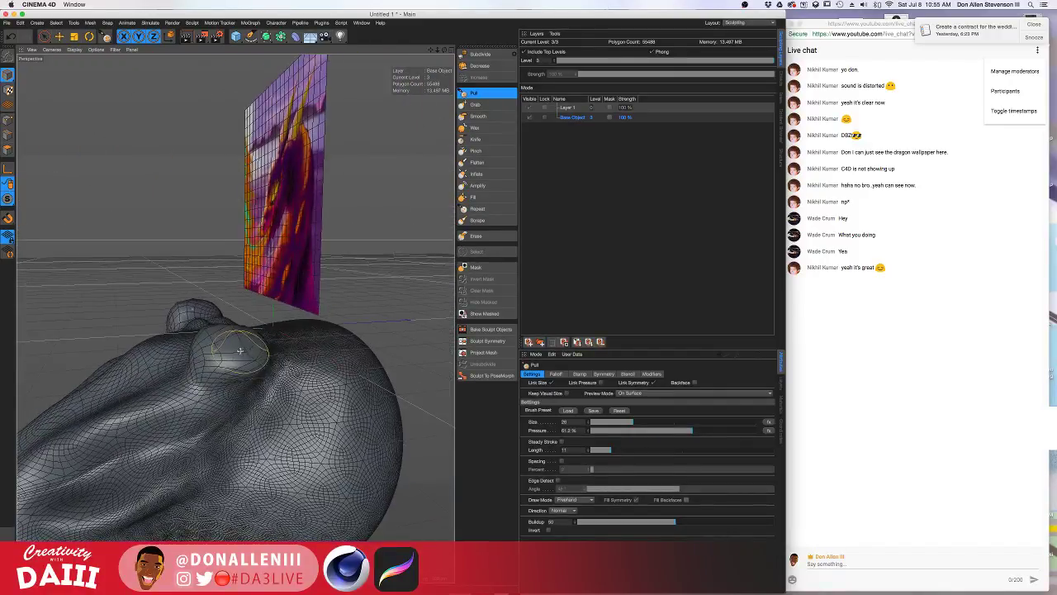
key(super+z)
Examine the horn bumps' profile up close and in the side view.
scroll(227, 351, up, 3)
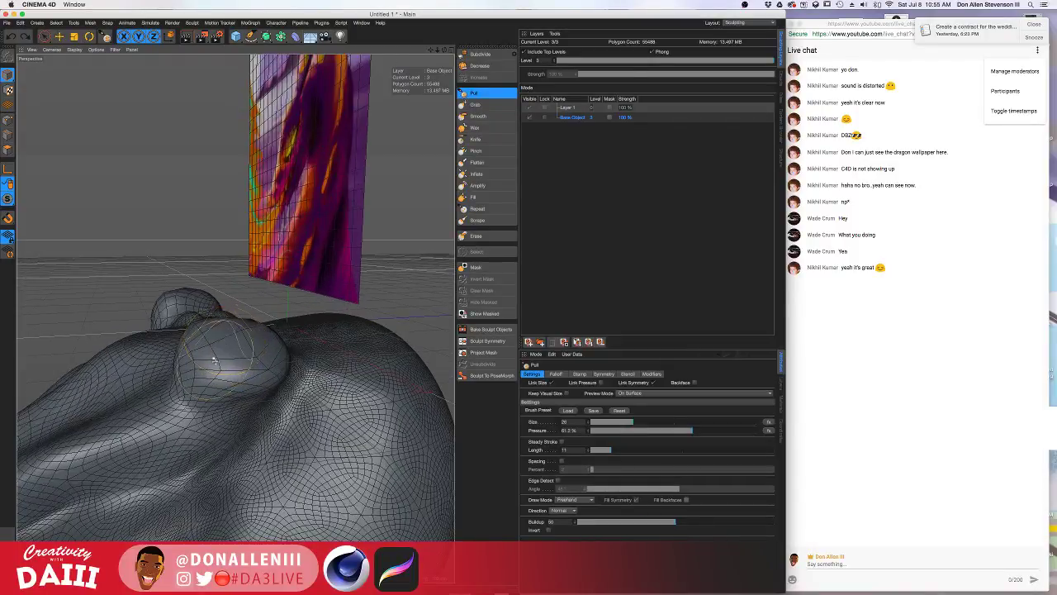
alt+middle_drag(233, 339, 323, 299)
click(453, 52)
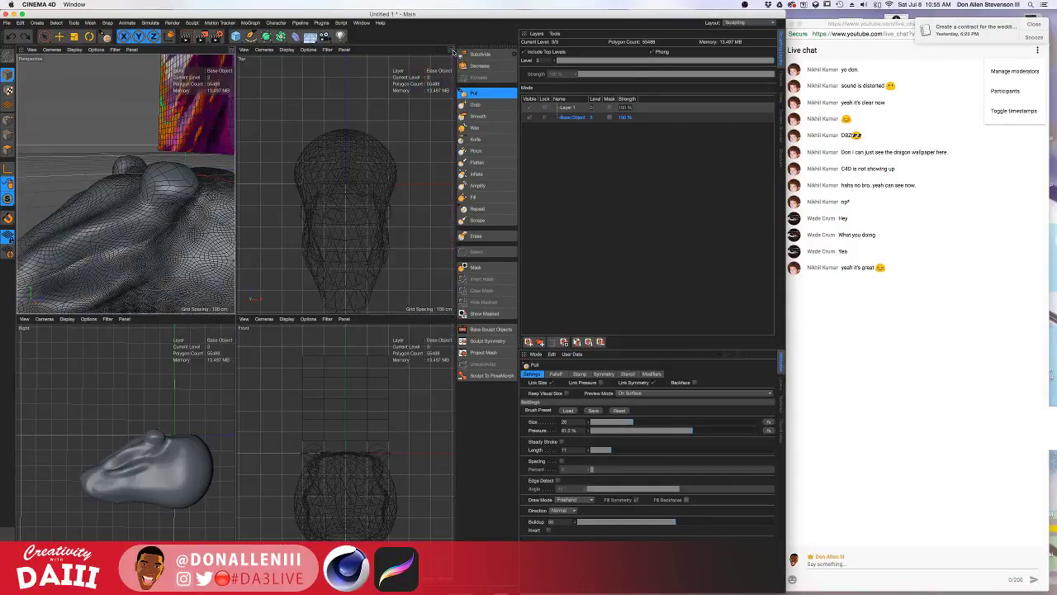
scroll(137, 477, up, 2)
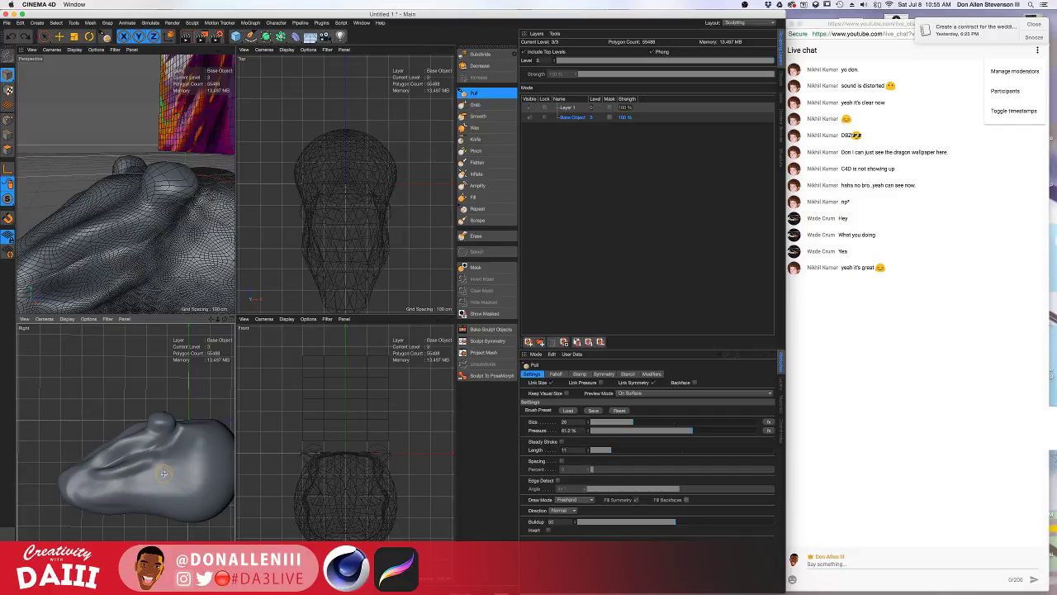
scroll(164, 472, up, 2)
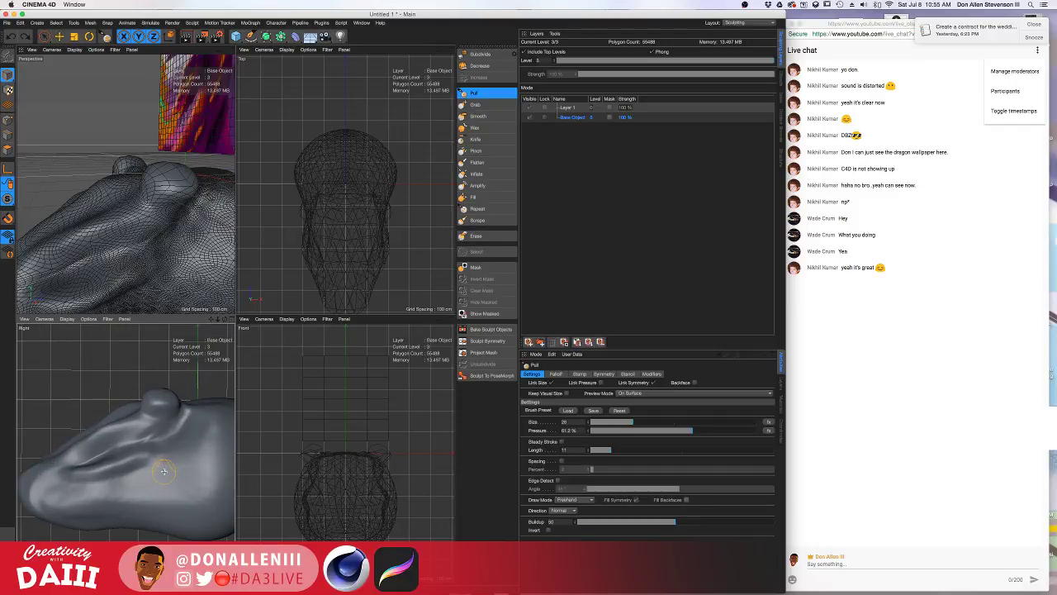
scroll(164, 471, up, 2)
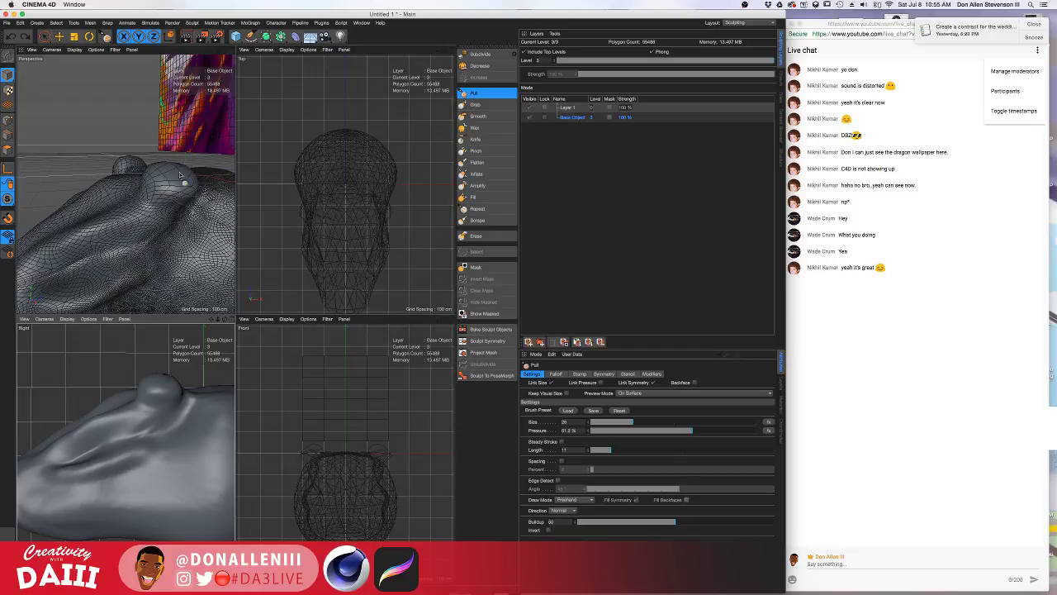
click(232, 50)
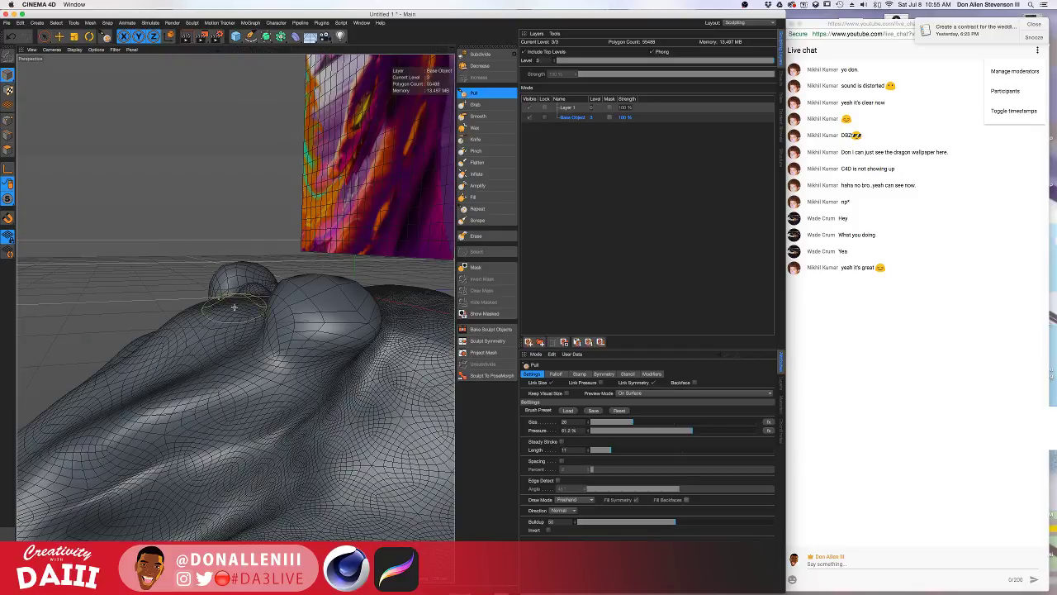
Set the Pull brush pressure to 30.5% and extend the horn bumps, reinforcing the brow and cheek ridges below them.
mouse_move(236, 303)
alt+mouse_down()
mouse_move(320, 300)
mouse_move(281, 353)
mouse_move(295, 307)
mouse_move(348, 313)
mouse_move(235, 336)
mouse_move(186, 363)
mouse_move(239, 348)
mouse_move(289, 307)
mouse_move(285, 299)
mouse_move(302, 314)
alt+mouse_up()
drag(664, 432, 645, 432)
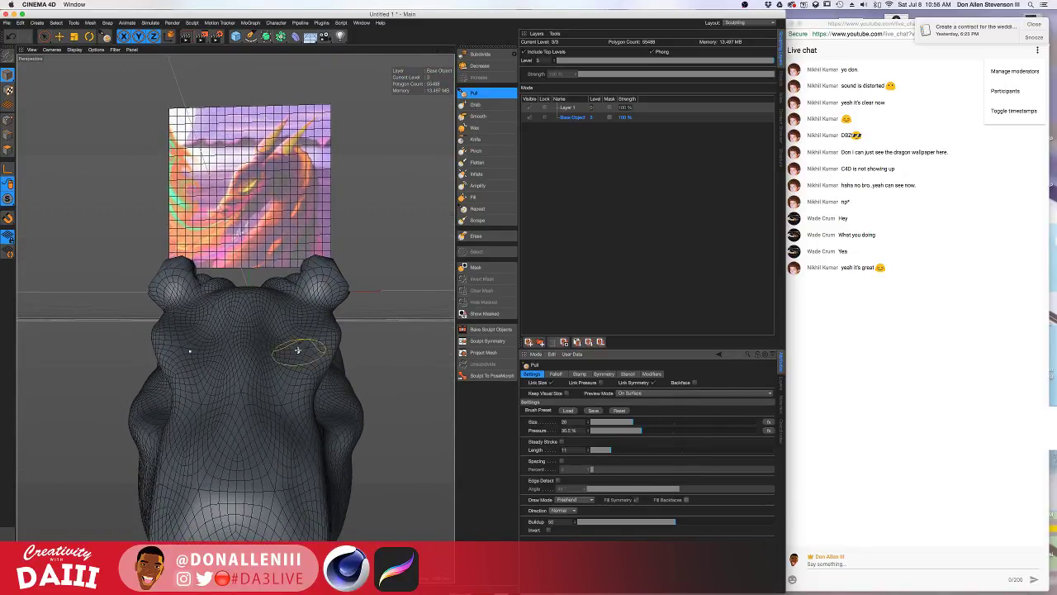
mouse_move(298, 350)
alt+mouse_down()
mouse_move(283, 349)
mouse_move(293, 340)
alt+mouse_up()
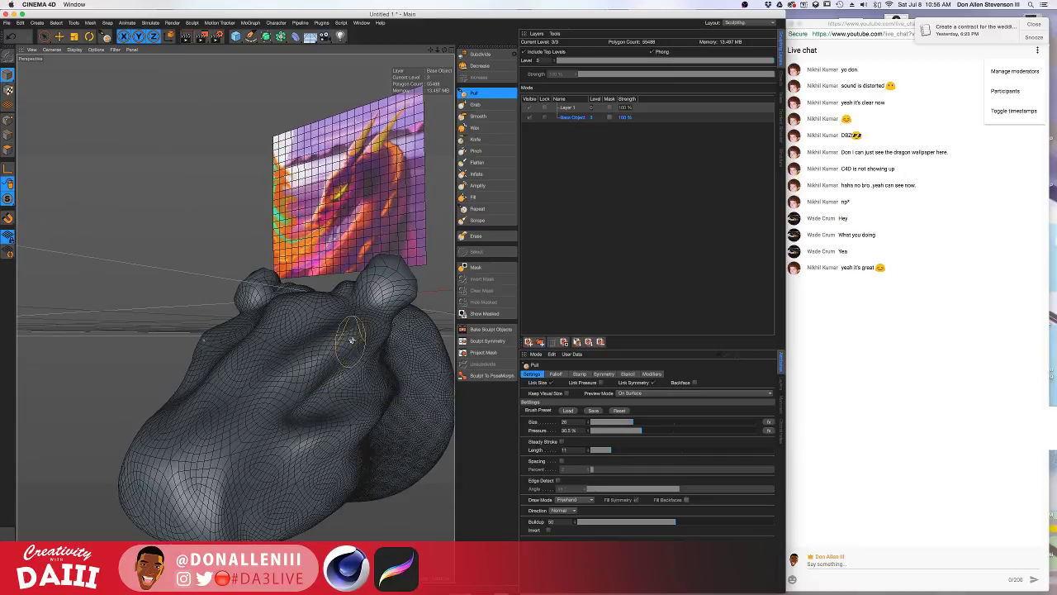
mouse_move(364, 352)
alt+mouse_down()
mouse_move(366, 380)
mouse_move(353, 388)
alt+mouse_up()
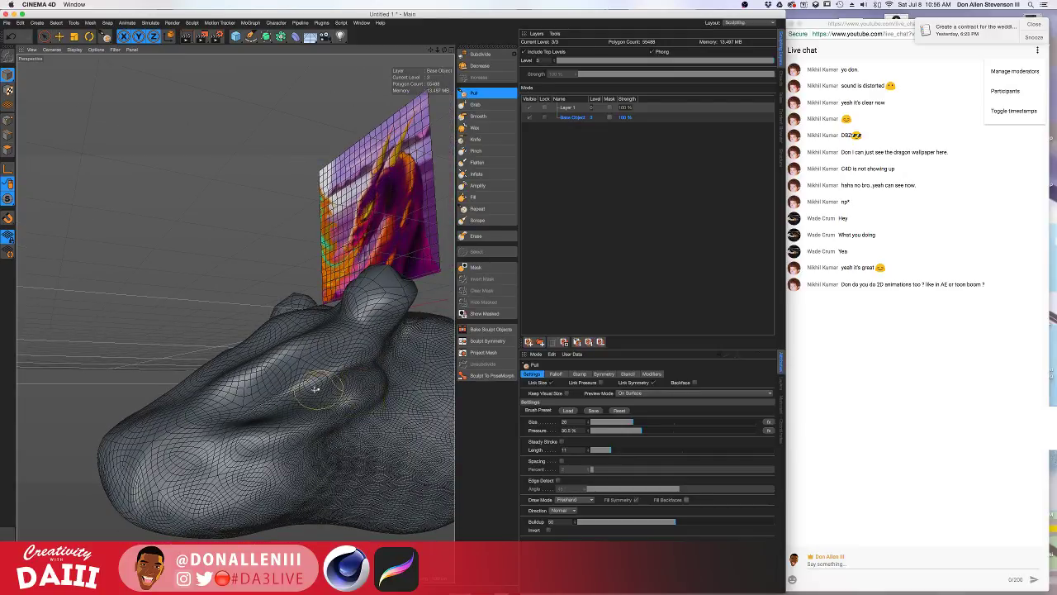
mouse_move(316, 389)
alt+mouse_down()
mouse_move(351, 372)
mouse_move(386, 404)
mouse_move(363, 388)
mouse_move(369, 410)
mouse_move(335, 403)
alt+mouse_up()
Build up the ridges around the eye hollows and along the sides of the snout with the Pull brush.
alt+drag(247, 459, 281, 425)
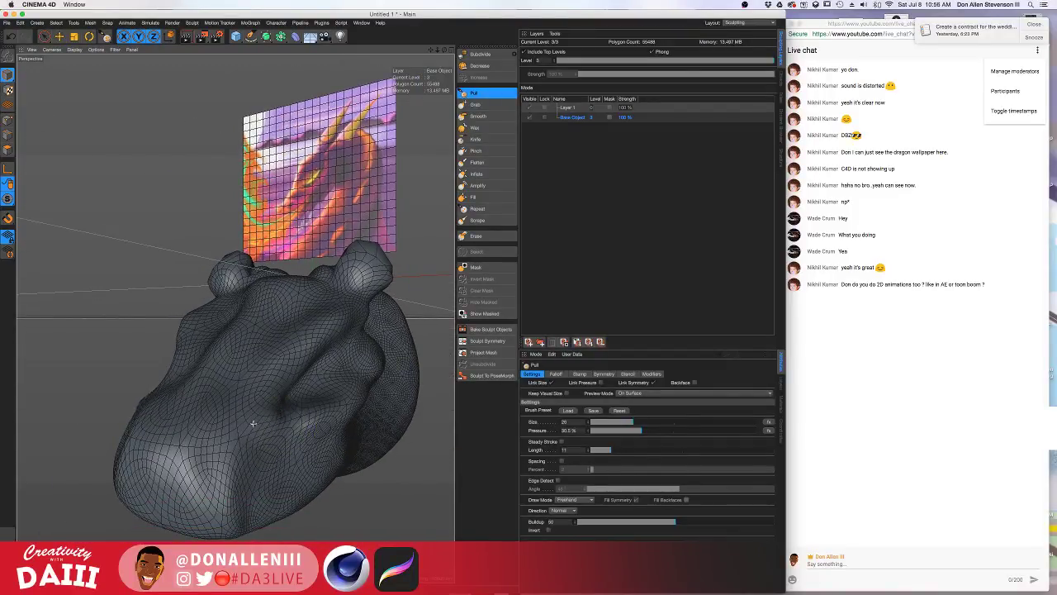
mouse_move(317, 326)
alt+mouse_down()
mouse_move(293, 365)
mouse_move(236, 385)
mouse_move(255, 382)
alt+mouse_up()
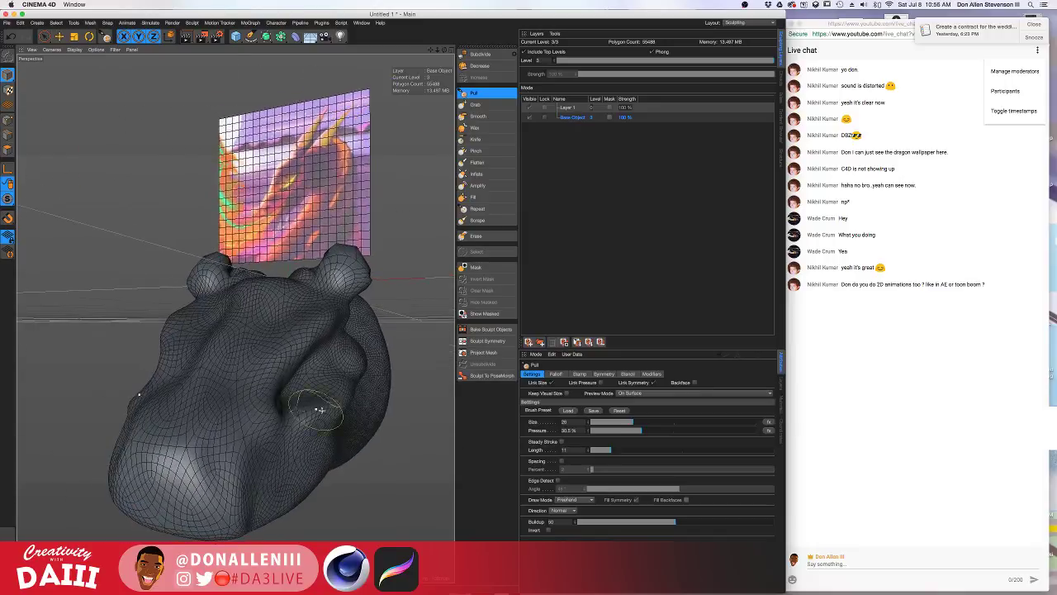
alt+drag(336, 387, 239, 399)
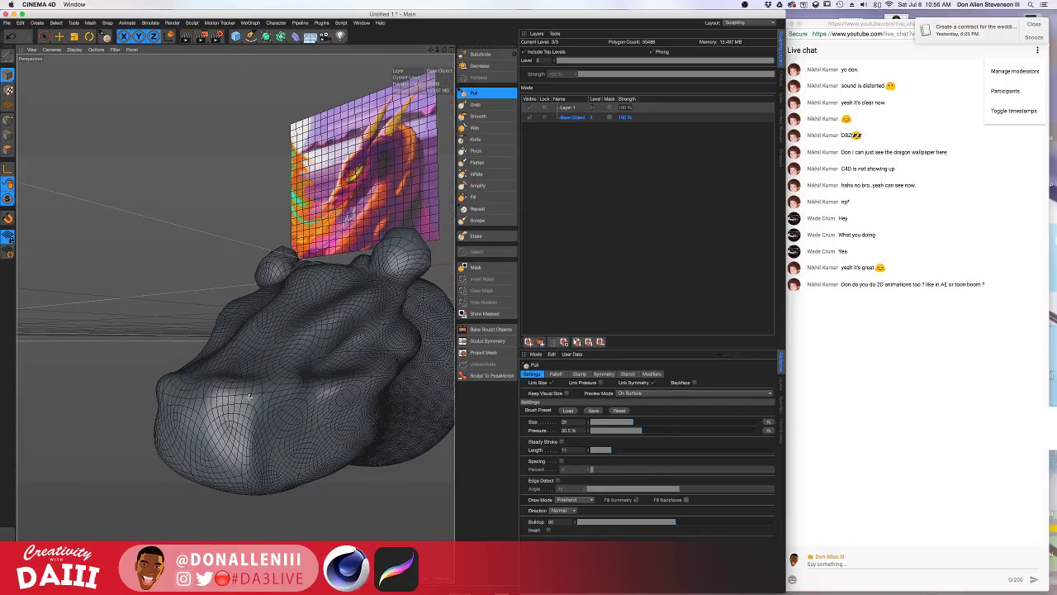
mouse_move(277, 390)
alt+mouse_down()
mouse_move(288, 391)
mouse_move(253, 384)
alt+mouse_up()
alt+drag(188, 384, 235, 379)
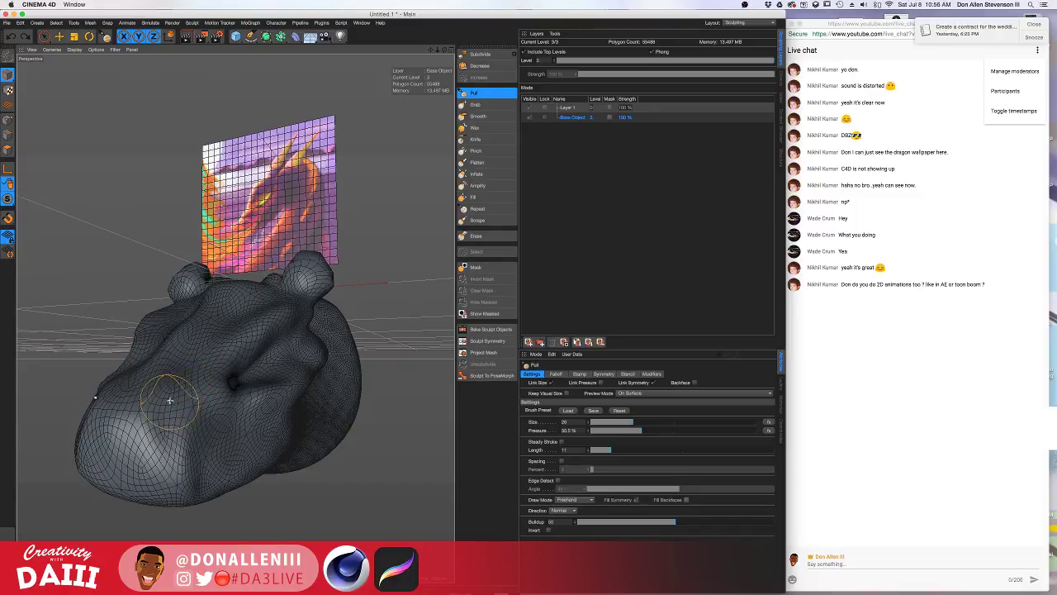
mouse_move(213, 396)
alt+mouse_down()
mouse_move(81, 402)
mouse_move(146, 417)
mouse_move(190, 396)
mouse_move(256, 396)
mouse_move(231, 384)
mouse_move(285, 382)
mouse_move(340, 330)
mouse_move(369, 334)
alt+mouse_up()
mouse_move(244, 373)
alt+mouse_down()
mouse_move(283, 378)
mouse_move(194, 384)
mouse_move(213, 372)
alt+mouse_up()
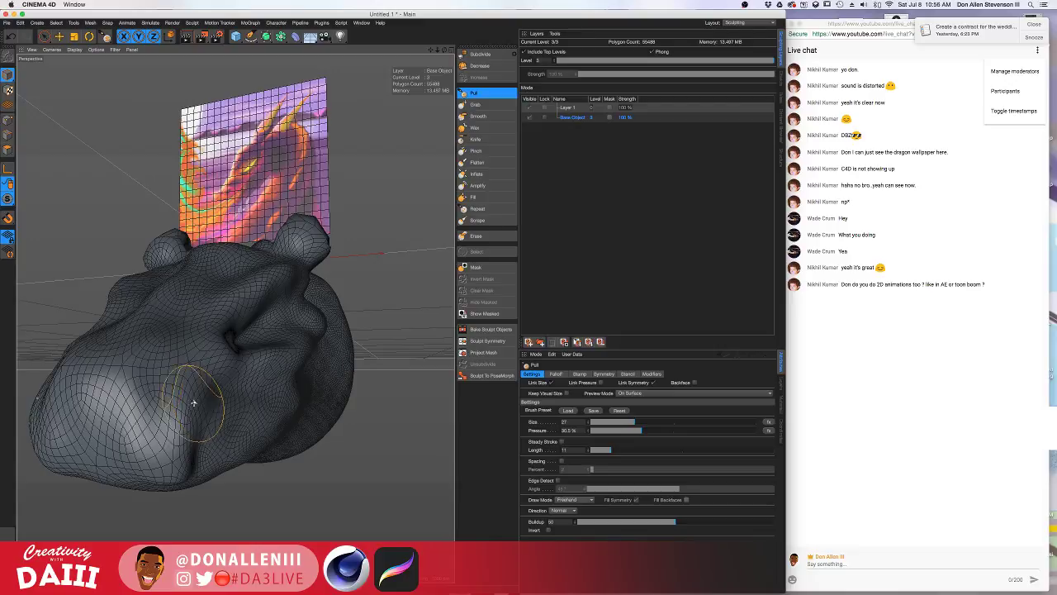
Set the Pull brush size to 40 and fill out the snout tip symmetrically, checking it from the front.
middle_drag(116, 419, 122, 419)
mouse_move(122, 419)
mouse_down()
mouse_move(93, 419)
mouse_move(124, 477)
mouse_move(160, 393)
mouse_move(234, 318)
mouse_up()
alt+right_drag(234, 319, 176, 419)
alt+drag(176, 420, 193, 413)
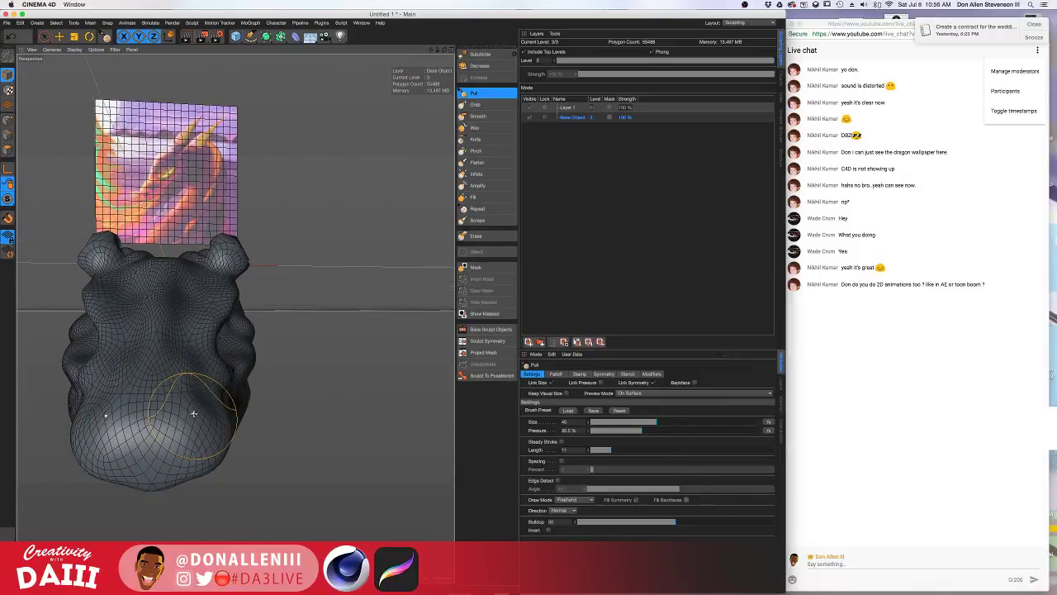
mouse_move(190, 424)
alt+right_down()
mouse_move(160, 425)
mouse_move(193, 402)
alt+right_up()
alt+drag(193, 402, 233, 403)
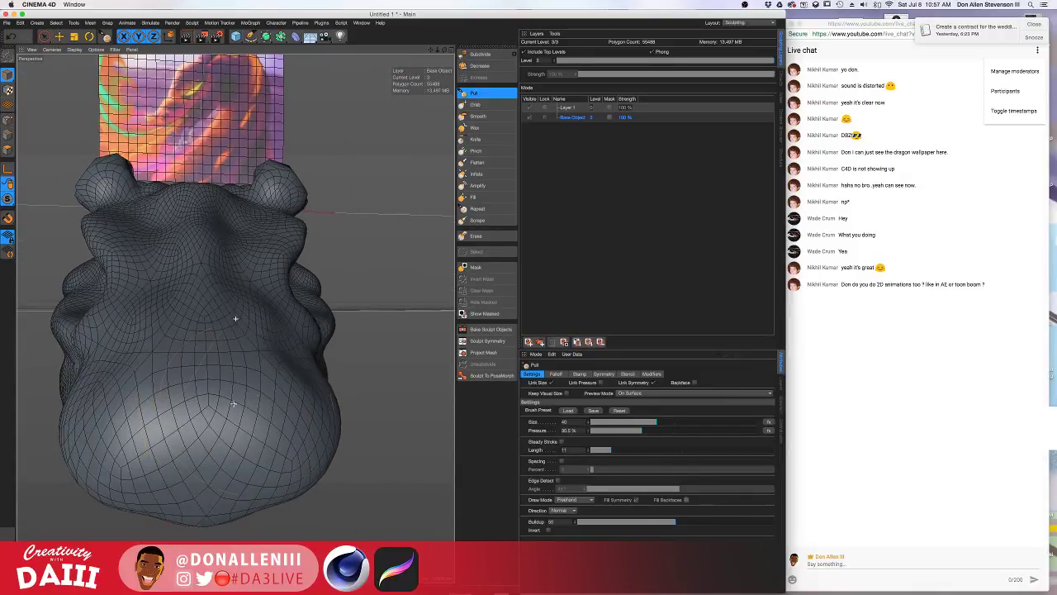
mouse_move(311, 394)
alt+mouse_down()
mouse_move(273, 402)
mouse_move(307, 389)
mouse_move(254, 377)
mouse_move(297, 376)
alt+mouse_up()
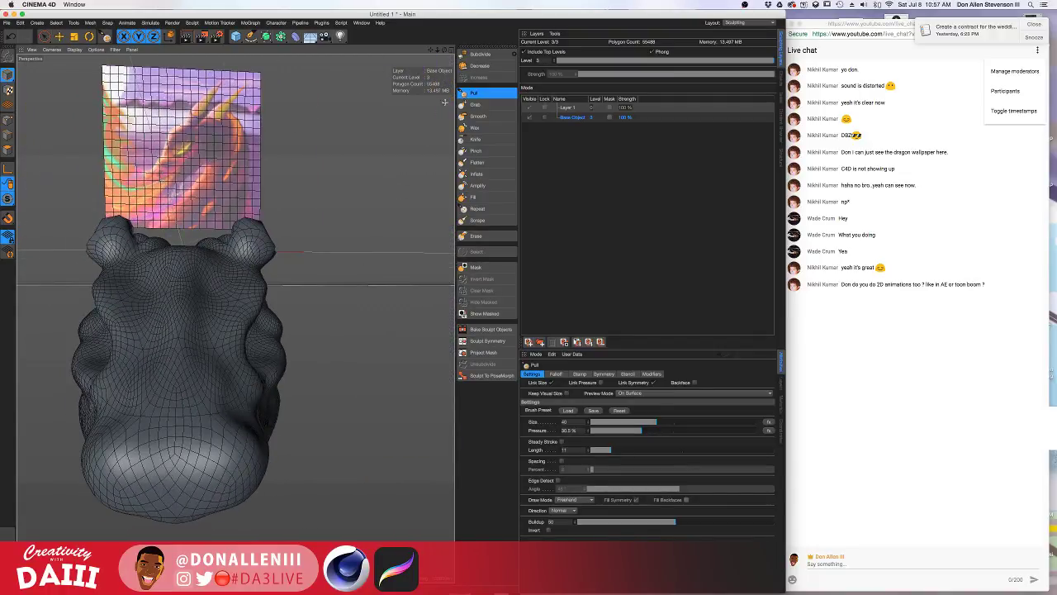
alt+drag(136, 380, 171, 391)
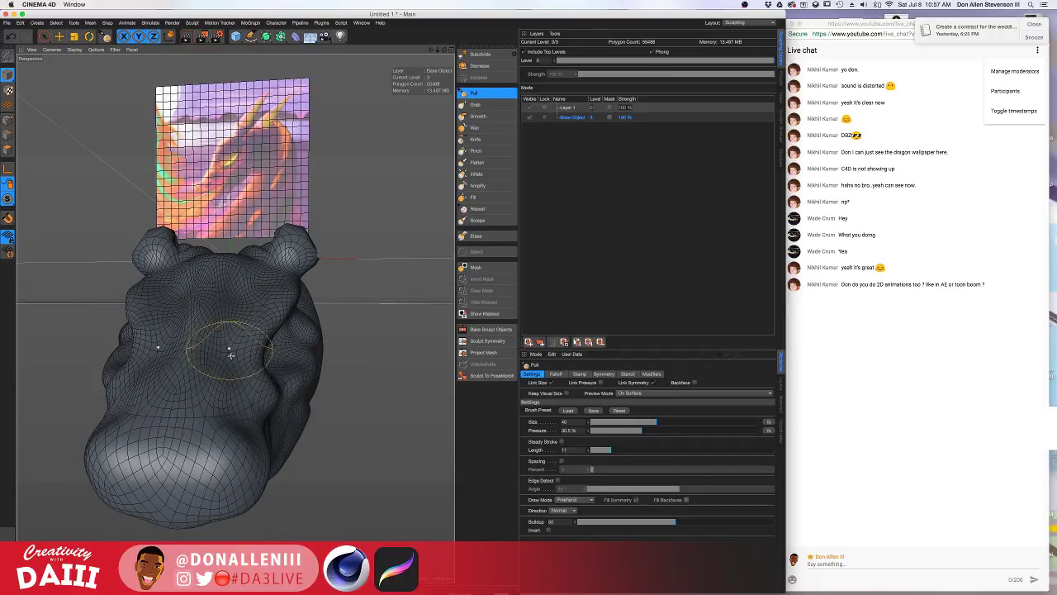
Review the whole head from the side and front, and lower its sculpt subdivision to level 0.
mouse_move(231, 355)
alt+mouse_down()
mouse_move(248, 330)
mouse_move(234, 319)
mouse_move(282, 313)
alt+mouse_up()
alt+middle_drag(221, 321, 271, 330)
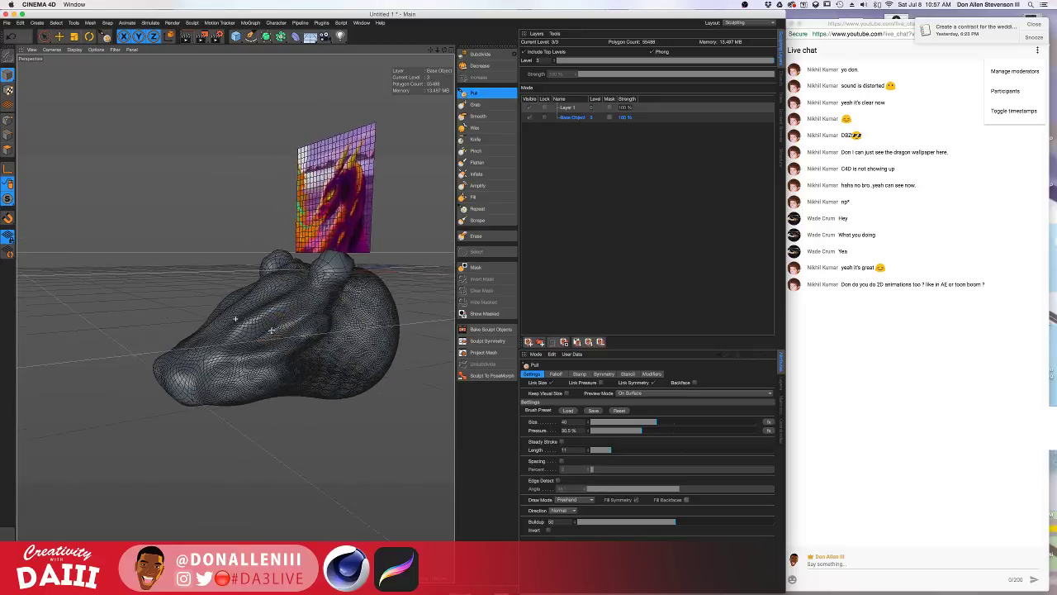
alt+drag(205, 332, 299, 343)
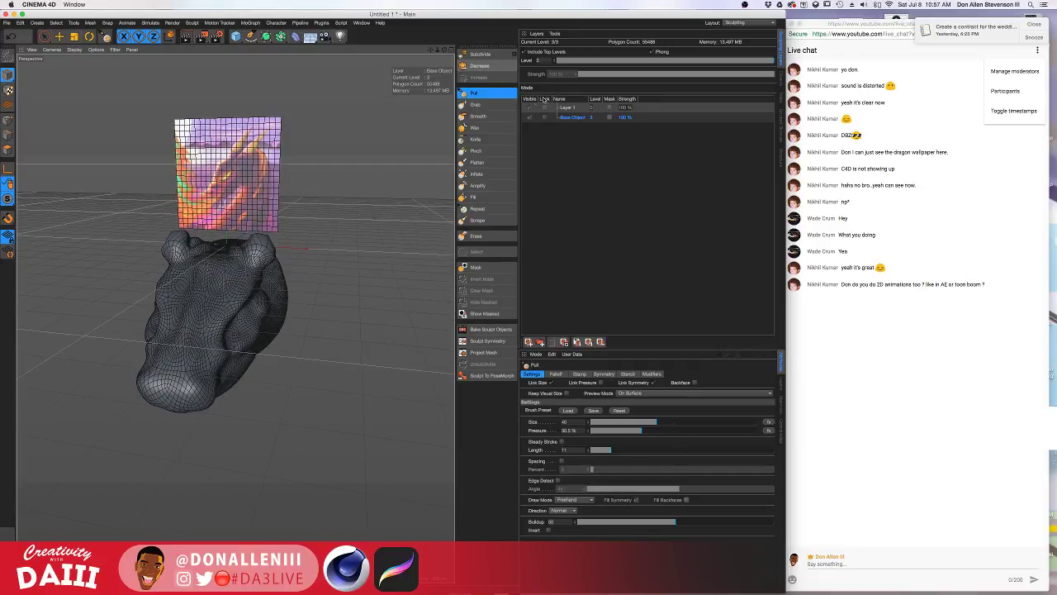
click(488, 69)
click(488, 69)
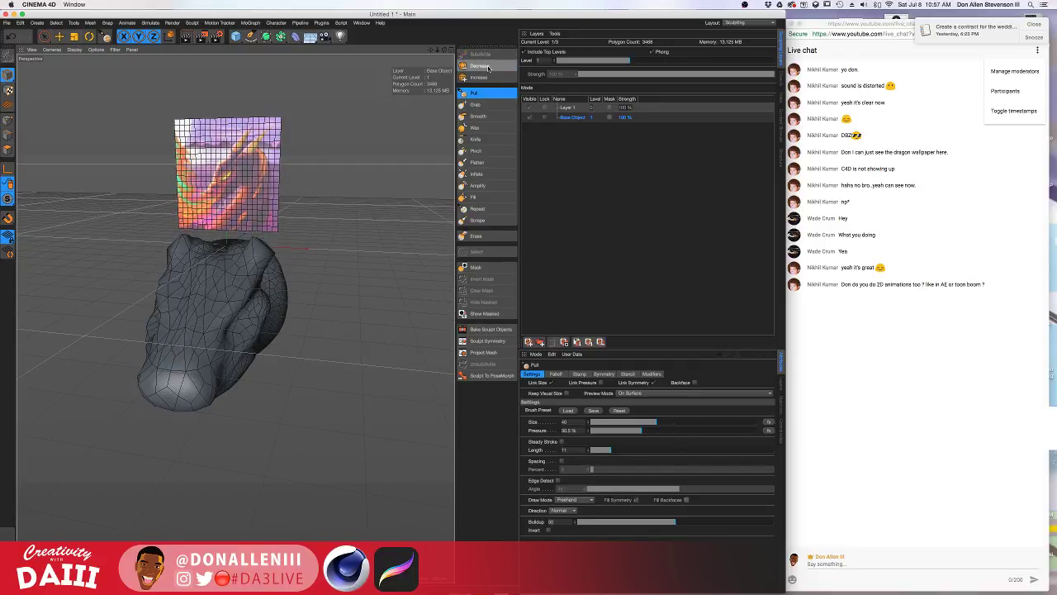
click(488, 69)
mouse_move(231, 240)
alt+mouse_down()
mouse_move(232, 261)
mouse_move(123, 245)
mouse_move(281, 293)
alt+mouse_up()
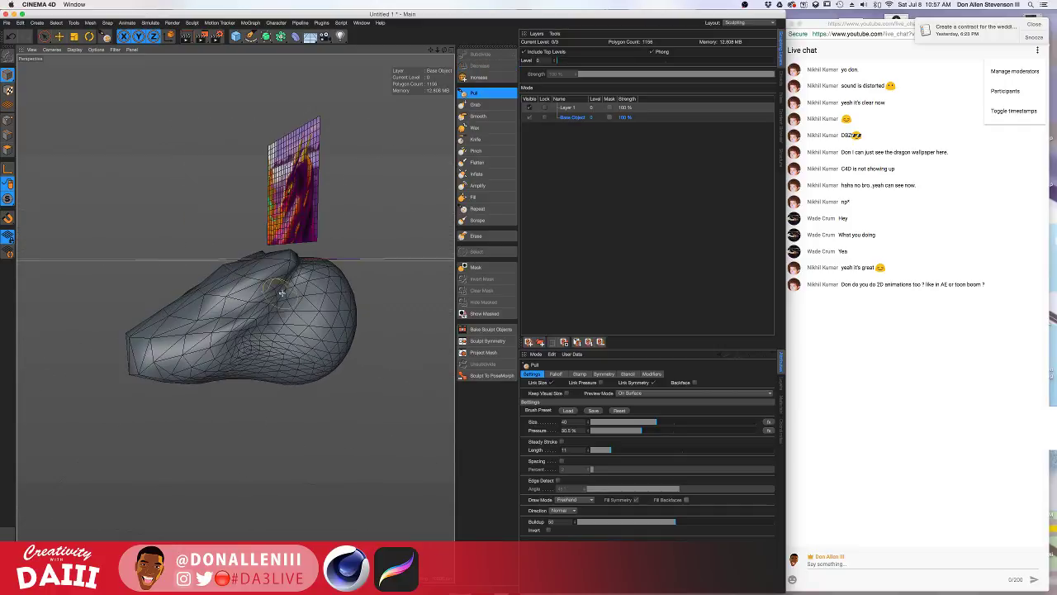
Set the Grab brush size to 100 and reshape the back of the skull, checking the head's overall silhouette.
click(479, 104)
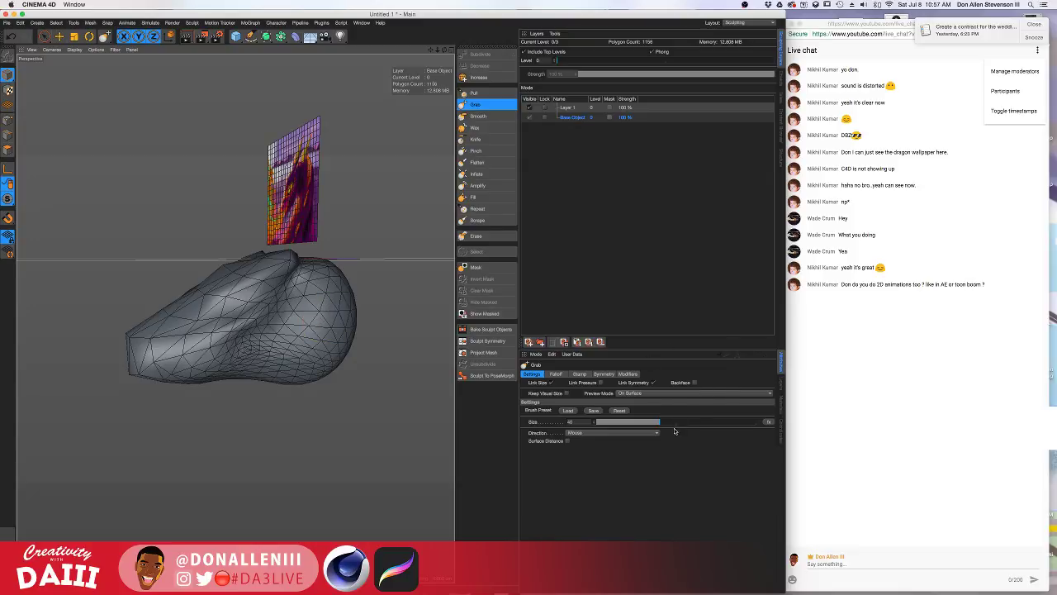
drag(676, 422, 714, 422)
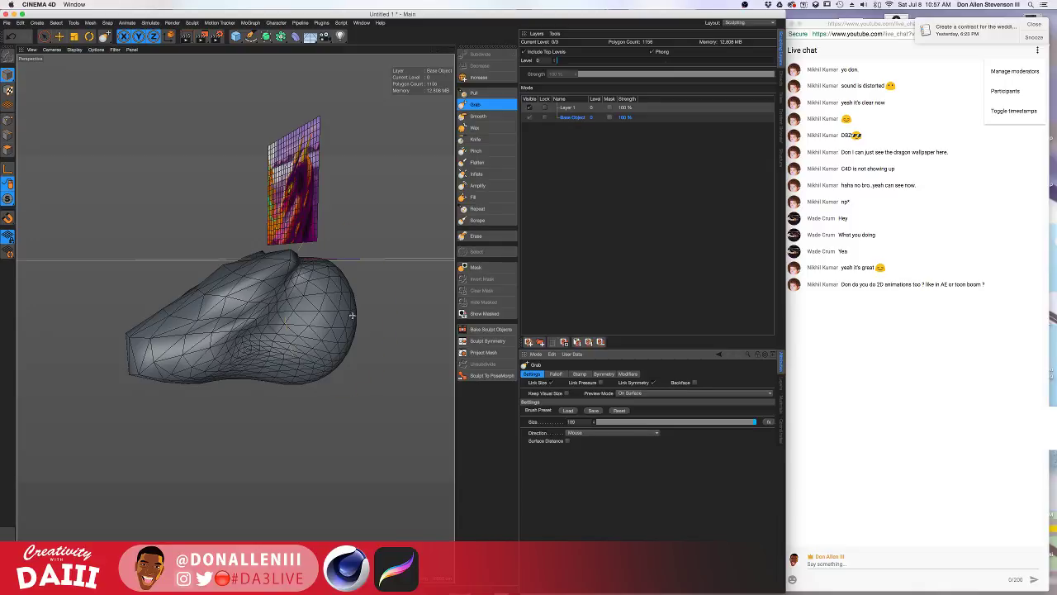
drag(354, 312, 350, 304)
alt+drag(240, 318, 269, 378)
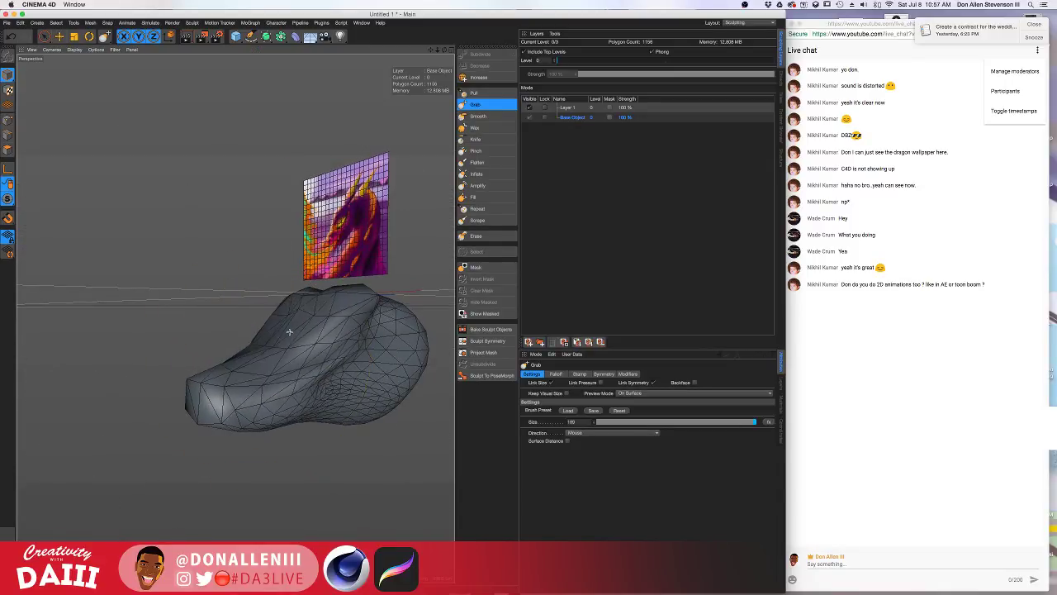
mouse_move(282, 330)
alt+mouse_down()
mouse_move(295, 351)
mouse_move(296, 332)
alt+mouse_up()
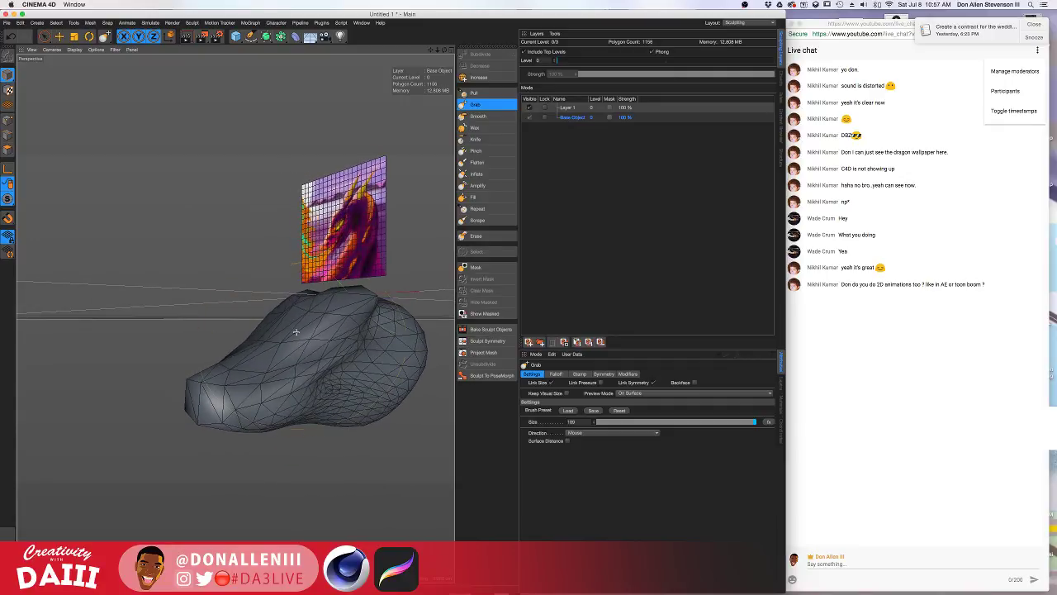
alt+drag(268, 373, 293, 280)
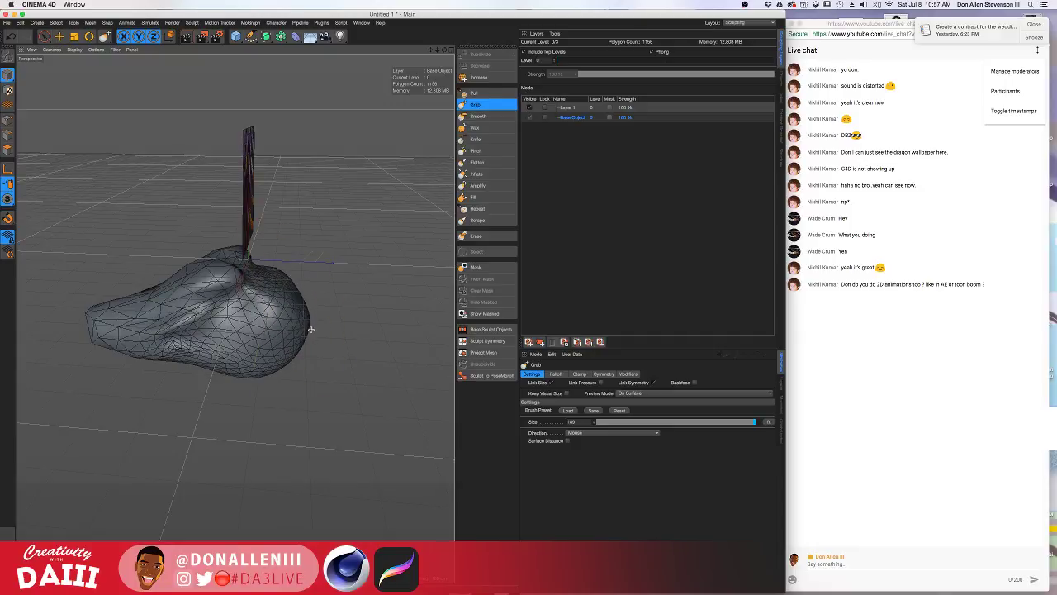
Raise the head's sculpt subdivision back to level 3 with the front of the face in view.
alt+drag(287, 343, 358, 285)
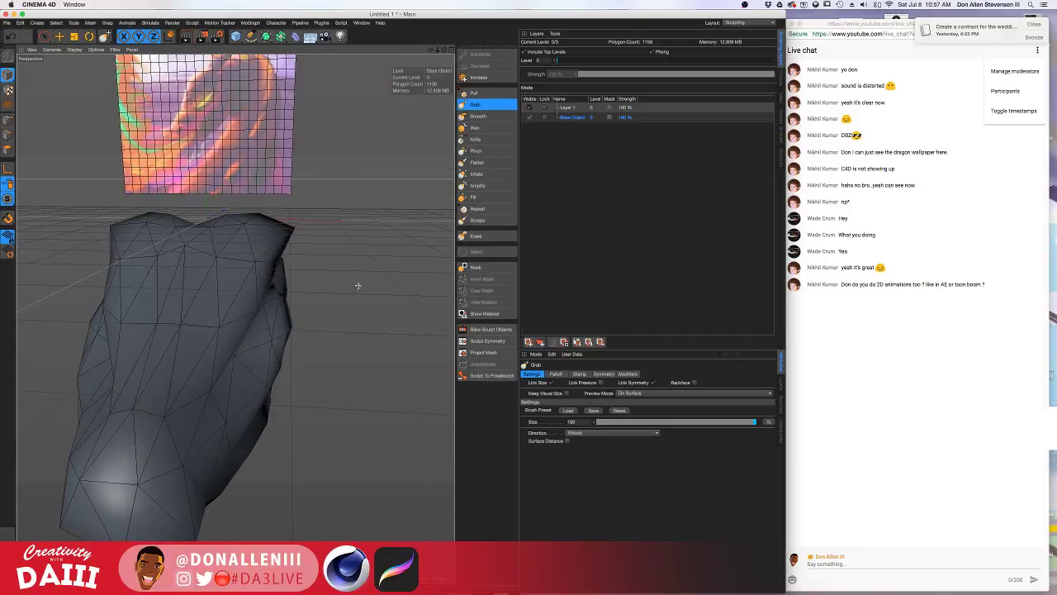
click(481, 80)
click(481, 80)
click(482, 80)
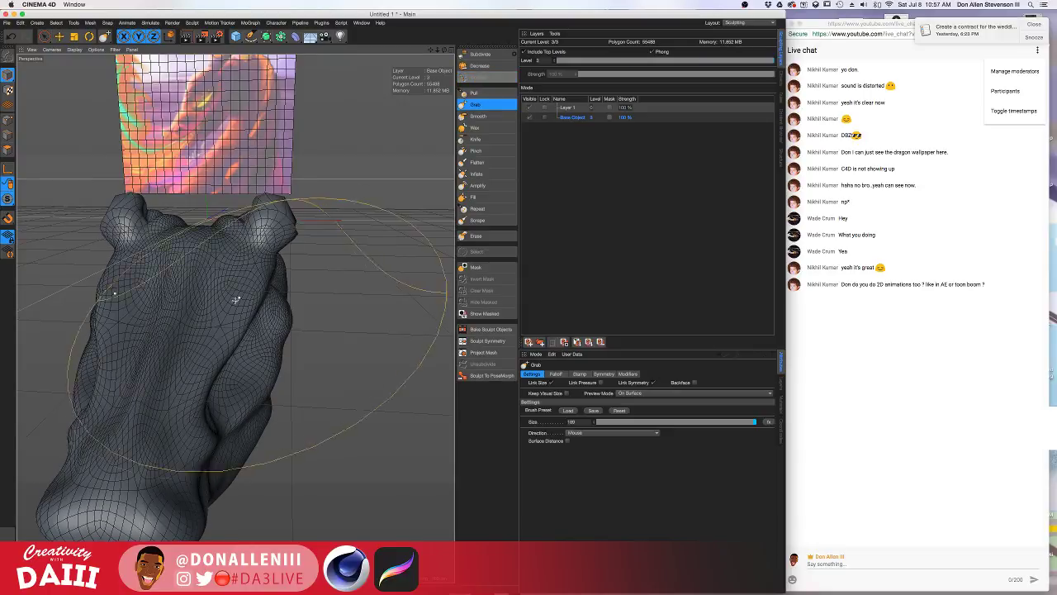
Review the head from the side and front, and post the artist's social handle in the live chat.
alt+drag(231, 300, 314, 340)
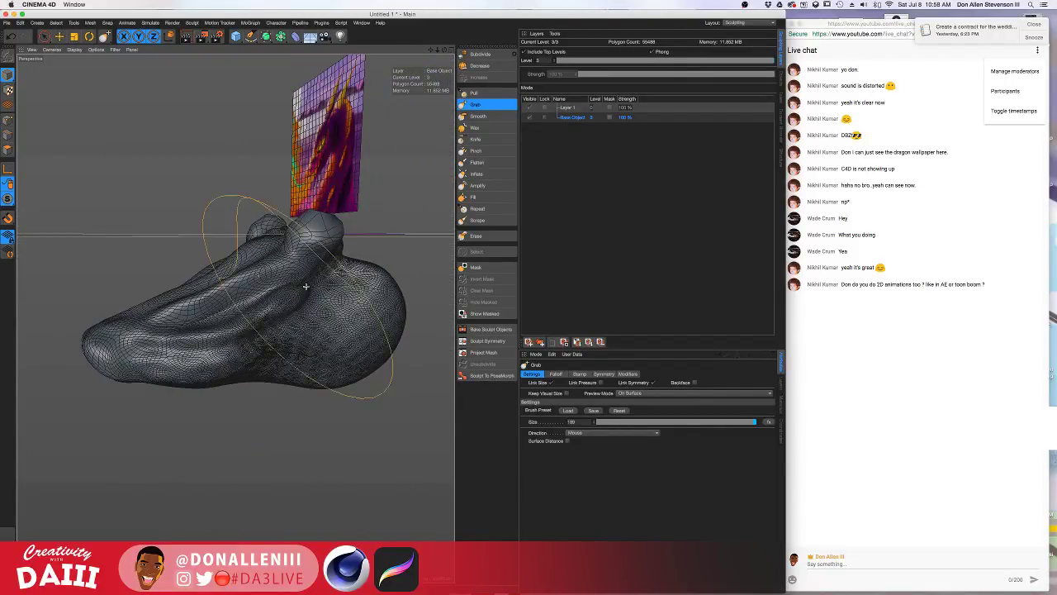
mouse_move(333, 237)
alt+mouse_down()
mouse_move(261, 277)
mouse_move(224, 363)
alt+mouse_up()
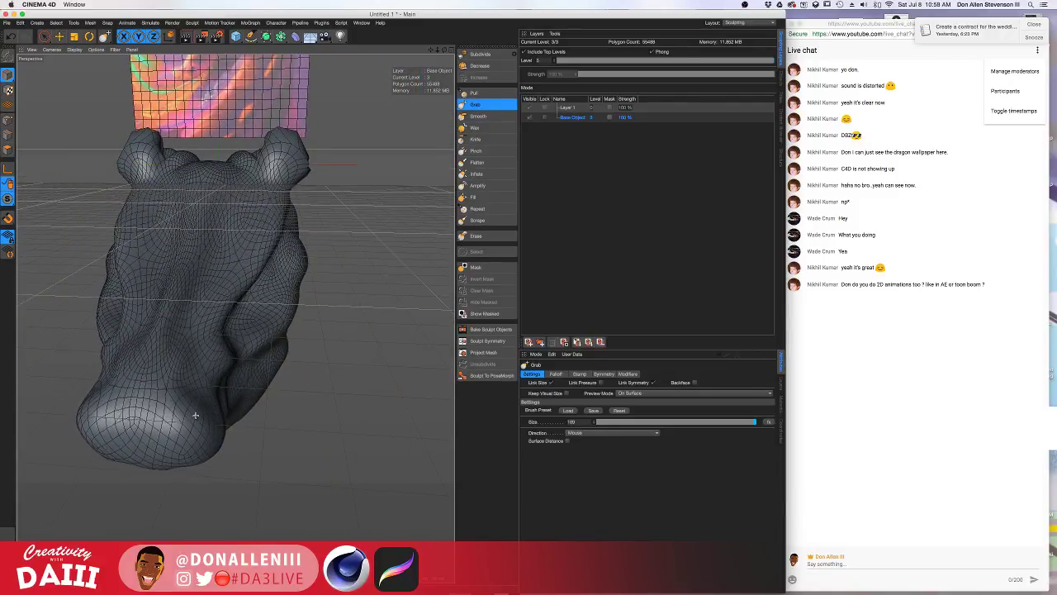
alt+drag(183, 426, 194, 365)
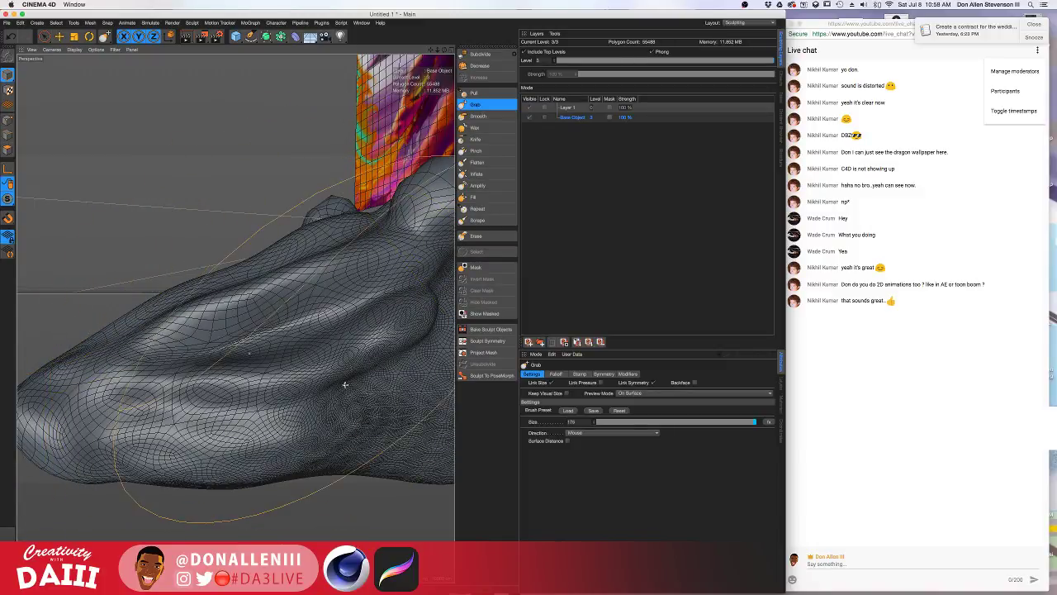
mouse_move(353, 376)
alt+mouse_down()
mouse_move(231, 399)
mouse_move(324, 391)
mouse_move(279, 385)
mouse_move(336, 388)
mouse_move(251, 392)
mouse_move(363, 347)
alt+mouse_up()
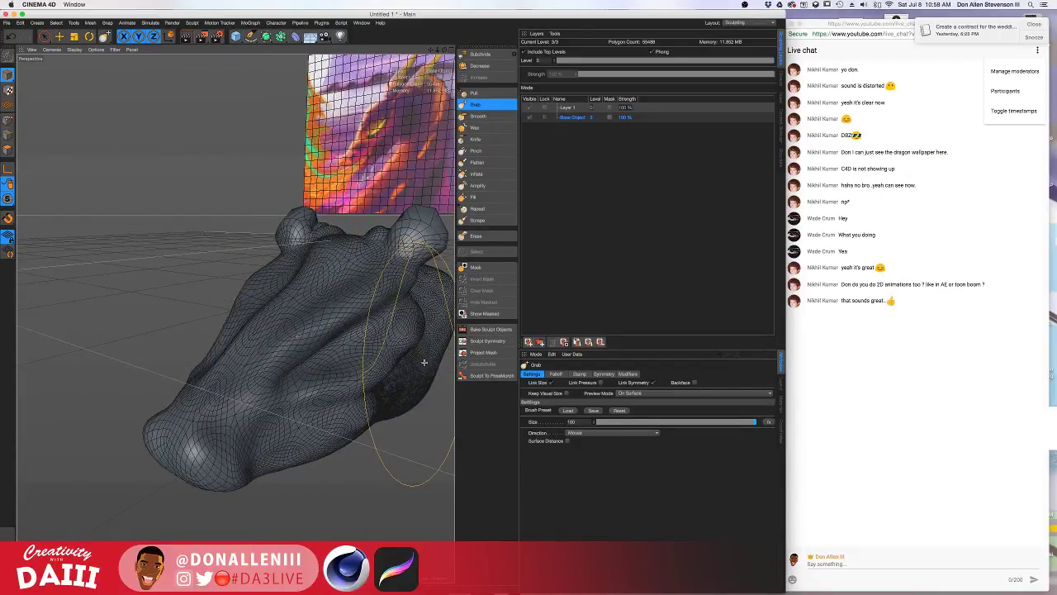
click(827, 564)
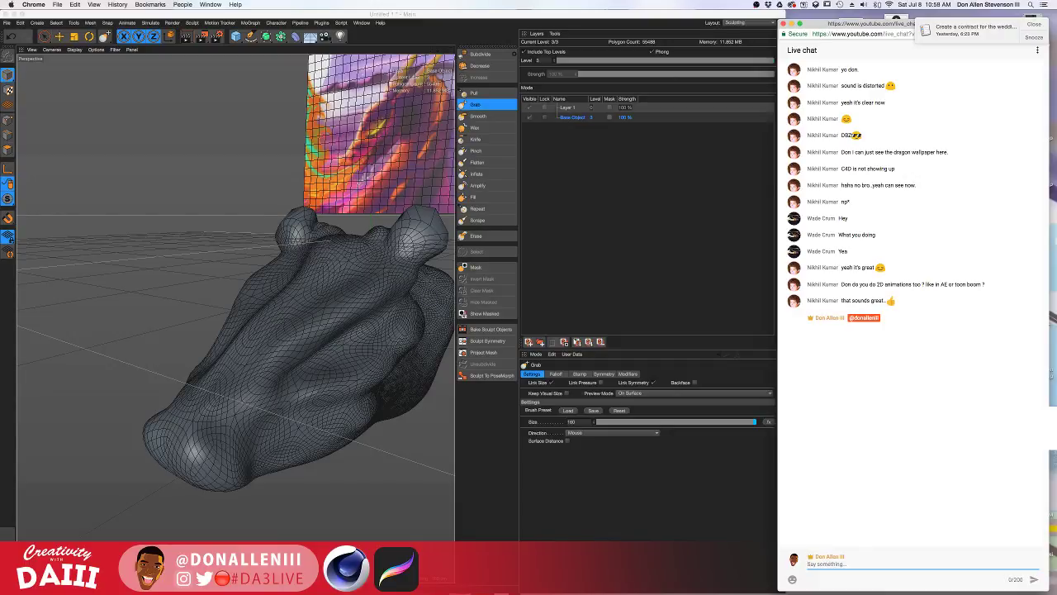
Adjust the cheek bulge behind the snout symmetrically with the Grab brush.
mouse_move(283, 392)
alt+mouse_down()
mouse_move(248, 367)
mouse_move(271, 348)
mouse_move(247, 450)
mouse_move(235, 449)
alt+mouse_up()
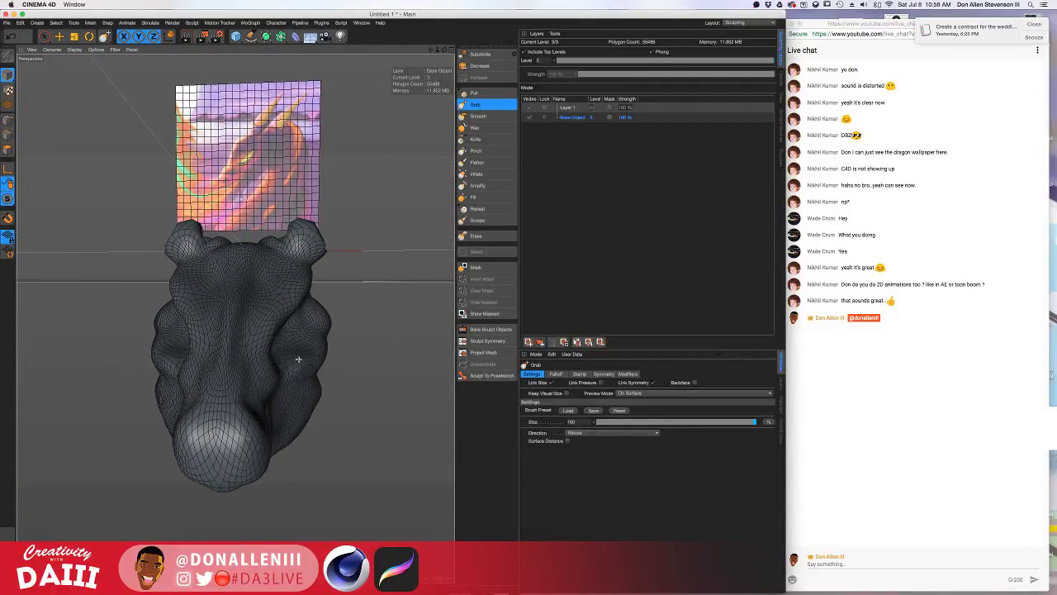
mouse_move(297, 359)
mouse_down()
mouse_move(288, 357)
mouse_move(301, 368)
mouse_up()
mouse_move(292, 358)
alt+mouse_down()
mouse_move(189, 351)
mouse_move(330, 361)
mouse_move(292, 358)
mouse_move(302, 368)
mouse_move(394, 293)
alt+mouse_up()
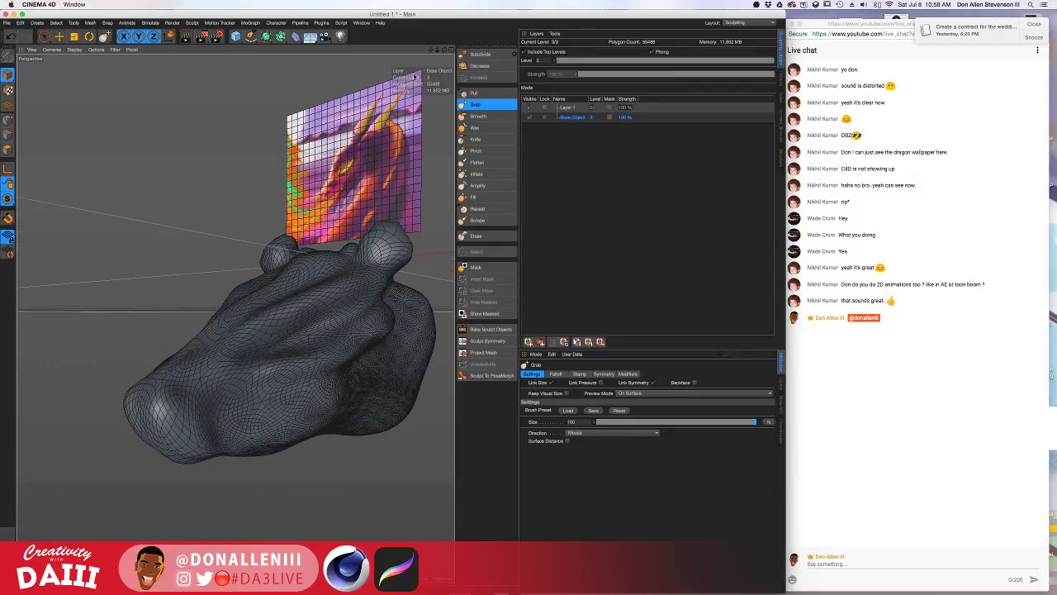
Set the Knife brush to size 26 and pressure 61.5 %, and carve a symmetrical mouth line along the side of the snout.
click(474, 127)
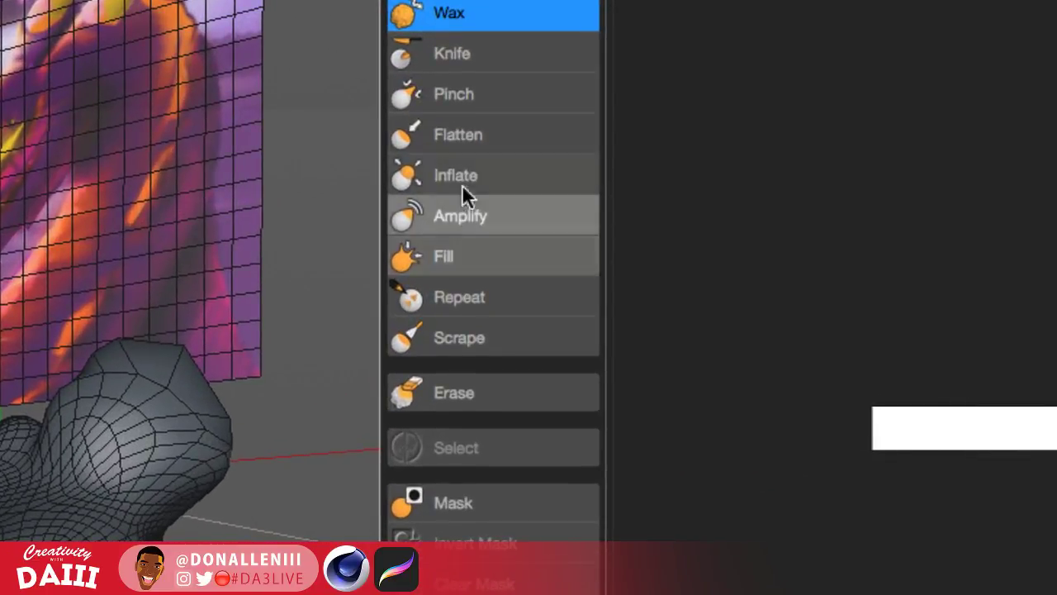
click(454, 53)
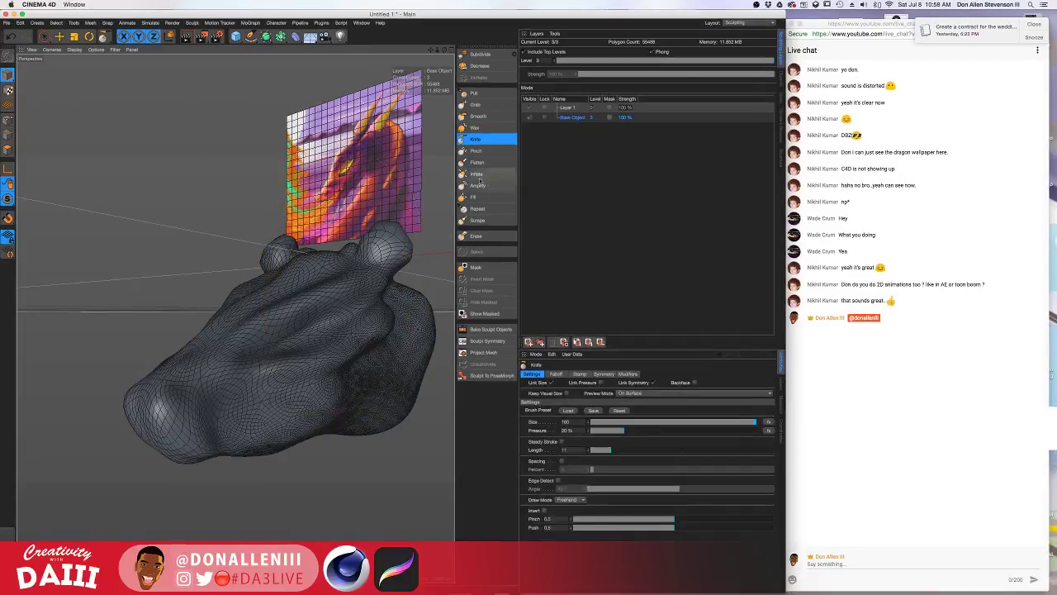
mouse_move(675, 422)
mouse_down()
mouse_move(614, 425)
mouse_move(694, 430)
mouse_up()
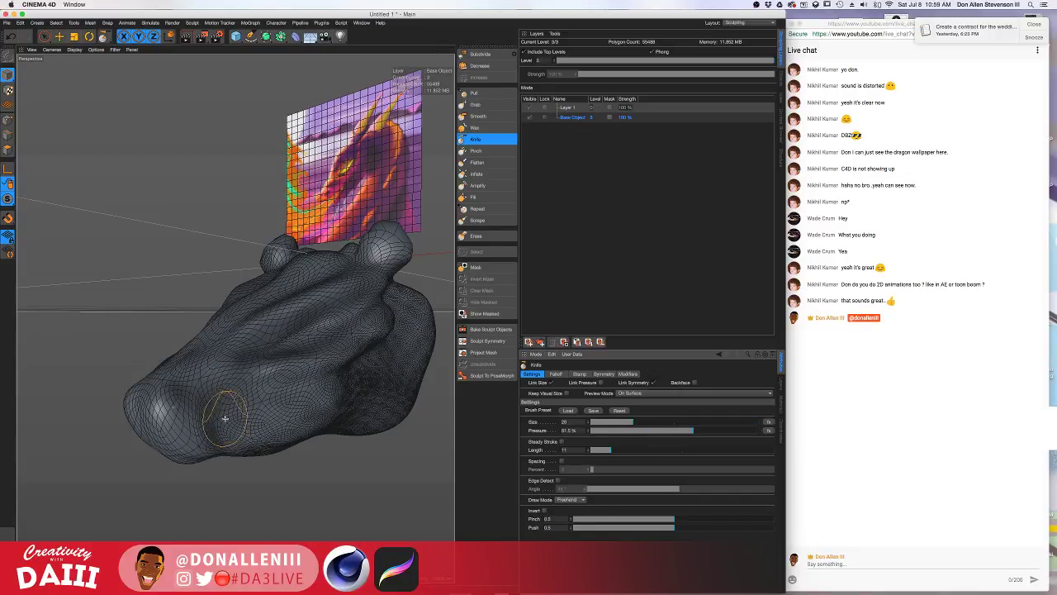
scroll(225, 419, up, 8)
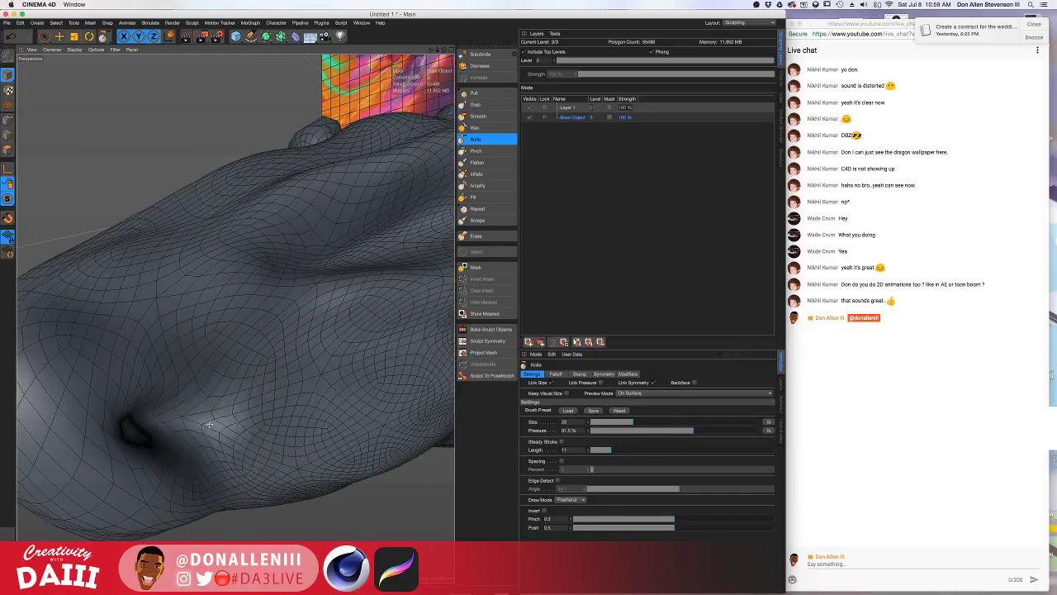
mouse_move(208, 424)
mouse_down()
mouse_move(363, 388)
mouse_move(264, 414)
mouse_move(124, 476)
mouse_move(277, 414)
mouse_move(236, 313)
mouse_move(156, 372)
mouse_move(238, 406)
mouse_move(291, 404)
mouse_move(308, 421)
mouse_move(299, 422)
mouse_up()
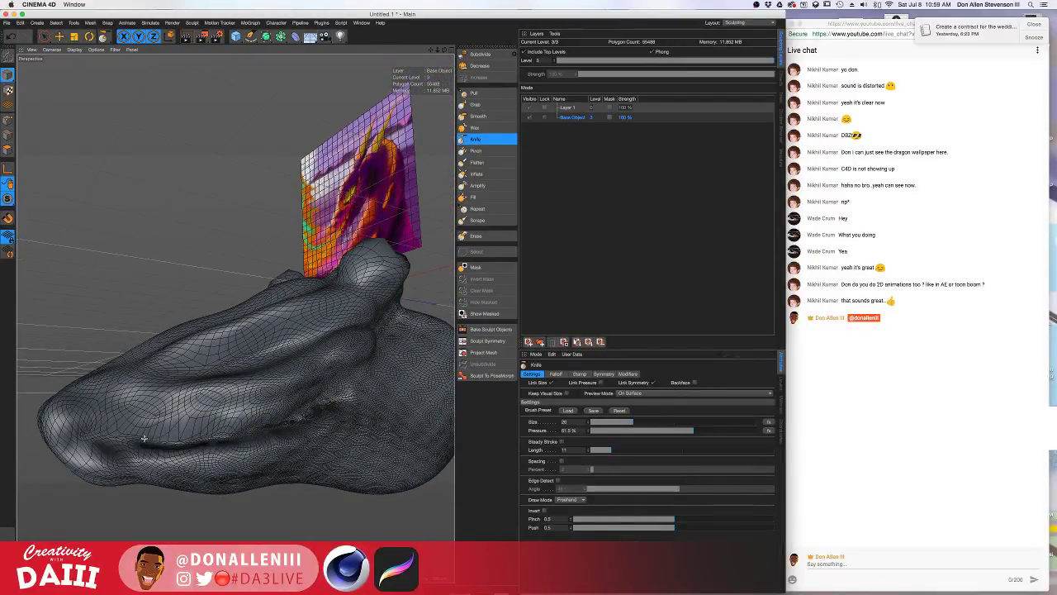
alt+drag(309, 418, 263, 457)
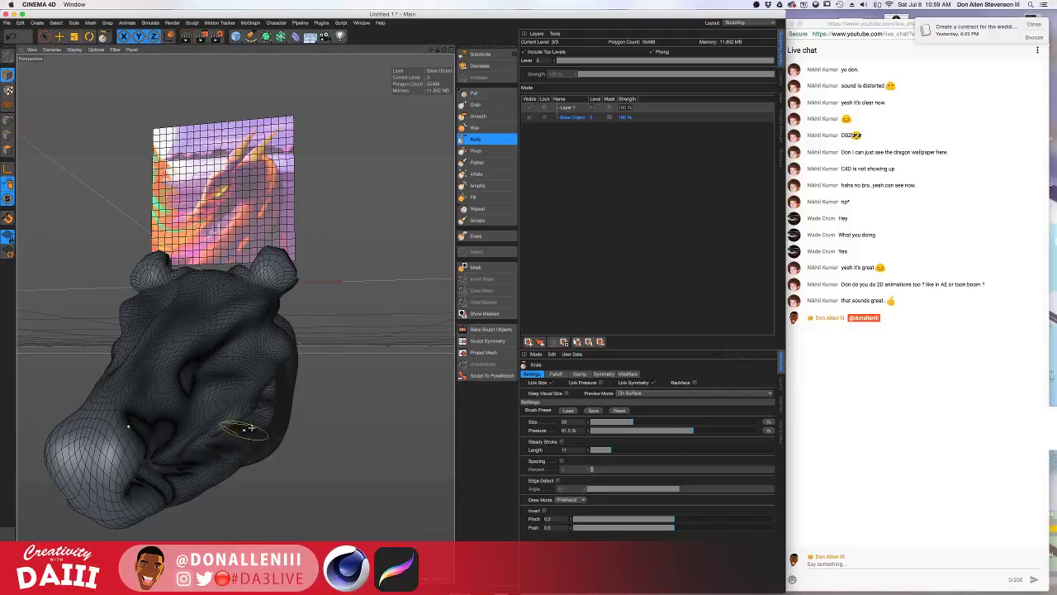
Soften the carved mouth line and jaw creases with the Smooth brush at 100 % pressure.
click(478, 116)
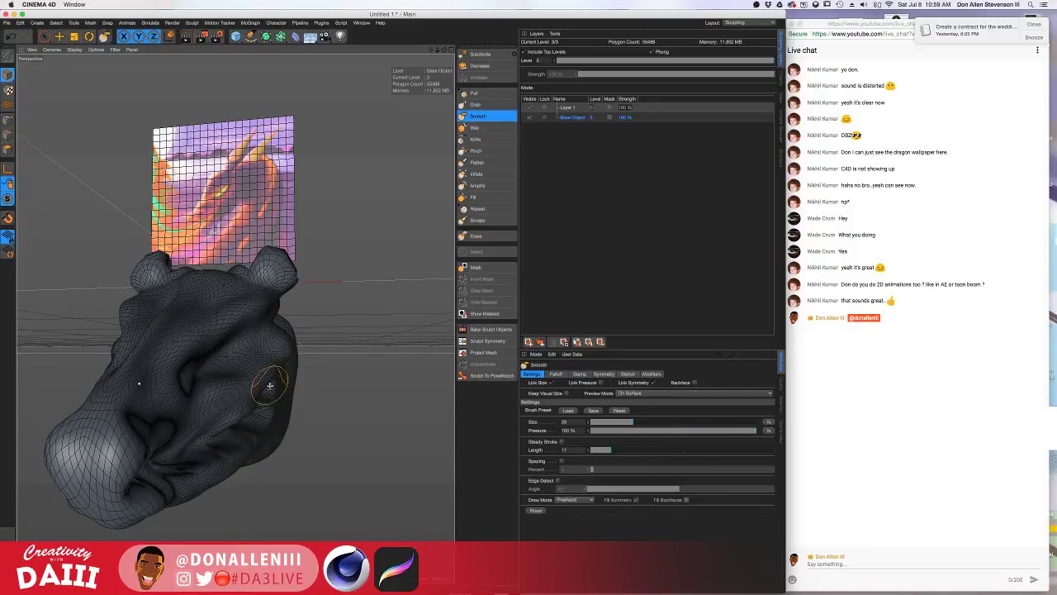
alt+drag(267, 385, 258, 408)
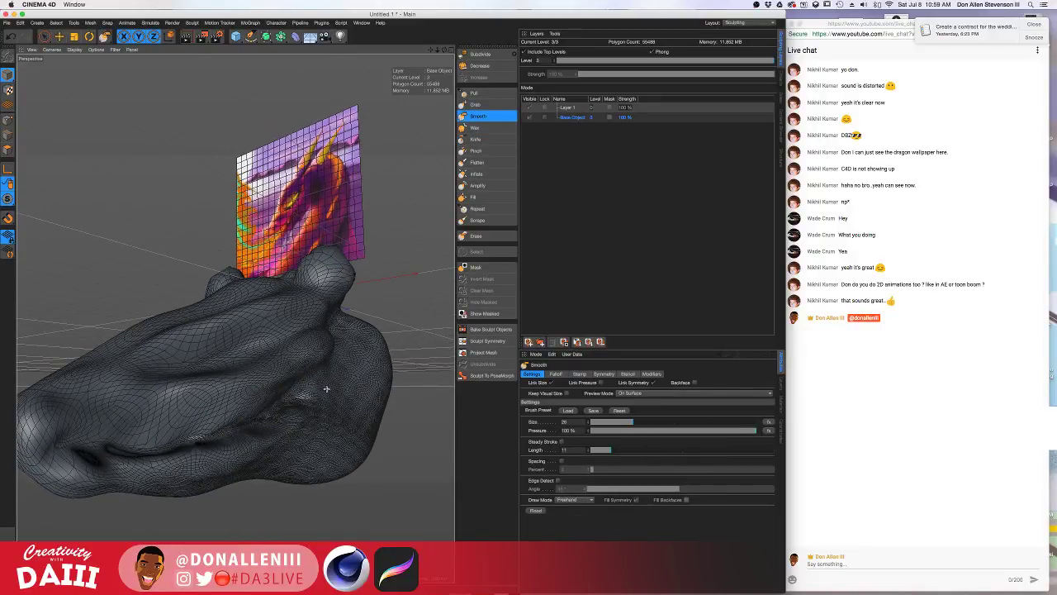
alt+drag(120, 439, 189, 439)
Set the Grab brush size to 46 and reshape the upper lip and jaw around the mouth line.
click(477, 104)
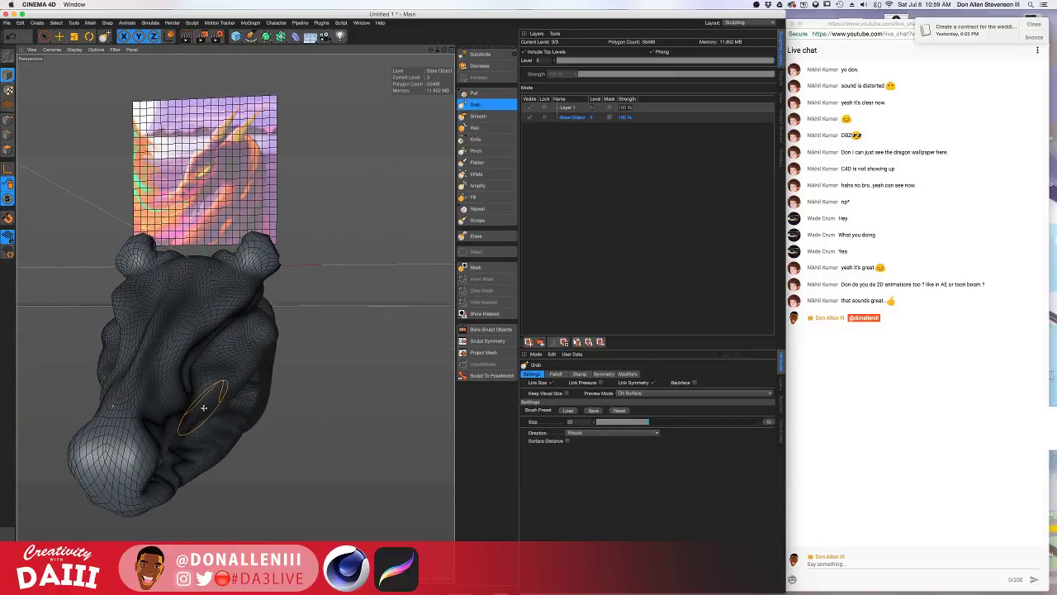
mouse_move(219, 410)
alt+mouse_down()
mouse_move(193, 401)
mouse_move(212, 401)
mouse_move(210, 384)
alt+mouse_up()
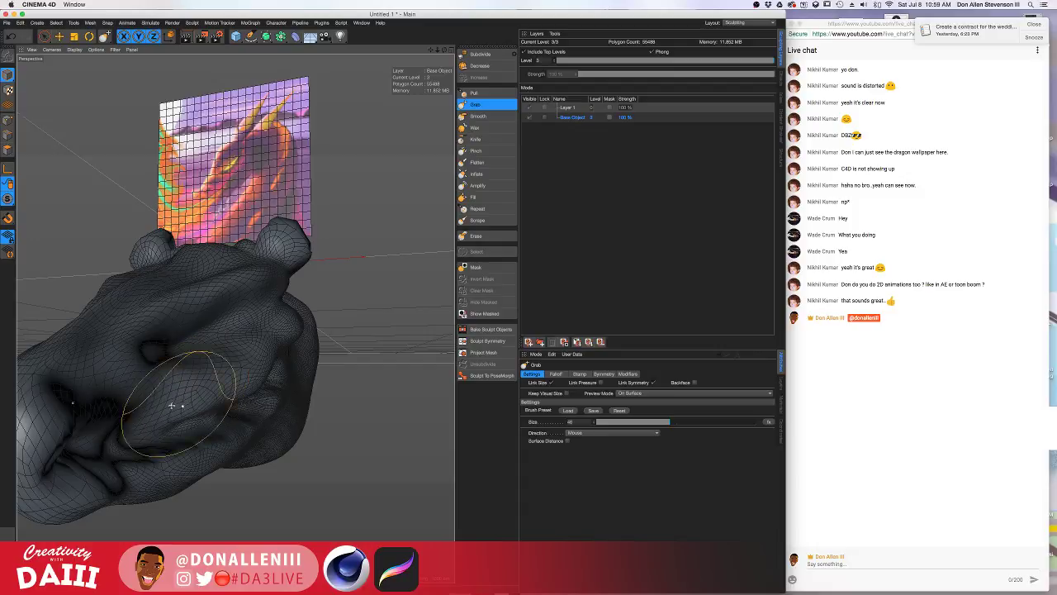
mouse_move(116, 421)
alt+mouse_down()
mouse_move(138, 425)
mouse_move(82, 424)
mouse_move(136, 425)
alt+mouse_up()
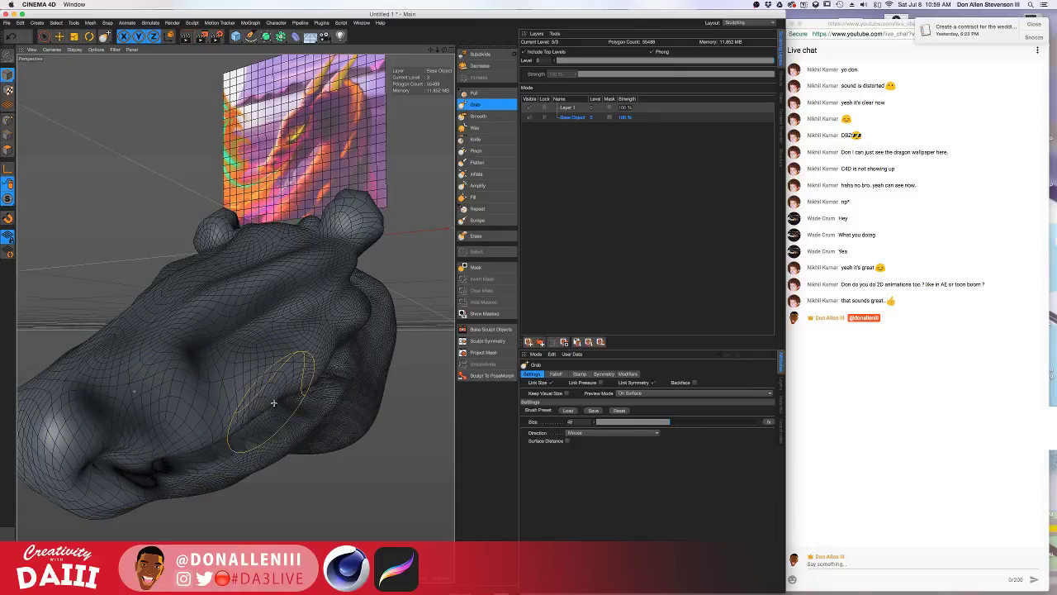
scroll(274, 402, up, 3)
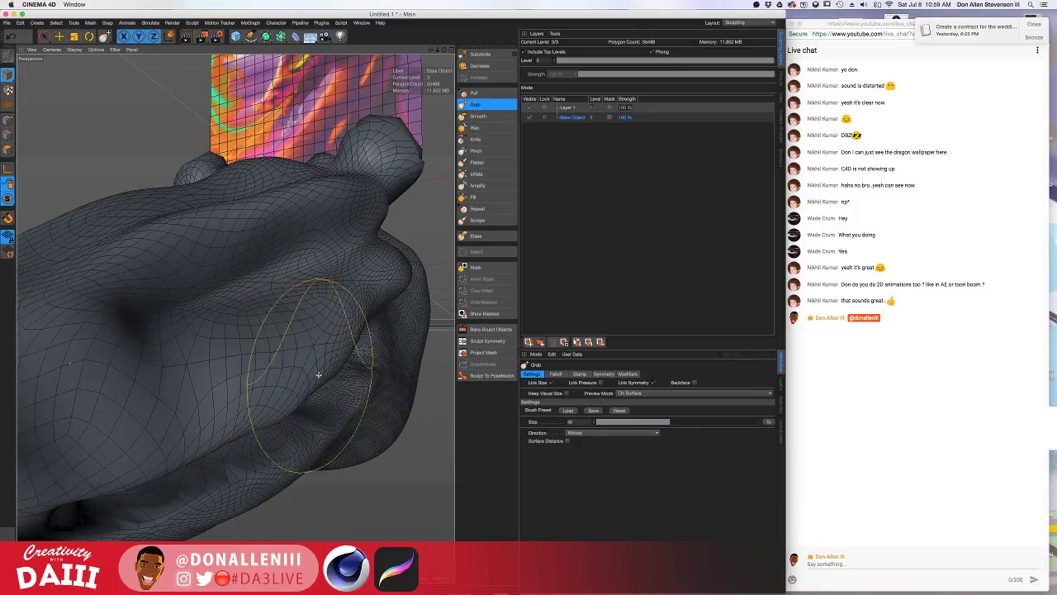
mouse_move(353, 348)
alt+mouse_down()
mouse_move(261, 389)
mouse_move(233, 319)
mouse_move(319, 351)
mouse_move(247, 427)
mouse_move(254, 362)
mouse_move(286, 402)
alt+mouse_up()
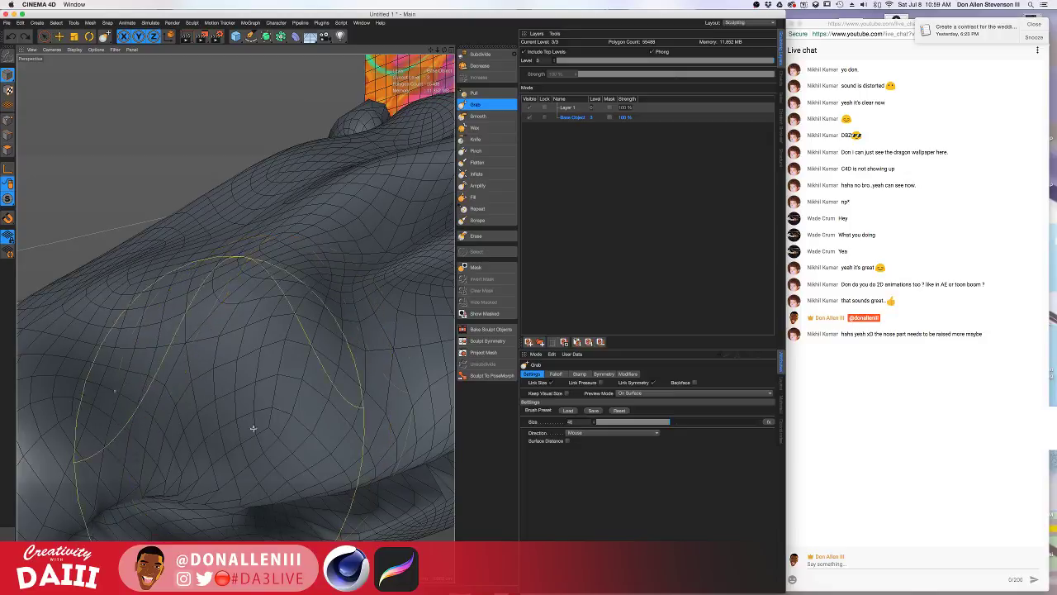
mouse_move(245, 439)
alt+mouse_down()
mouse_move(263, 482)
mouse_move(276, 354)
mouse_move(338, 406)
mouse_move(283, 407)
alt+mouse_up()
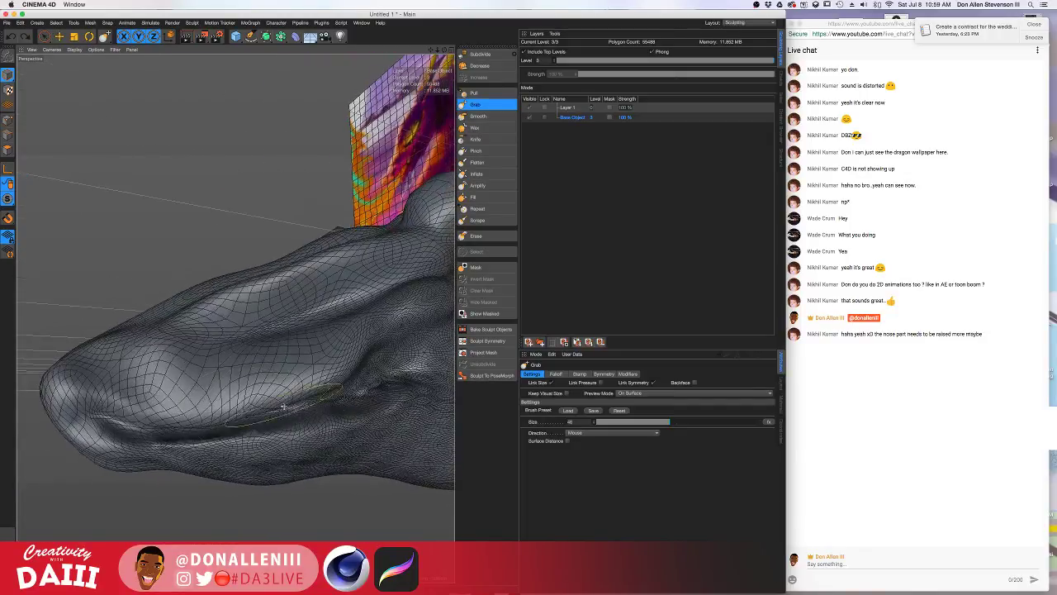
mouse_move(142, 420)
alt+mouse_down()
mouse_move(241, 421)
mouse_move(193, 418)
mouse_move(193, 455)
mouse_move(192, 415)
mouse_move(236, 313)
mouse_move(400, 294)
alt+mouse_up()
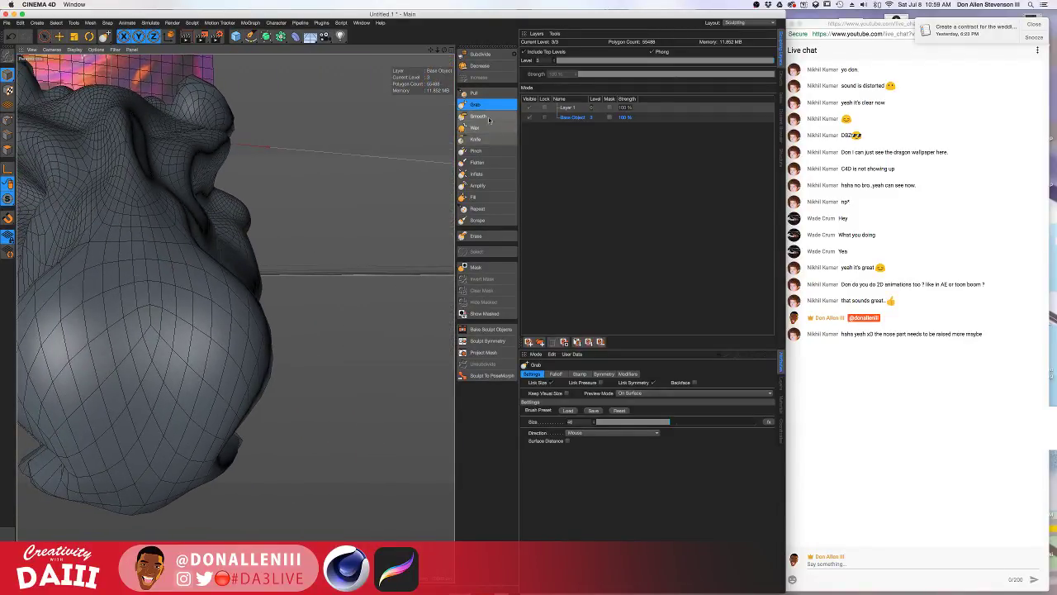
Try to cut the mouth deeper around the snout tip with the Knife brush at size 46, and undo the last strokes.
click(475, 139)
mouse_move(314, 372)
alt+mouse_down()
mouse_move(206, 456)
mouse_move(170, 455)
mouse_move(181, 428)
alt+mouse_up()
alt+drag(205, 309, 124, 317)
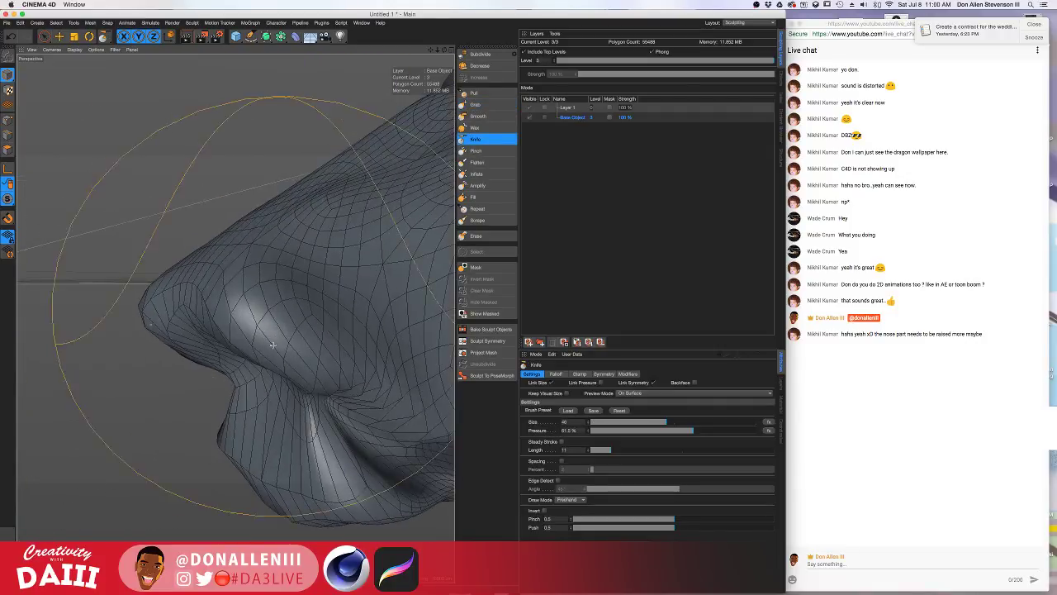
key(super+z)
key(super+z)
Set the Knife brush to size 22 and pressure 84.5 %, and carve the mouth opening beneath the snout tip.
scroll(328, 349, down, 3)
mouse_move(328, 347)
alt+mouse_down()
mouse_move(350, 345)
mouse_move(344, 313)
mouse_move(352, 377)
alt+mouse_up()
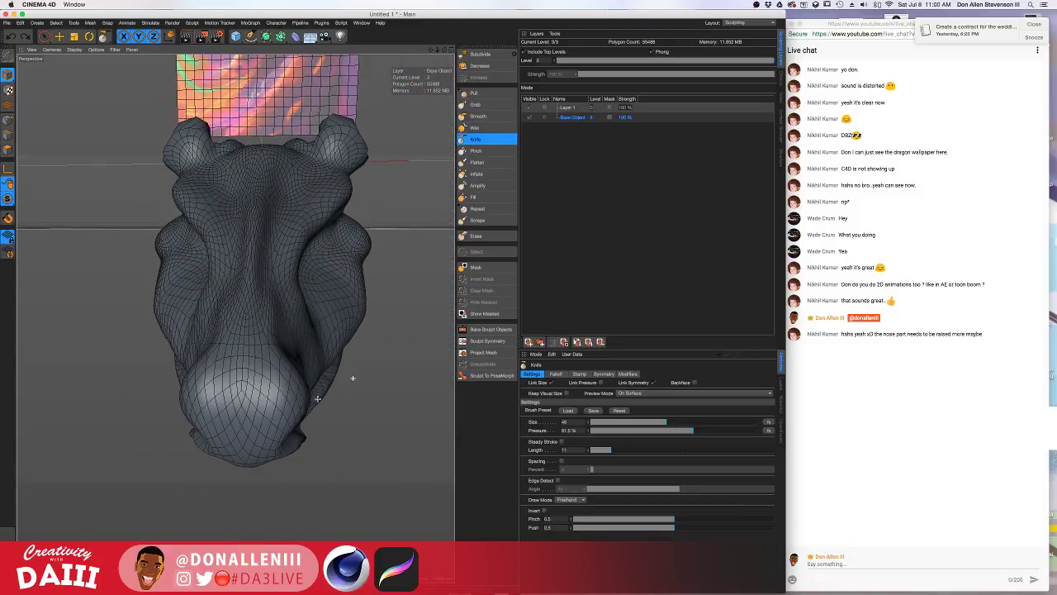
scroll(272, 397, up, 2)
alt+drag(272, 398, 287, 403)
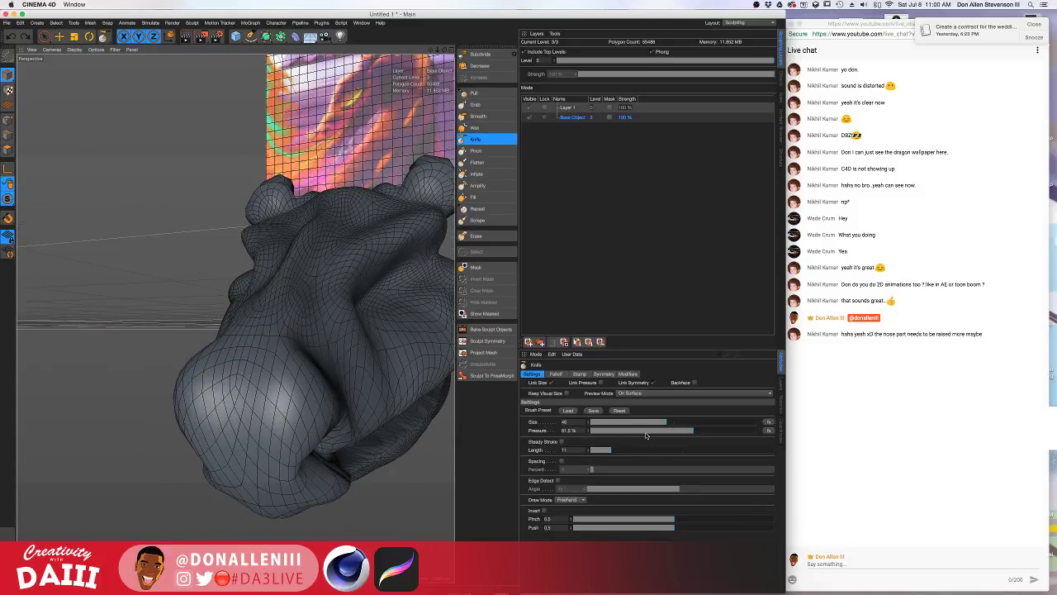
drag(647, 425, 616, 423)
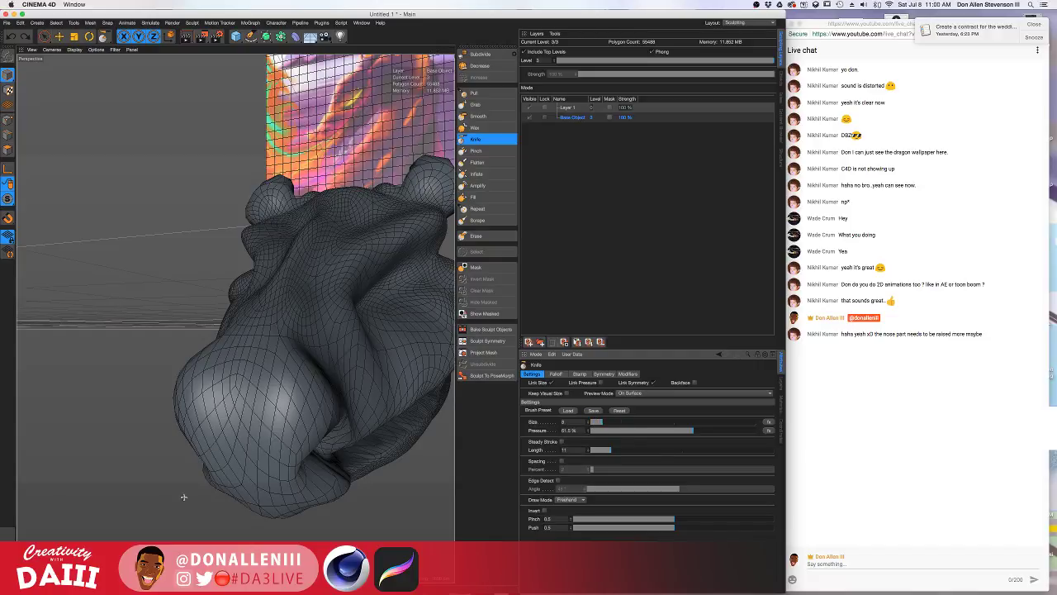
alt+drag(184, 496, 286, 468)
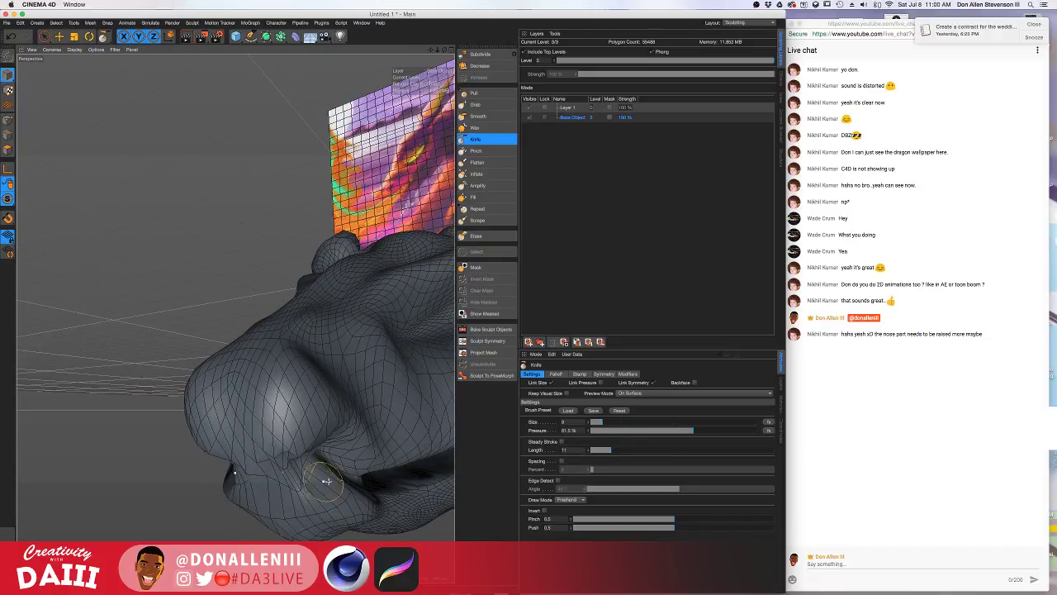
drag(723, 428, 731, 430)
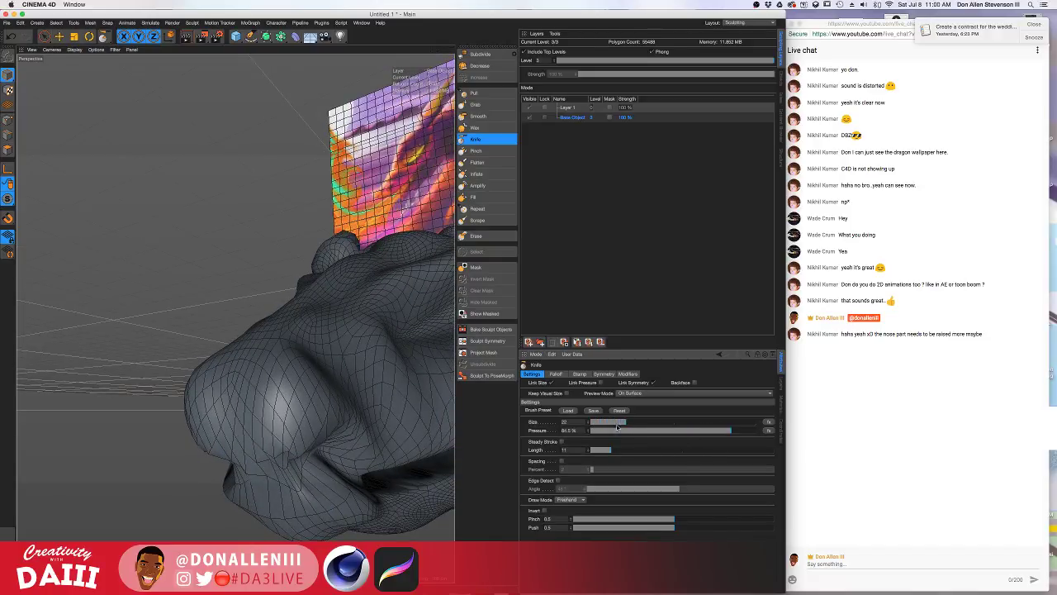
mouse_move(299, 474)
alt+mouse_down()
mouse_move(366, 475)
mouse_move(316, 476)
mouse_move(342, 484)
mouse_move(310, 474)
alt+mouse_up()
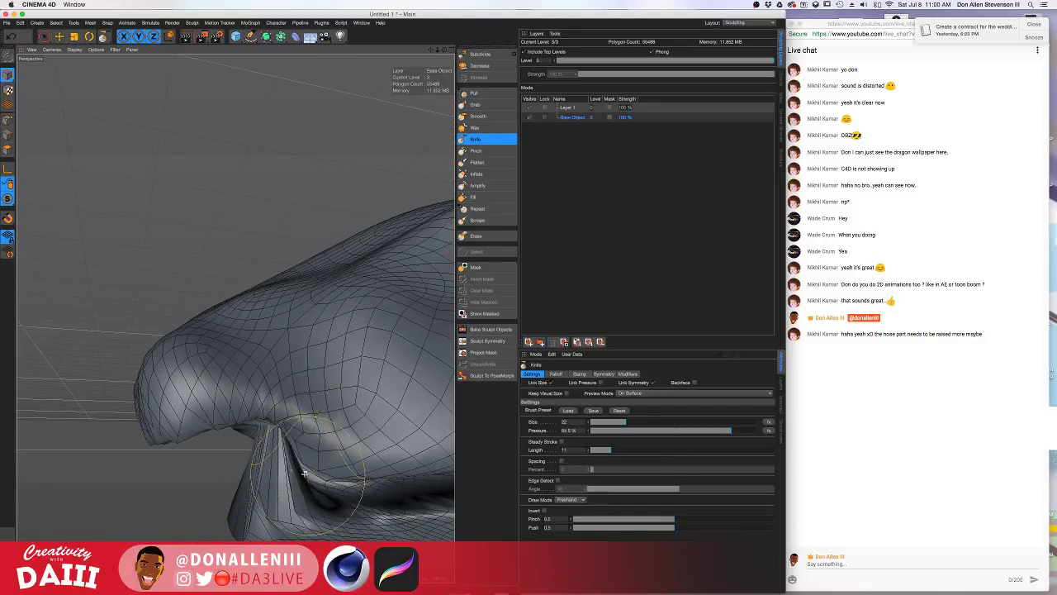
alt+drag(301, 454, 308, 451)
mouse_move(383, 464)
alt+mouse_down()
mouse_move(209, 439)
mouse_move(185, 404)
mouse_move(241, 352)
mouse_move(303, 434)
alt+mouse_up()
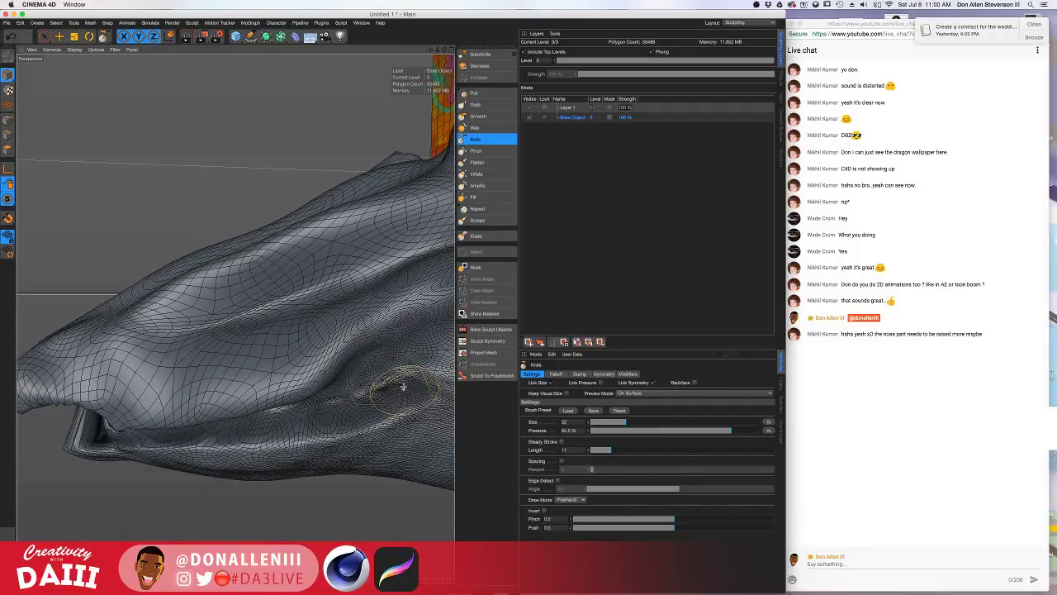
Carve the mouth line back toward the cheek and along the upper lip with the Knife brush at size 22.
drag(403, 387, 359, 385)
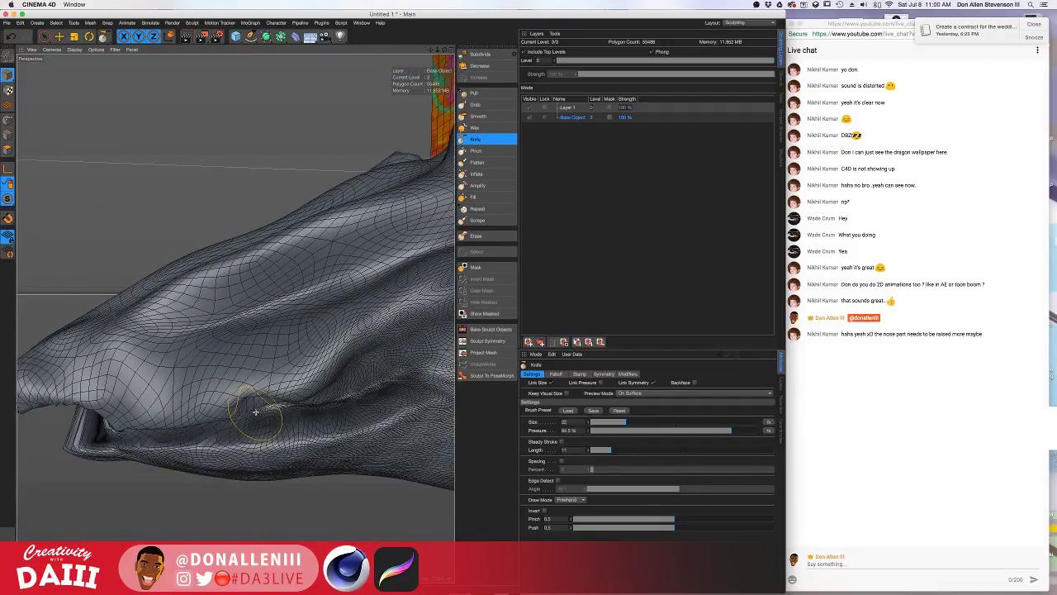
alt+drag(265, 396, 309, 367)
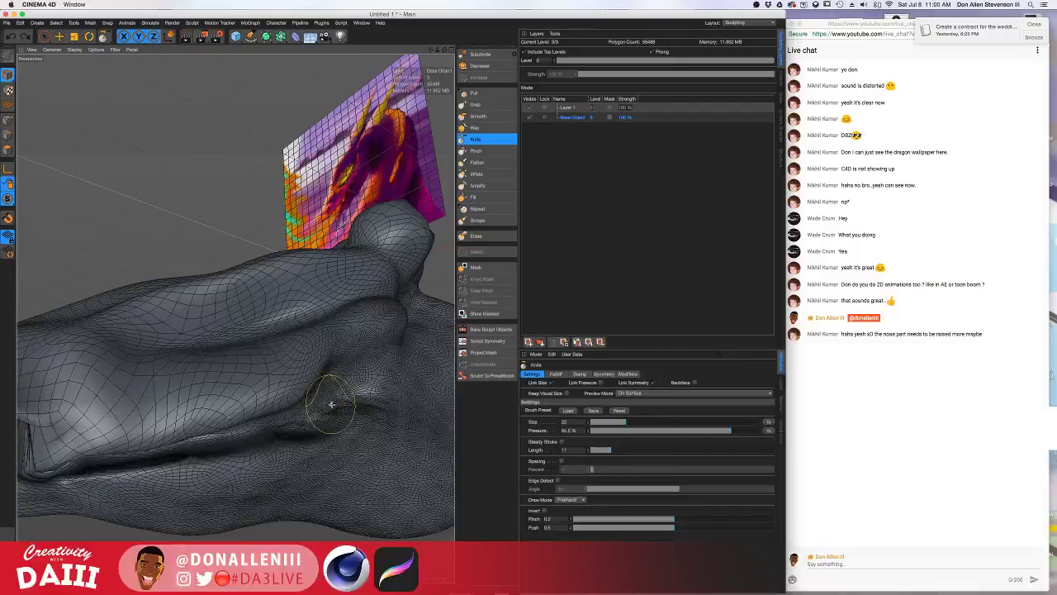
drag(103, 462, 230, 436)
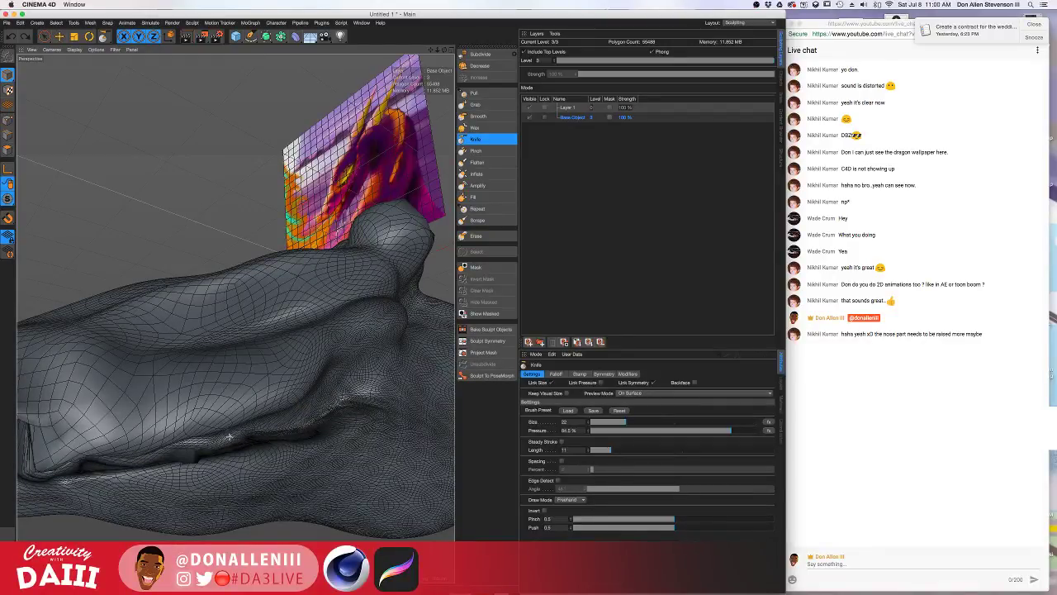
Set the Knife brush size to 33 and deepen the crease at the corner of the mouth.
alt+drag(379, 406, 318, 407)
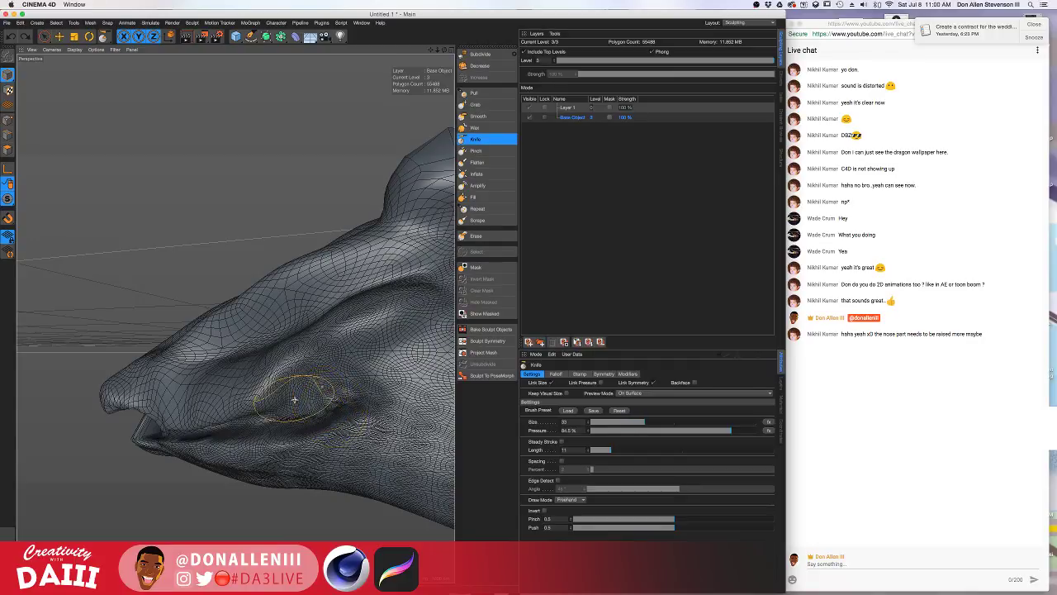
alt+drag(294, 399, 361, 394)
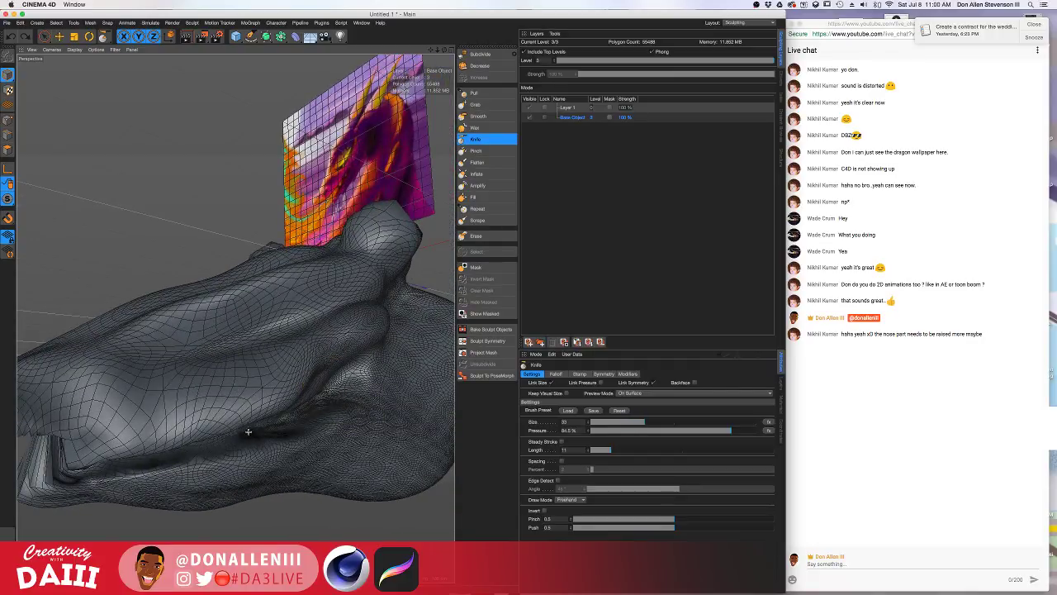
mouse_move(417, 386)
alt+mouse_down()
mouse_move(353, 391)
mouse_move(379, 379)
mouse_move(372, 366)
alt+mouse_up()
scroll(379, 369, up, 2)
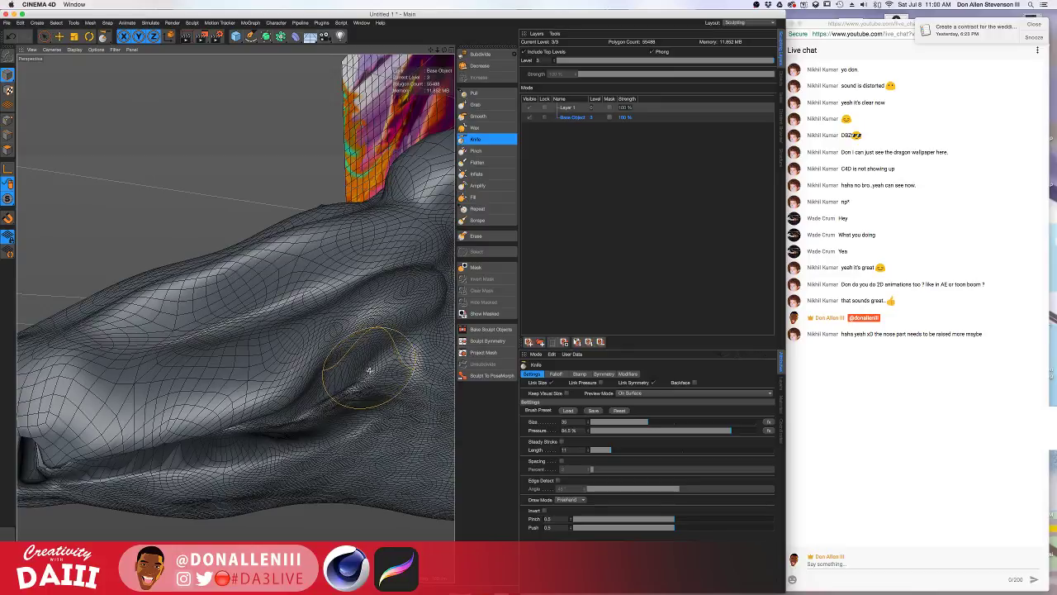
Lower the sculpt to subdivision level 2 and cut the mouth corner deeper with the Knife brush at size 42.
middle_drag(370, 370, 346, 391)
click(482, 65)
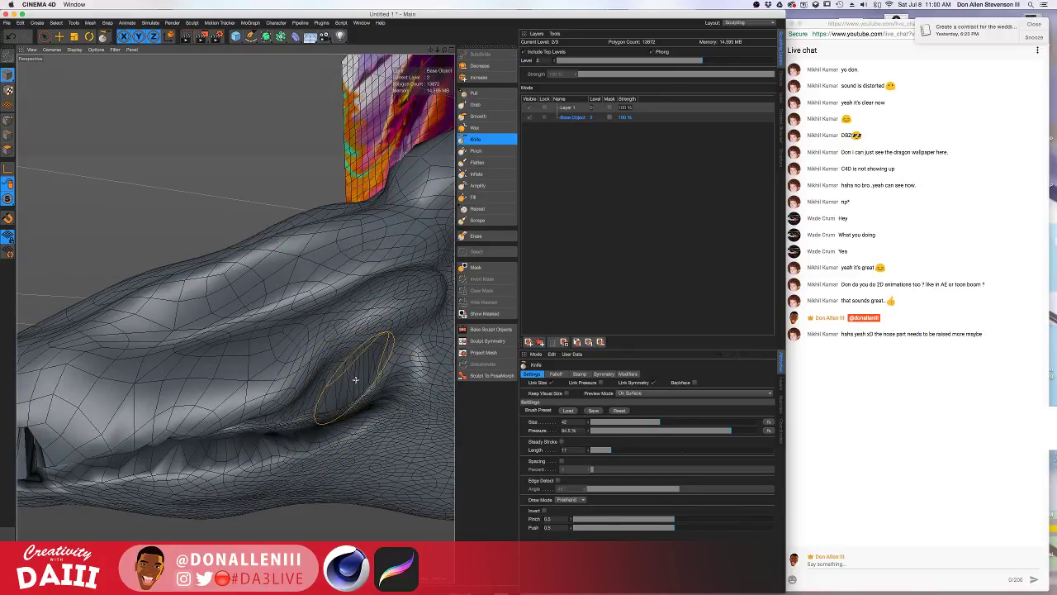
alt+drag(325, 396, 337, 389)
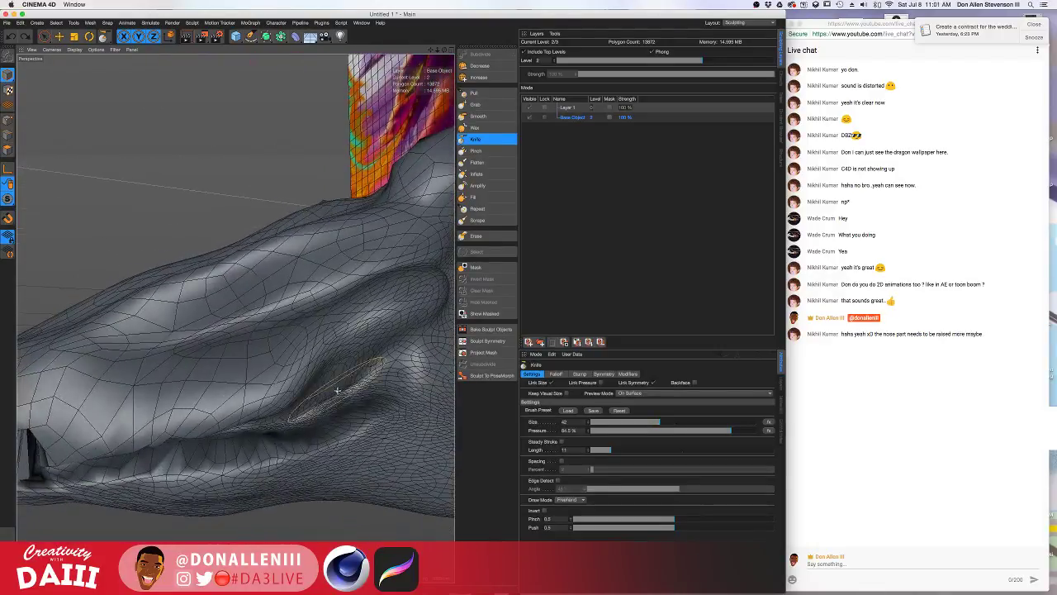
Build up the cheek and upper lip above the mouth line with the Pull brush at size 42.
click(474, 93)
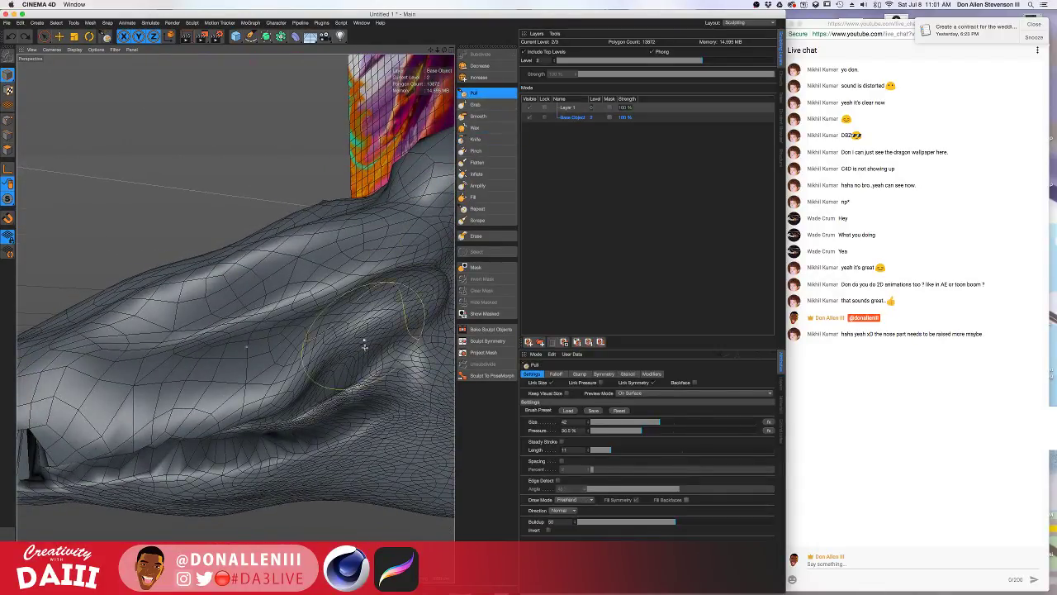
mouse_move(357, 370)
alt+mouse_down()
mouse_move(342, 398)
mouse_move(354, 385)
mouse_move(360, 393)
mouse_move(307, 413)
alt+mouse_up()
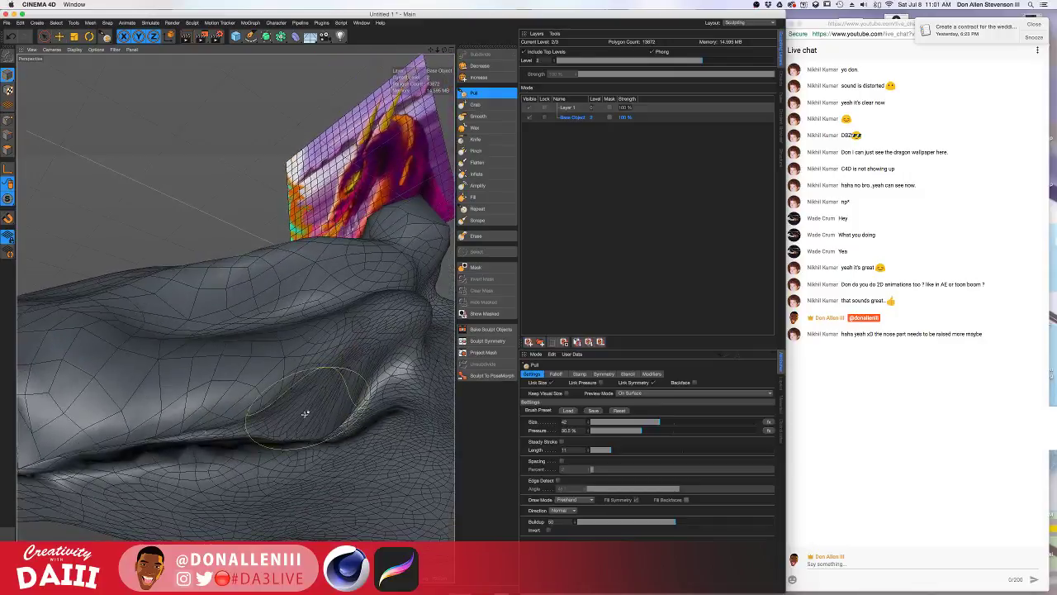
drag(173, 446, 239, 448)
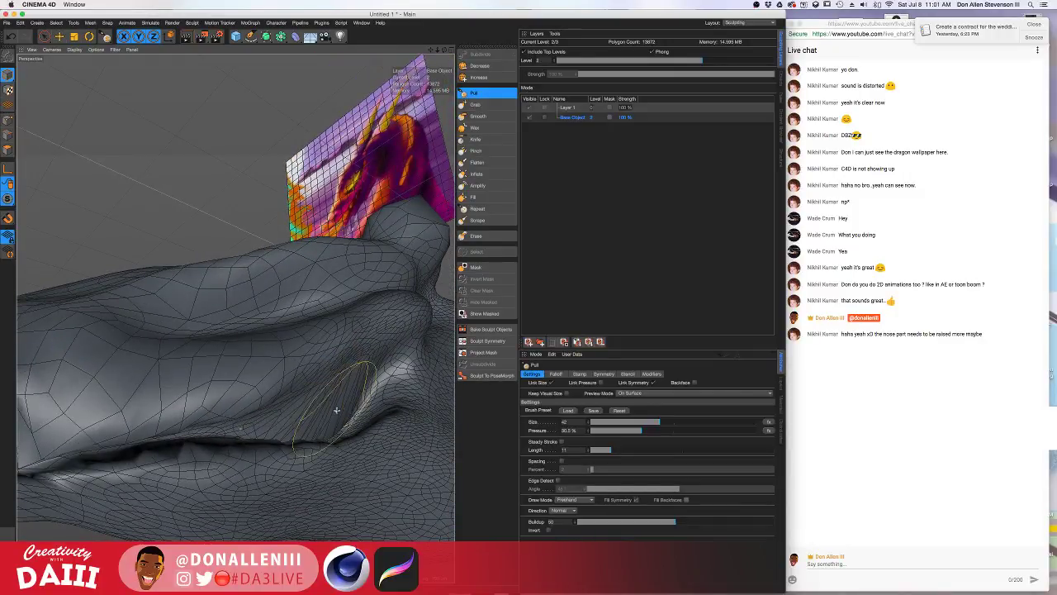
Swell the cheek fold above the mouth corner with the Inflate brush at size 42 and 20 % pressure.
click(478, 162)
click(475, 184)
click(474, 175)
mouse_move(289, 372)
alt+mouse_down()
mouse_move(332, 371)
mouse_move(332, 385)
mouse_move(291, 373)
alt+mouse_up()
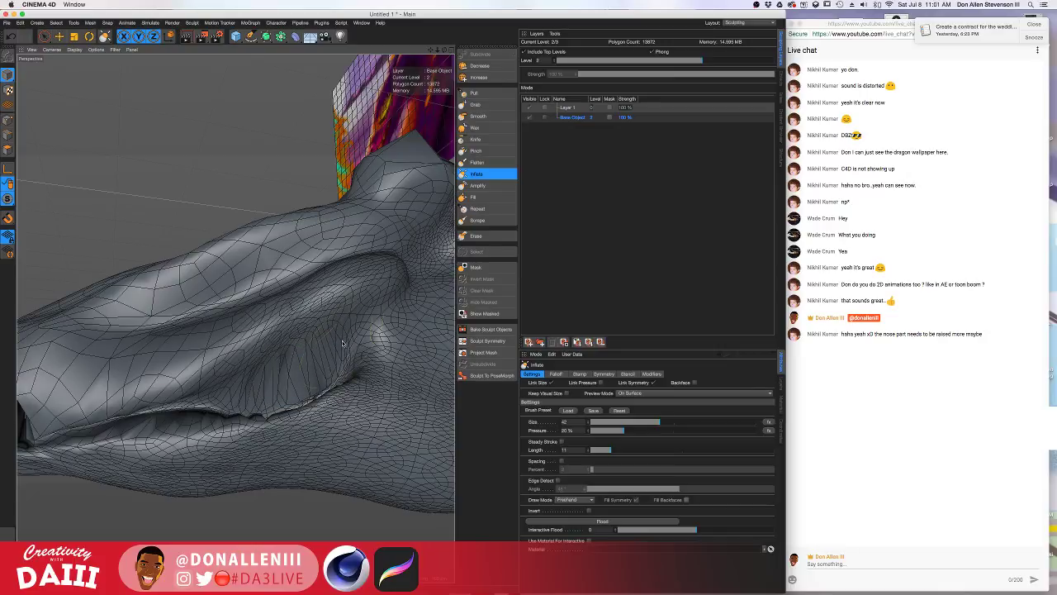
alt+drag(288, 344, 313, 378)
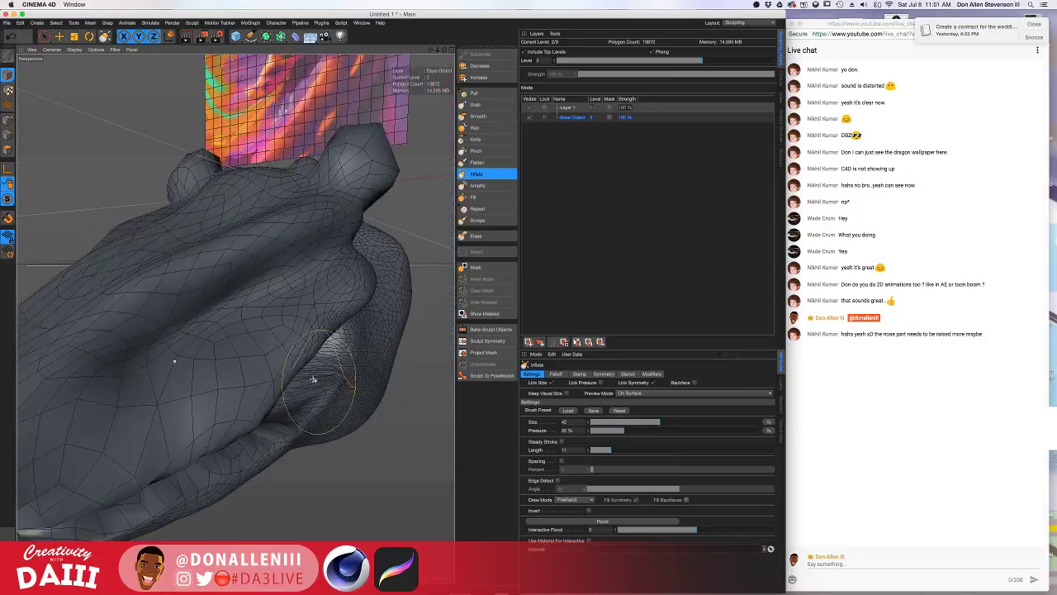
Set the Grab brush size to 84 and reshape the ridge and tip of the snout.
scroll(314, 378, down, 10)
alt+drag(384, 371, 326, 382)
scroll(260, 355, up, 2)
mouse_move(260, 353)
alt+mouse_down()
mouse_move(278, 342)
mouse_move(282, 283)
mouse_move(275, 356)
mouse_move(389, 365)
mouse_move(363, 349)
mouse_move(338, 354)
mouse_move(396, 353)
mouse_move(396, 366)
mouse_move(385, 363)
alt+mouse_up()
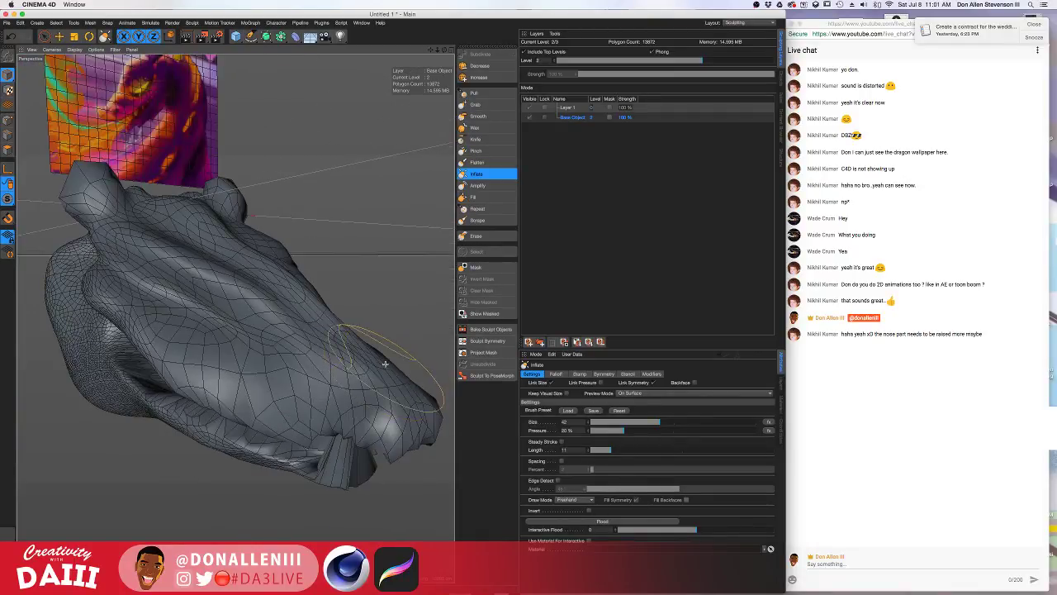
click(475, 93)
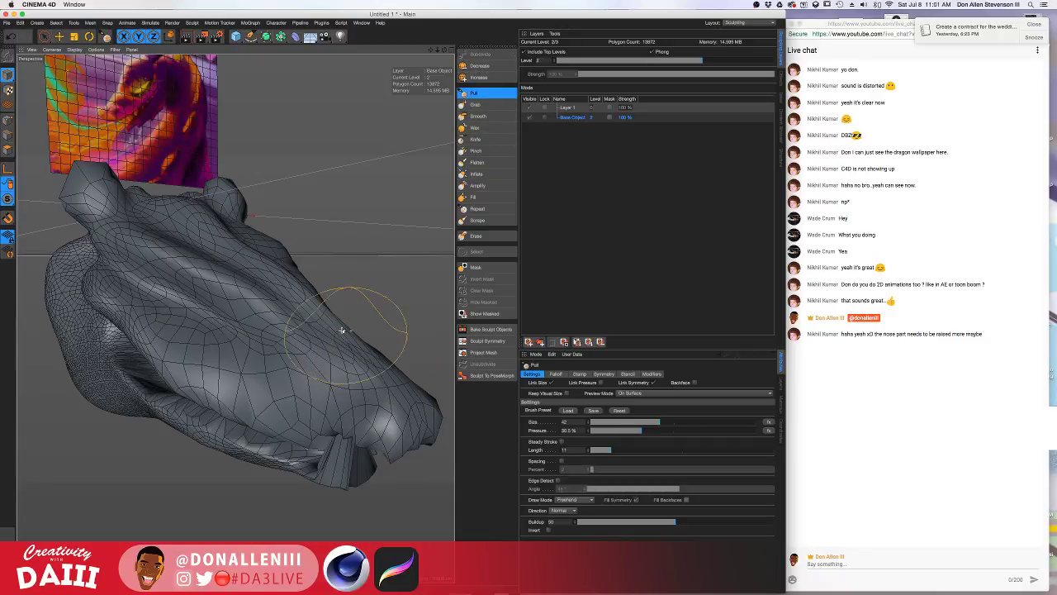
click(475, 104)
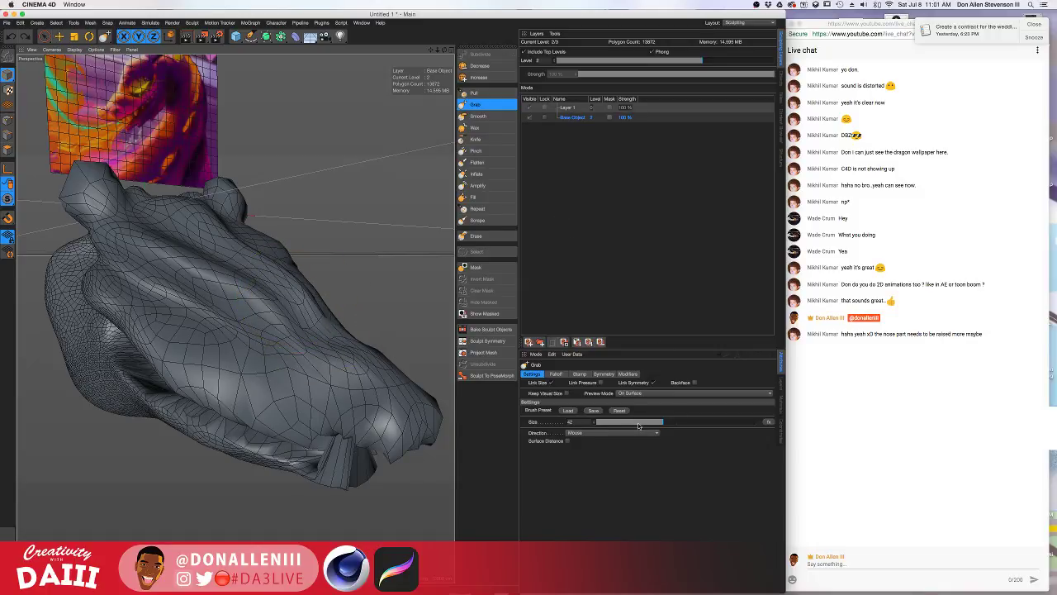
drag(638, 426, 720, 422)
drag(281, 306, 288, 315)
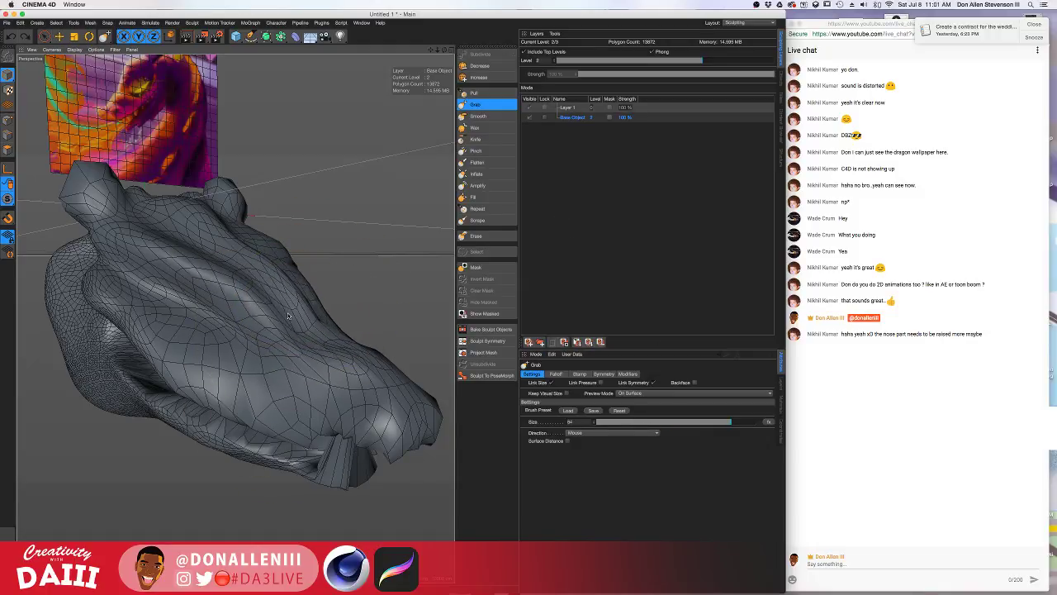
drag(382, 376, 387, 390)
mouse_move(408, 387)
mouse_down()
mouse_move(319, 418)
mouse_move(269, 364)
mouse_move(292, 359)
mouse_move(275, 338)
mouse_move(297, 347)
mouse_move(264, 342)
mouse_move(299, 299)
mouse_move(276, 307)
mouse_move(389, 302)
mouse_move(258, 286)
mouse_move(313, 270)
mouse_move(318, 279)
mouse_move(257, 291)
mouse_move(313, 300)
mouse_move(180, 240)
mouse_up()
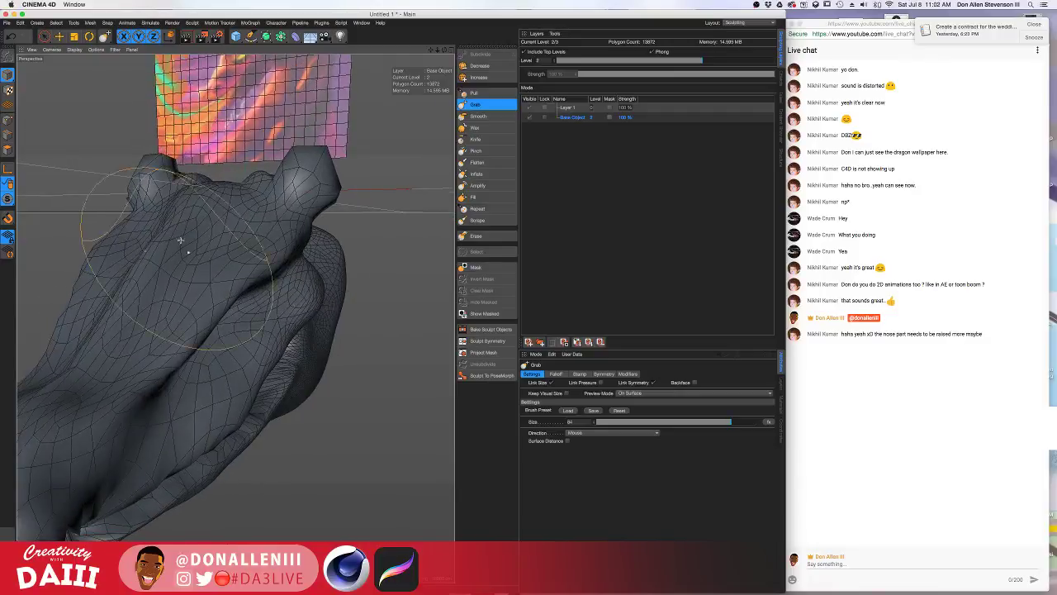
Reshape the forehead, brow ridges and snout bridge with the Grab brush at size 84.
alt+drag(147, 288, 202, 349)
mouse_move(210, 360)
alt+mouse_down()
mouse_move(149, 385)
mouse_move(234, 316)
mouse_move(315, 390)
mouse_move(236, 314)
mouse_move(238, 232)
alt+mouse_up()
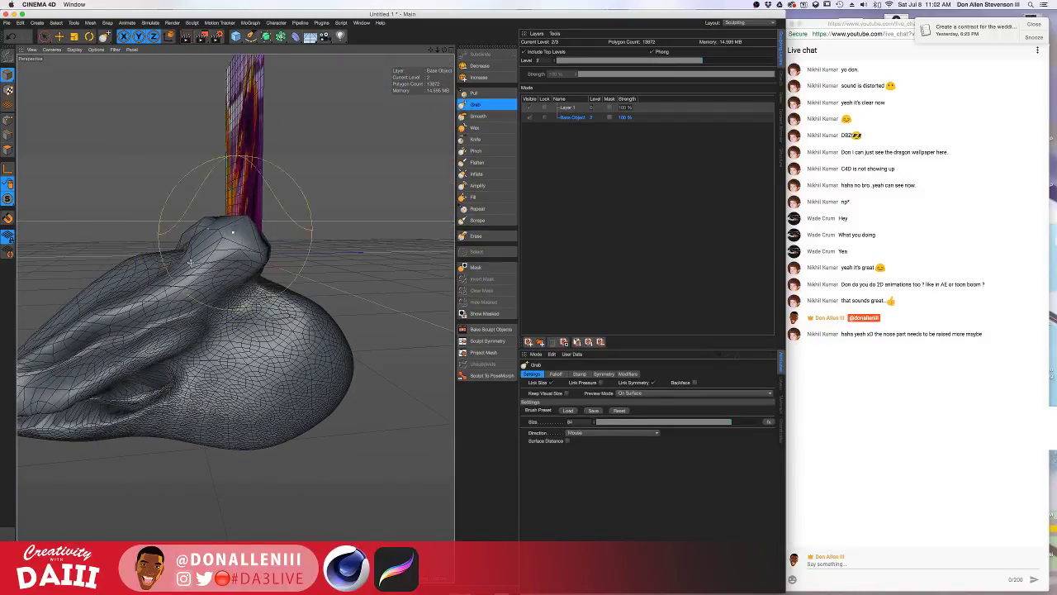
mouse_move(190, 262)
alt+mouse_down()
mouse_move(296, 281)
mouse_move(273, 363)
mouse_move(330, 305)
mouse_move(272, 330)
mouse_move(228, 278)
mouse_move(233, 301)
alt+mouse_up()
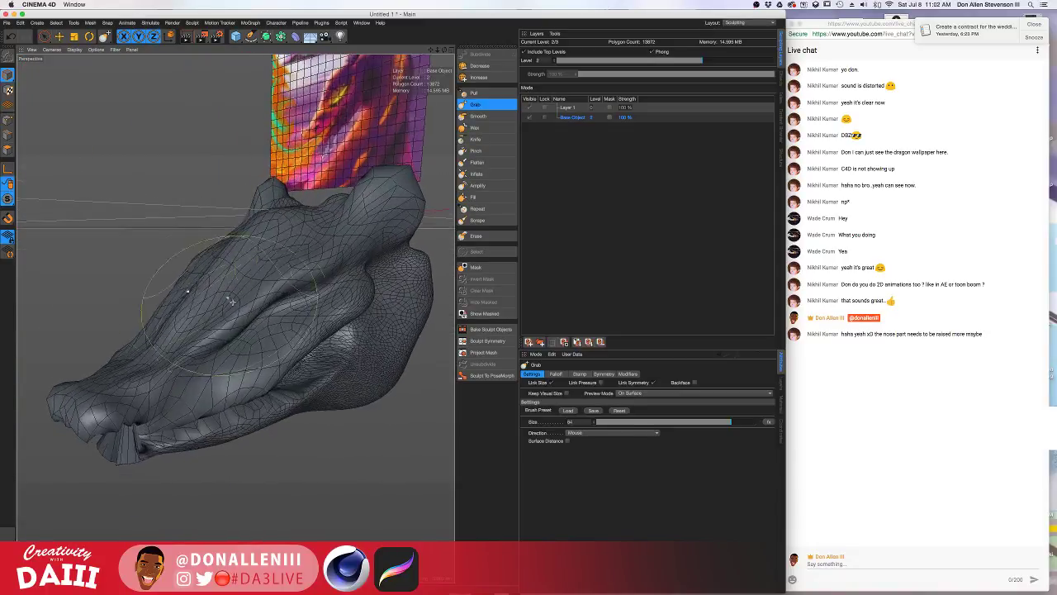
alt+drag(243, 356, 221, 307)
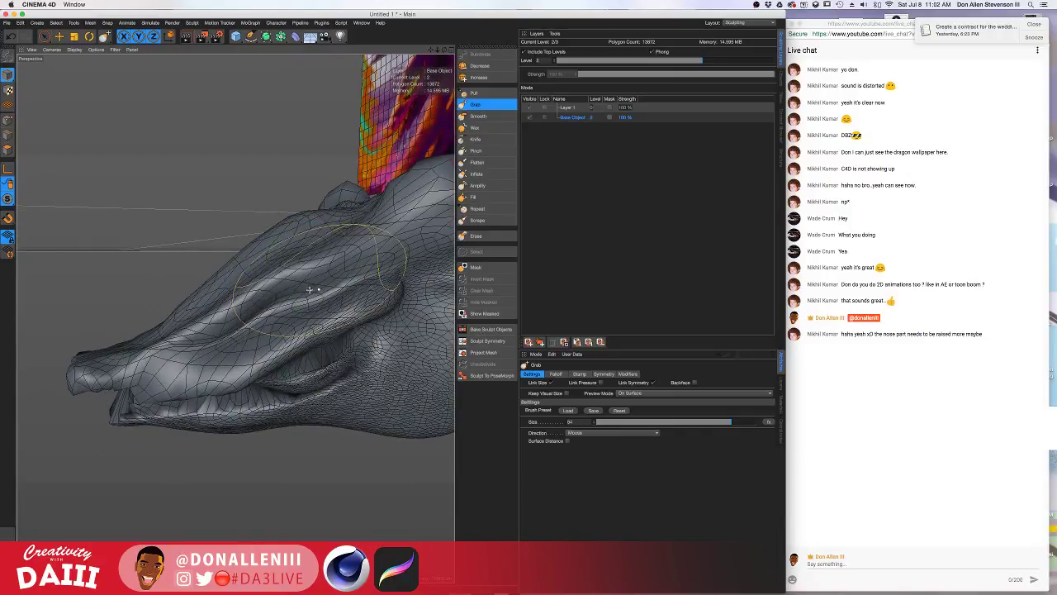
mouse_move(310, 289)
alt+mouse_down()
mouse_move(301, 276)
mouse_move(310, 307)
mouse_move(232, 355)
mouse_move(252, 327)
mouse_move(253, 377)
mouse_move(273, 417)
mouse_move(216, 350)
alt+mouse_up()
alt+drag(362, 411, 358, 378)
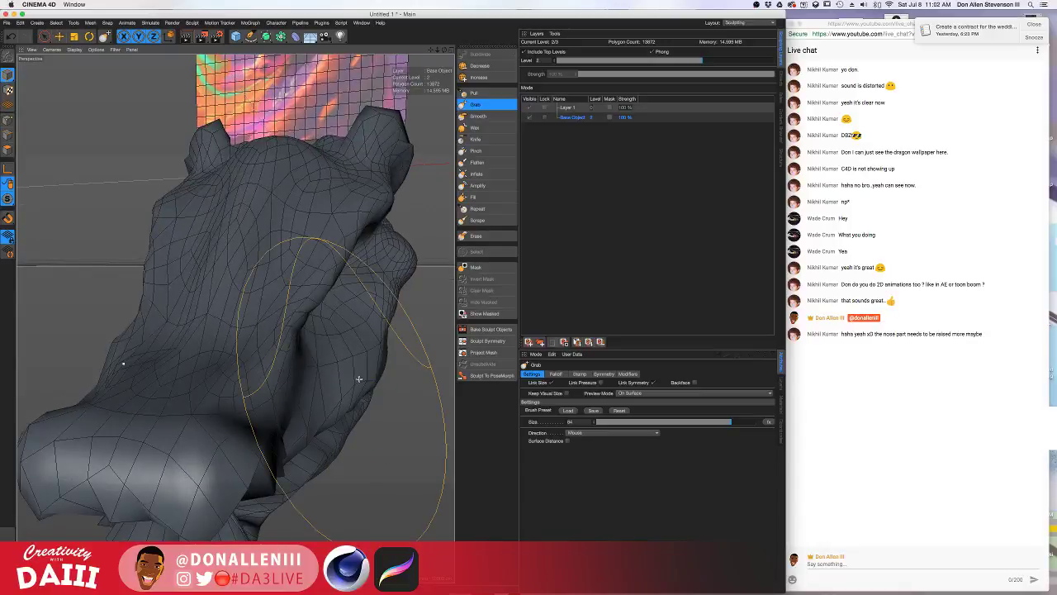
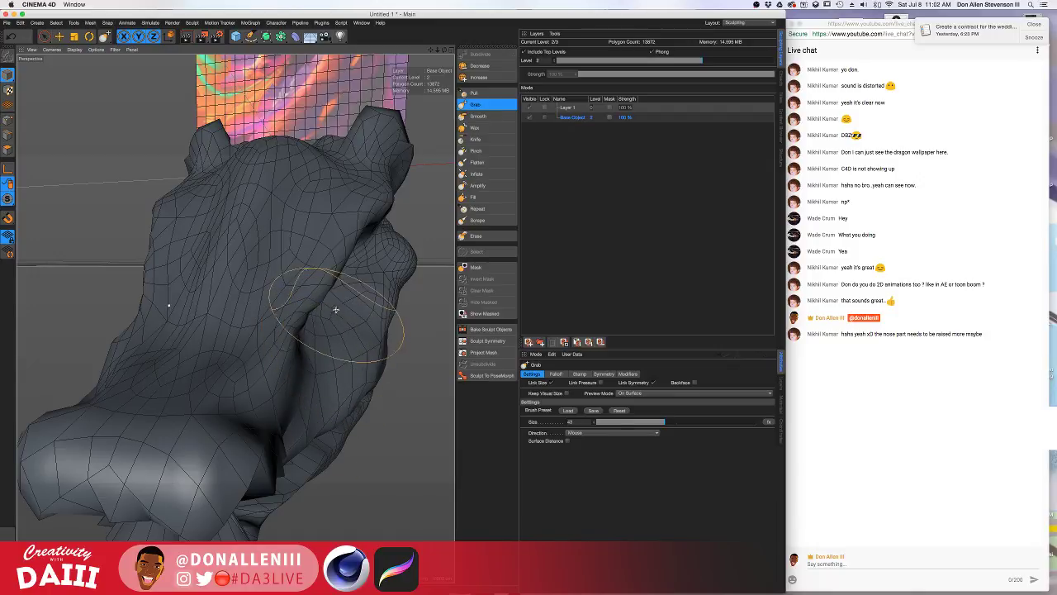
Set the Grab brush size to 43 and shape the bulge of the eye area beneath the brow ridge.
mouse_move(335, 310)
alt+mouse_down()
mouse_move(378, 270)
mouse_move(342, 264)
mouse_move(359, 293)
alt+mouse_up()
scroll(343, 266, up, 5)
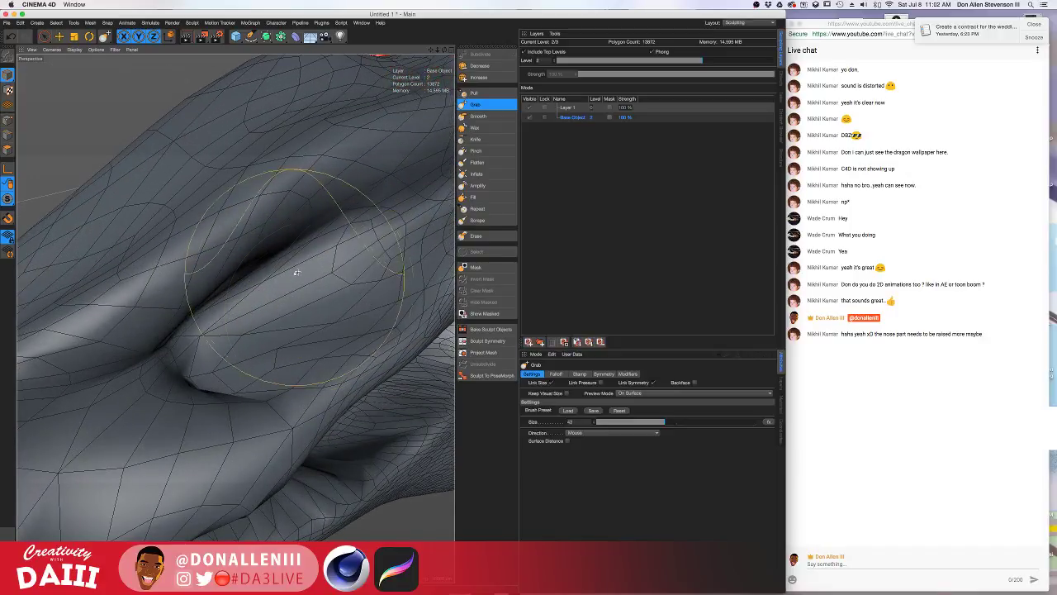
alt+drag(223, 330, 300, 352)
scroll(281, 346, down, 5)
alt+drag(235, 359, 222, 320)
scroll(243, 359, up, 4)
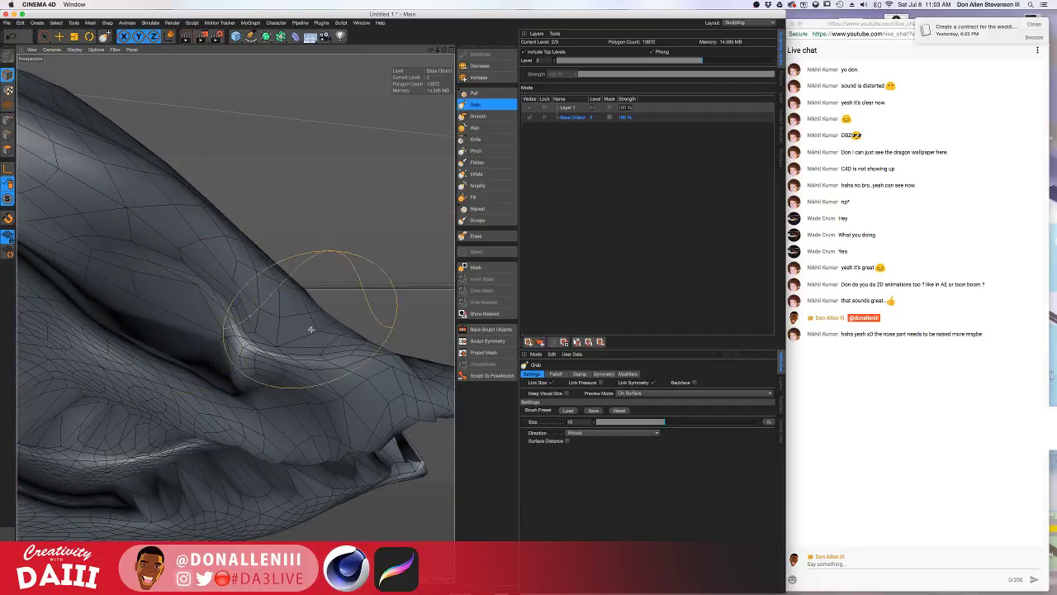
Refine the front crease and outline of the eye area beneath the brow with the Grab brush at size 43.
alt+drag(310, 330, 271, 322)
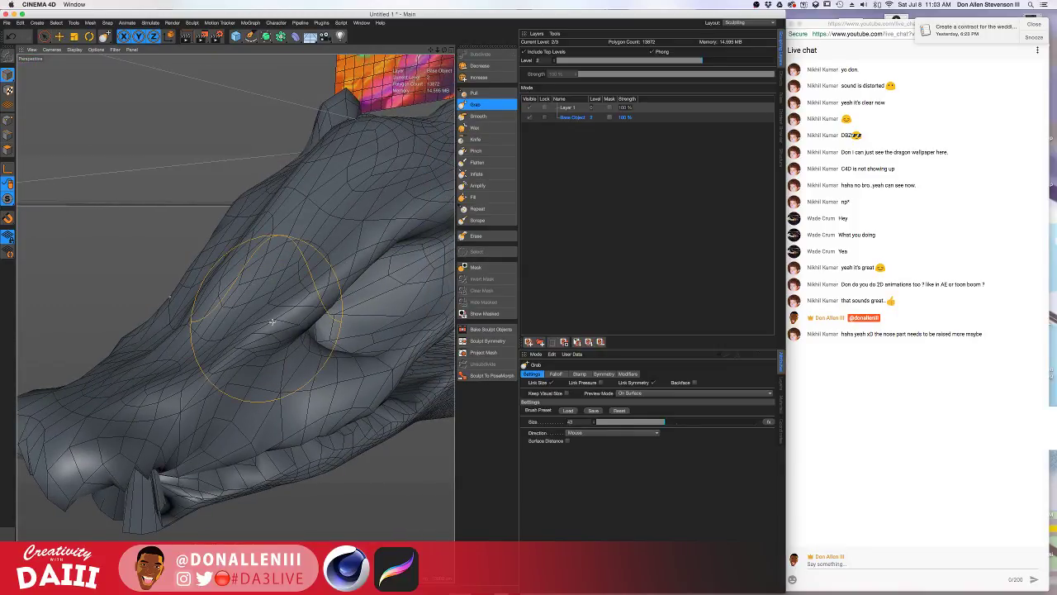
alt+drag(344, 288, 292, 283)
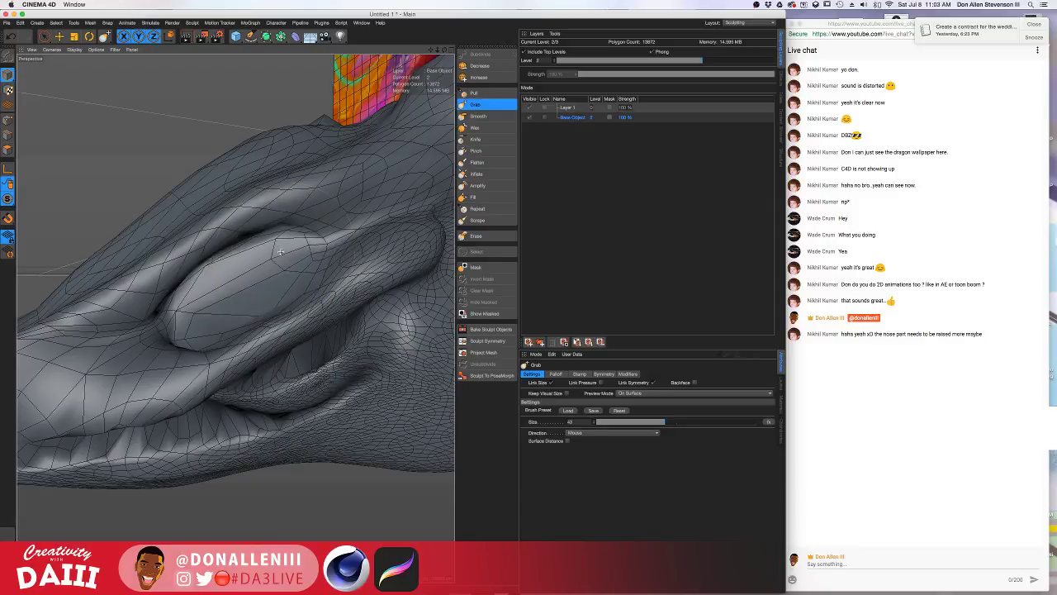
mouse_move(197, 303)
alt+mouse_down()
mouse_move(177, 313)
mouse_move(160, 300)
mouse_move(236, 313)
mouse_move(259, 288)
alt+mouse_up()
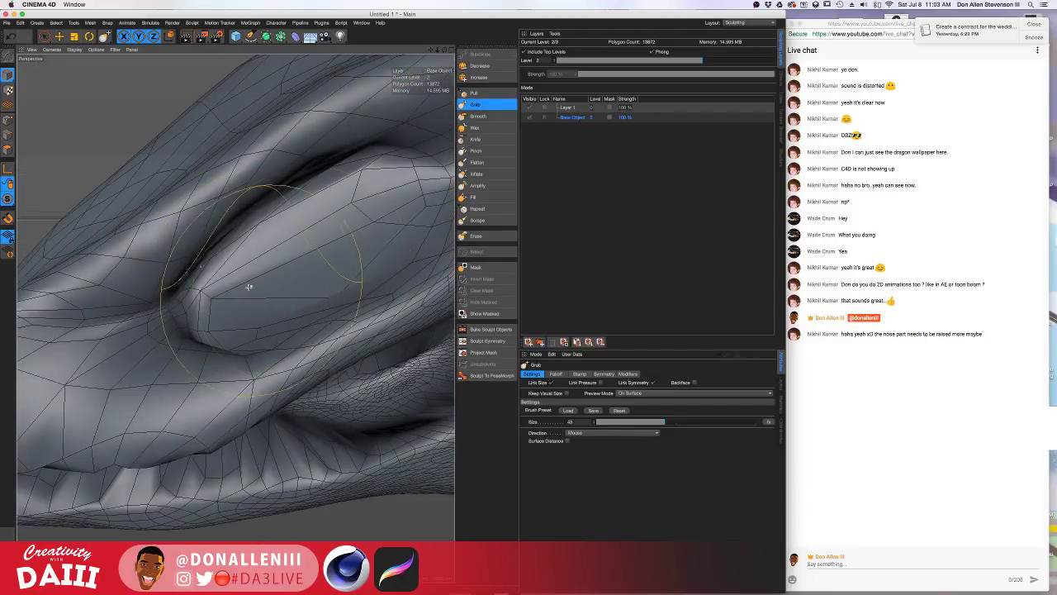
alt+drag(195, 288, 266, 307)
scroll(279, 297, down, 10)
scroll(312, 229, up, 4)
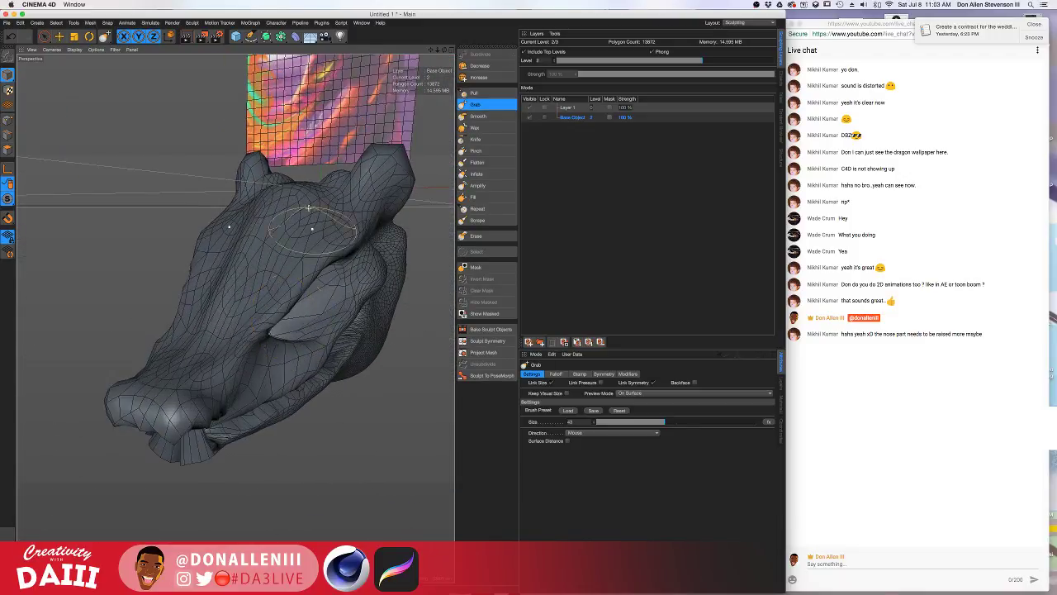
Examine the dragon's eye, snout, jaw and horns in the reference painting and compare them with the sculpted head.
scroll(321, 81, up, 6)
scroll(322, 81, up, 5)
alt+drag(321, 81, 285, 100)
scroll(281, 99, down, 5)
scroll(268, 108, up, 3)
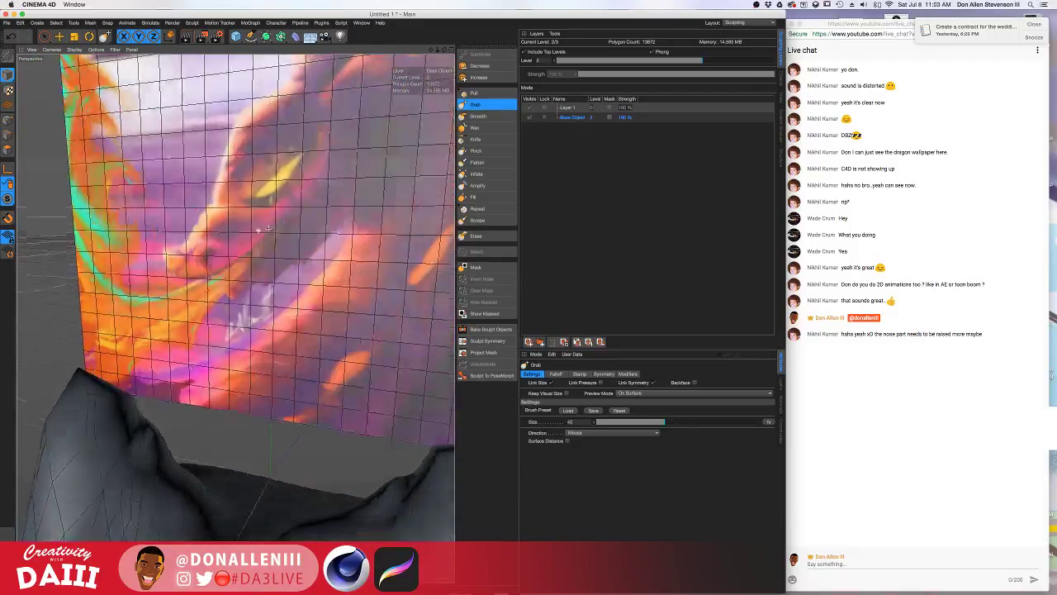
alt+drag(257, 230, 289, 195)
alt+middle_drag(290, 195, 320, 236)
scroll(321, 236, up, 5)
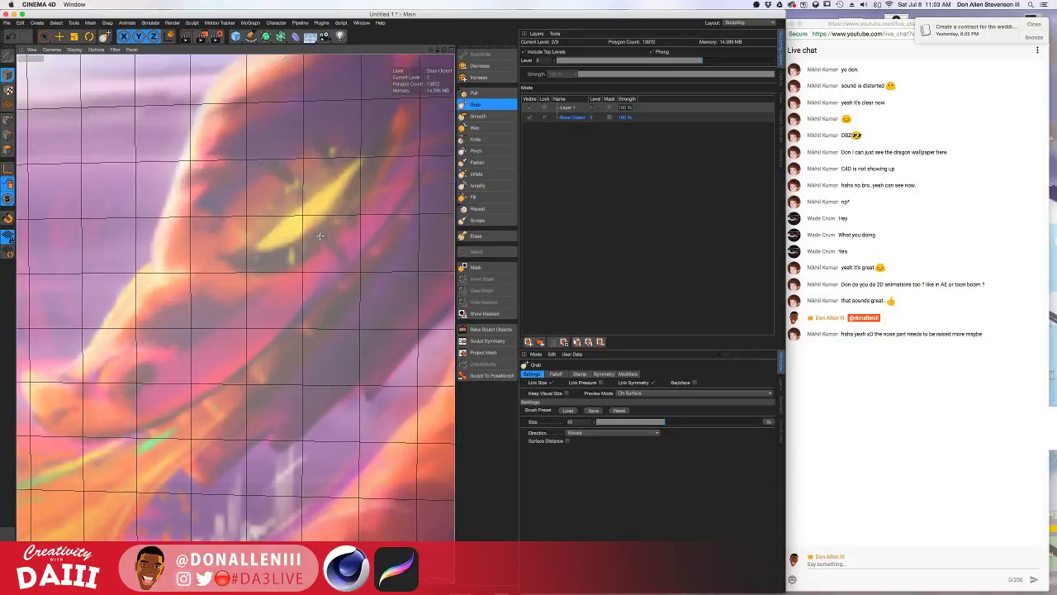
scroll(321, 238, down, 4)
alt+middle_drag(331, 468, 277, 315)
scroll(322, 349, down, 5)
alt+drag(277, 314, 216, 376)
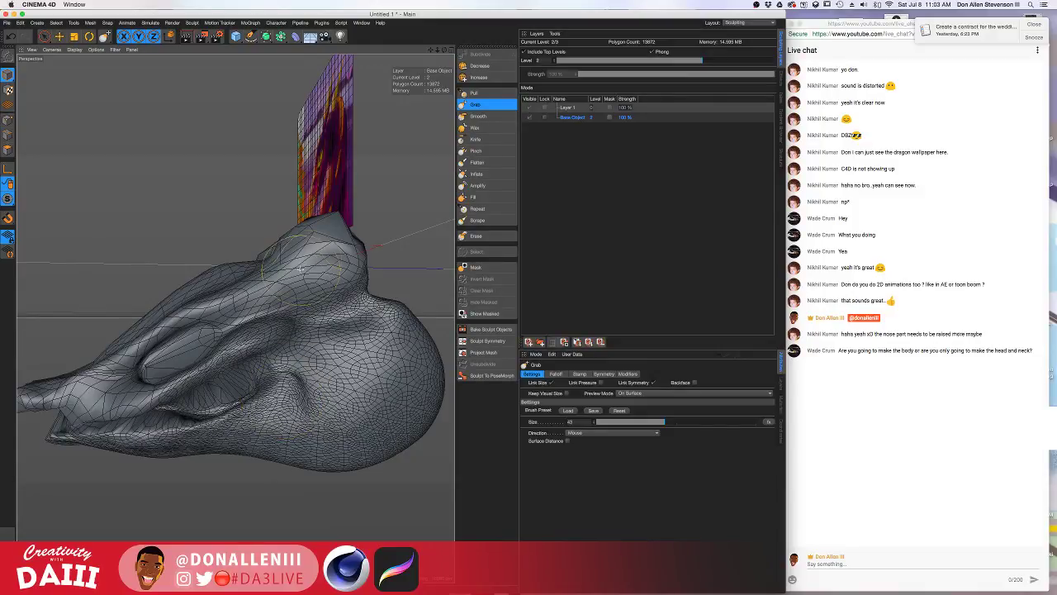
alt+drag(302, 195, 302, 251)
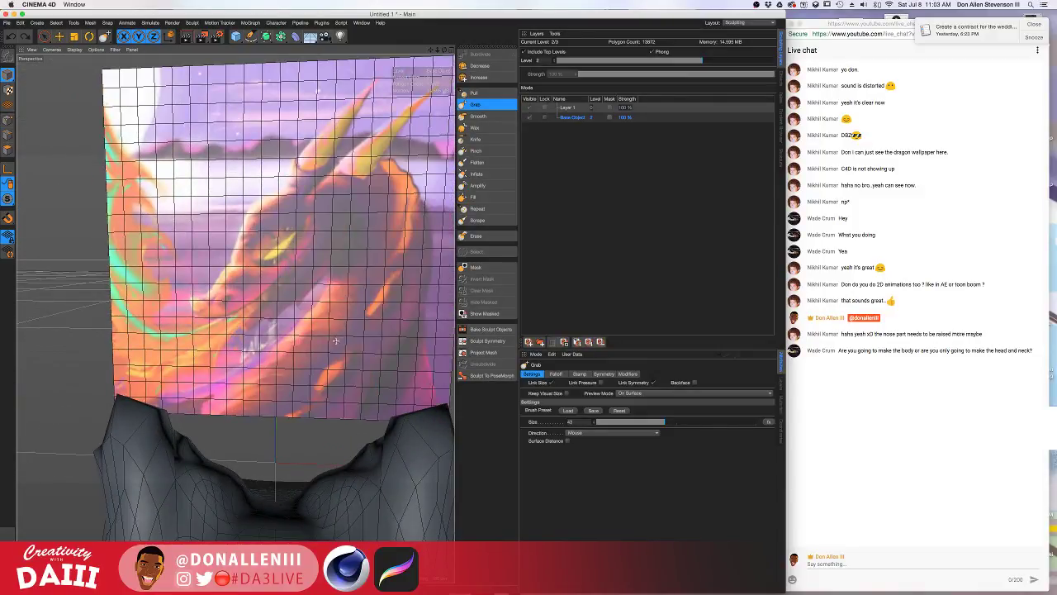
alt+drag(330, 342, 271, 320)
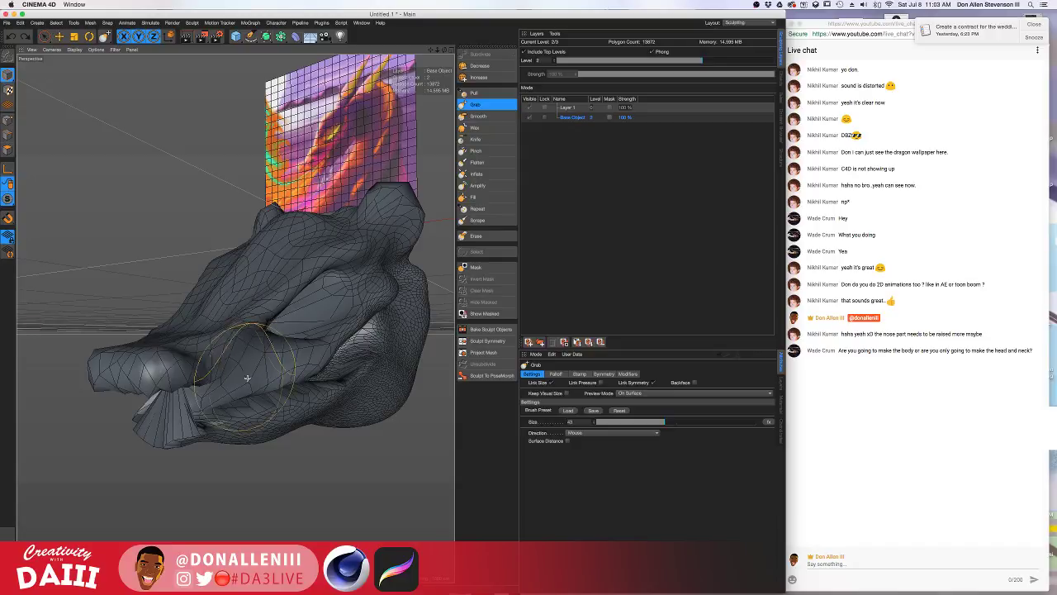
alt+drag(275, 374, 246, 375)
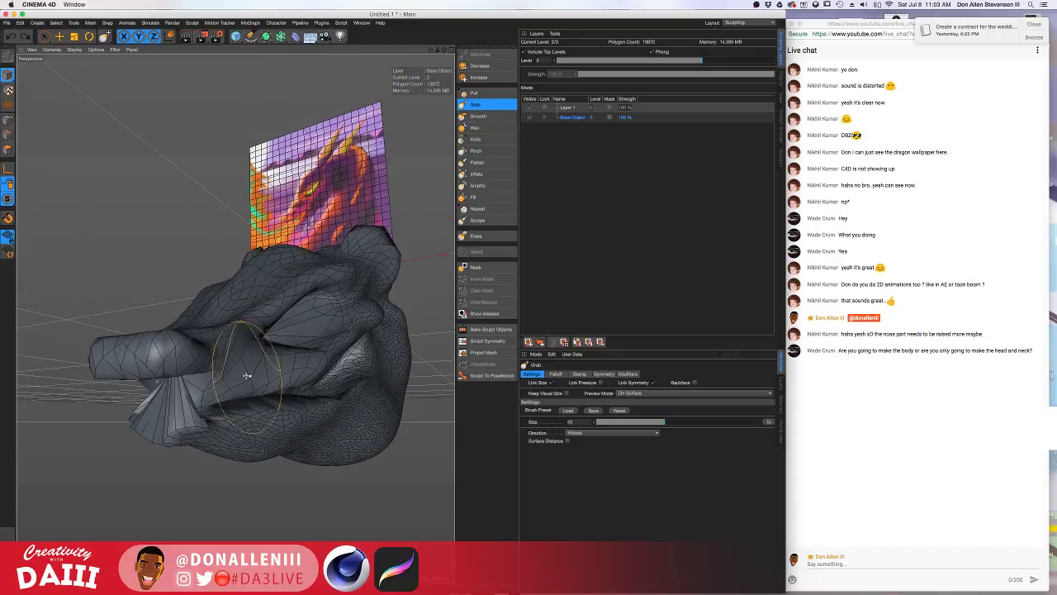
Examine the dragon head from the side, front and above, comparing its snout, cheeks and brows with the reference painting.
click(473, 93)
mouse_move(294, 437)
alt+mouse_down()
mouse_move(255, 389)
mouse_move(227, 394)
alt+mouse_up()
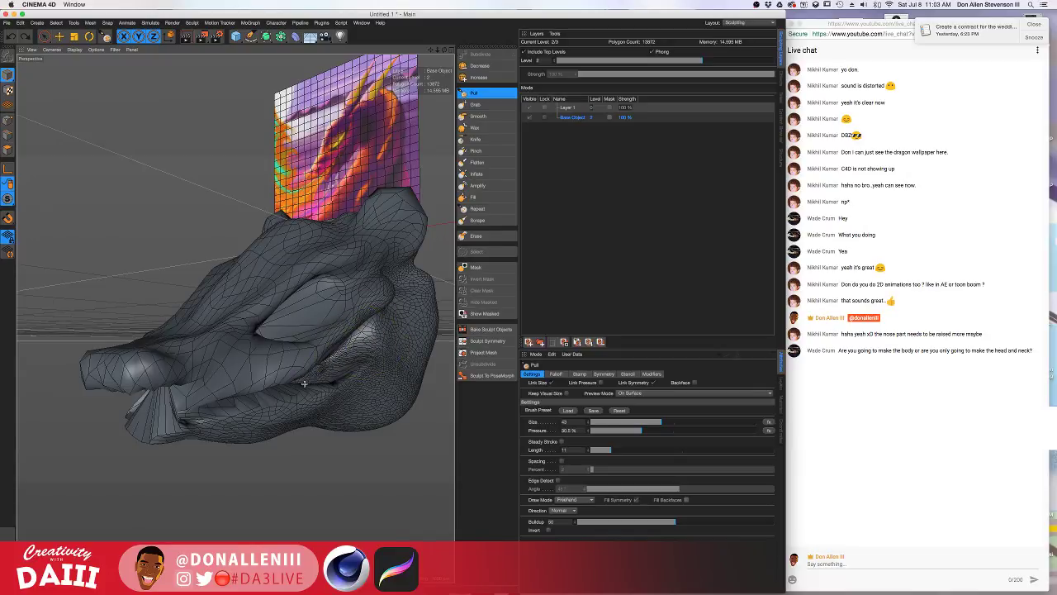
alt+drag(312, 391, 255, 399)
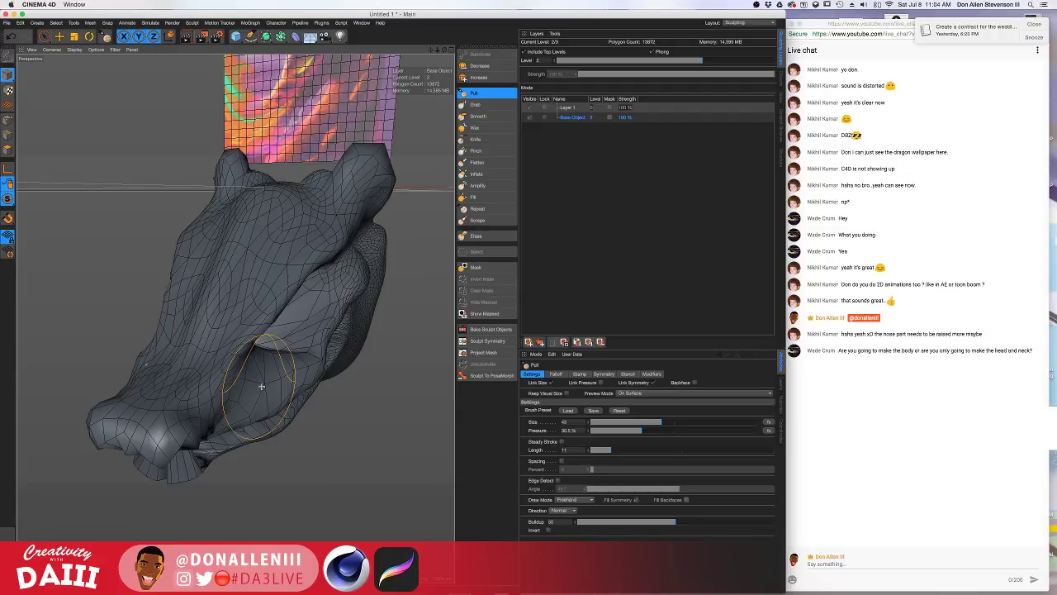
alt+drag(261, 386, 396, 400)
mouse_move(224, 387)
alt+mouse_down()
mouse_move(249, 366)
mouse_move(118, 361)
mouse_move(253, 382)
mouse_move(220, 354)
mouse_move(226, 311)
mouse_move(257, 365)
alt+mouse_up()
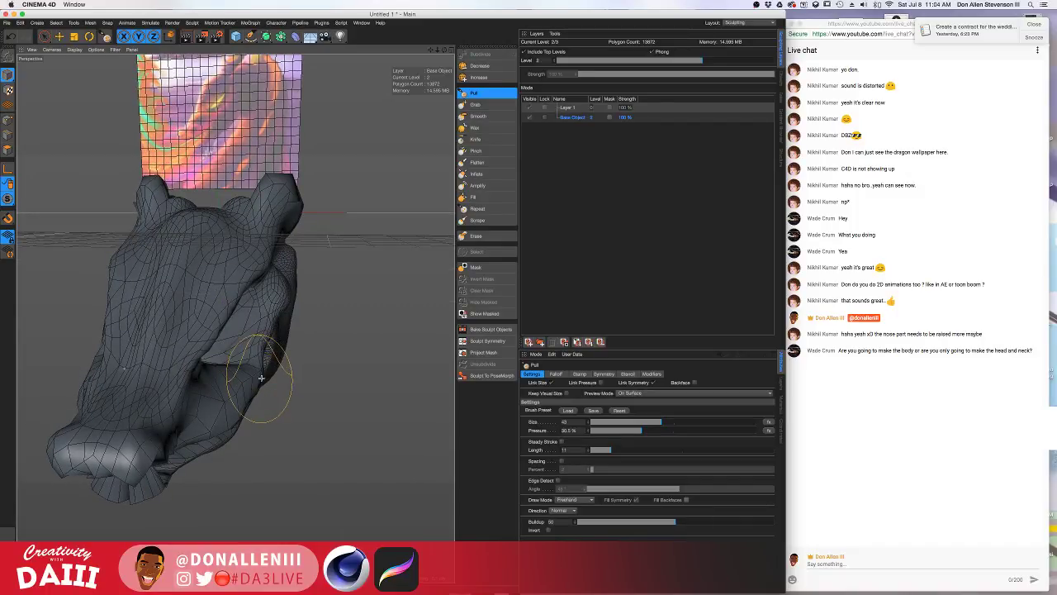
alt+drag(256, 366, 270, 289)
alt+drag(225, 181, 268, 353)
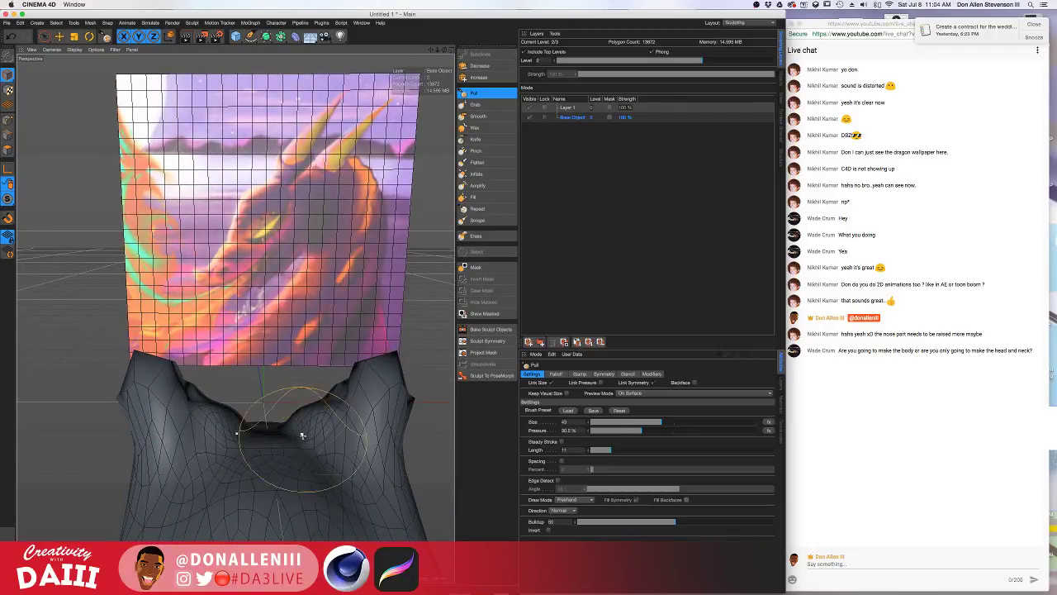
scroll(302, 473, down, 3)
alt+middle_drag(300, 472, 288, 217)
scroll(295, 240, down, 6)
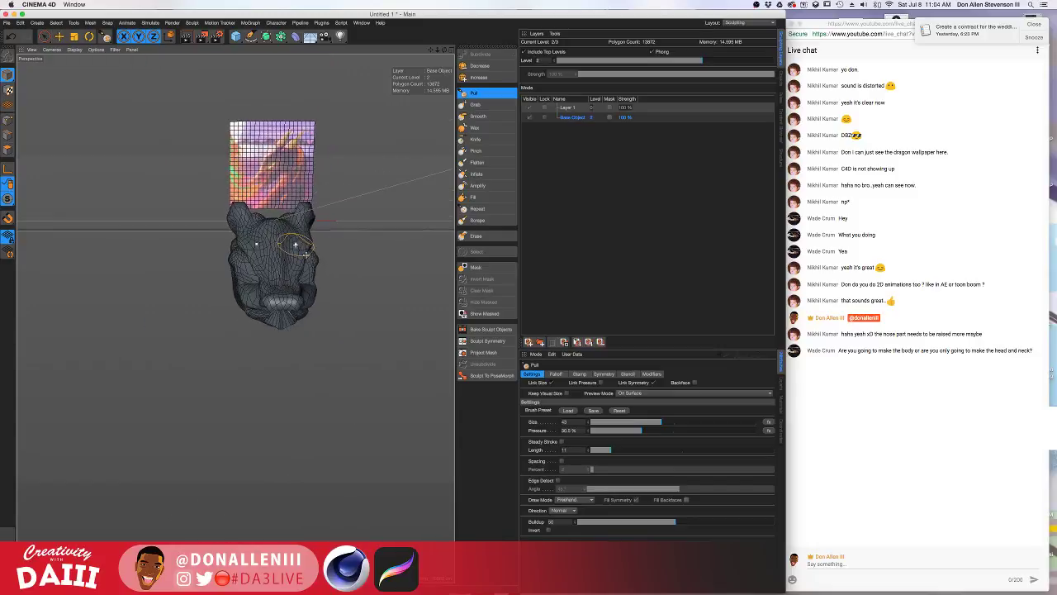
alt+drag(301, 250, 278, 245)
scroll(300, 252, up, 10)
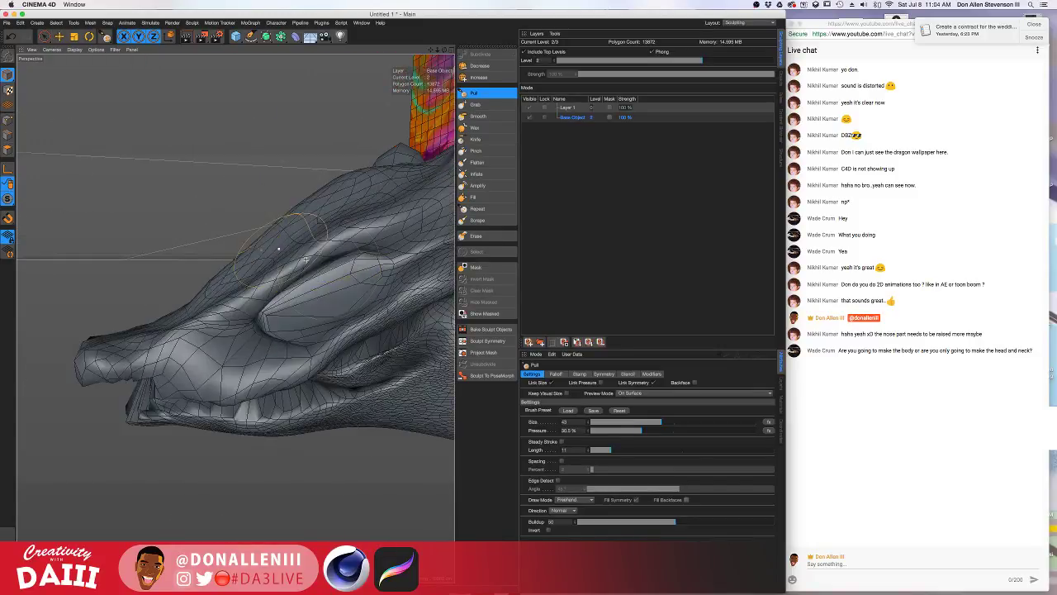
alt+middle_drag(279, 246, 209, 241)
mouse_move(209, 241)
alt+mouse_down()
mouse_move(262, 309)
mouse_move(231, 355)
mouse_move(236, 314)
mouse_move(338, 366)
alt+mouse_up()
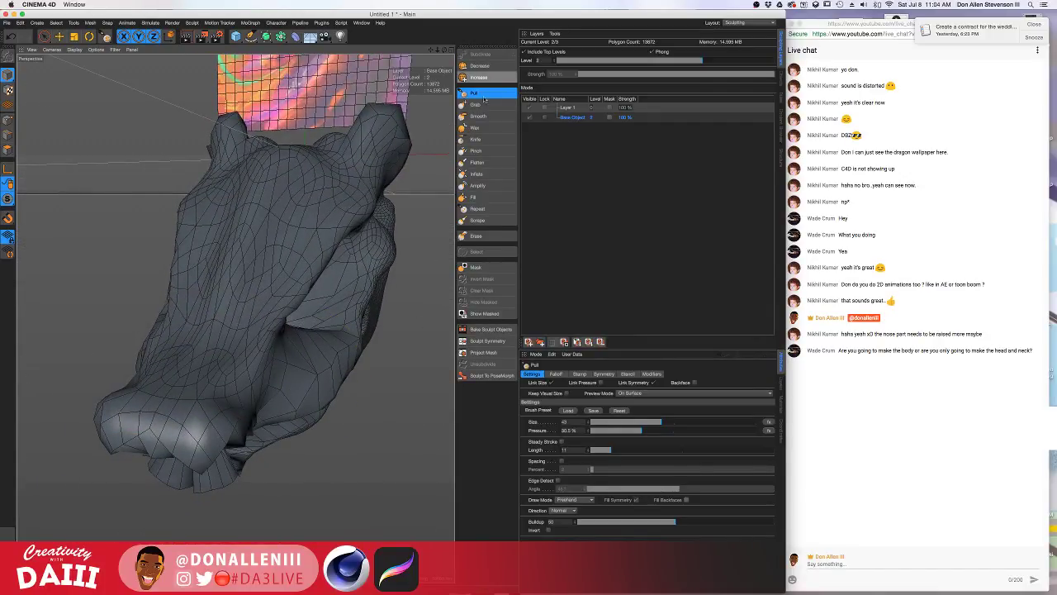
Set the Grab brush size to 100 and reshape the horn stub at the back of the head.
click(479, 104)
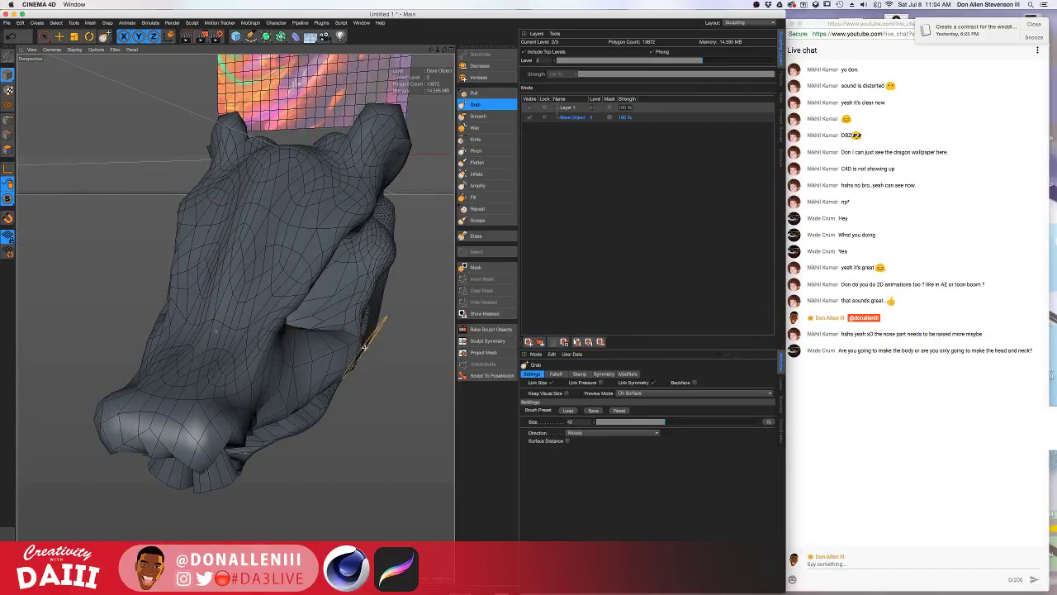
drag(698, 421, 762, 419)
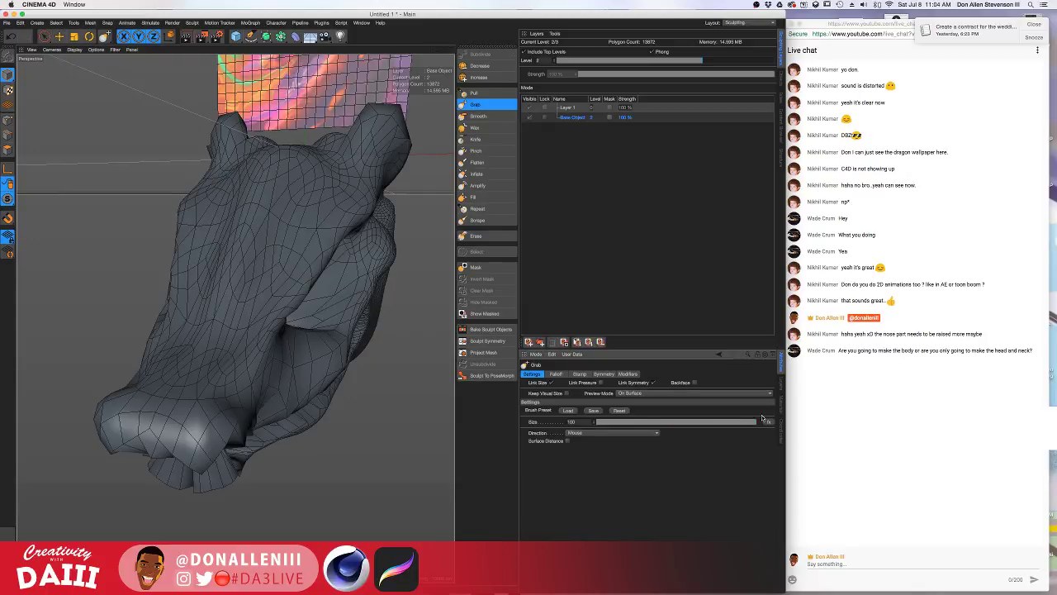
mouse_move(324, 367)
alt+mouse_down()
mouse_move(352, 270)
mouse_move(302, 393)
mouse_move(310, 376)
alt+mouse_up()
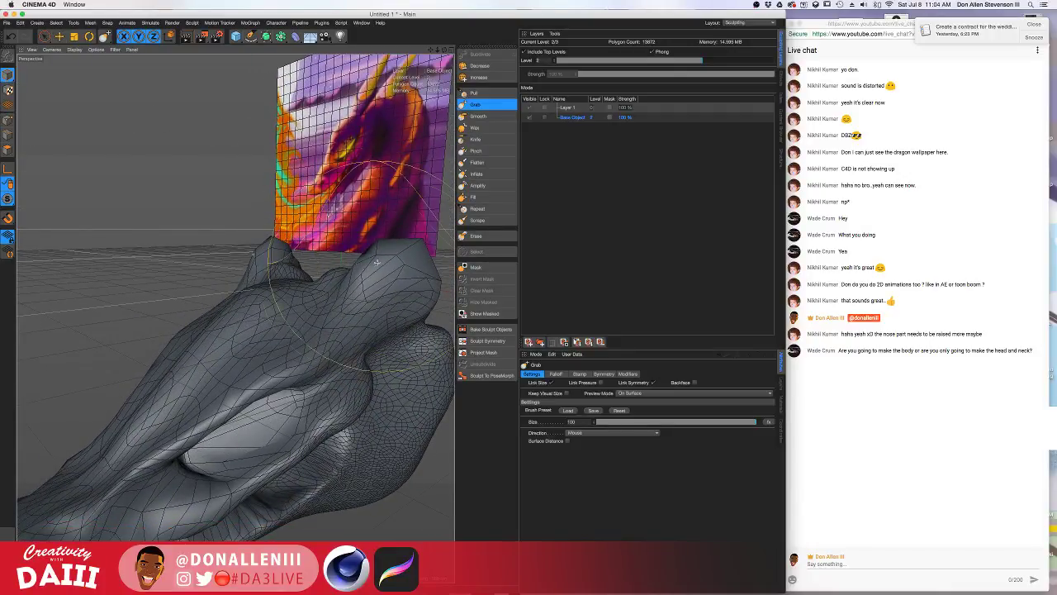
drag(377, 261, 387, 281)
alt+drag(292, 336, 330, 363)
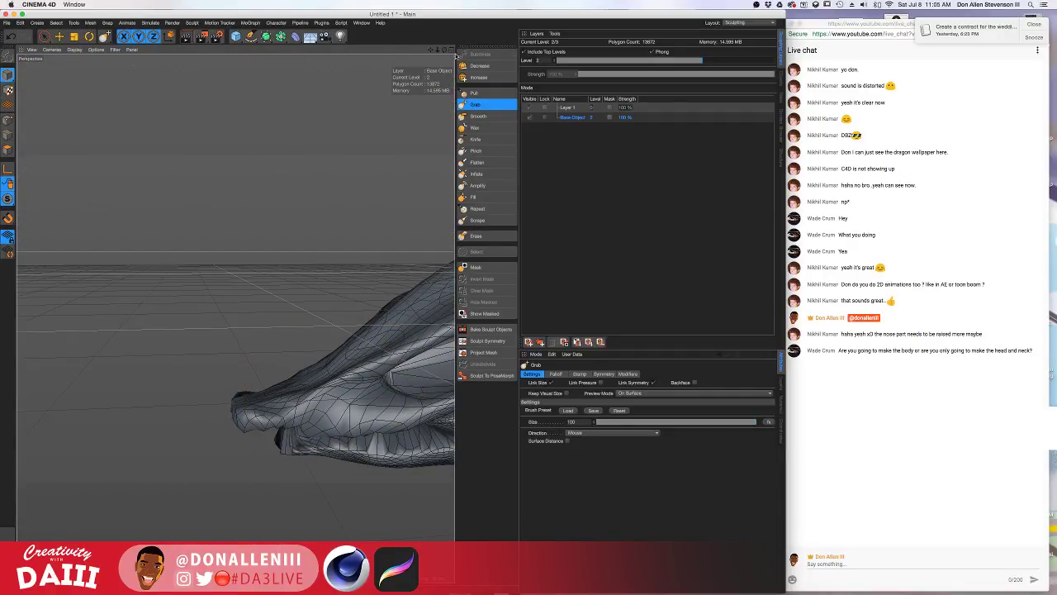
Show the head in a full-size top view and set its display to Gouraud Shading (Lines).
click(453, 51)
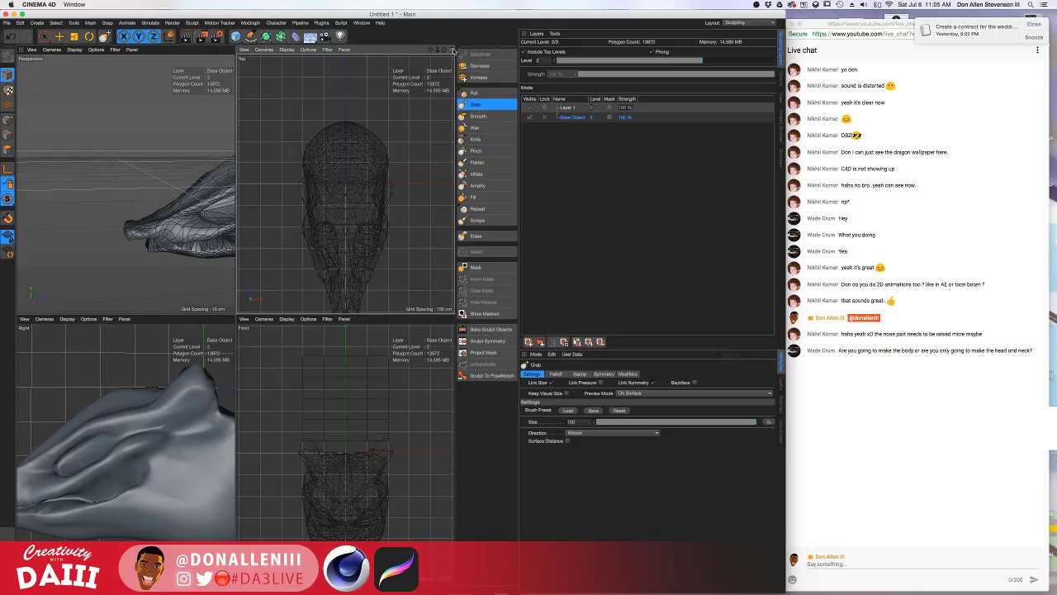
click(454, 51)
alt+middle_drag(200, 337, 223, 246)
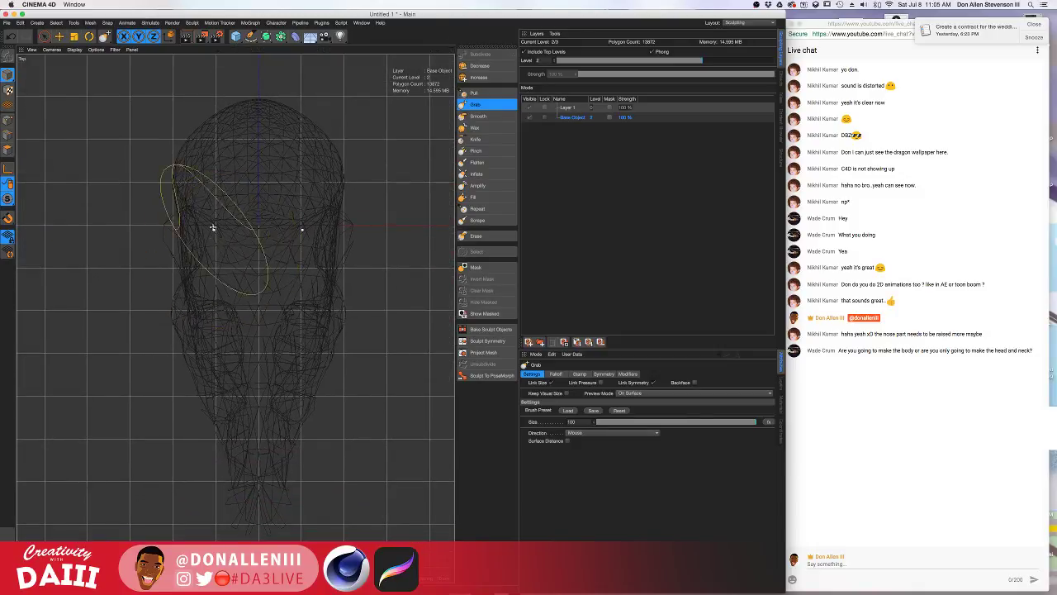
click(75, 50)
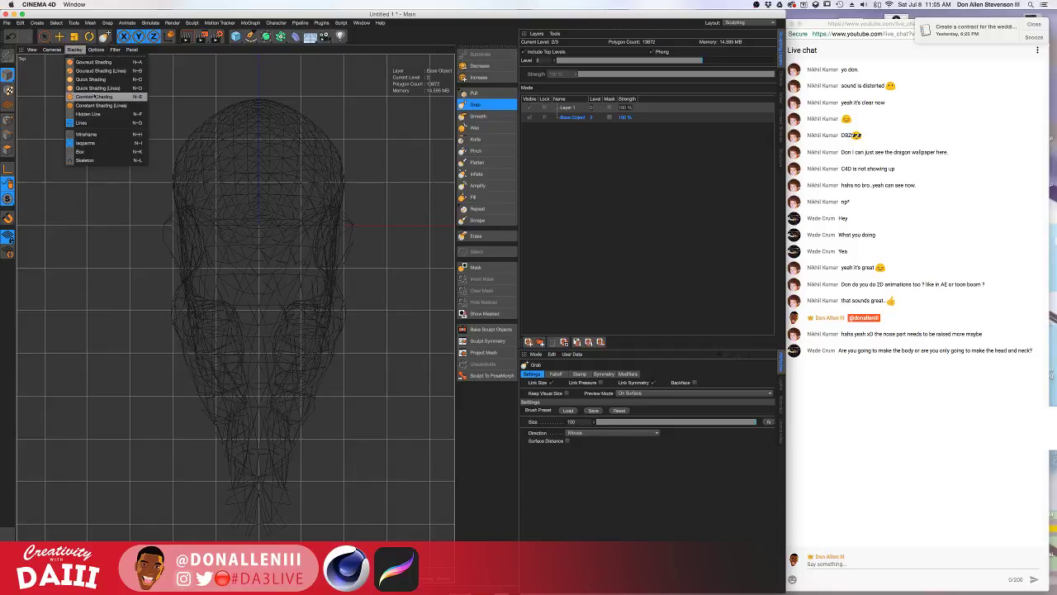
click(92, 72)
mouse_move(233, 232)
alt+mouse_down()
mouse_move(289, 202)
mouse_move(235, 205)
mouse_move(228, 230)
alt+mouse_up()
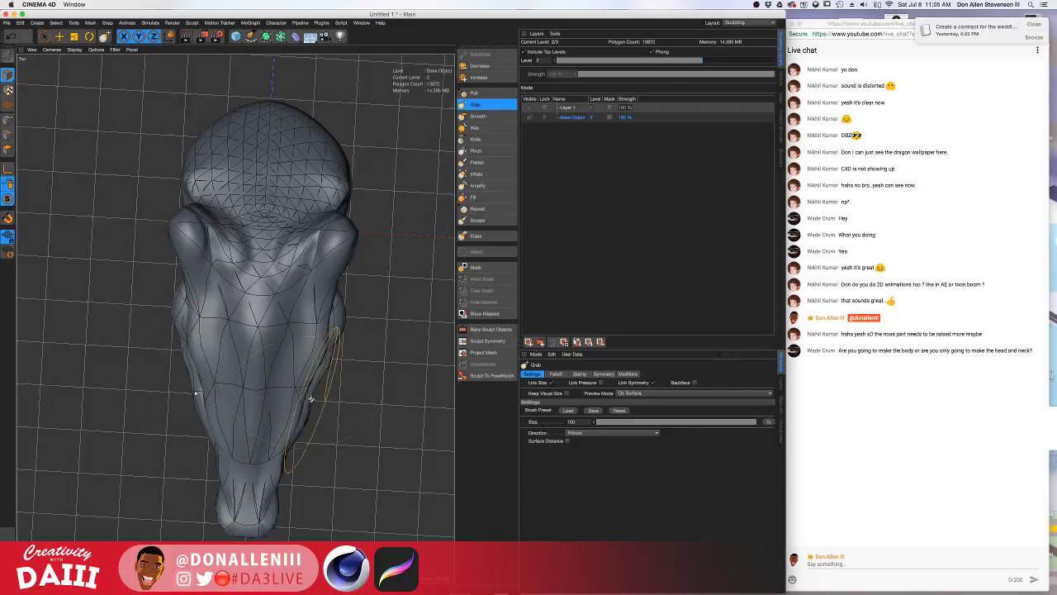
Widen the cheeks, lengthen the snout and adjust the brows and forehead from above with the Grab brush at size 100.
mouse_move(324, 363)
mouse_down()
mouse_move(323, 320)
mouse_move(350, 324)
mouse_up()
mouse_move(310, 381)
alt+mouse_down()
mouse_move(338, 377)
mouse_move(340, 355)
mouse_move(328, 350)
mouse_move(299, 378)
alt+mouse_up()
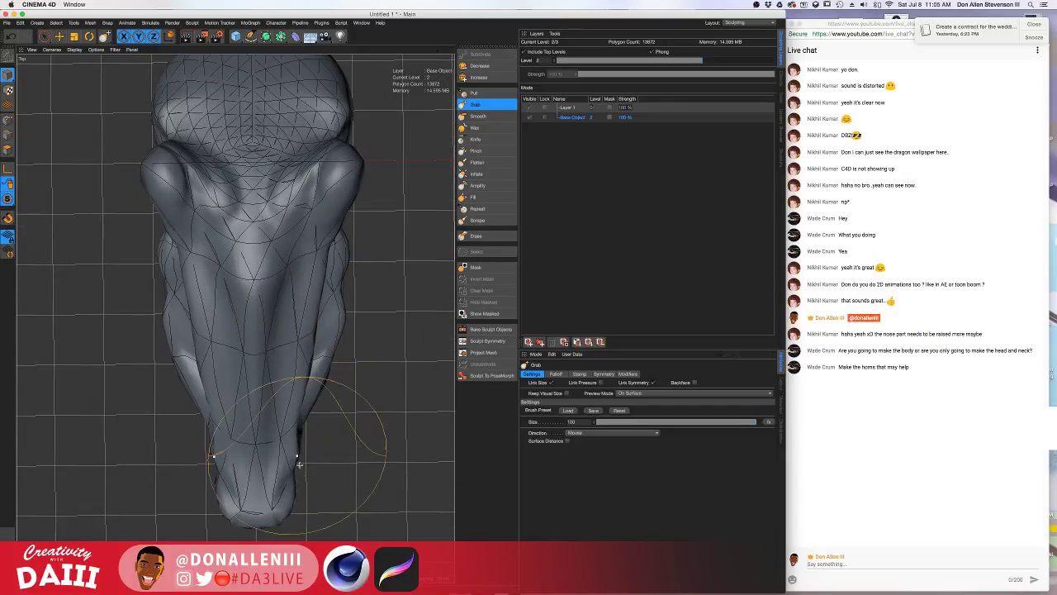
mouse_move(294, 450)
mouse_down()
mouse_move(300, 512)
mouse_move(290, 518)
mouse_up()
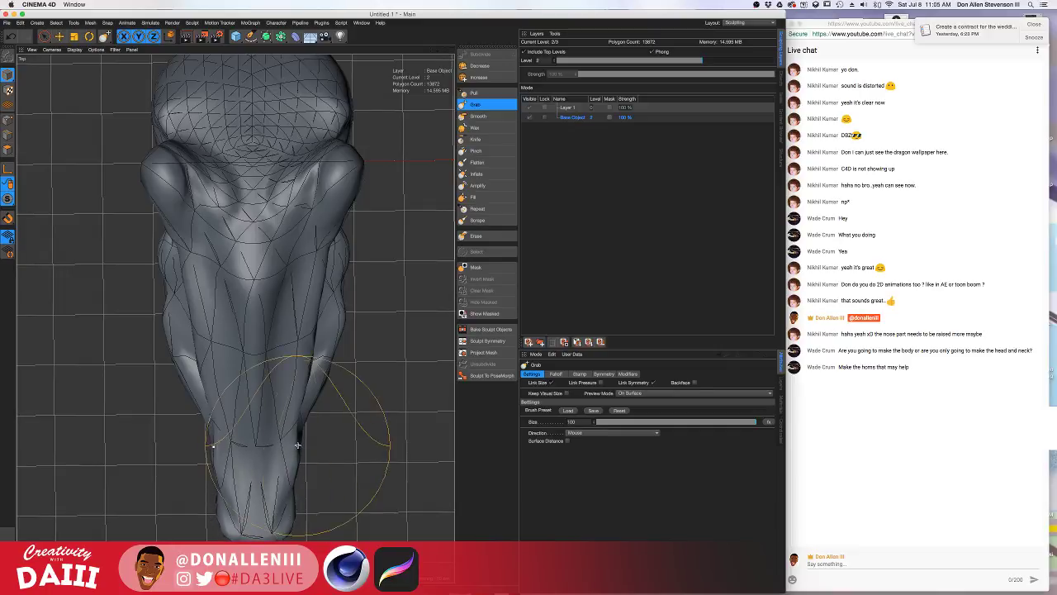
drag(297, 446, 298, 382)
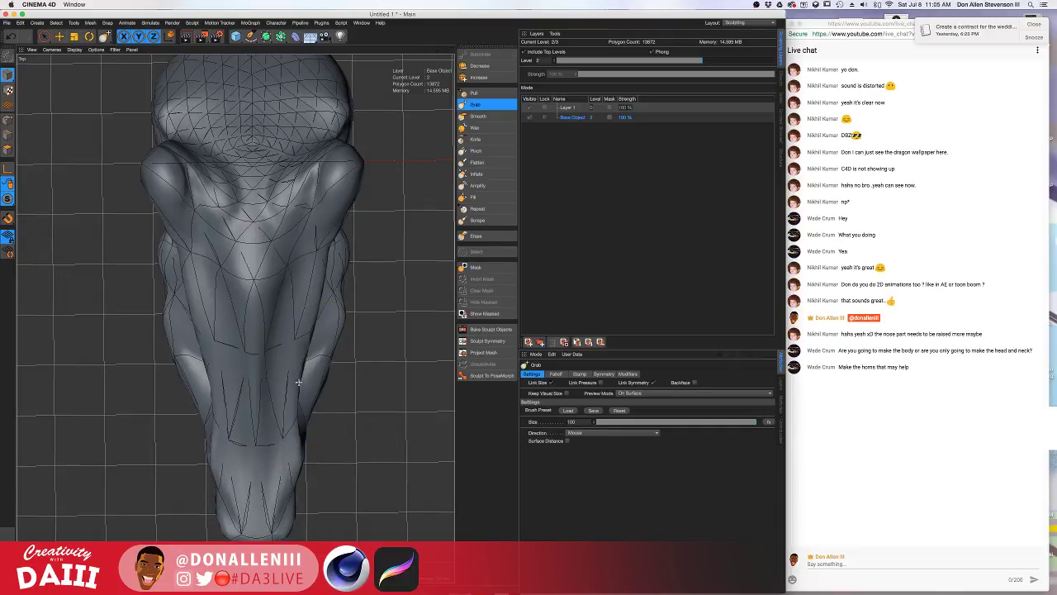
drag(307, 338, 312, 337)
drag(317, 283, 327, 276)
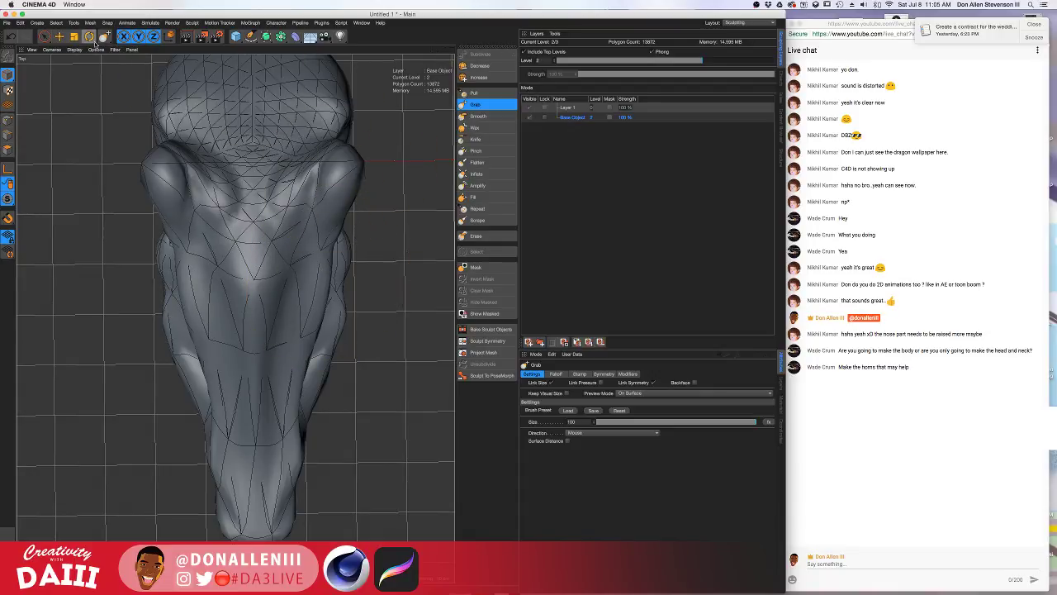
drag(345, 158, 344, 155)
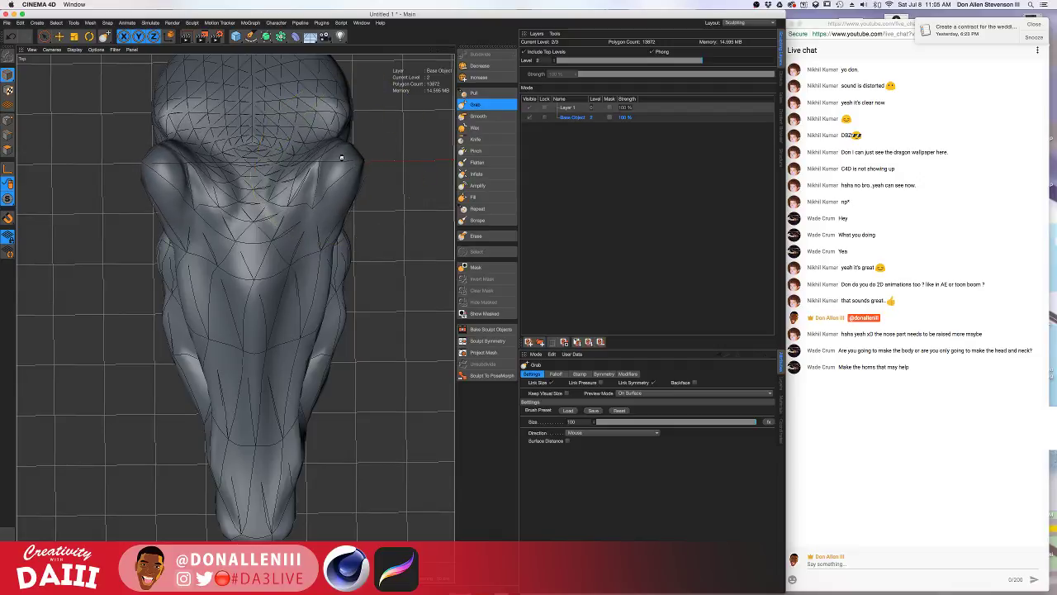
drag(276, 172, 264, 204)
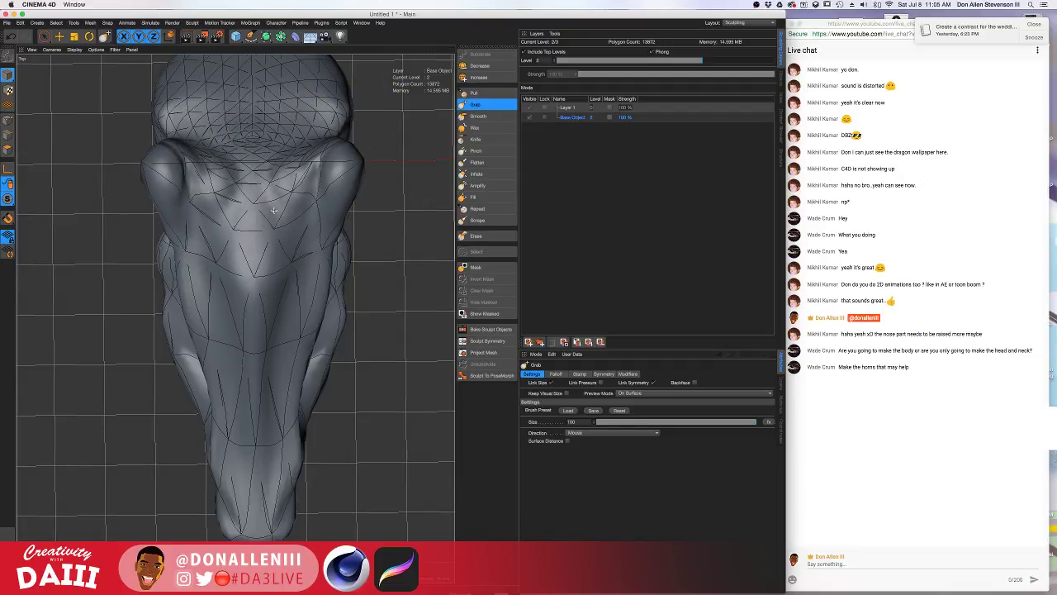
Refine the cheek outline and narrow and extend the snout tip from above with the Grab brush at size 100.
alt+middle_drag(321, 267, 332, 262)
alt+middle_drag(348, 300, 341, 271)
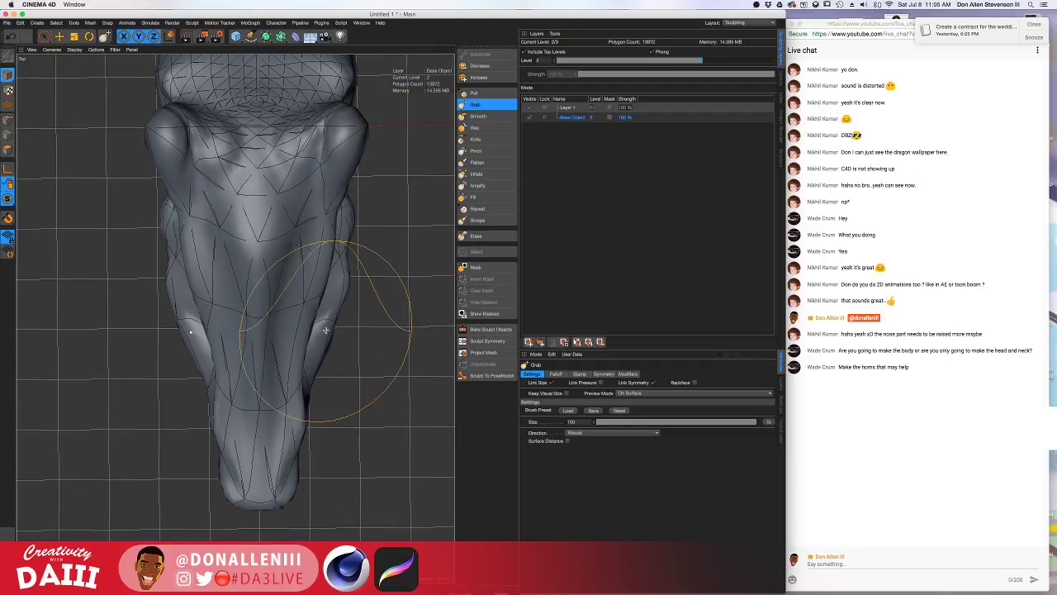
drag(320, 357, 325, 366)
drag(303, 439, 301, 439)
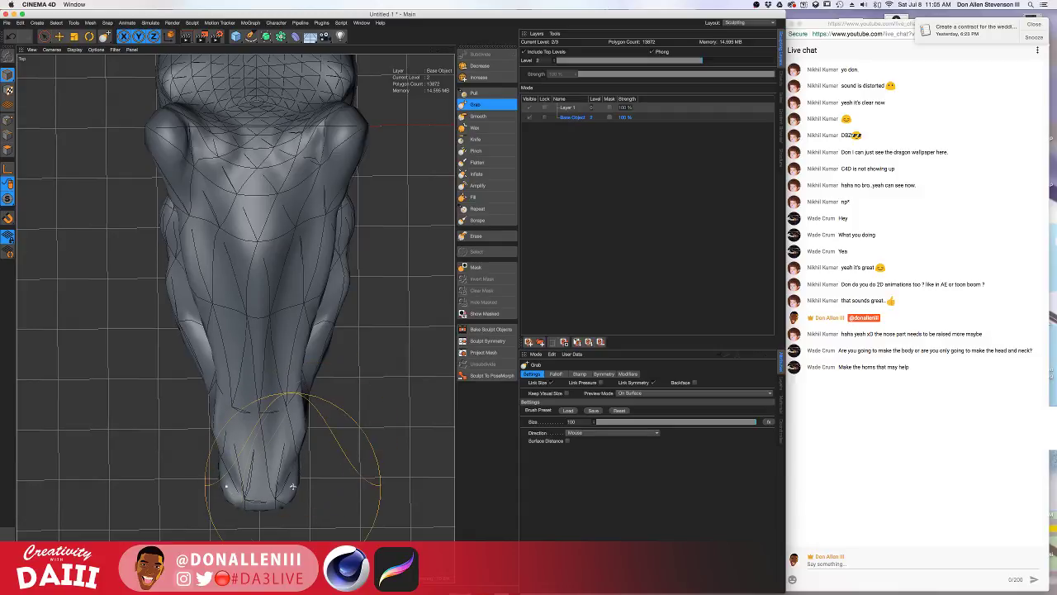
mouse_move(289, 485)
mouse_down()
mouse_move(301, 495)
mouse_move(292, 502)
mouse_up()
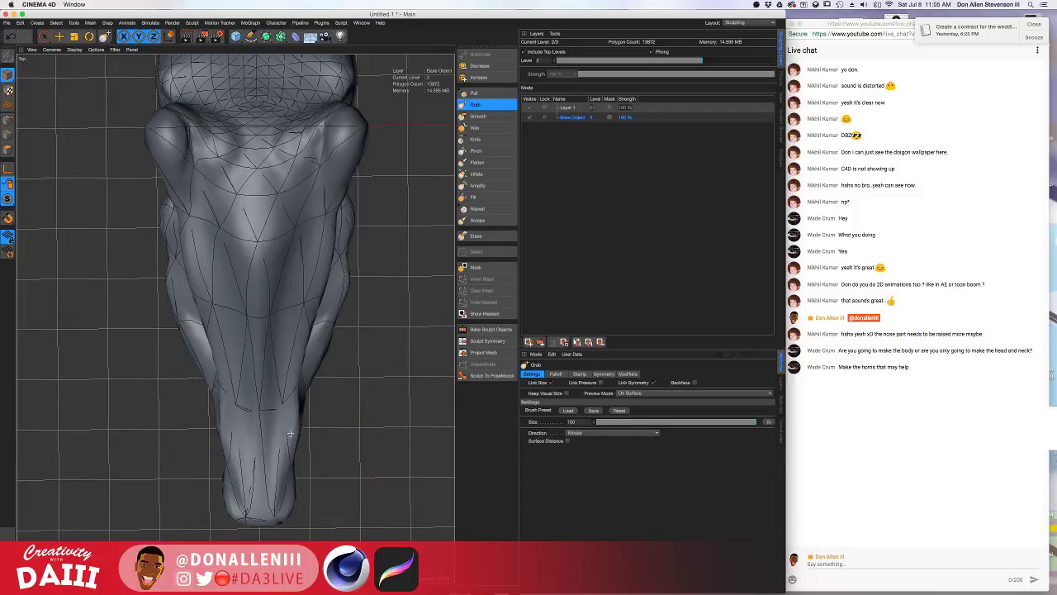
drag(294, 433, 293, 437)
alt+drag(292, 329, 294, 325)
mouse_move(307, 157)
alt+mouse_down()
mouse_move(318, 148)
mouse_move(306, 158)
alt+mouse_up()
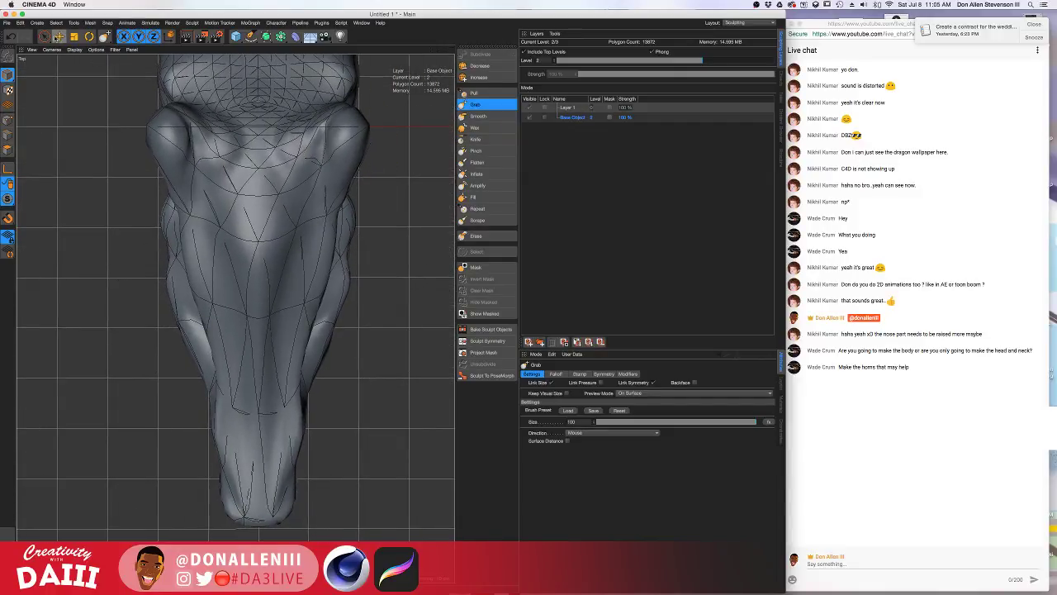
Return to a full-size perspective view showing the side of the dragon head.
click(452, 53)
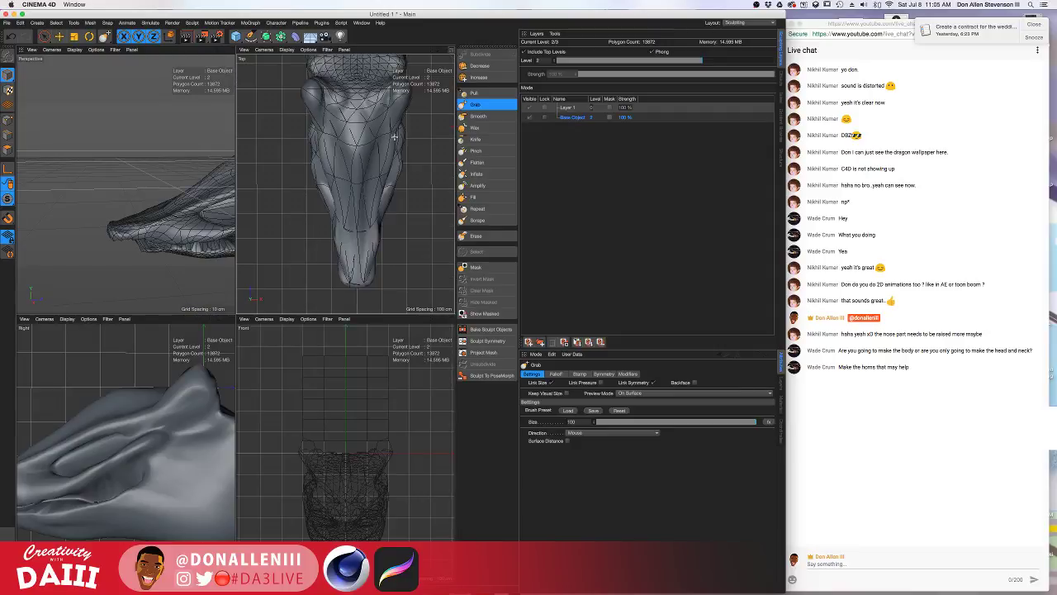
alt+drag(179, 184, 135, 161)
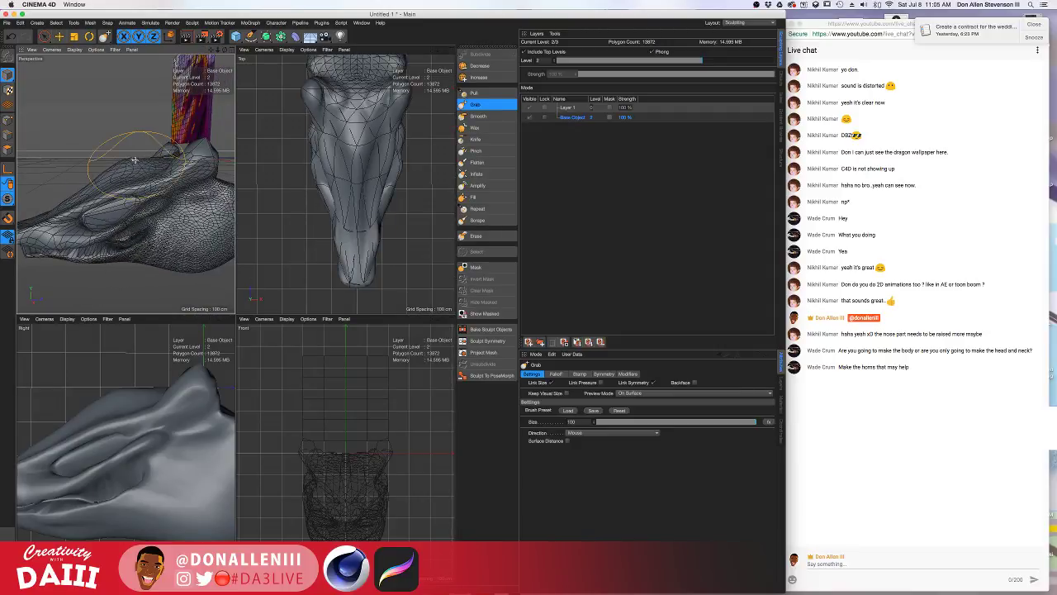
click(231, 52)
mouse_move(177, 320)
alt+mouse_down()
mouse_move(273, 338)
mouse_move(214, 350)
mouse_move(347, 295)
mouse_move(361, 269)
mouse_move(361, 282)
mouse_move(202, 340)
mouse_move(182, 360)
mouse_move(96, 361)
mouse_move(191, 374)
mouse_move(214, 364)
mouse_move(236, 322)
mouse_move(354, 295)
mouse_move(252, 380)
mouse_move(264, 402)
mouse_move(231, 316)
mouse_move(281, 348)
mouse_move(220, 342)
mouse_move(272, 369)
mouse_move(323, 372)
mouse_move(314, 384)
mouse_move(285, 378)
mouse_move(262, 364)
mouse_move(283, 354)
mouse_move(301, 360)
mouse_move(274, 355)
mouse_move(289, 389)
mouse_move(259, 387)
mouse_move(279, 385)
mouse_move(251, 357)
mouse_move(293, 324)
mouse_move(330, 355)
mouse_move(330, 389)
mouse_move(273, 343)
mouse_move(308, 311)
mouse_move(323, 320)
alt+mouse_up()
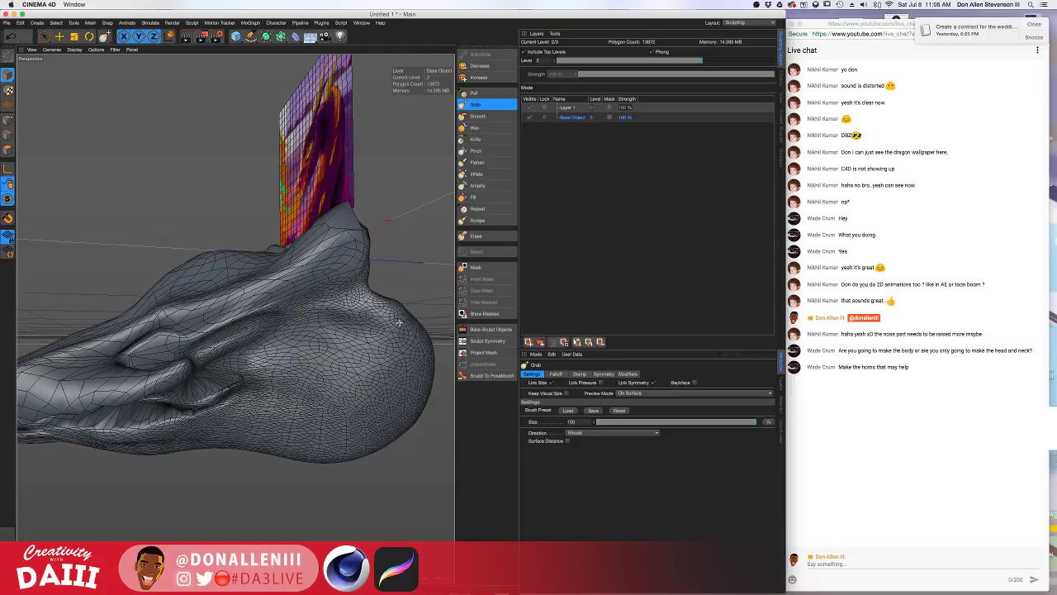
Reshape the back of the skull, the forehead and the snout bridge with the Grab brush, reducing its size to 91.
alt+drag(368, 284, 322, 307)
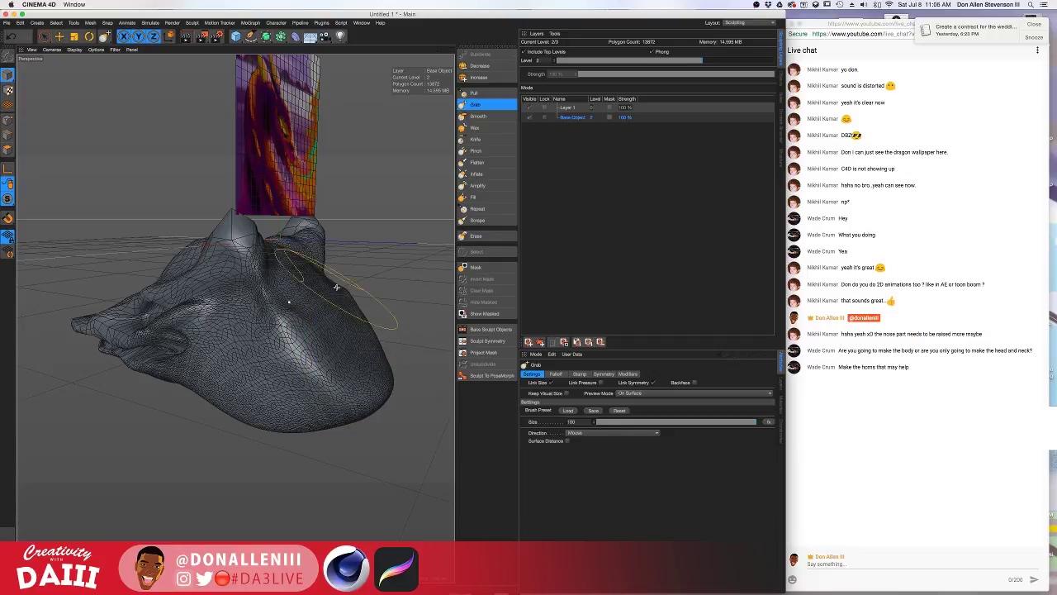
mouse_move(343, 298)
alt+mouse_down()
mouse_move(294, 357)
mouse_move(331, 345)
alt+mouse_up()
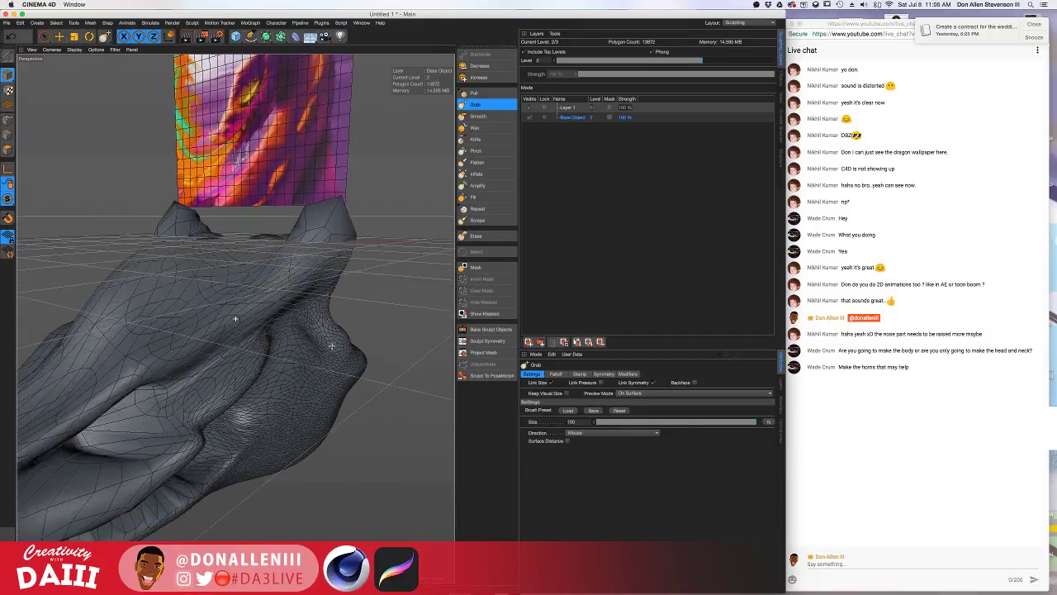
alt+drag(179, 296, 289, 297)
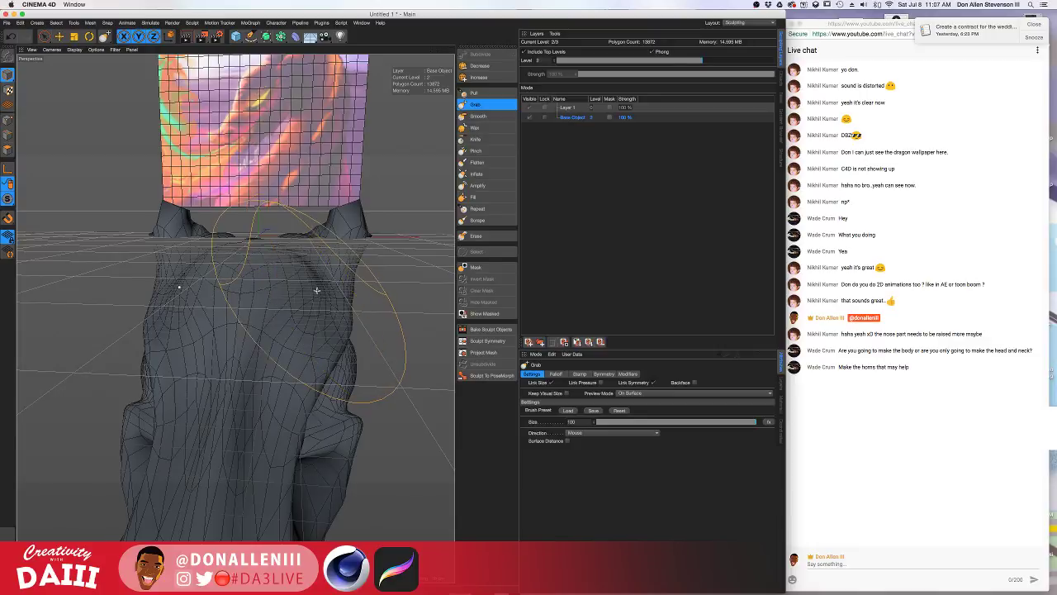
alt+drag(316, 289, 320, 279)
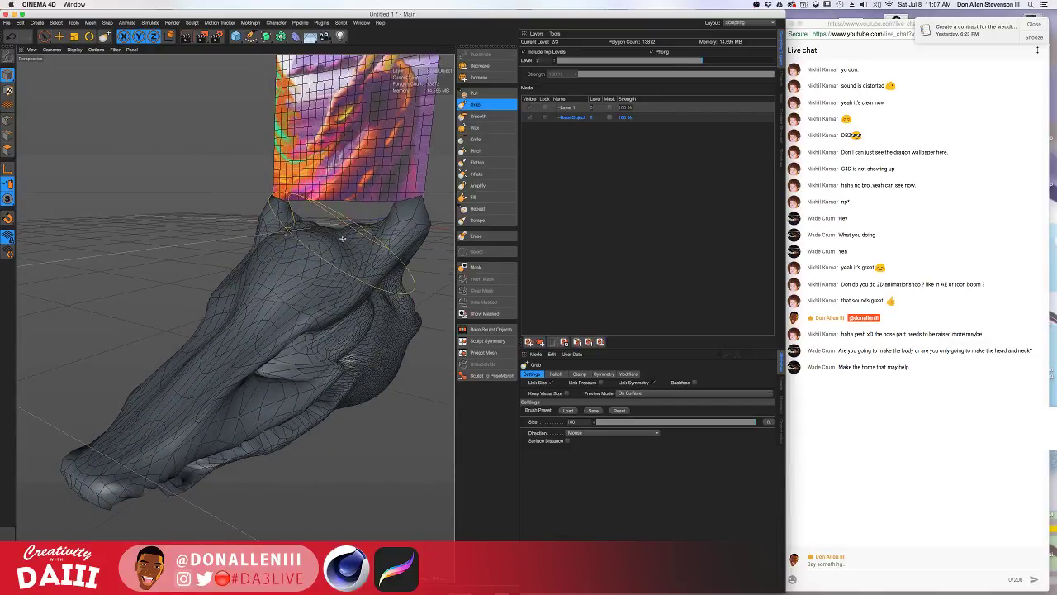
mouse_move(352, 230)
alt+mouse_down()
mouse_move(250, 300)
mouse_move(312, 312)
mouse_move(382, 305)
mouse_move(154, 314)
mouse_move(223, 318)
alt+mouse_up()
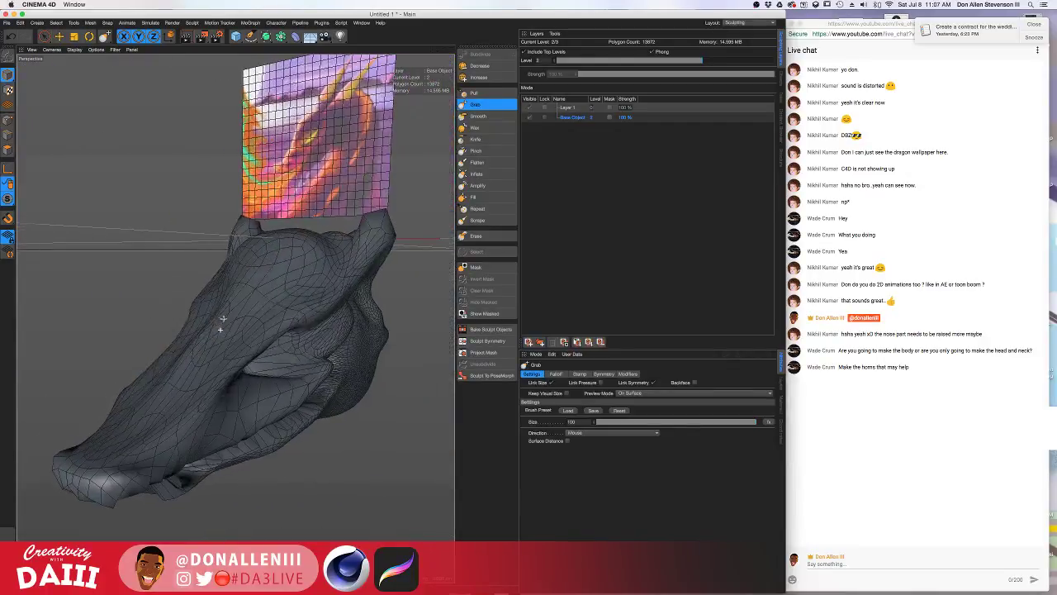
mouse_move(286, 338)
alt+mouse_down()
mouse_move(378, 343)
mouse_move(272, 351)
alt+mouse_up()
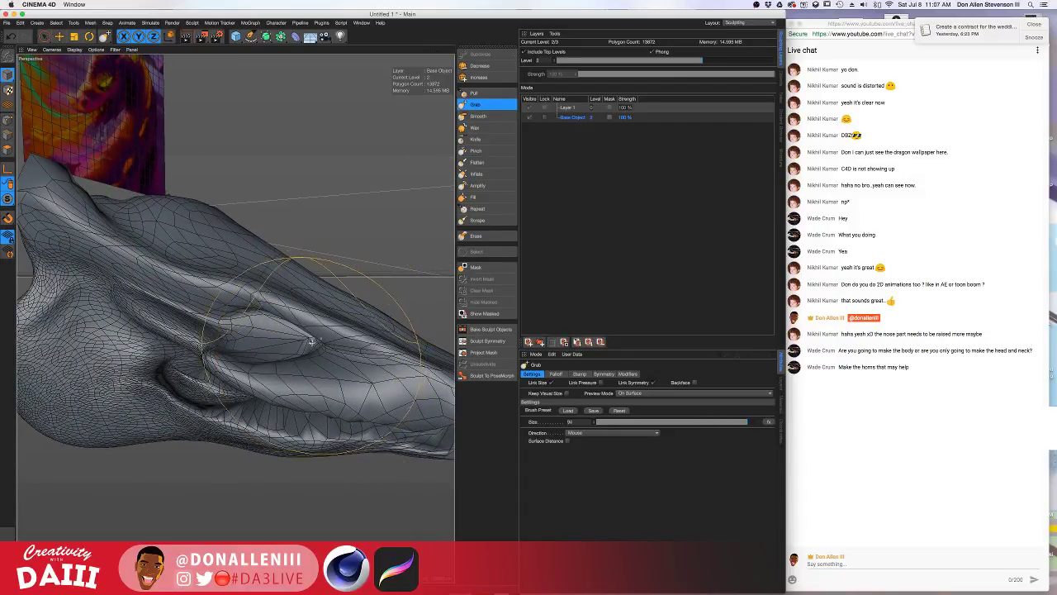
alt+drag(323, 342, 269, 295)
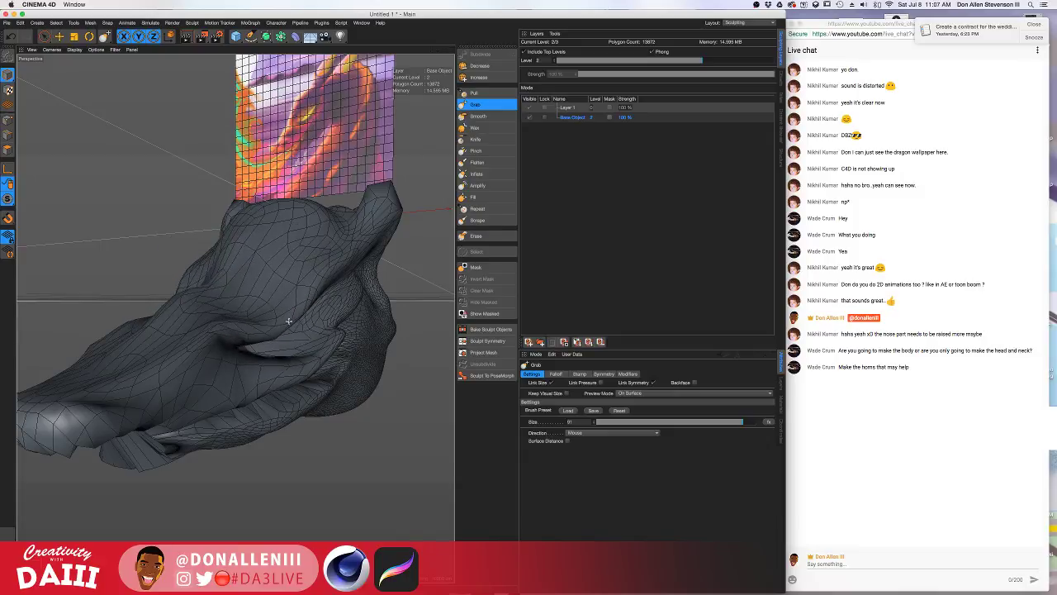
Inspect the dragon head's eye area, mouth line, jaw and snout from several angles.
alt+drag(286, 283, 278, 309)
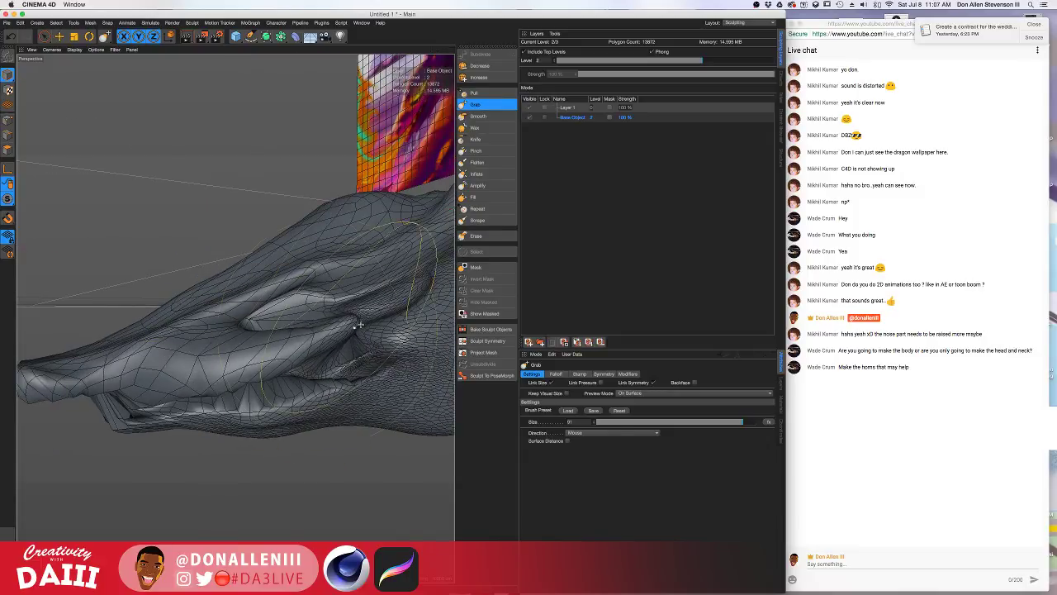
alt+drag(393, 337, 358, 324)
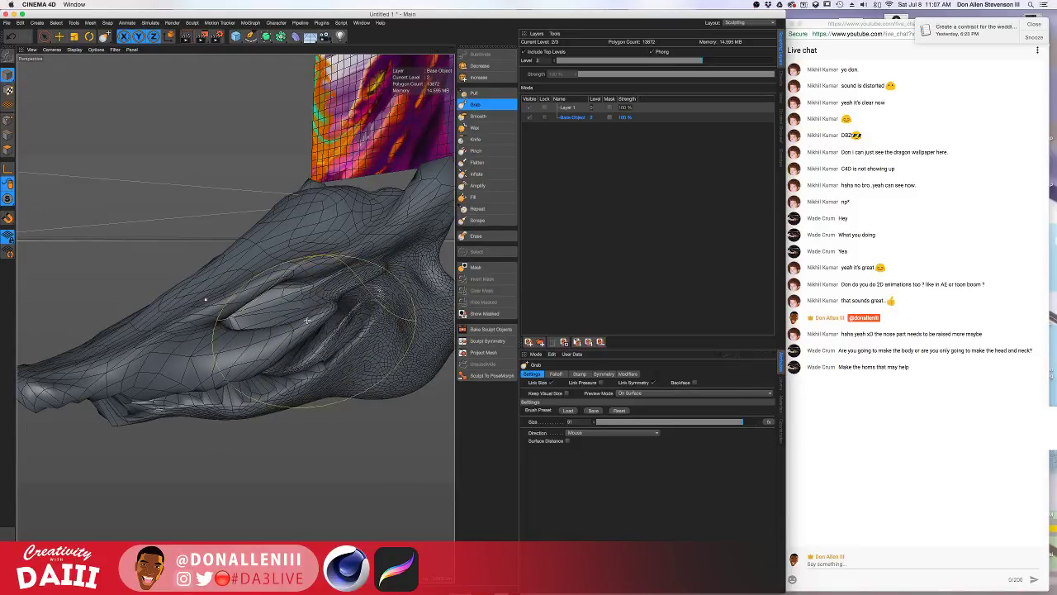
mouse_move(323, 319)
alt+mouse_down()
mouse_move(352, 300)
mouse_move(248, 304)
mouse_move(280, 306)
mouse_move(317, 271)
mouse_move(346, 345)
alt+mouse_up()
scroll(295, 379, up, 5)
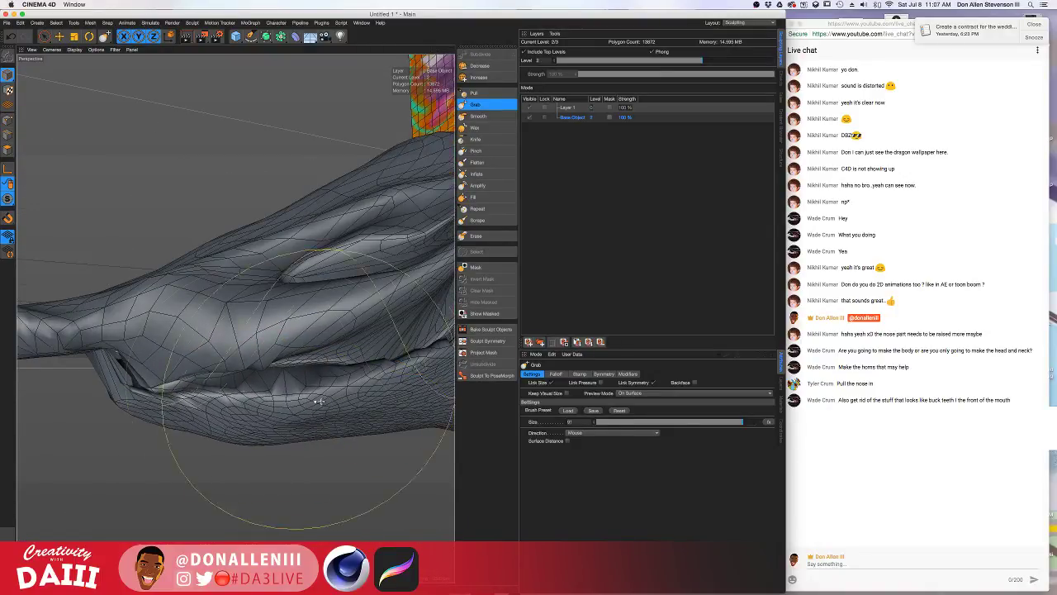
alt+drag(371, 418, 265, 379)
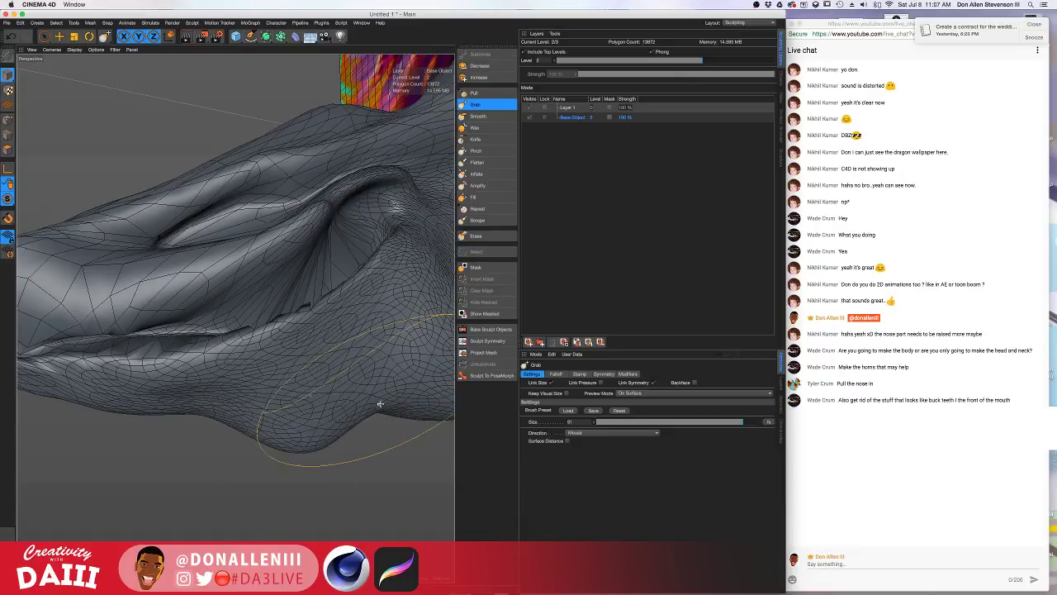
alt+drag(403, 443, 409, 411)
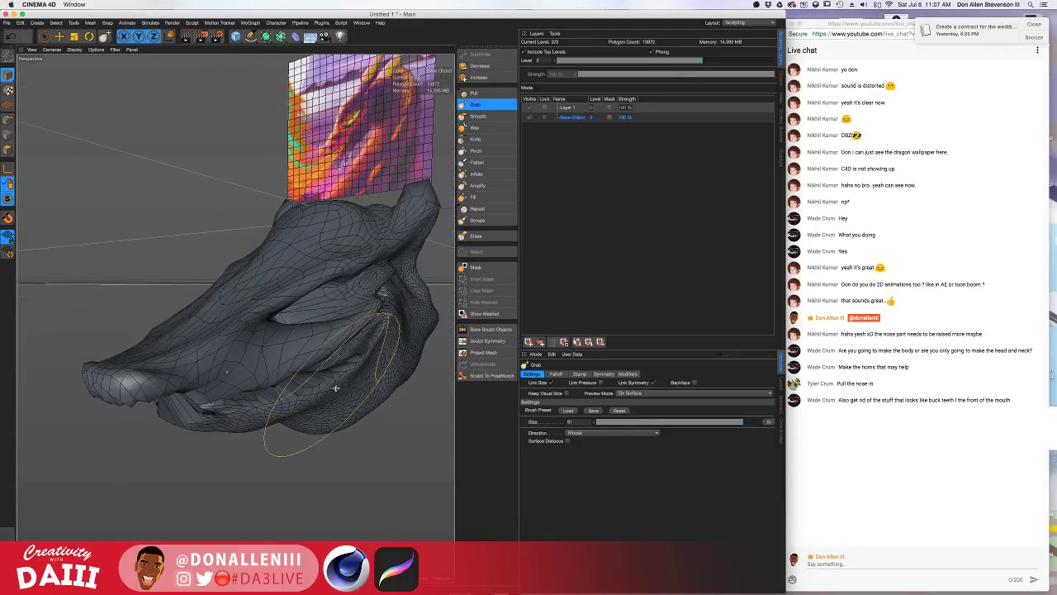
alt+drag(335, 387, 285, 412)
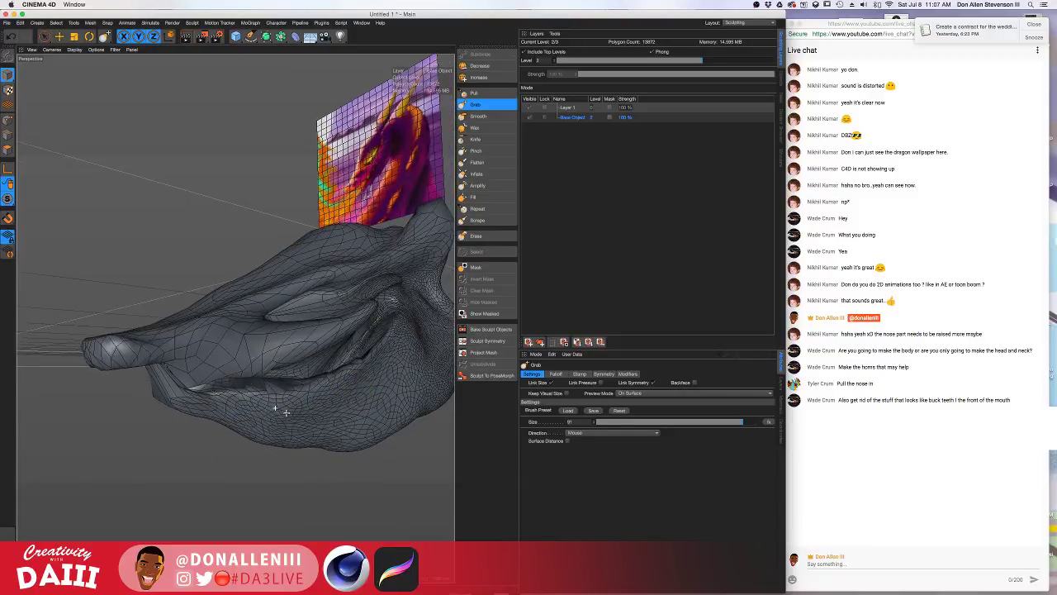
alt+drag(336, 348, 368, 365)
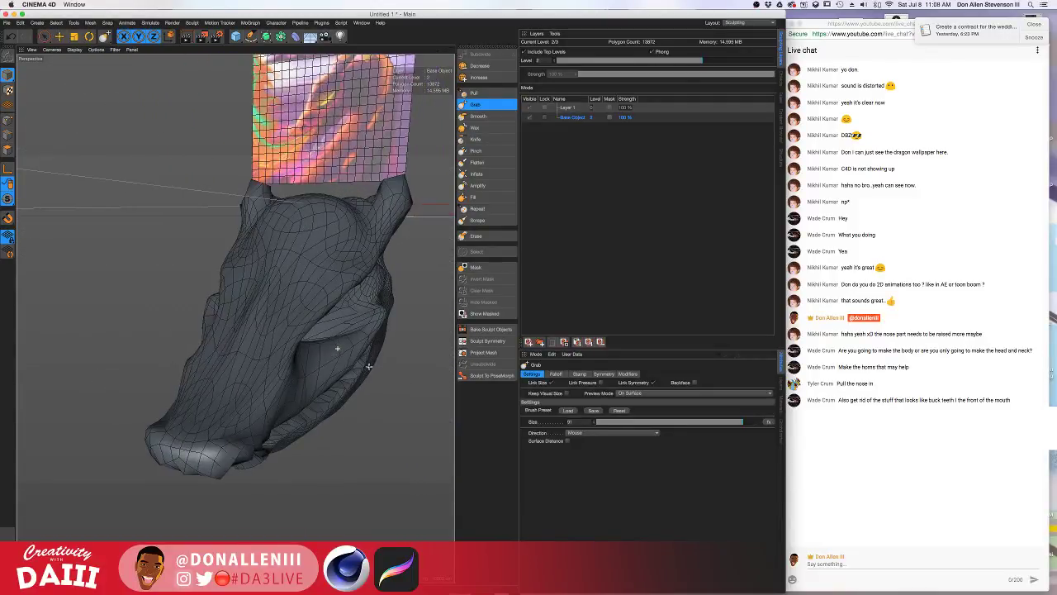
alt+drag(335, 282, 334, 200)
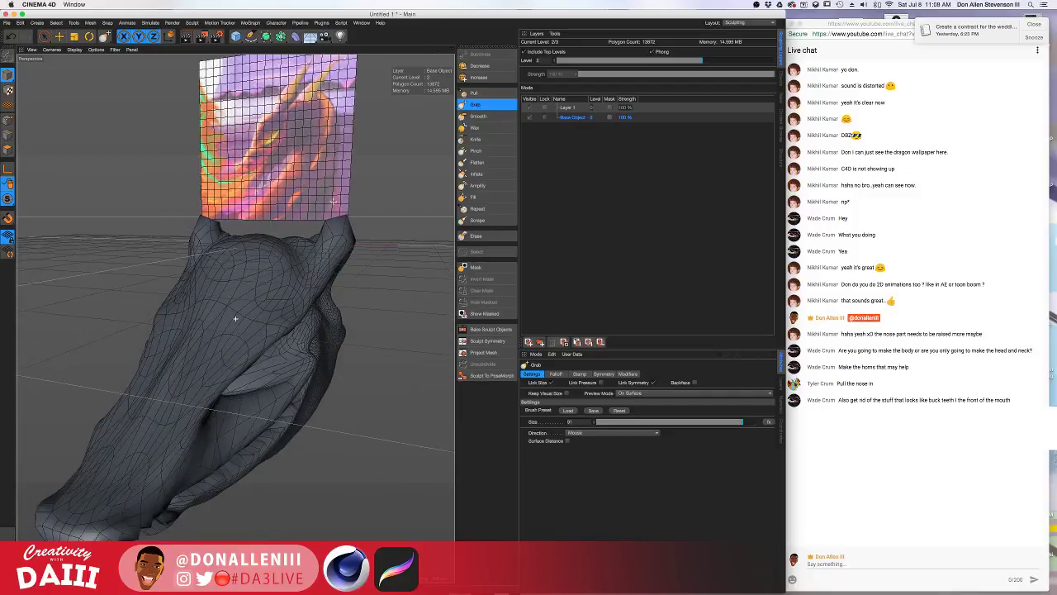
Add a cone primitive in the Standard layout and set the perspective view to Gouraud Shading.
click(735, 23)
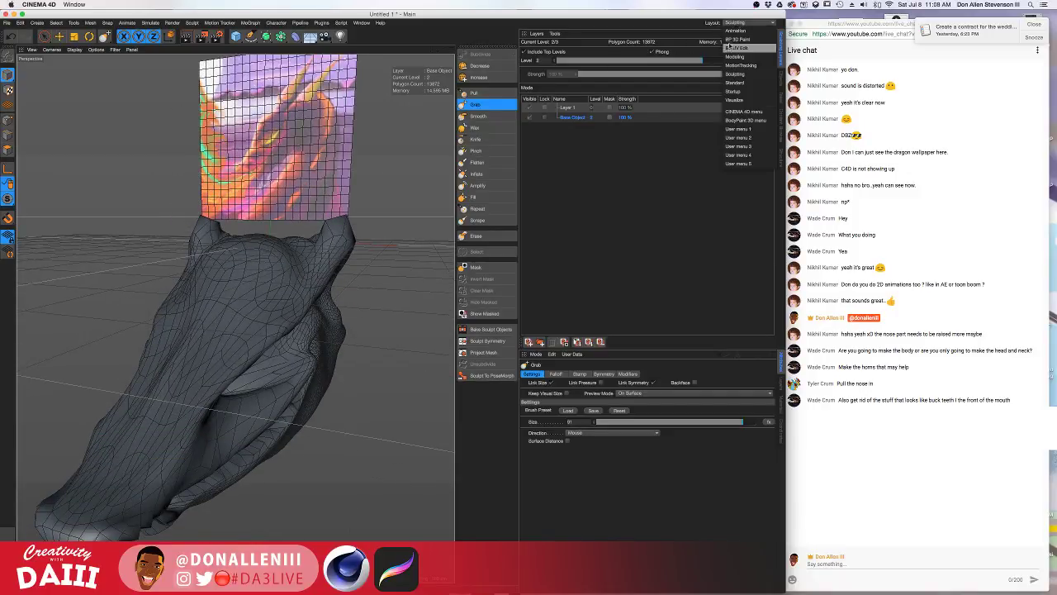
click(748, 83)
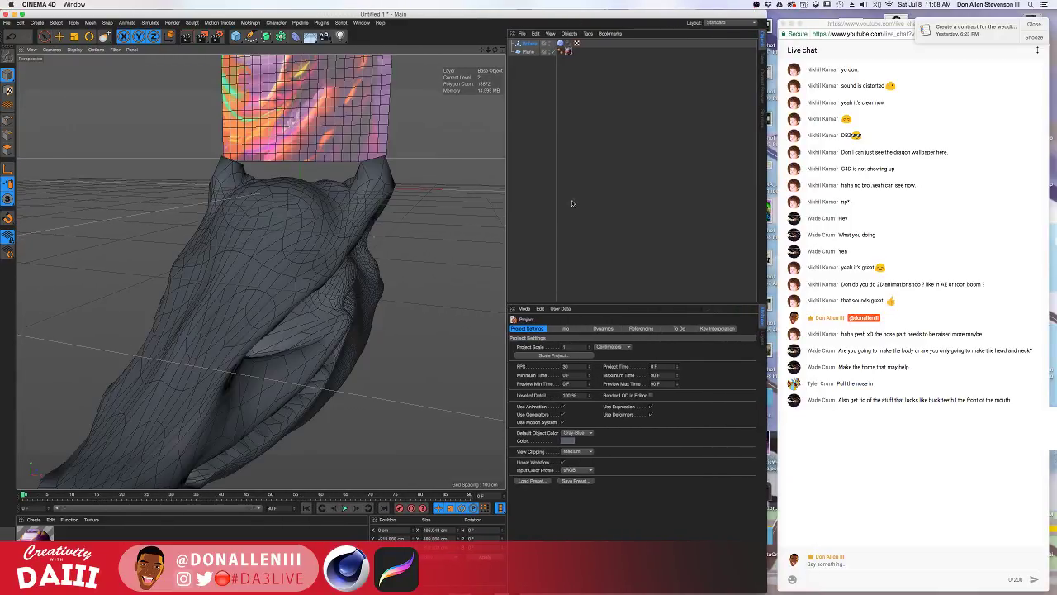
alt+drag(261, 245, 265, 54)
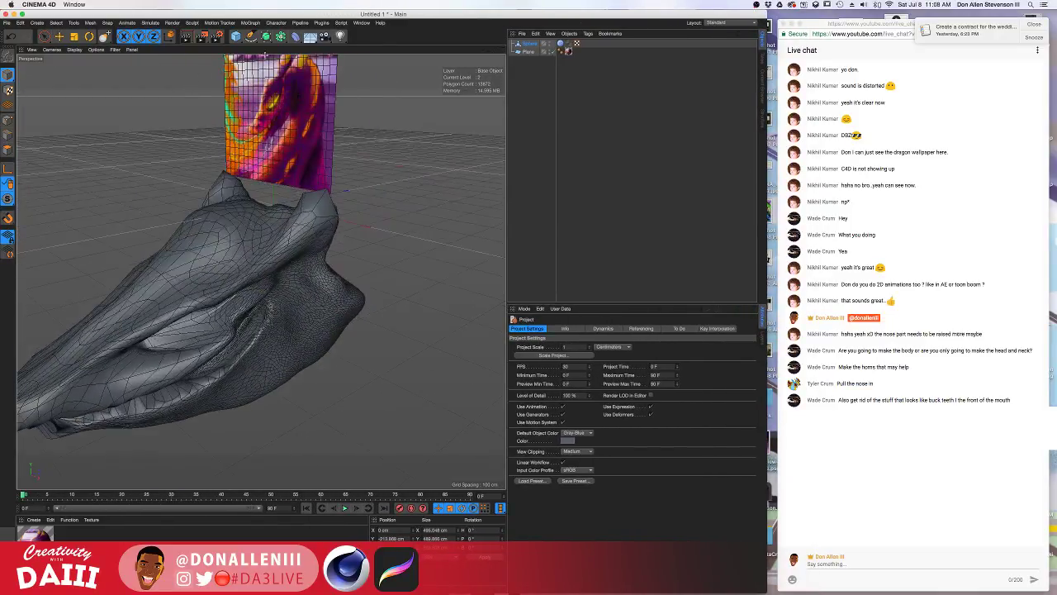
click(236, 37)
click(354, 48)
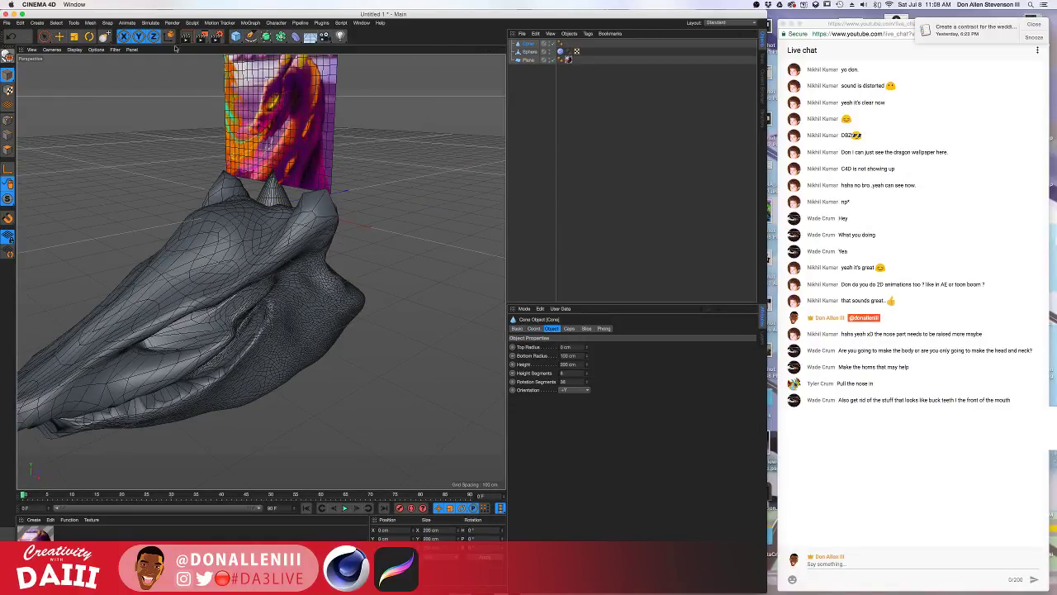
click(52, 49)
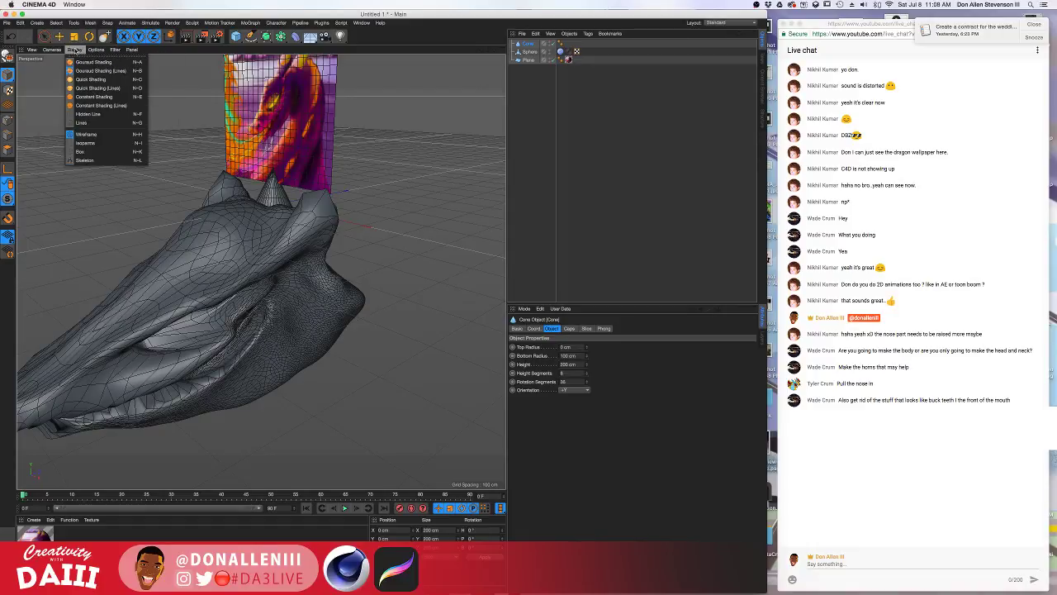
click(88, 63)
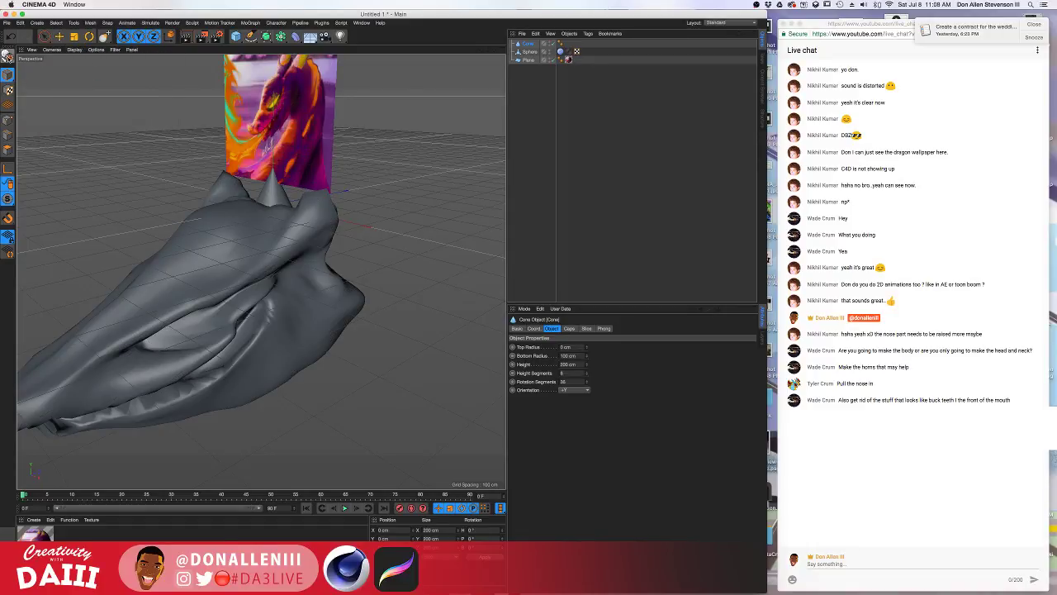
Reshape the cone into a horn about 469 cm tall with a bottom radius about 45 cm, placed over one horn stub.
click(46, 36)
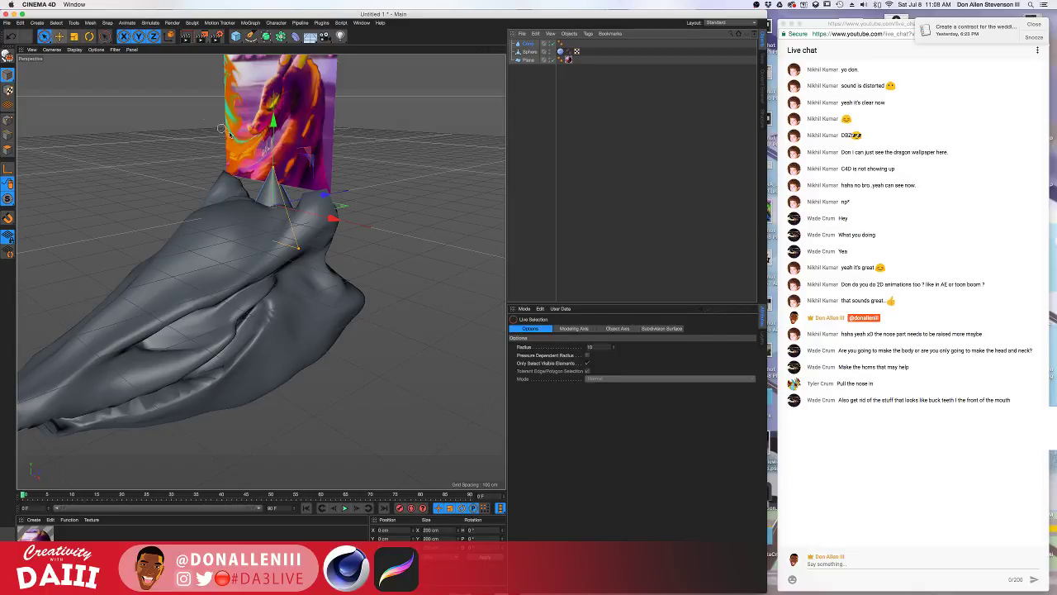
drag(274, 142, 274, 54)
alt+drag(276, 178, 226, 60)
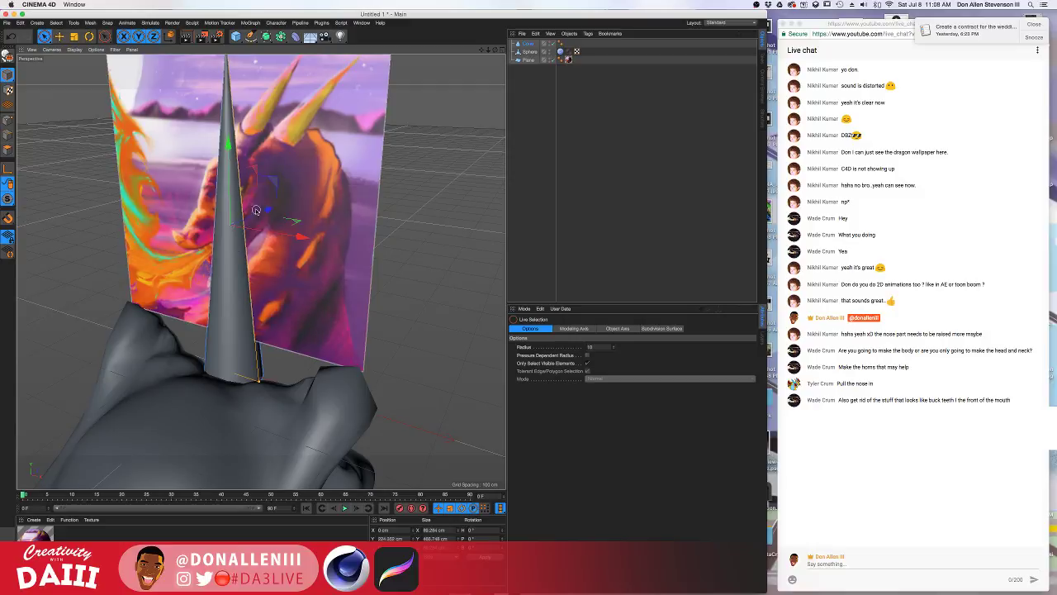
drag(314, 244, 446, 256)
Add a Symmetry object and nest the cone under it to mirror the horn onto the opposite stub.
click(269, 37)
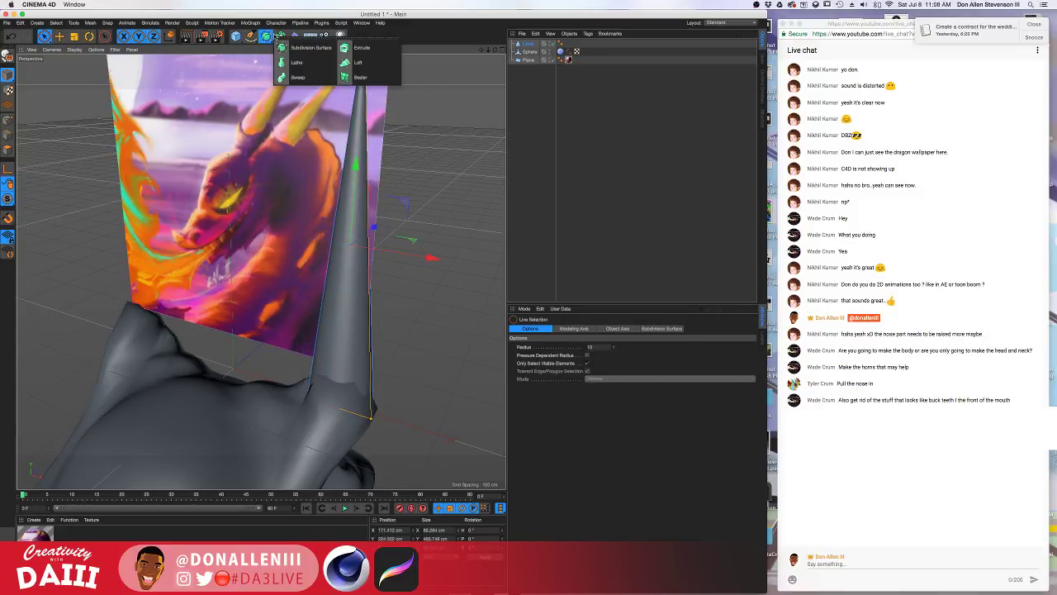
drag(281, 37, 414, 48)
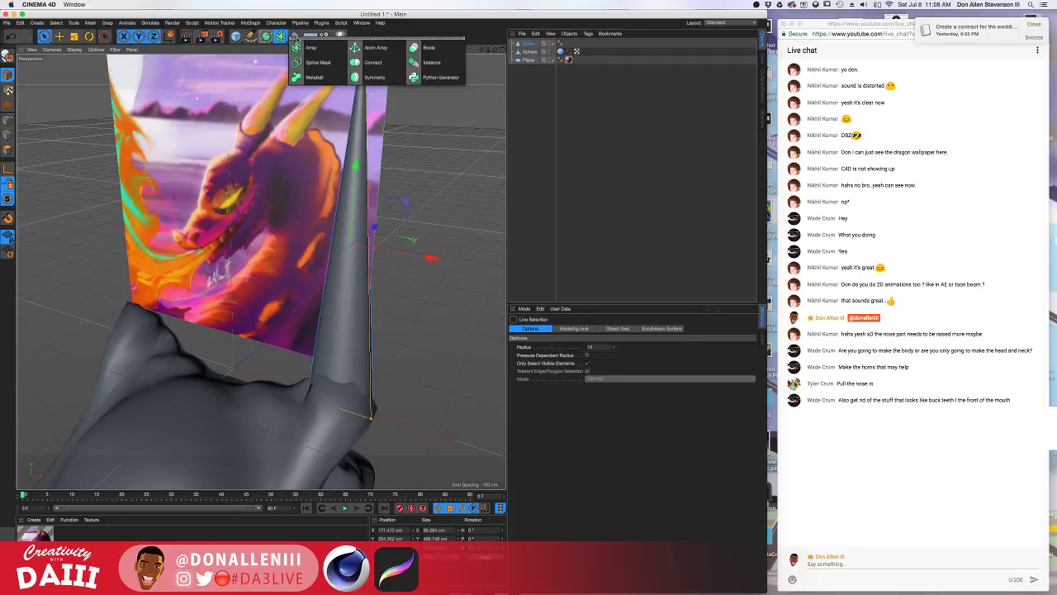
click(296, 37)
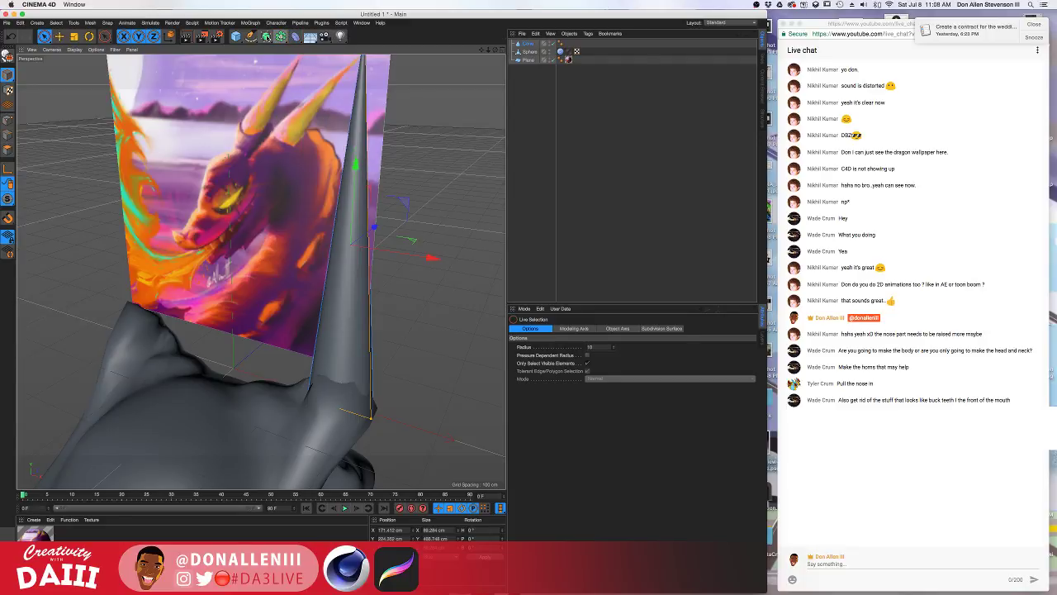
click(266, 36)
click(280, 36)
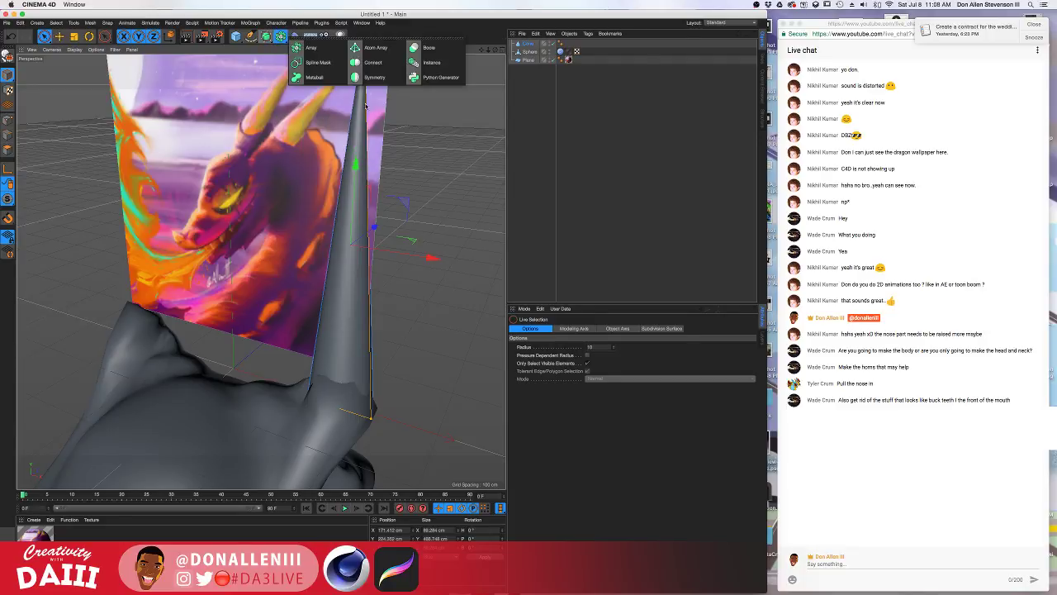
click(380, 81)
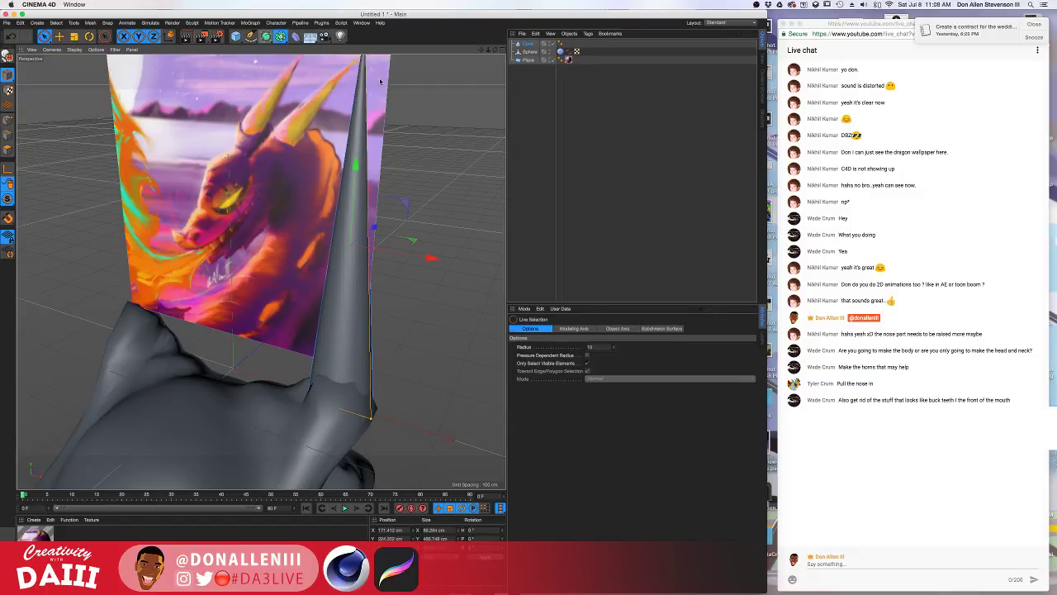
drag(527, 52, 530, 43)
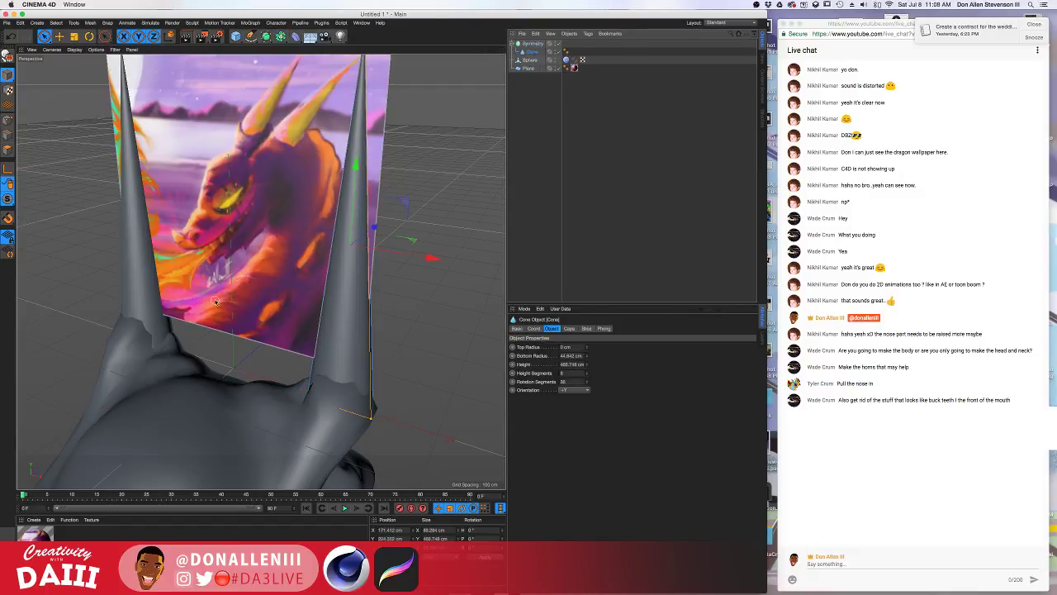
Try to raise the horn cone along its vertical axis.
alt+drag(376, 228, 482, 173)
click(406, 177)
alt+drag(437, 232, 441, 236)
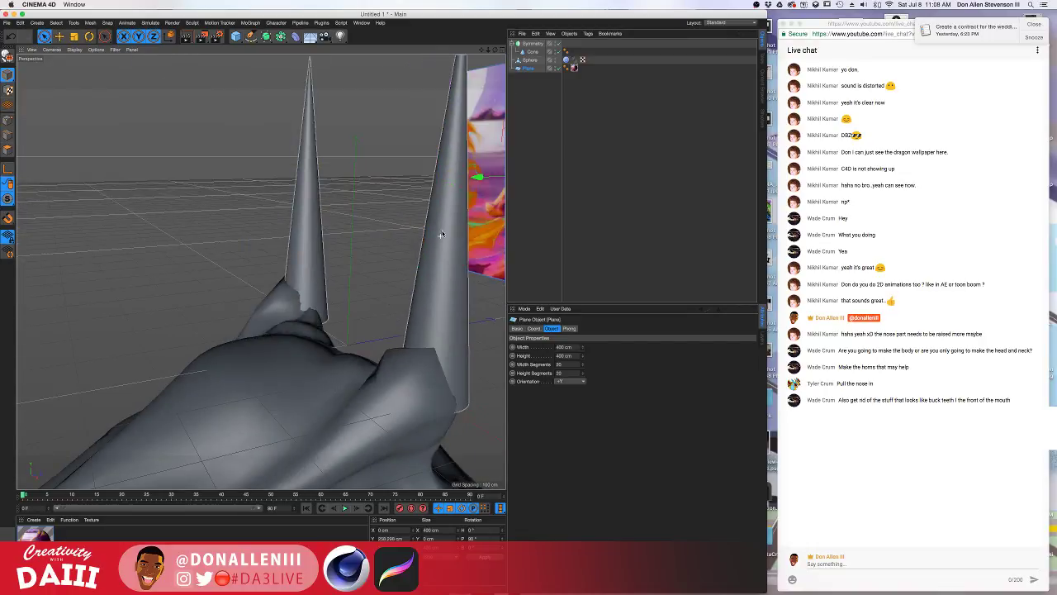
alt+drag(426, 278, 230, 277)
click(529, 52)
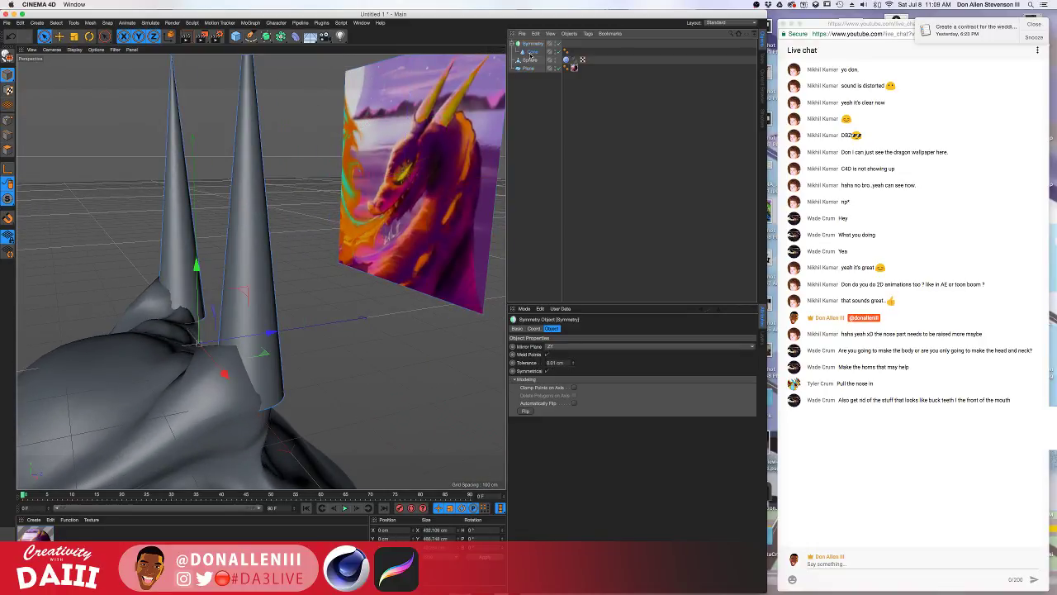
key(r)
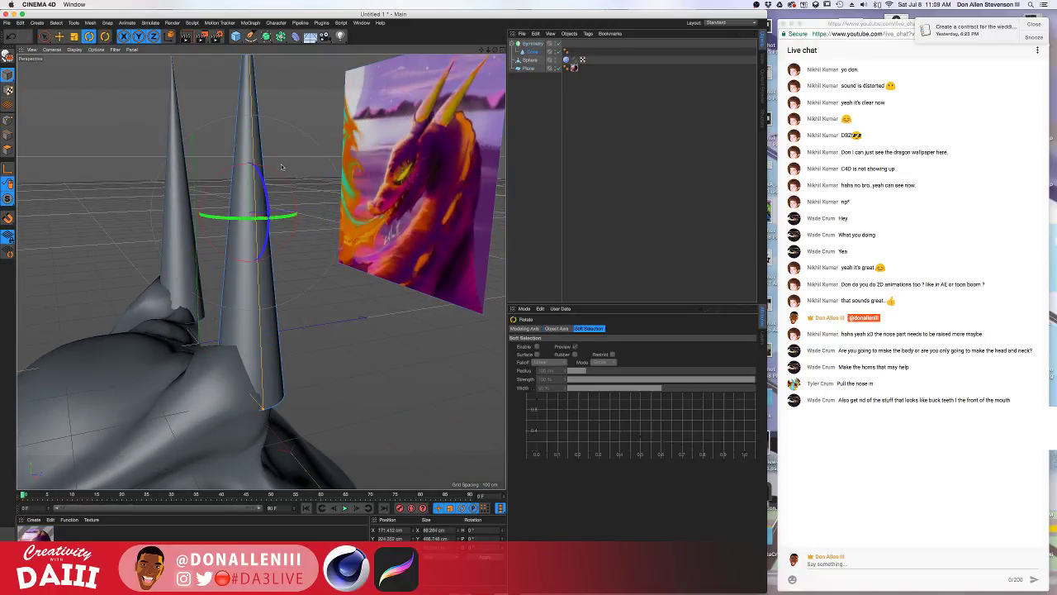
key(e)
mouse_move(249, 132)
mouse_down()
mouse_move(251, 190)
mouse_move(249, 116)
mouse_up()
key(super+z)
Turn on axis editing and try to rotate the whole Symmetry object holding both horns.
click(7, 168)
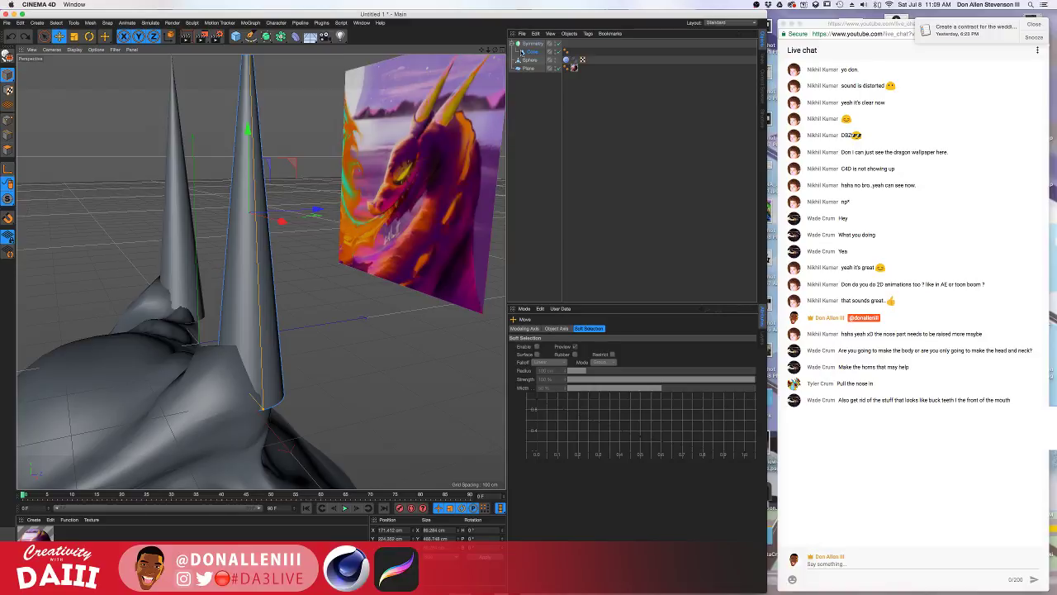
click(523, 51)
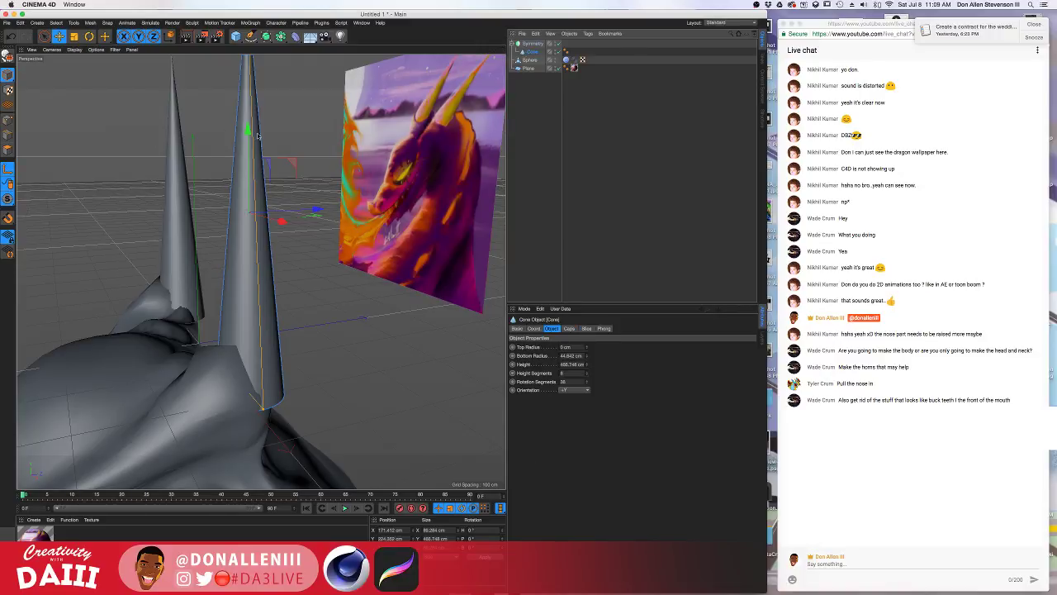
click(527, 43)
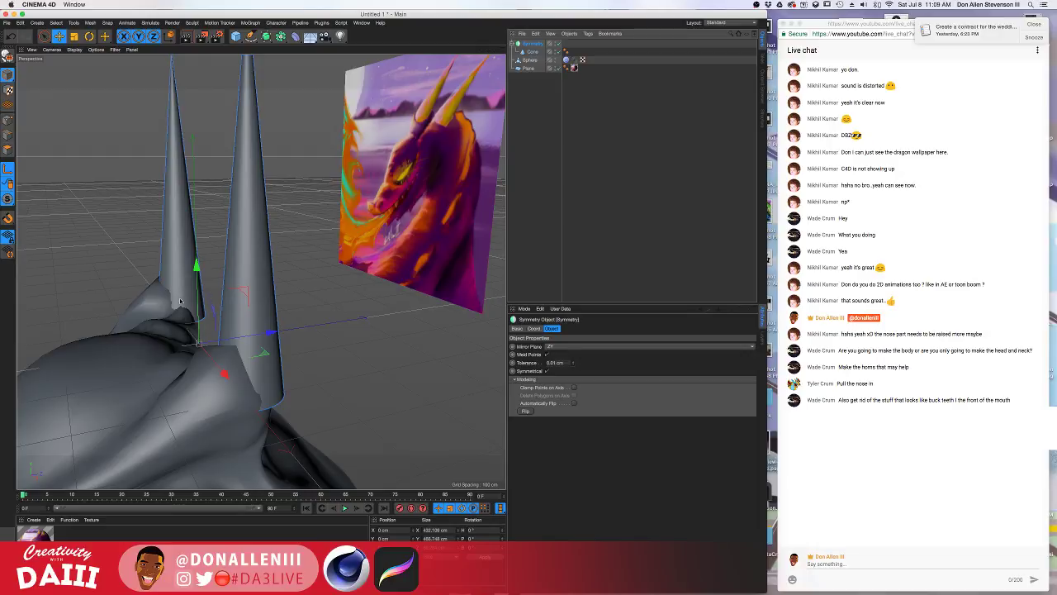
key(r)
drag(164, 321, 232, 295)
key(ctrl+z)
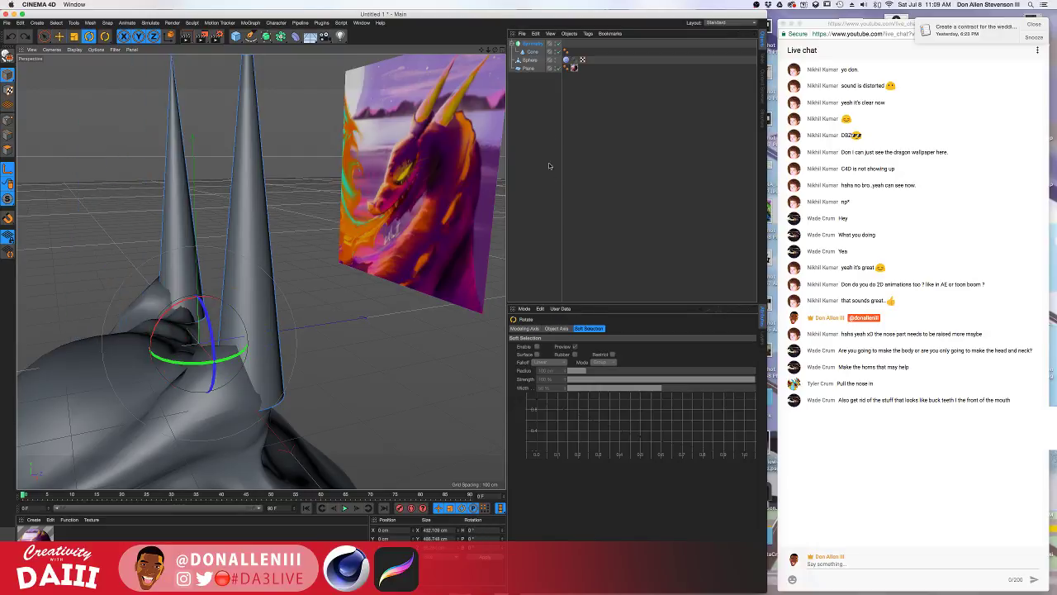
Tilt the cone backward to a pitch of about -48° and move it down onto the horn stub.
click(533, 51)
drag(226, 172, 253, 175)
alt+middle_drag(213, 241, 286, 221)
alt+drag(286, 221, 183, 152)
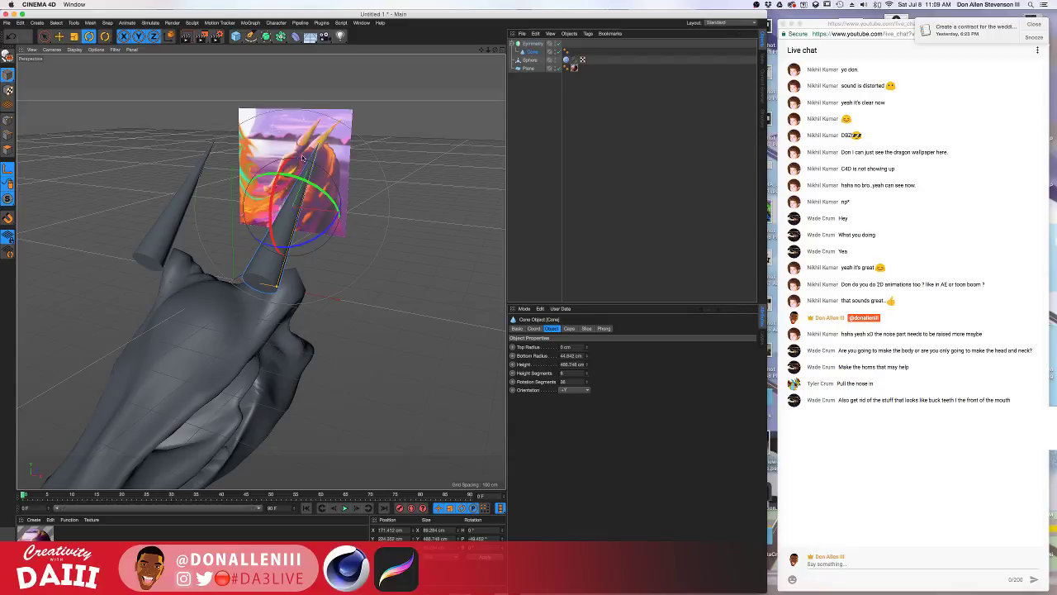
key(e)
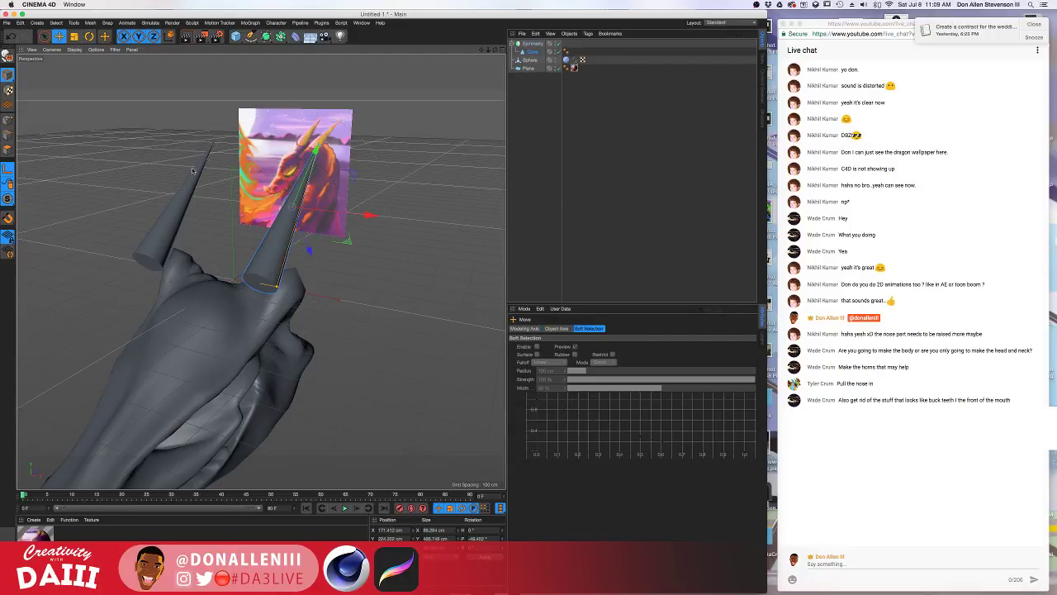
drag(307, 249, 337, 271)
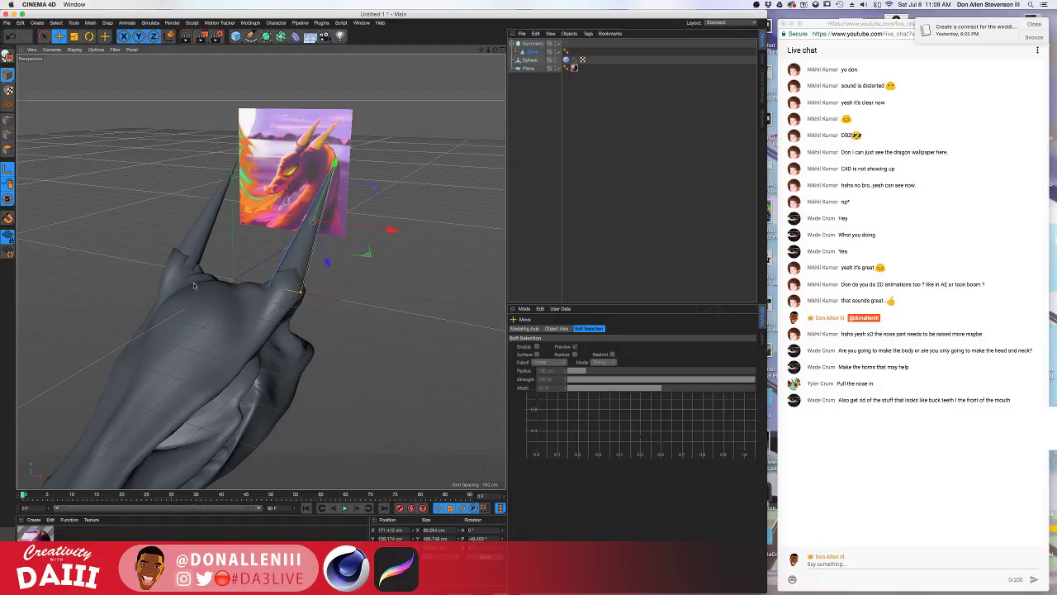
Slim the horn's base to about 80 cm across and re-angle it outward on its stub, with heading about -6° and pitch about -41°.
alt+drag(331, 170, 316, 253)
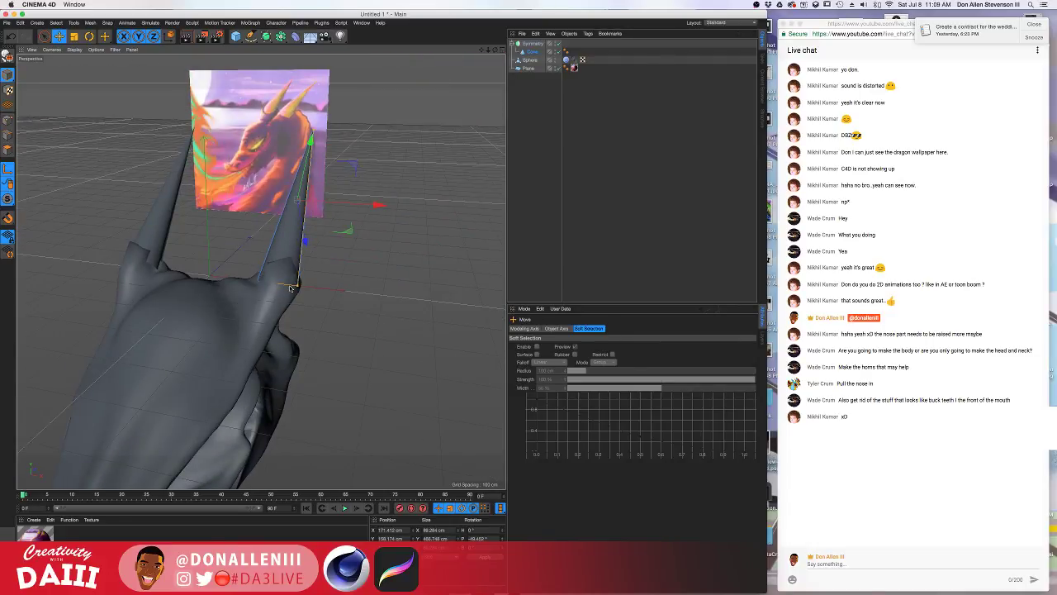
mouse_move(290, 288)
mouse_down()
mouse_move(304, 287)
mouse_move(295, 289)
mouse_up()
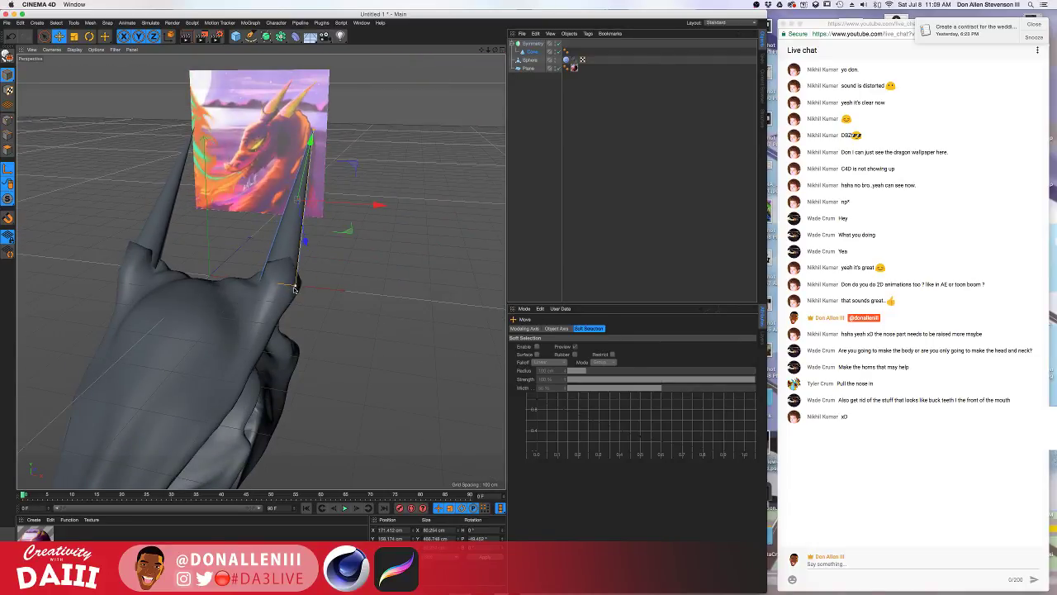
key(r)
drag(335, 182, 324, 194)
drag(314, 241, 369, 217)
key(e)
alt+drag(279, 272, 301, 267)
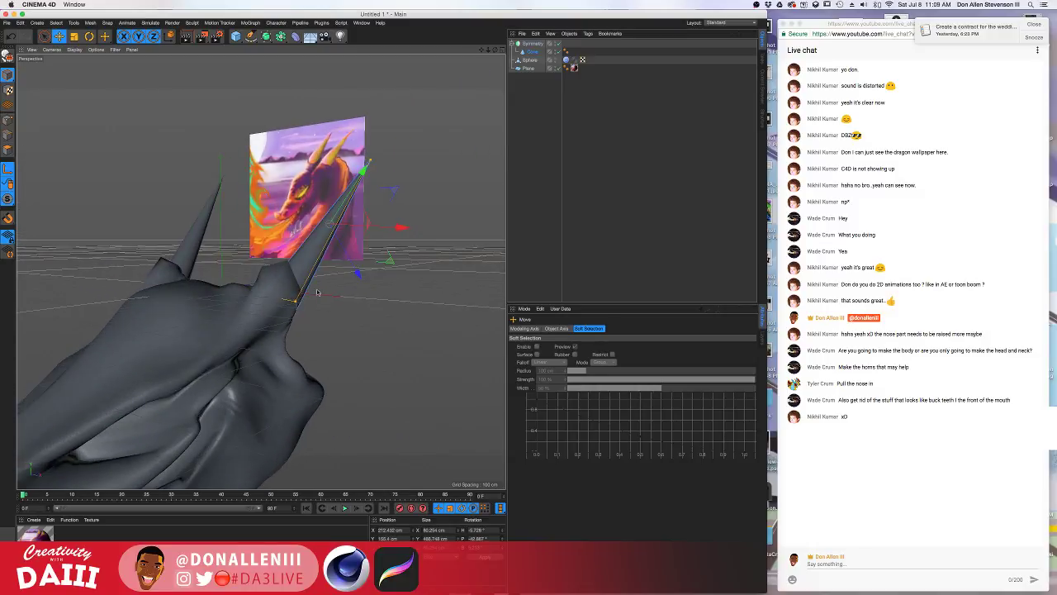
Rotate the horn cone on its stub to a heading of about 0° and a pitch of about -41°.
key(r)
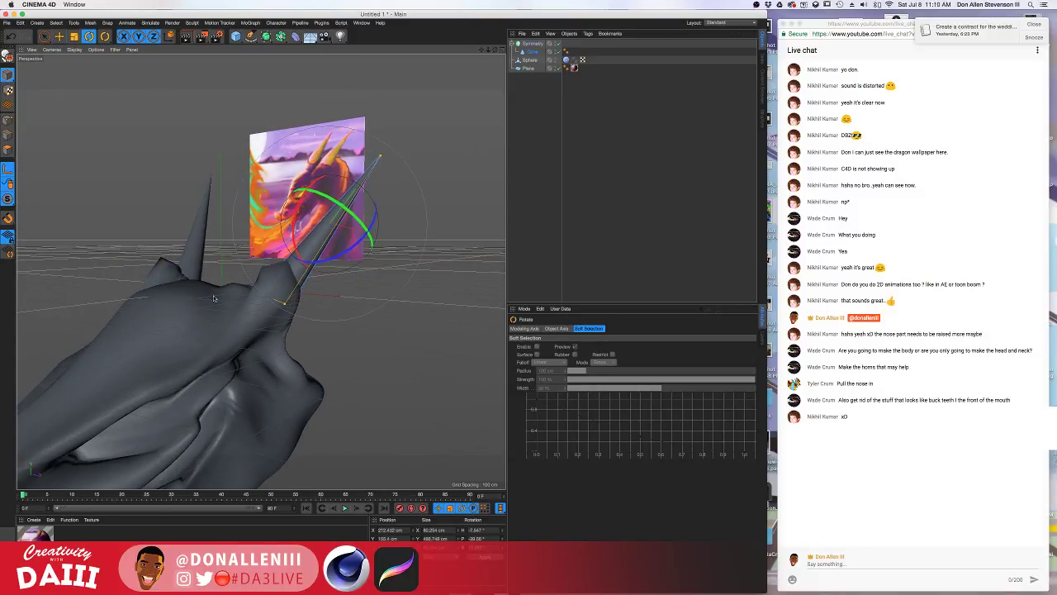
alt+drag(316, 294, 289, 299)
drag(234, 259, 249, 270)
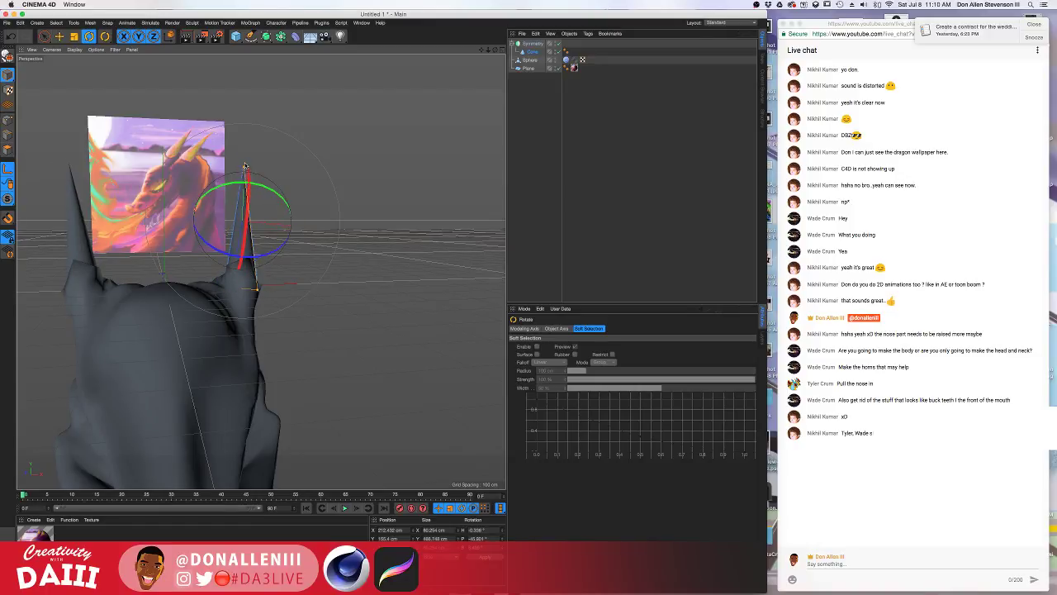
Lengthen the horn cone to about 671 cm and widen its base to about 123 cm.
mouse_move(245, 166)
mouse_down()
mouse_move(250, 129)
mouse_move(248, 159)
mouse_up()
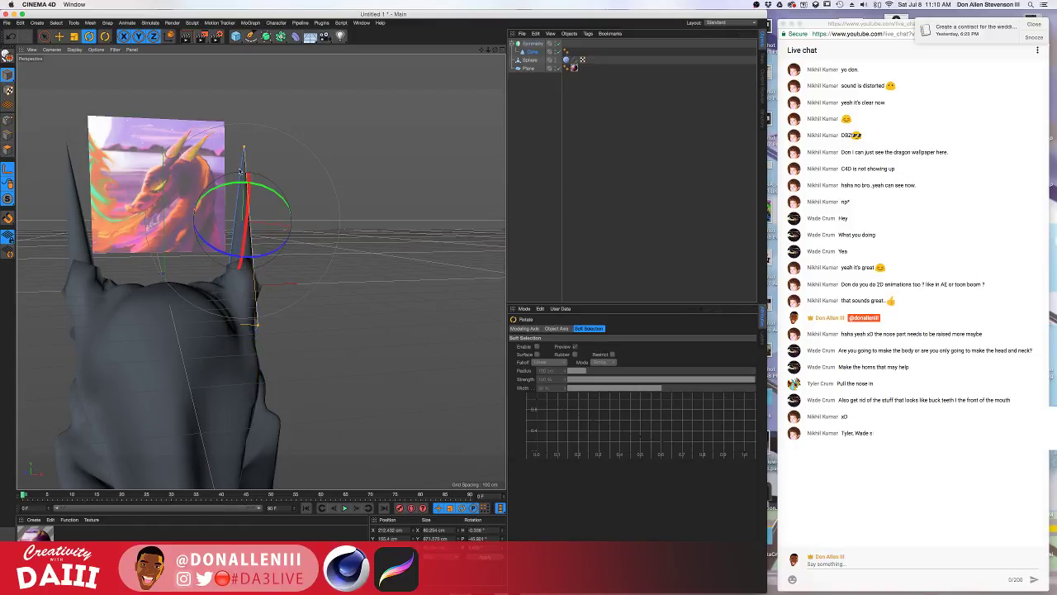
alt+drag(222, 331, 185, 198)
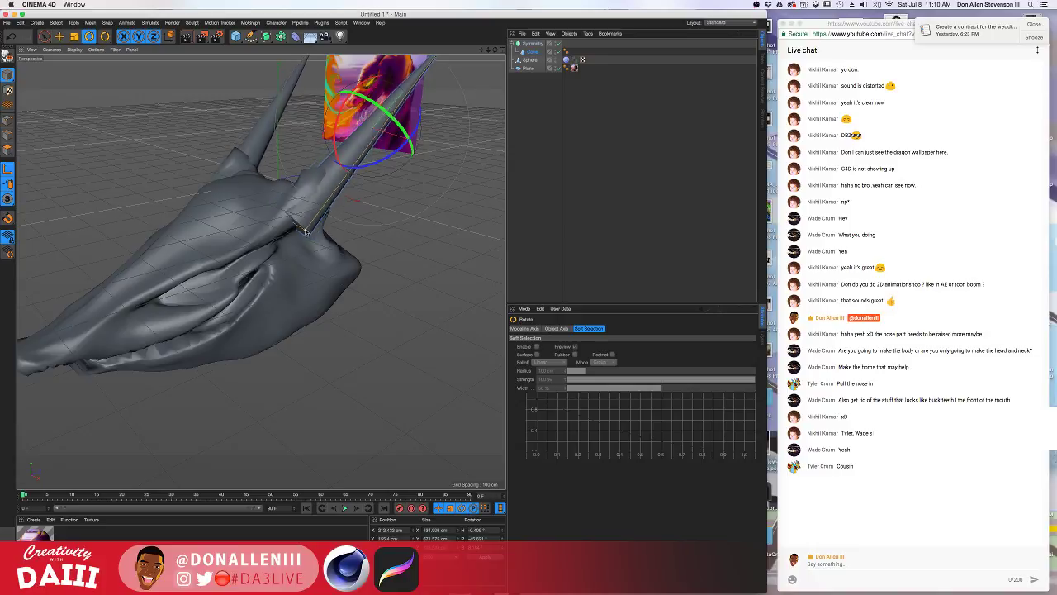
alt+drag(302, 230, 350, 198)
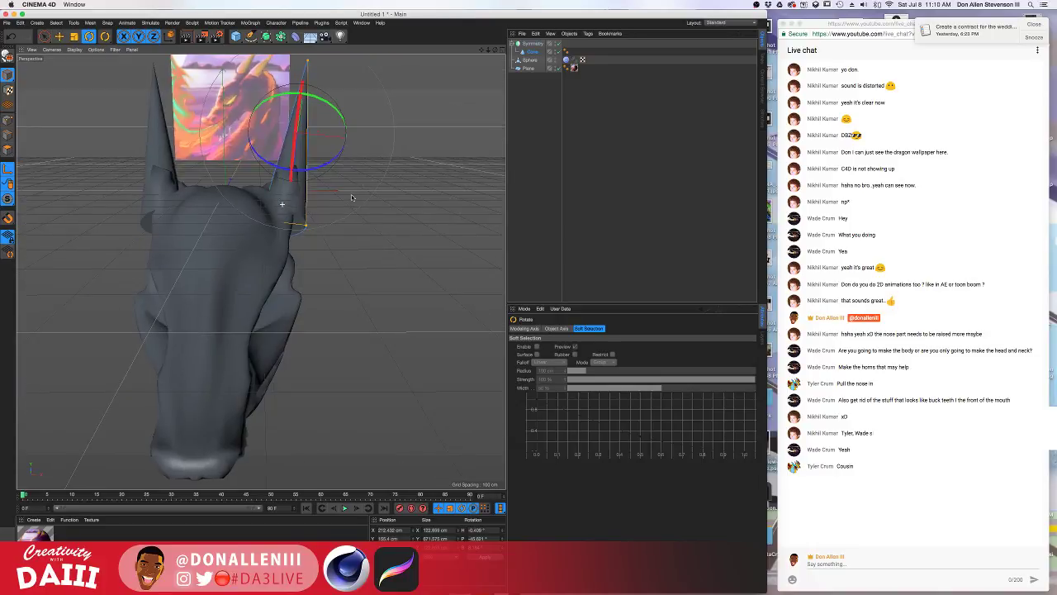
Move the horn cone inward and up to about X 168 cm, Y 143 cm, and try a slight rotation.
key(e)
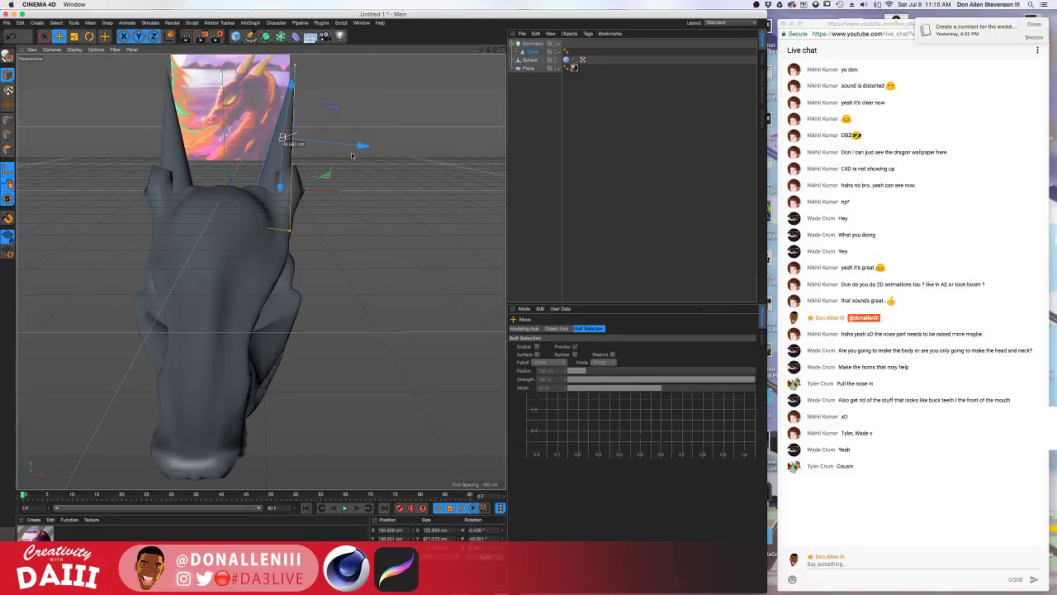
alt+drag(358, 154, 239, 184)
key(r)
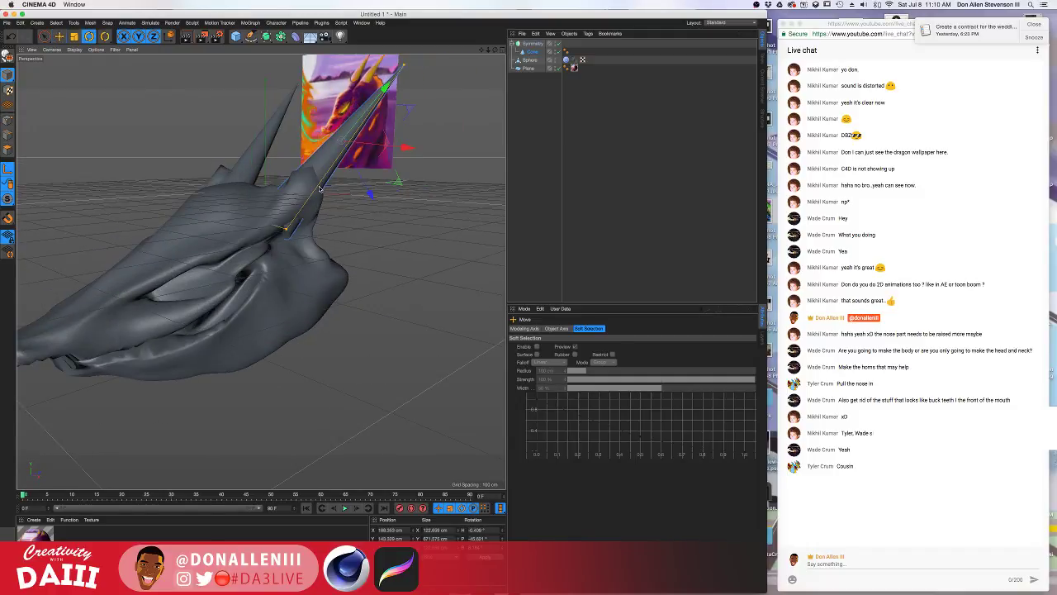
drag(361, 163, 371, 159)
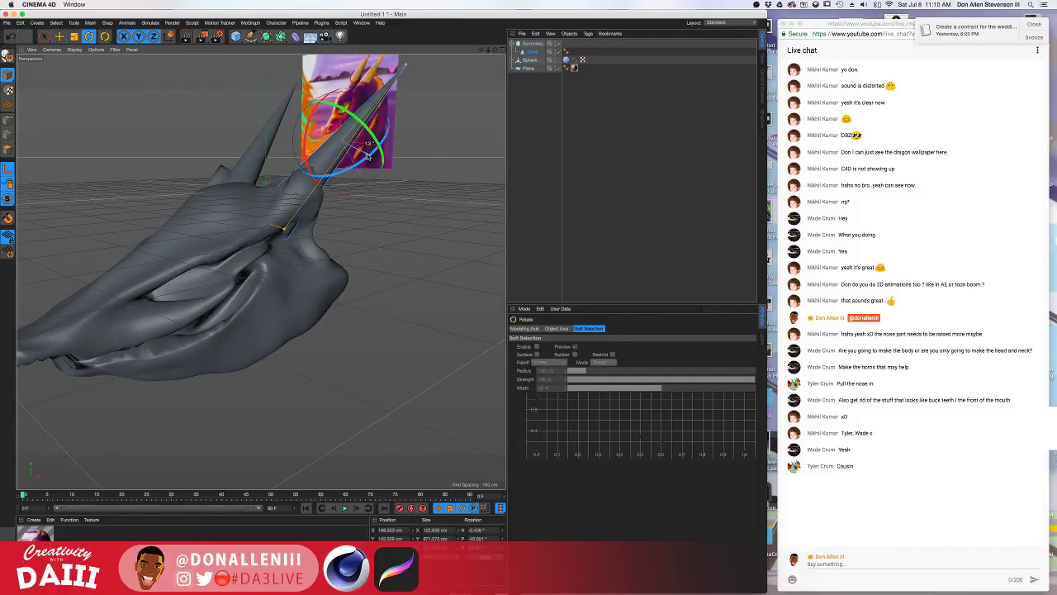
Widen the horn cone's base to about 140 cm and check its fit around the horn stub.
alt+drag(322, 229, 281, 251)
scroll(294, 214, up, 5)
scroll(294, 213, up, 1)
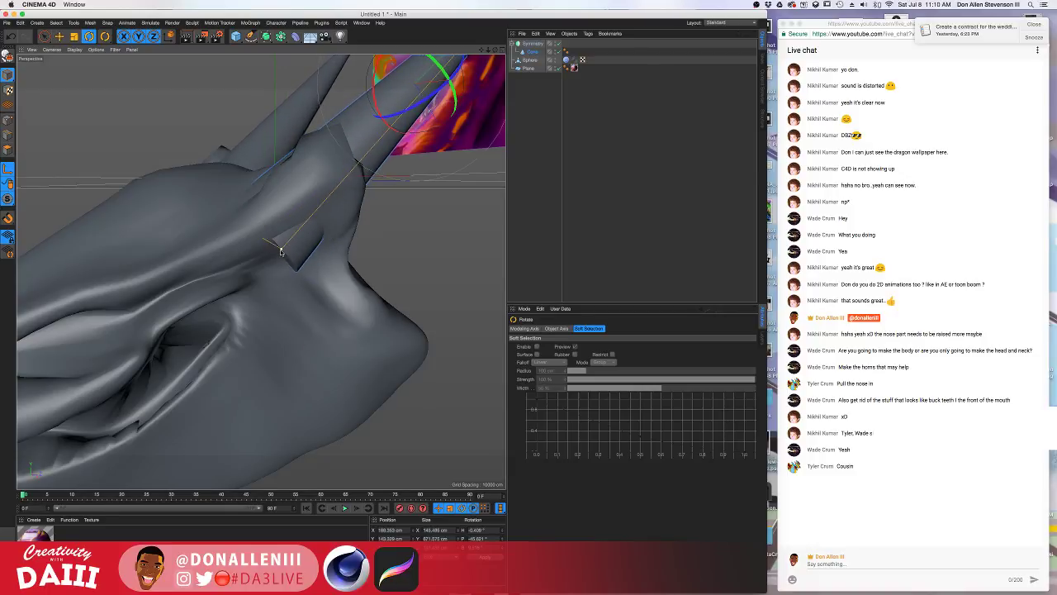
alt+drag(297, 204, 270, 232)
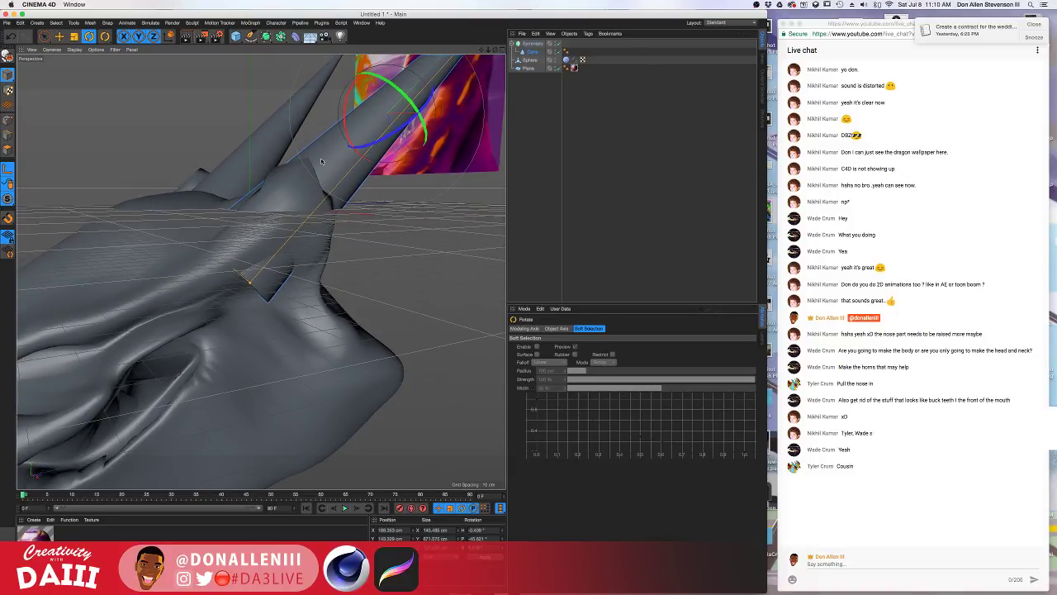
drag(405, 129, 397, 134)
alt+drag(256, 252, 243, 273)
Move the horn cone outward and down over the stub to X about 220 cm, and slim its base to about 114 cm.
key(e)
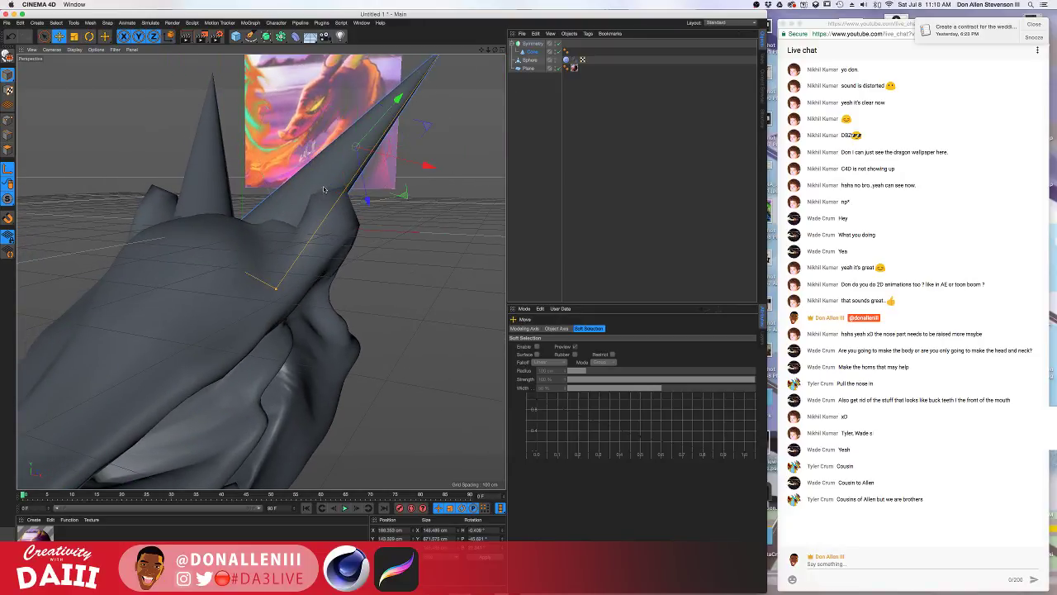
drag(423, 159, 453, 186)
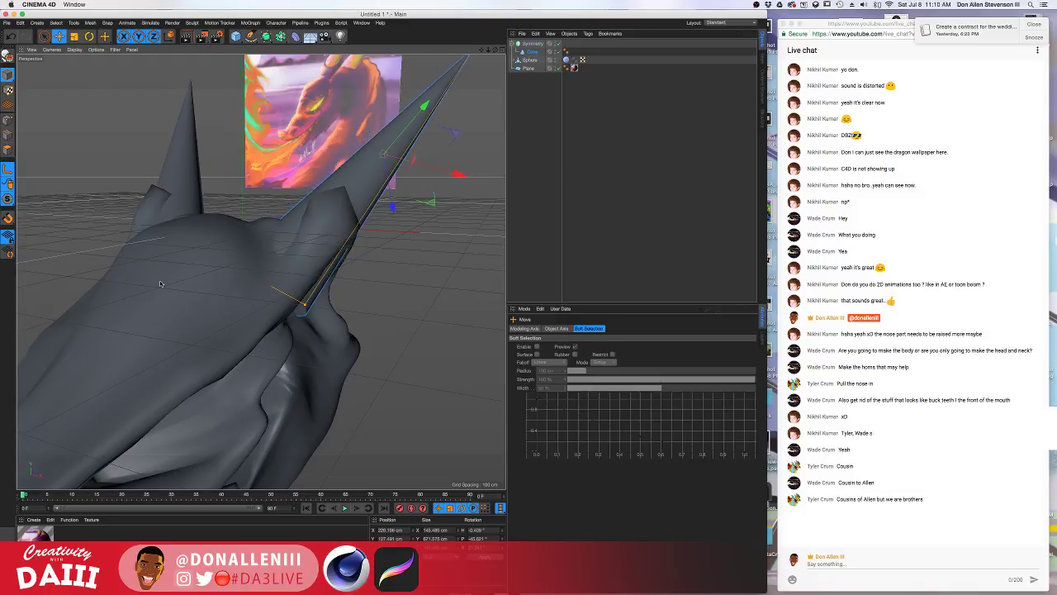
alt+drag(161, 283, 336, 287)
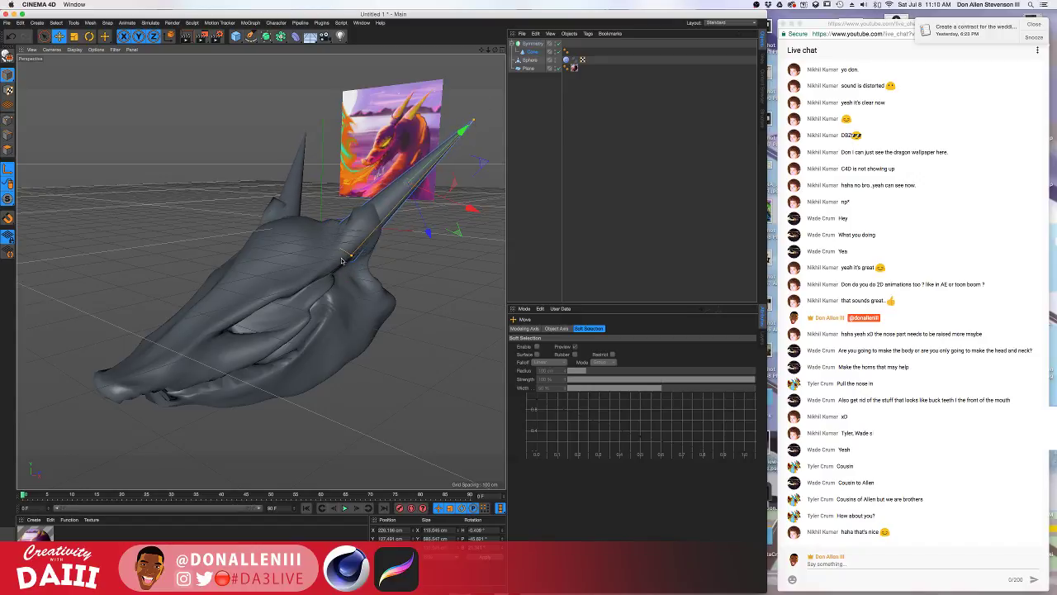
alt+drag(342, 261, 290, 239)
drag(351, 226, 348, 226)
alt+drag(269, 259, 274, 312)
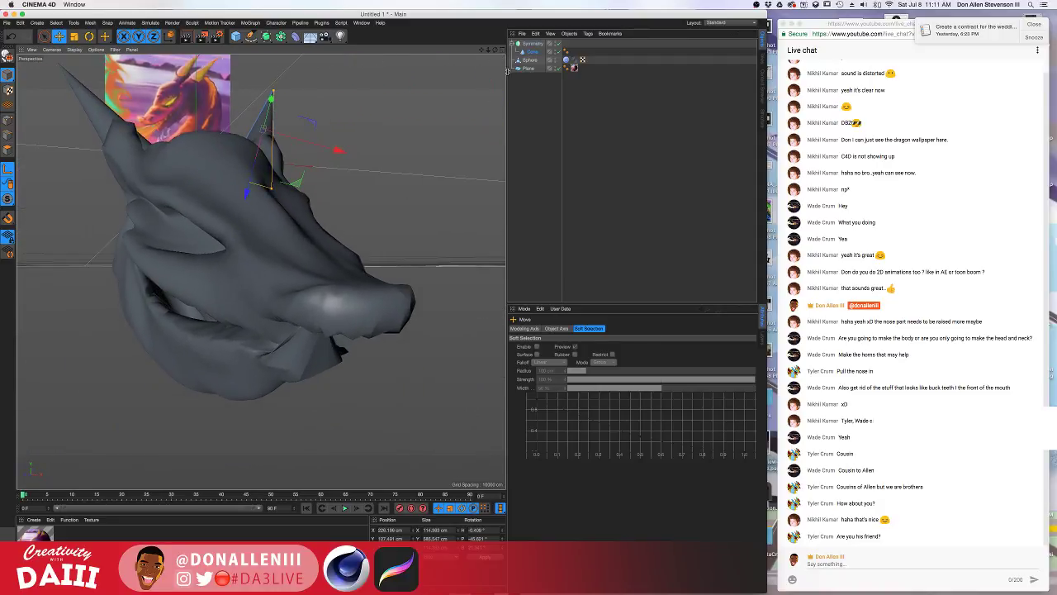
Select the Sphere head mesh and switch the viewport shading to show the polygon lines.
click(530, 60)
alt+drag(300, 217, 225, 238)
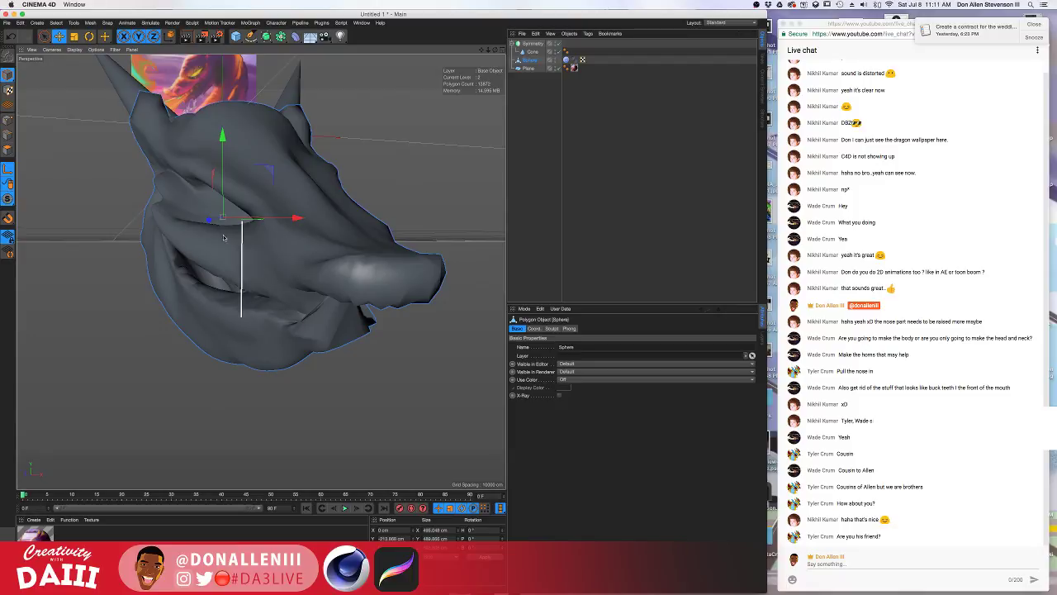
click(53, 50)
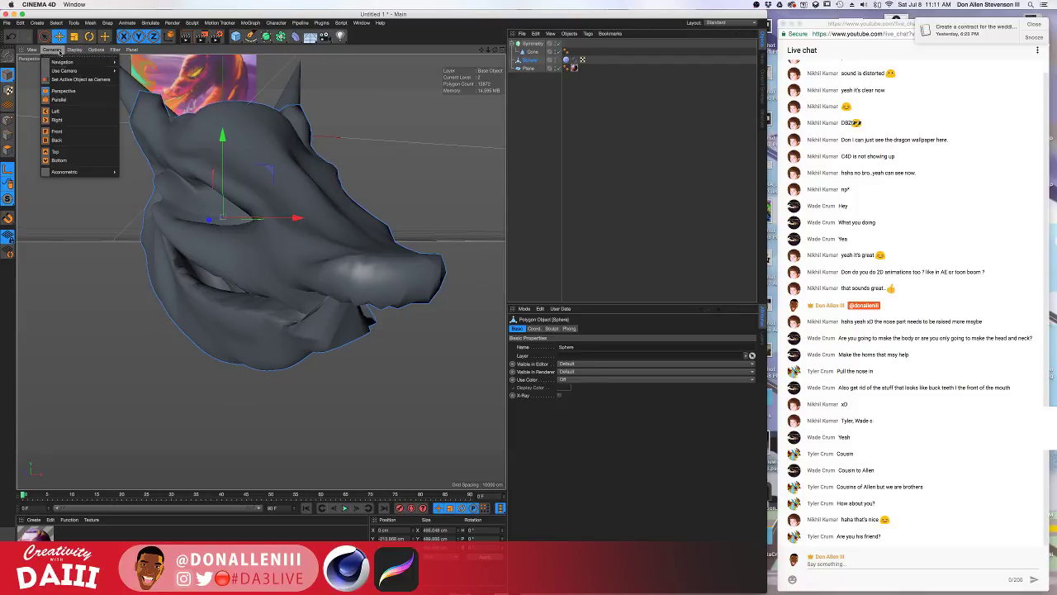
click(73, 50)
click(99, 70)
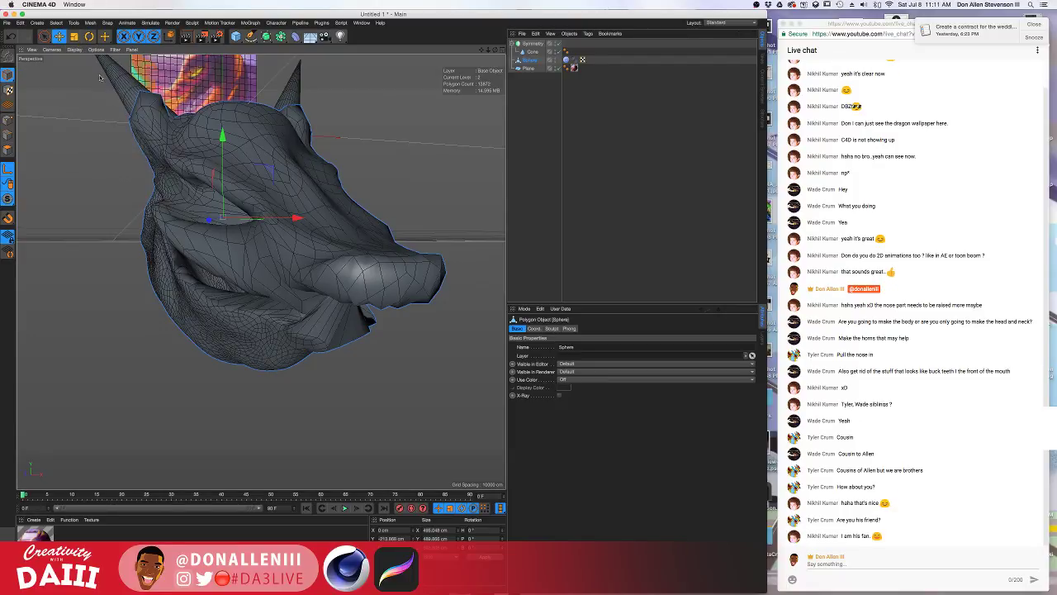
click(8, 150)
alt+drag(294, 270, 338, 269)
scroll(310, 268, down, 3)
alt+middle_drag(309, 268, 251, 277)
alt+drag(251, 275, 373, 234)
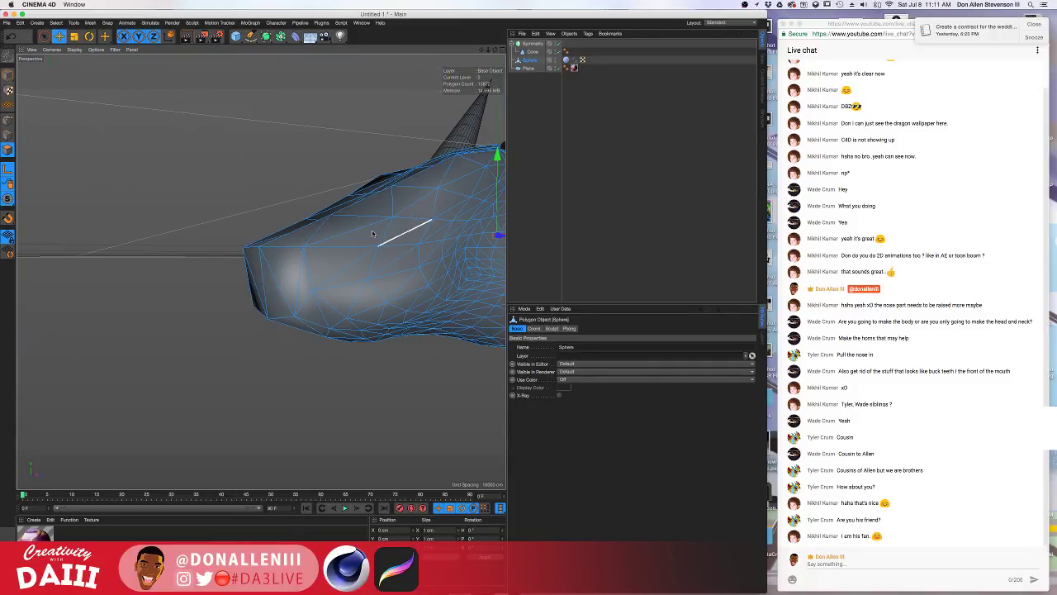
click(47, 79)
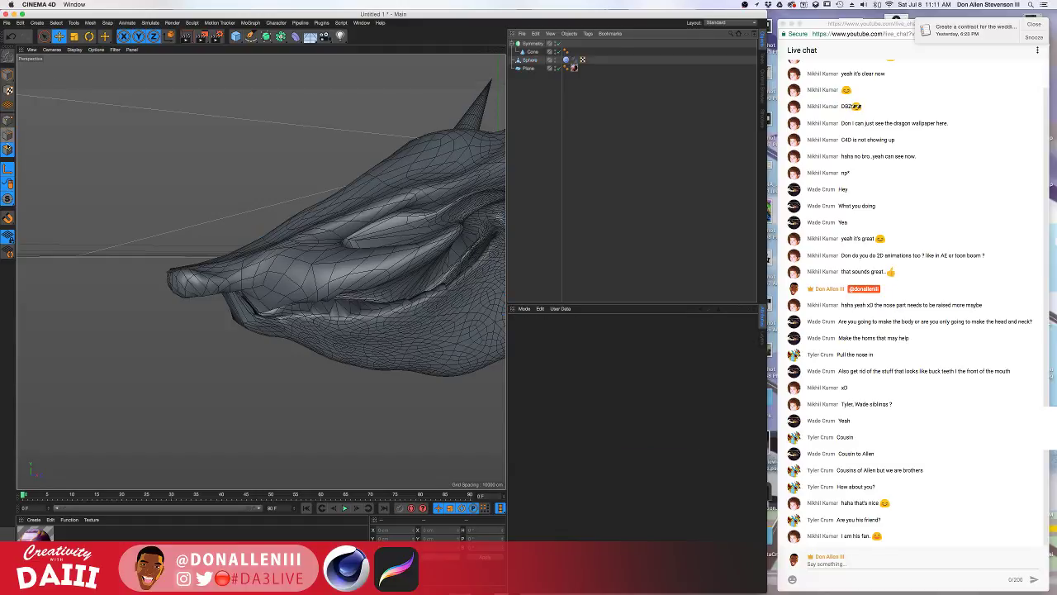
click(7, 75)
mouse_move(298, 230)
alt+mouse_down()
mouse_move(358, 244)
mouse_move(302, 240)
alt+mouse_up()
click(7, 150)
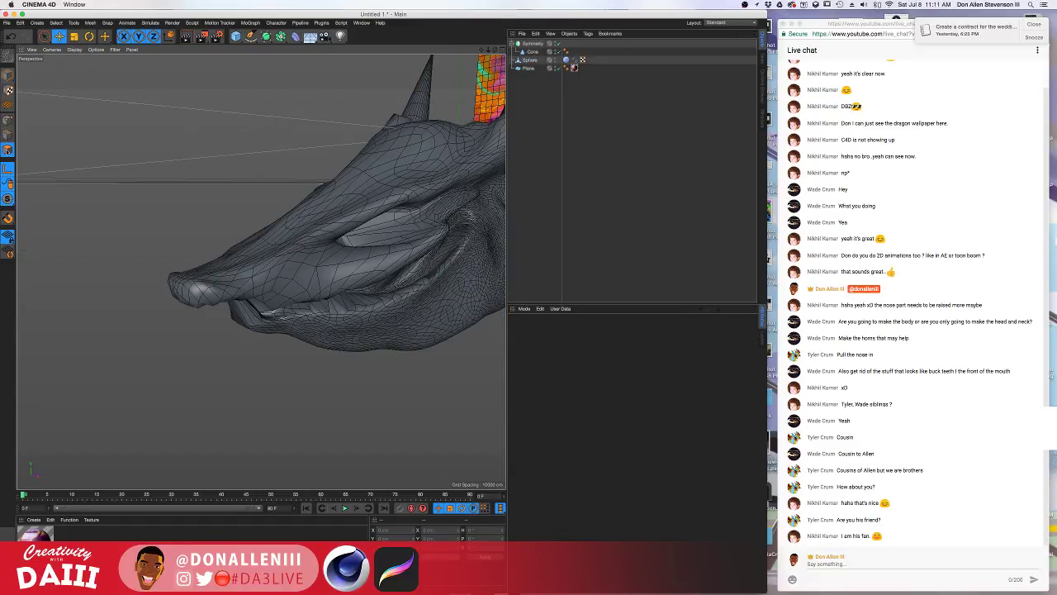
Add a Subdivision Surface generator and nest the Sphere head mesh under it, outside the horns' Symmetry object.
click(43, 37)
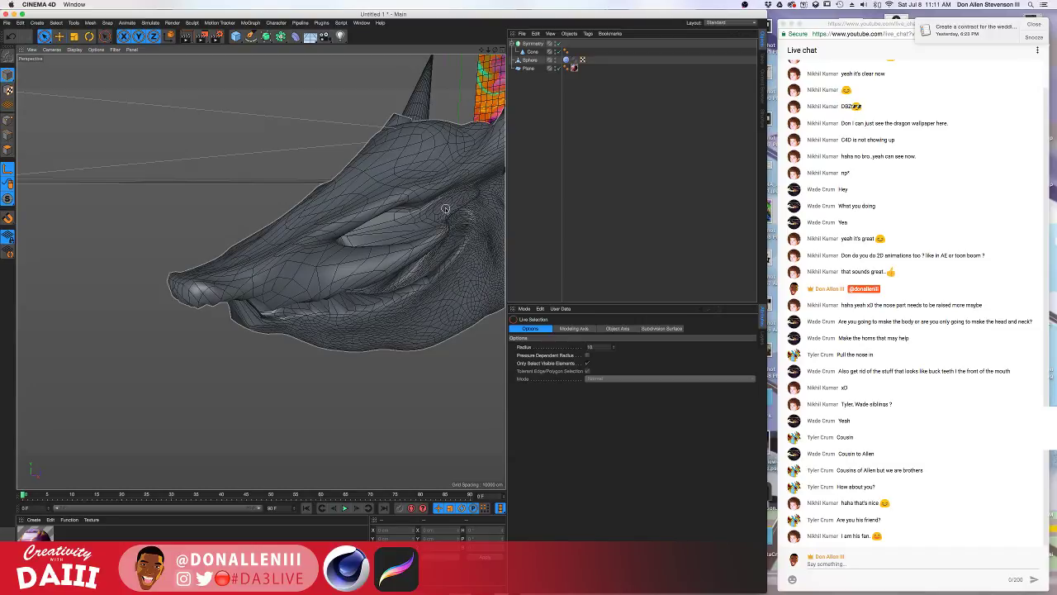
click(445, 209)
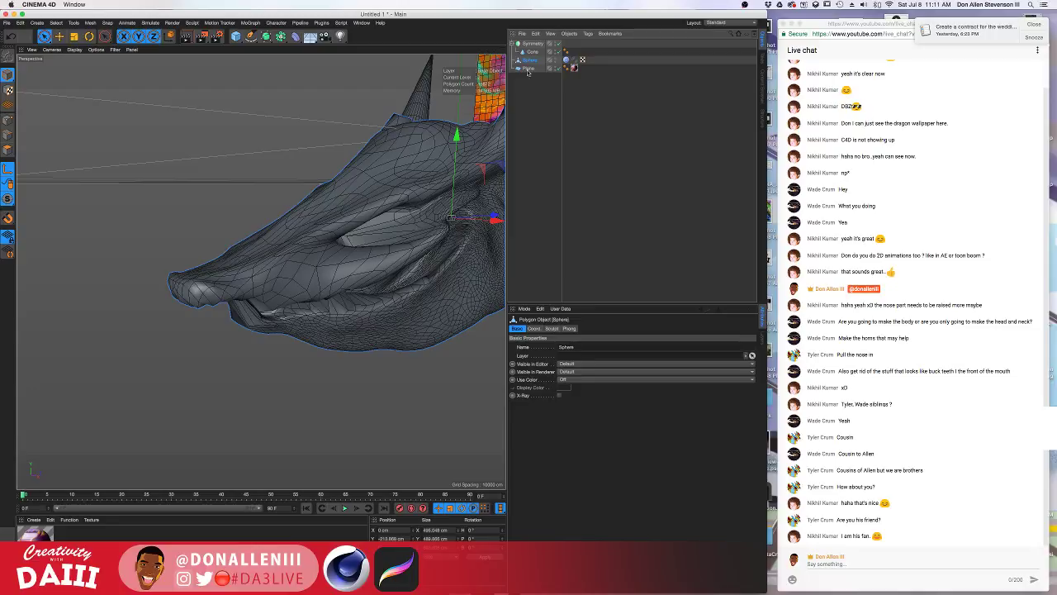
alt+drag(361, 179, 452, 80)
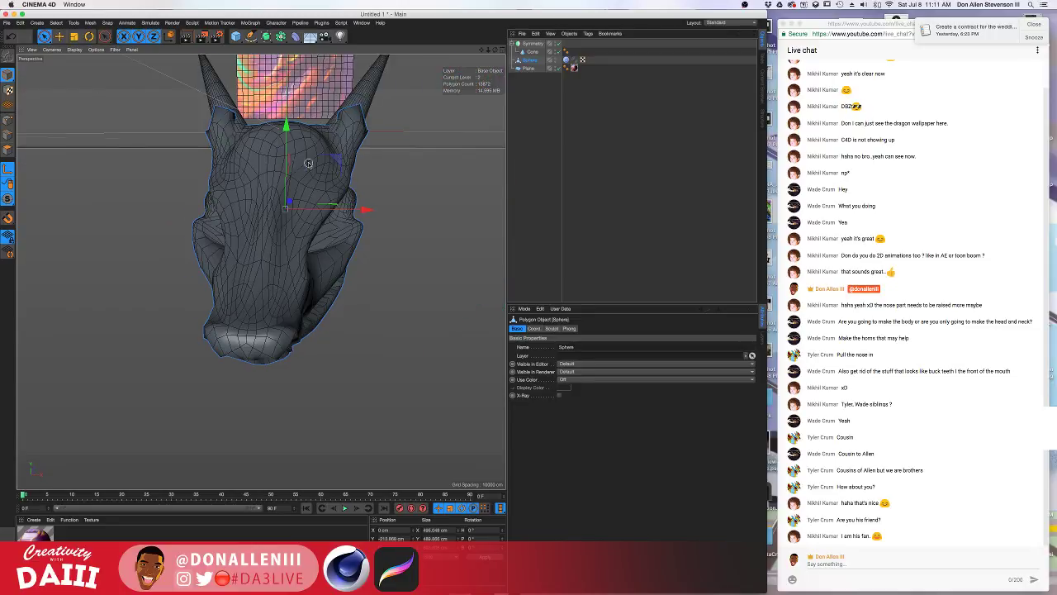
alt+drag(307, 162, 266, 42)
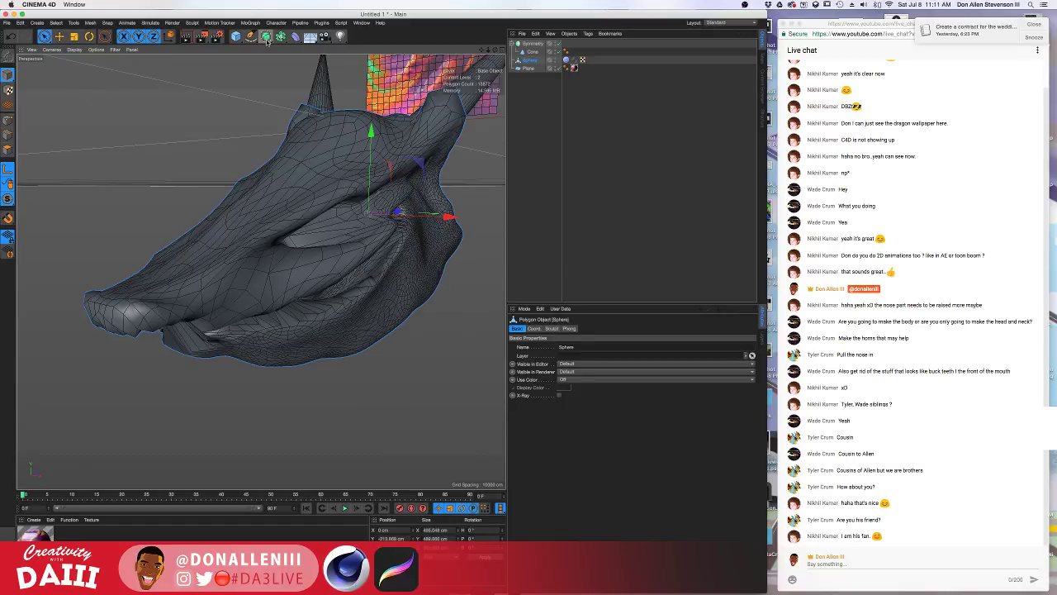
click(266, 38)
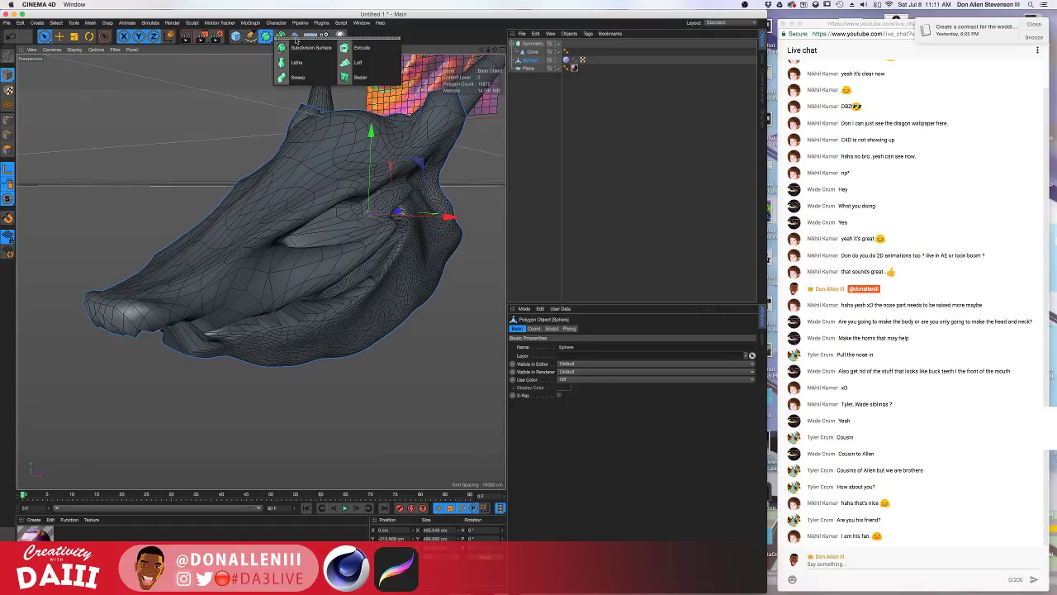
mouse_move(282, 36)
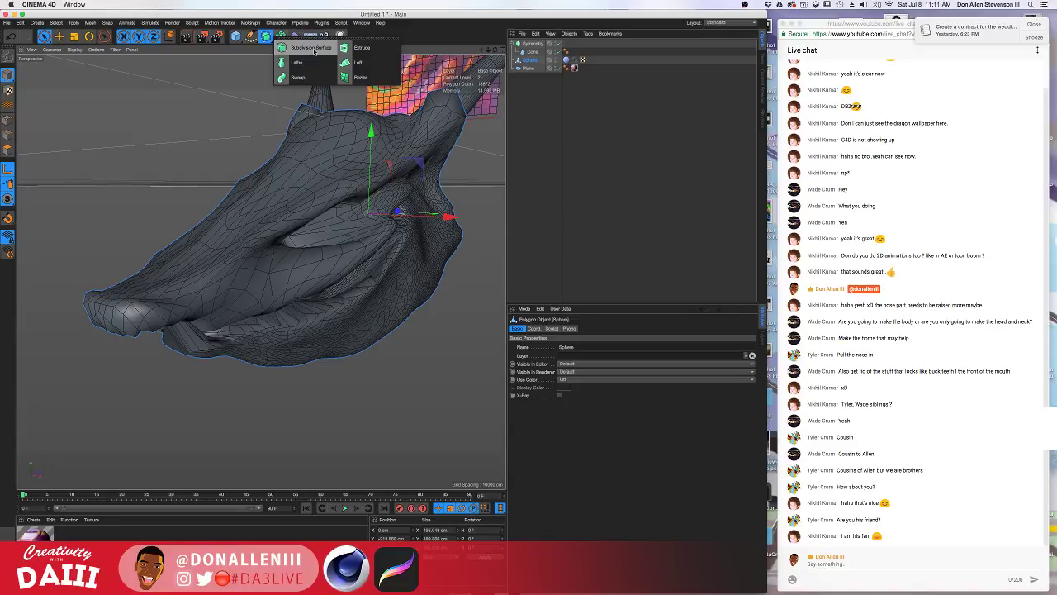
click(312, 49)
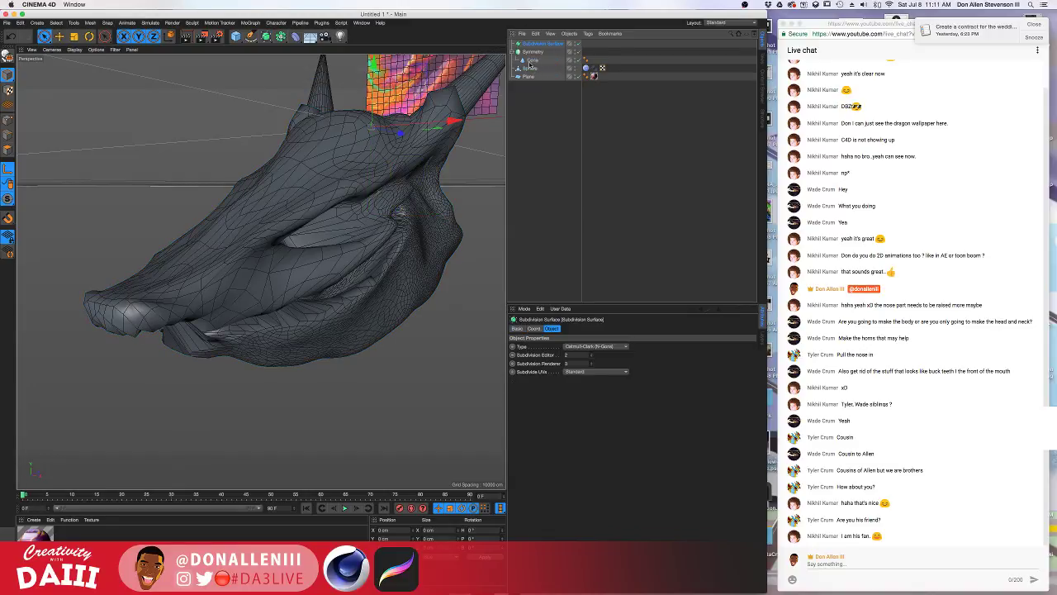
drag(528, 65, 527, 72)
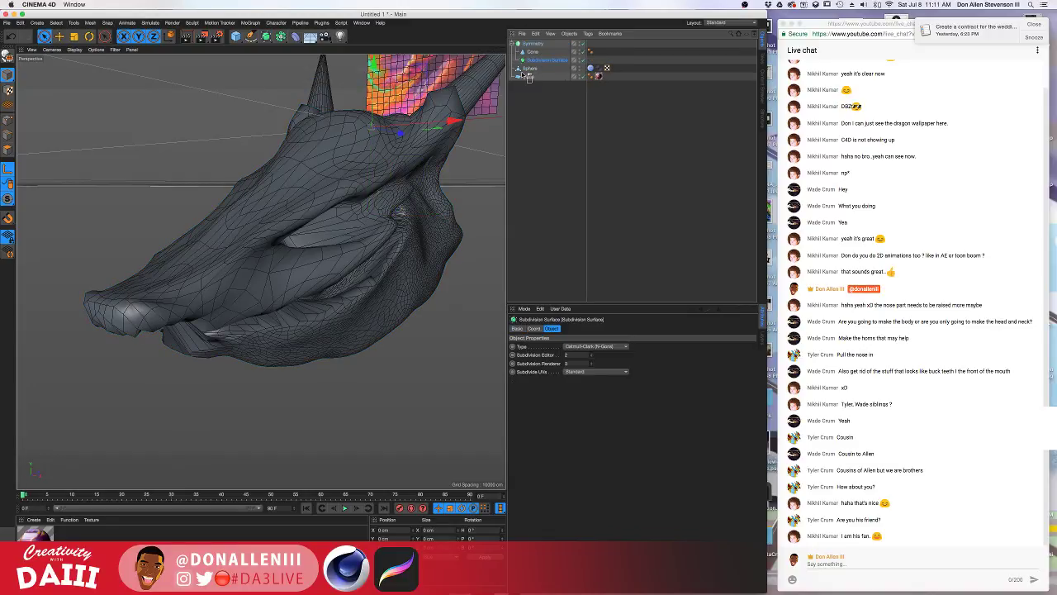
drag(529, 77, 534, 61)
Examine the subdivided head mesh from the front and both sides, checking the muzzle, eye and jaw areas.
alt+drag(208, 236, 415, 226)
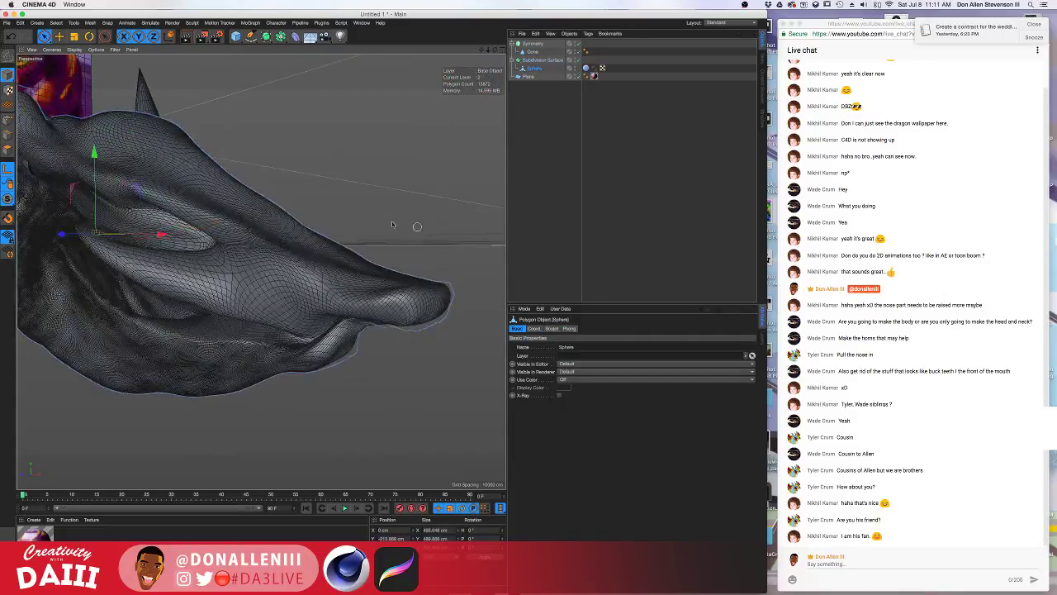
alt+drag(195, 217, 312, 217)
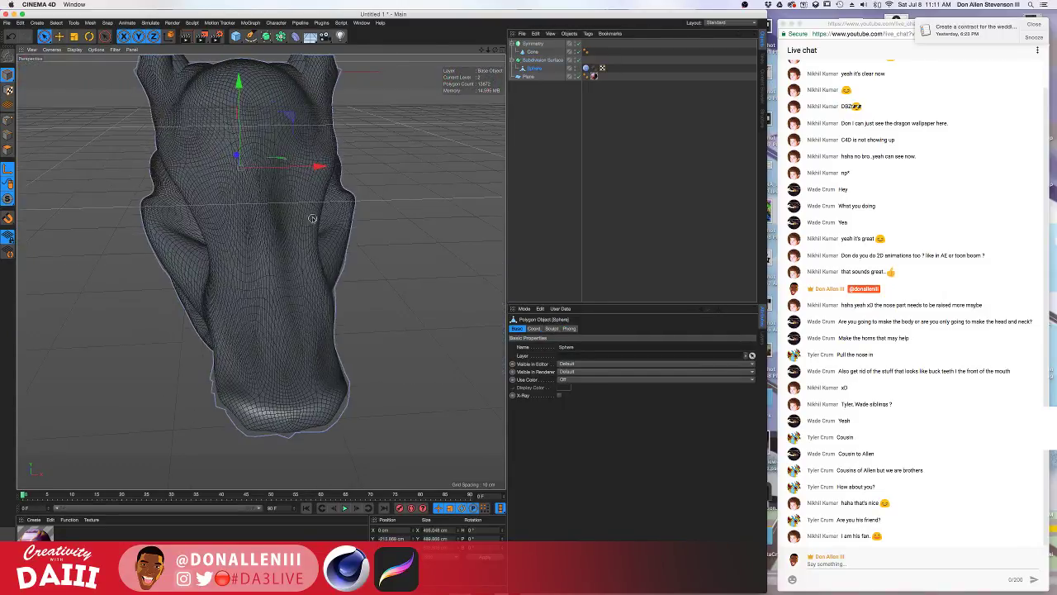
click(533, 76)
click(538, 61)
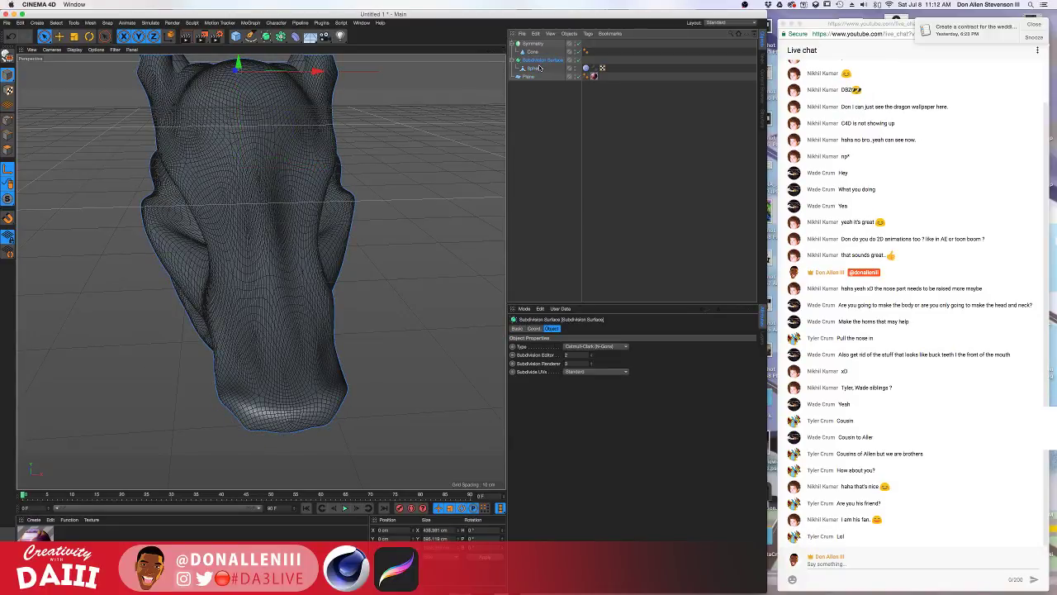
click(538, 69)
alt+drag(384, 250, 329, 267)
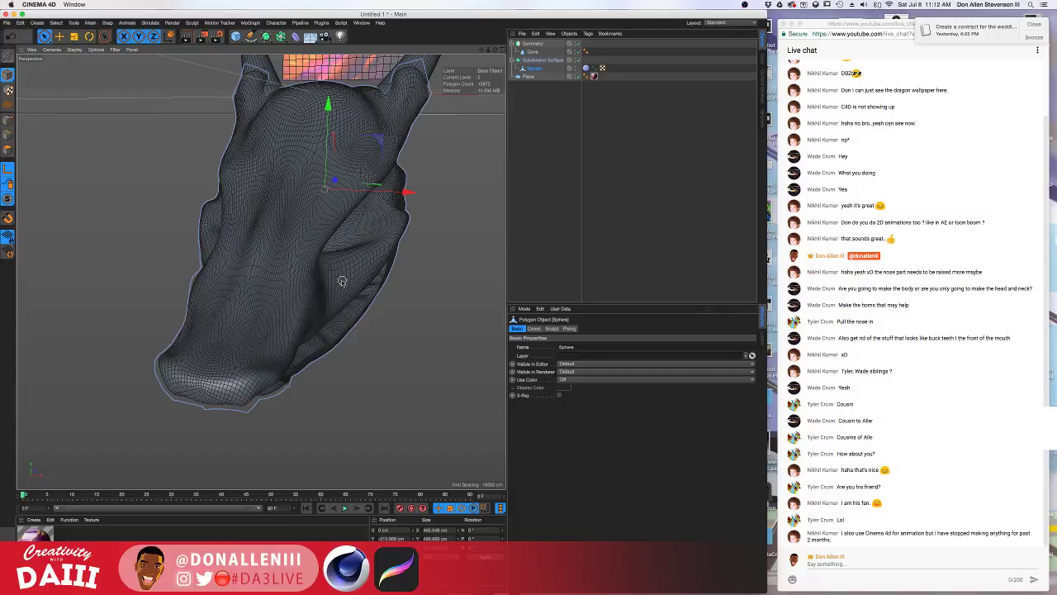
alt+drag(342, 280, 298, 243)
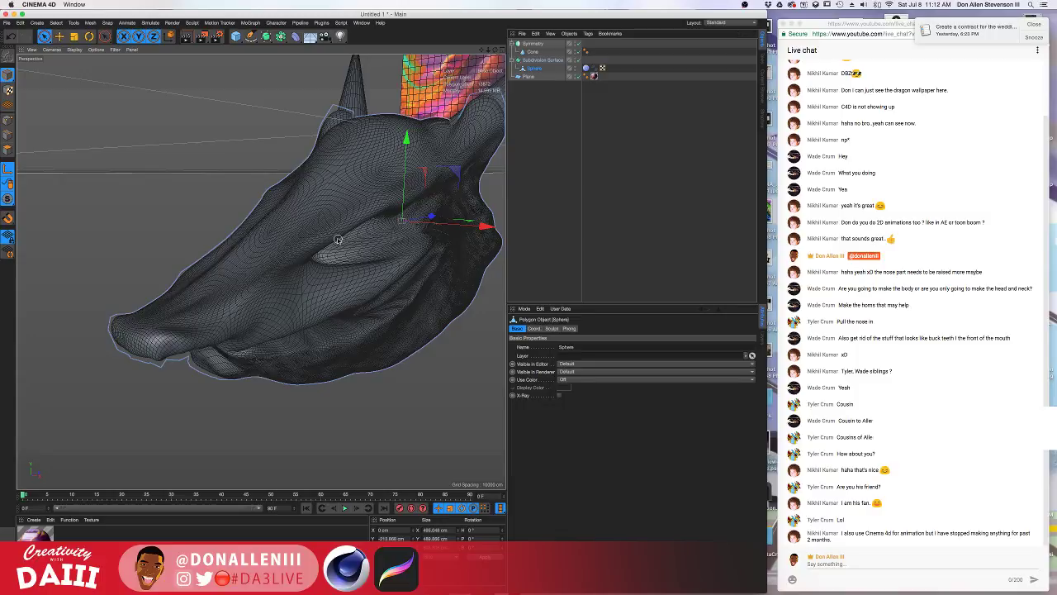
mouse_move(357, 327)
alt+mouse_down()
mouse_move(353, 284)
mouse_move(370, 273)
alt+mouse_up()
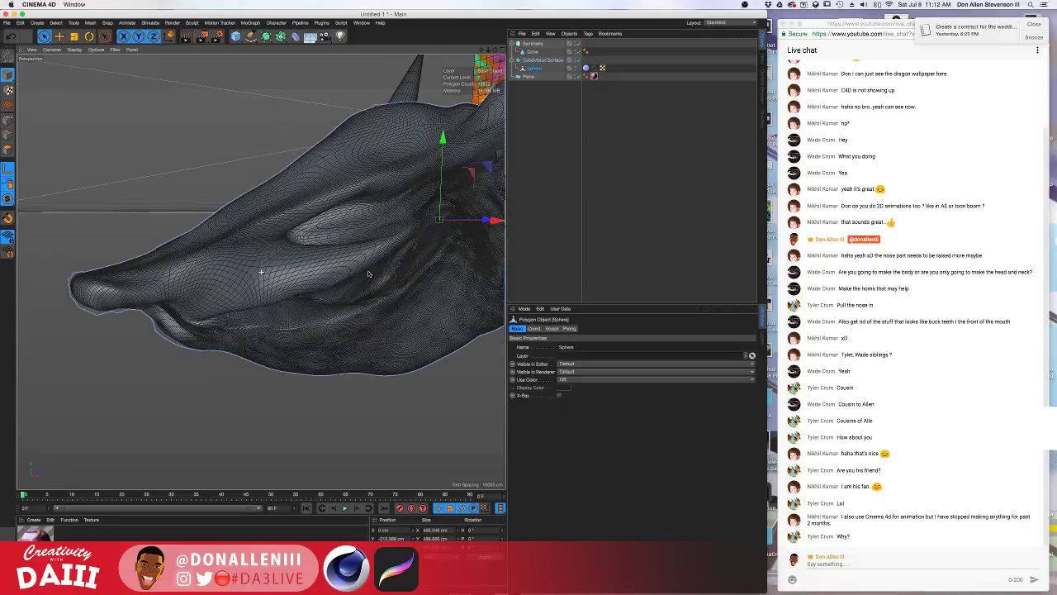
click(542, 60)
click(534, 68)
alt+middle_drag(363, 272, 318, 294)
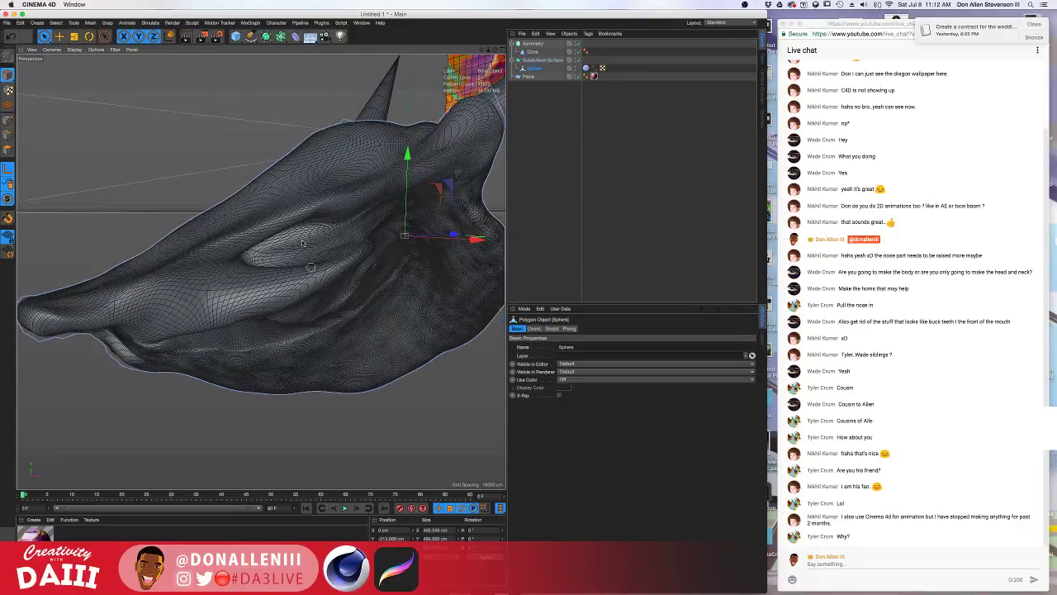
Disable the Subdivision Surface generator and examine the unsmoothed head mesh around the eye, muzzle and horns from the front and side.
click(577, 60)
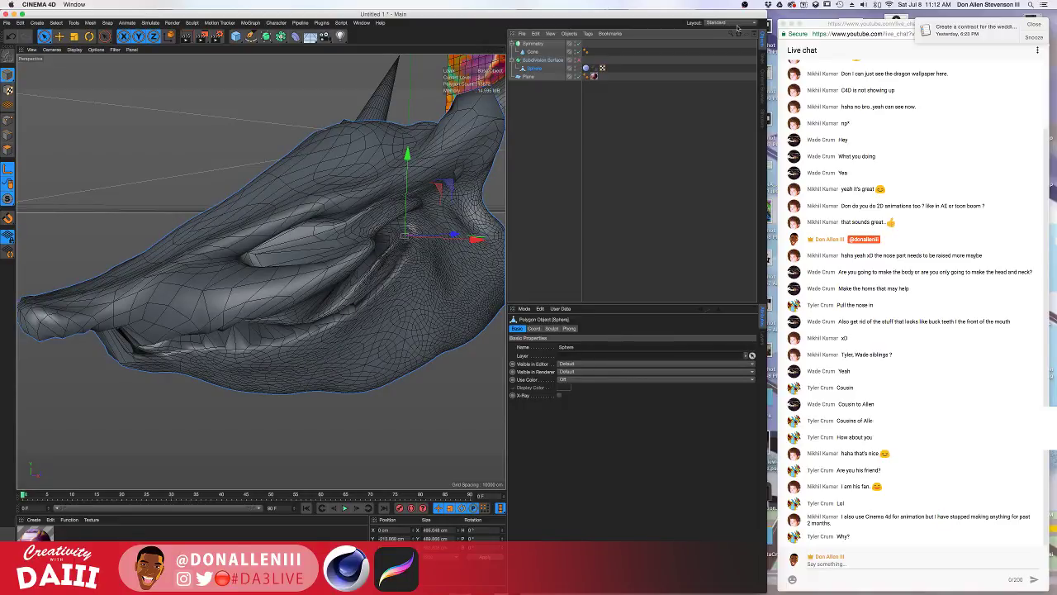
mouse_move(253, 333)
alt+mouse_down()
mouse_move(260, 343)
mouse_move(302, 326)
mouse_move(360, 255)
mouse_move(322, 236)
alt+mouse_up()
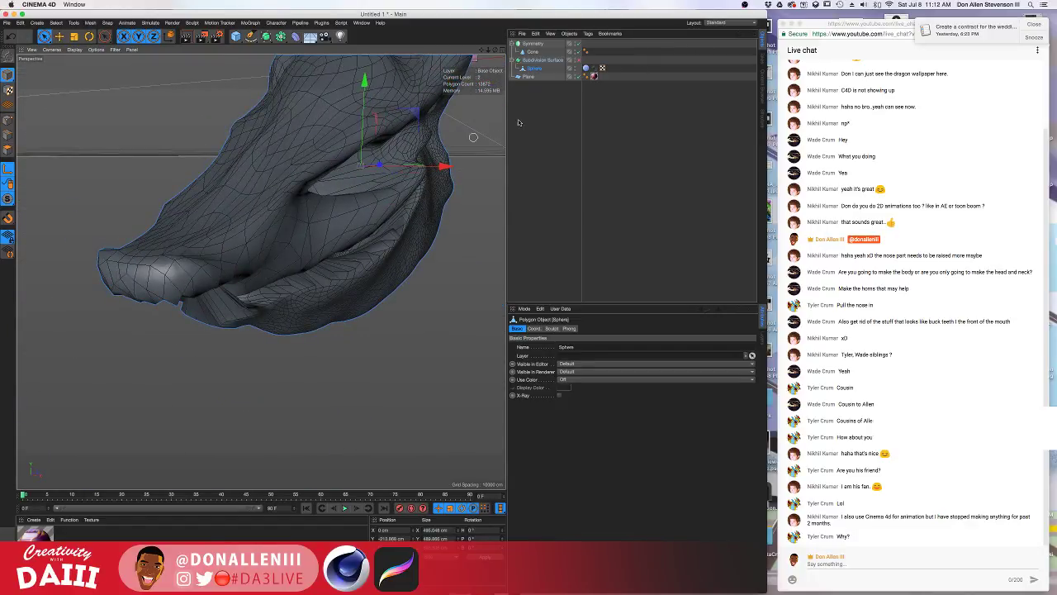
mouse_move(473, 137)
alt+mouse_down()
mouse_move(312, 272)
mouse_move(564, 68)
alt+mouse_up()
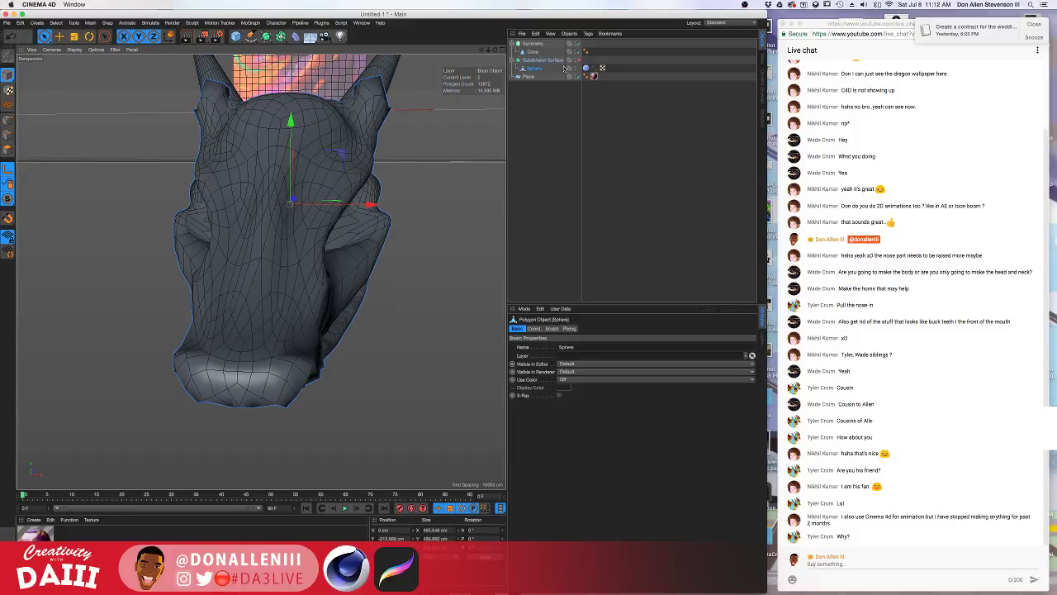
click(532, 43)
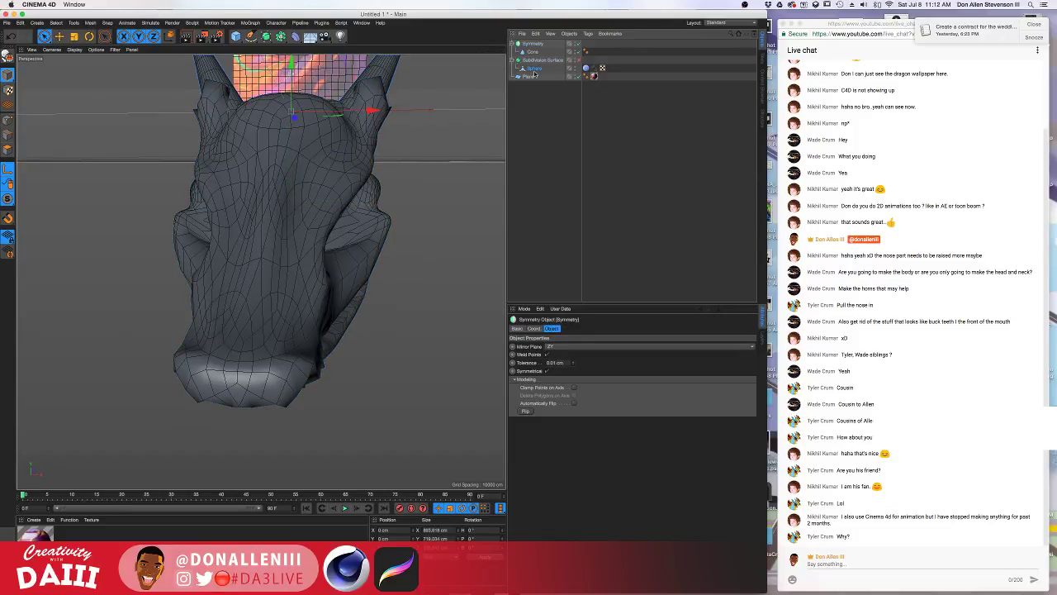
click(533, 70)
mouse_move(318, 223)
alt+mouse_down()
mouse_move(313, 248)
mouse_move(333, 285)
mouse_move(255, 312)
alt+mouse_up()
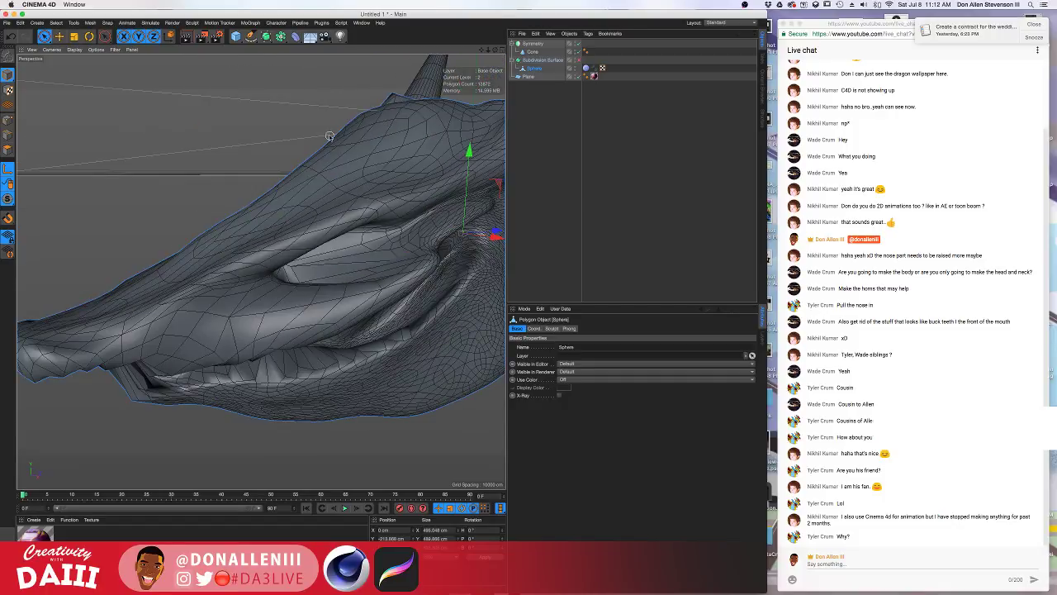
alt+drag(317, 255, 397, 236)
Add a sphere primitive and move it down and outward into the eye socket, to X about 71 cm.
click(533, 44)
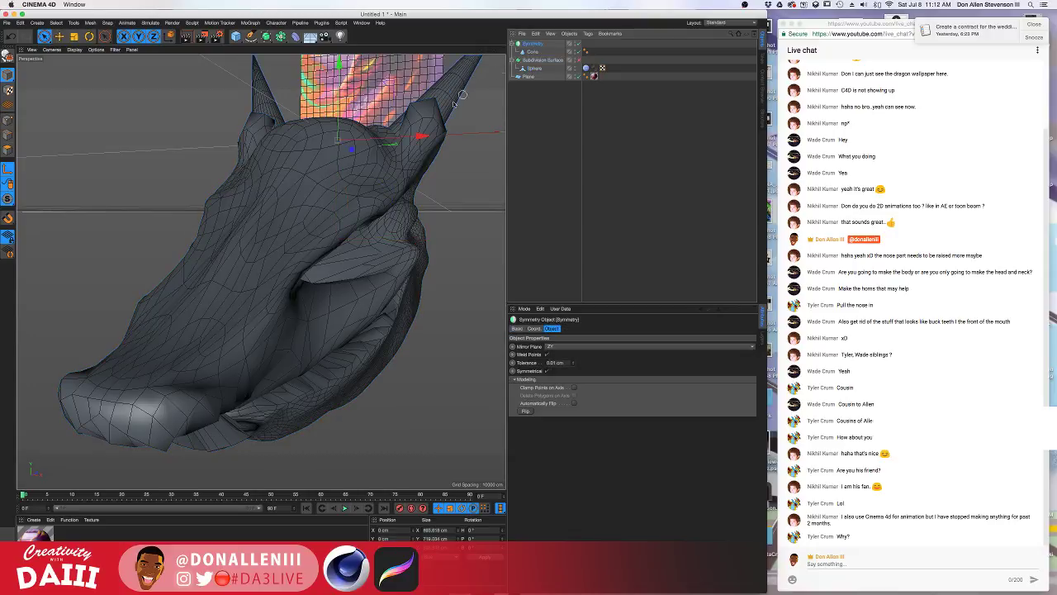
drag(238, 40, 402, 63)
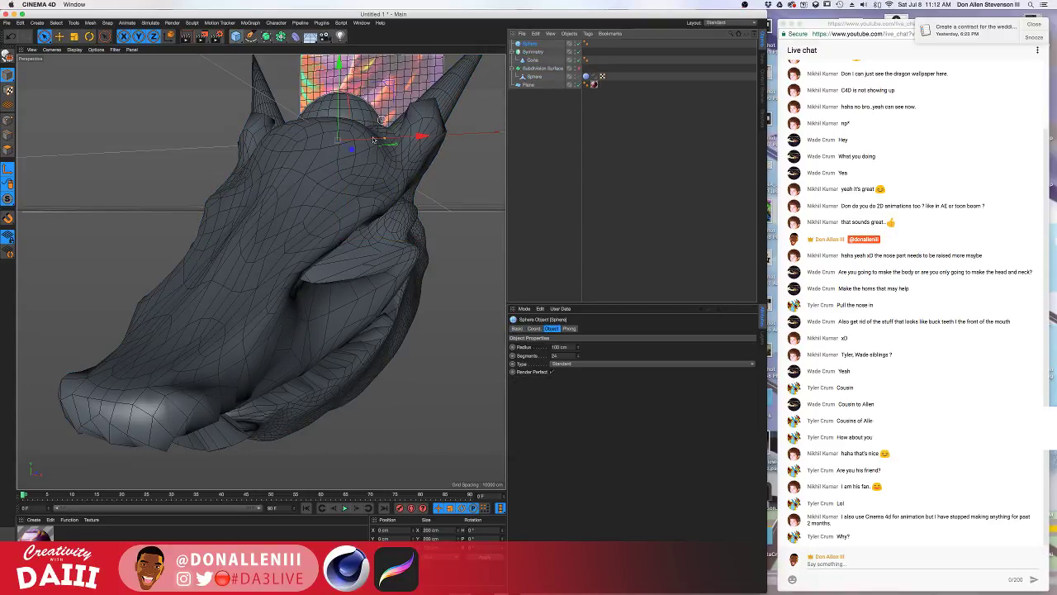
drag(373, 140, 404, 289)
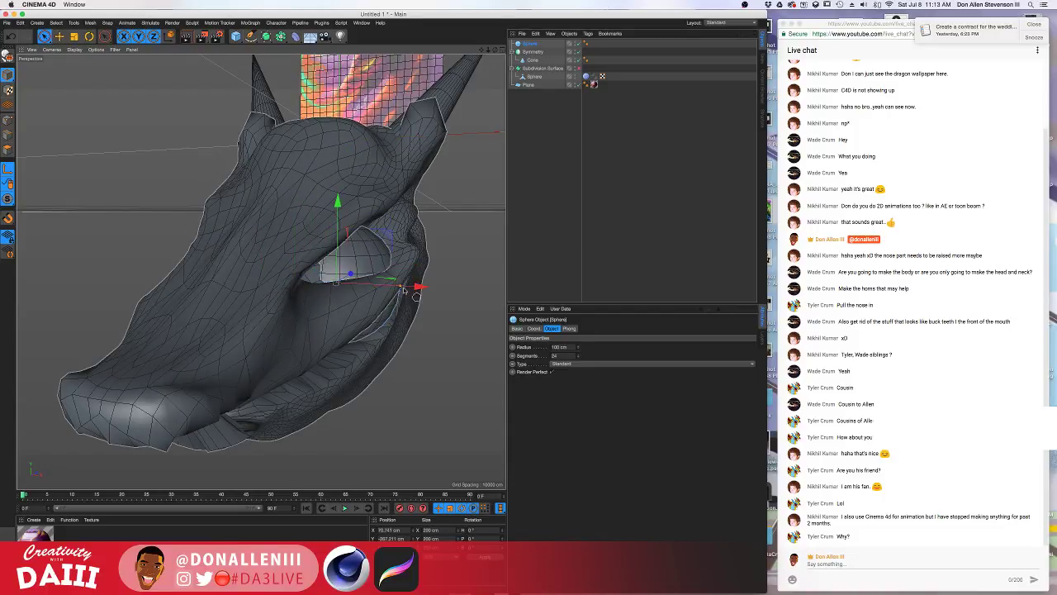
Shrink the eye sphere to a radius of about 99 cm and flatten it to a Y scale of 0.49.
alt+drag(348, 213, 307, 250)
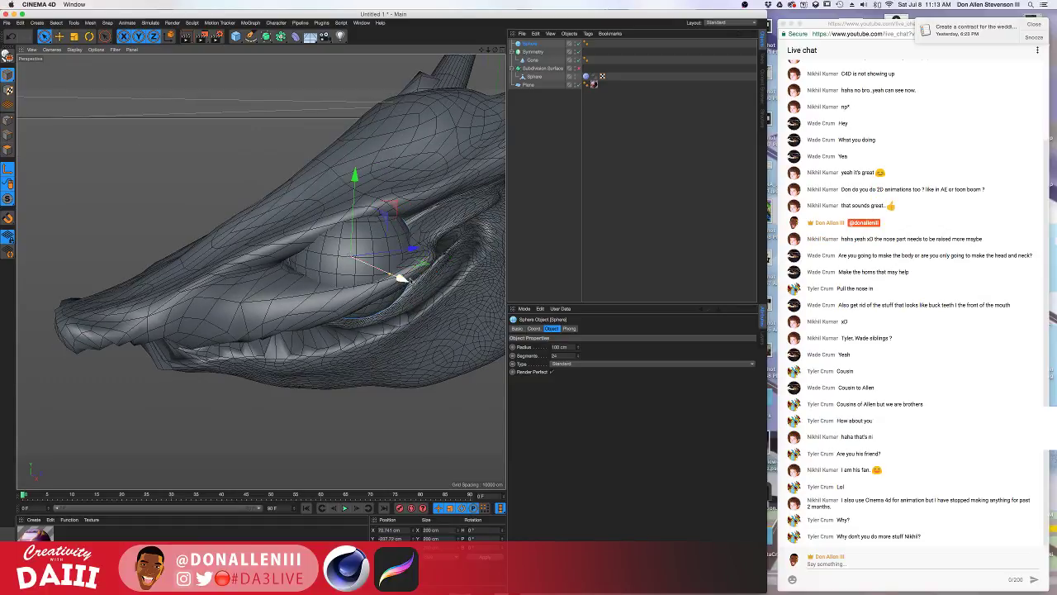
drag(389, 271, 377, 279)
mouse_move(376, 276)
alt+mouse_down()
mouse_move(429, 310)
mouse_move(384, 242)
mouse_move(383, 273)
mouse_move(391, 272)
alt+mouse_up()
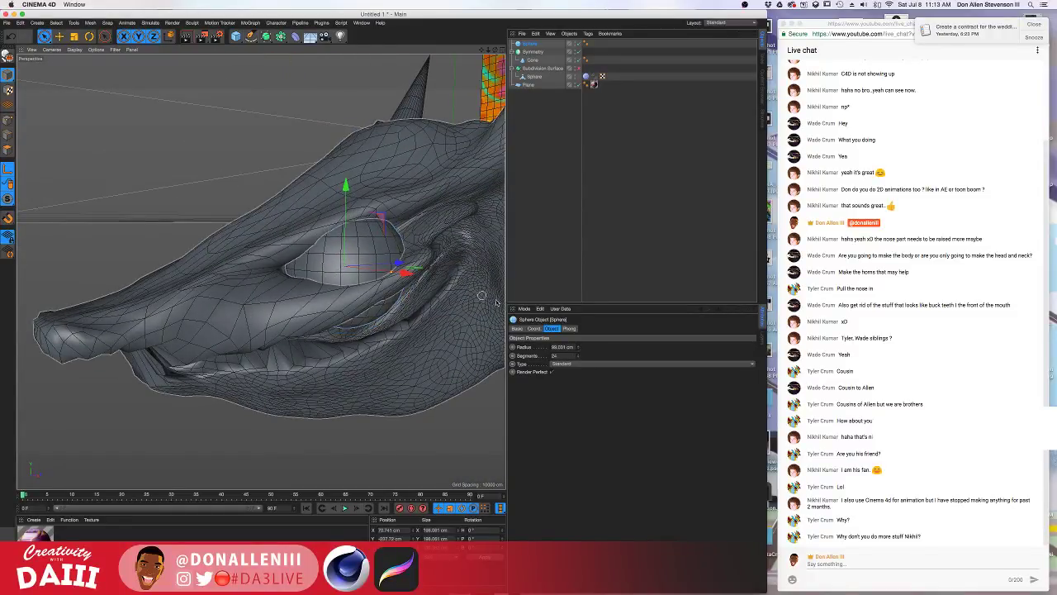
click(535, 329)
drag(618, 356, 618, 399)
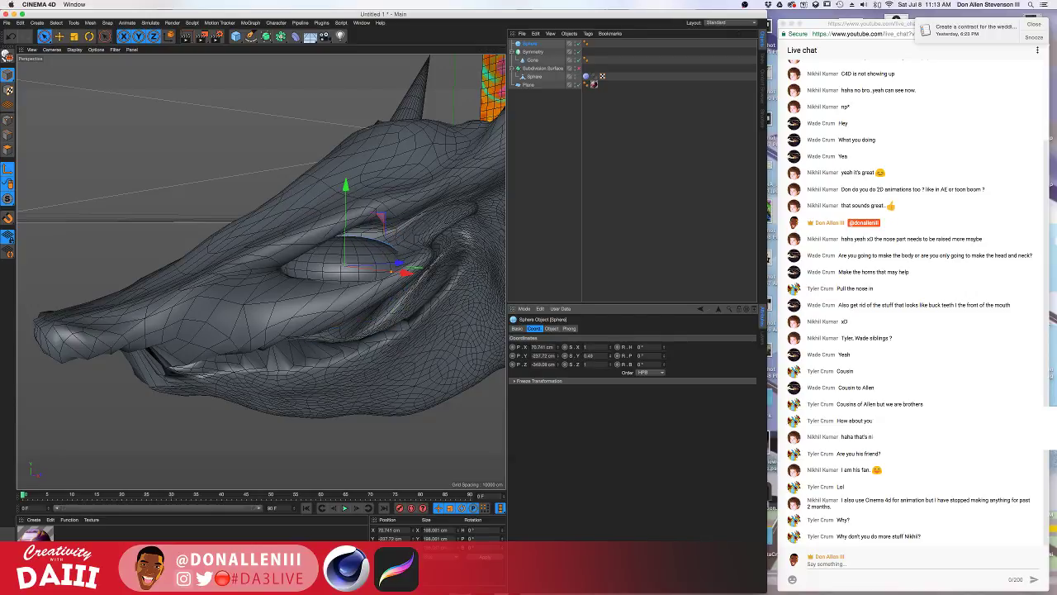
Tilt the eye sphere to a pitch of about 13° and move it outward and forward in the socket, to X about 90 cm.
alt+drag(215, 248, 313, 218)
key(e)
key(r)
key(d)
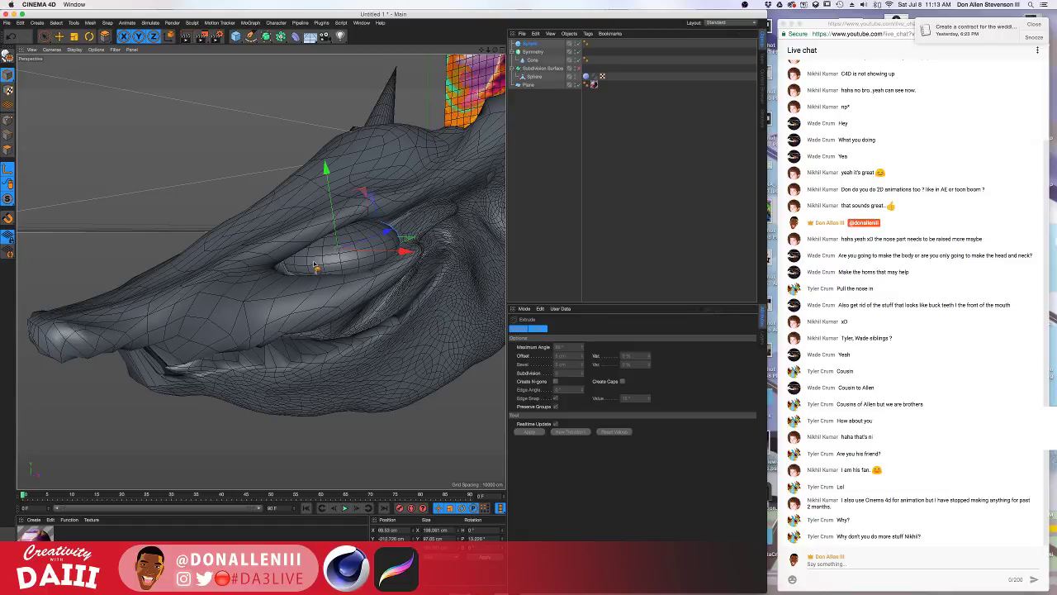
drag(387, 231, 348, 245)
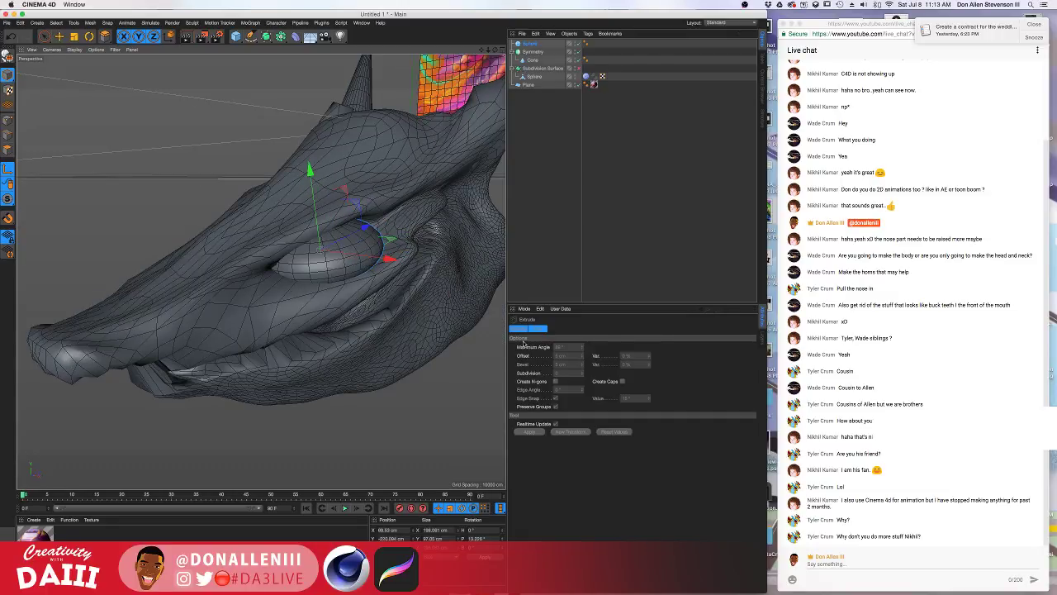
Reselect the eye sphere, leave the Extrude tool for Live Selection, and narrow the sphere by reducing its X scale.
click(529, 43)
alt+drag(258, 234, 317, 259)
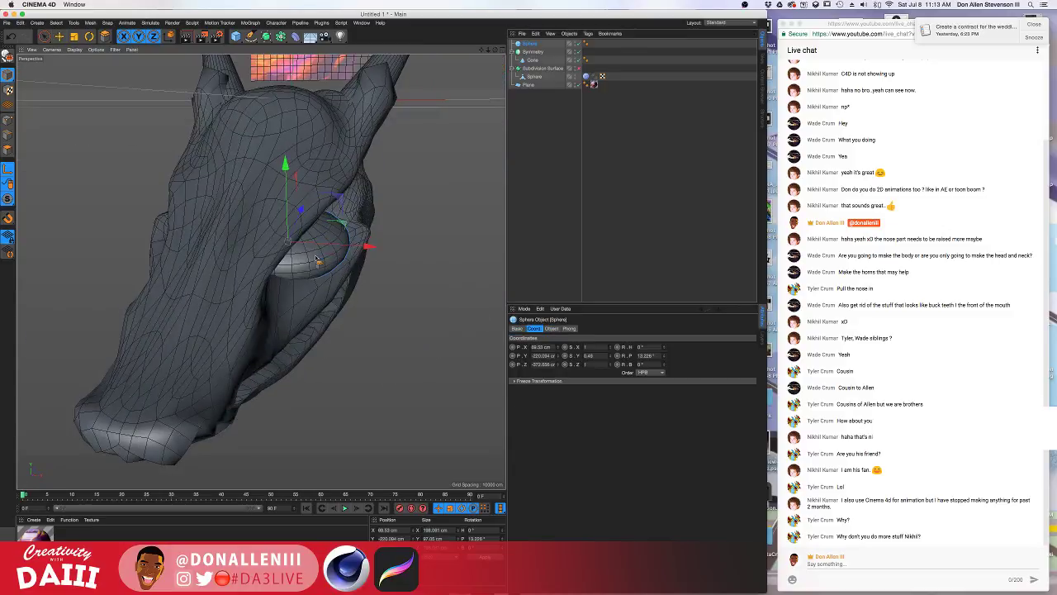
click(45, 37)
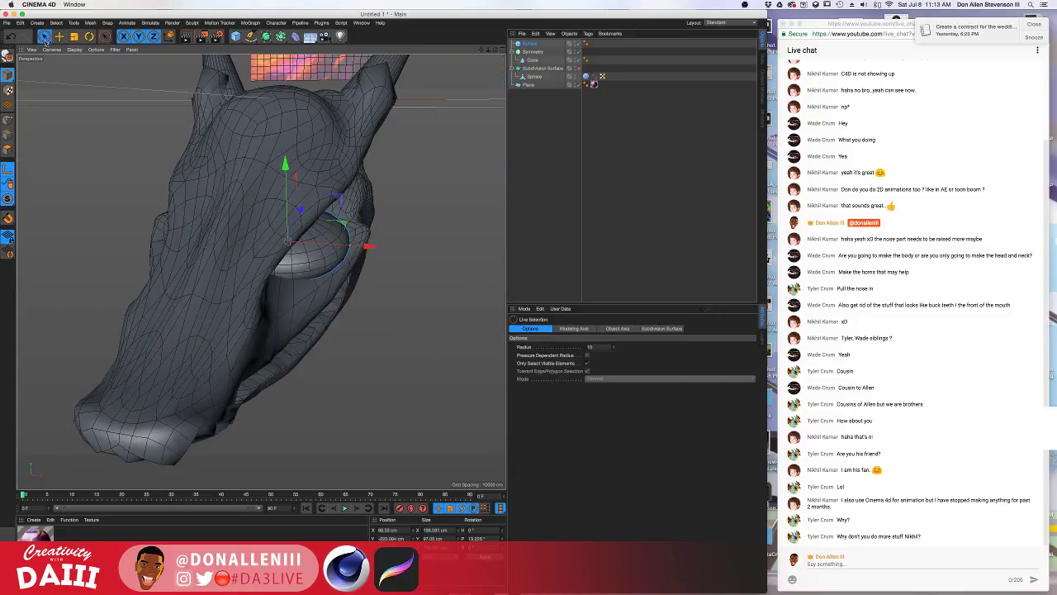
click(530, 44)
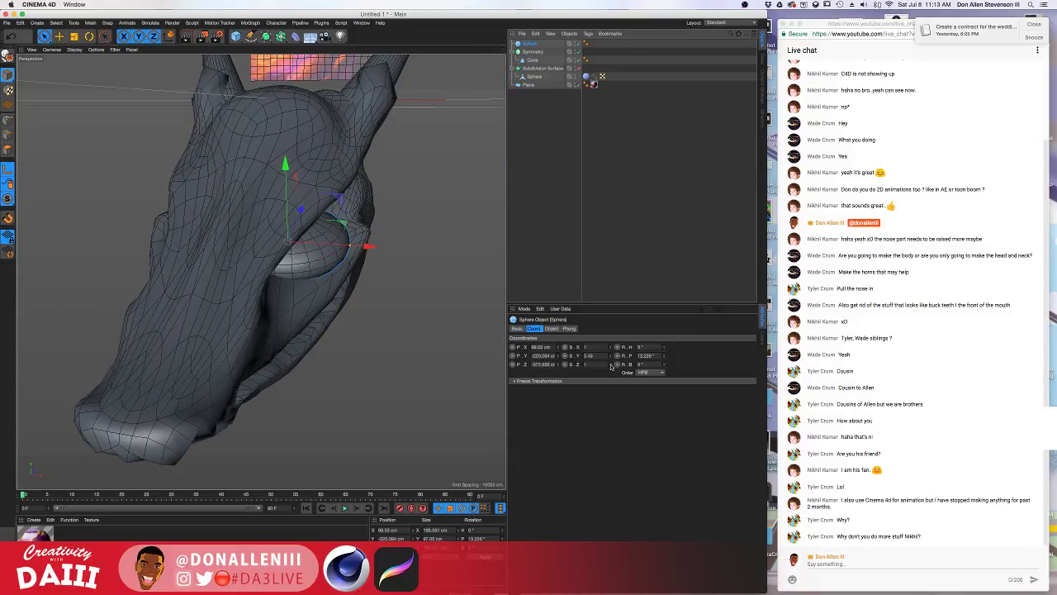
drag(611, 348, 610, 402)
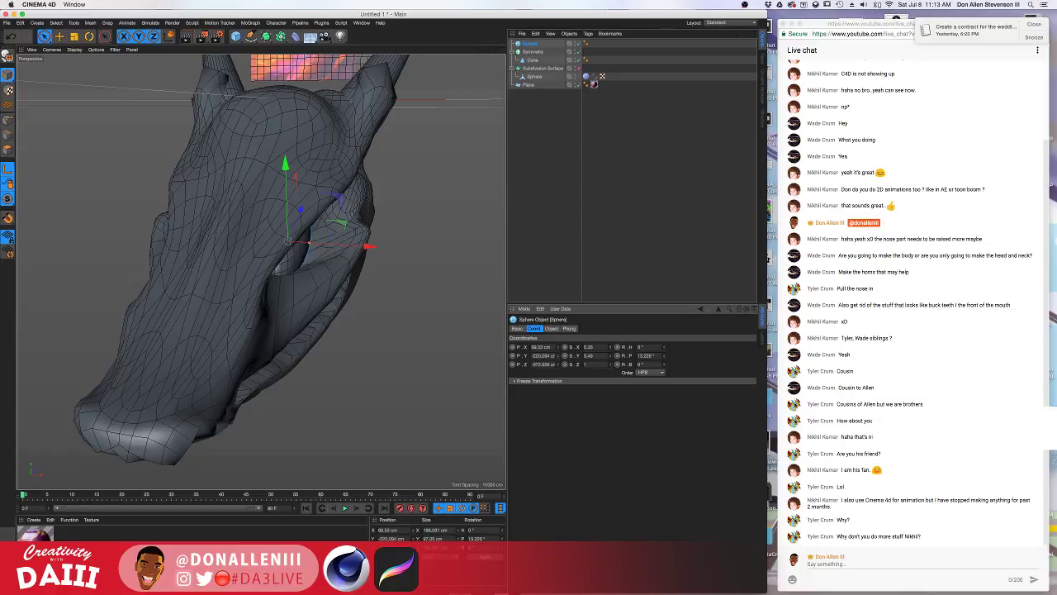
Rotate the eye sphere to a heading of about -21.2° so it follows the side of the dragon's head.
alt+drag(389, 245, 428, 245)
key(r)
scroll(326, 240, down, 5)
scroll(351, 245, up, 8)
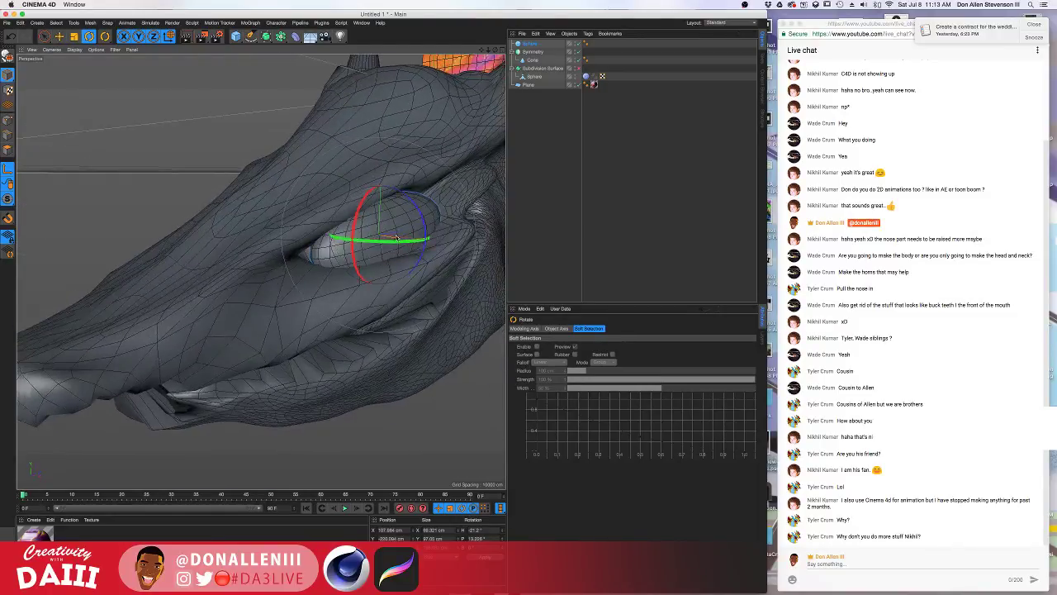
Move the eye sphere into the dragon's eye socket, to about X 92.8 cm and Y -220.3 cm.
key(e)
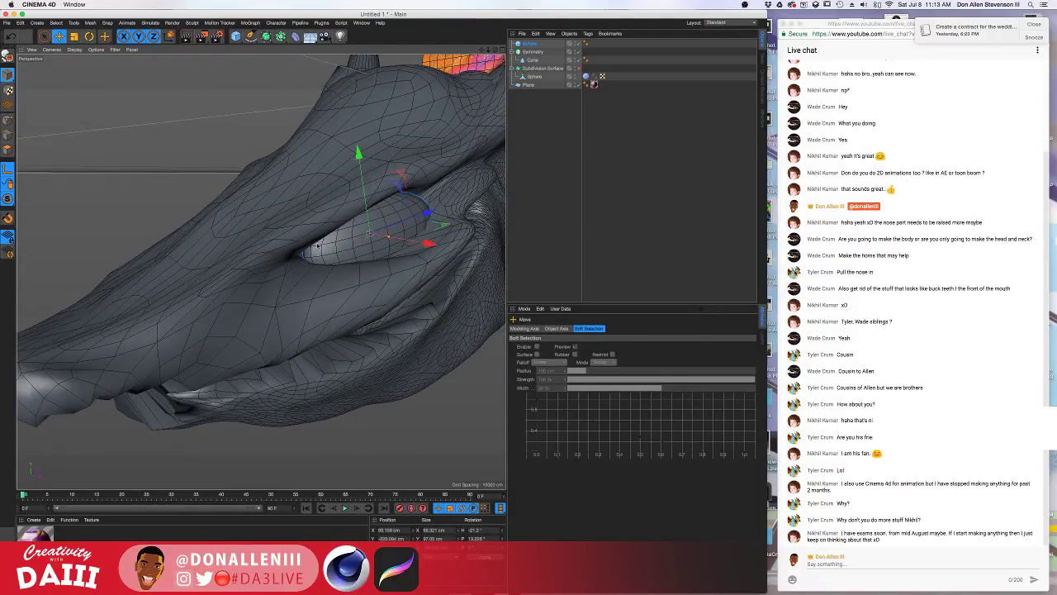
alt+drag(318, 244, 507, 107)
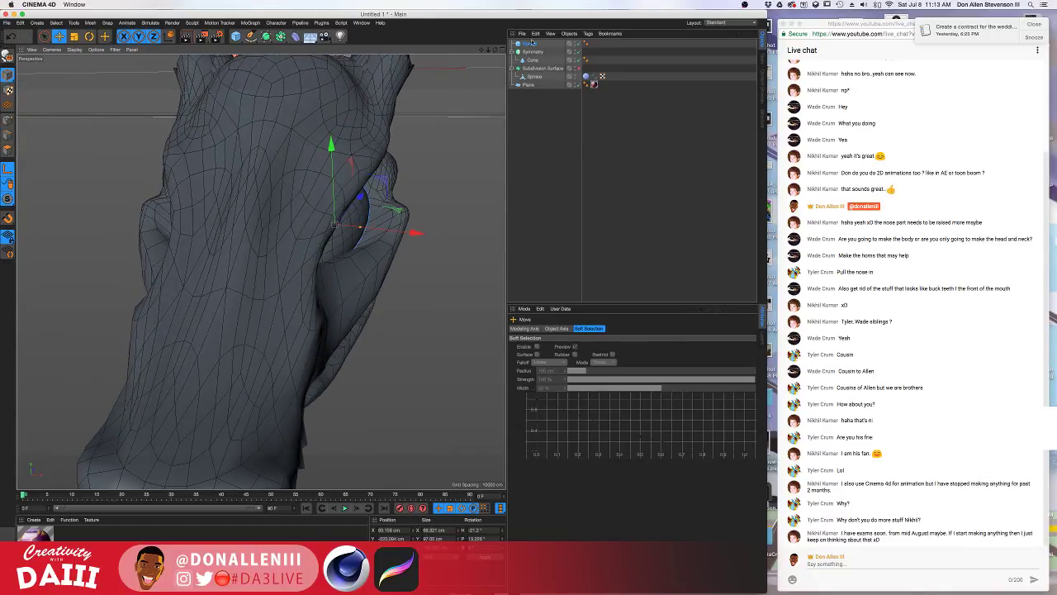
alt+drag(252, 232, 449, 248)
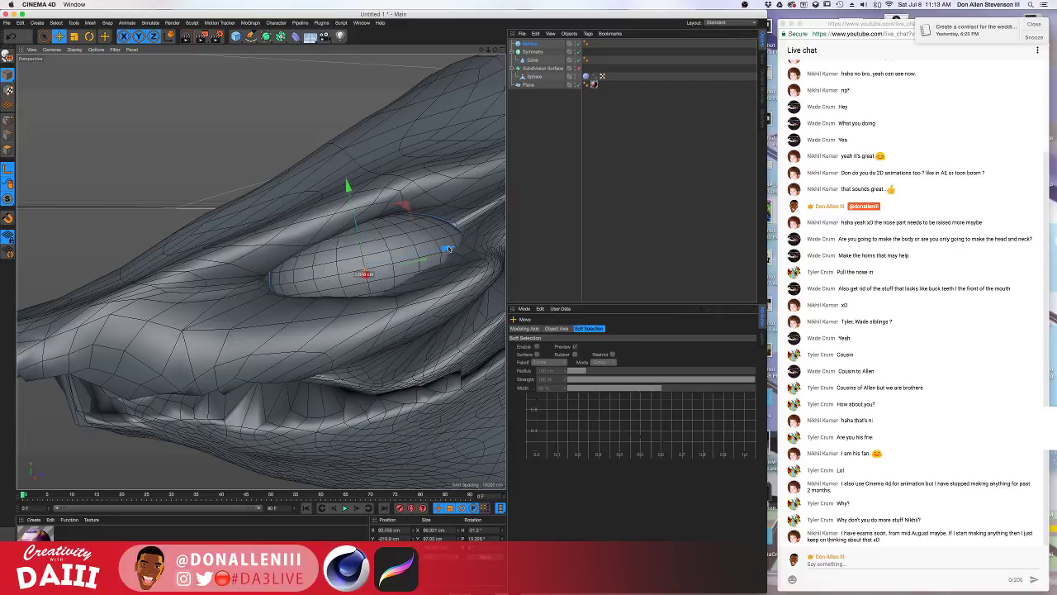
drag(361, 273, 465, 106)
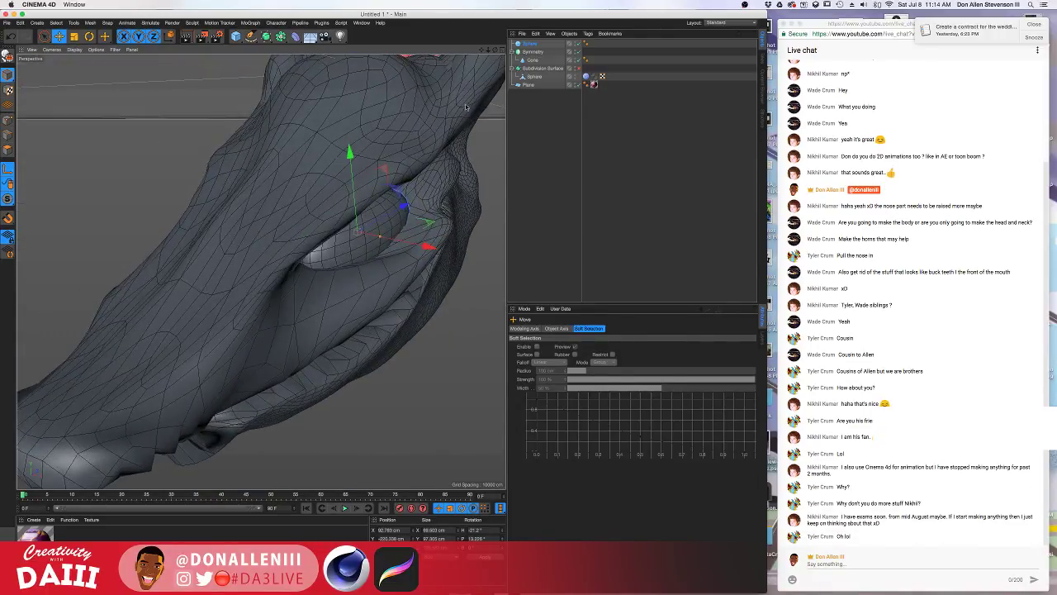
Add a Symmetry generator and nest the eye sphere under it to mirror the eye.
click(280, 38)
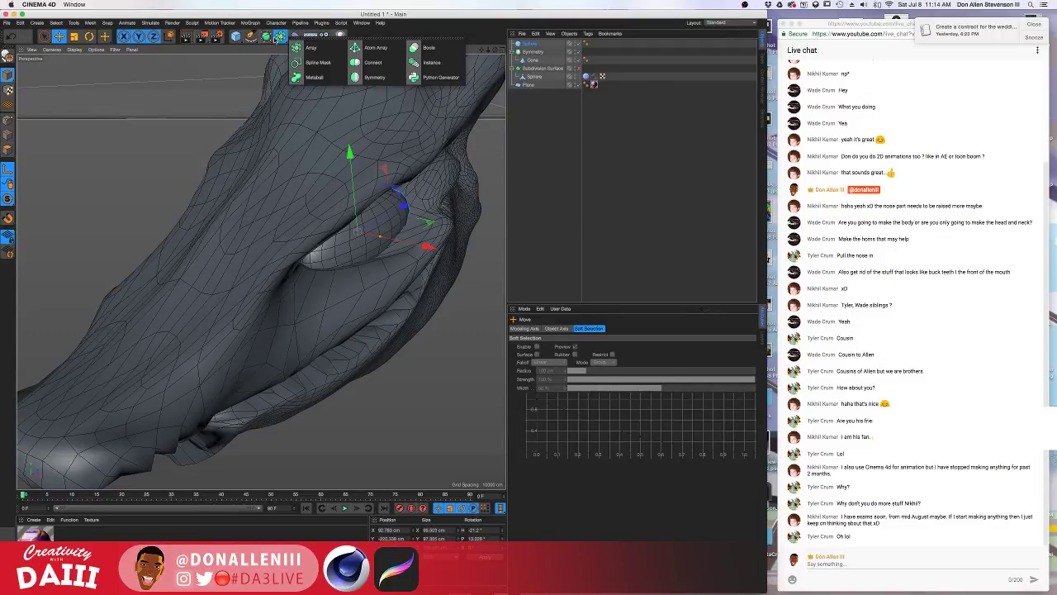
click(264, 37)
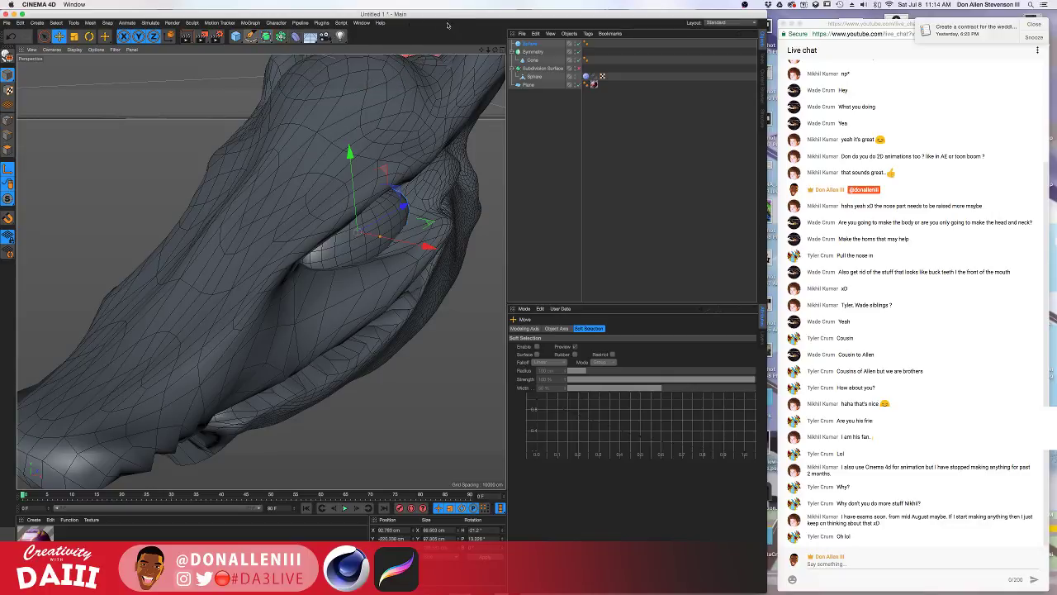
click(268, 37)
click(268, 37)
click(281, 37)
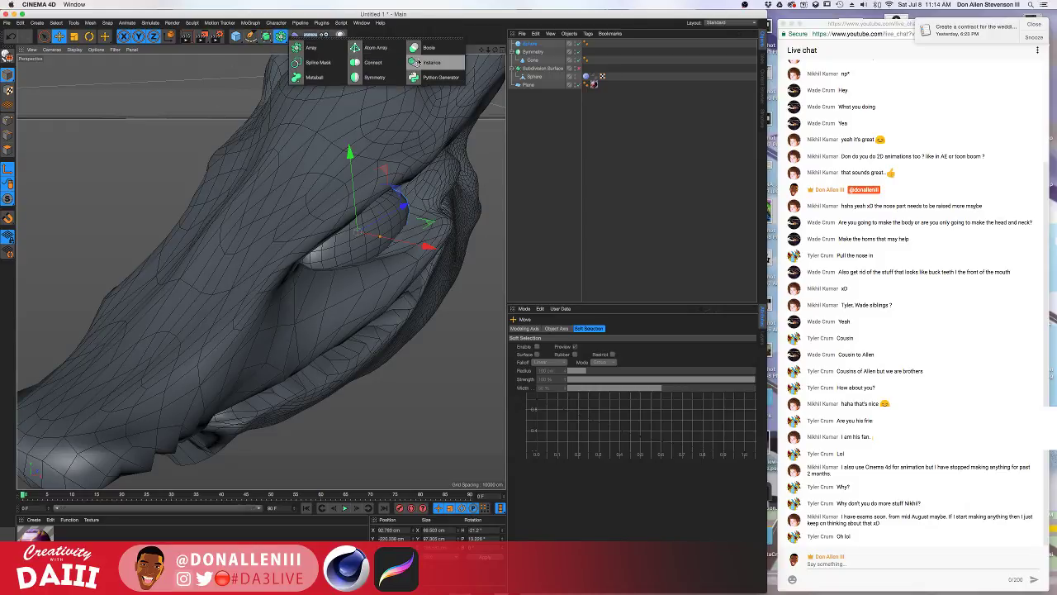
click(376, 77)
drag(535, 53, 534, 45)
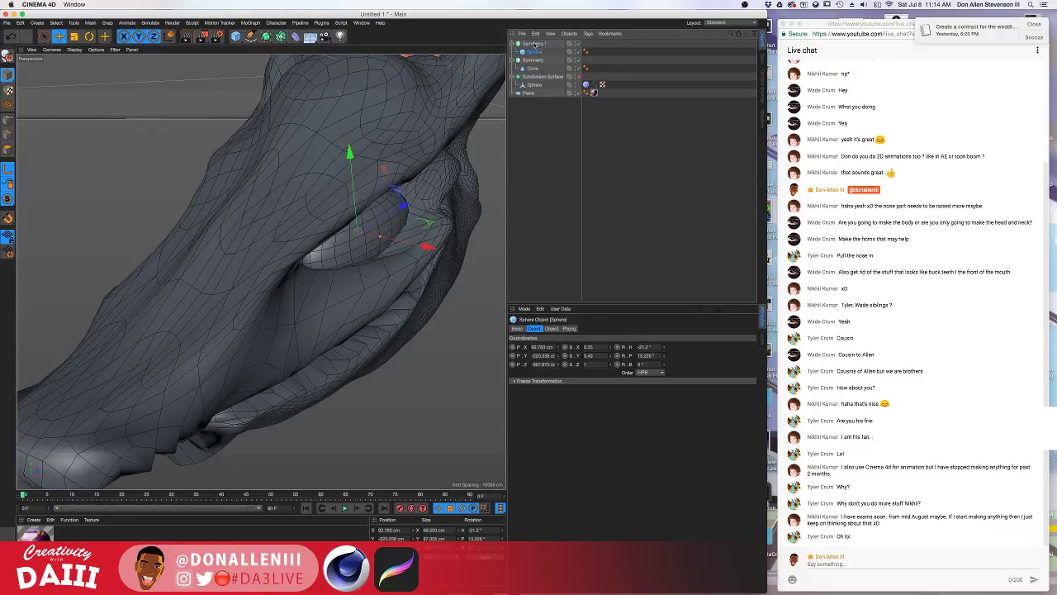
Create a bright yellow material with 100% saturation and value and apply it to the eye sphere.
alt+drag(280, 214, 254, 221)
double_click(141, 535)
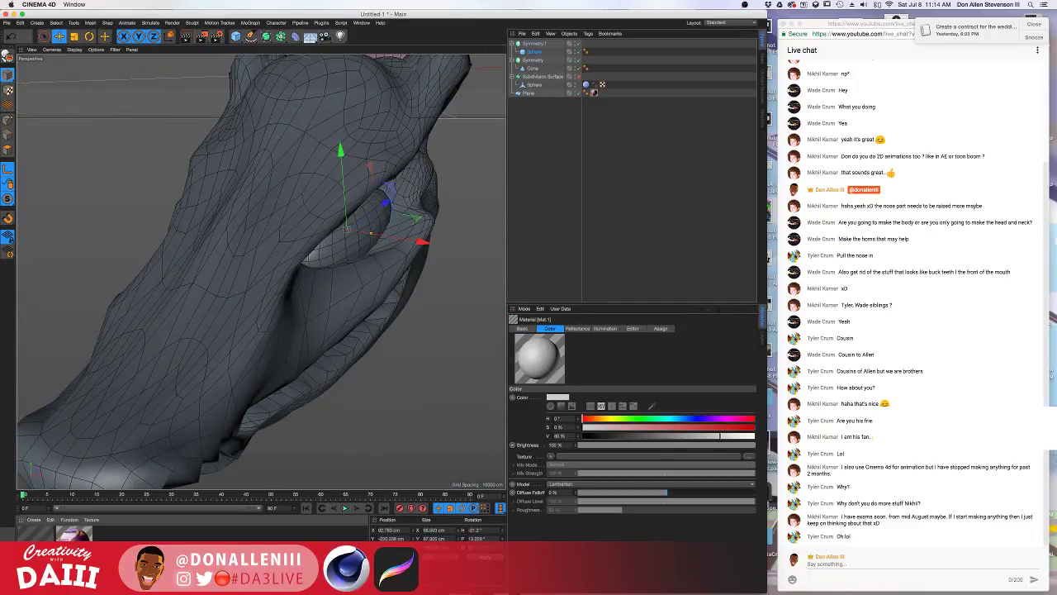
double_click(37, 535)
click(285, 116)
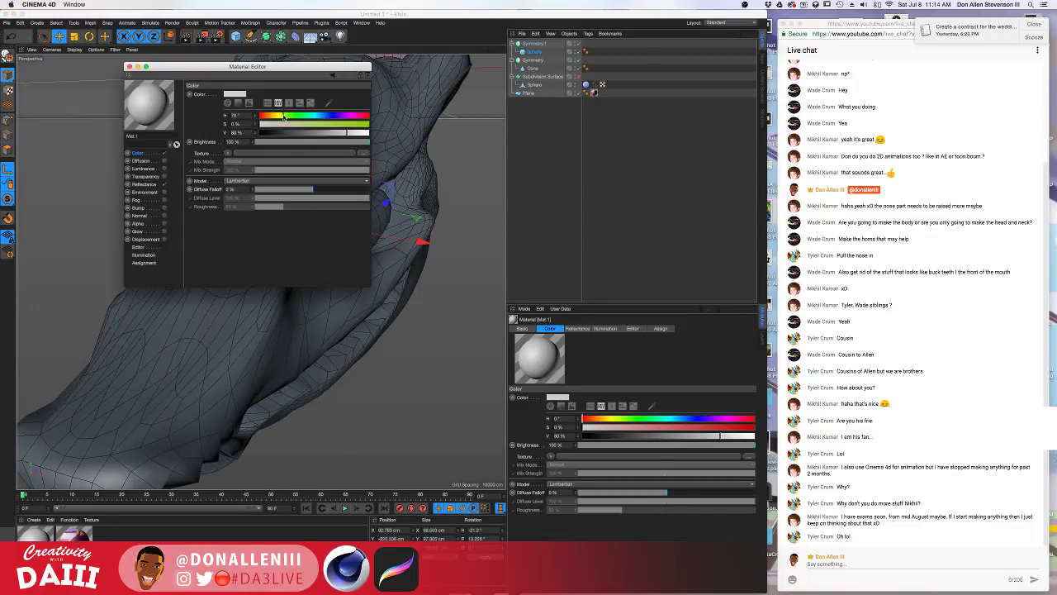
click(368, 124)
click(368, 133)
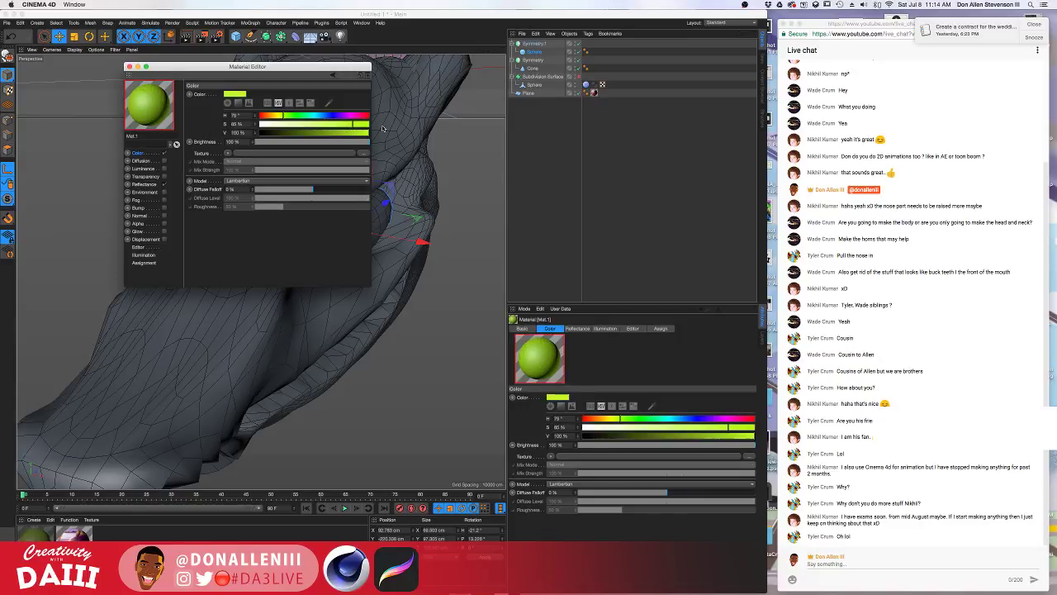
click(278, 115)
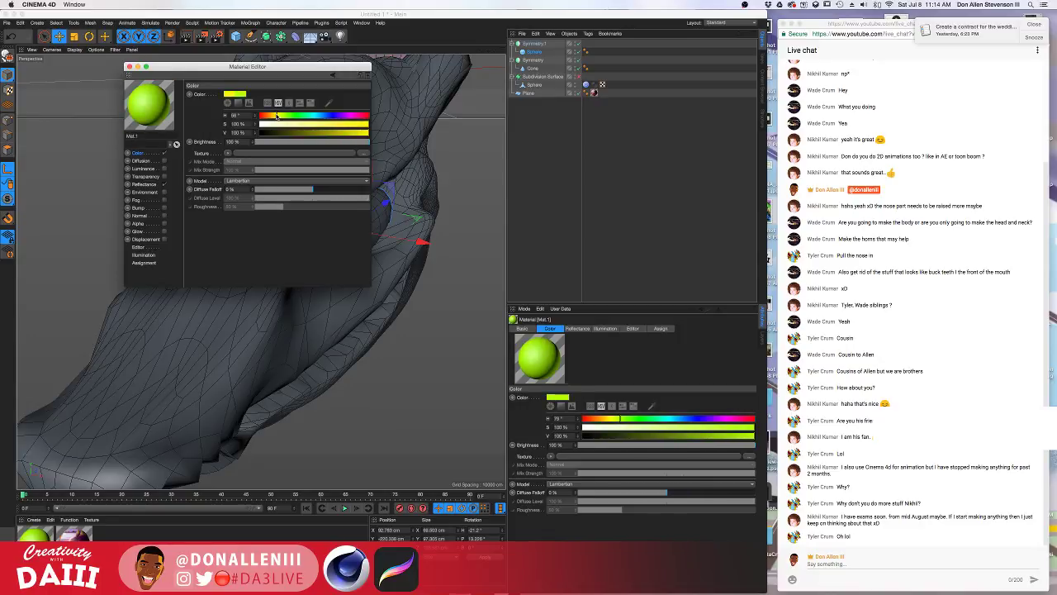
click(130, 67)
drag(35, 534, 348, 229)
Create a purple material with hue 291° and 100% saturation and value, and apply it to the dragon's head mesh.
alt+drag(285, 248, 371, 182)
alt+middle_drag(371, 182, 285, 351)
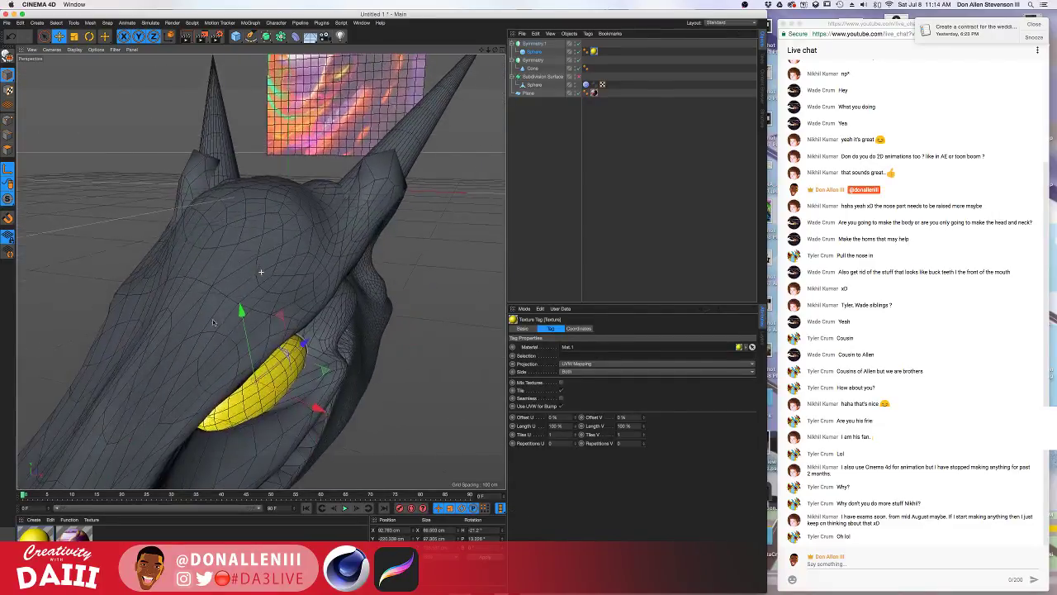
click(285, 353)
double_click(124, 536)
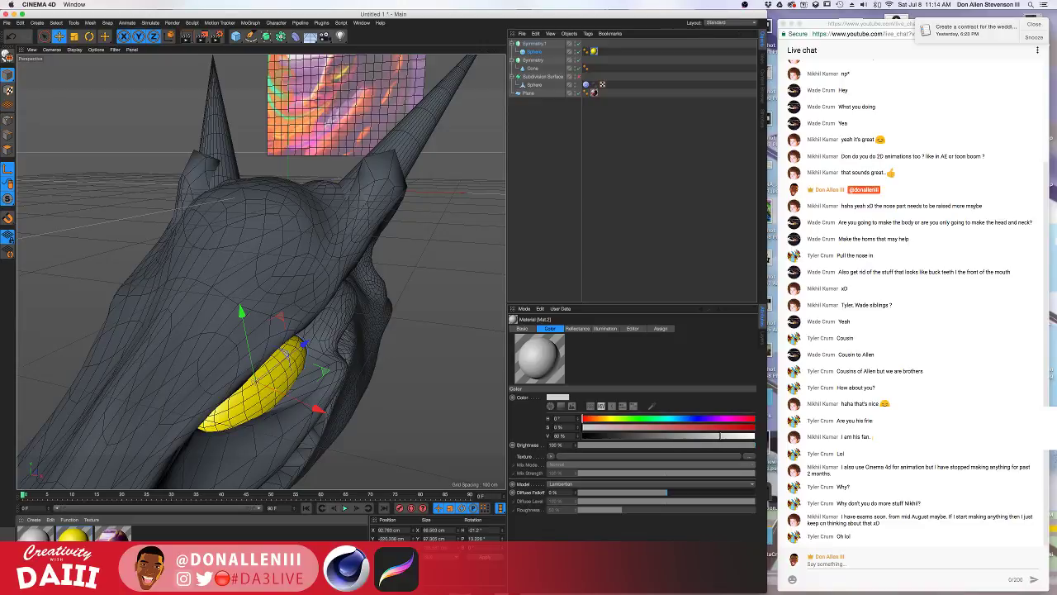
double_click(75, 535)
click(347, 106)
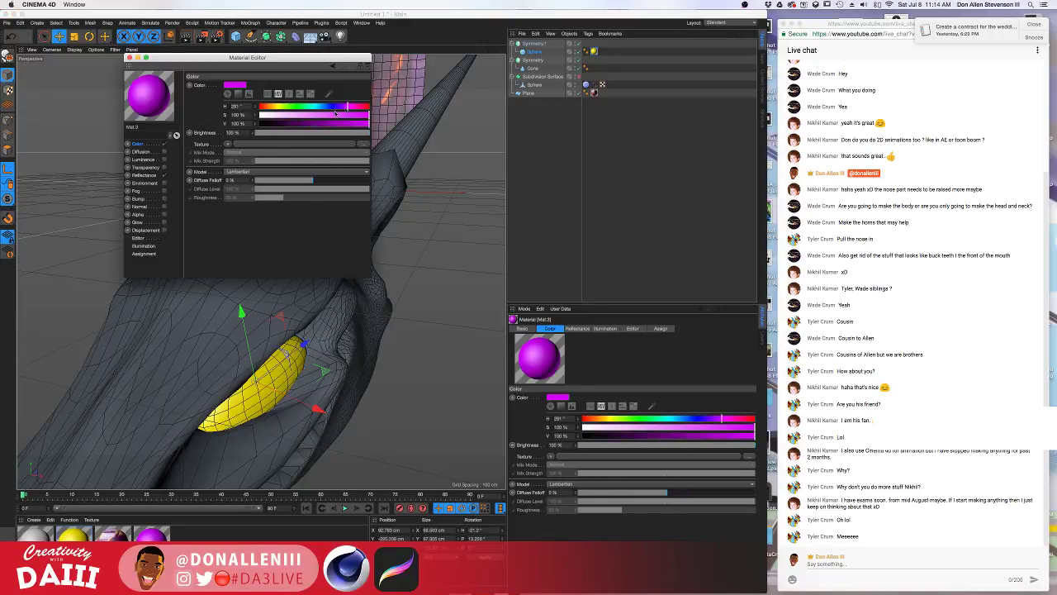
click(130, 58)
alt+drag(170, 140, 261, 197)
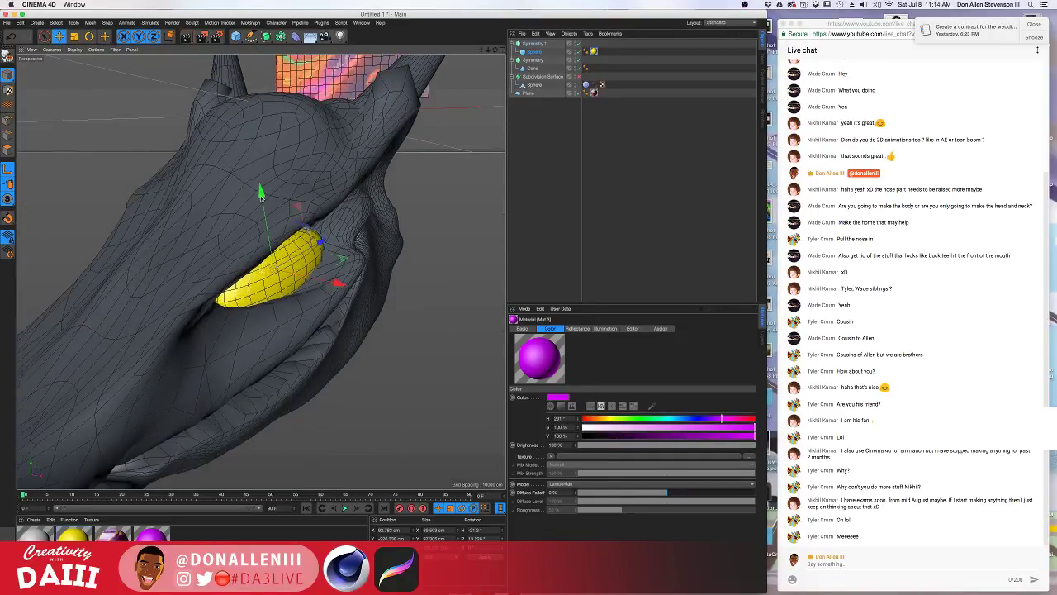
drag(154, 537, 115, 355)
Apply the yellow material to the dragon's horns and clear the object selection.
alt+drag(96, 319, 141, 404)
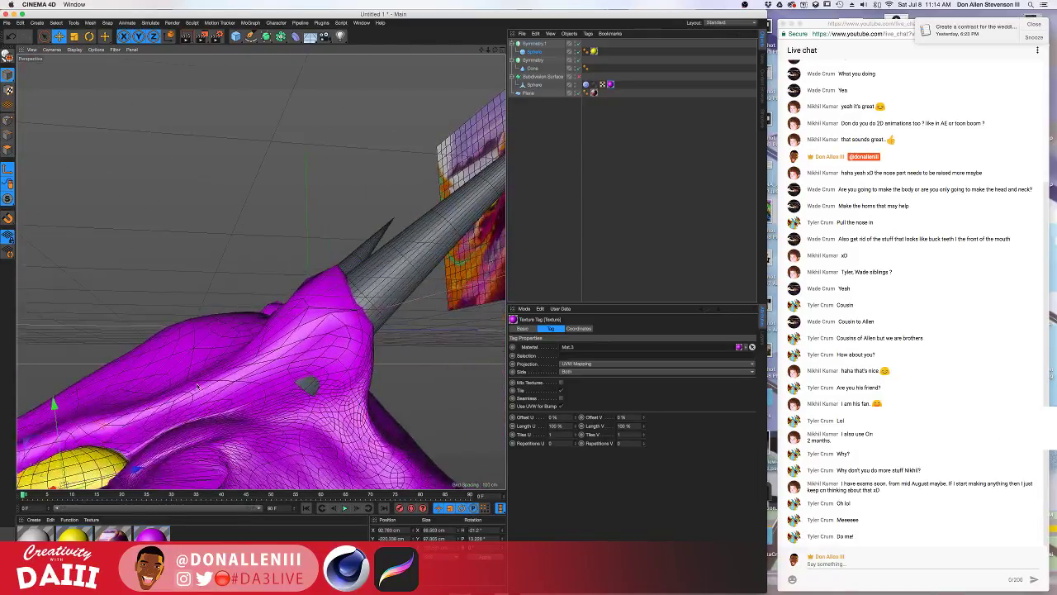
drag(101, 526, 395, 239)
alt+drag(93, 273, 318, 278)
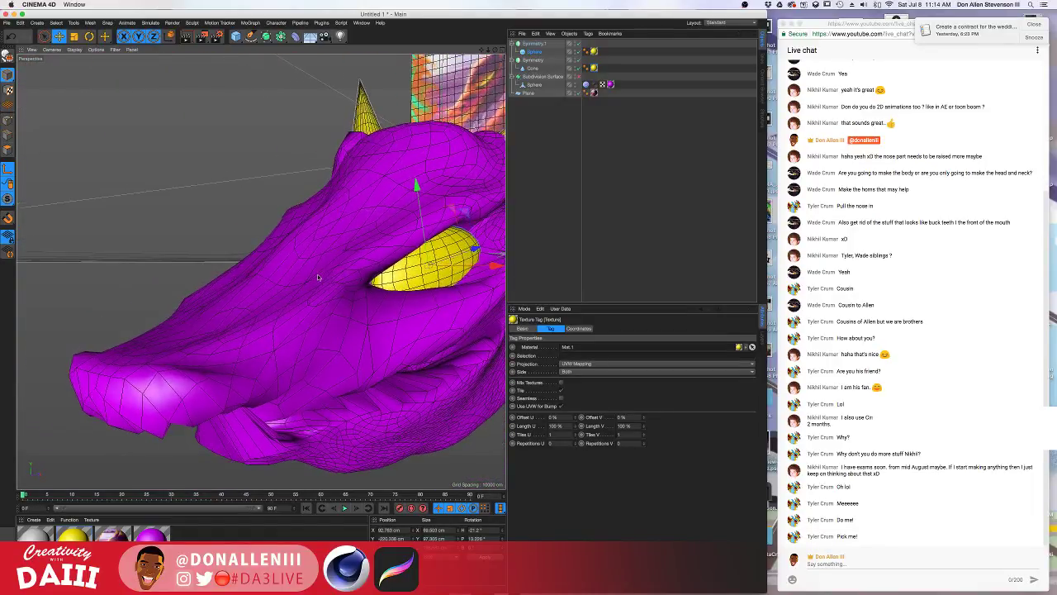
alt+drag(246, 302, 221, 294)
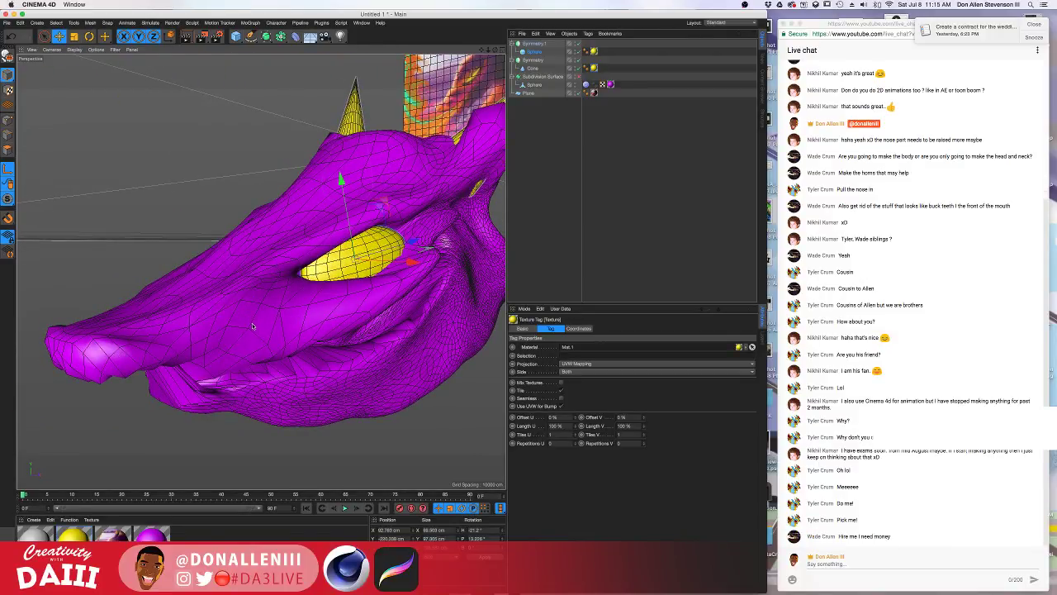
alt+drag(254, 332, 255, 299)
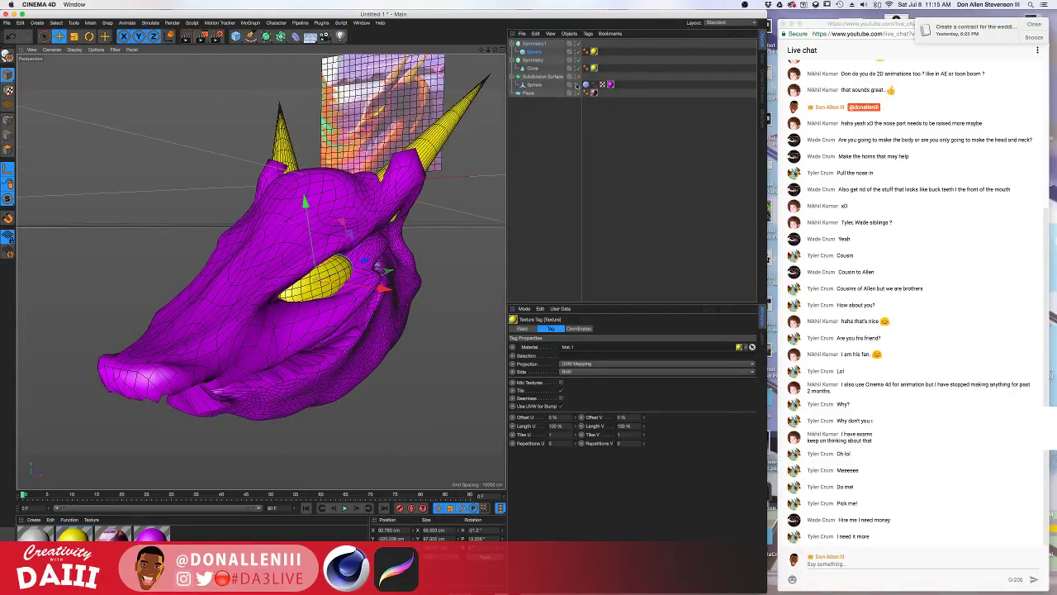
click(536, 138)
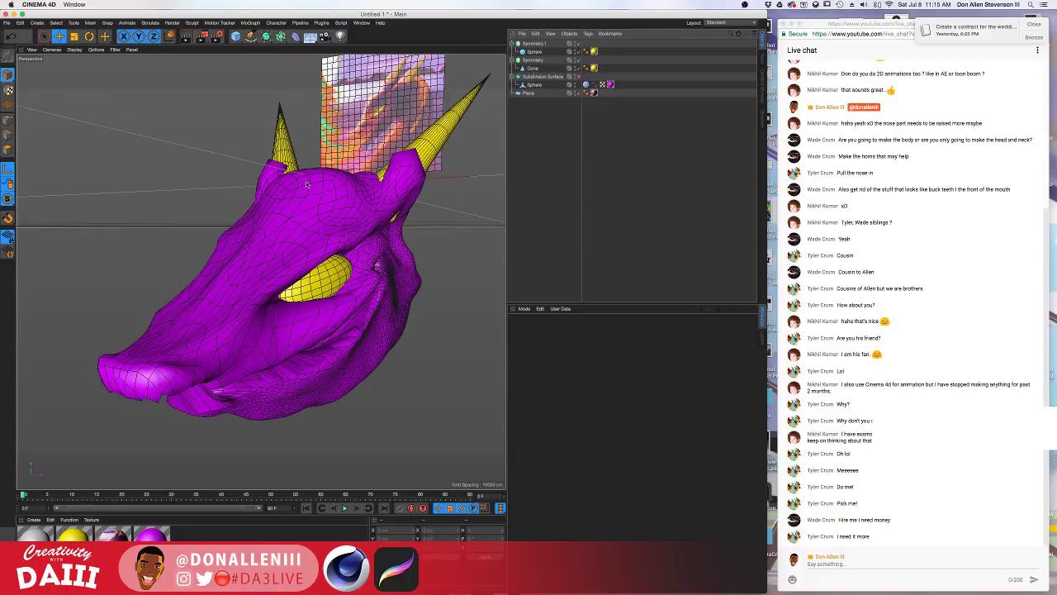
Examine the dragon's head on the reference image plane up close and compare it with the model.
alt+drag(312, 242, 391, 187)
alt+middle_drag(391, 186, 340, 291)
scroll(337, 157, up, 10)
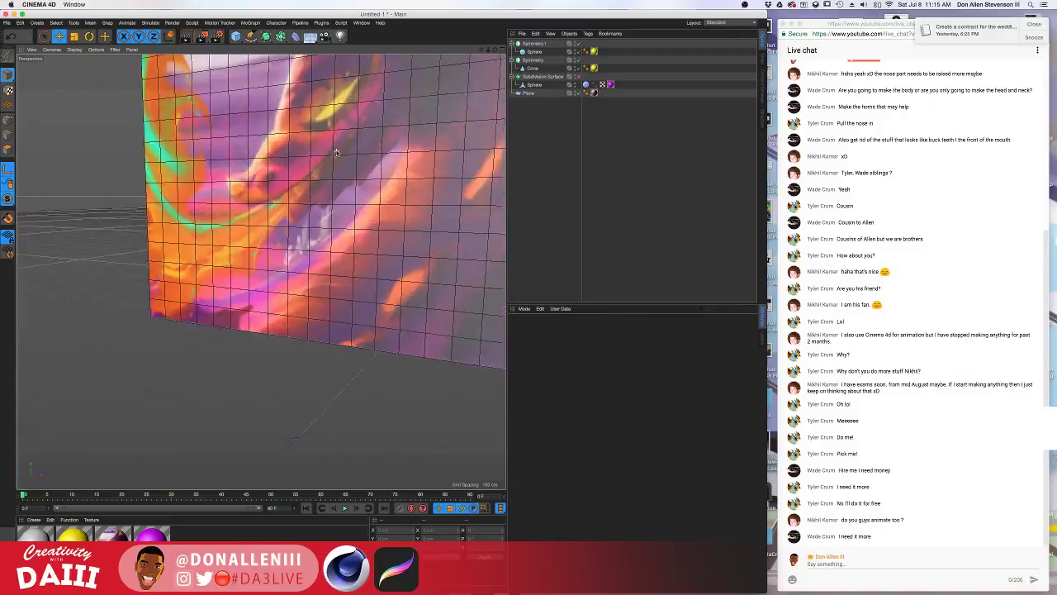
alt+drag(337, 167, 291, 292)
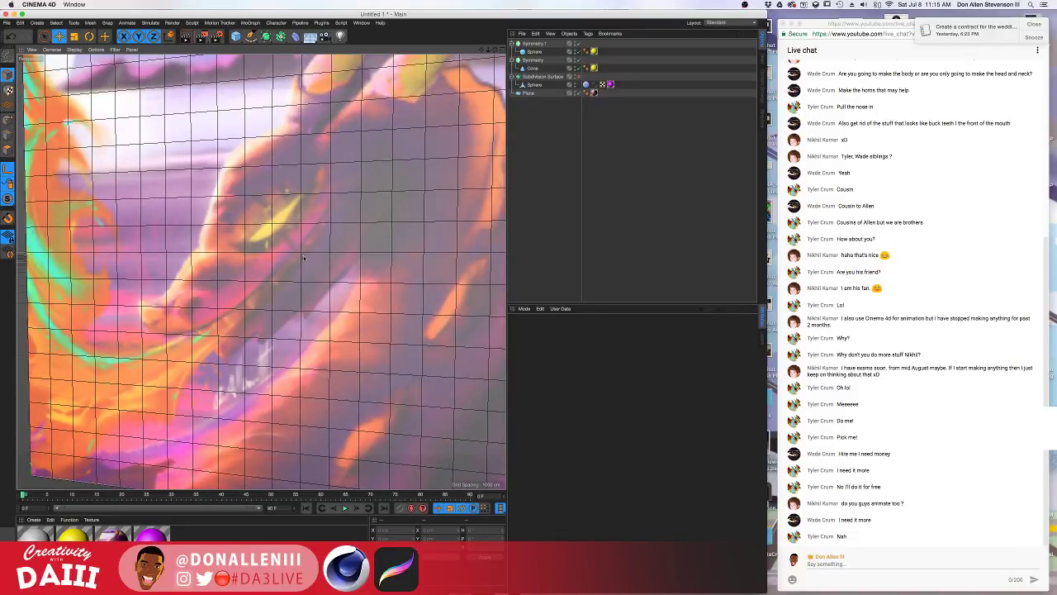
scroll(329, 229, down, 10)
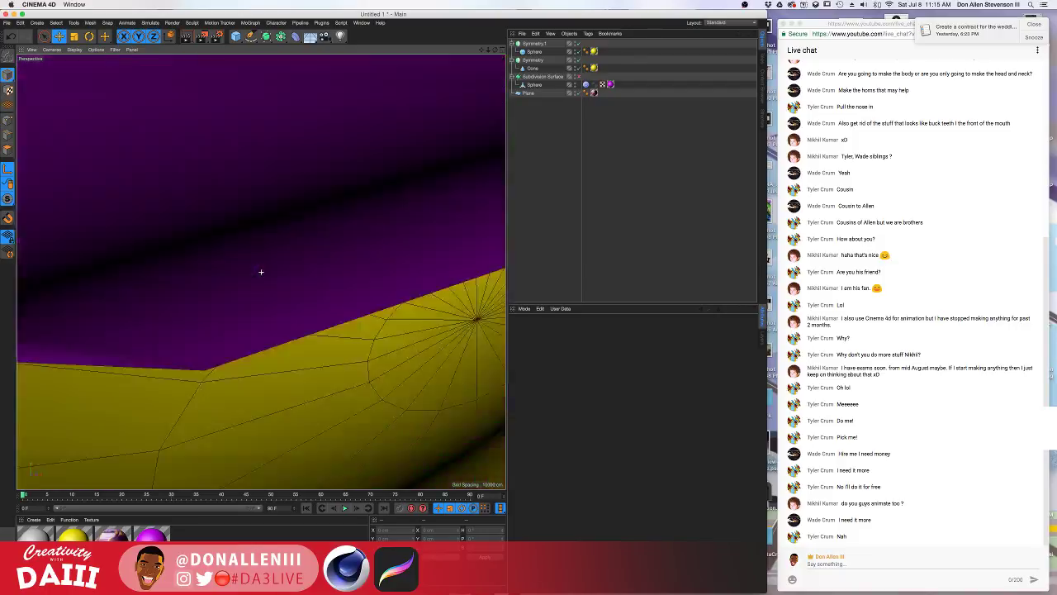
scroll(273, 456, down, 10)
scroll(276, 421, down, 5)
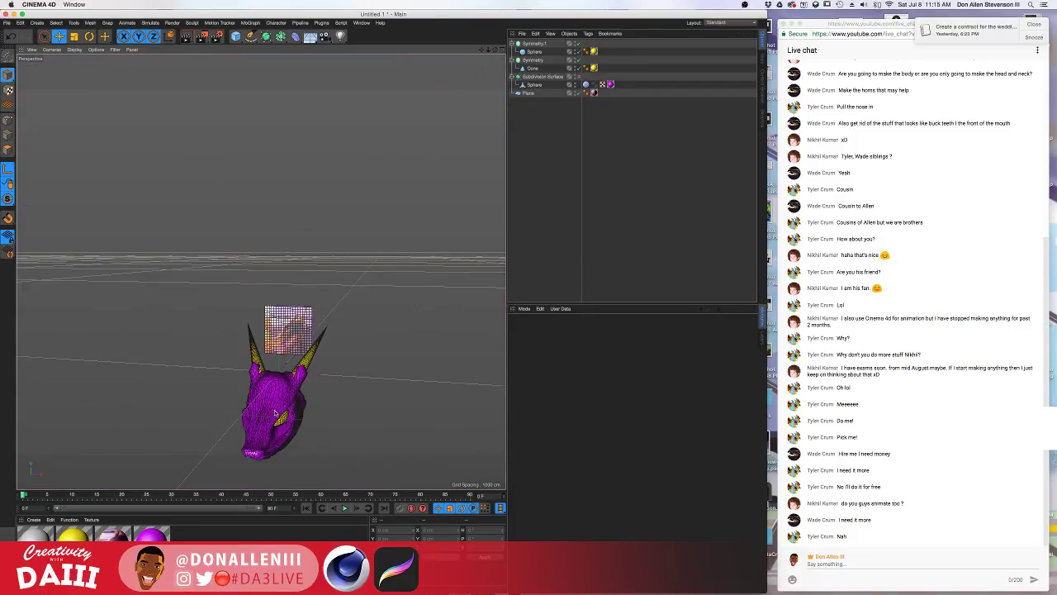
scroll(276, 415, up, 5)
alt+middle_drag(276, 414, 289, 356)
alt+drag(289, 355, 314, 355)
scroll(317, 373, up, 5)
scroll(317, 372, down, 2)
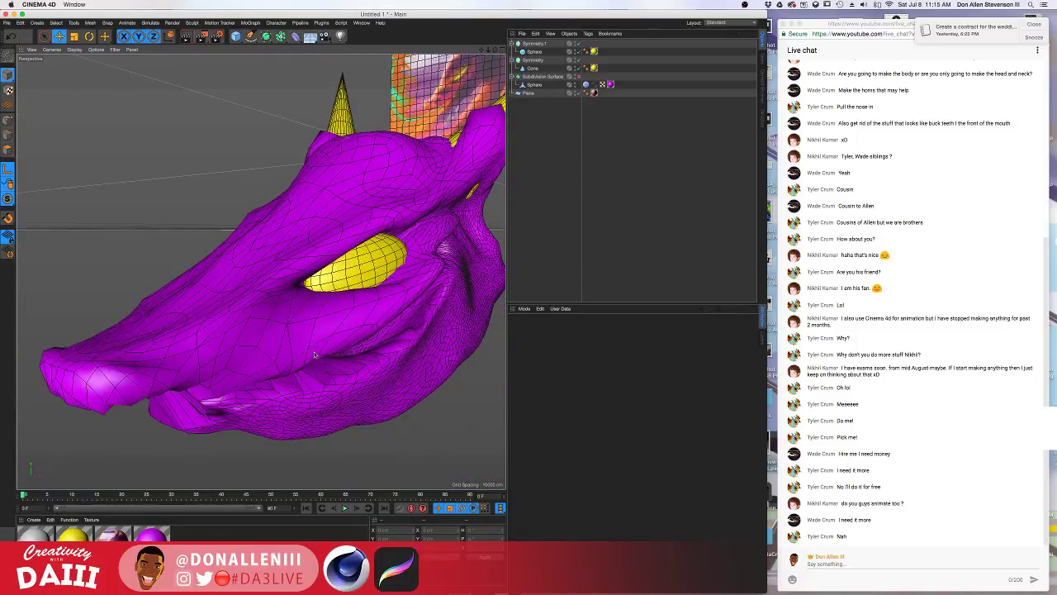
Add a cone primitive, narrow its base and place it above the dragon's forehead at about Y -40 cm.
click(235, 37)
click(355, 47)
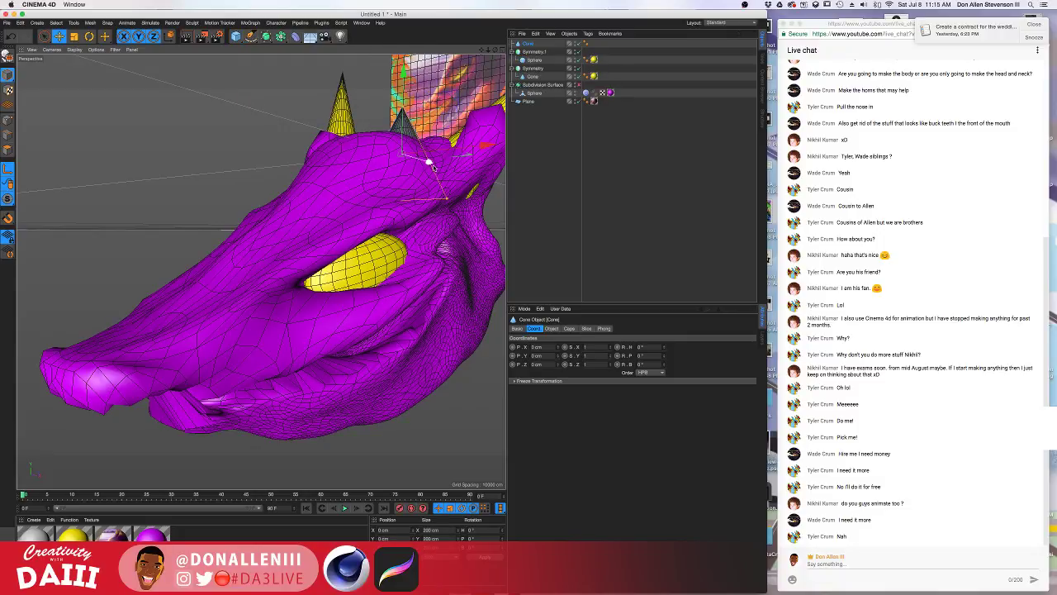
drag(433, 165, 266, 175)
mouse_move(234, 62)
mouse_down()
mouse_move(234, 192)
mouse_move(232, 60)
mouse_up()
alt+drag(235, 261, 230, 248)
alt+drag(227, 166, 287, 336)
Rotate the new cone to a pitch of 180° so its tip points down at the forehead.
key(r)
alt+drag(290, 242, 300, 193)
drag(305, 155, 273, 153)
alt+drag(255, 175, 255, 175)
Scale the forehead cone to 0.43 in X and 1.15 in Y and adjust its height.
click(529, 44)
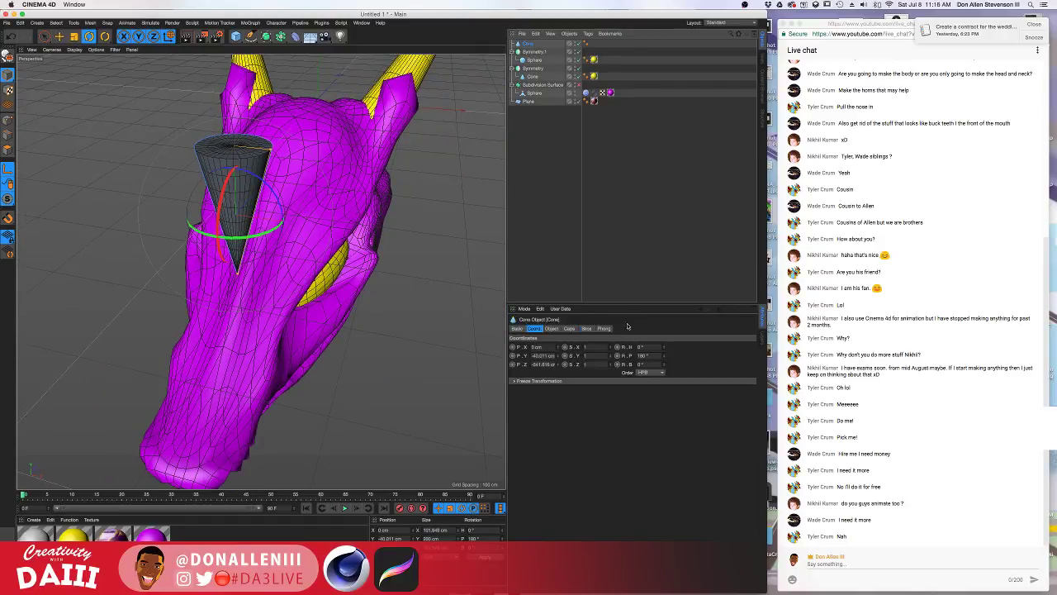
drag(609, 357, 611, 362)
alt+drag(240, 171, 320, 162)
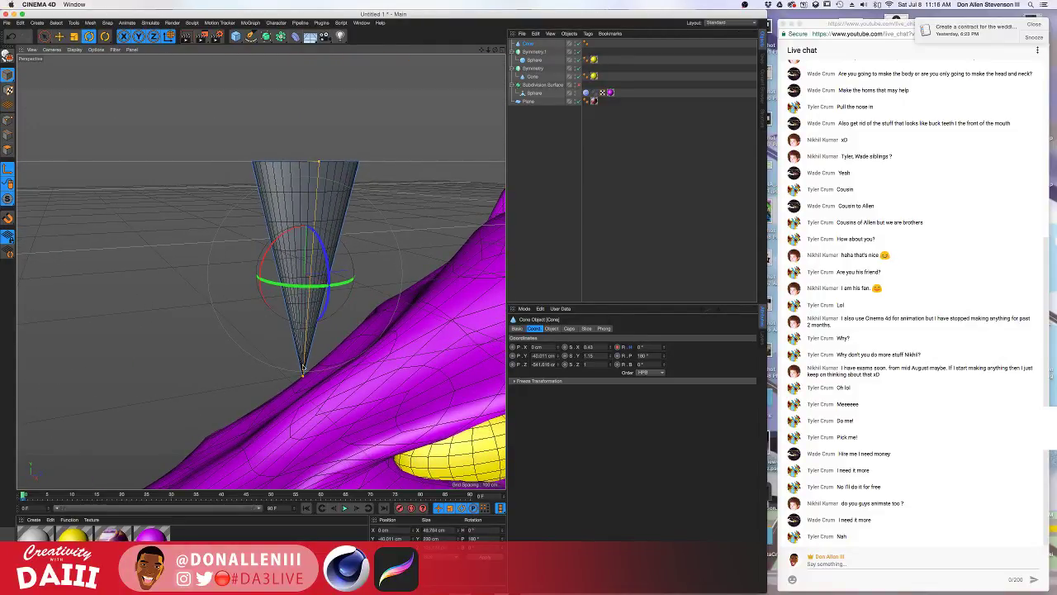
drag(304, 377, 304, 255)
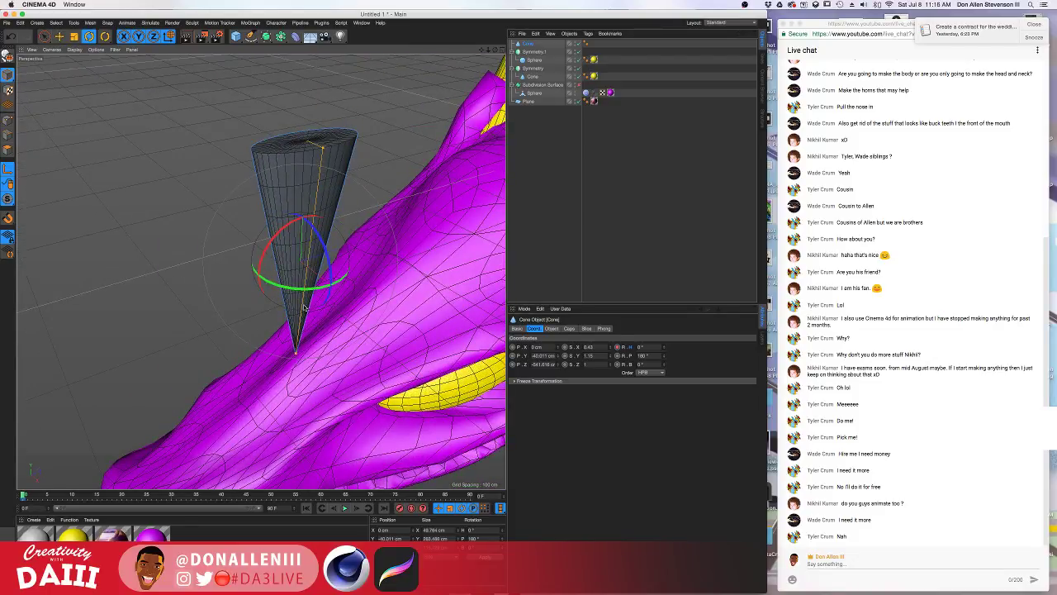
drag(296, 349, 299, 326)
alt+drag(307, 219, 263, 124)
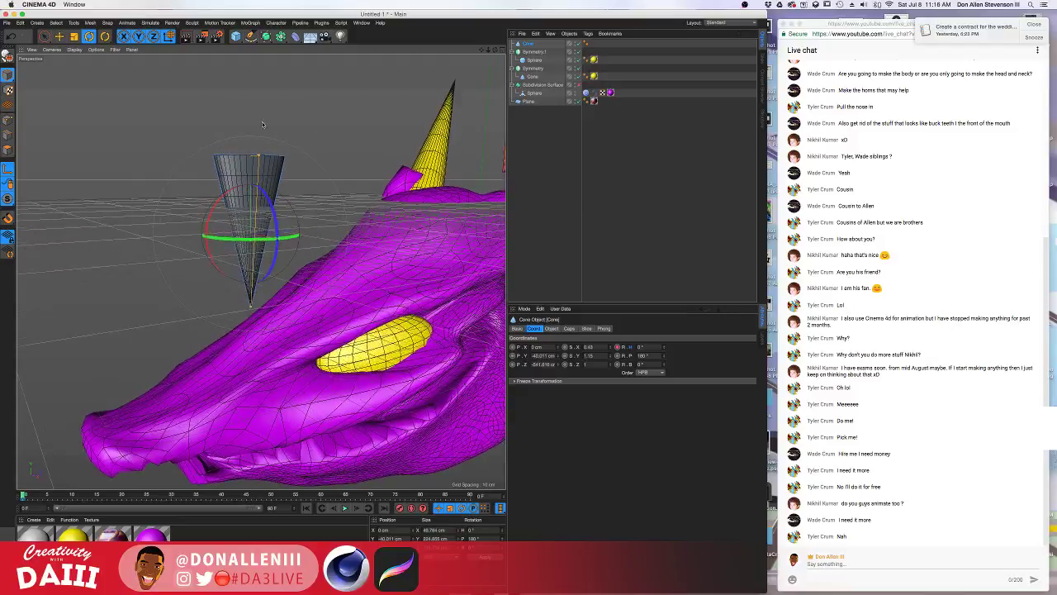
Add an Array generator and nest the forehead cone under it to create a ring of spikes.
click(528, 46)
alt+drag(331, 133, 343, 161)
drag(282, 37, 326, 49)
drag(527, 53, 529, 45)
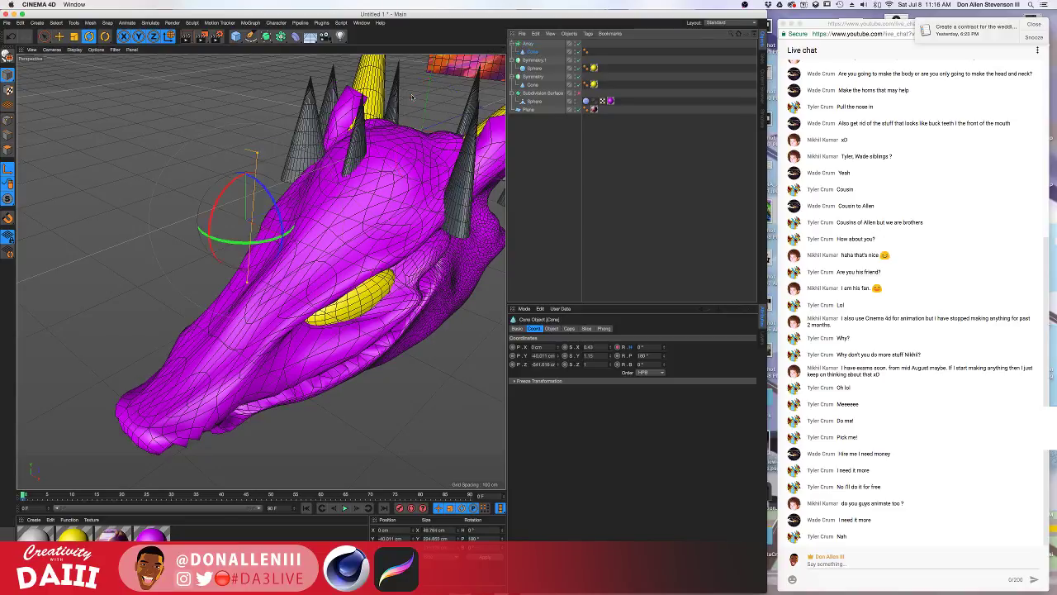
Move the whole cone array forward over the snout, to about Z -618 cm.
alt+drag(336, 157, 343, 193)
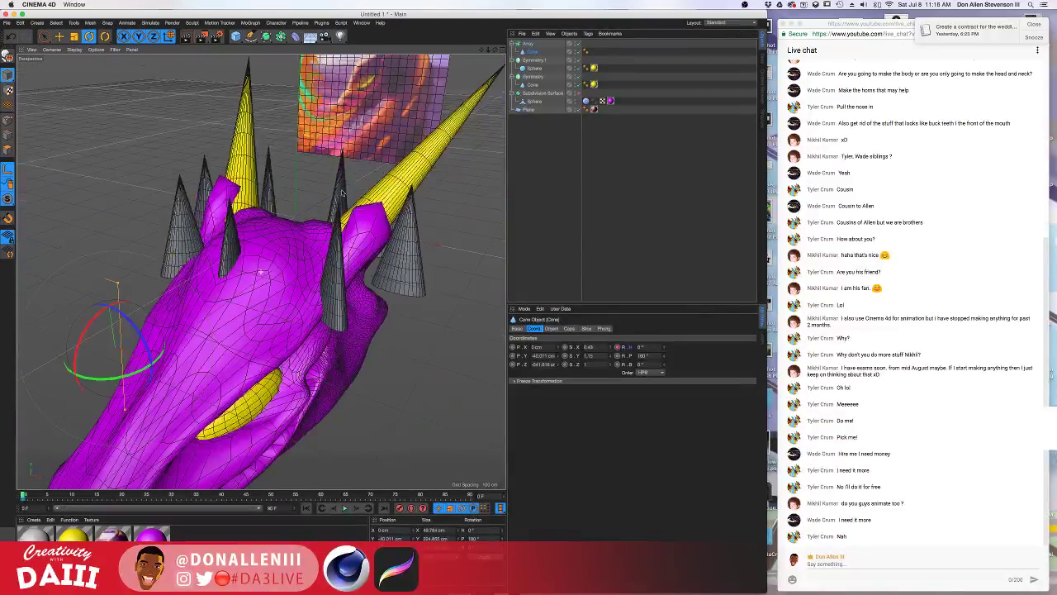
alt+drag(199, 274, 247, 228)
key(e)
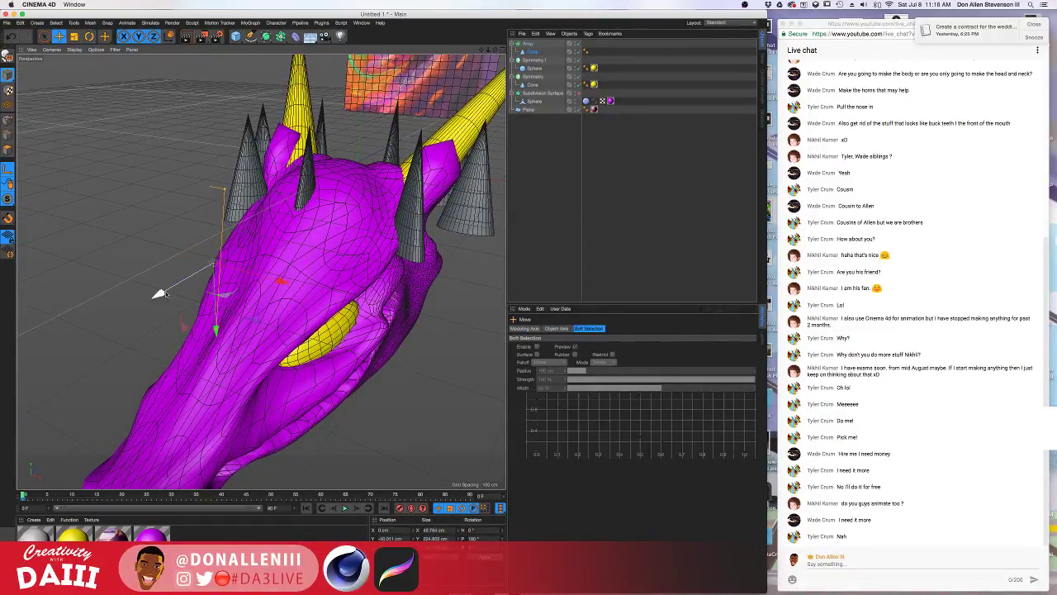
click(520, 43)
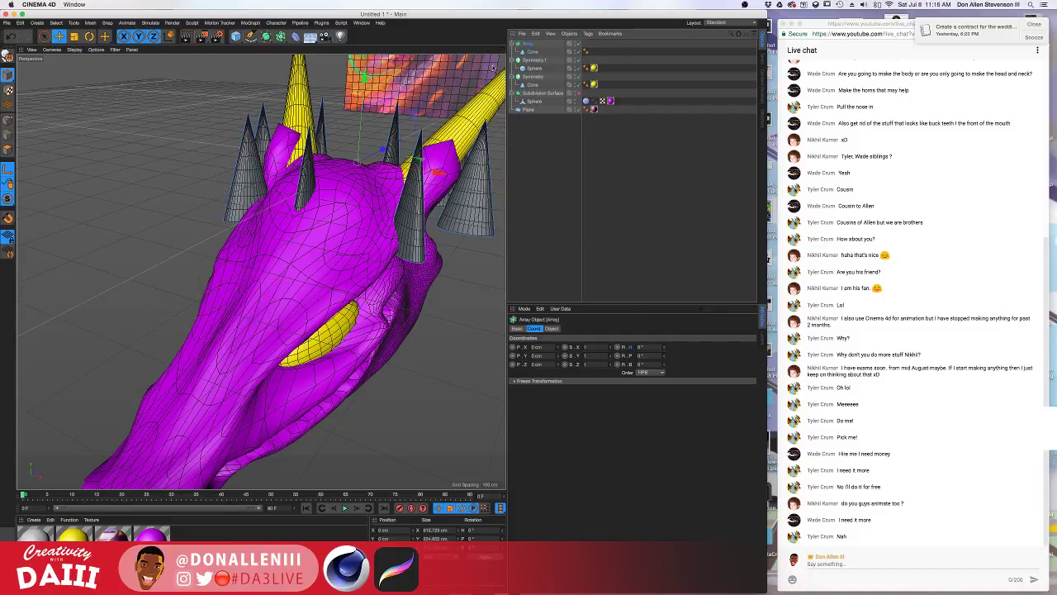
drag(383, 149, 203, 220)
scroll(221, 229, down, 5)
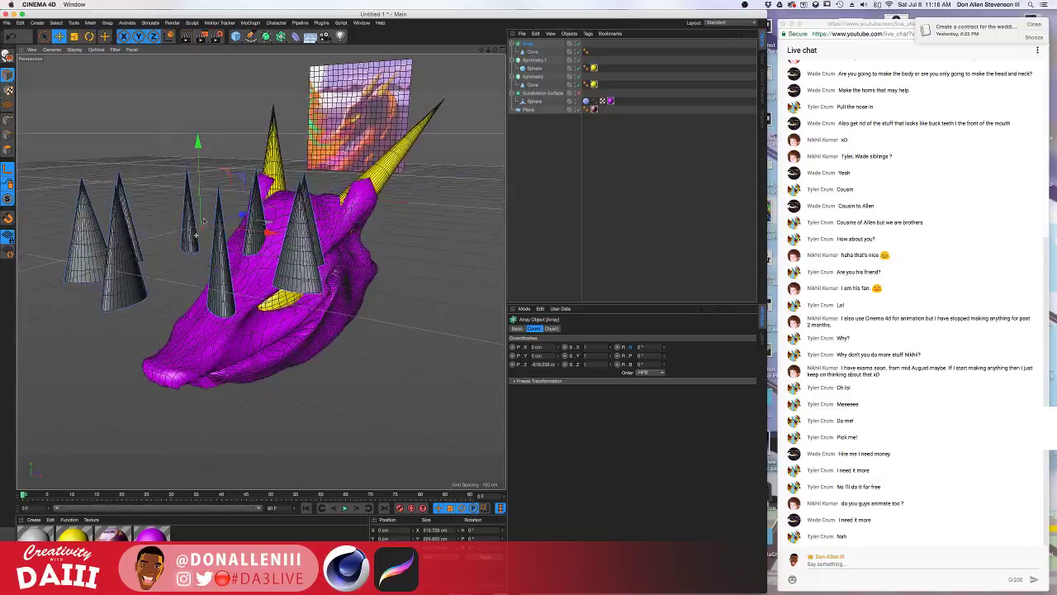
Rotate the cone array to a pitch of 180° to flip its spikes upside down.
click(532, 51)
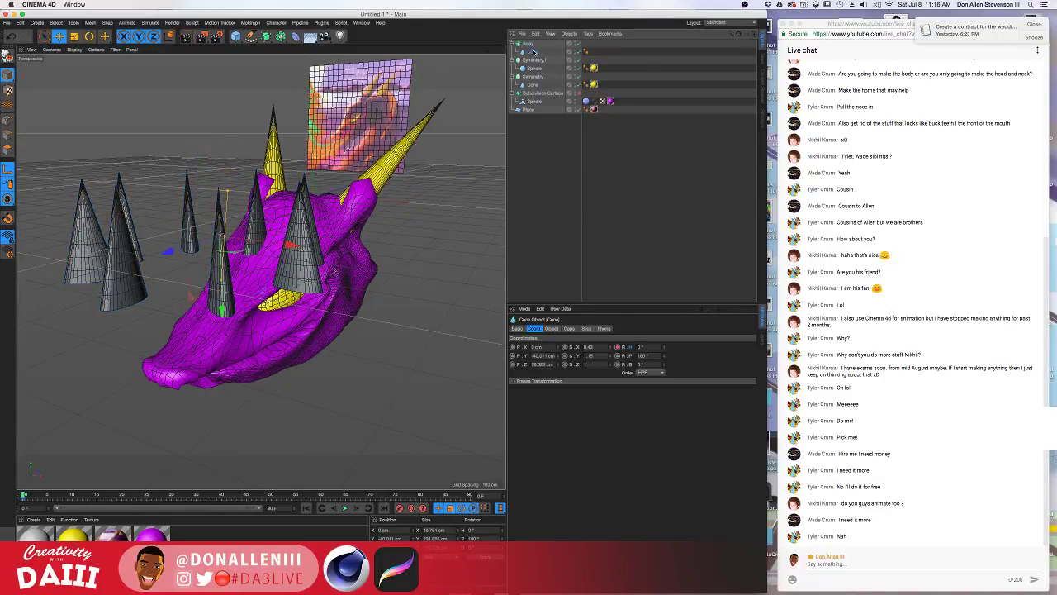
click(527, 43)
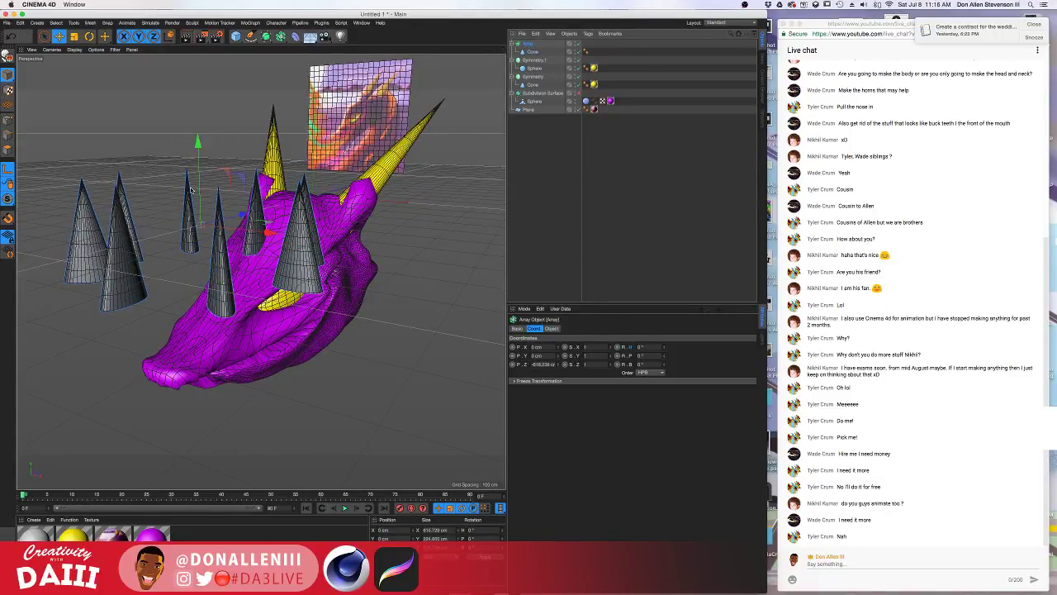
key(r)
drag(193, 180, 308, 487)
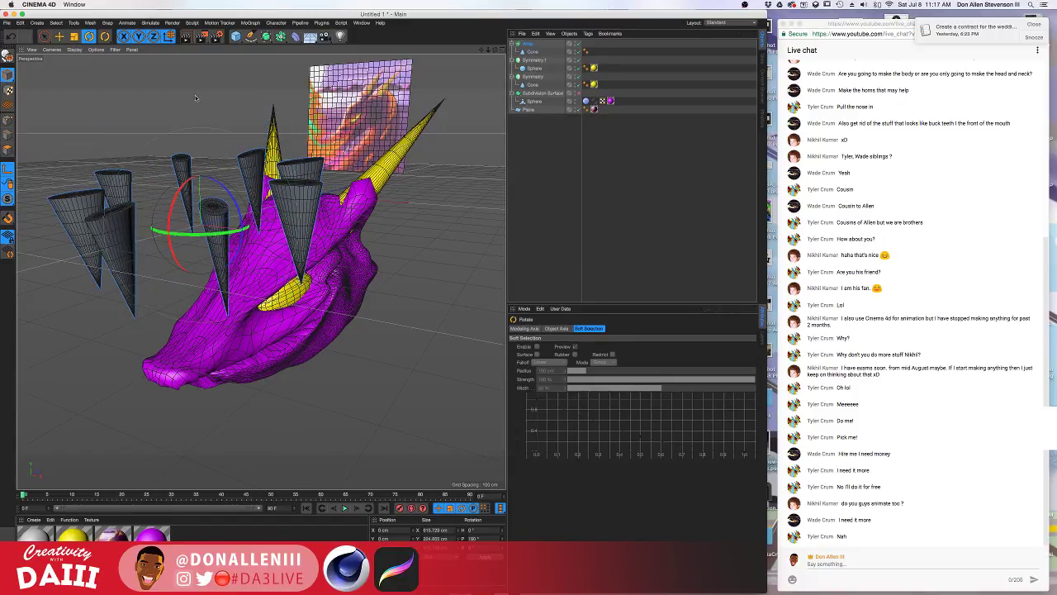
alt+drag(196, 98, 212, 137)
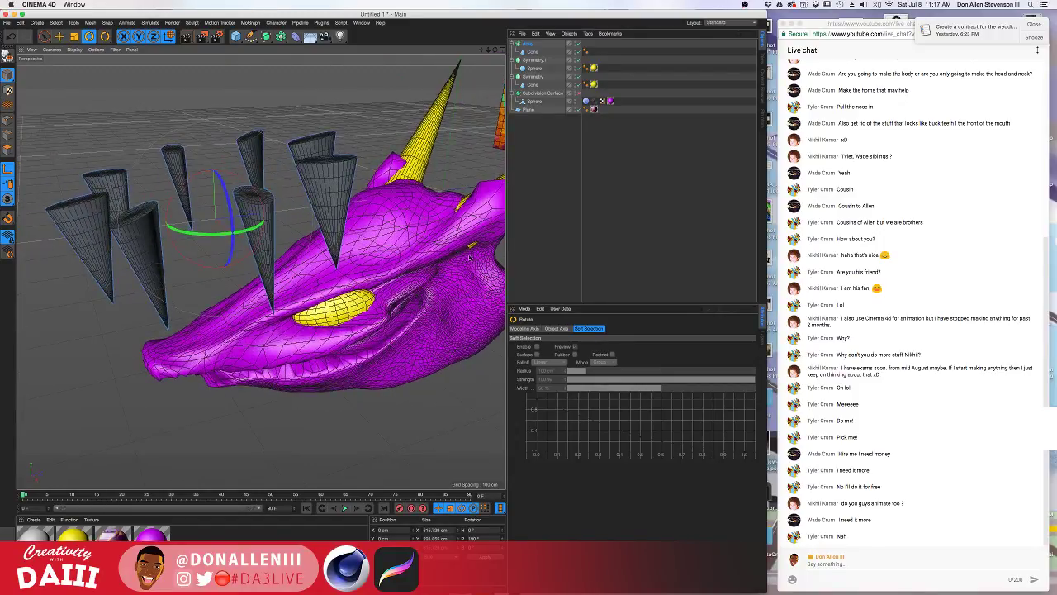
Set the array's radius to 277 cm and its copies to 16, and adjust the frequency settings.
click(530, 43)
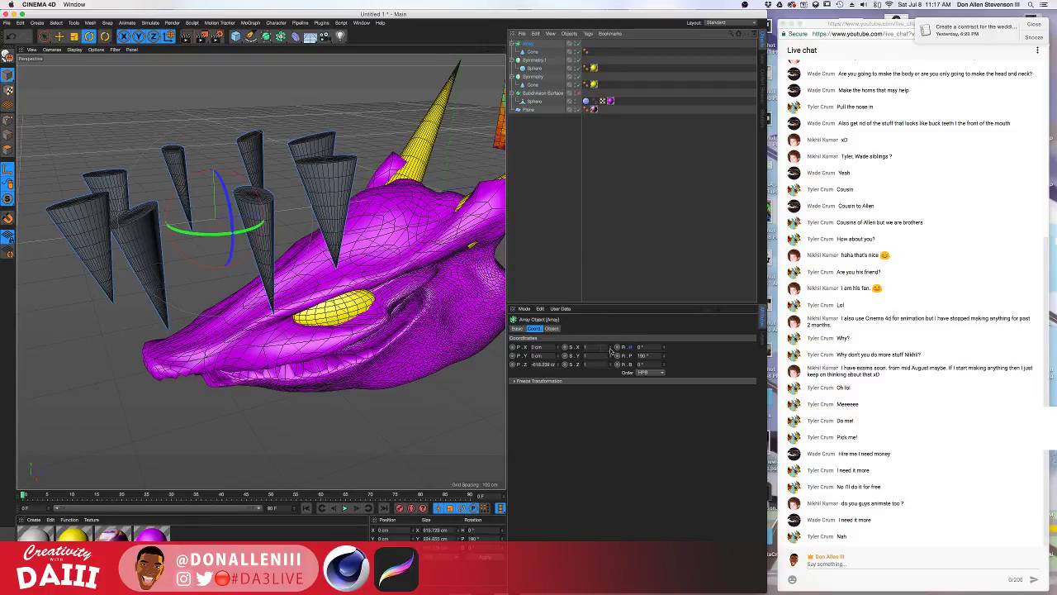
click(552, 328)
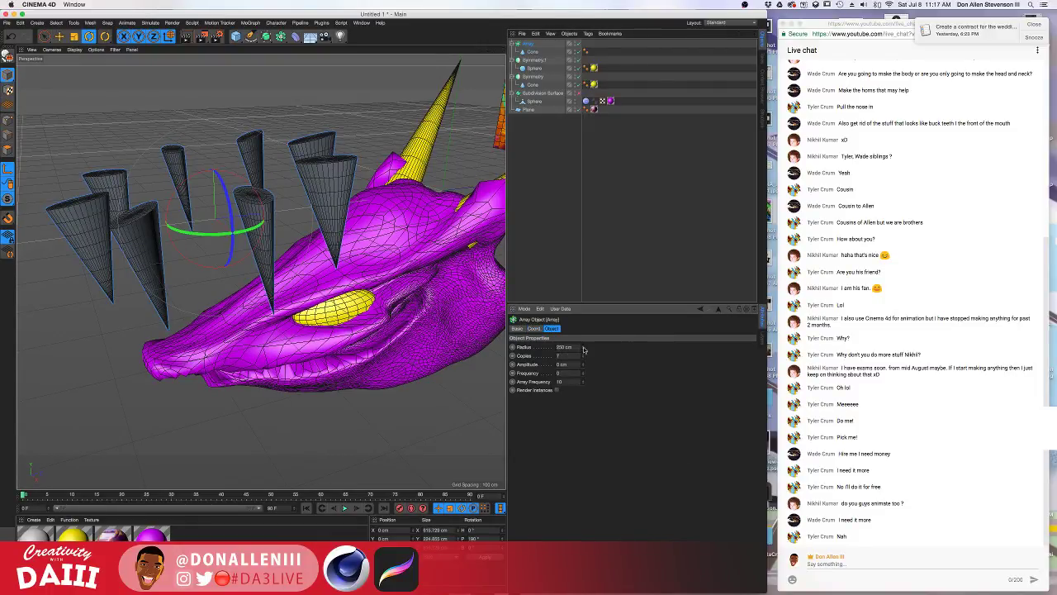
mouse_move(584, 349)
mouse_down()
mouse_move(584, 272)
mouse_move(584, 413)
mouse_move(583, 334)
mouse_move(583, 376)
mouse_move(583, 351)
mouse_up()
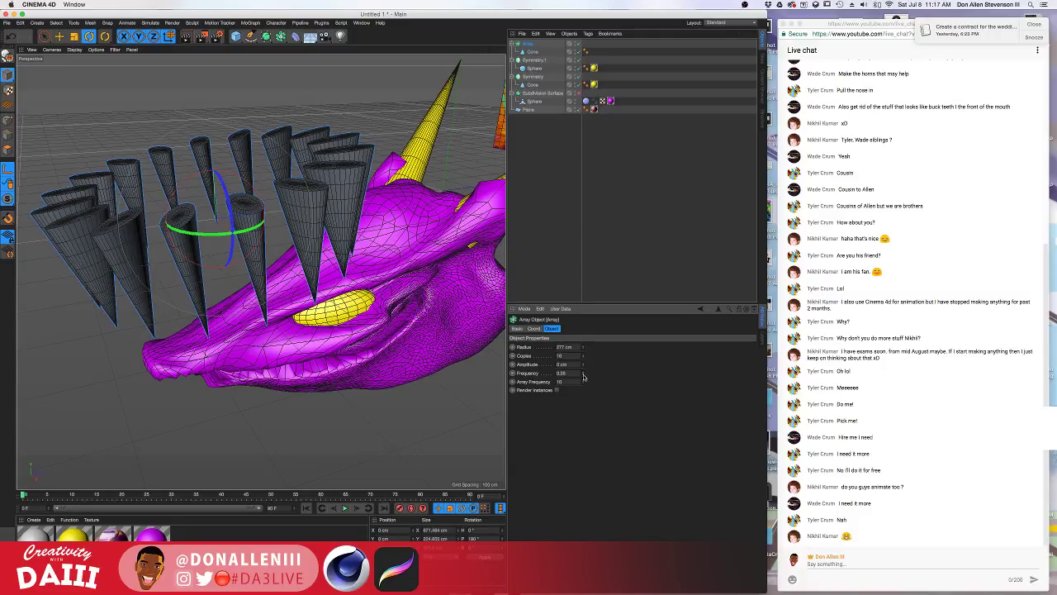
mouse_move(583, 365)
mouse_down()
mouse_move(583, 335)
mouse_move(583, 360)
mouse_up()
key(super+z)
Disable the Array generator so that only the single source cone is displayed.
alt+drag(274, 307, 599, 4)
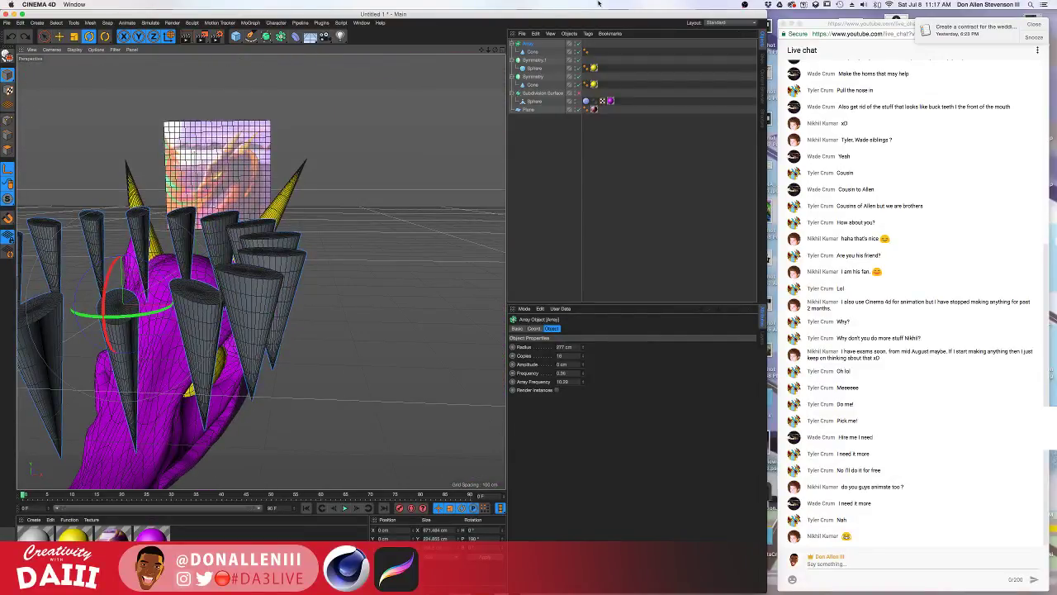
click(578, 44)
alt+drag(272, 273, 378, 241)
Draw a curved Bezier spline with the Pen tool in the top view, from the side of the head around the snout's tip.
click(251, 37)
click(502, 50)
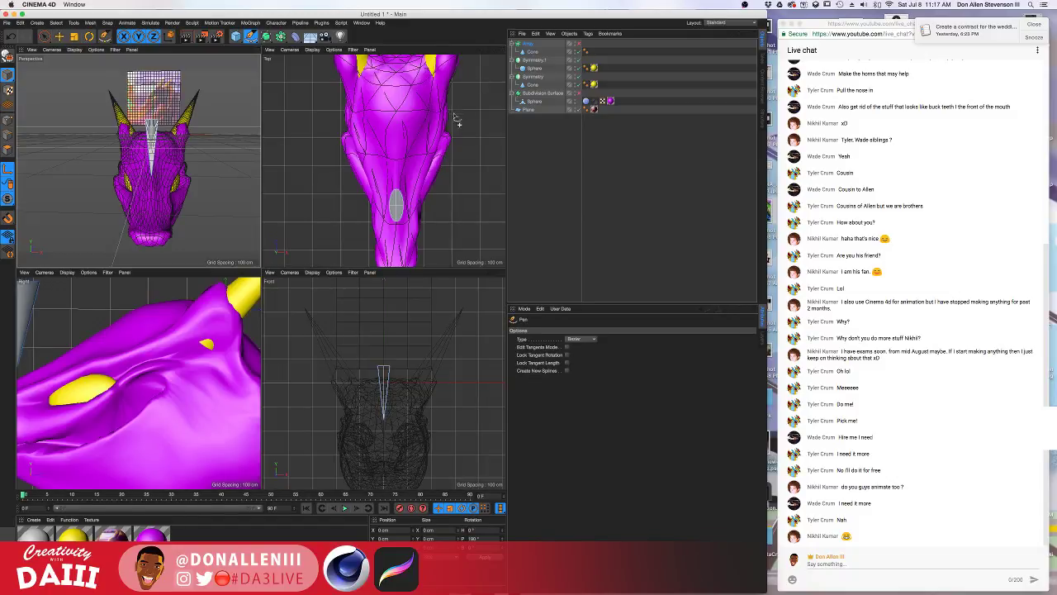
scroll(451, 126, down, 8)
alt+middle_drag(451, 126, 435, 108)
scroll(411, 146, up, 6)
scroll(410, 146, down, 2)
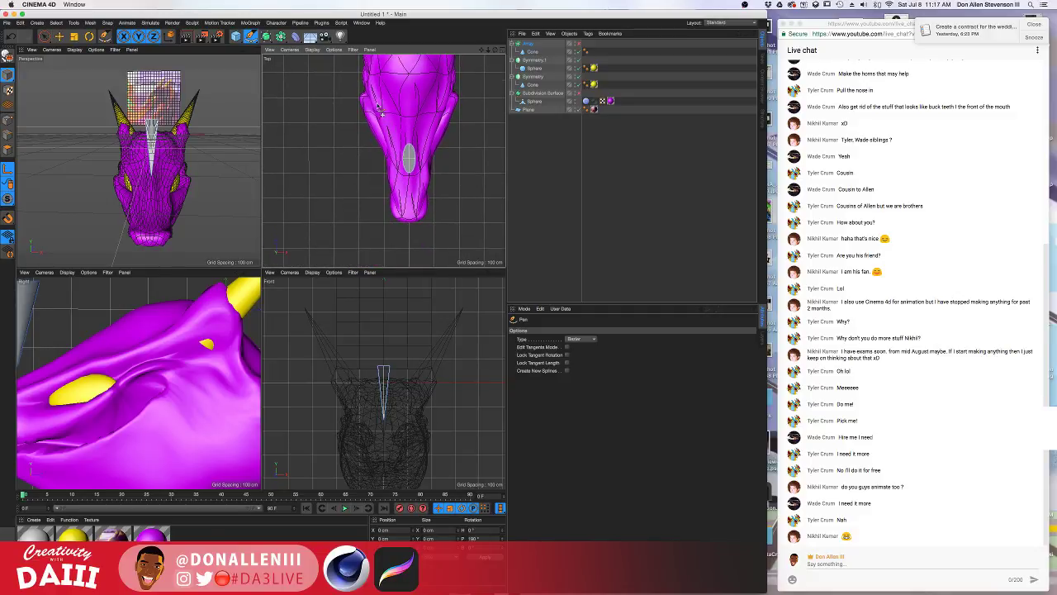
click(502, 49)
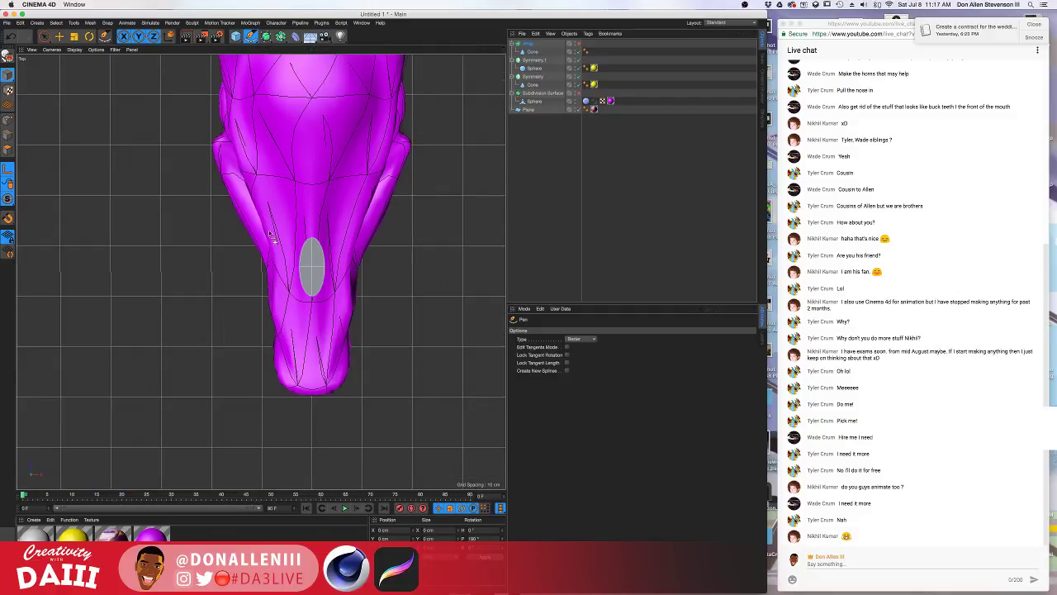
alt+middle_drag(285, 207, 278, 232)
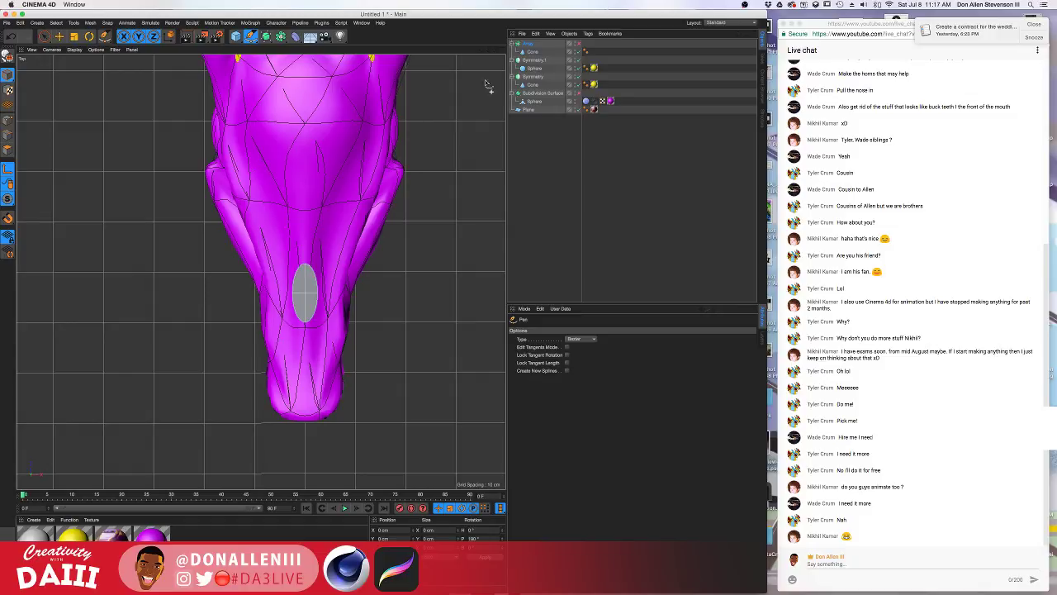
click(223, 178)
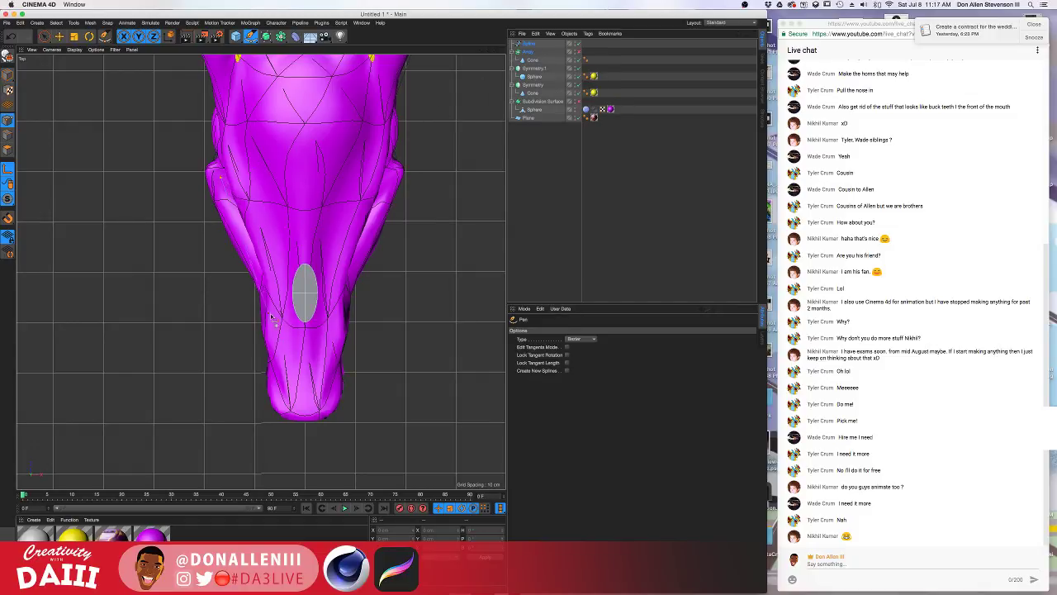
drag(279, 351, 278, 372)
drag(305, 418, 343, 413)
click(502, 52)
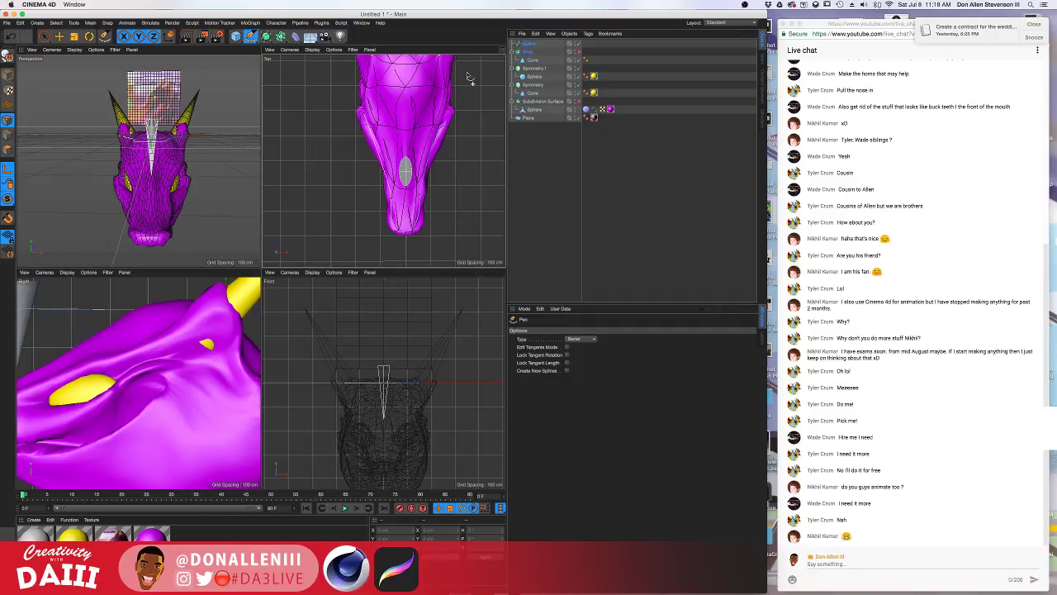
click(258, 52)
Take the forehead cone out of the Array generator and delete the array.
alt+drag(322, 229, 215, 270)
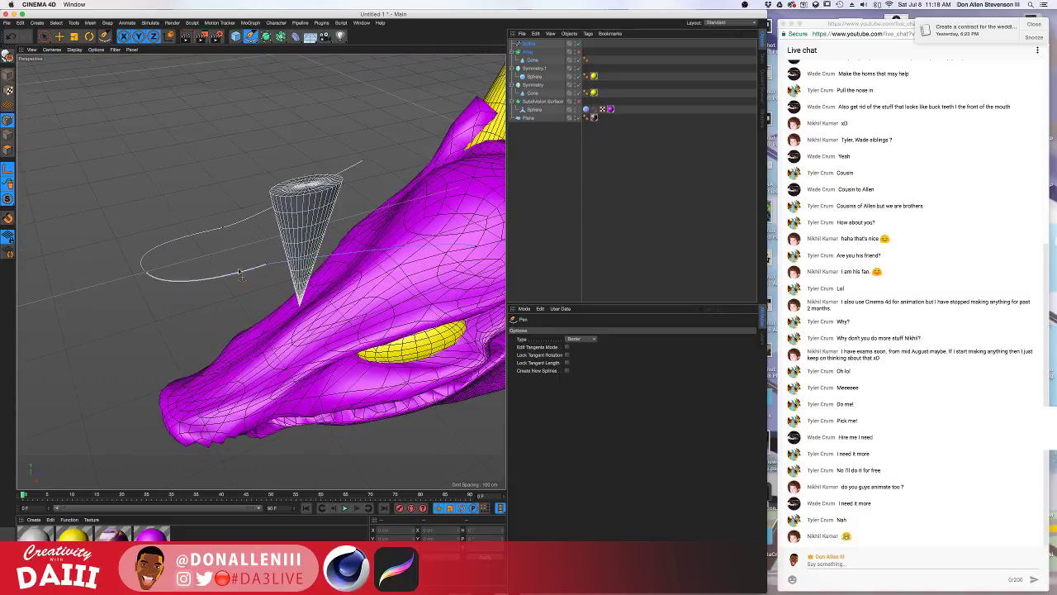
alt+drag(243, 307, 312, 246)
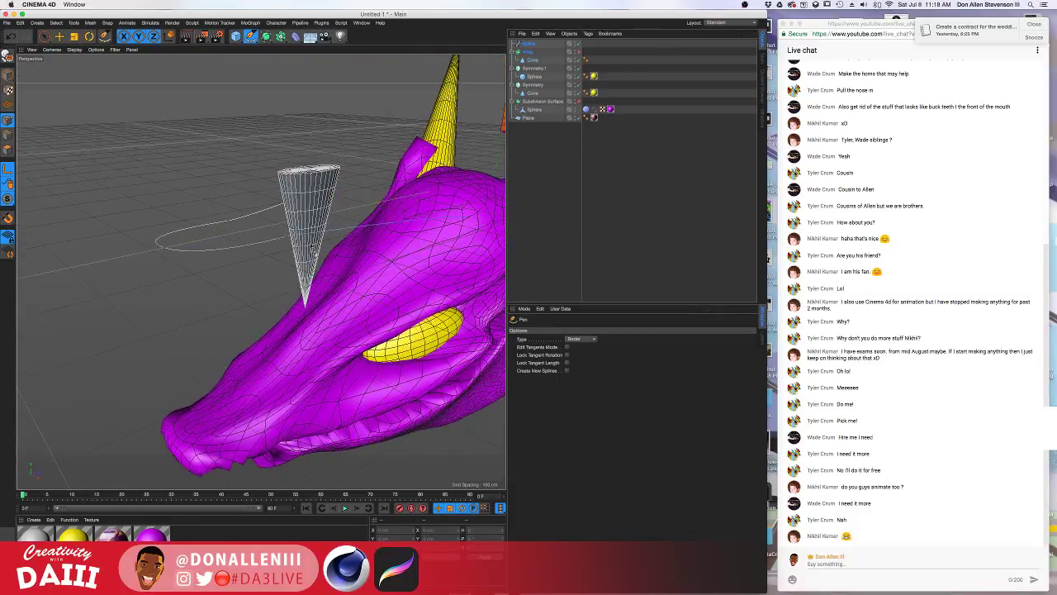
click(533, 60)
click(533, 51)
click(533, 60)
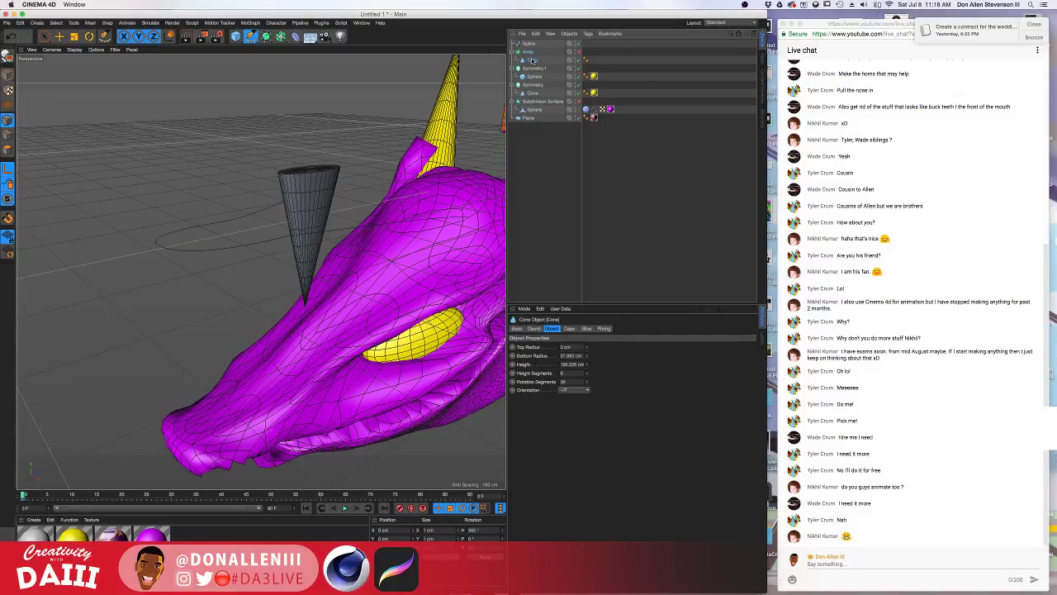
click(534, 42)
alt+drag(322, 229, 438, 219)
click(533, 60)
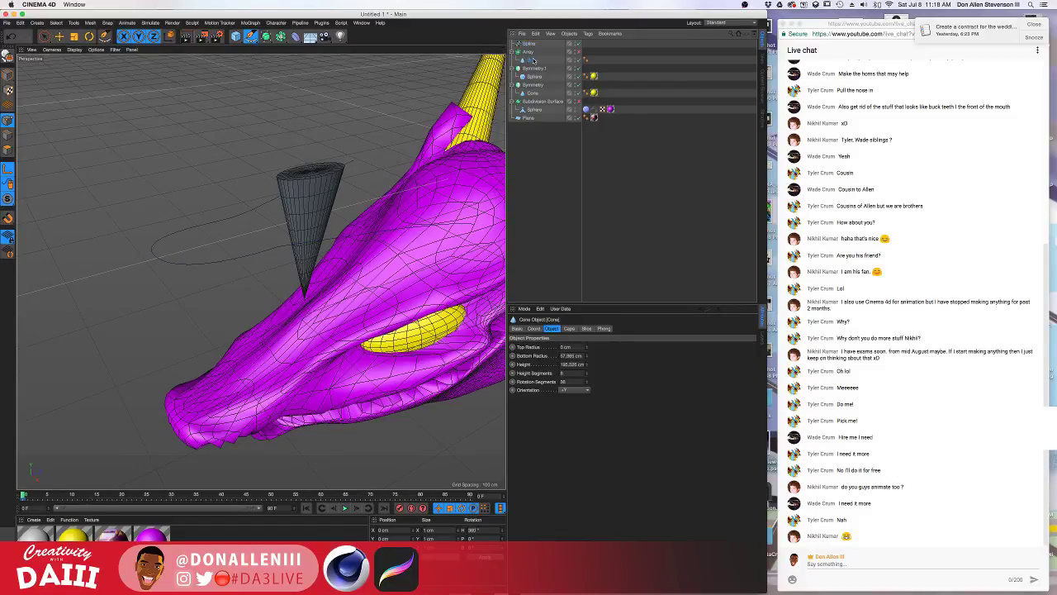
click(527, 61)
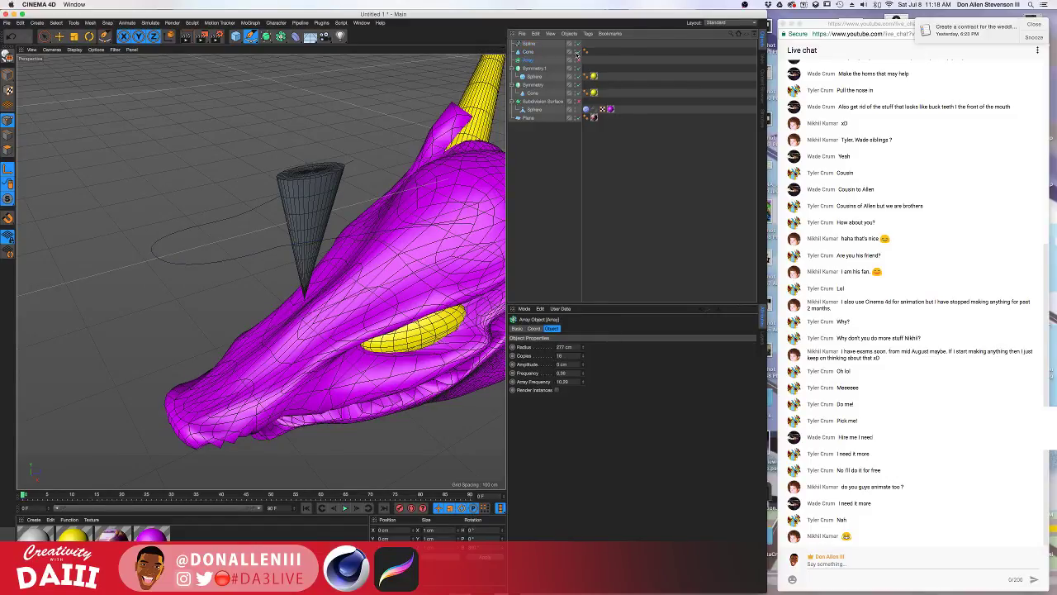
key(Delete)
Add a MoGraph Cloner and nest the forehead cone under it.
click(525, 52)
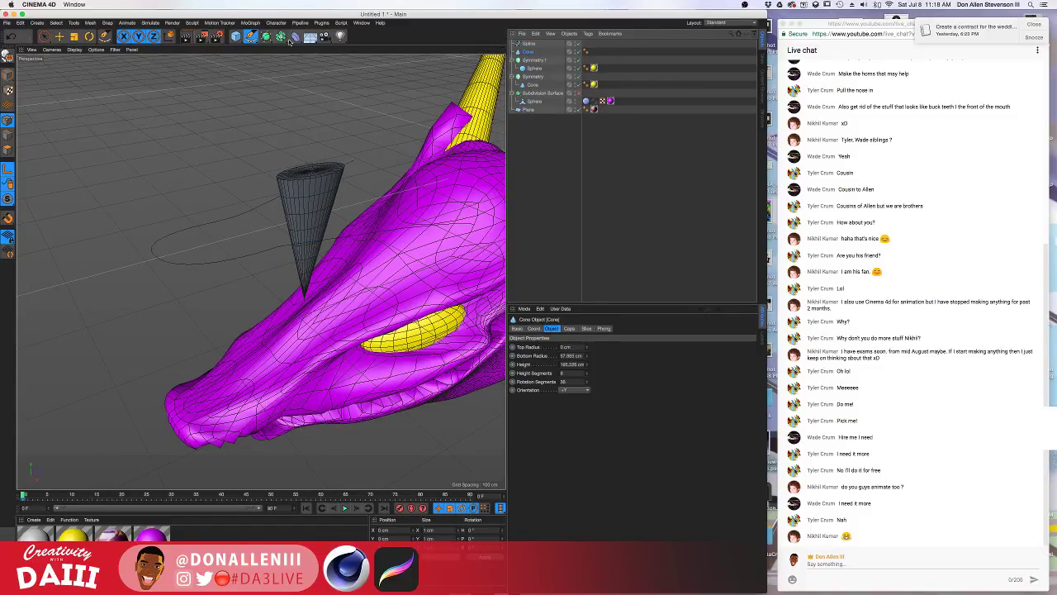
click(251, 22)
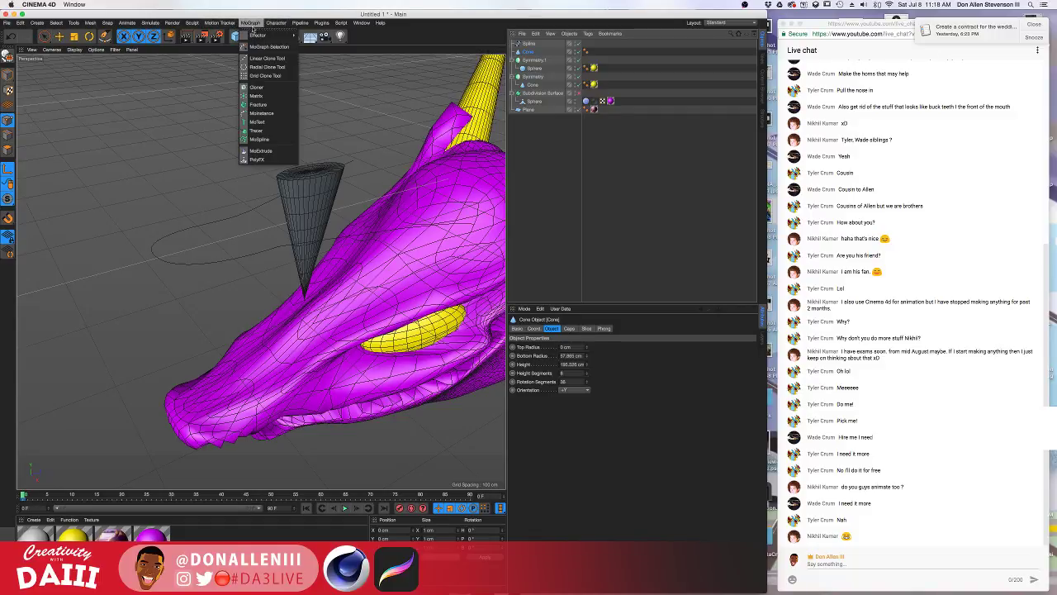
click(260, 87)
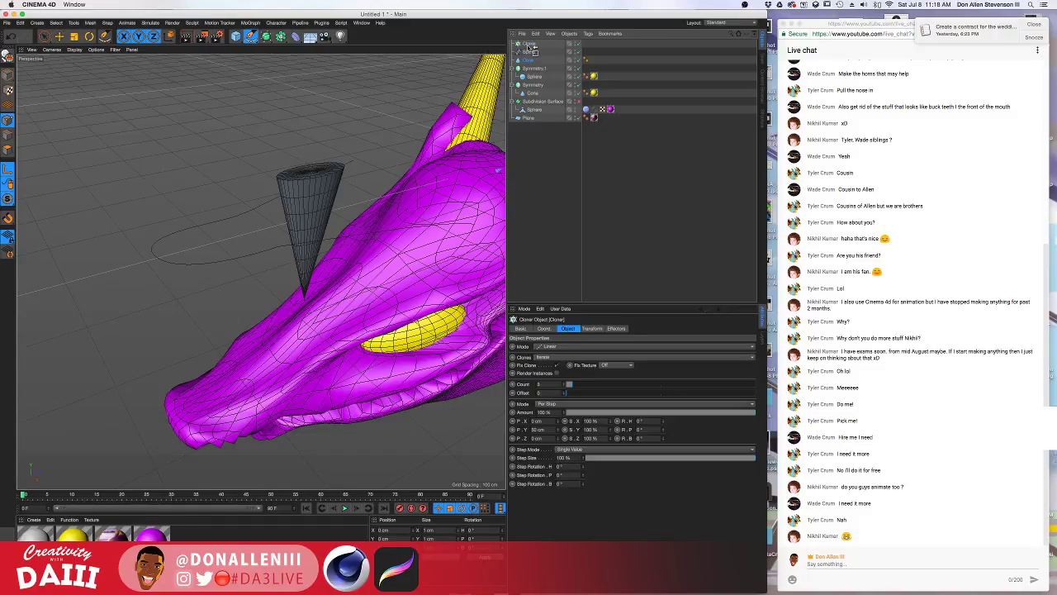
drag(534, 45, 534, 48)
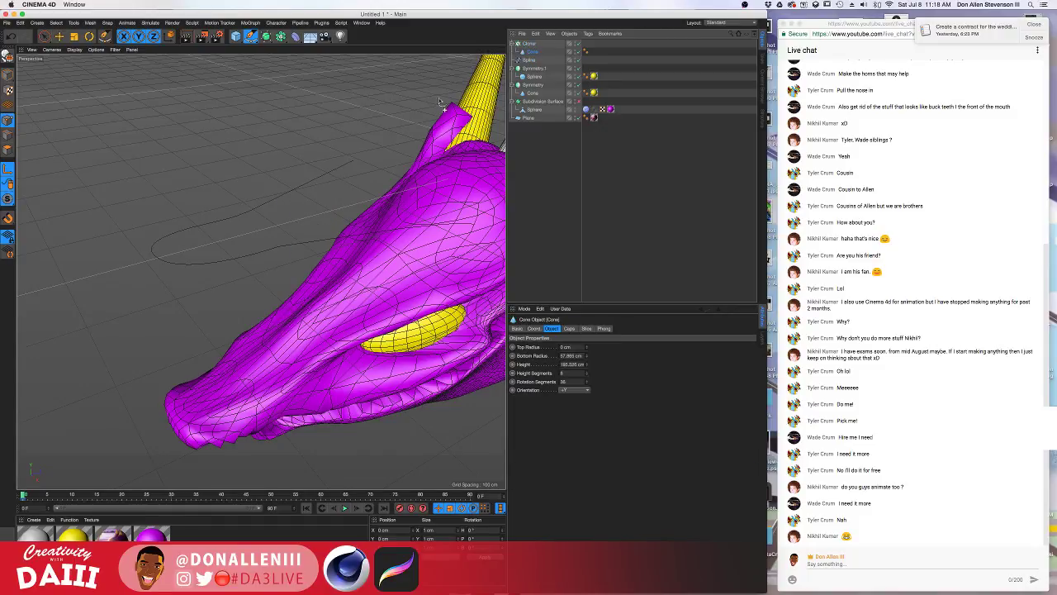
alt+drag(446, 106, 413, 112)
alt+middle_drag(413, 112, 240, 235)
alt+drag(240, 236, 320, 258)
scroll(325, 261, up, 4)
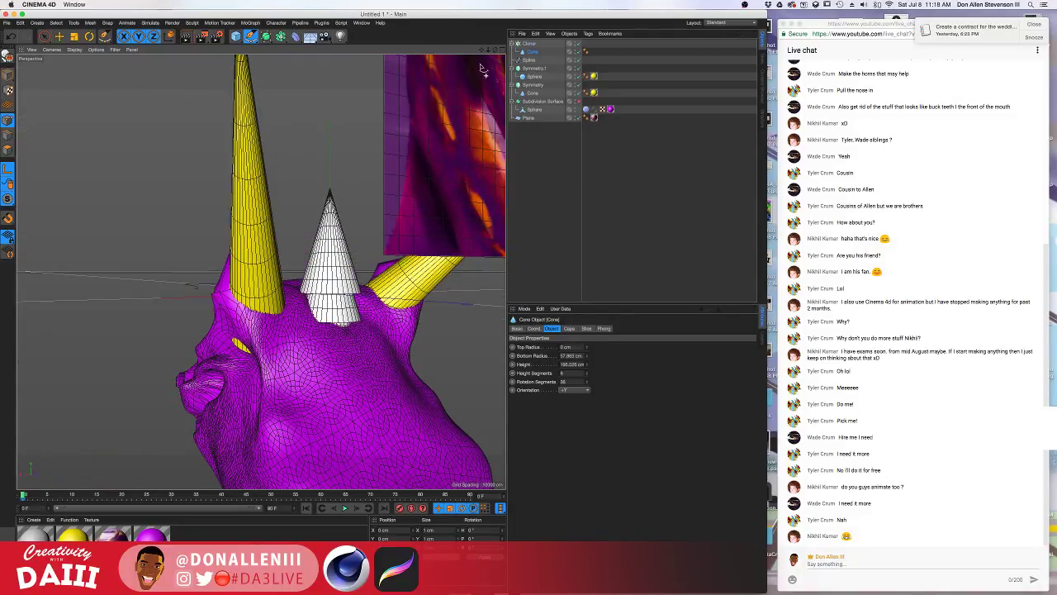
Set the Cloner to Object mode and assign the snout spline as the object the cones are distributed along.
click(527, 44)
alt+drag(304, 213, 232, 250)
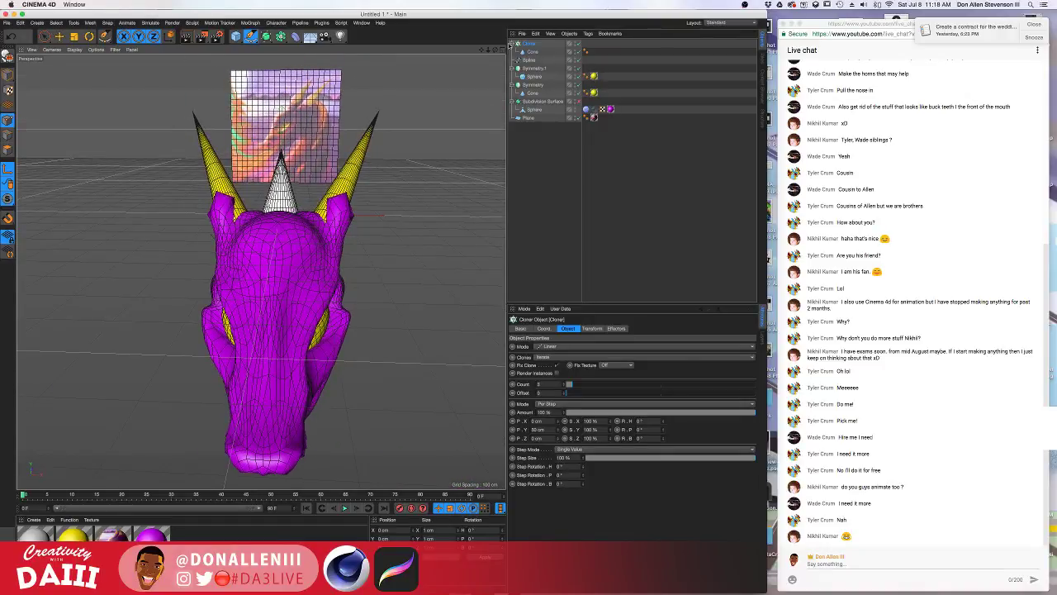
click(551, 348)
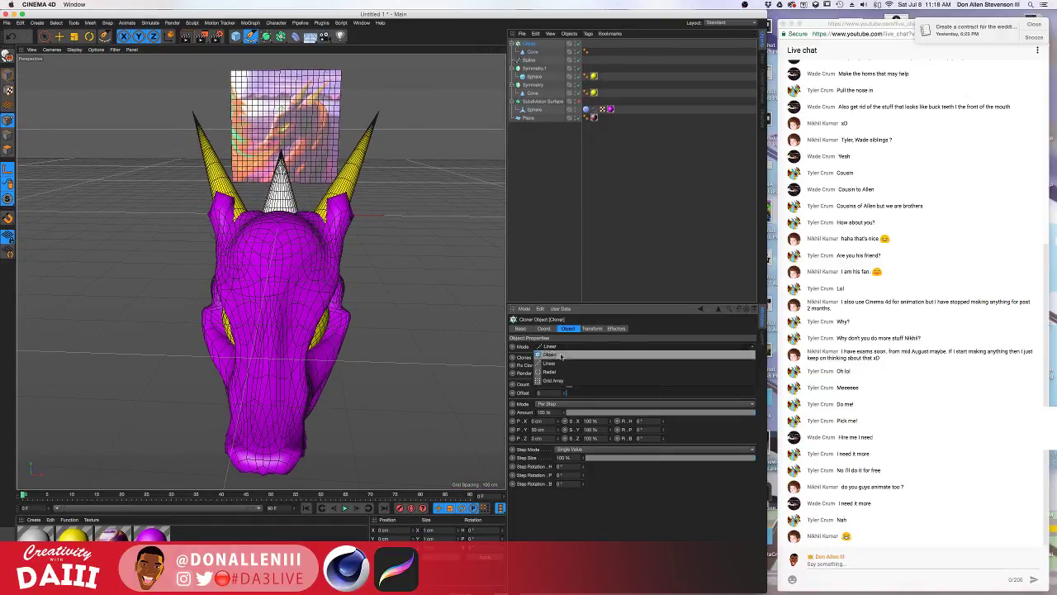
click(568, 347)
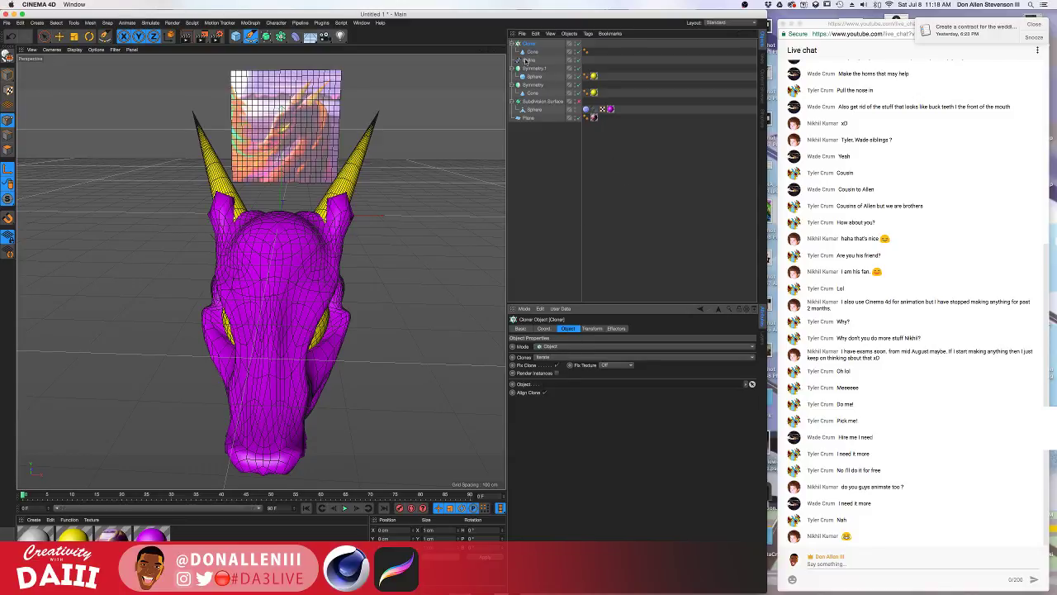
mouse_move(525, 62)
mouse_down()
mouse_move(538, 408)
mouse_move(552, 384)
mouse_up()
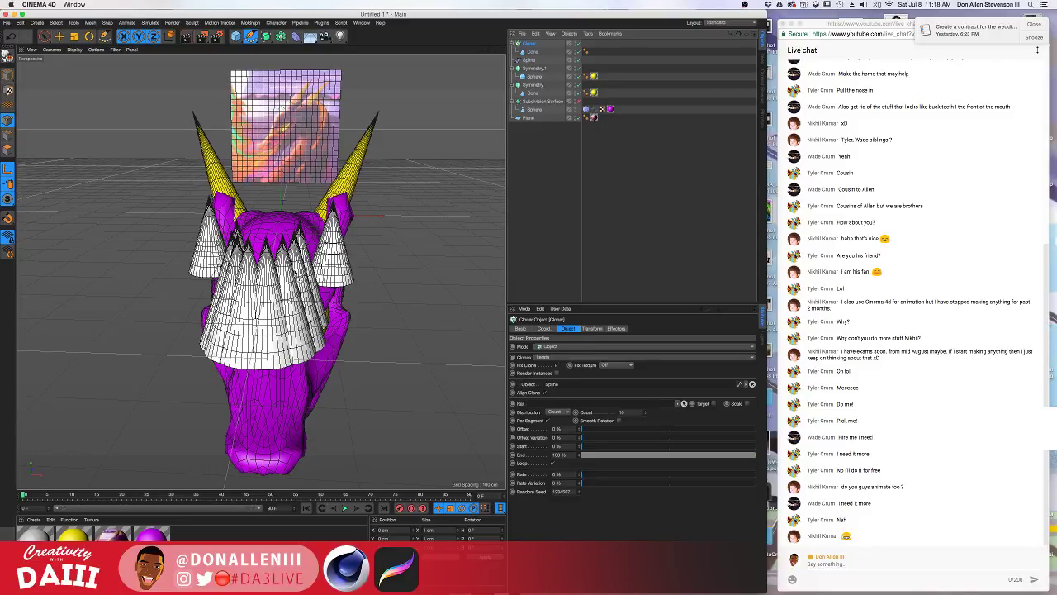
alt+drag(295, 272, 243, 268)
Examine the cloned cone's object, caps and coordinate properties and the snout spline's coordinates.
click(533, 52)
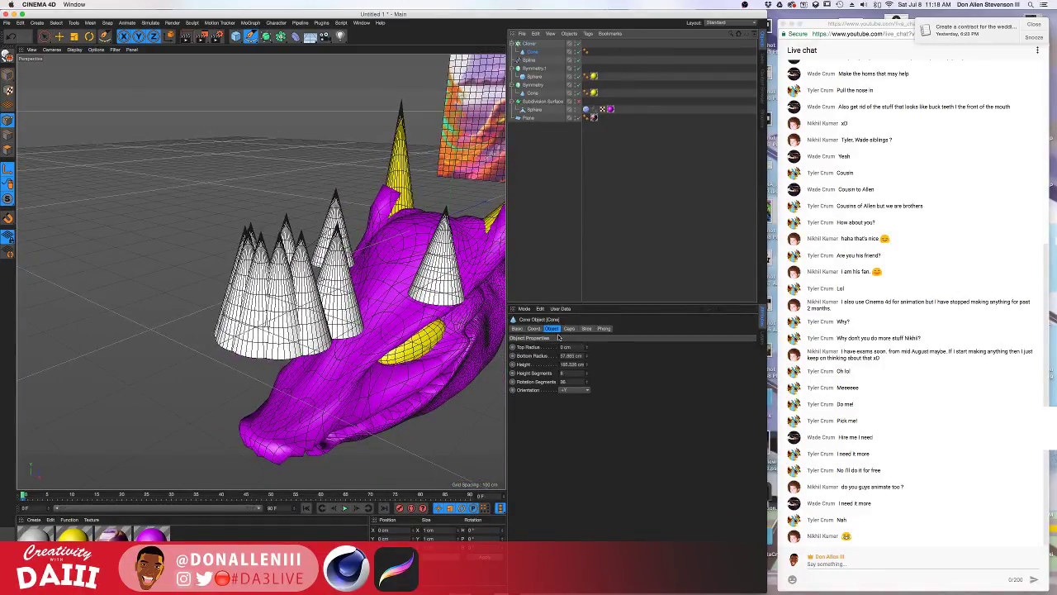
click(570, 329)
click(534, 329)
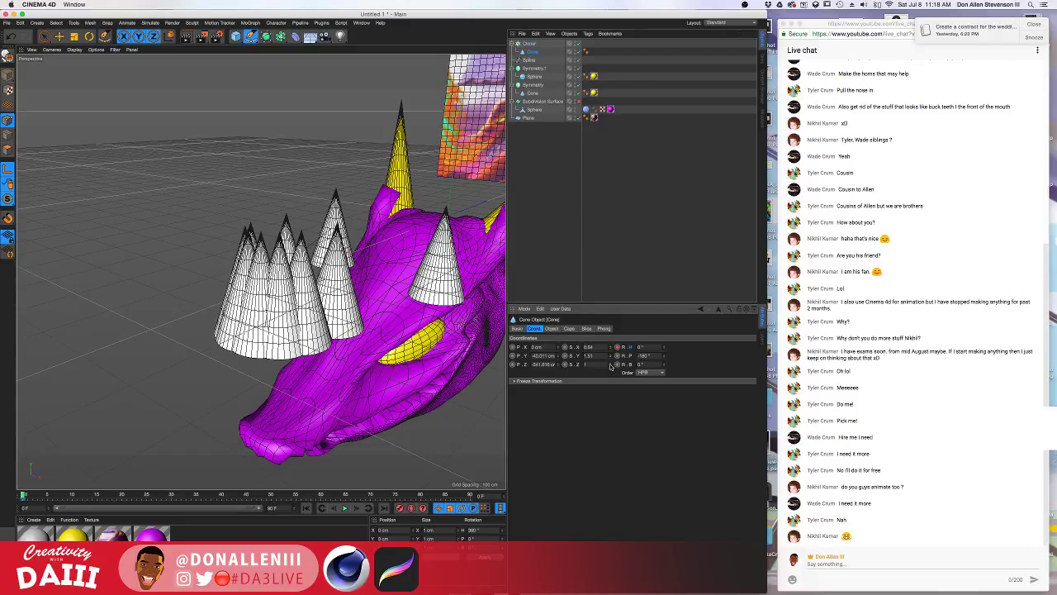
click(534, 59)
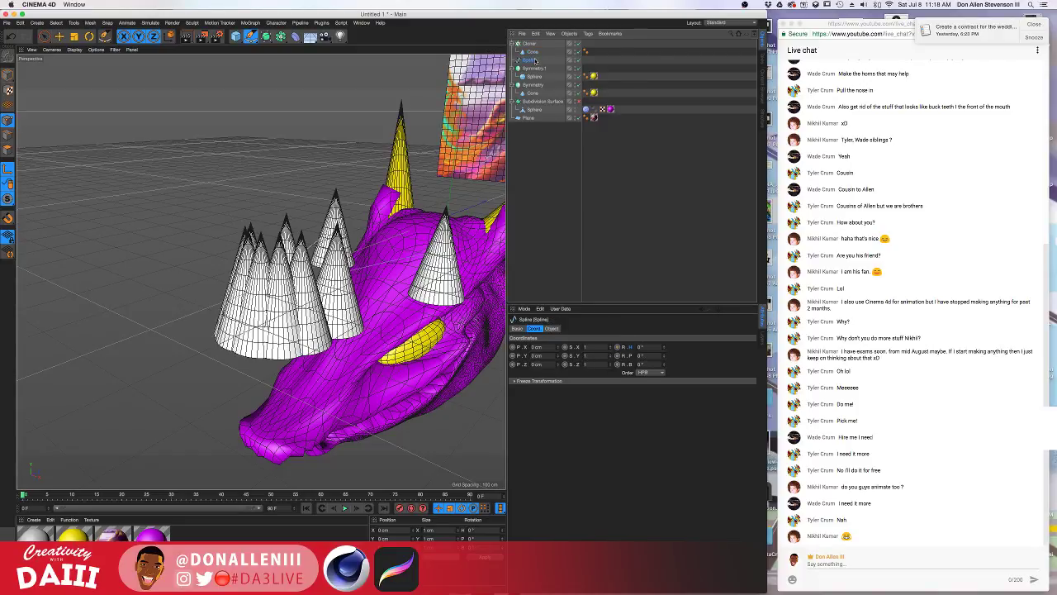
click(535, 53)
click(552, 329)
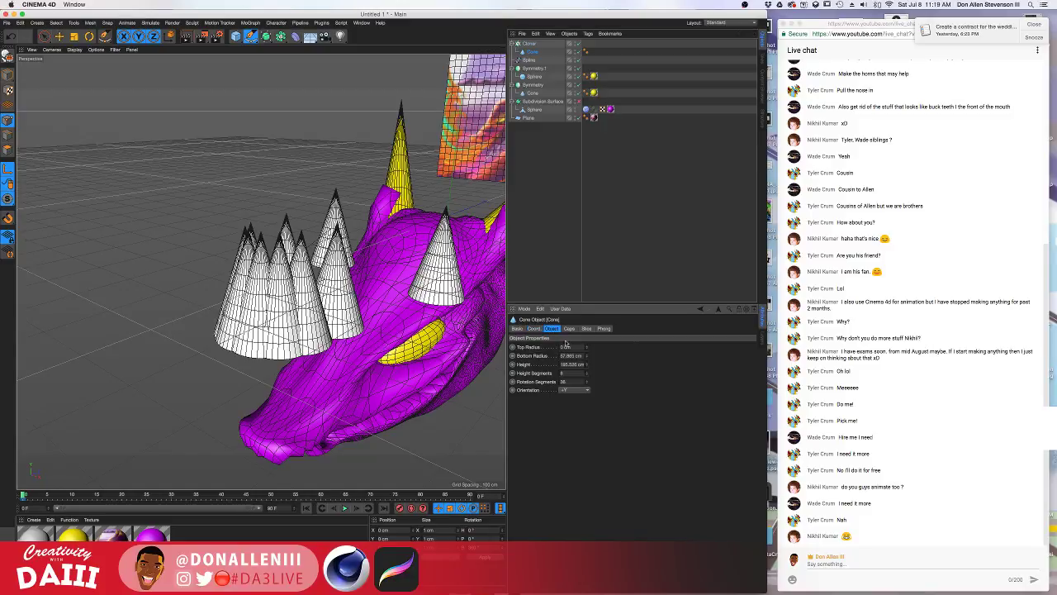
click(537, 328)
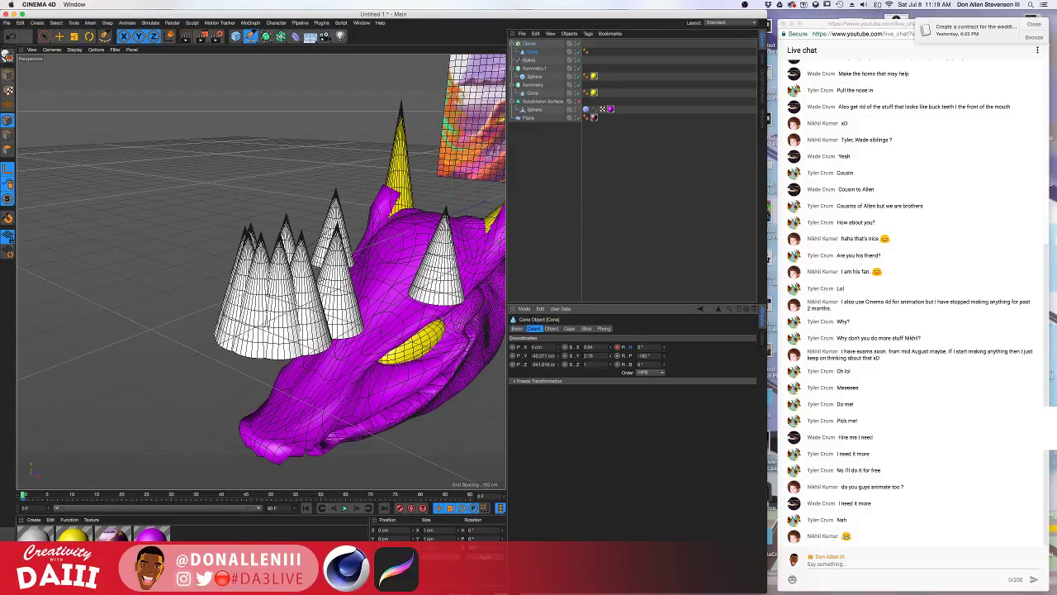
click(532, 52)
Scale the Cloner to about 0.88 in X and 1.32 in Y.
click(530, 43)
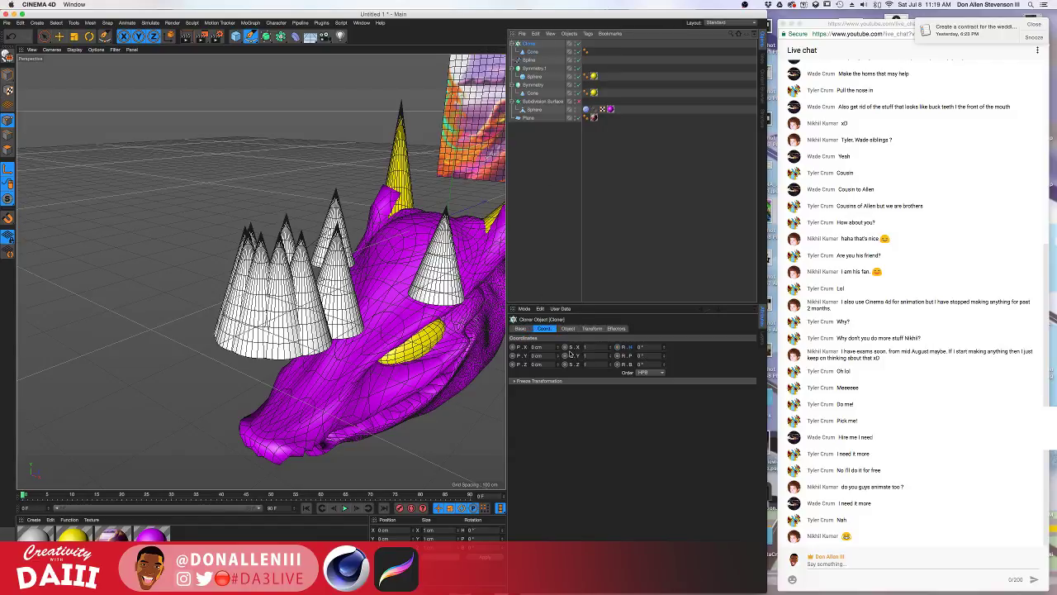
drag(613, 354, 613, 380)
alt+drag(391, 296, 376, 331)
Try rotating the Cloner by itself, and undo the rotation.
click(526, 45)
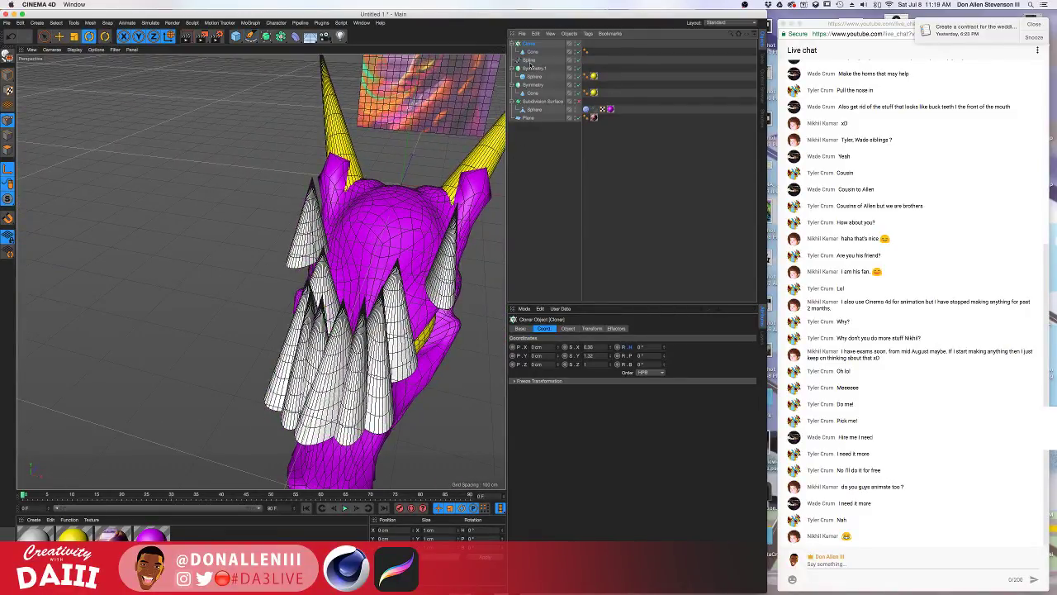
key(r)
click(525, 45)
drag(441, 157, 357, 159)
key(super+z)
Group the Cloner and the snout spline together under one null object.
click(539, 53)
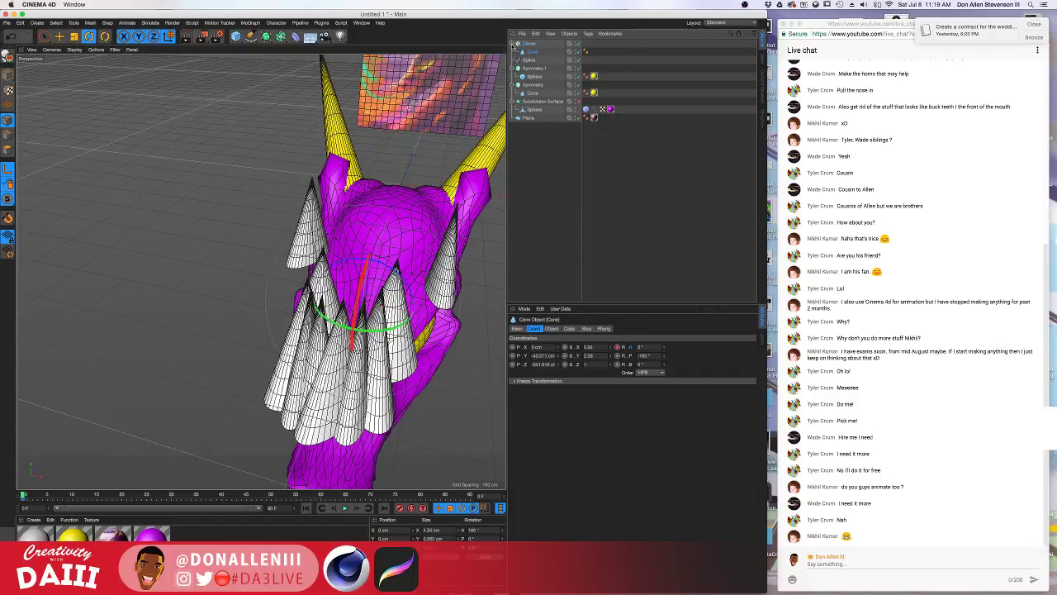
click(512, 44)
click(528, 53)
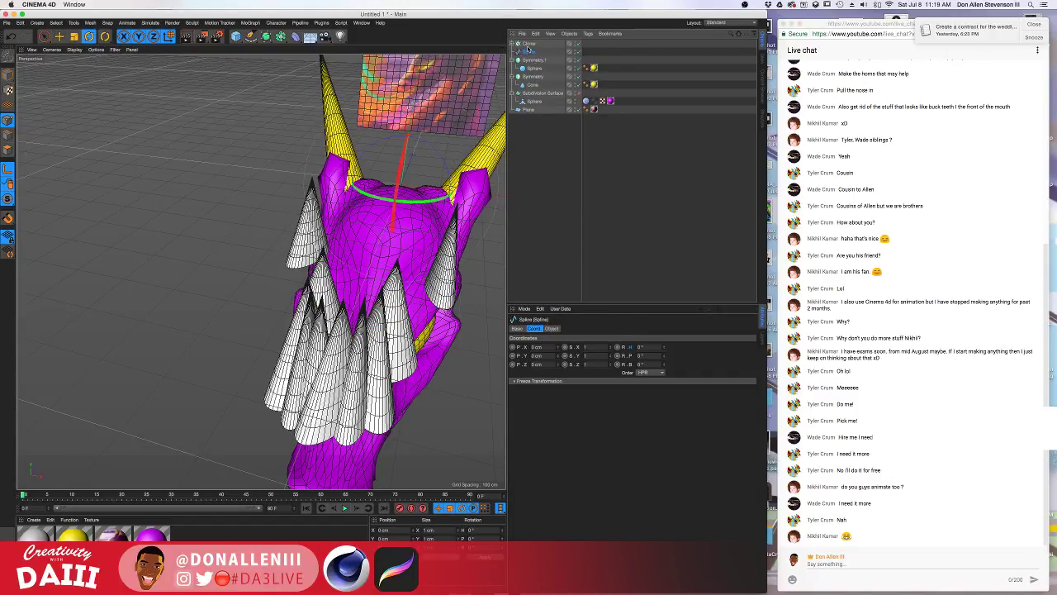
right_click(532, 43)
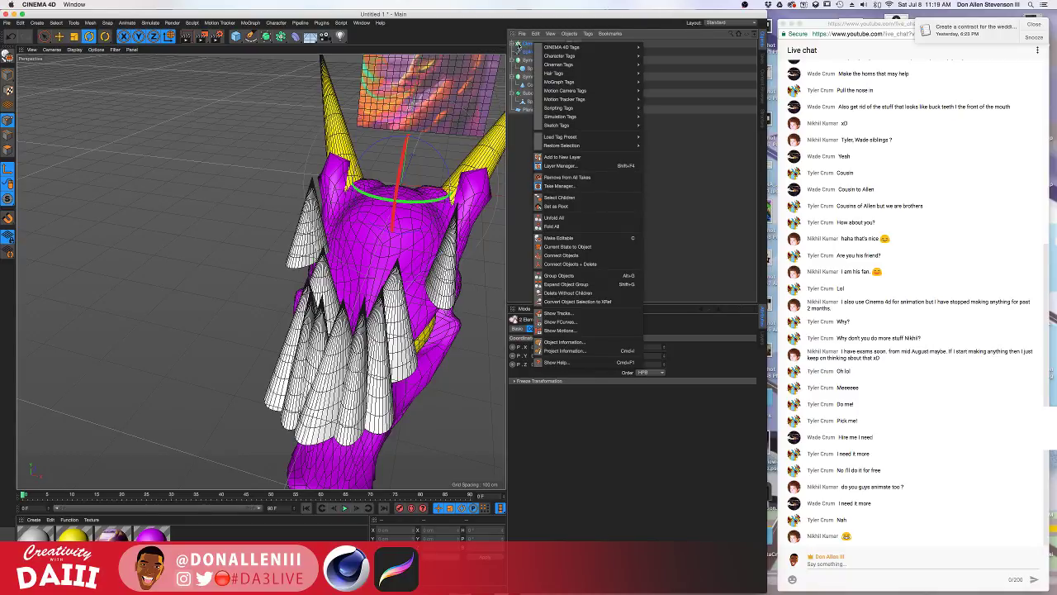
click(525, 52)
right_click(531, 43)
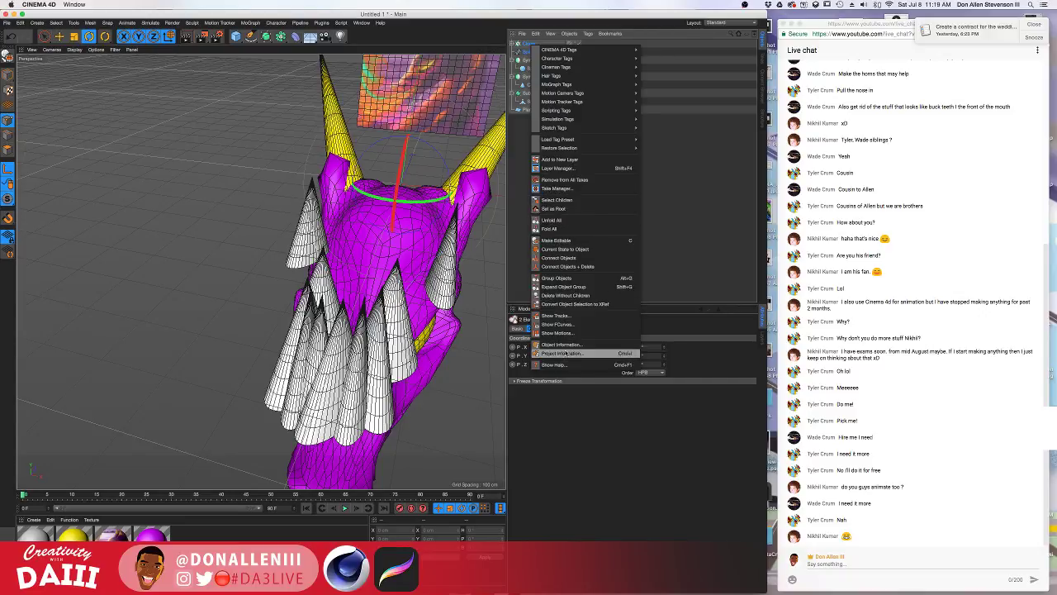
click(560, 278)
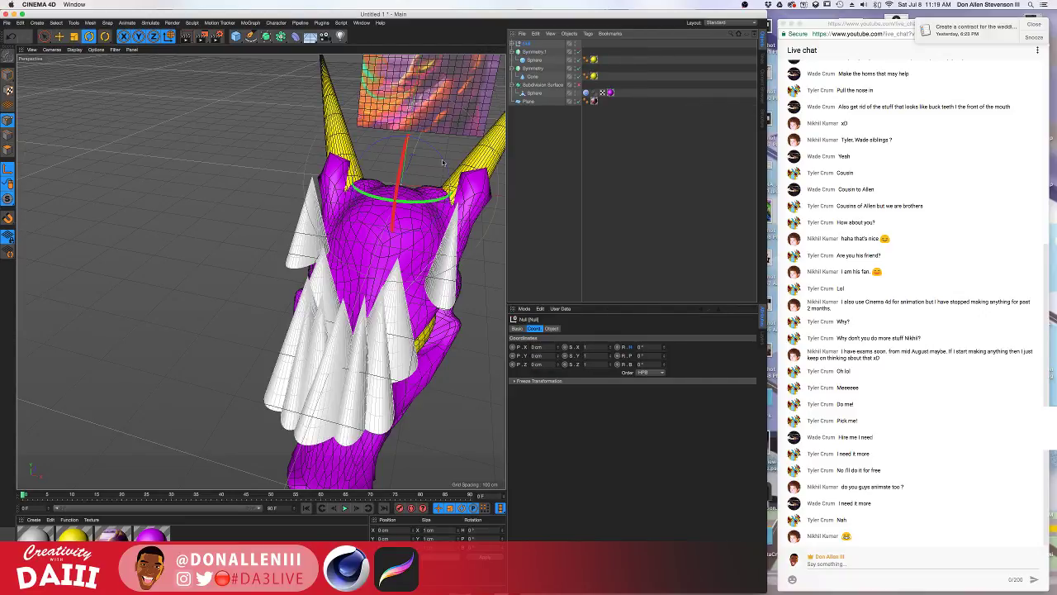
Rotate the null containing the Cloner and spline around its bank axis.
alt+drag(422, 213, 410, 257)
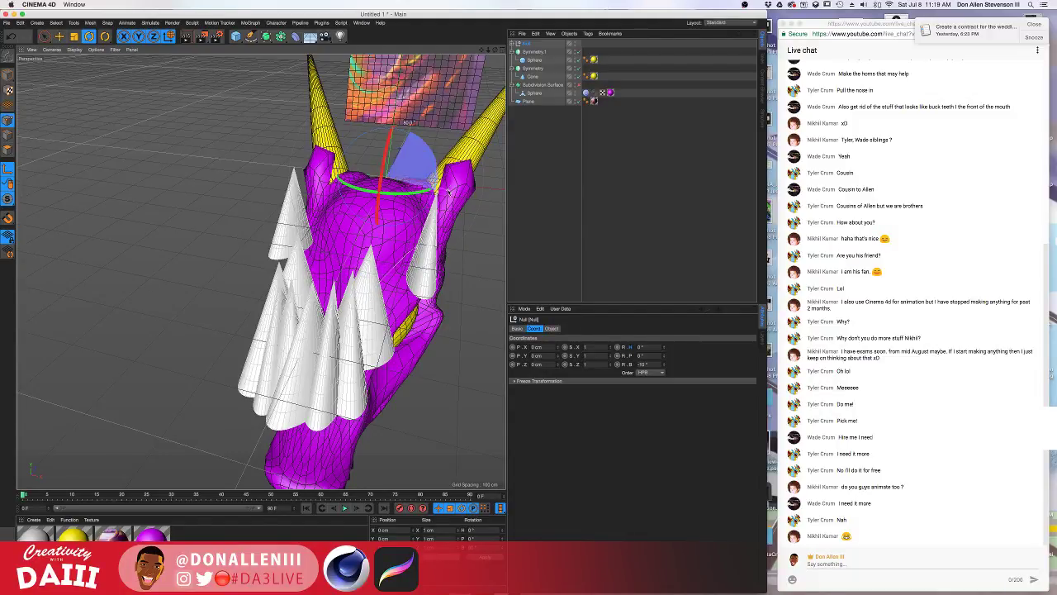
click(531, 51)
click(527, 44)
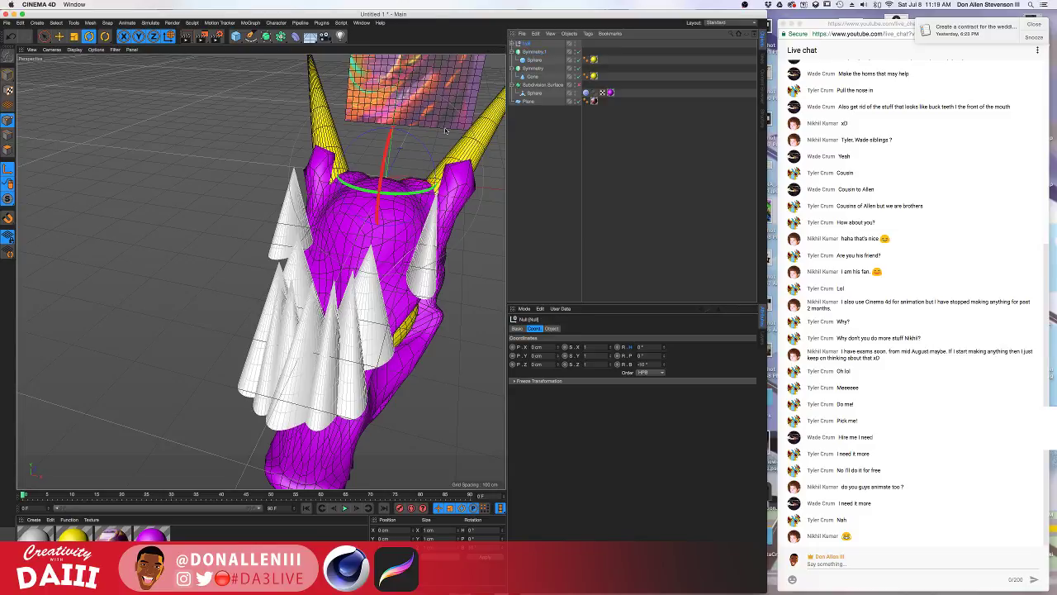
drag(409, 134, 398, 170)
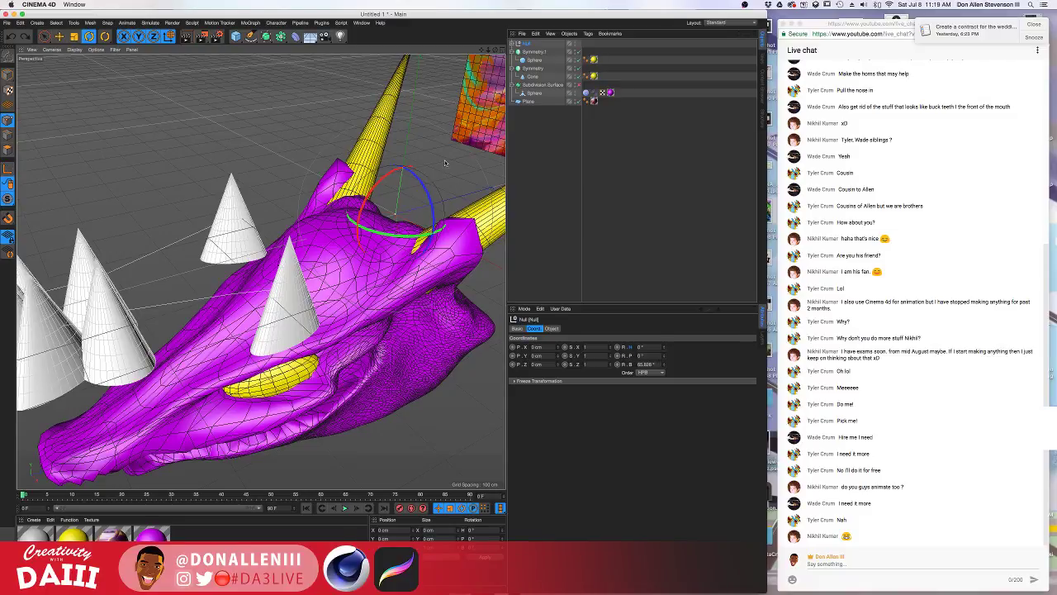
Try flipping the null another 180° in bank, and undo the flip.
drag(419, 189, 381, 249)
alt+drag(224, 311, 299, 229)
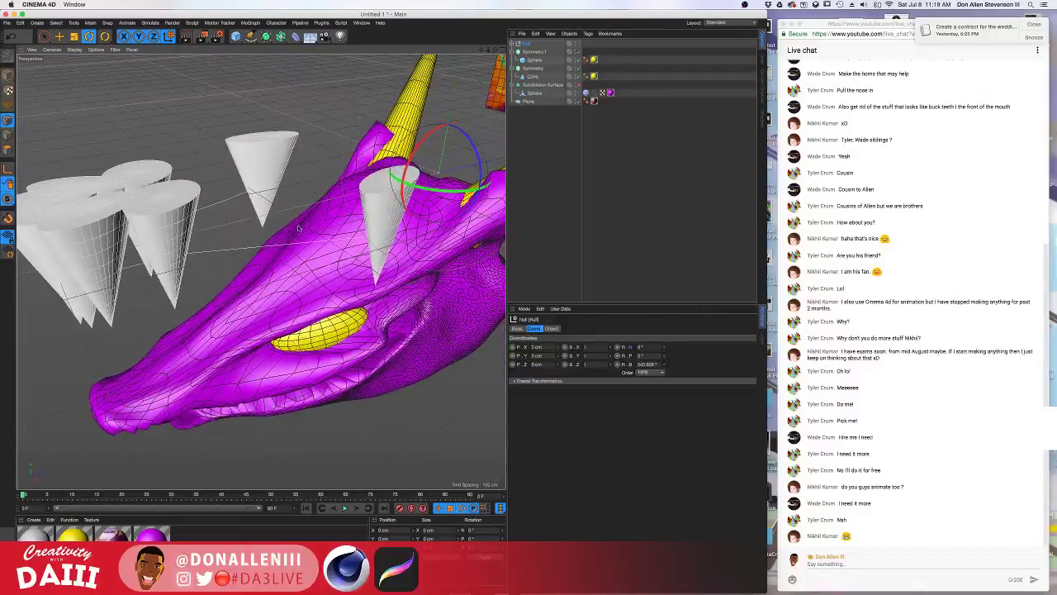
key(e)
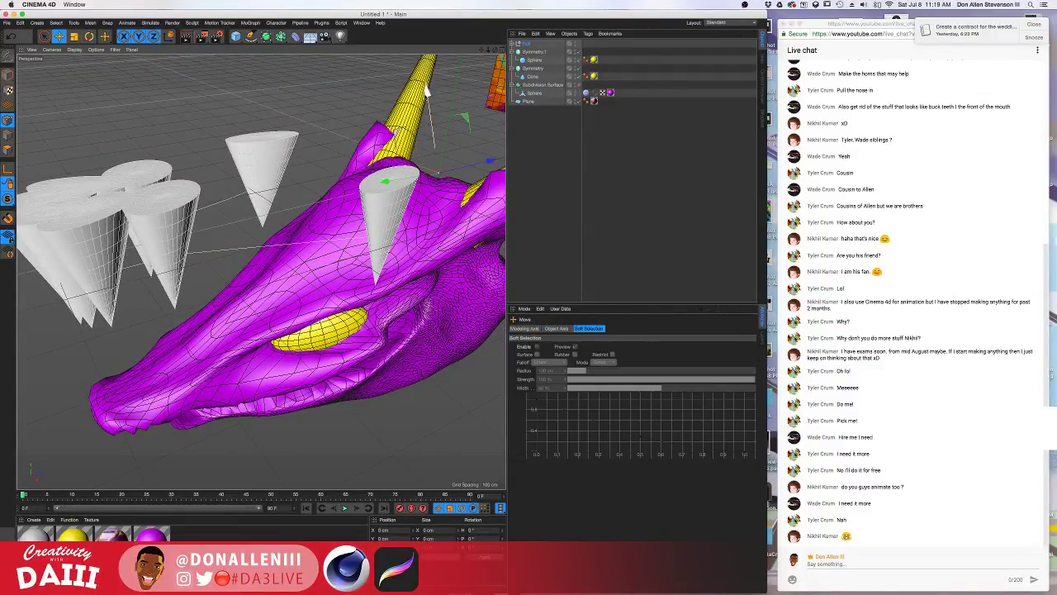
key(super+z)
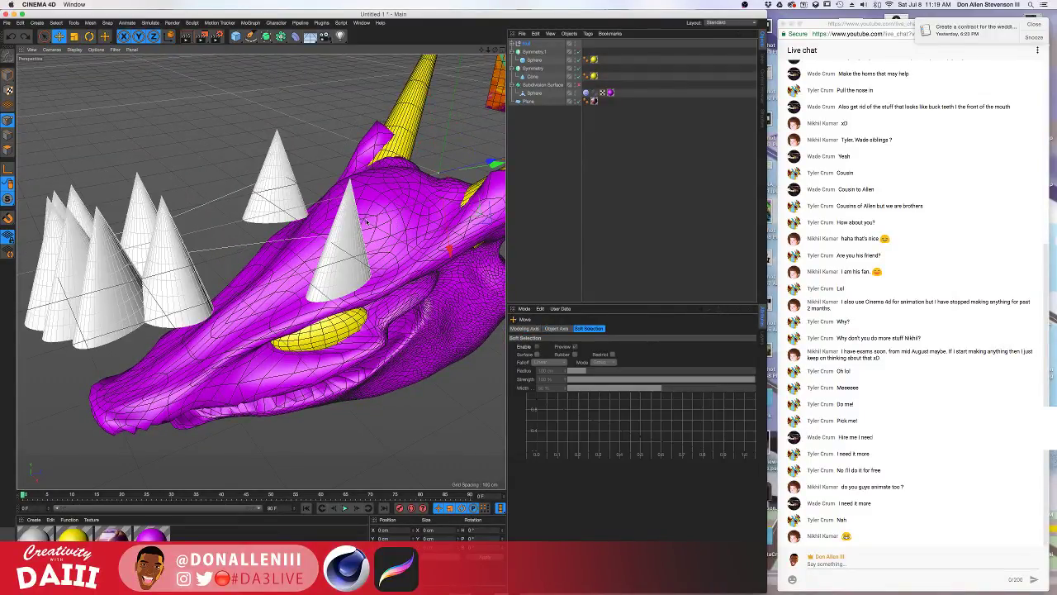
alt+drag(367, 221, 413, 184)
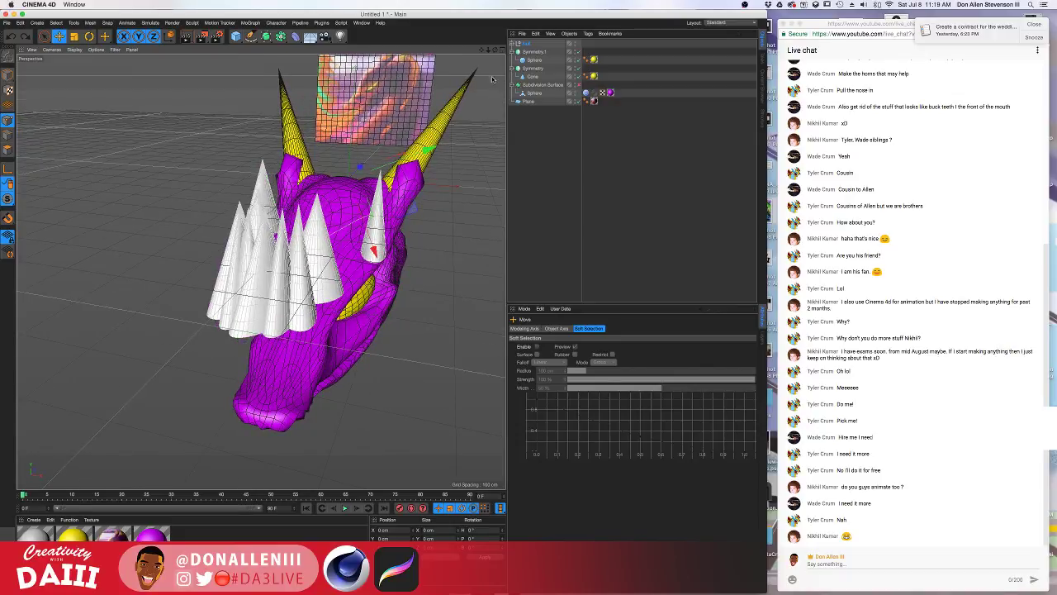
Try rotating the null in bank until the cones point downward.
click(532, 52)
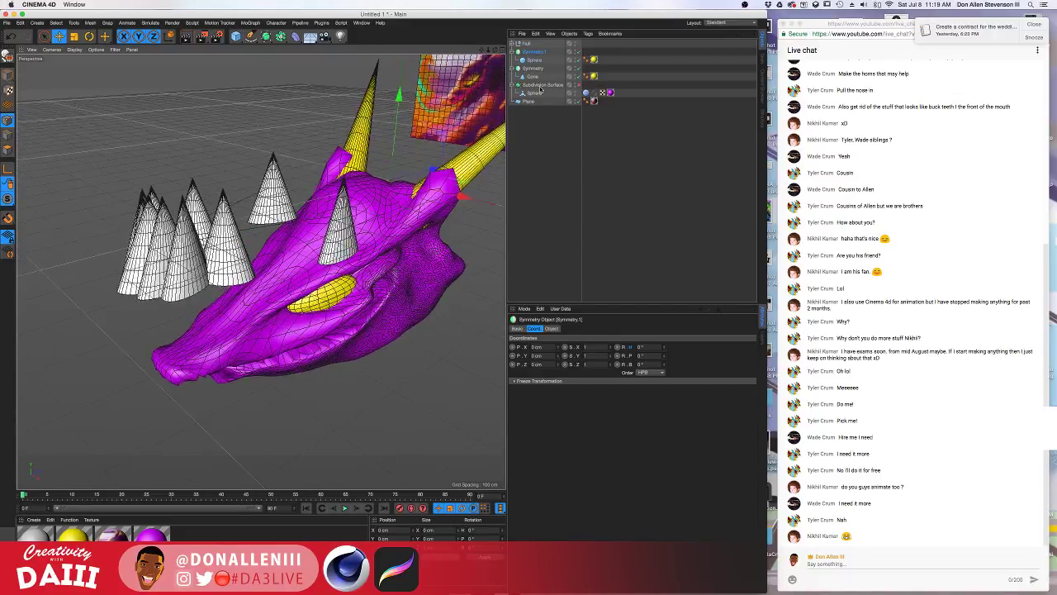
click(529, 43)
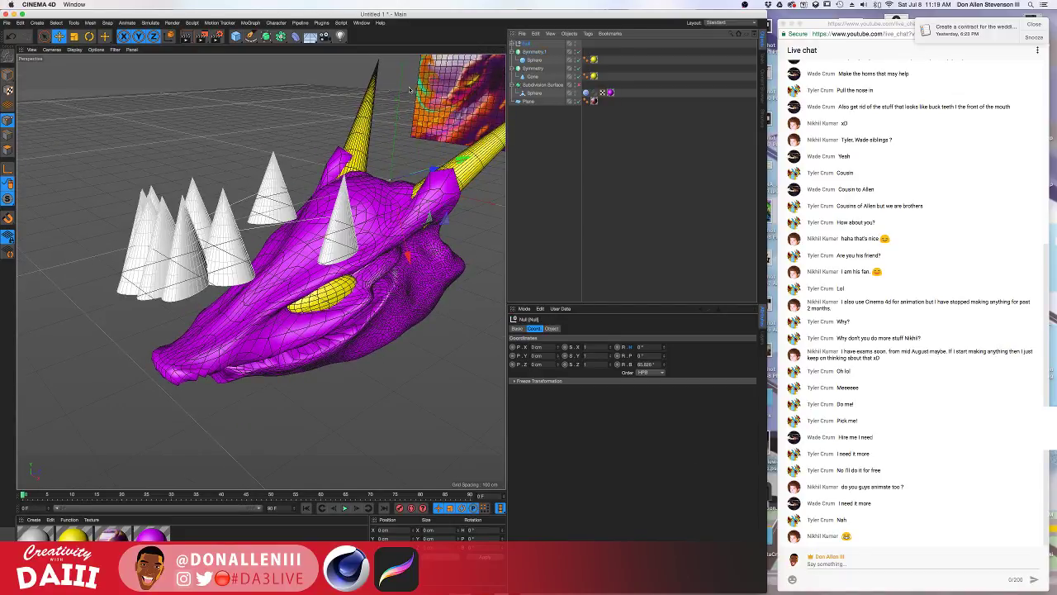
key(r)
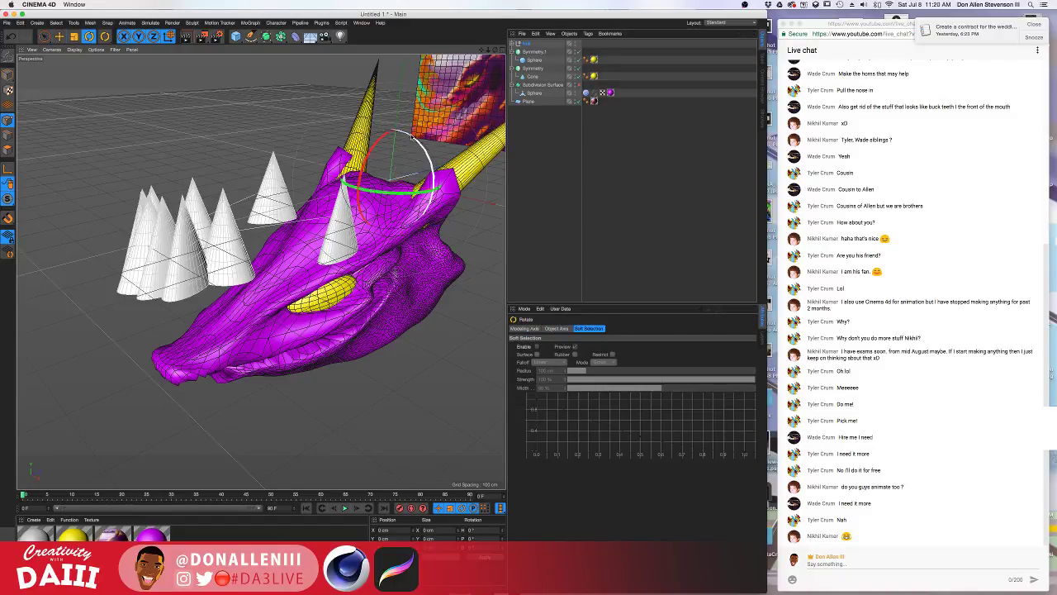
drag(411, 136, 357, 236)
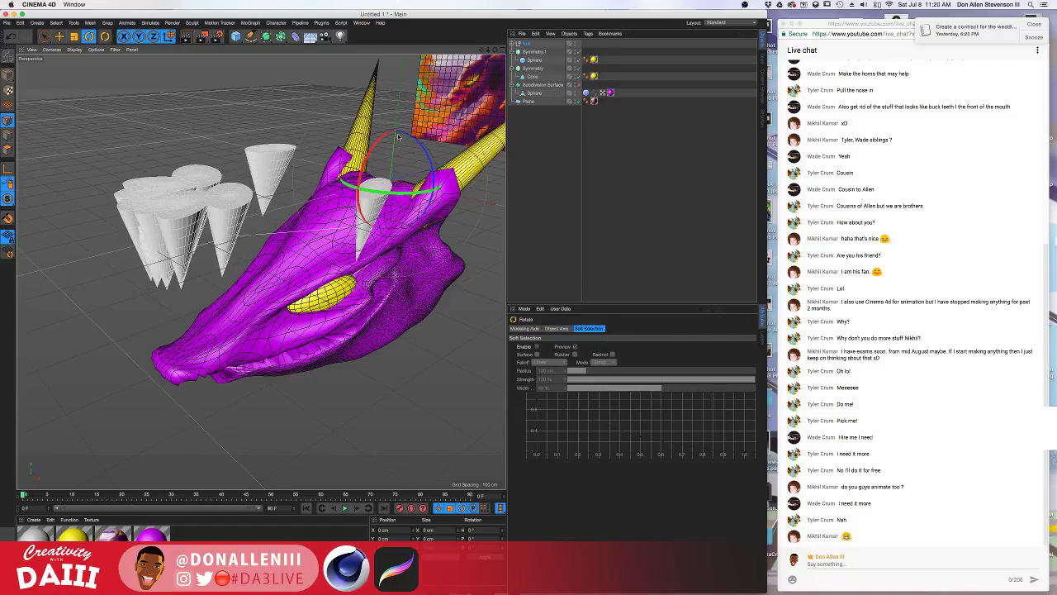
Lower the null of upright cones to snout level and scale the whole group down.
key(e)
drag(388, 99, 345, 158)
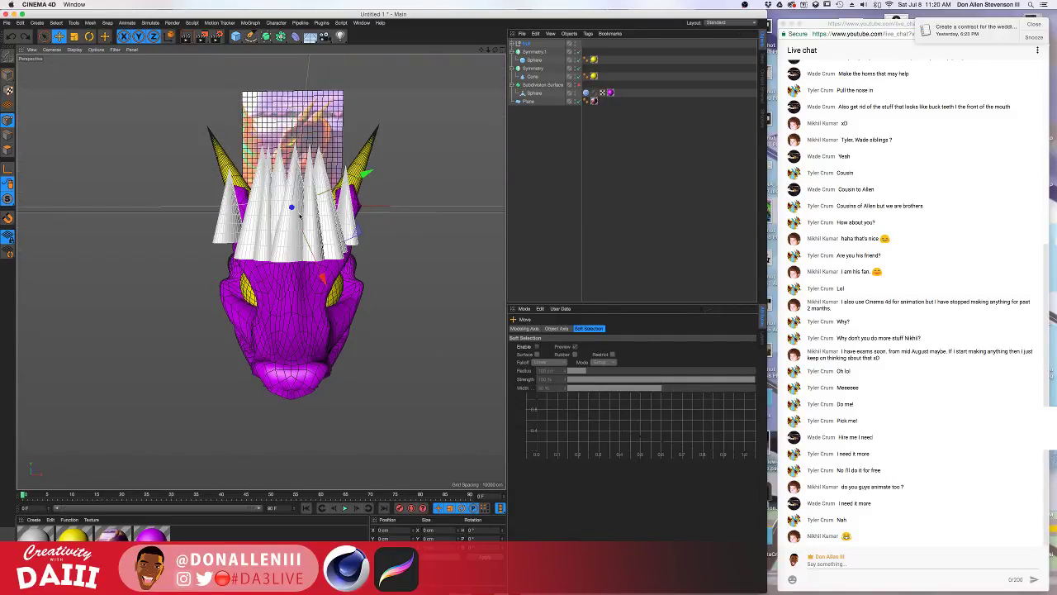
alt+drag(307, 188, 219, 265)
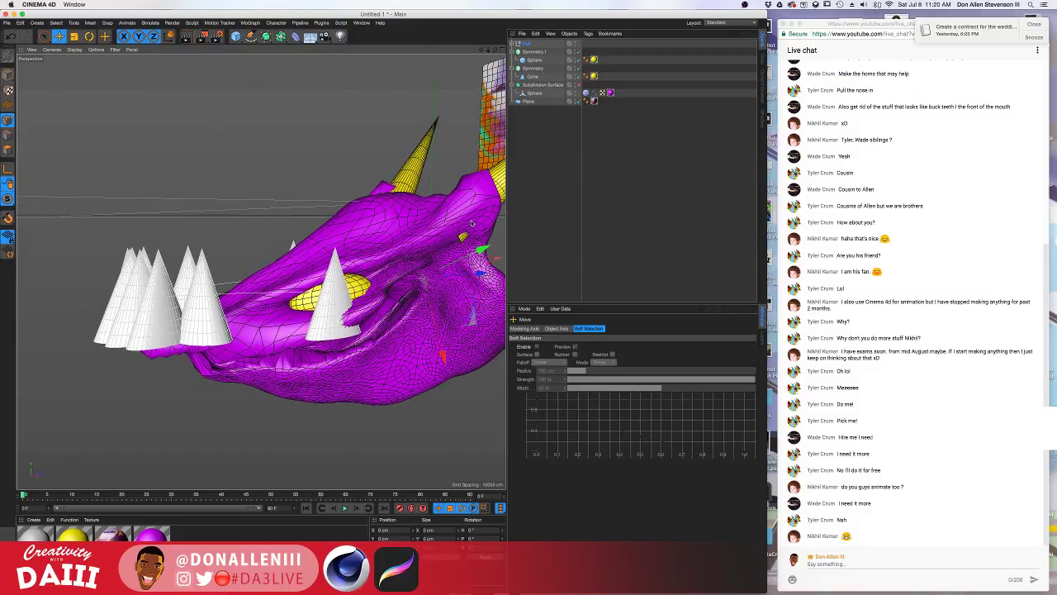
alt+drag(474, 203, 406, 226)
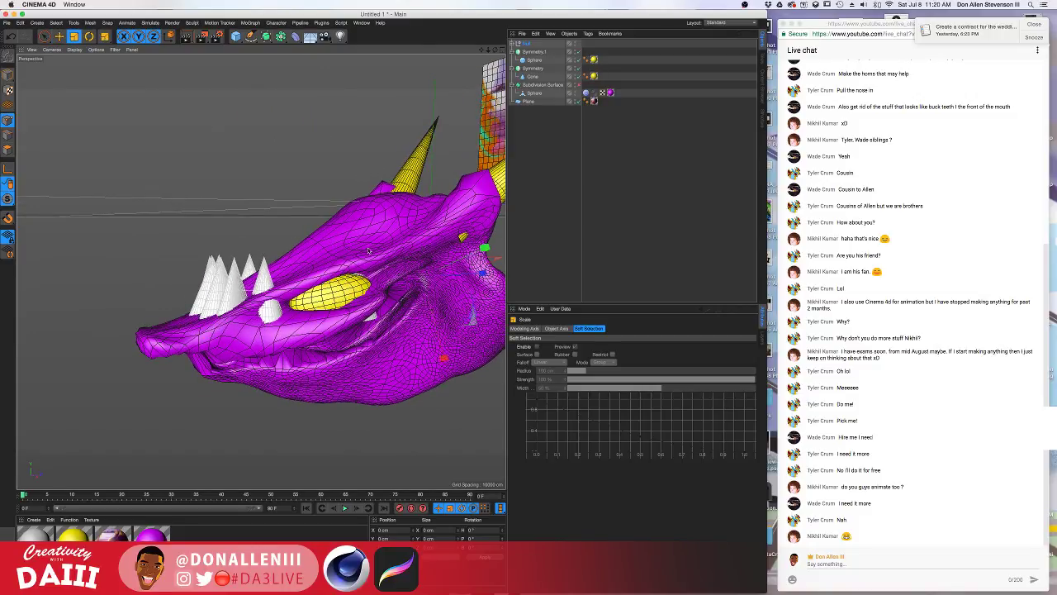
Rotate the scaled-down null in bank so all the cones point downward.
key(e)
alt+drag(315, 239, 255, 250)
key(r)
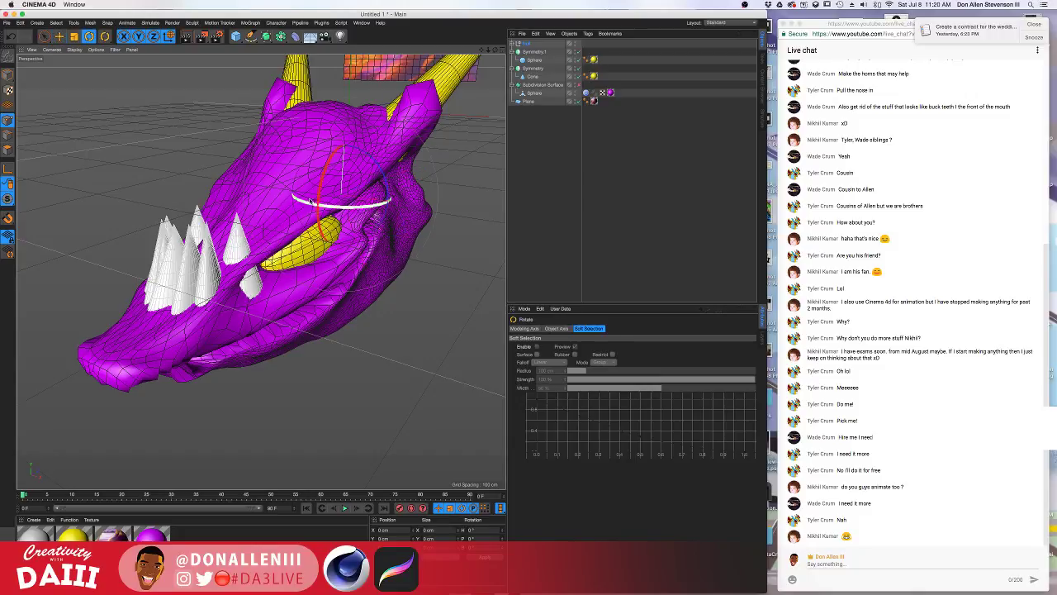
drag(374, 159, 251, 308)
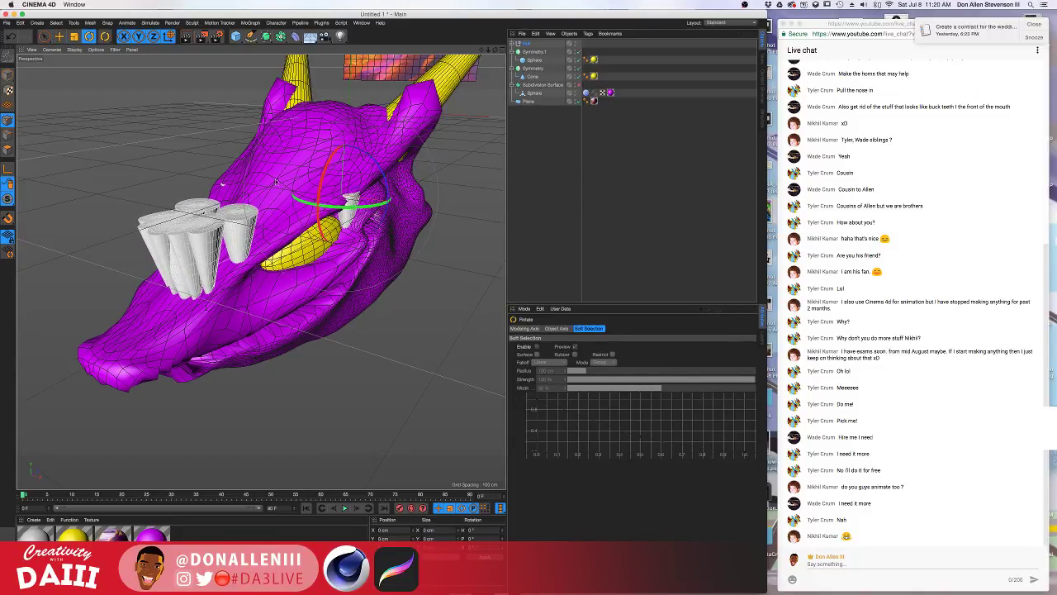
Lower the inverted cones into the snout so their tips come out below the upper jaw.
key(e)
drag(316, 123, 204, 234)
key(super+z)
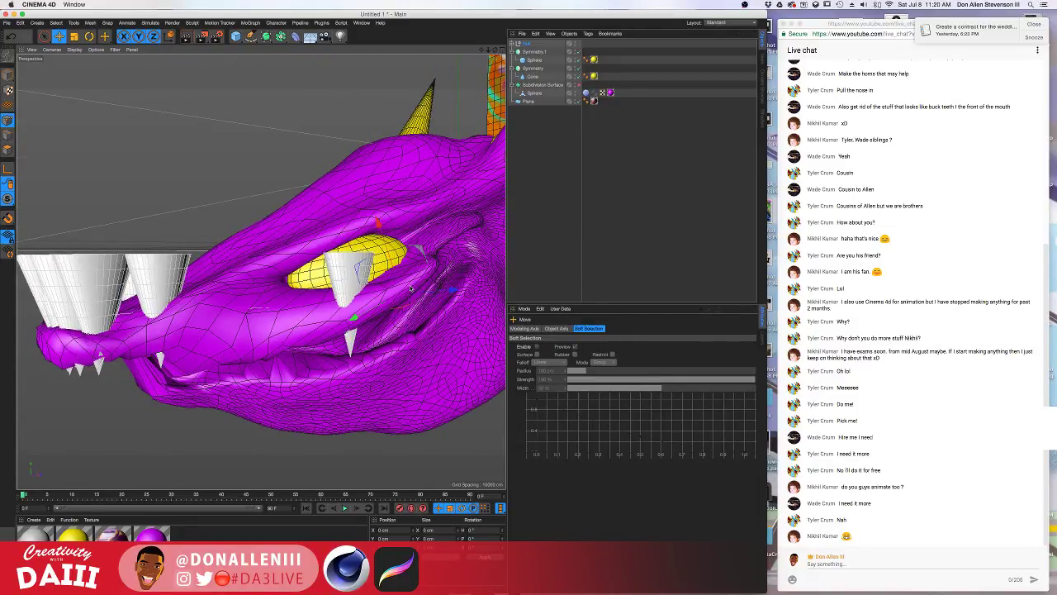
alt+drag(410, 288, 490, 256)
alt+drag(328, 245, 322, 223)
alt+drag(446, 261, 253, 239)
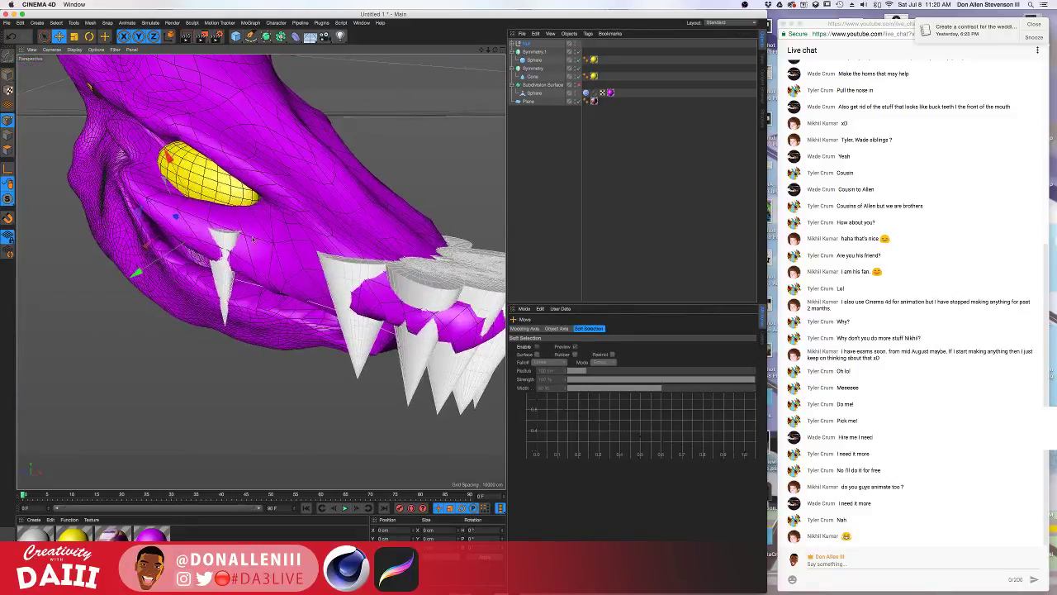
Reposition the null along its axes to seat the cones as teeth under the upper jaw, checking the fit from several angles.
drag(181, 220, 164, 209)
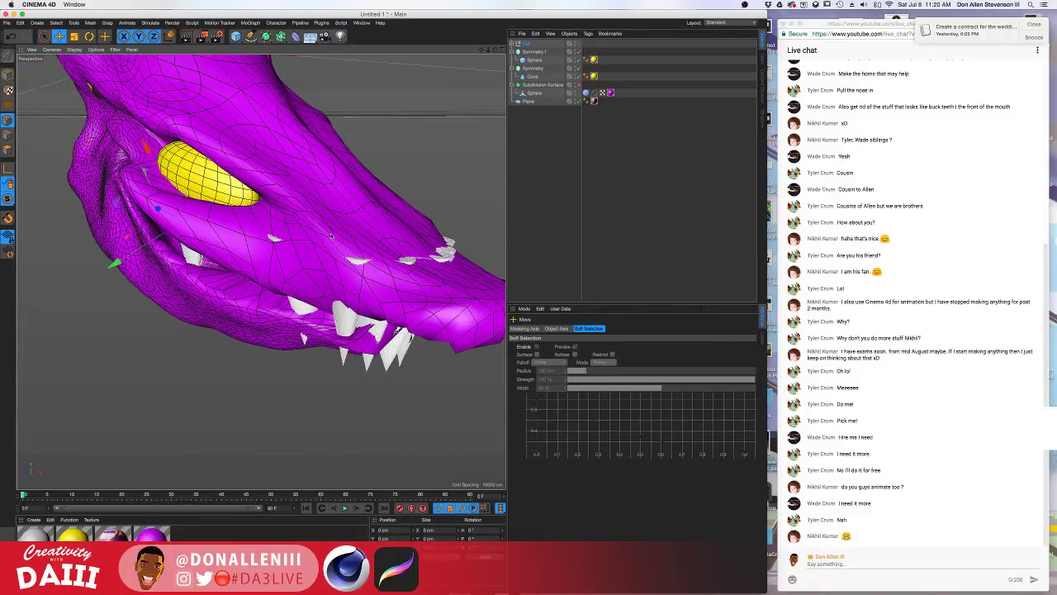
alt+drag(307, 243, 339, 261)
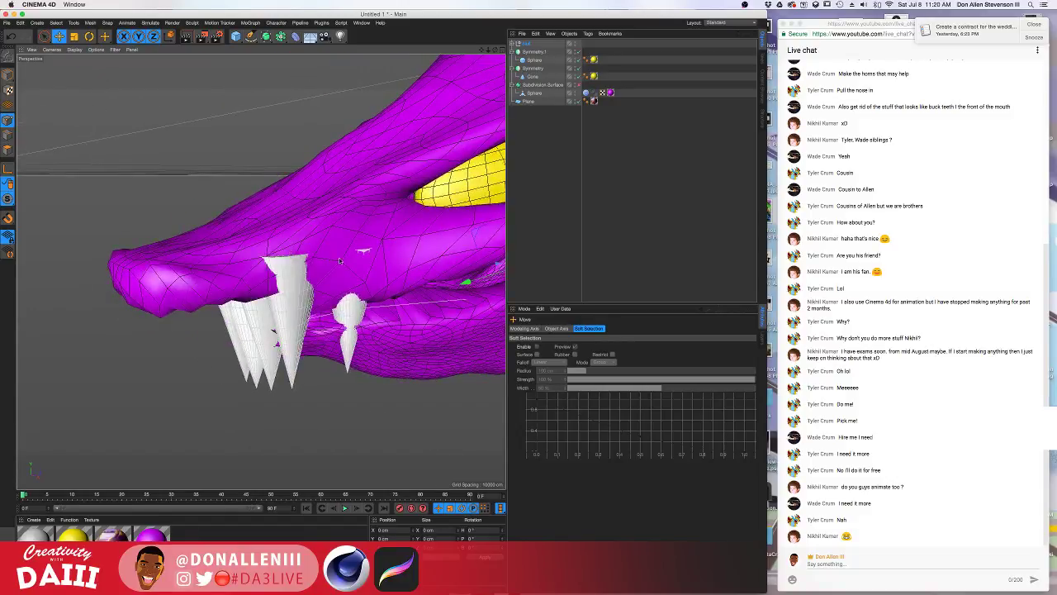
alt+drag(464, 281, 398, 212)
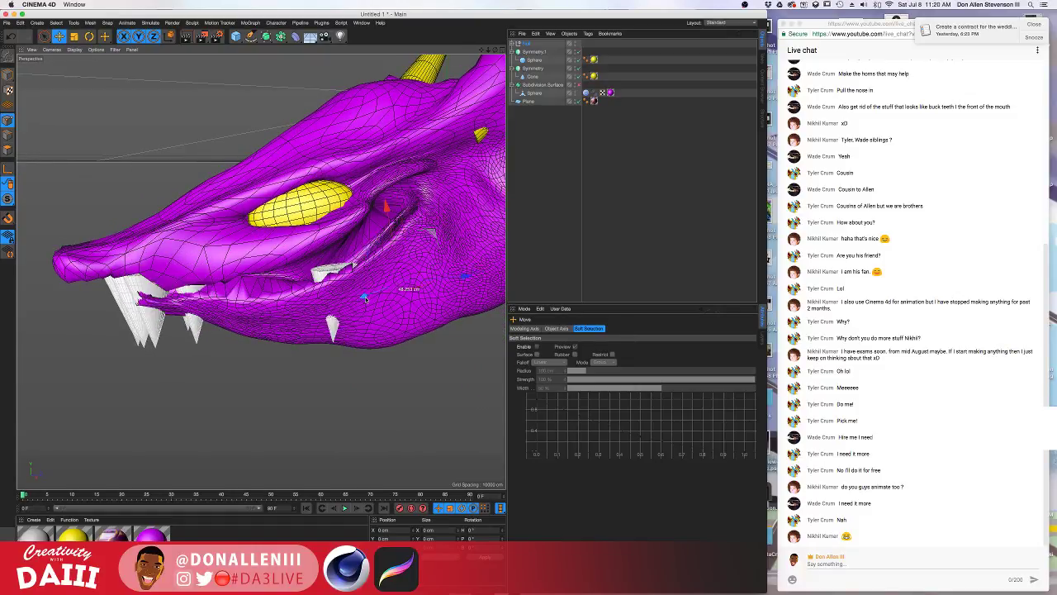
alt+drag(363, 292, 277, 278)
alt+drag(189, 263, 302, 259)
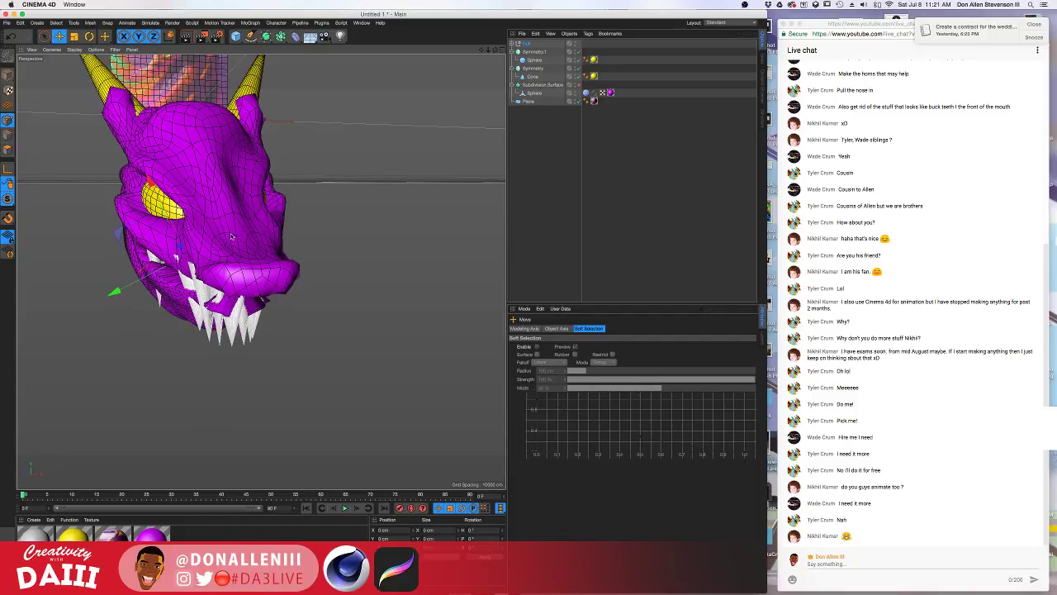
alt+drag(232, 237, 328, 242)
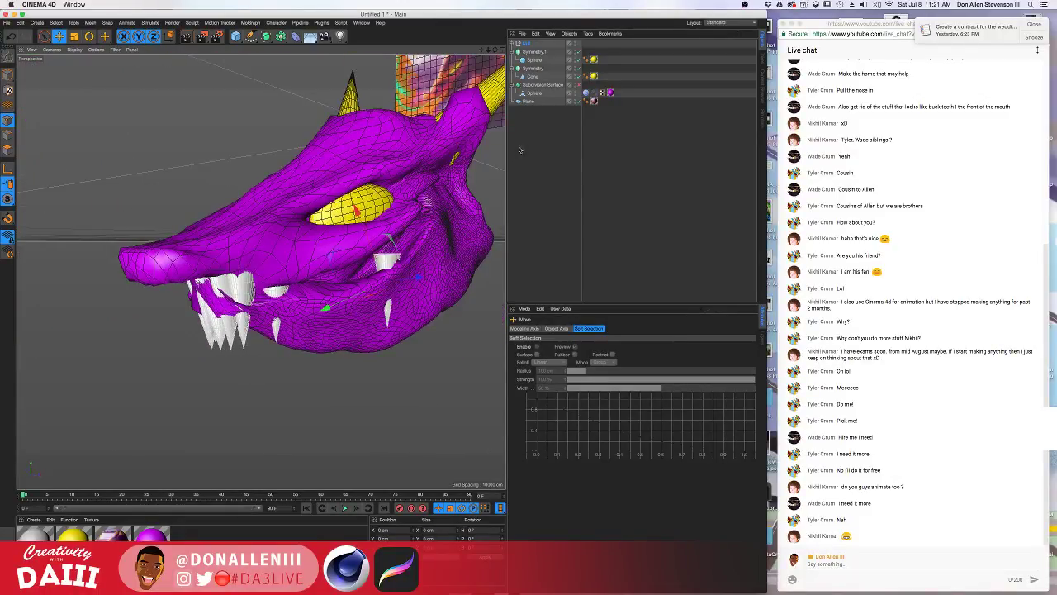
Raise the tooth cloner's count to 18 and set its offset variation to 24%.
click(532, 54)
click(512, 44)
click(531, 54)
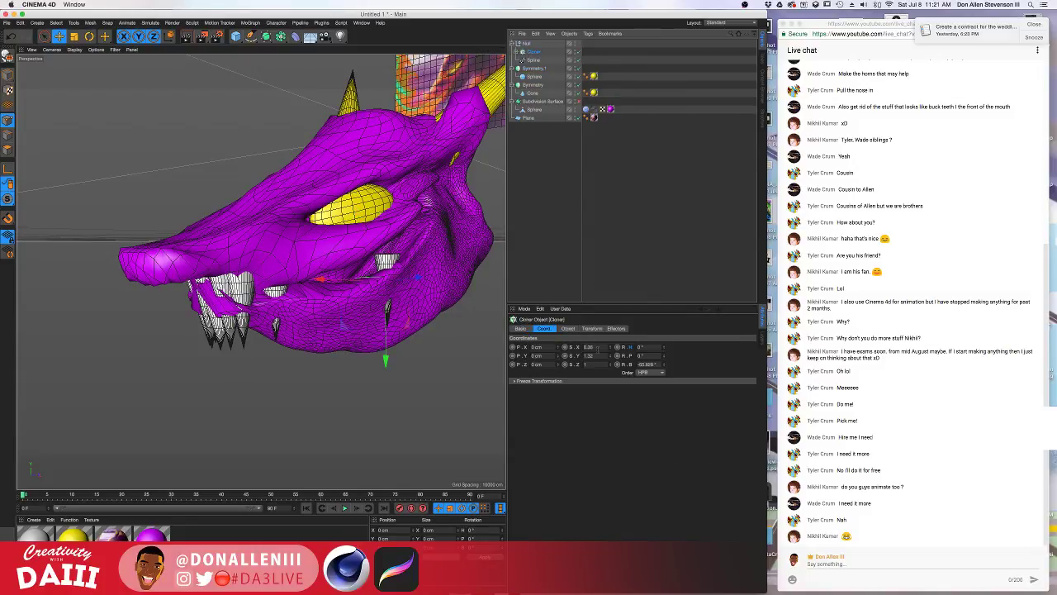
click(567, 329)
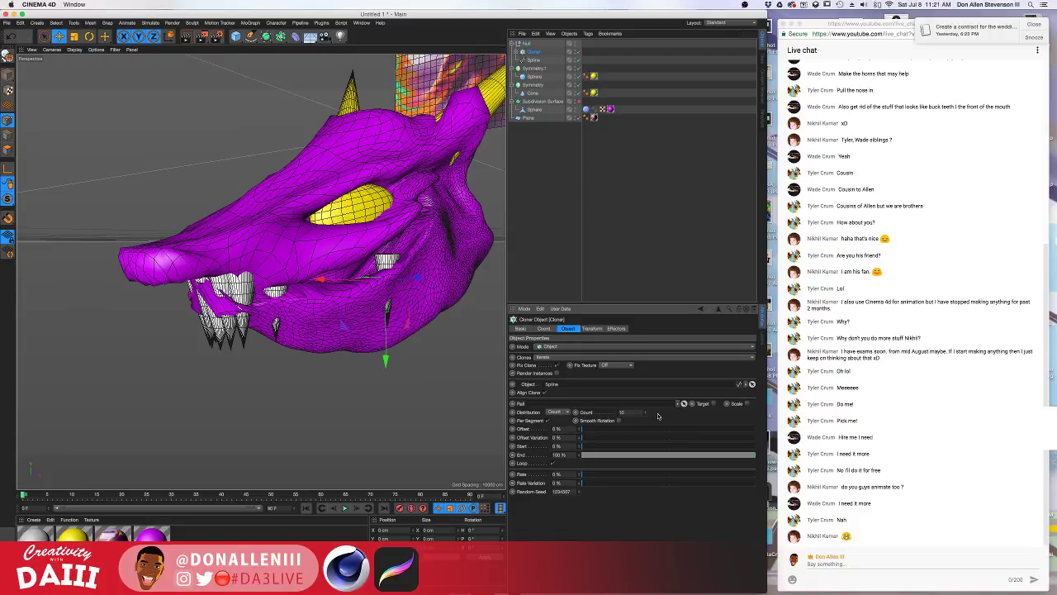
drag(645, 413, 630, 418)
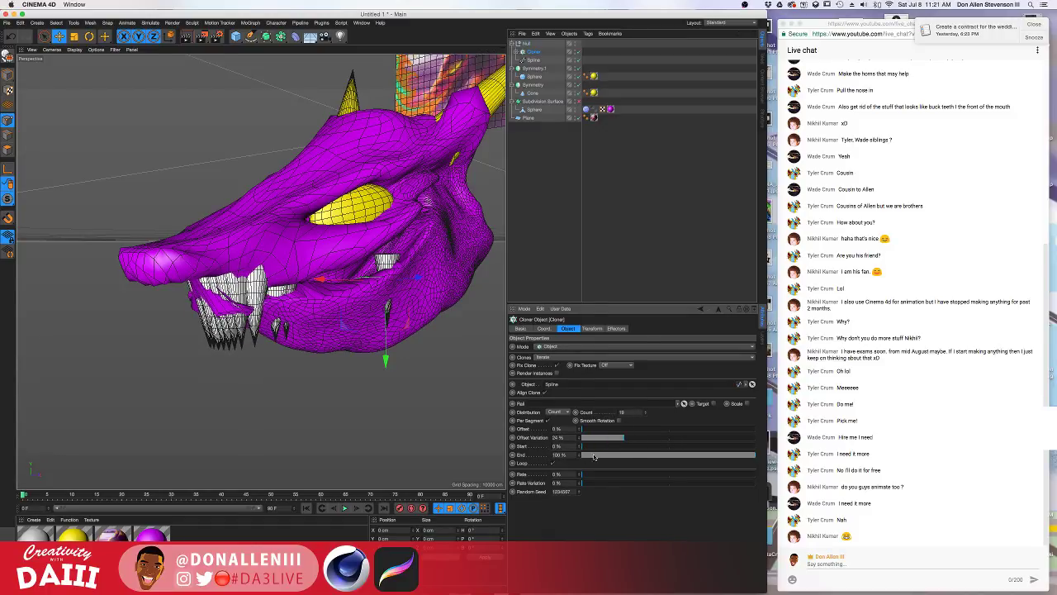
Try ending the clone distribution at 21% of the spline and undo it.
mouse_move(609, 455)
mouse_down()
mouse_move(587, 457)
mouse_move(617, 458)
mouse_move(590, 460)
mouse_move(619, 468)
mouse_up()
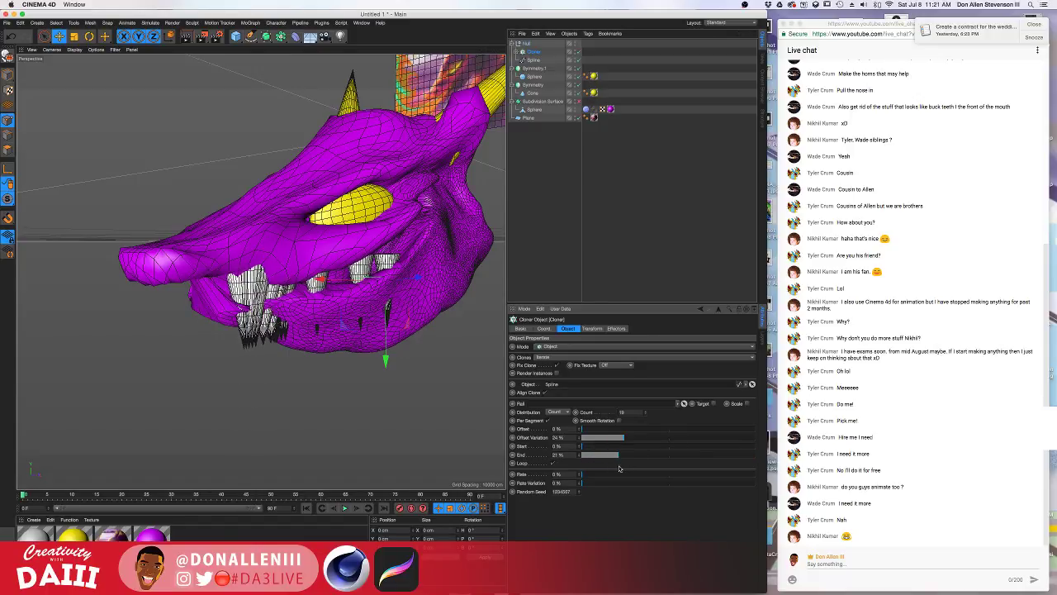
alt+drag(305, 272, 348, 295)
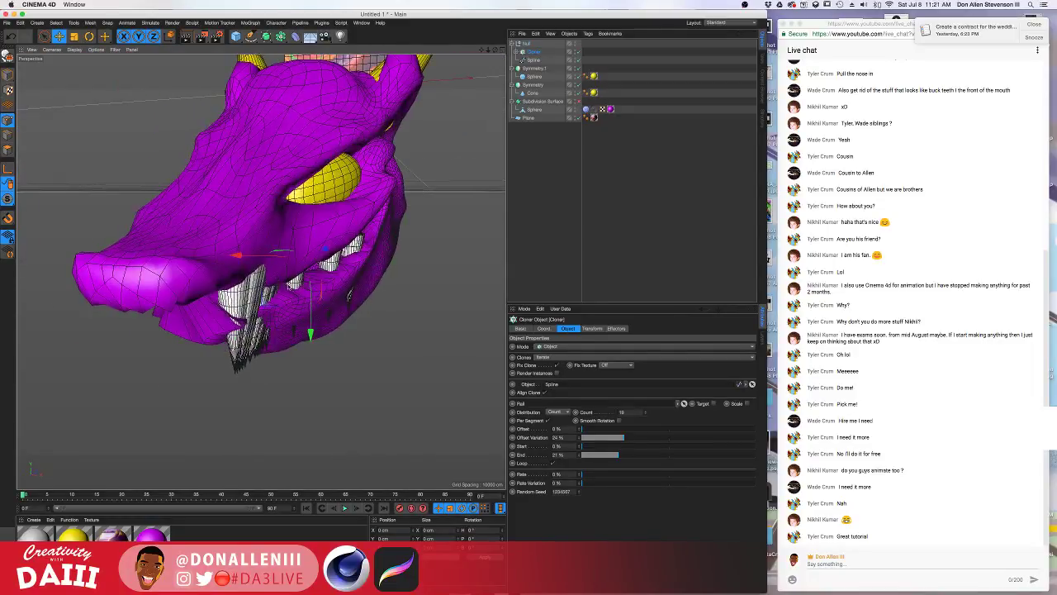
key(super+z)
Rotate the cloner slightly to change the angle of the teeth, checking them from both sides of the snout.
alt+drag(192, 261, 218, 294)
key(r)
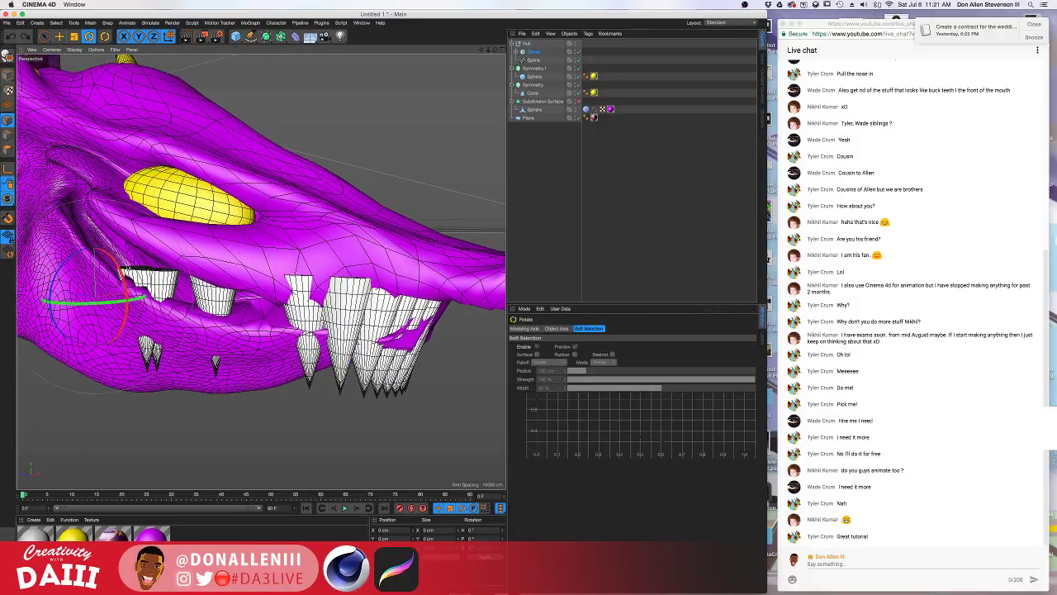
drag(128, 268, 122, 233)
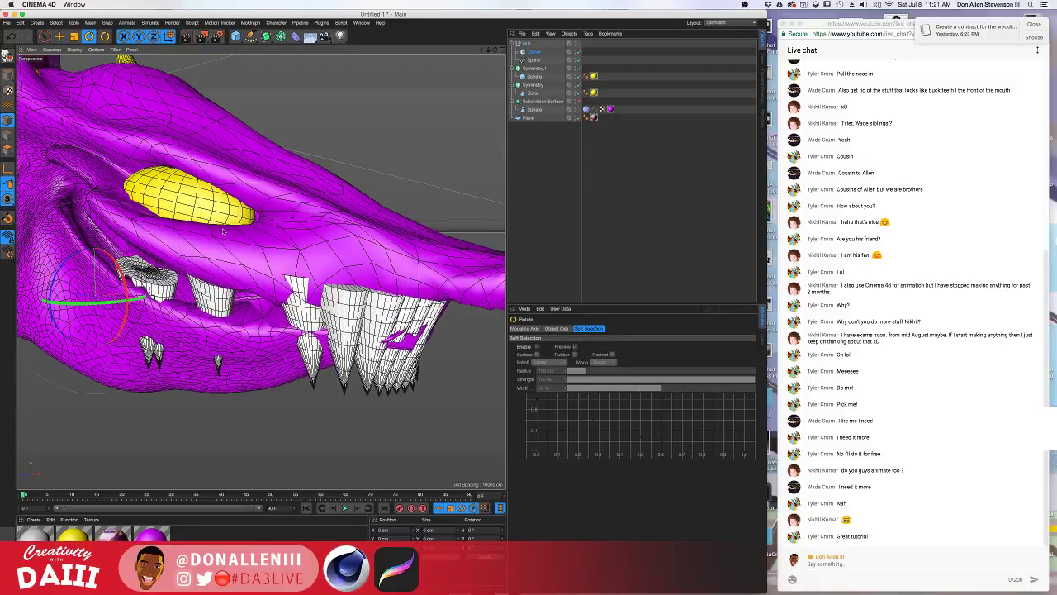
alt+drag(317, 265, 307, 245)
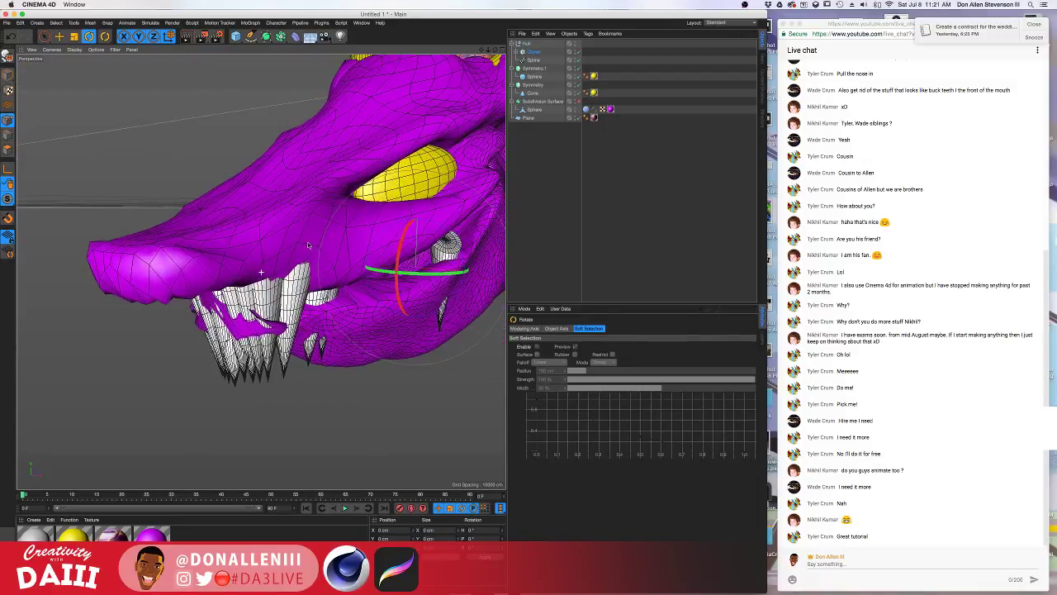
Move the null holding the teeth along its axes to shift and raise the whole row against the upper jaw.
click(527, 48)
key(e)
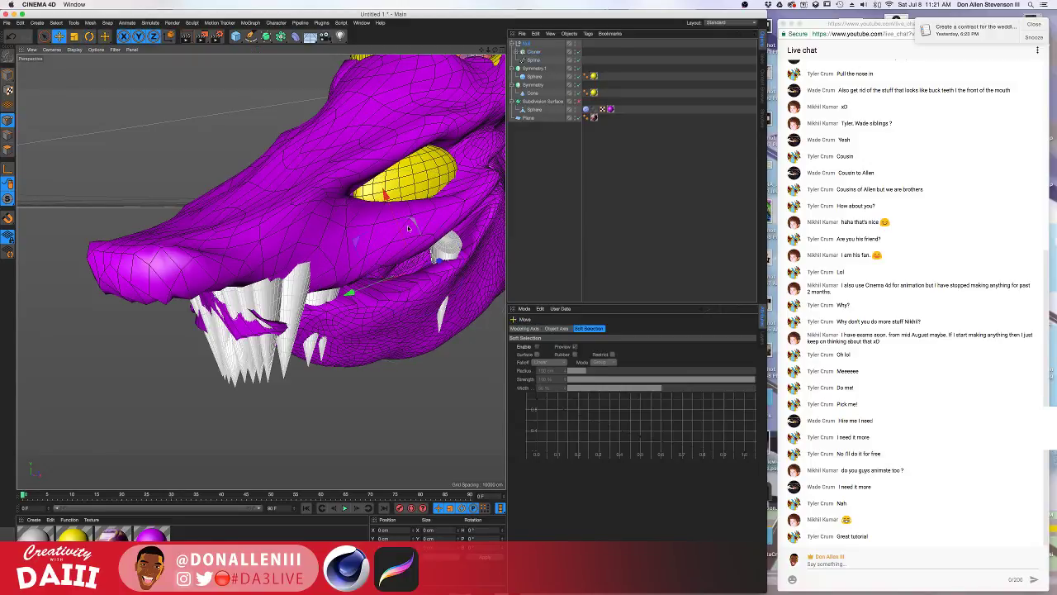
alt+drag(382, 198, 285, 244)
alt+middle_drag(285, 244, 169, 238)
drag(427, 289, 355, 299)
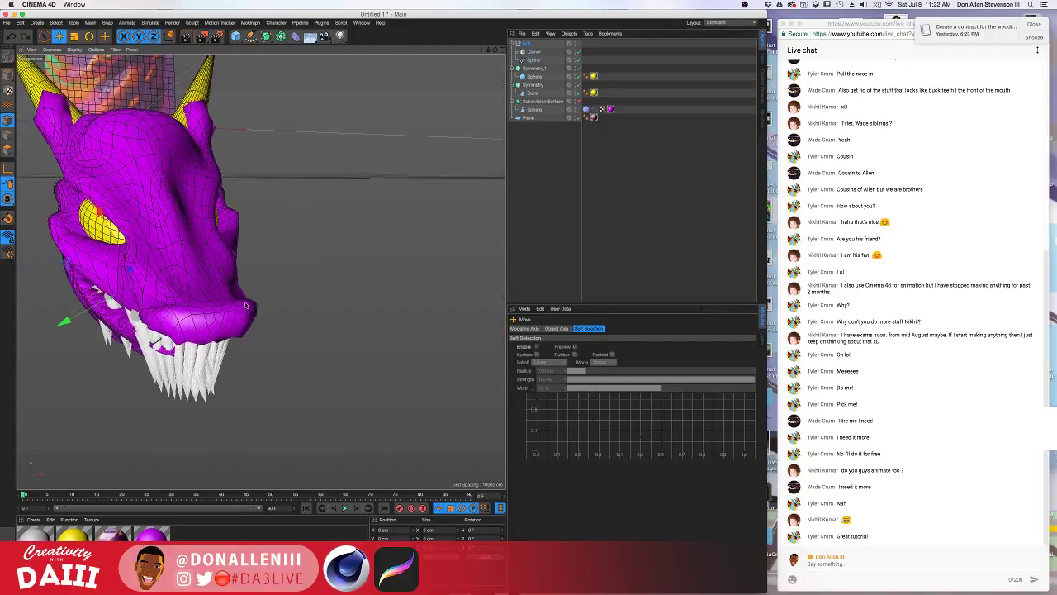
drag(139, 277, 102, 321)
drag(70, 246, 86, 205)
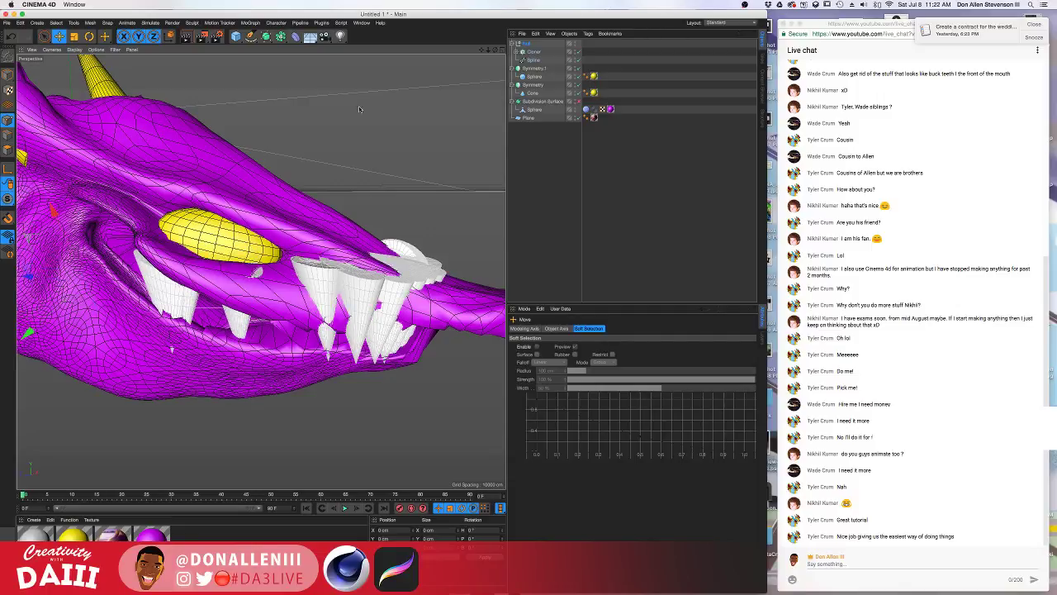
Rotate the teeth null to align the row of teeth with the slope of the jaw.
key(r)
mouse_move(116, 273)
mouse_down()
mouse_move(114, 283)
mouse_move(116, 257)
mouse_move(113, 277)
mouse_move(106, 260)
mouse_up()
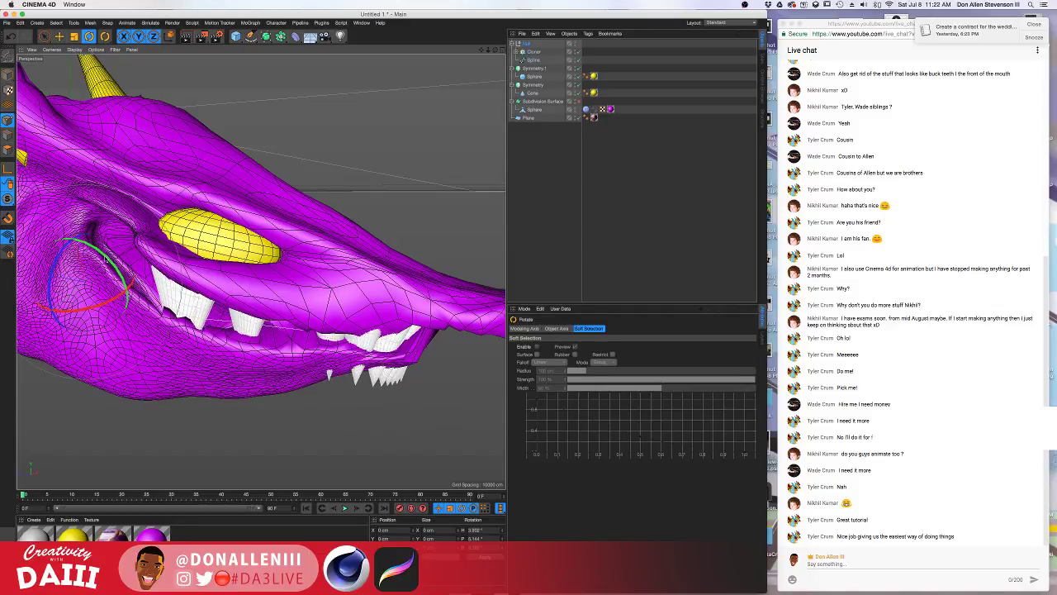
alt+drag(284, 291, 200, 302)
alt+drag(298, 294, 318, 291)
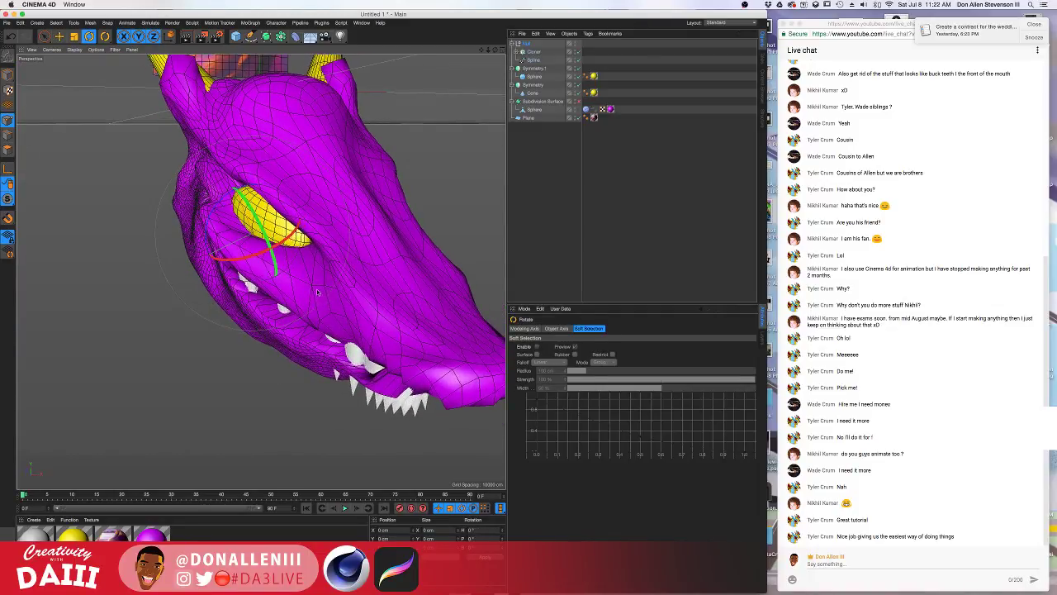
Slim the cone inside the cloner to a bottom radius of about 34.4 cm, reduce its height and set 11 height segments.
key(Delete)
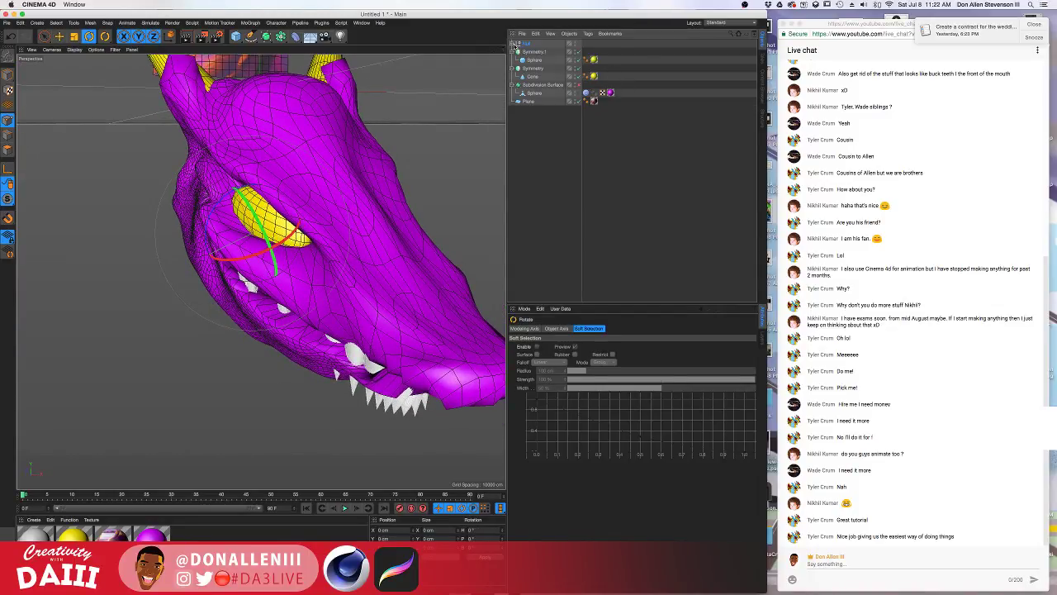
key(ctrl+z)
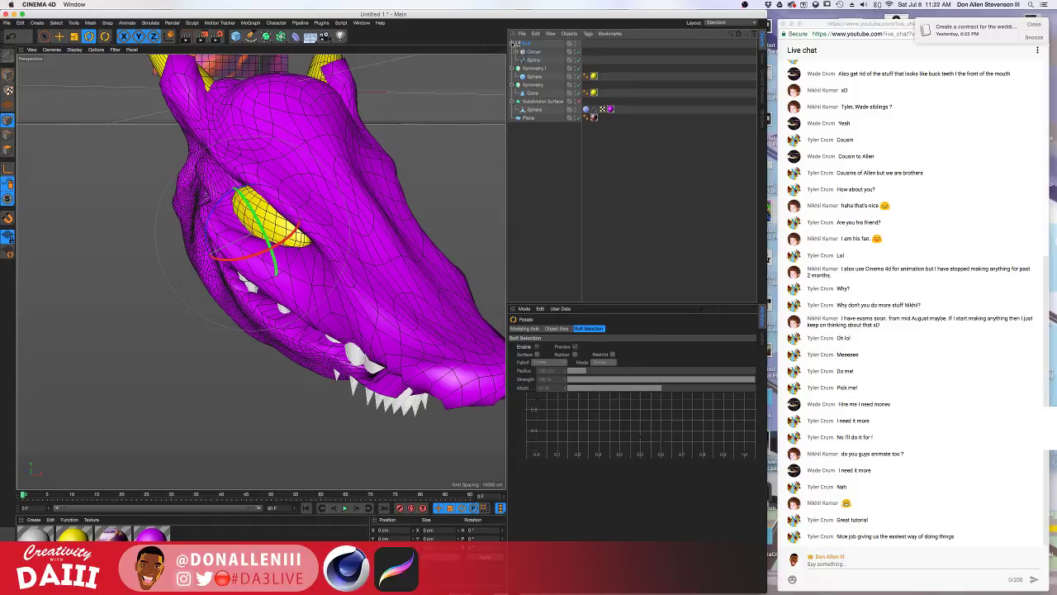
click(512, 53)
click(517, 52)
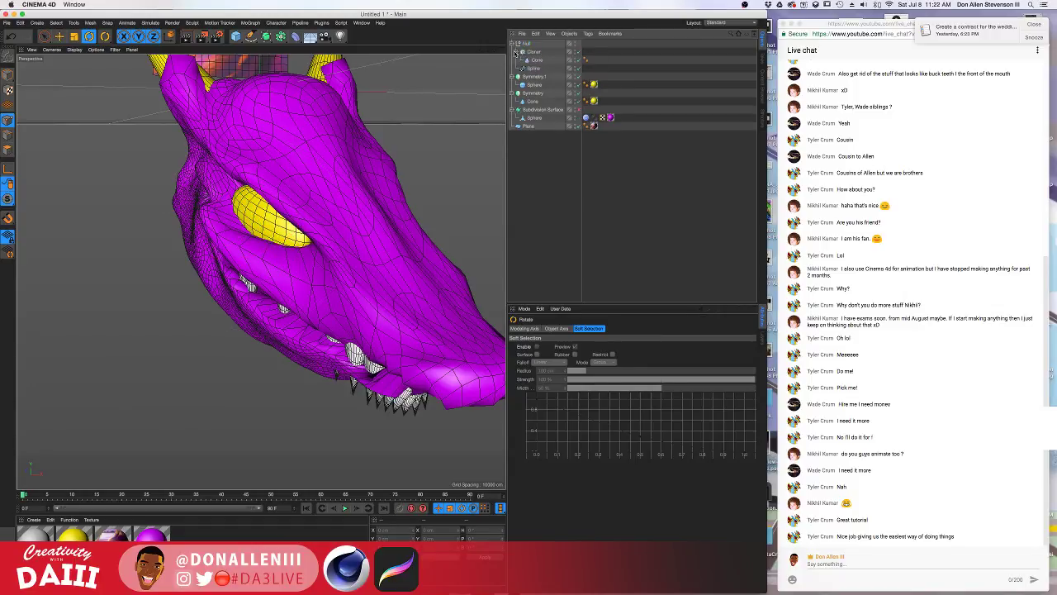
click(534, 61)
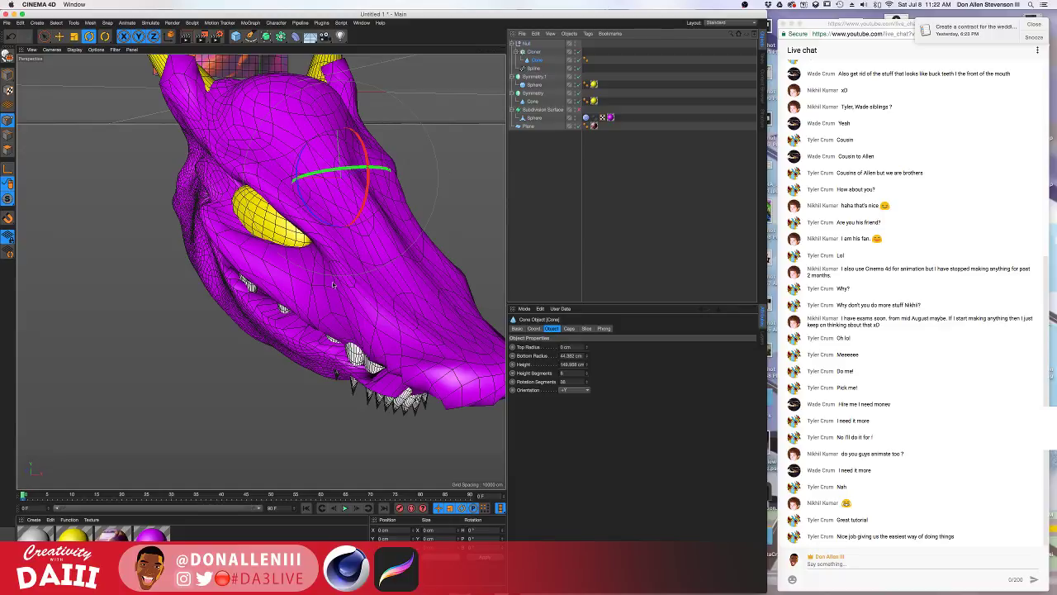
alt+drag(346, 193, 348, 269)
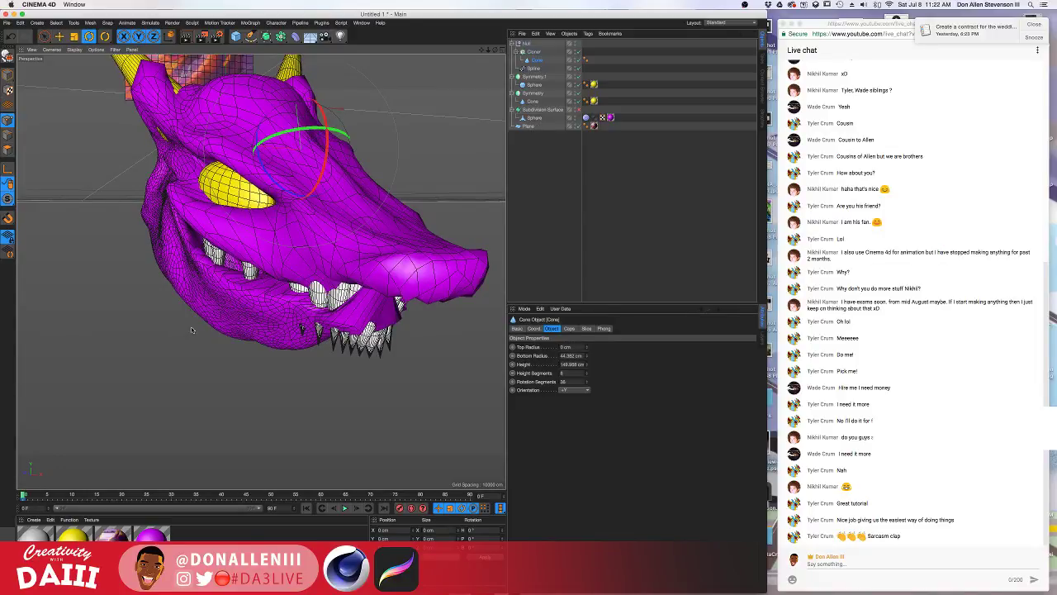
scroll(379, 309, up, 2)
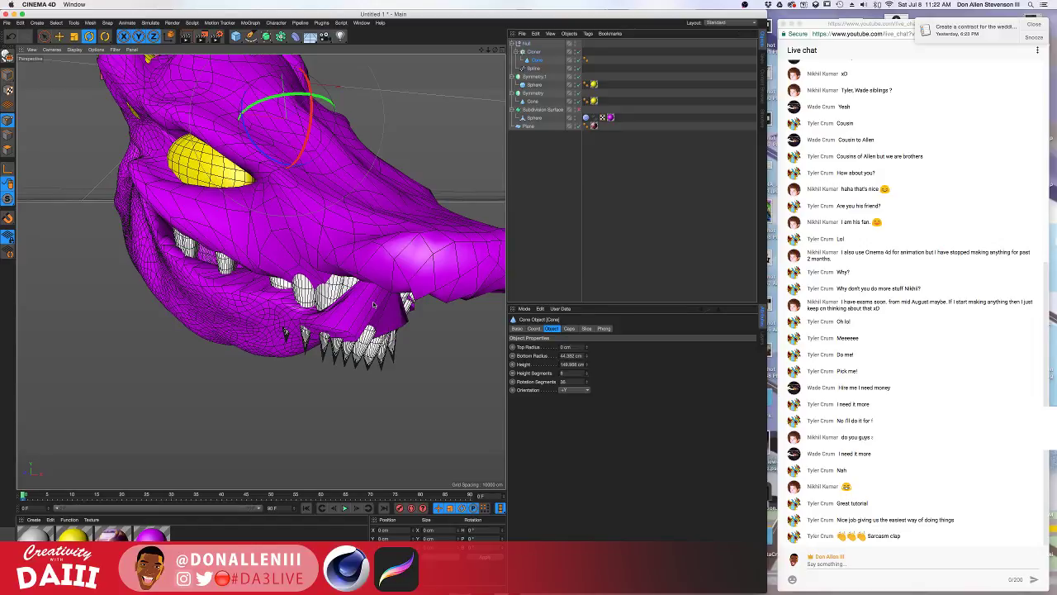
alt+drag(312, 242, 313, 166)
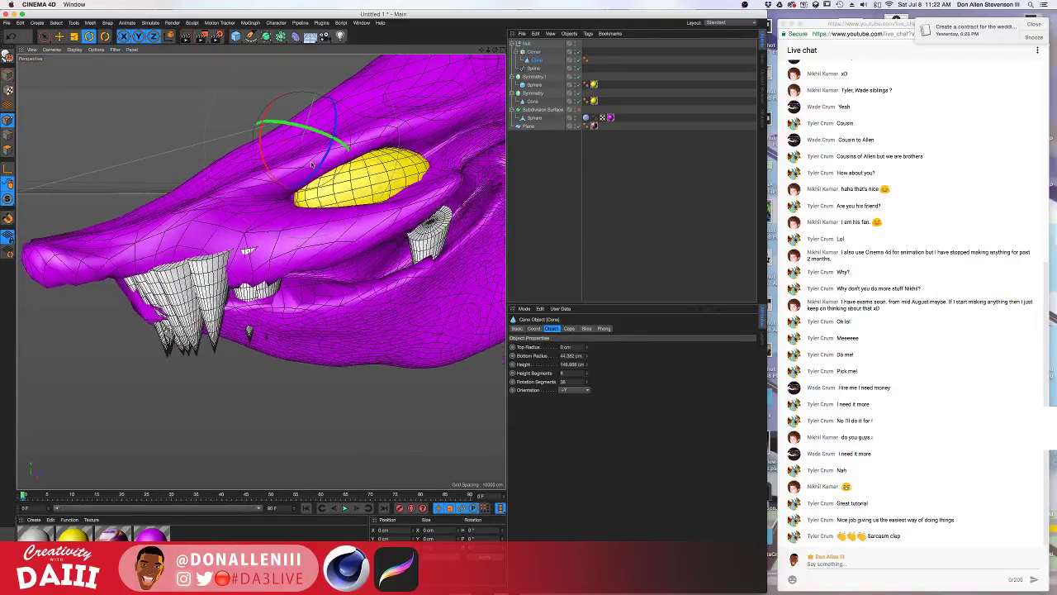
alt+drag(275, 230, 277, 266)
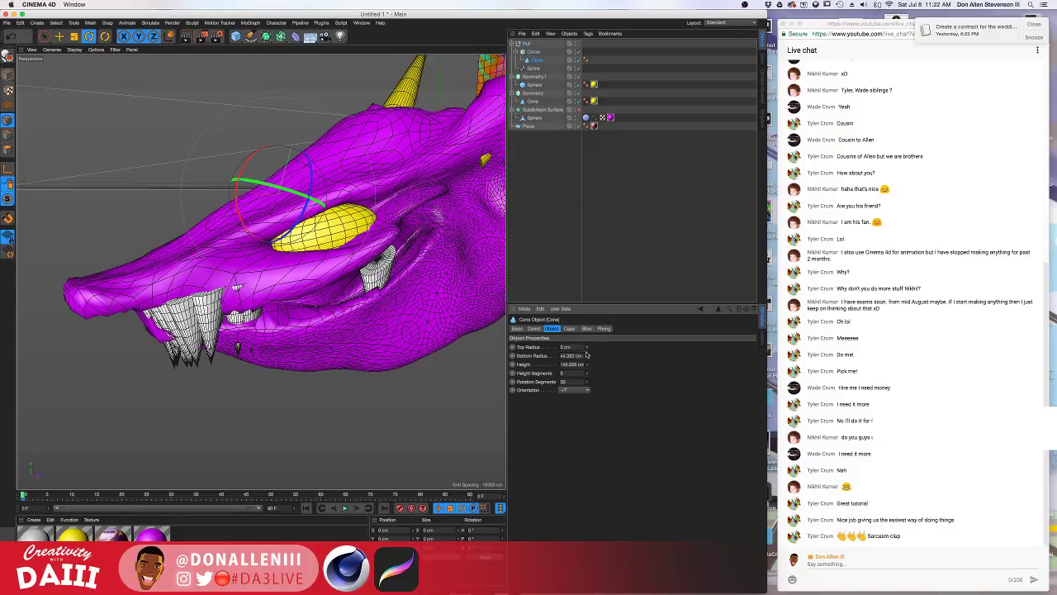
drag(587, 355, 587, 377)
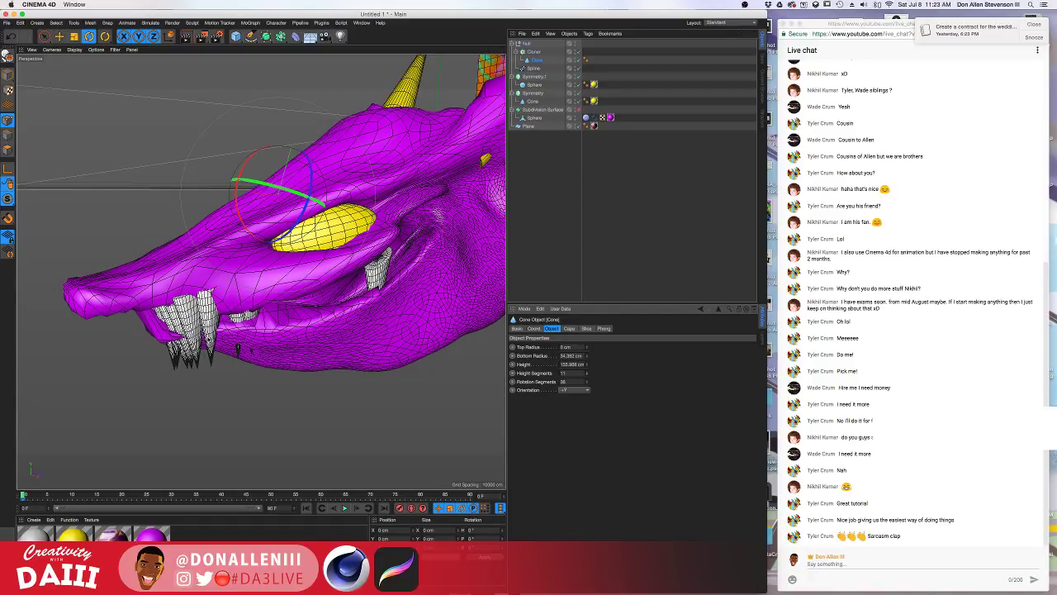
Examine the dragon's head in the reference painting and compare it with the modelled head.
alt+drag(223, 240, 285, 272)
alt+middle_drag(285, 223, 231, 339)
alt+right_drag(231, 248, 319, 224)
alt+middle_drag(318, 224, 283, 337)
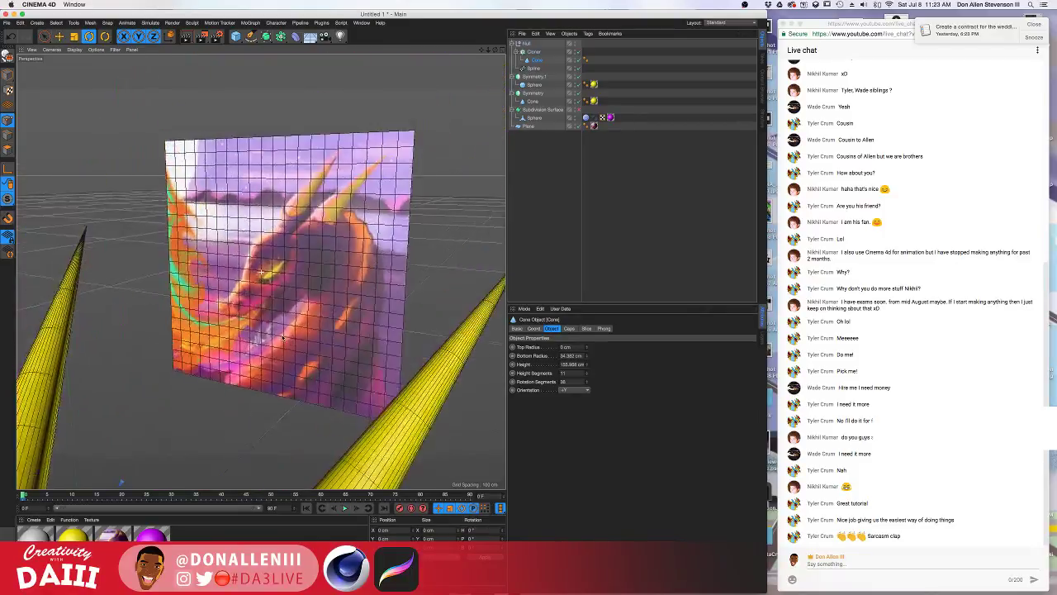
alt+right_drag(283, 337, 308, 300)
alt+drag(308, 301, 320, 276)
alt+middle_drag(320, 276, 304, 324)
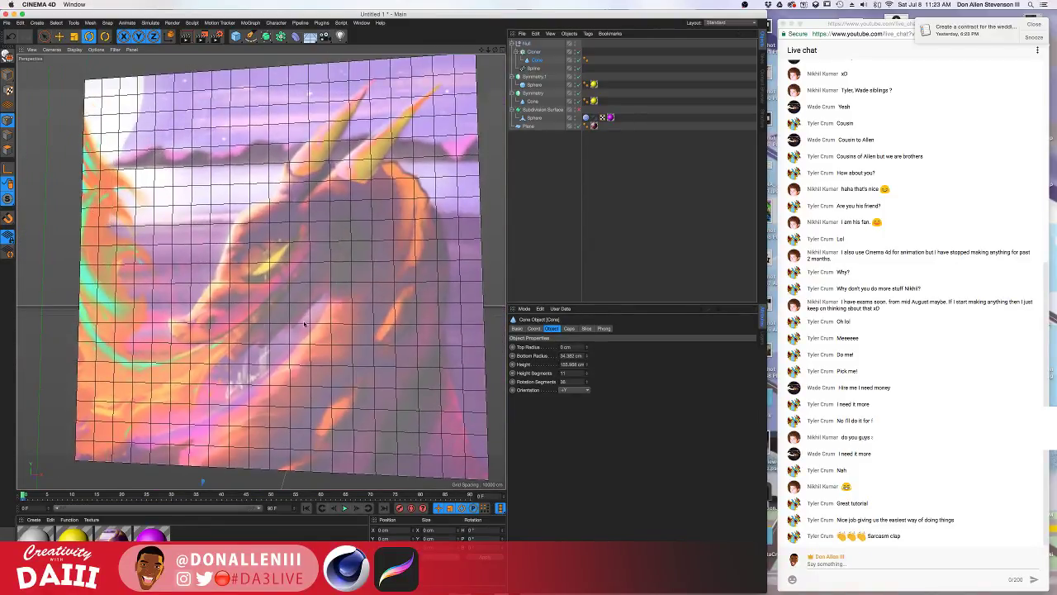
scroll(313, 340, down, 10)
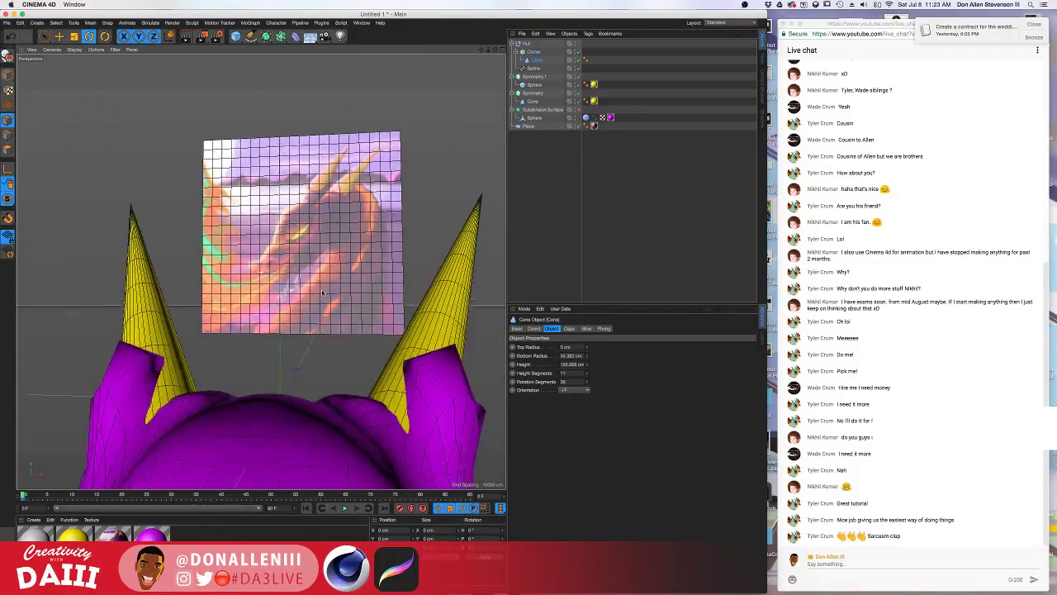
scroll(335, 352, up, 5)
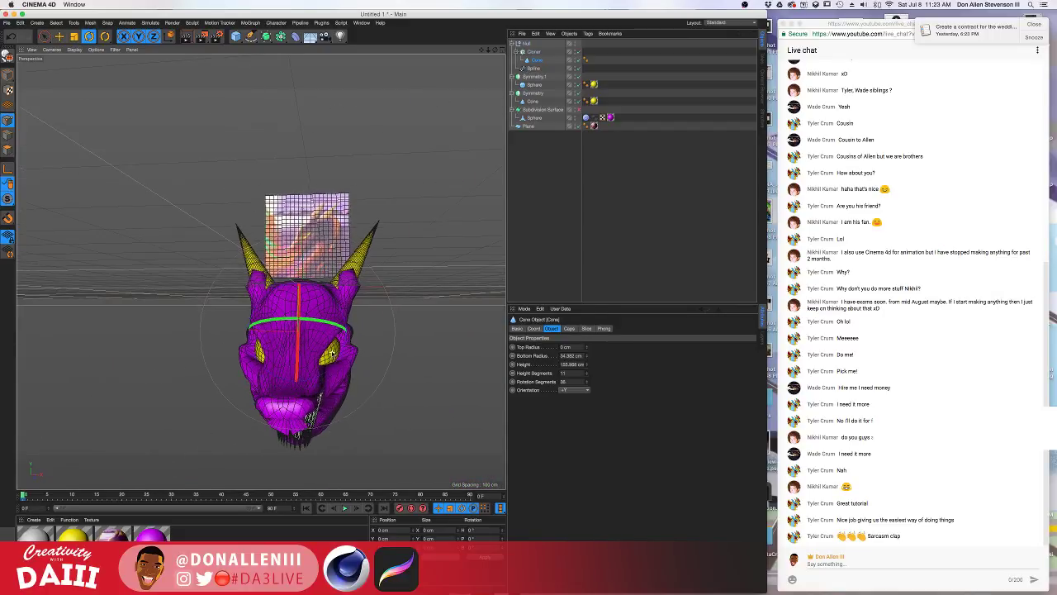
alt+drag(332, 353, 312, 349)
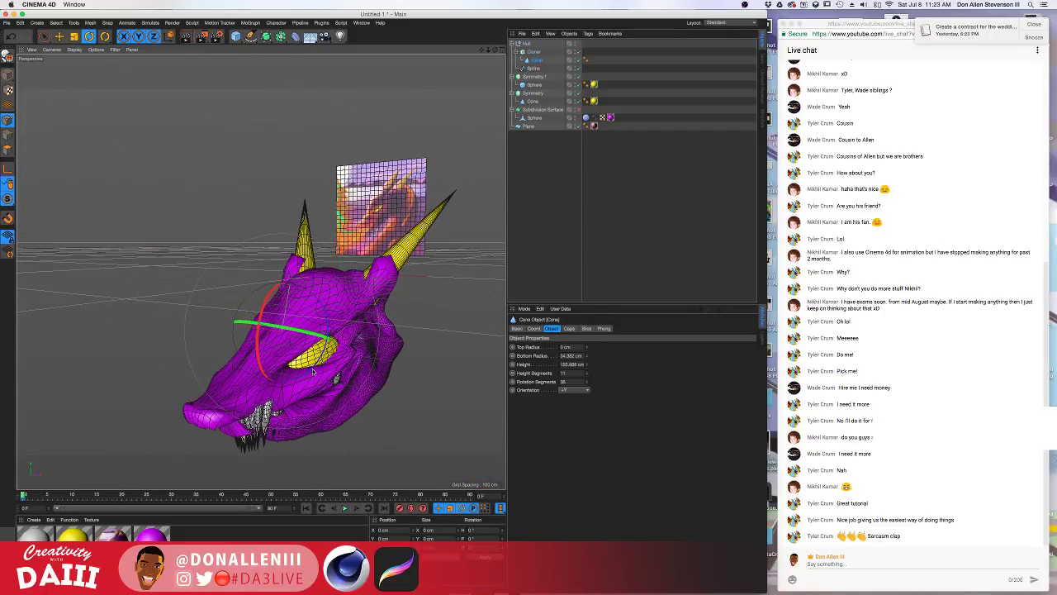
scroll(313, 372, up, 5)
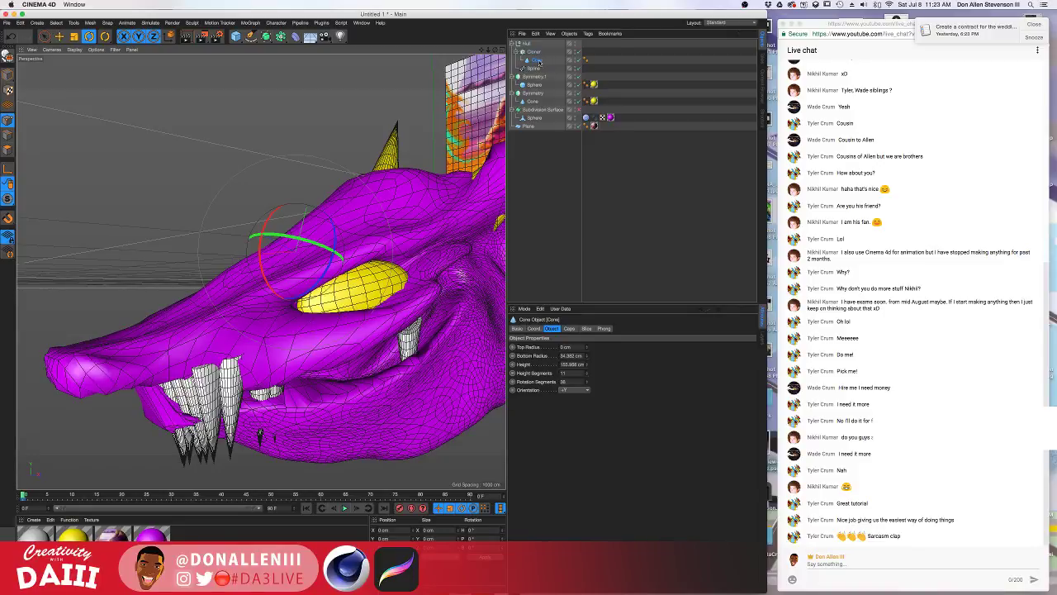
Switch the viewport display to Gouraud Shading without wireframe lines and check the teeth on the snout.
click(532, 68)
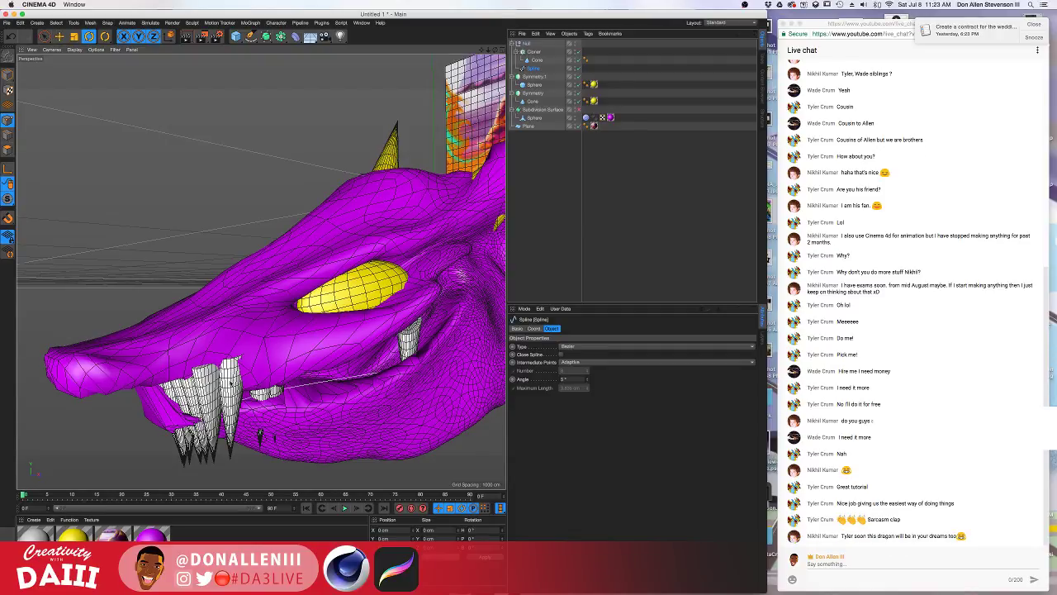
alt+drag(246, 353, 202, 336)
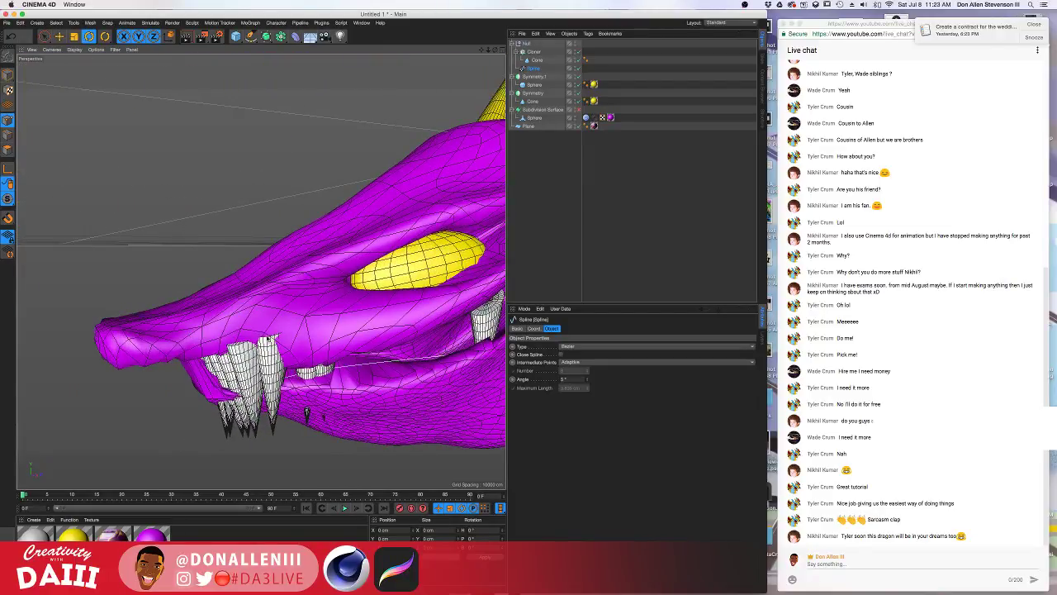
click(534, 51)
click(70, 50)
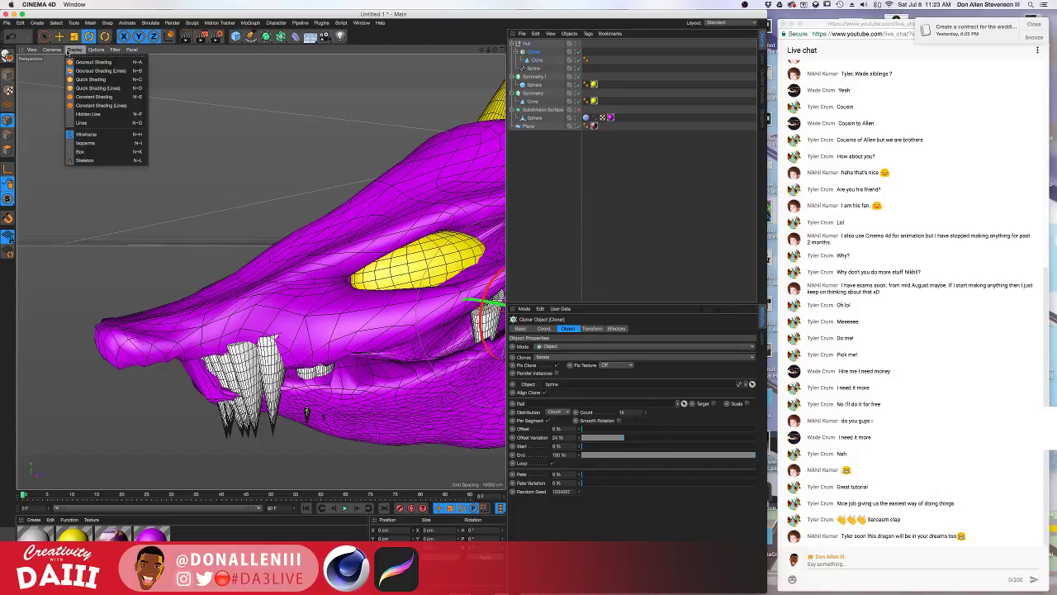
click(103, 62)
alt+drag(267, 315, 327, 257)
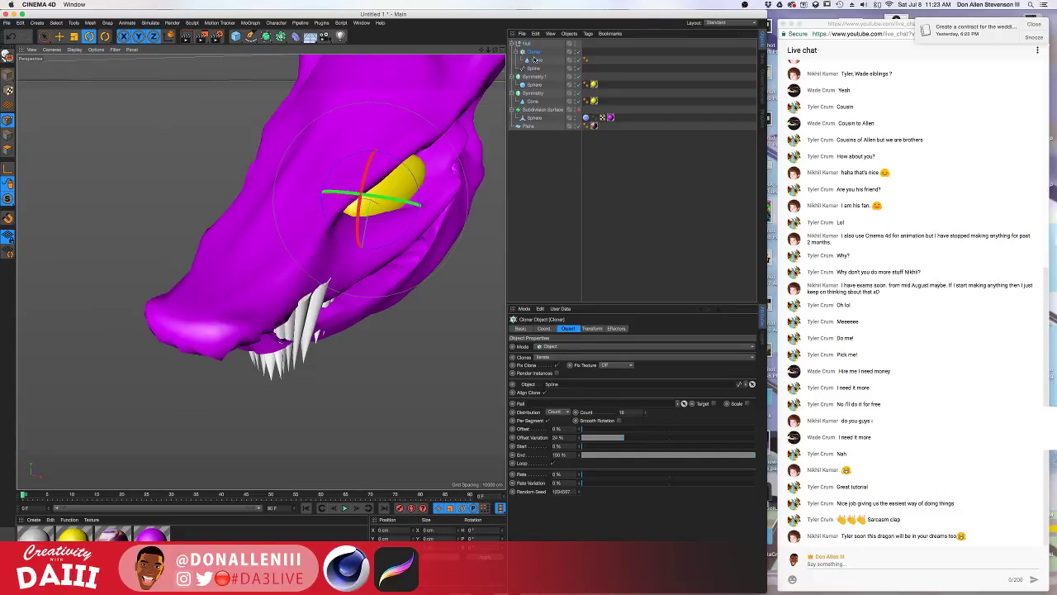
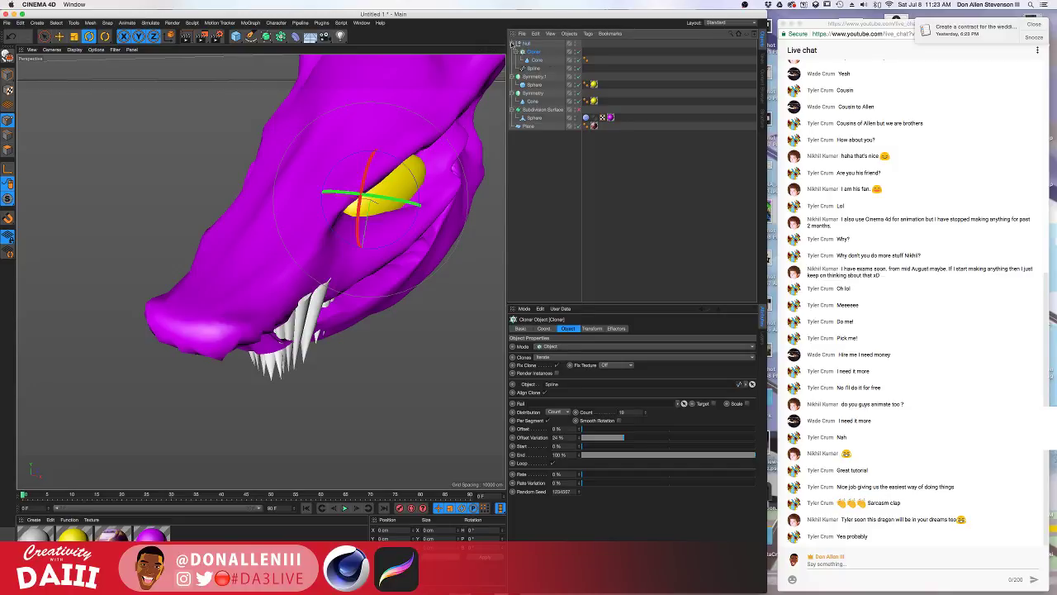
Collapse the teeth null and hide it in the viewport to view the head without teeth.
click(513, 43)
click(576, 44)
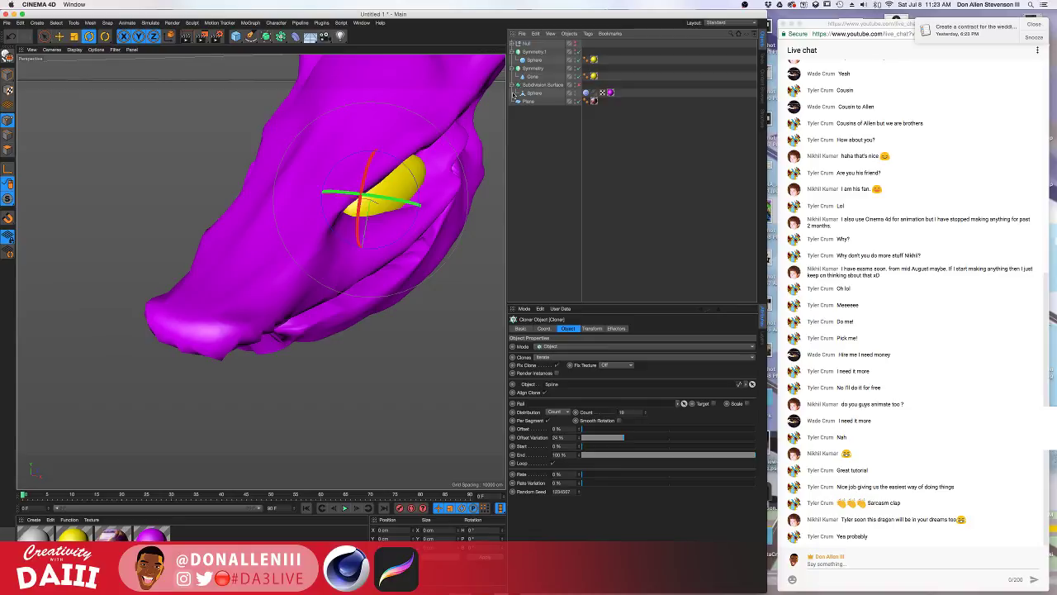
alt+drag(314, 236, 369, 198)
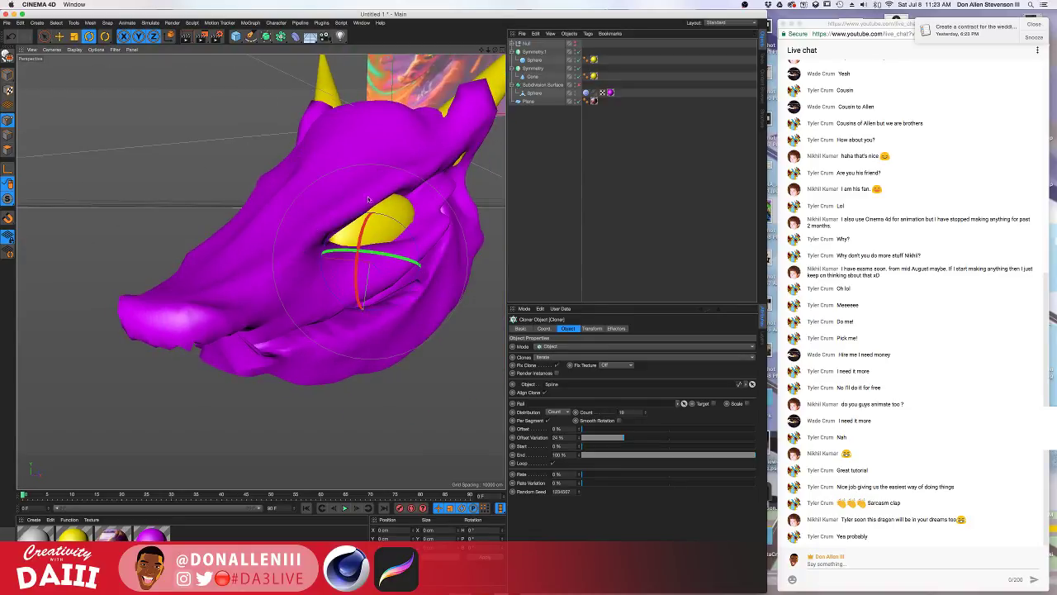
Copy the tooth cone out of the cloner to the top level and nest the copy in a new Array object.
click(513, 43)
click(536, 61)
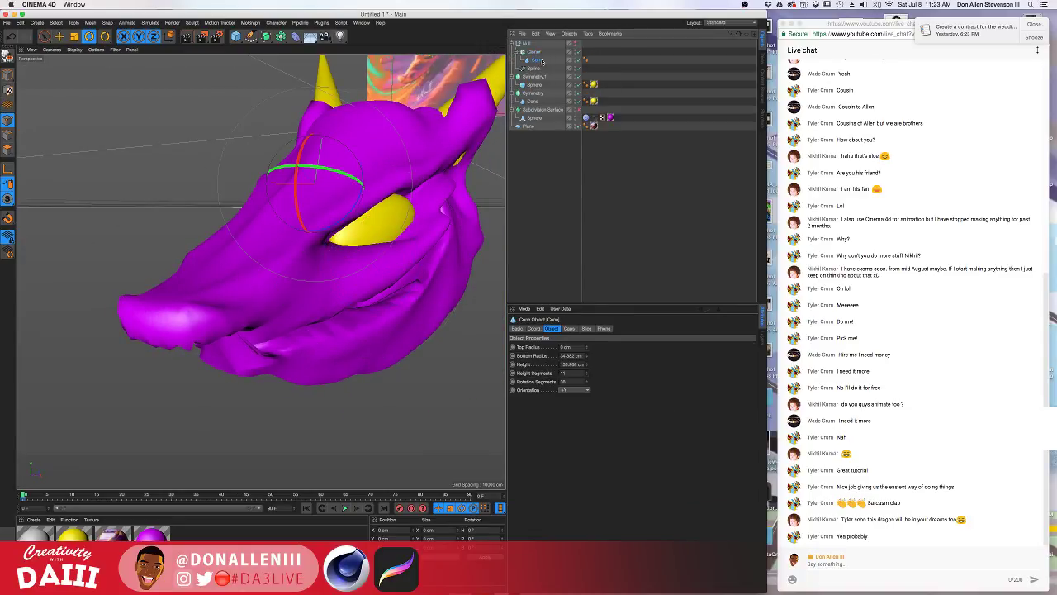
ctrl+drag(541, 65, 534, 42)
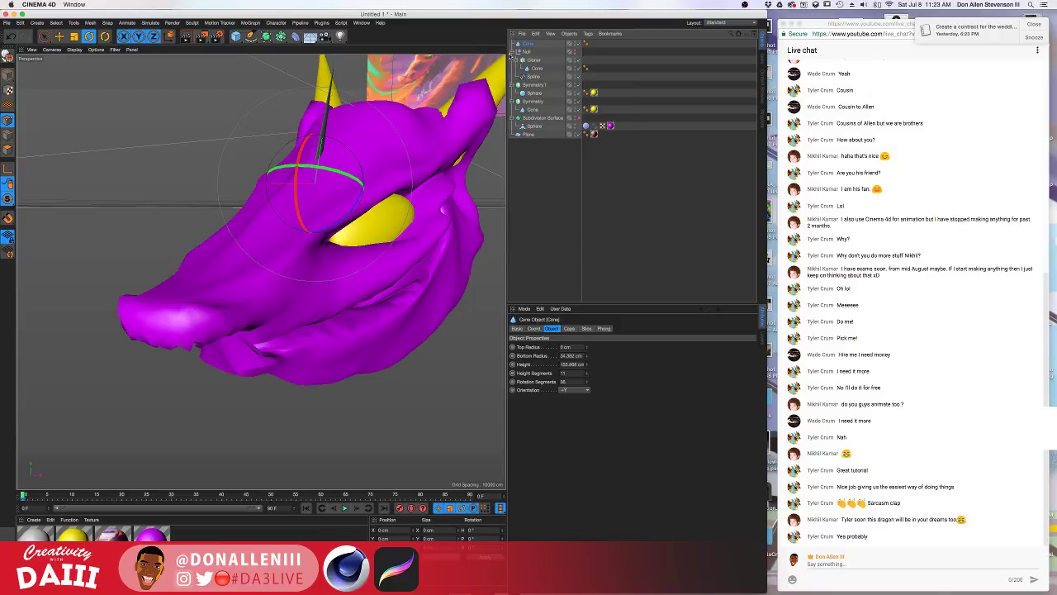
click(512, 52)
drag(282, 37, 305, 48)
click(525, 52)
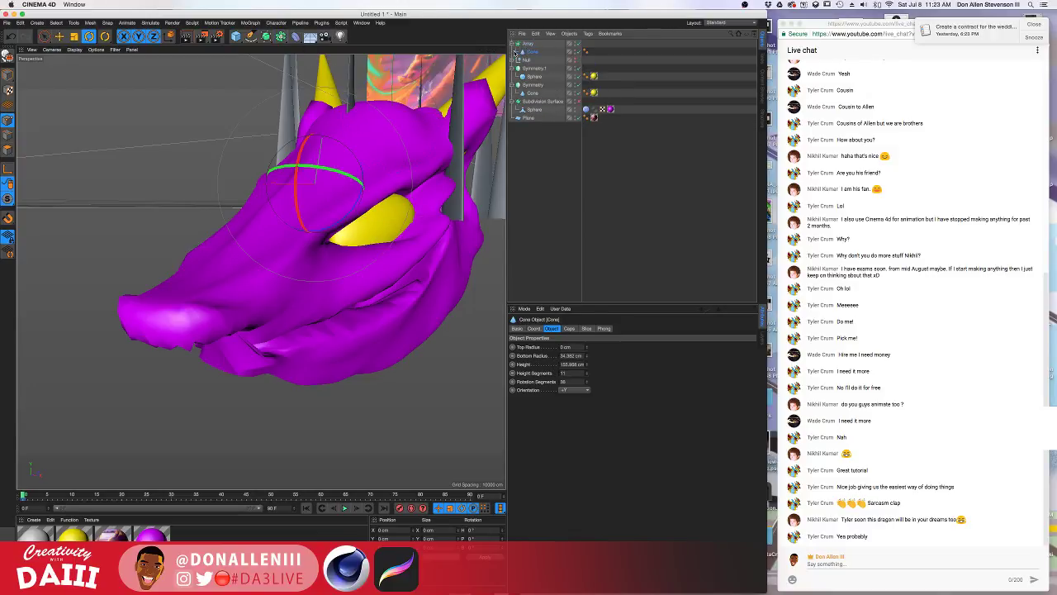
Shorten and slim the arrayed cone by adjusting its scale to about 0.59 in X and 1.019 in Y.
alt+drag(438, 113, 346, 196)
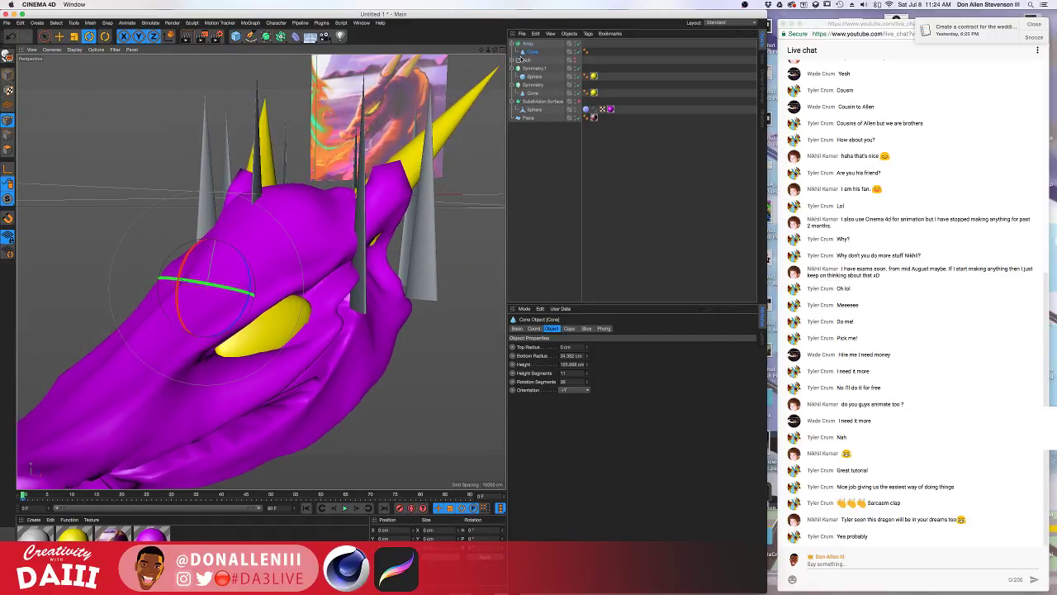
click(534, 328)
drag(609, 356, 610, 432)
mouse_move(611, 349)
mouse_down()
mouse_move(610, 320)
mouse_move(610, 335)
mouse_up()
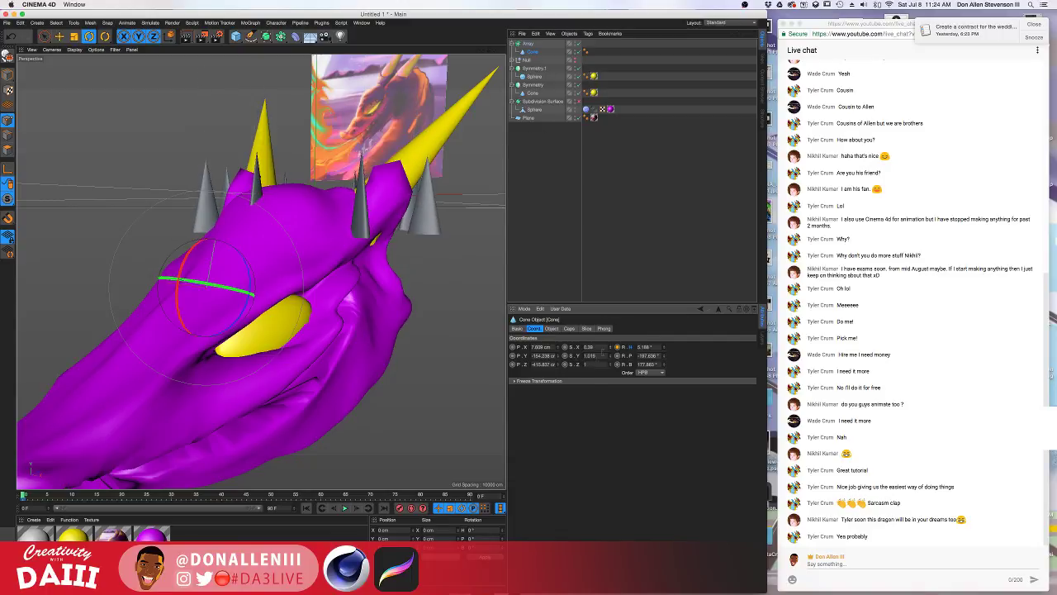
Increase the array's number of copies to form a dense ring of cones.
click(528, 44)
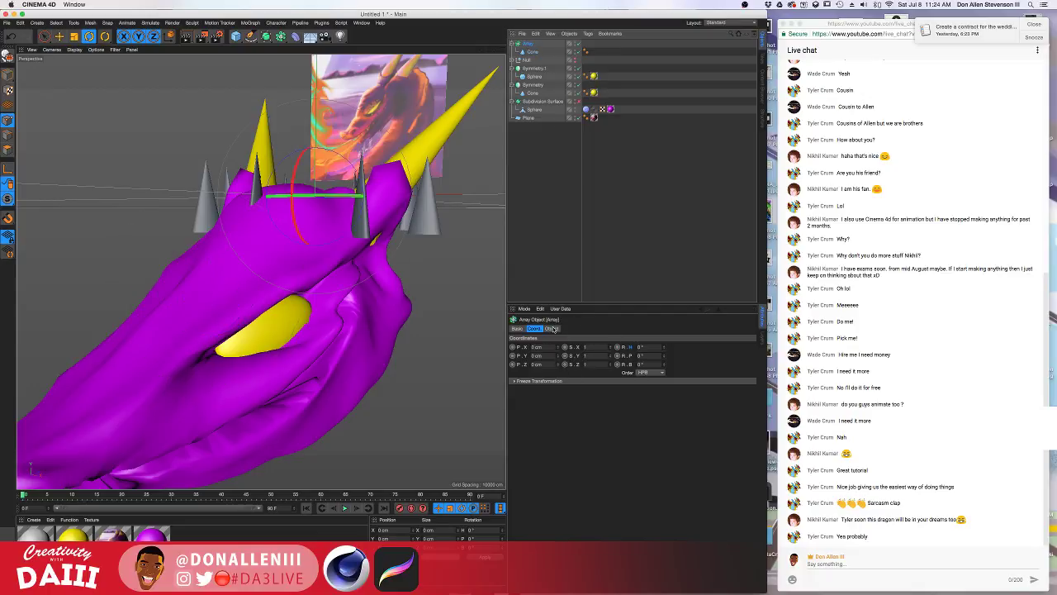
click(552, 328)
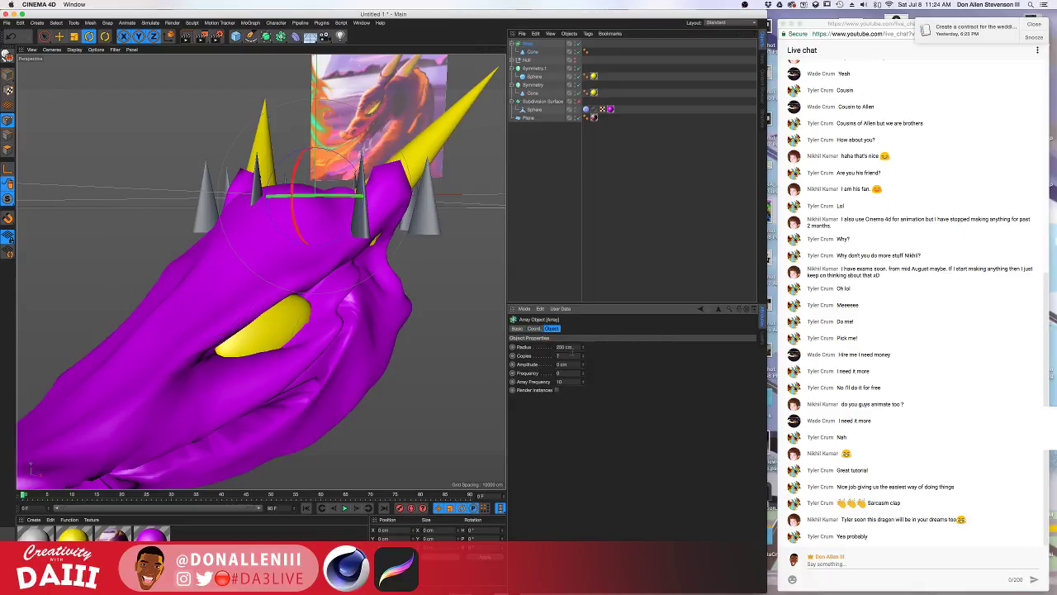
drag(583, 356, 595, 335)
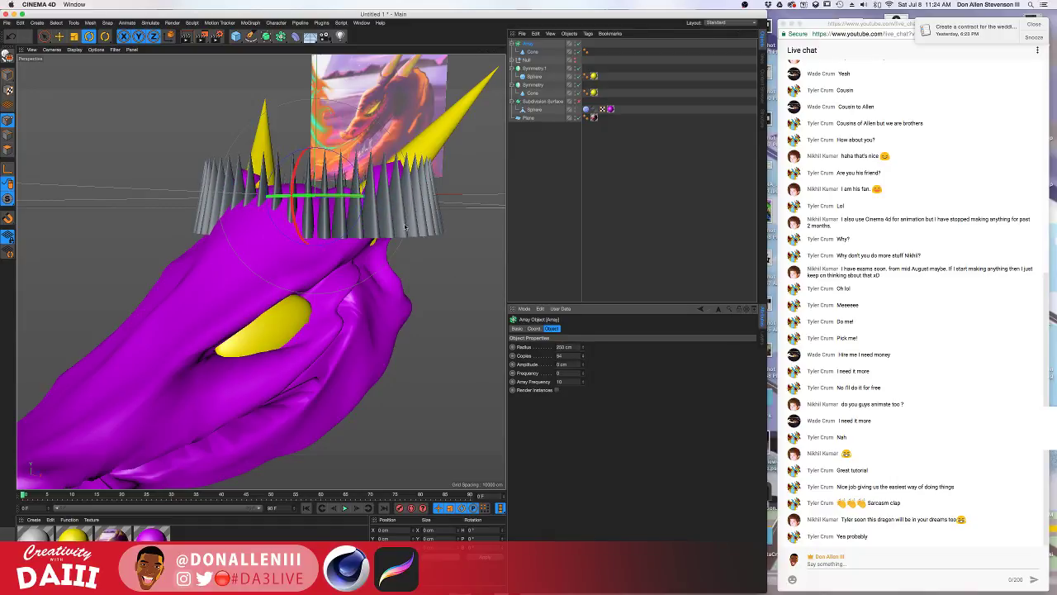
Lower the array to the snout, turn it upside down with a bank of -180° and pitch it about 19.6°.
key(e)
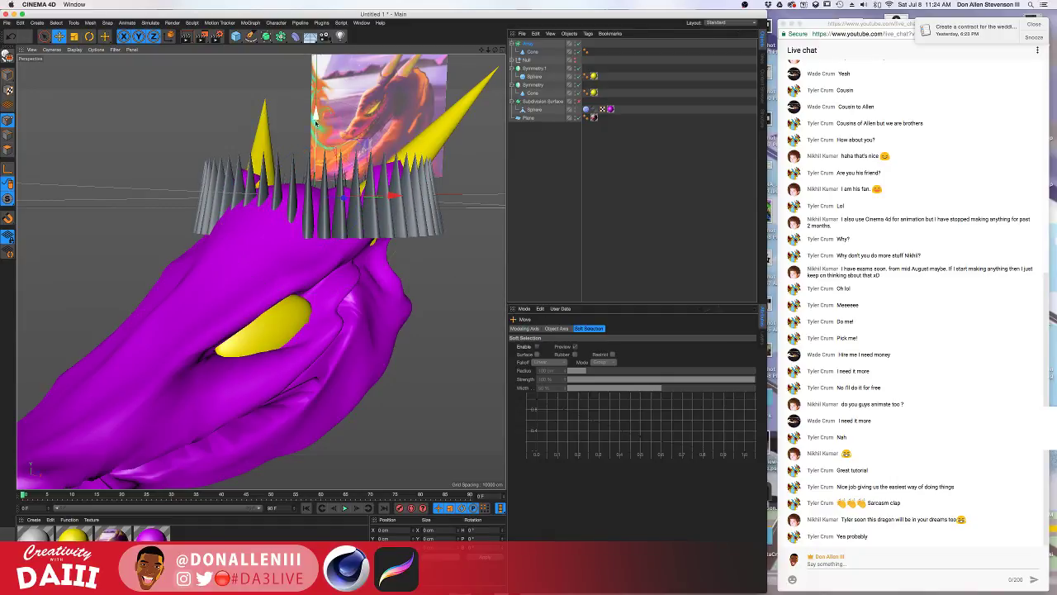
drag(315, 126, 319, 238)
alt+drag(344, 301, 221, 361)
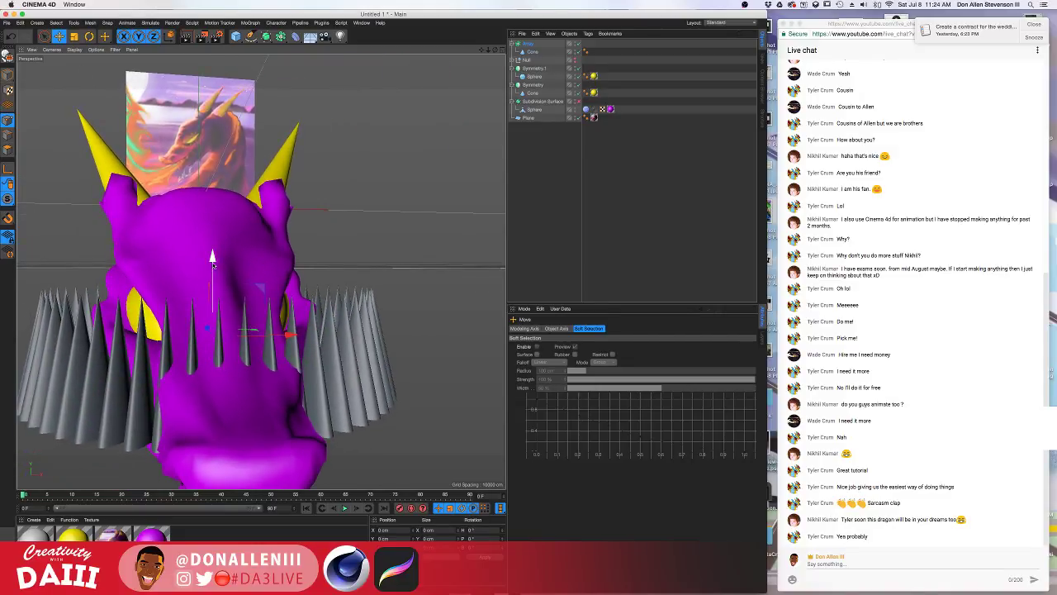
key(r)
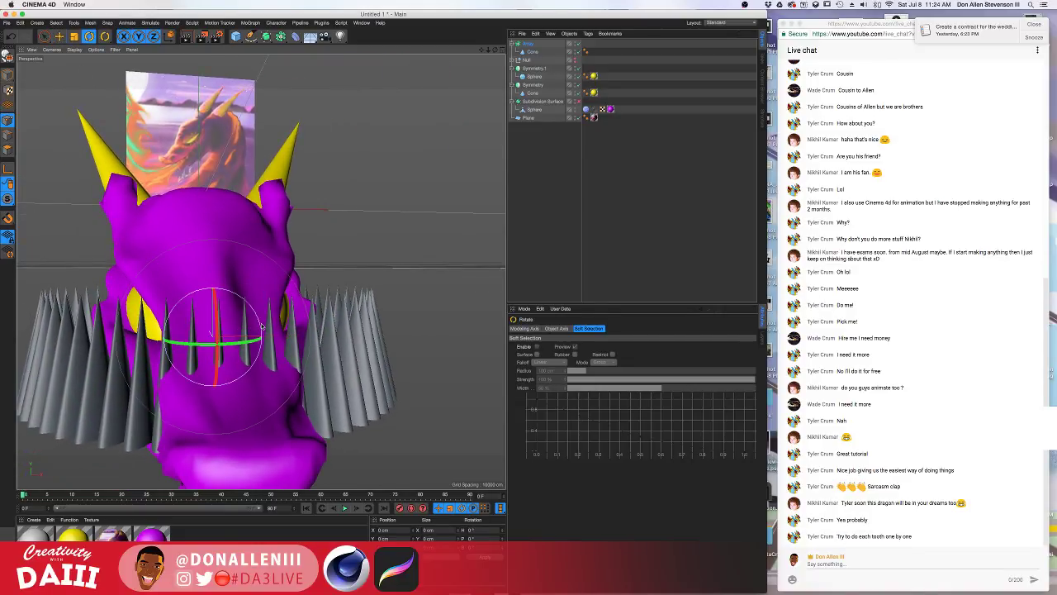
drag(264, 326, 291, 313)
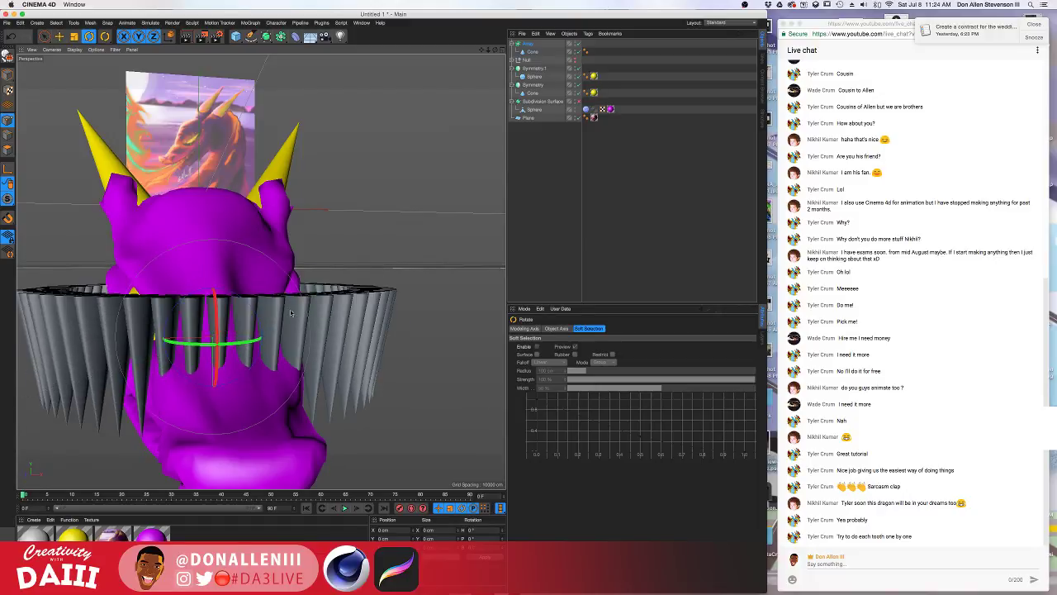
alt+drag(332, 264, 310, 282)
Narrow the array in X, set its Y scale to 1.12 and shift the ring of teeth towards the mouth.
click(529, 44)
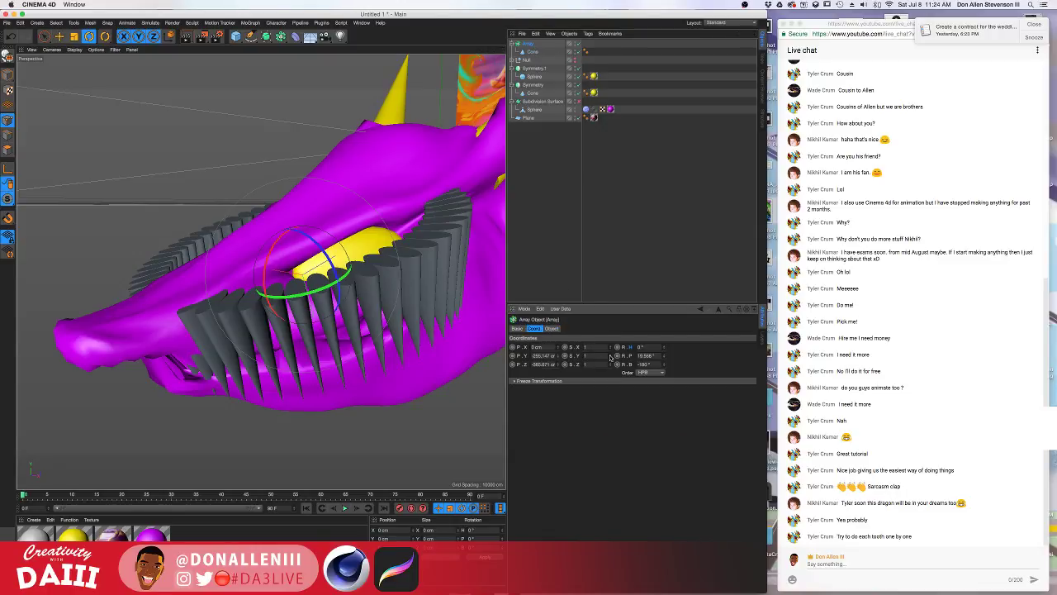
mouse_move(610, 356)
mouse_down()
mouse_move(610, 327)
mouse_move(610, 374)
mouse_up()
alt+drag(331, 276, 313, 277)
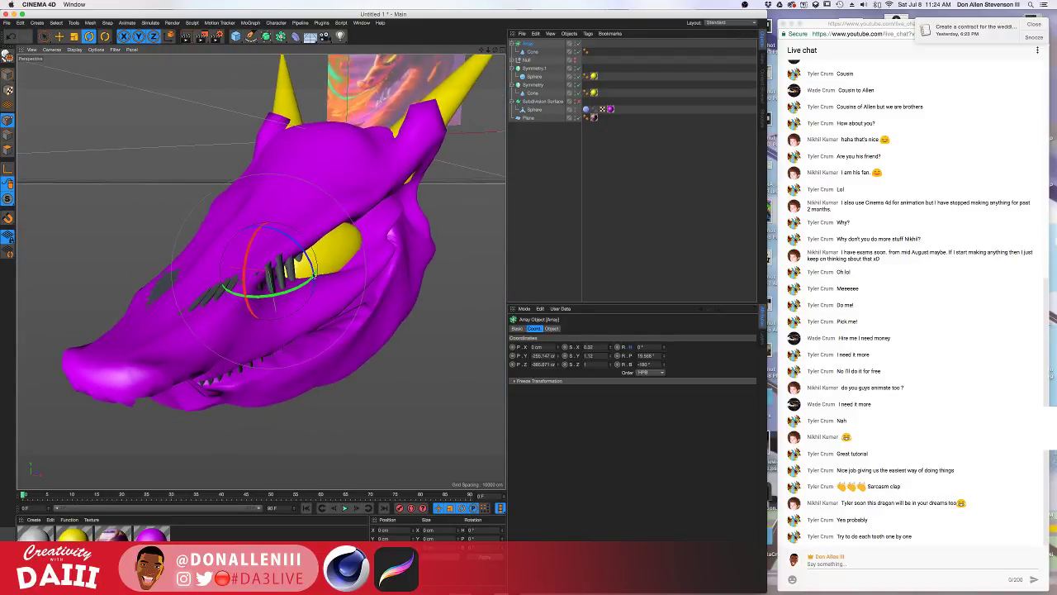
key(e)
drag(279, 335, 394, 314)
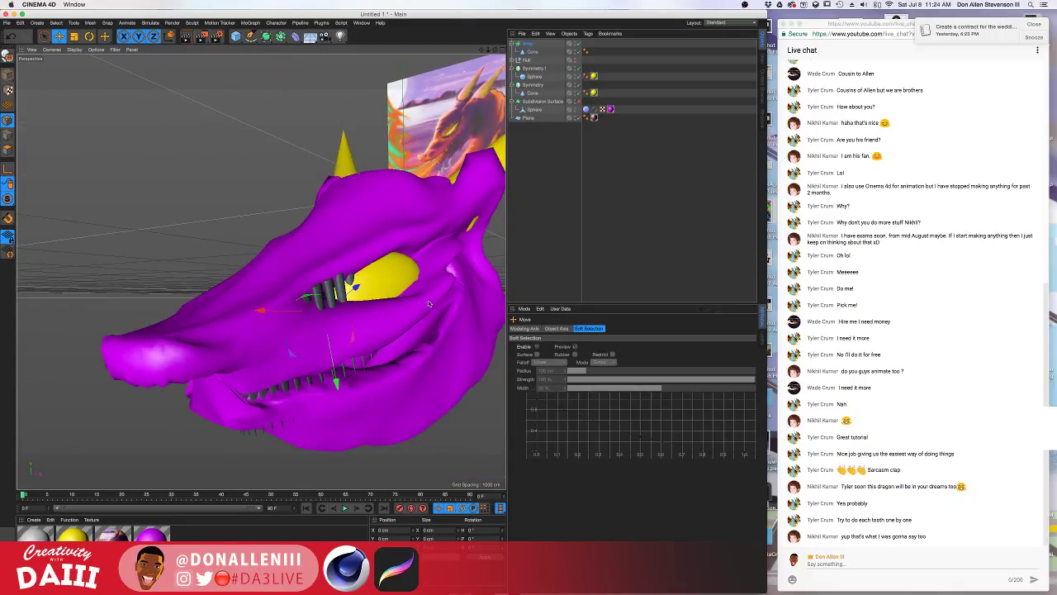
Try shortening the array's cone to a Y scale of about 0.279 and shifting it, and undo these changes.
click(534, 52)
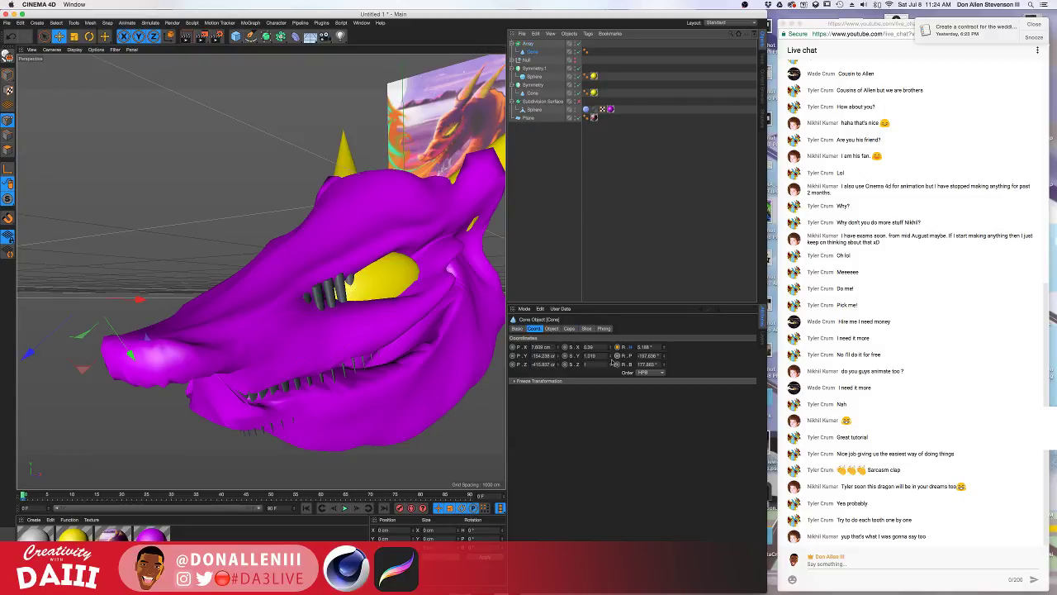
drag(607, 356, 608, 365)
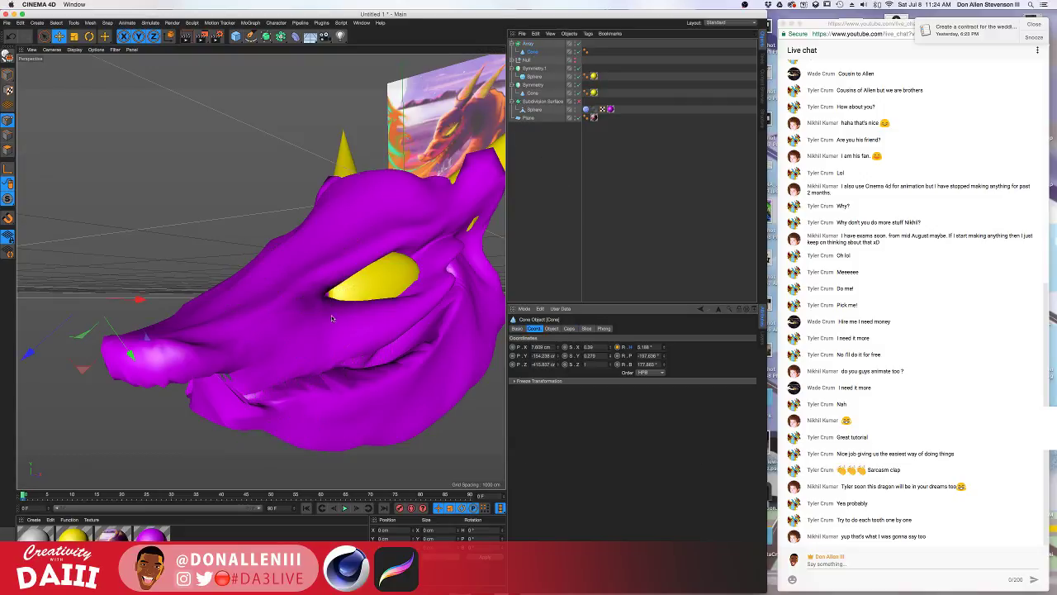
drag(142, 356, 114, 360)
key(super+z)
key(super+z)
key(super+z)
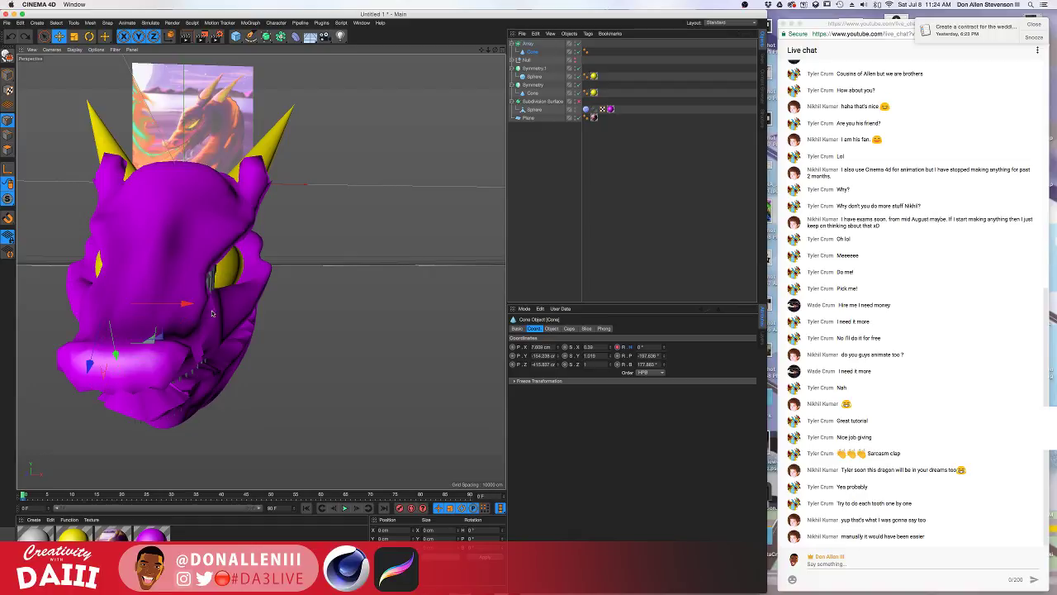
Nudge the cone inside the array slightly to adjust how the teeth sit in the mouth.
alt+drag(212, 313, 349, 295)
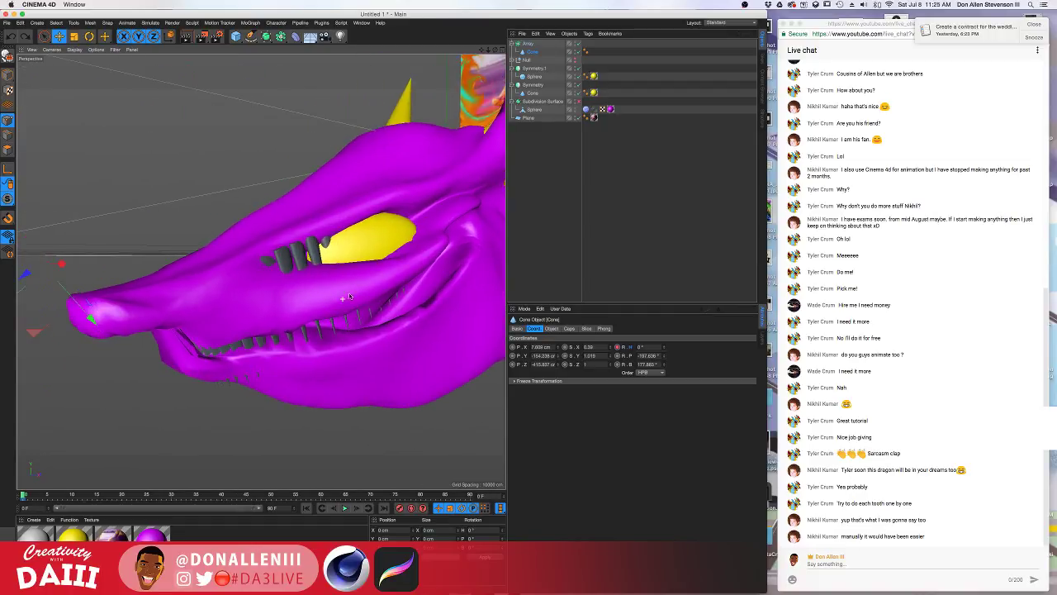
alt+drag(95, 280, 307, 303)
mouse_move(104, 340)
mouse_down()
mouse_move(113, 353)
mouse_move(107, 343)
mouse_up()
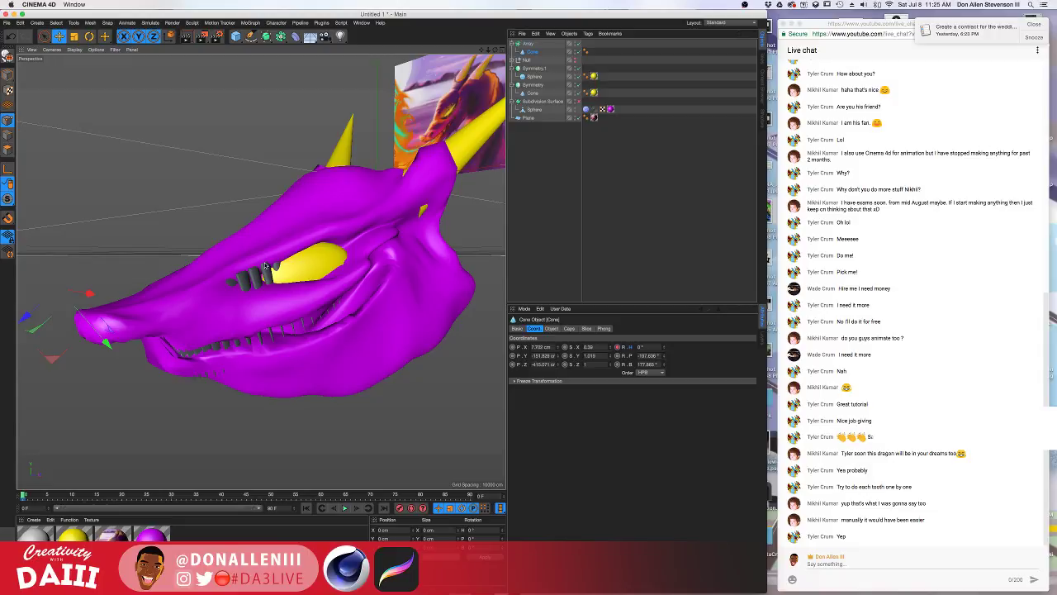
Examine the dragon's head and mouth in the reference painting and compare them with the modelled head and teeth.
alt+drag(223, 149, 326, 120)
alt+middle_drag(326, 120, 294, 247)
scroll(293, 249, up, 10)
scroll(293, 251, up, 5)
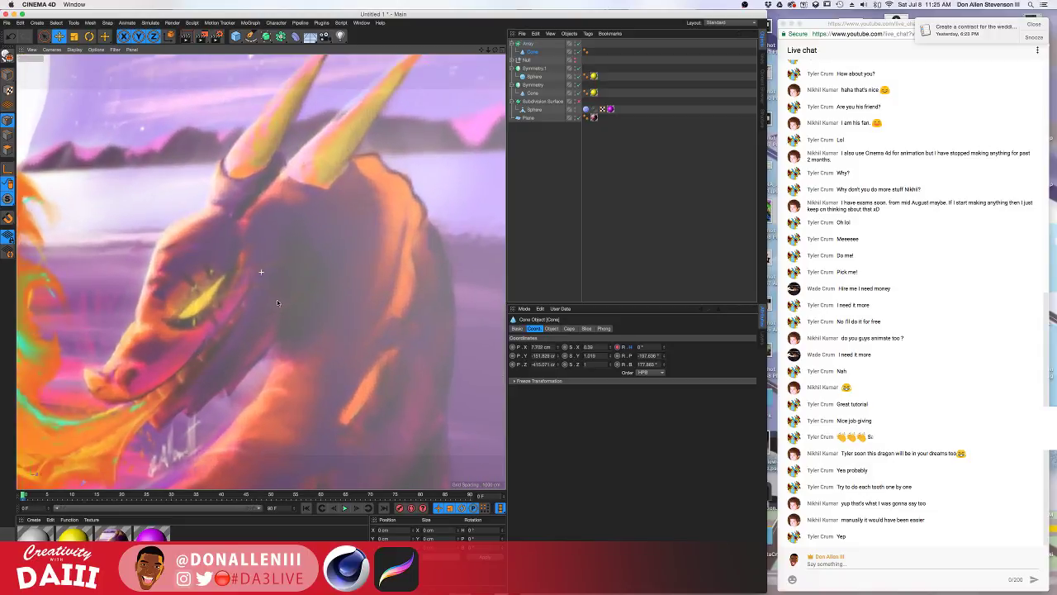
mouse_move(259, 272)
alt+mouse_down()
mouse_move(322, 265)
mouse_move(281, 272)
alt+mouse_up()
scroll(303, 266, down, 3)
alt+middle_drag(269, 283, 313, 291)
scroll(355, 328, down, 10)
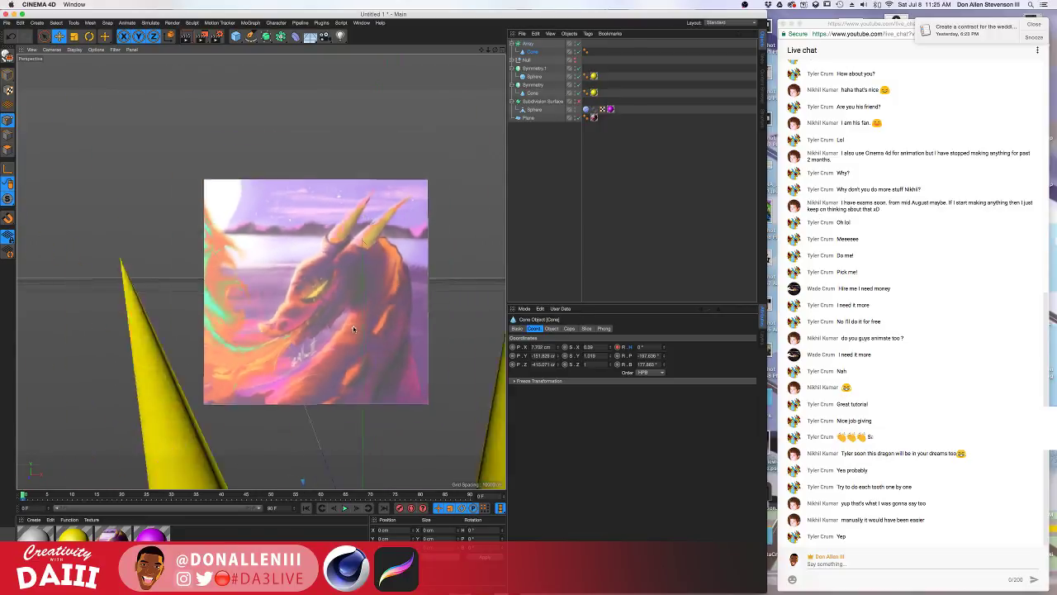
alt+middle_drag(357, 330, 374, 205)
mouse_move(374, 206)
alt+mouse_down()
mouse_move(395, 206)
mouse_move(337, 208)
mouse_move(265, 278)
alt+mouse_up()
alt+drag(412, 259, 342, 265)
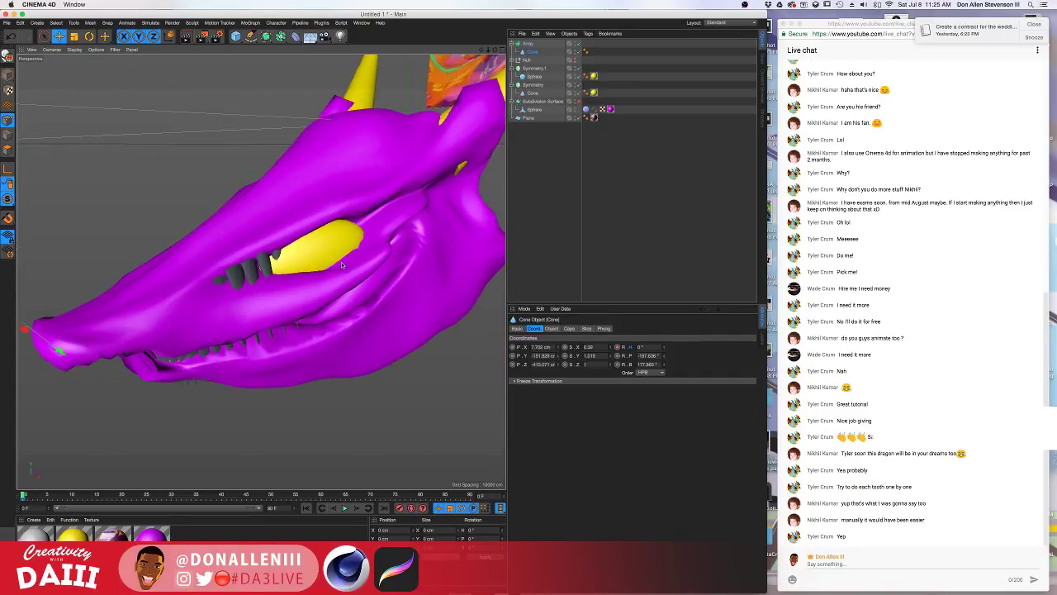
Try moving the array's cone once more at the tip of the snout, and undo the move.
alt+middle_drag(102, 304, 146, 299)
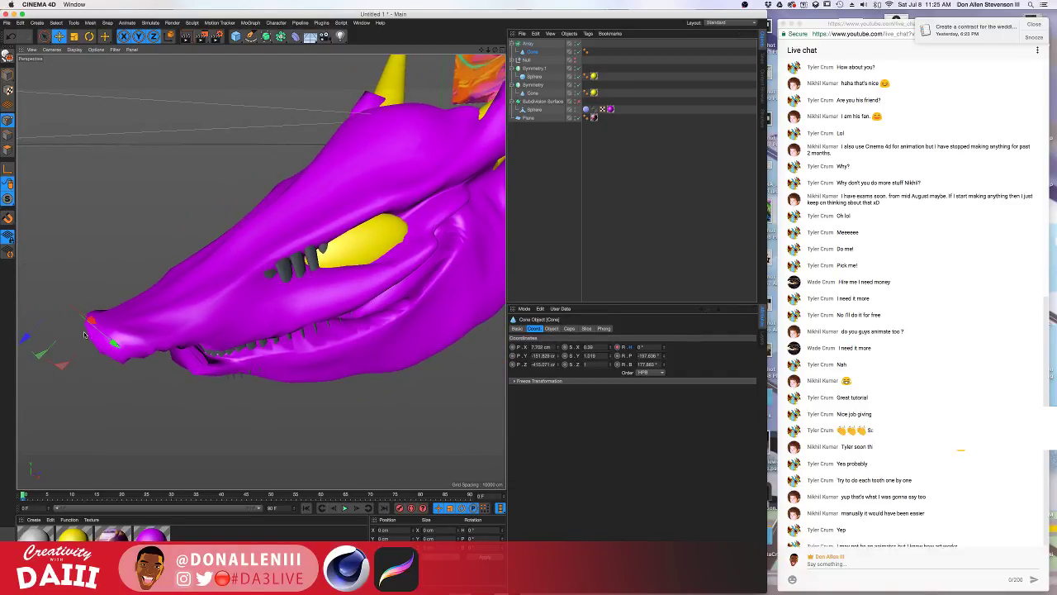
drag(92, 320, 92, 306)
key(super+z)
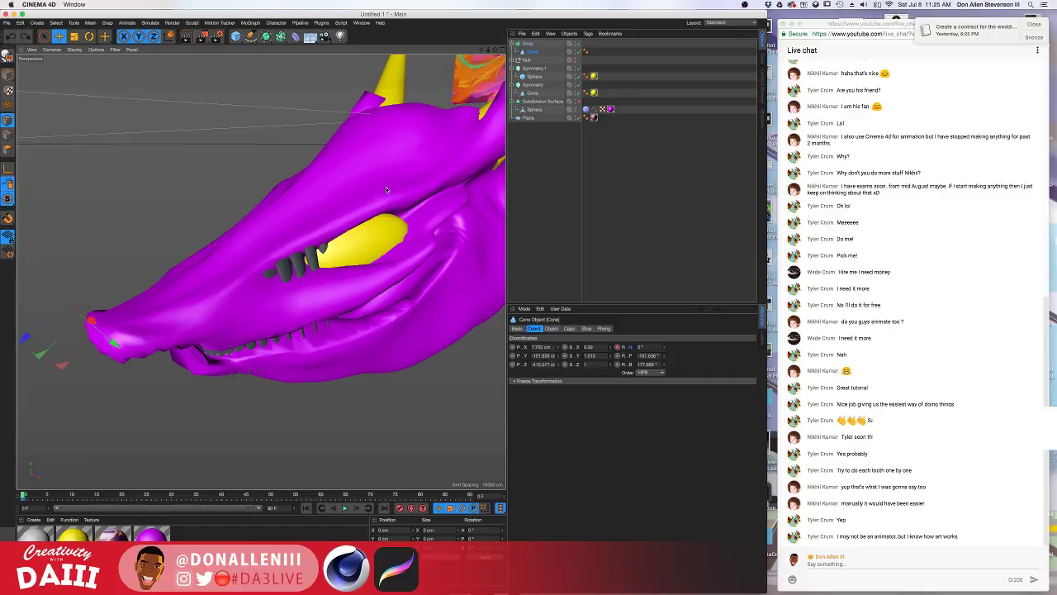
Move the whole array down below the eyes and adjust its height so the teeth sit between the jaws.
alt+drag(224, 302, 451, 161)
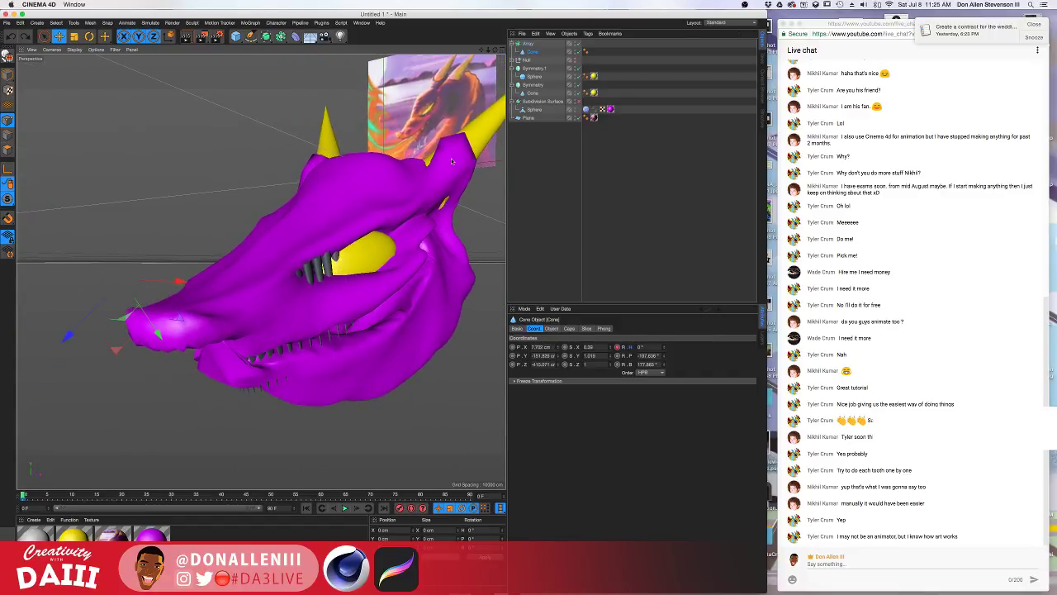
click(530, 44)
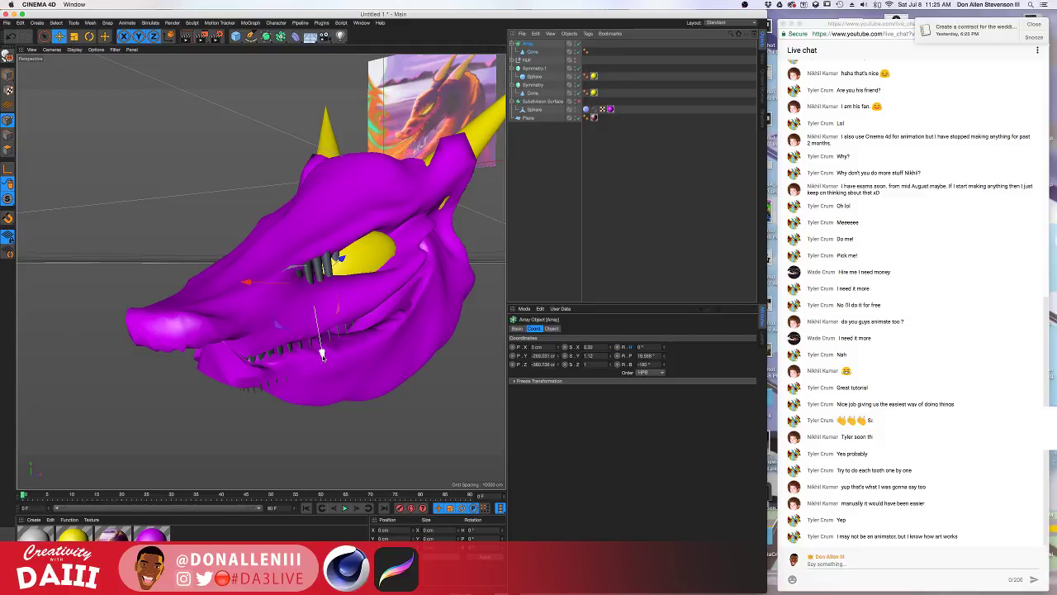
drag(322, 355, 324, 403)
alt+drag(324, 403, 324, 332)
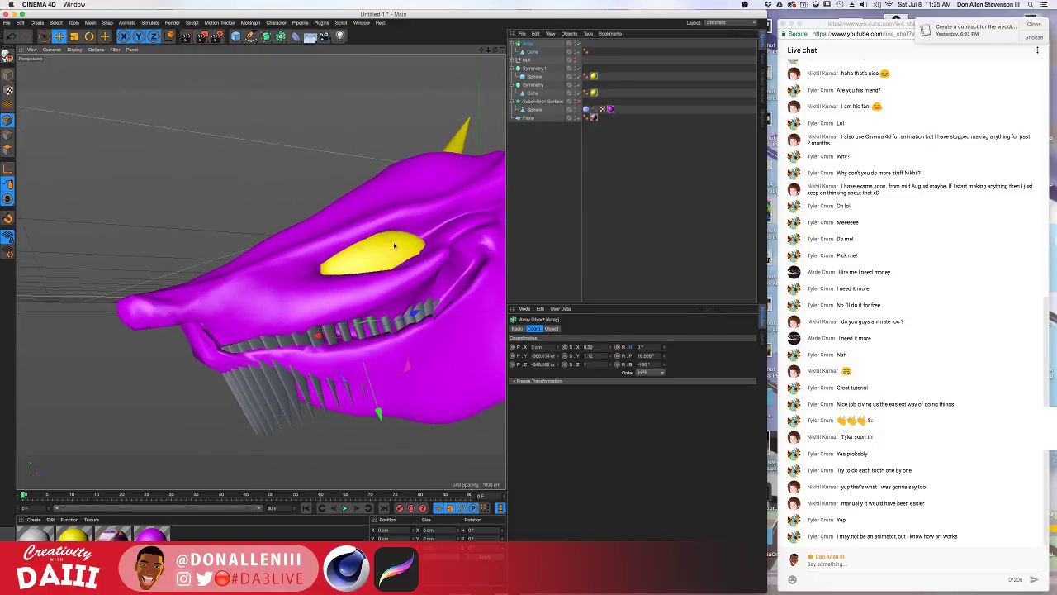
alt+drag(394, 246, 437, 342)
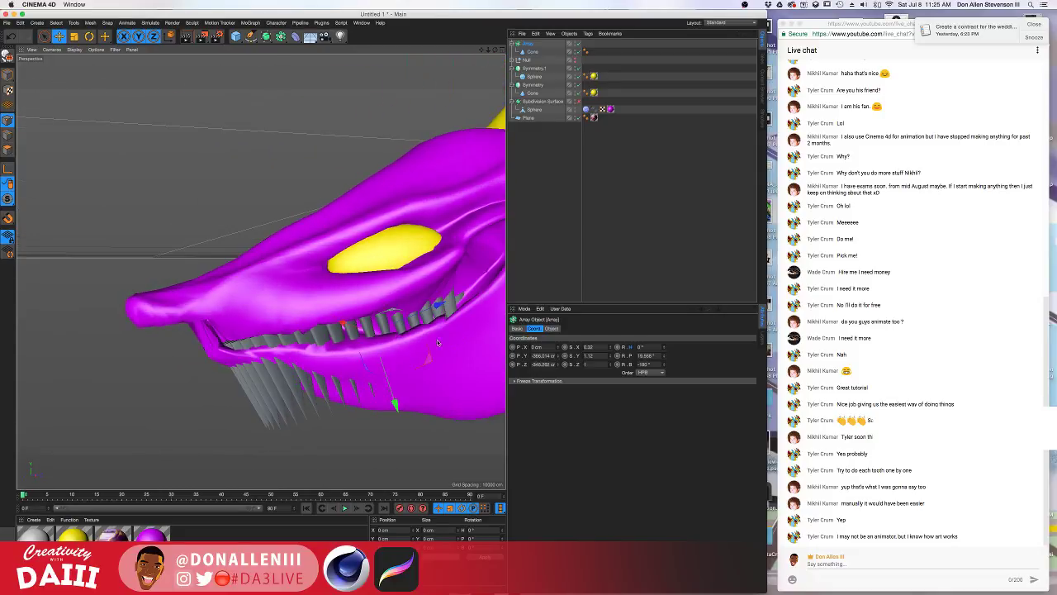
drag(395, 404, 386, 374)
mouse_move(340, 346)
alt+mouse_down()
mouse_move(361, 349)
mouse_move(339, 347)
alt+mouse_up()
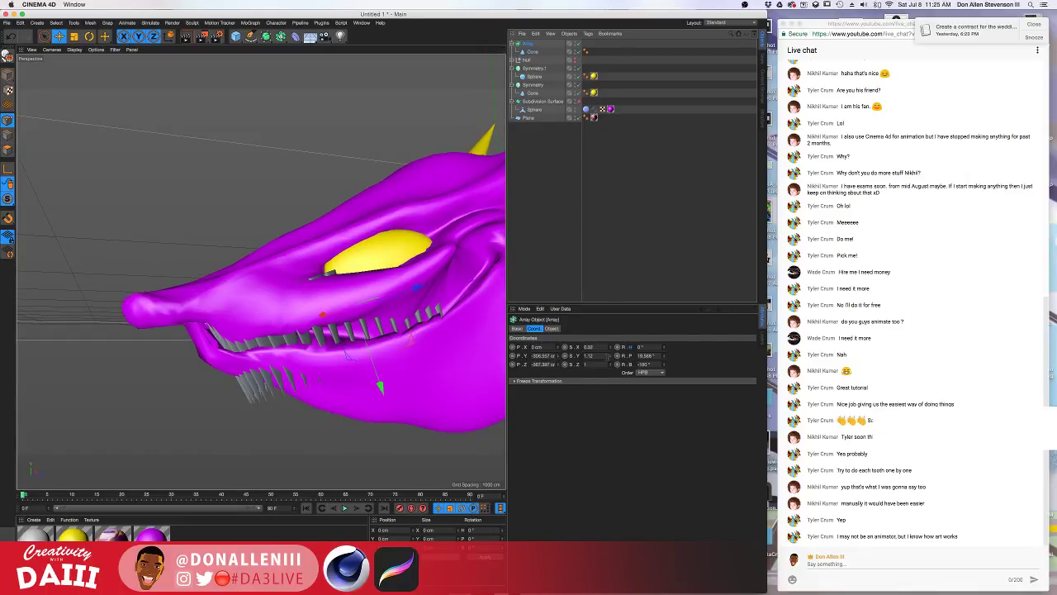
Flatten the array to a Y scale of about 0.37 and widen it in X so the teeth spread along the jaws.
drag(610, 357, 610, 401)
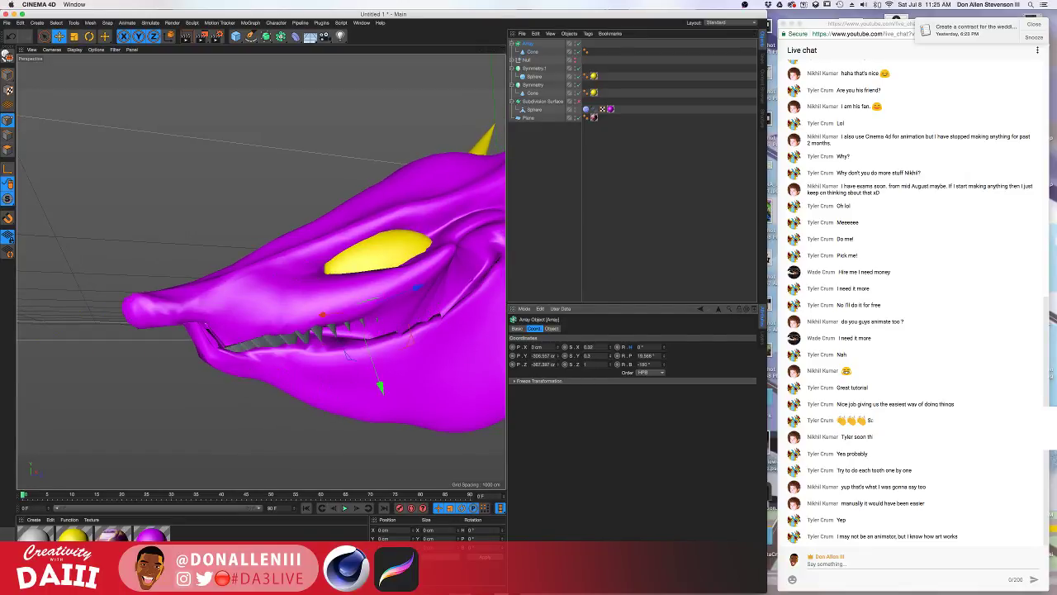
alt+drag(446, 328, 404, 327)
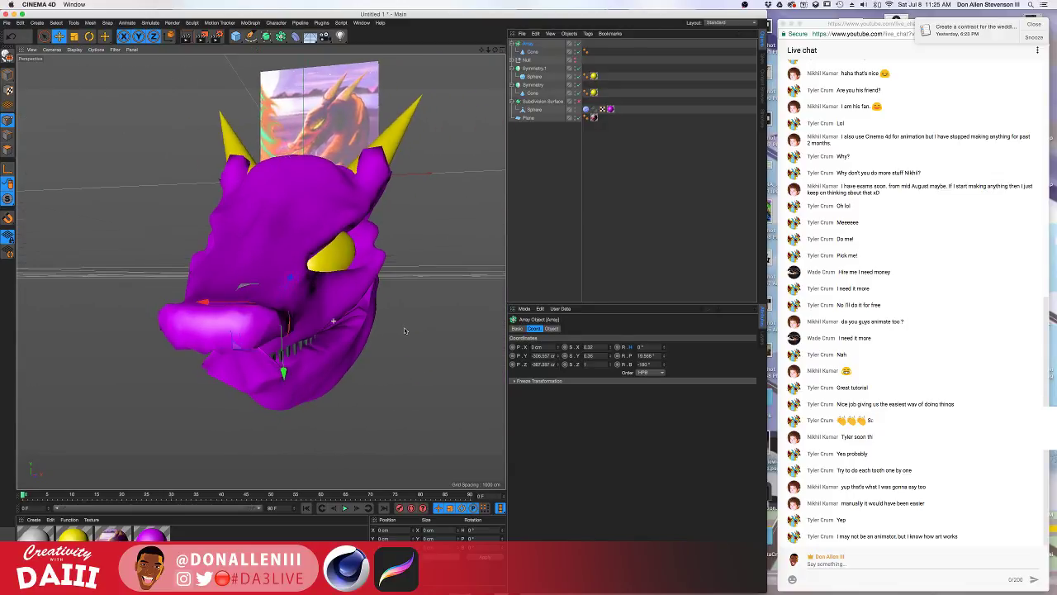
click(532, 44)
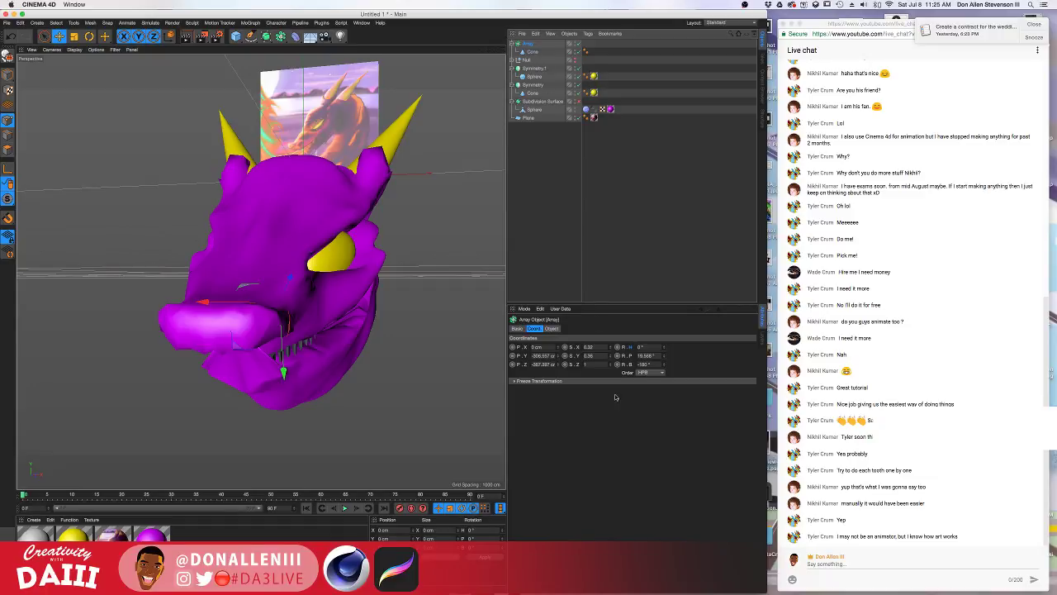
drag(613, 355, 612, 332)
alt+drag(397, 331, 365, 325)
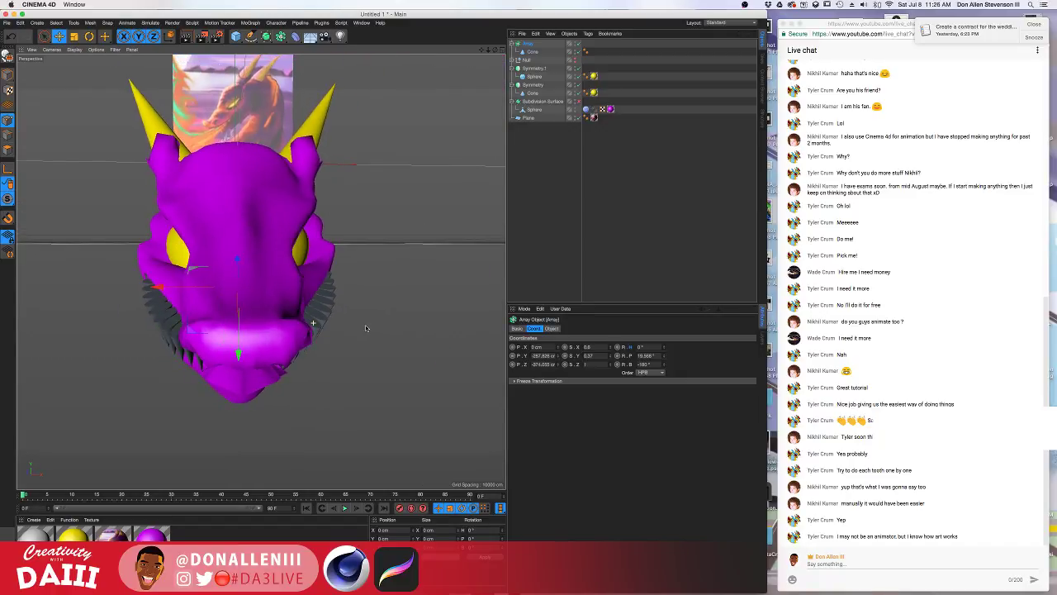
alt+drag(293, 324, 285, 300)
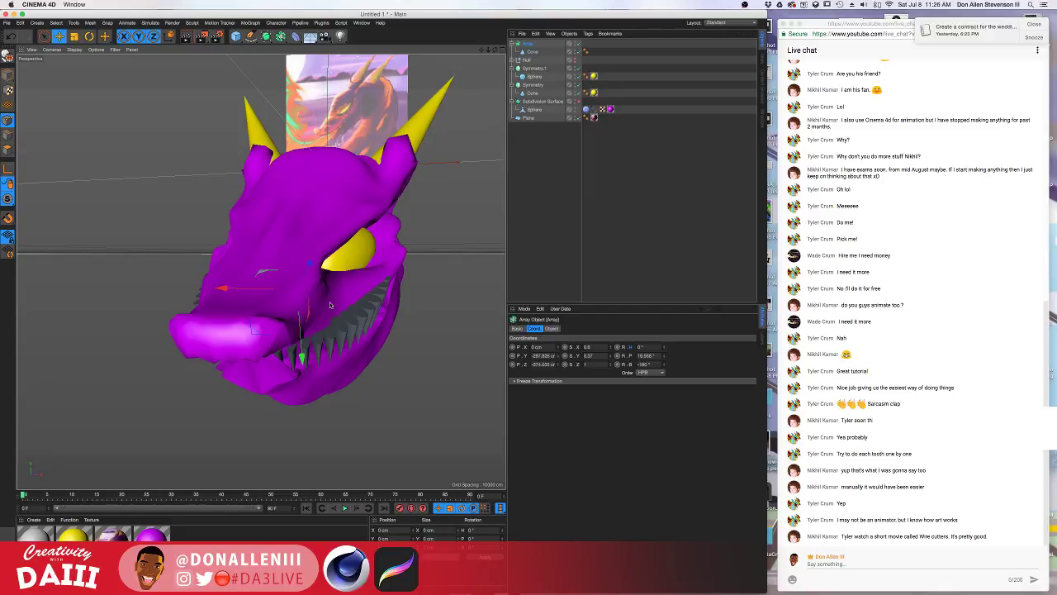
Stretch the teeth array to a Z scale of about 1.49 and reposition it back and vertically so the teeth sit between the jaws.
alt+drag(329, 306, 555, 333)
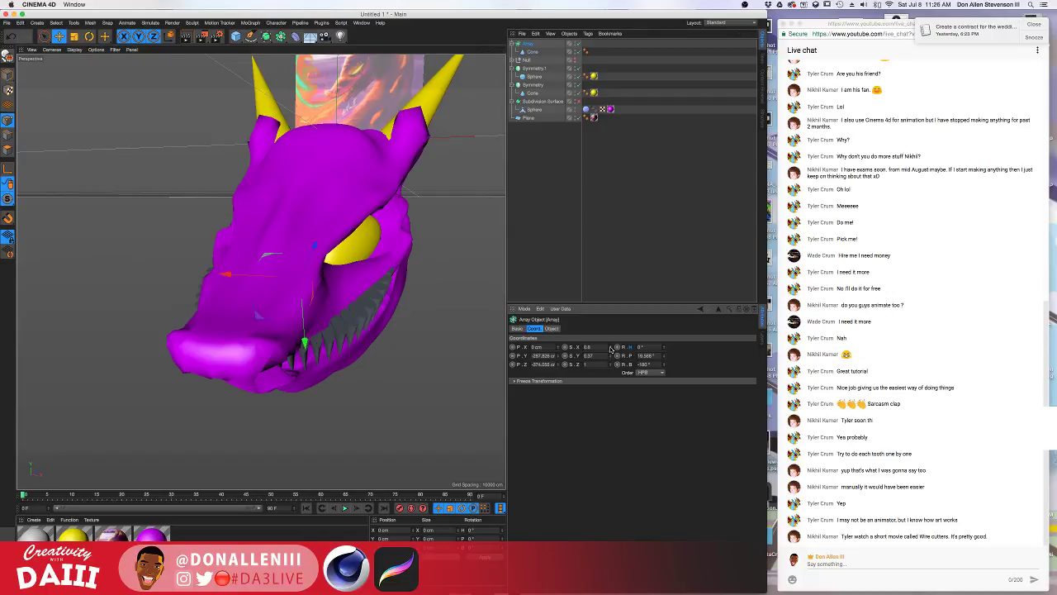
drag(611, 364, 313, 290)
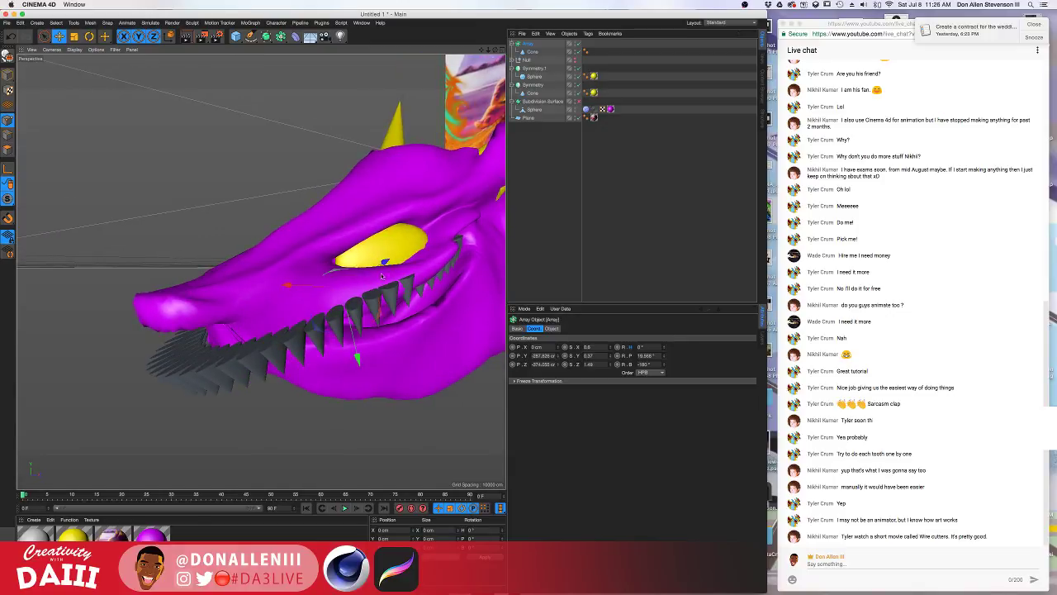
drag(385, 263, 412, 261)
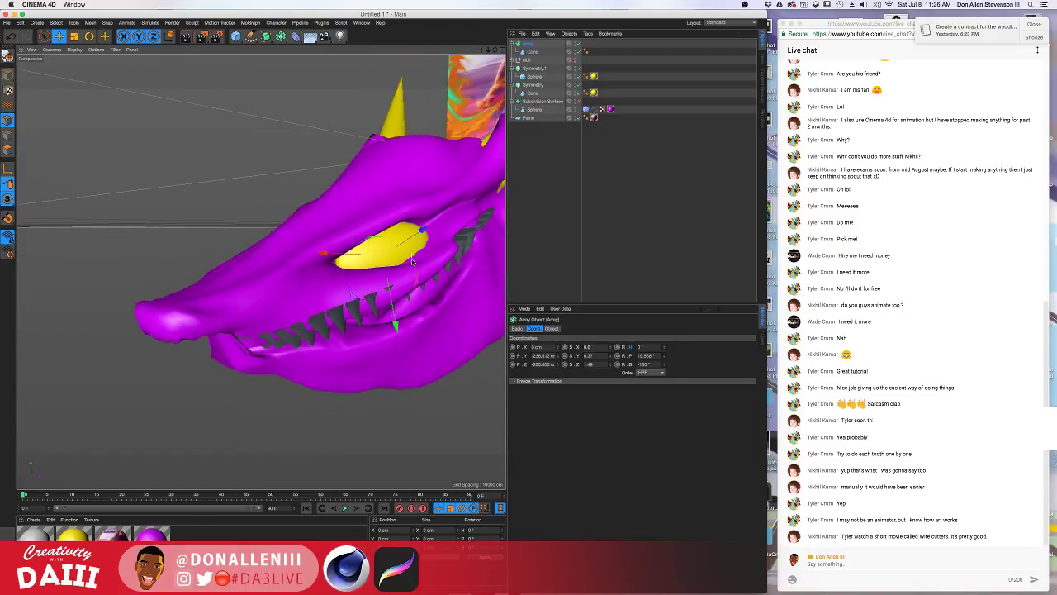
drag(394, 330, 328, 269)
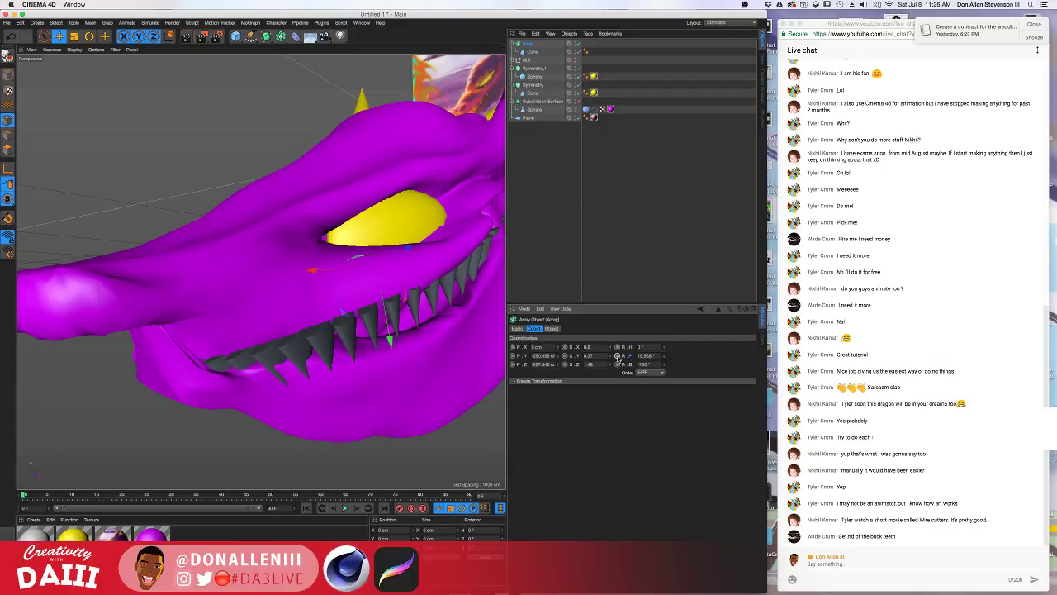
Narrow the teeth array to an X scale of about 0.52, lengthen it to about 1.75 in Z, and shift it back into the mouth.
drag(611, 347, 611, 354)
alt+drag(326, 302, 359, 316)
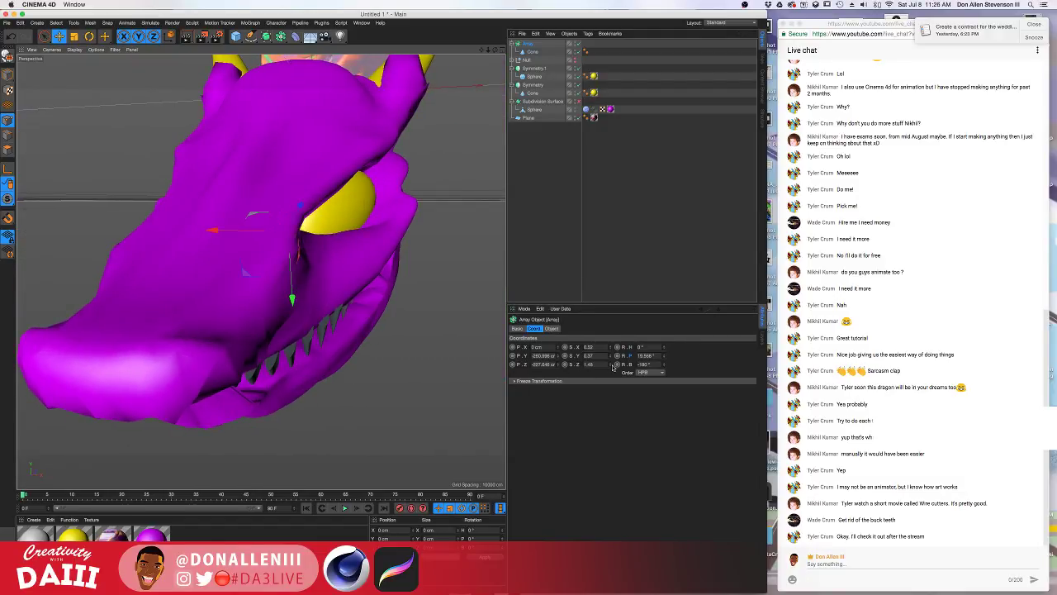
drag(611, 366, 611, 343)
mouse_move(332, 323)
alt+mouse_down()
mouse_move(313, 323)
mouse_move(348, 318)
alt+mouse_up()
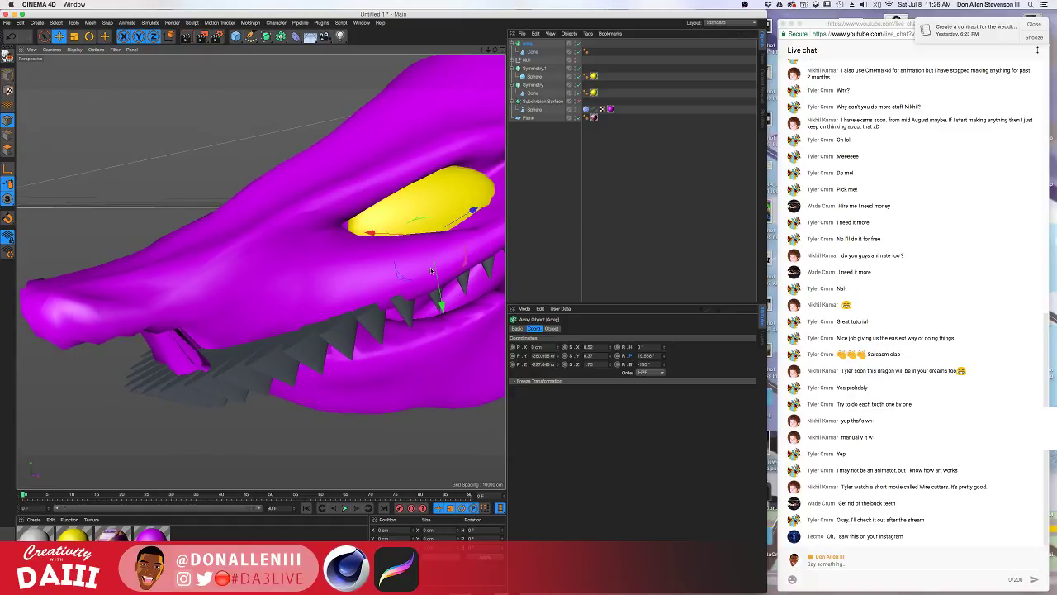
alt+drag(431, 271, 442, 265)
drag(476, 217, 513, 201)
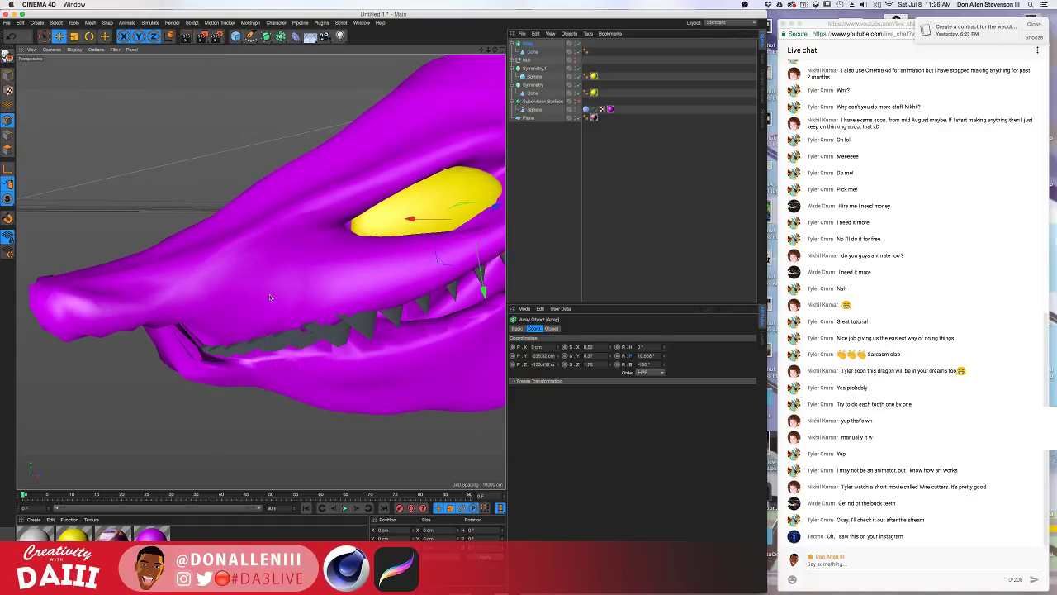
Tilt the teeth array slightly in pitch to follow the jaw line and adjust its height along the mouth.
alt+drag(269, 297, 270, 274)
alt+drag(253, 240, 253, 248)
key(r)
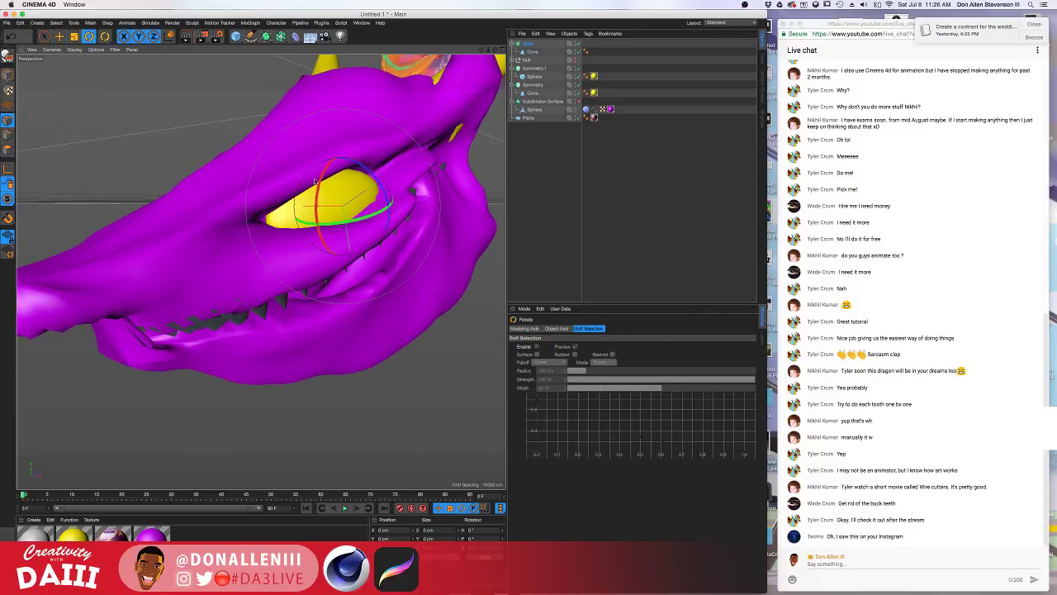
drag(315, 181, 319, 179)
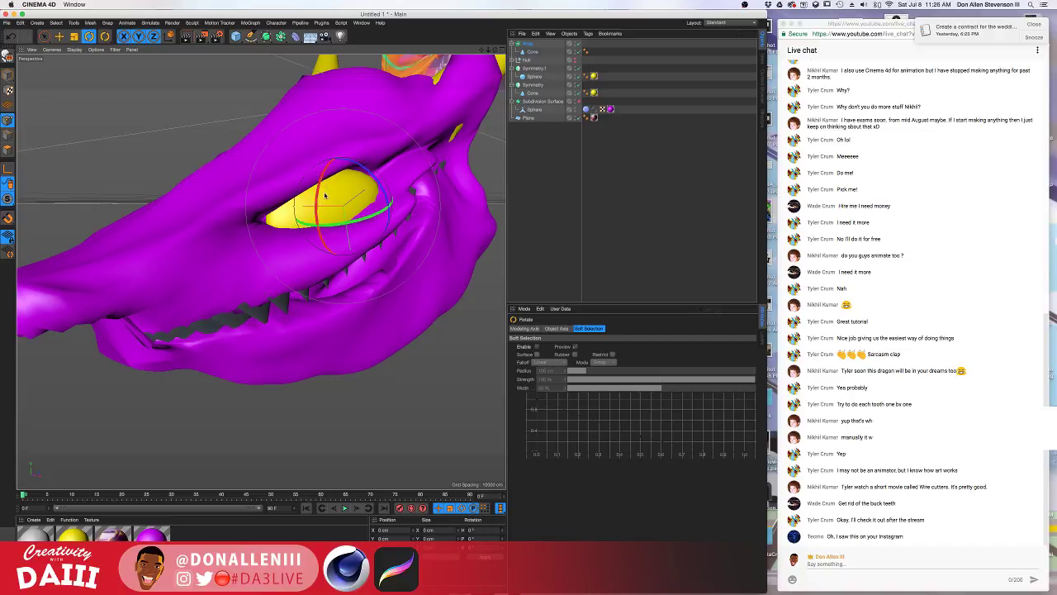
mouse_move(266, 253)
alt+mouse_down()
mouse_move(361, 253)
mouse_move(266, 254)
alt+mouse_up()
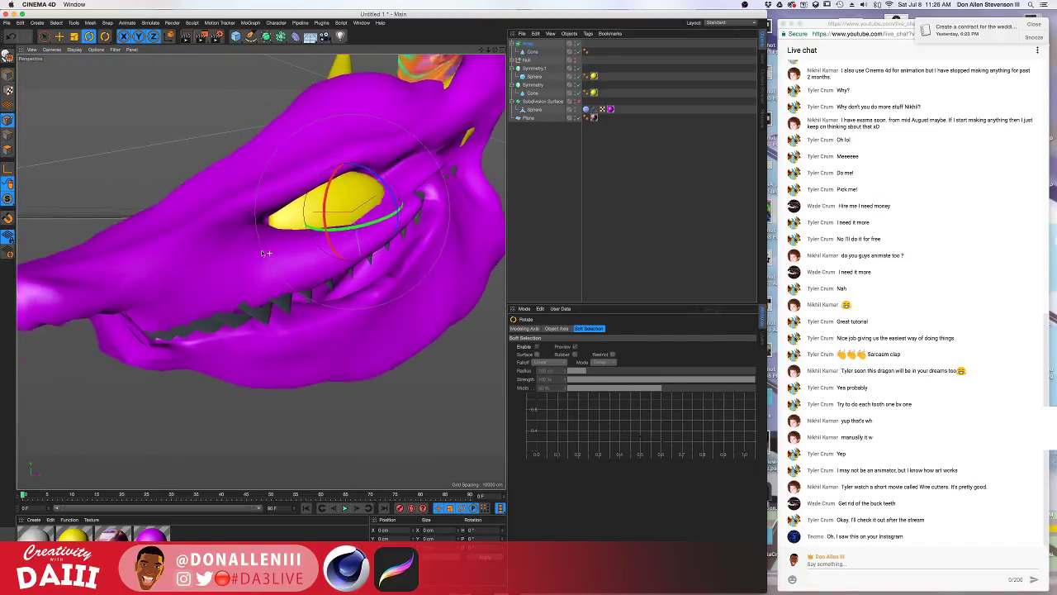
key(e)
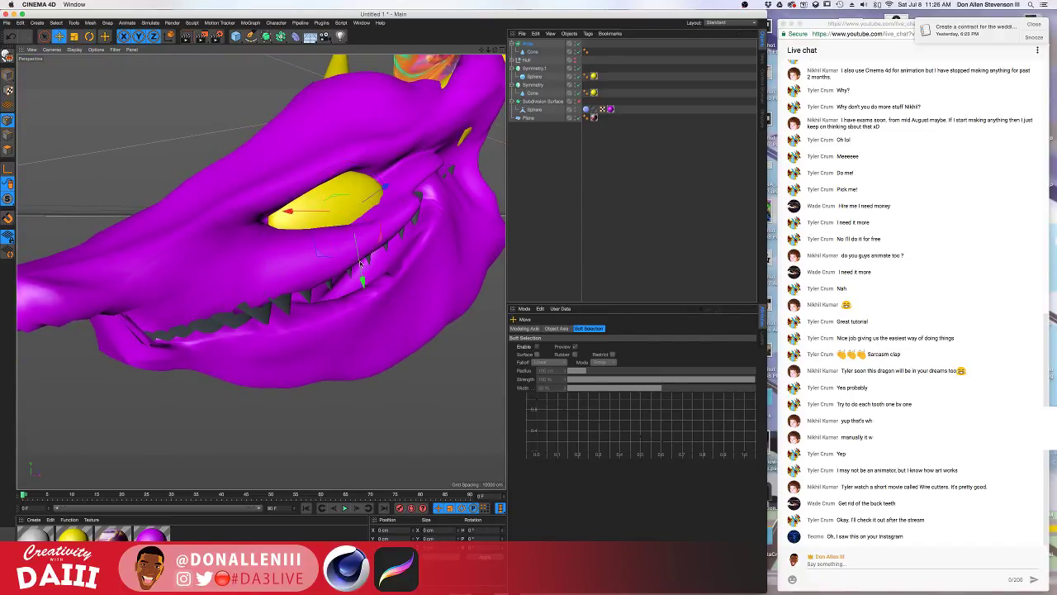
drag(362, 277, 254, 281)
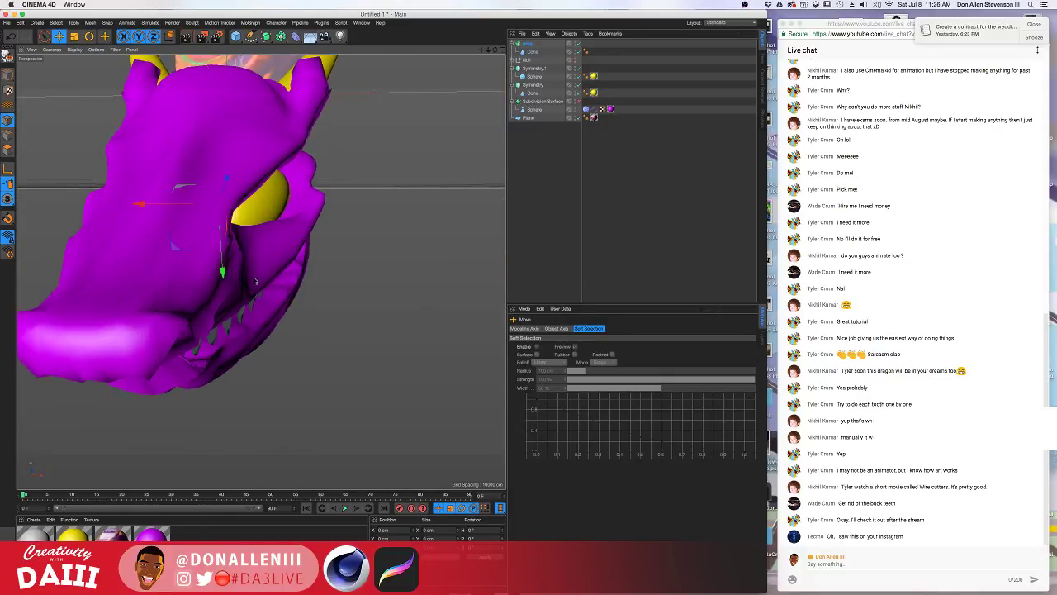
Scale the array's cone to about 0.86 in X, 1.29 in Y and 0.79 in Z for longer, fuller teeth.
alt+drag(372, 222, 439, 199)
click(531, 52)
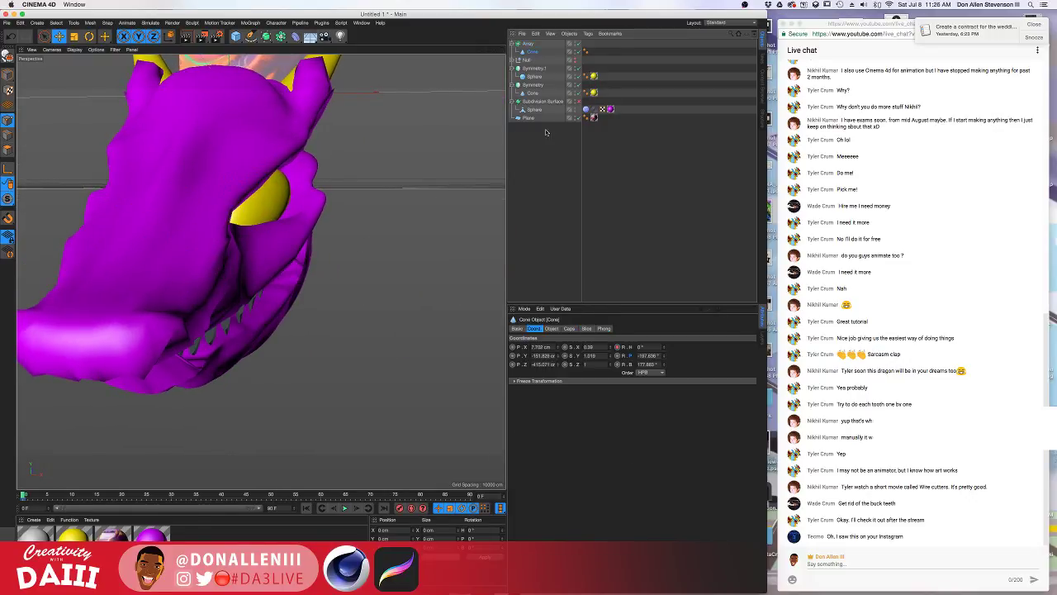
alt+drag(347, 248, 254, 268)
alt+drag(212, 296, 237, 300)
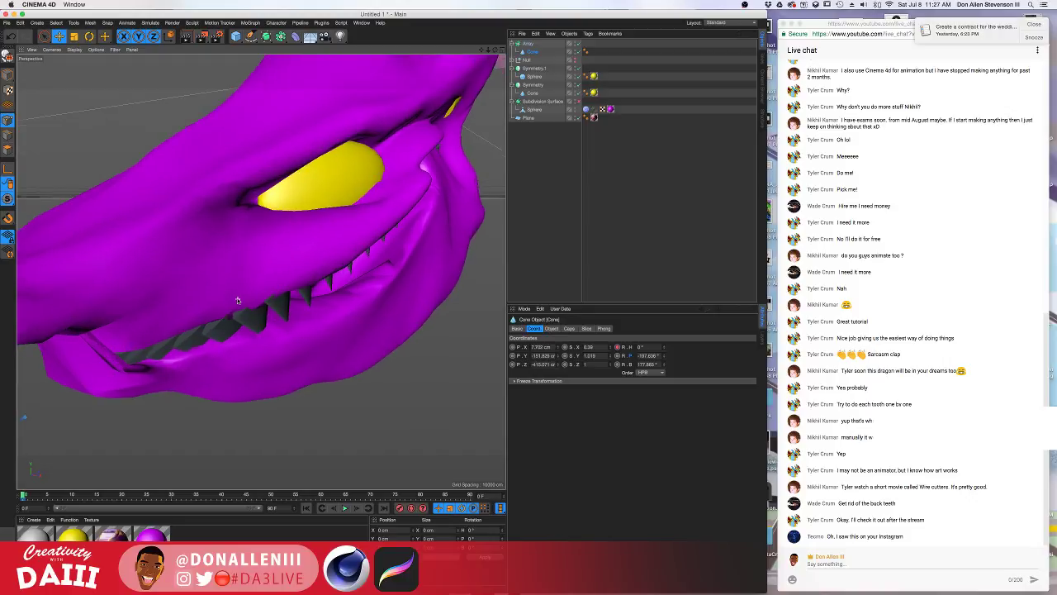
drag(611, 355, 610, 336)
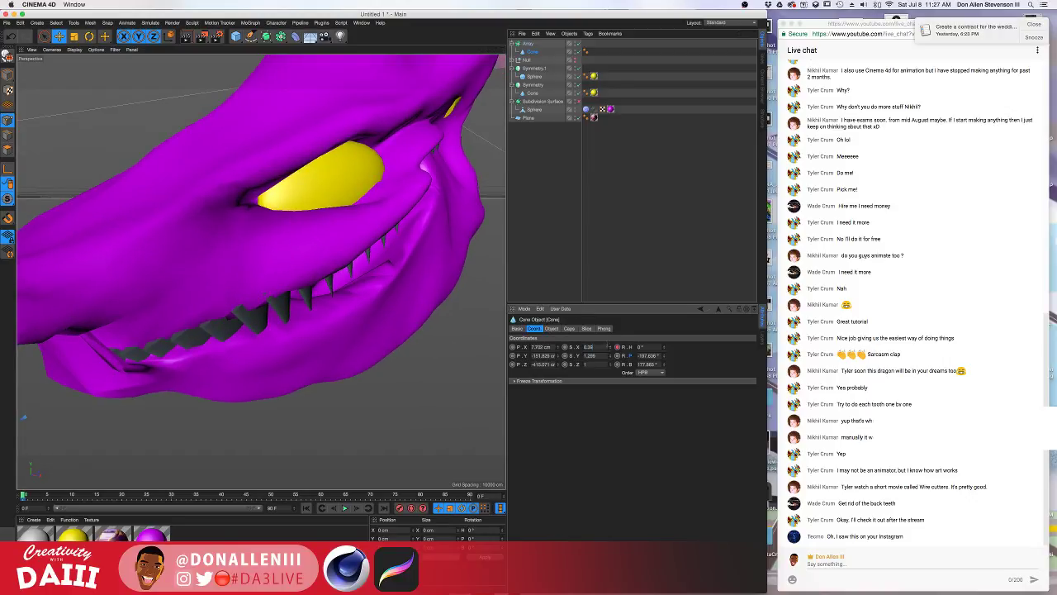
drag(610, 348, 610, 323)
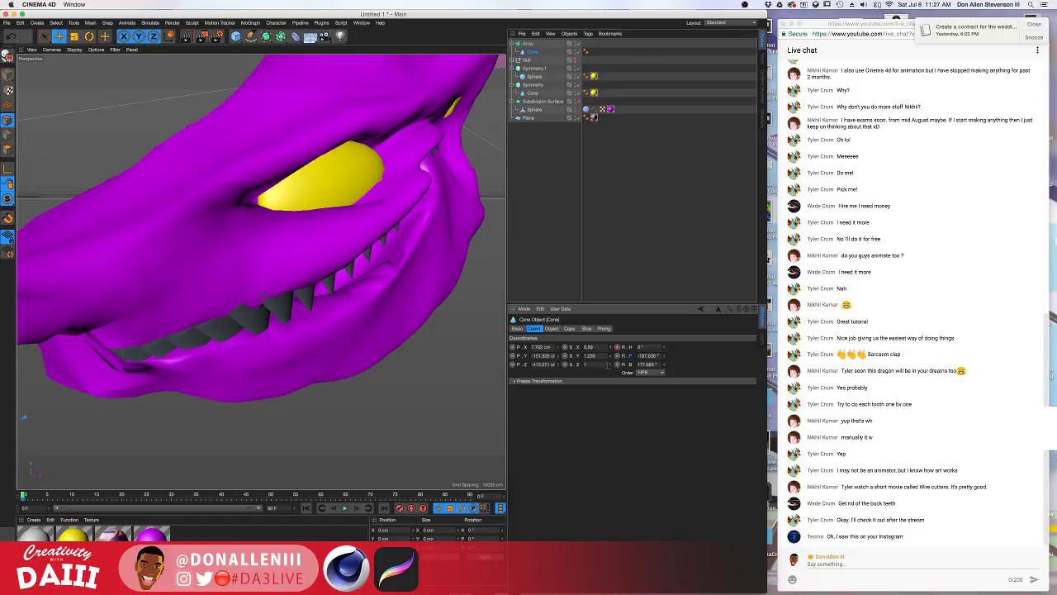
drag(609, 364, 609, 372)
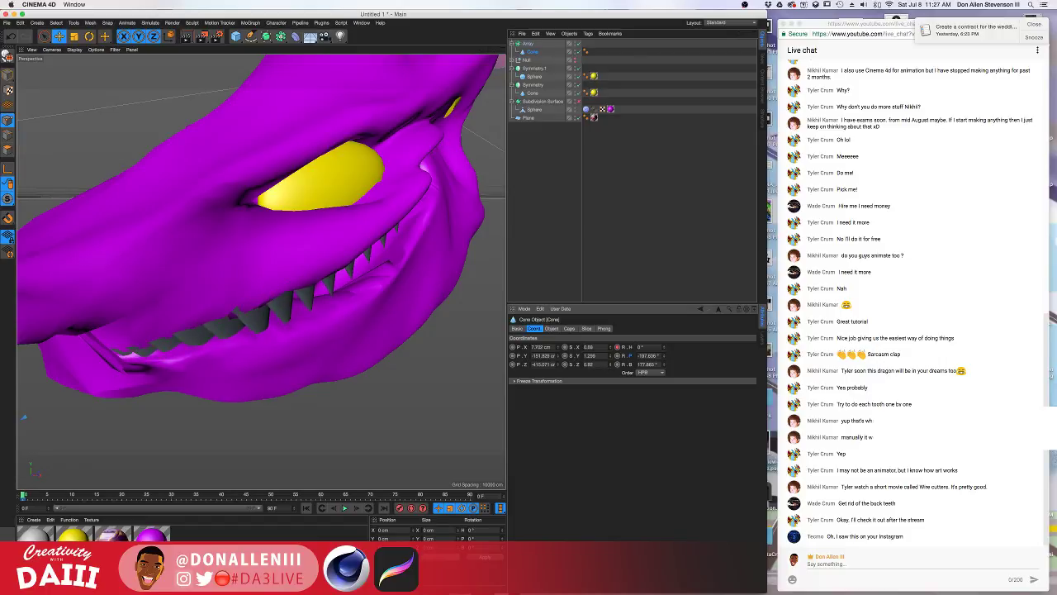
alt+drag(431, 345, 281, 259)
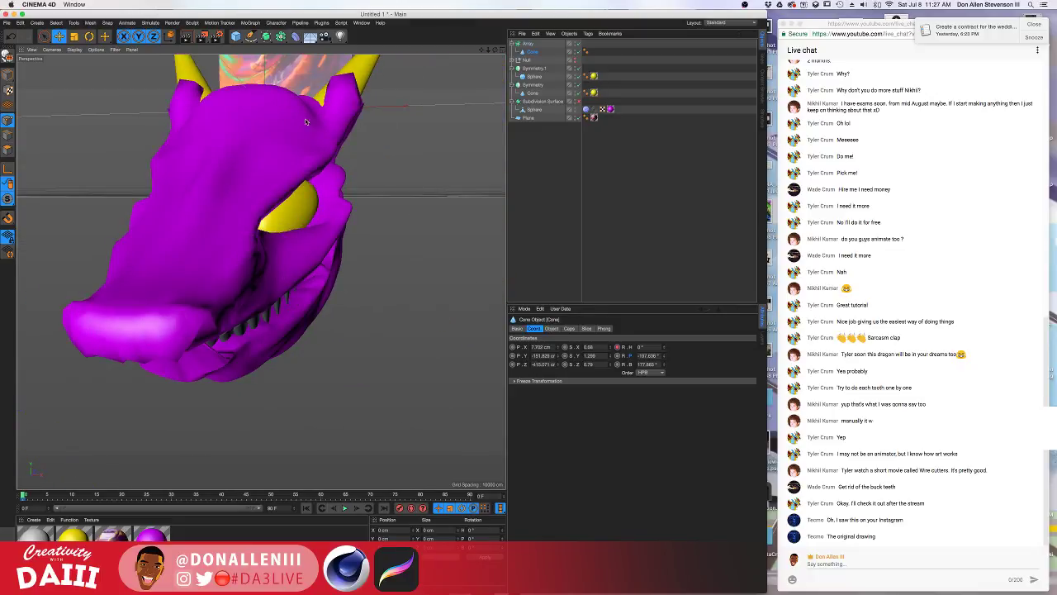
Apply the yellow material Mat.1 to the teeth array.
alt+drag(304, 122, 335, 294)
click(73, 535)
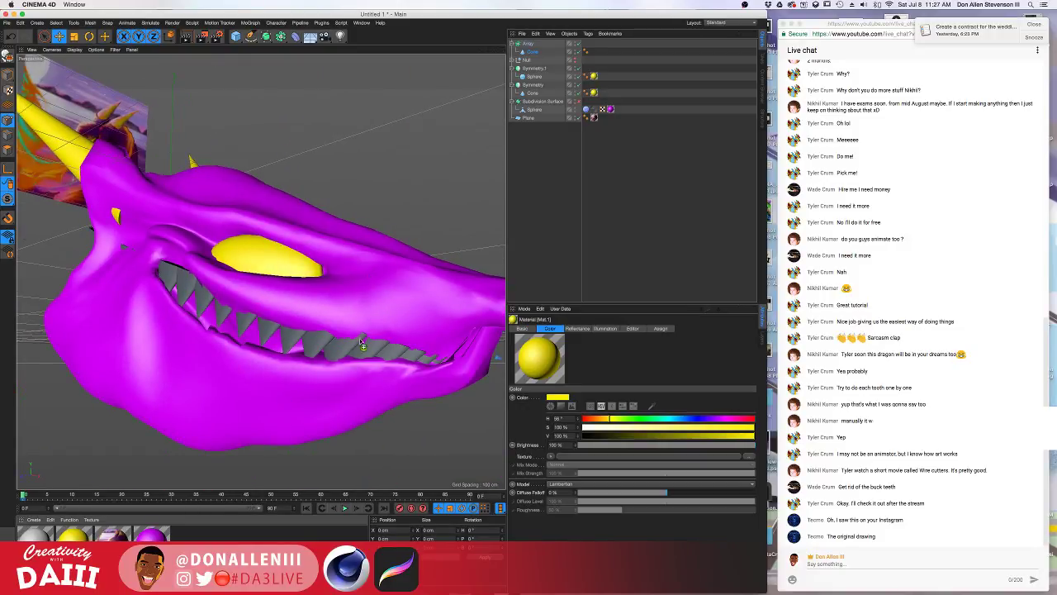
drag(361, 343, 389, 303)
key(super+z)
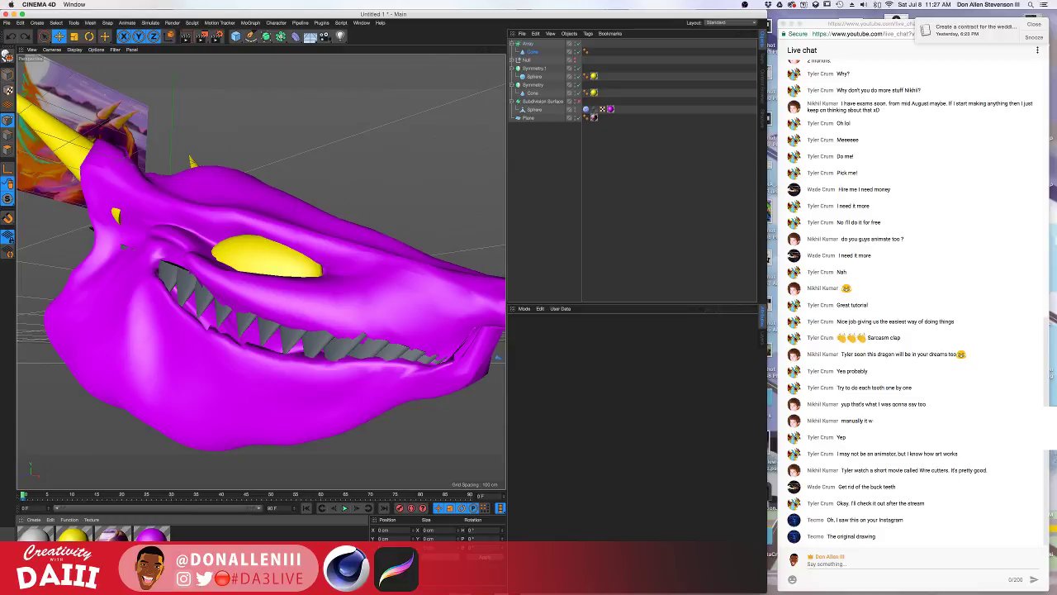
drag(522, 52, 523, 46)
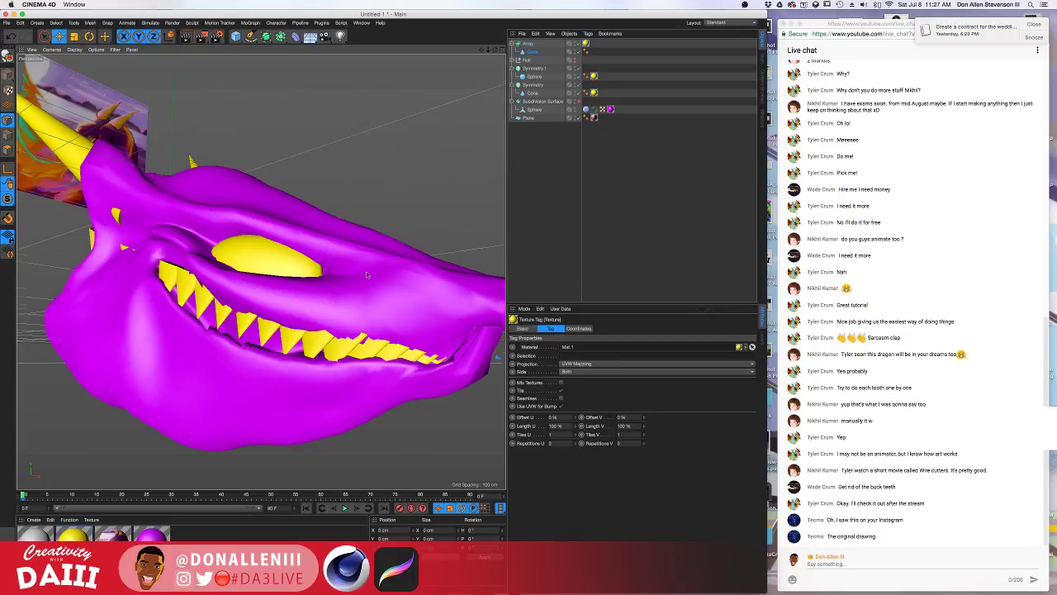
mouse_move(365, 272)
alt+mouse_down()
mouse_move(269, 316)
mouse_move(294, 235)
mouse_move(322, 300)
mouse_move(183, 276)
mouse_move(368, 265)
alt+mouse_up()
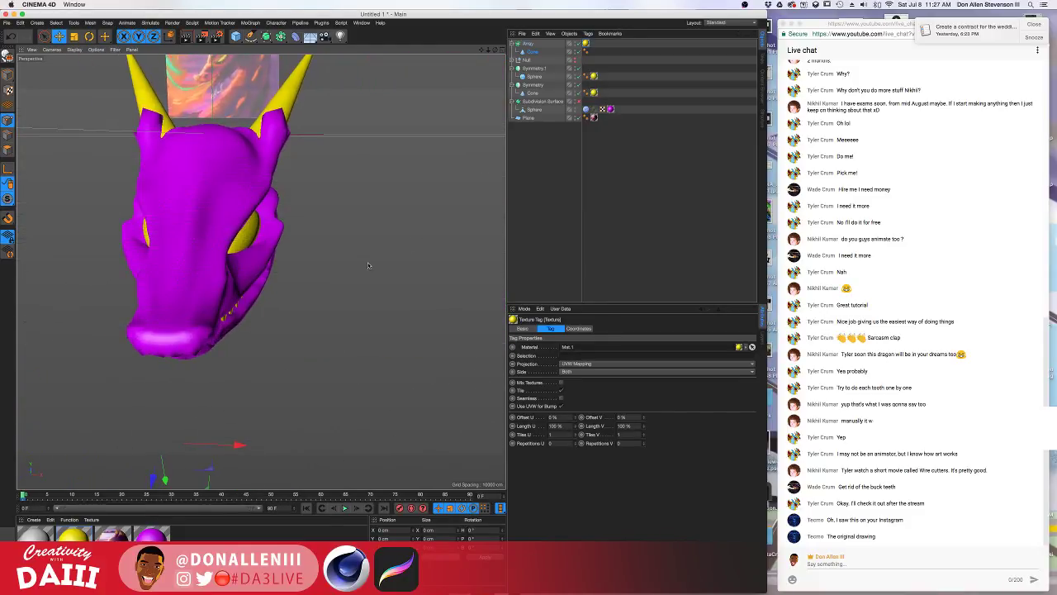
Toggle the head's Subdivision Surface on and off to compare the smoothed and unsmoothed shape from the front and side.
click(533, 102)
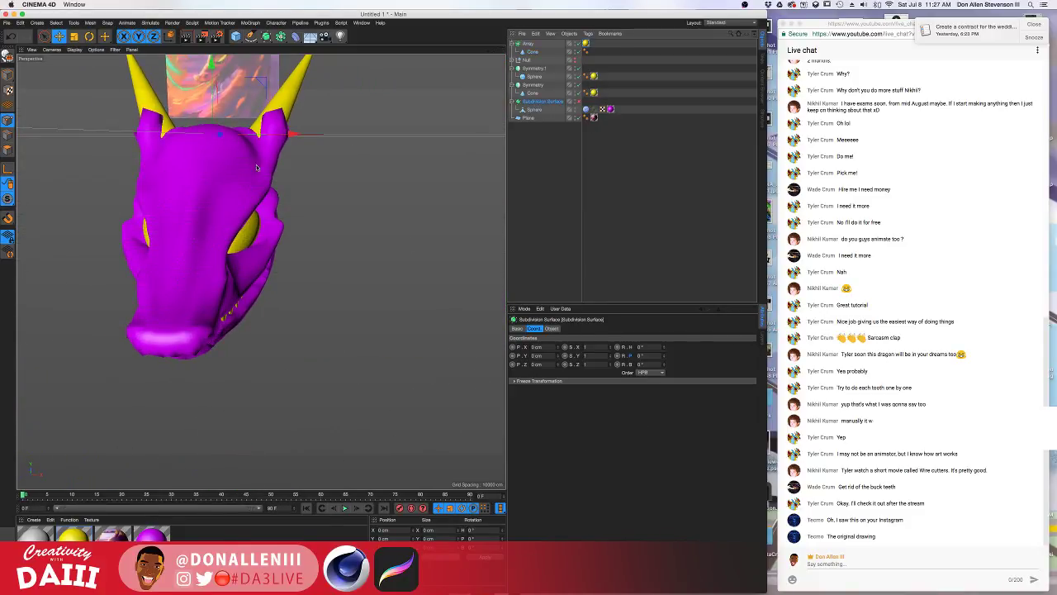
click(579, 103)
click(579, 102)
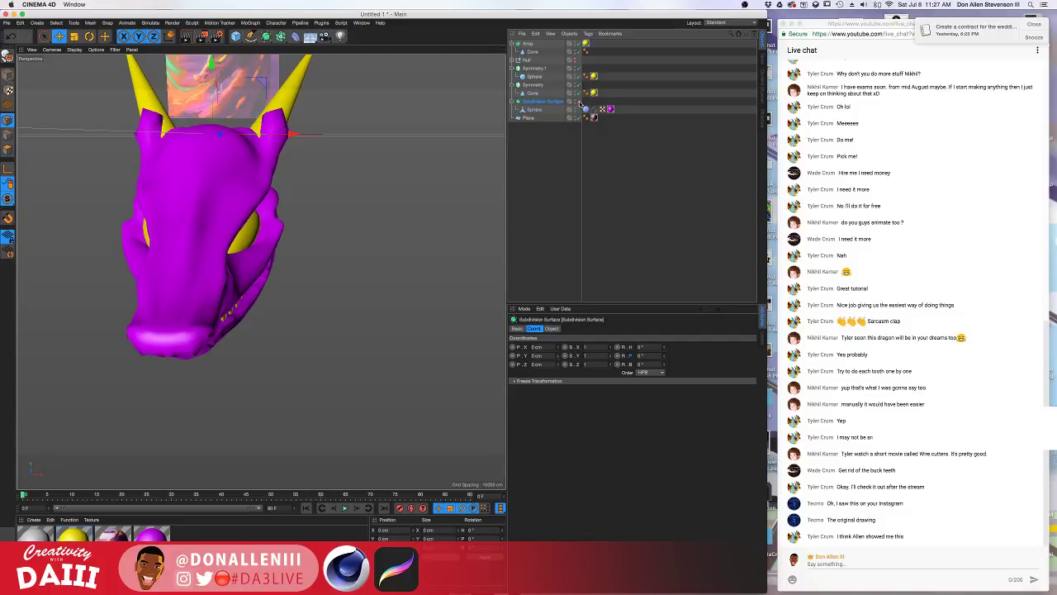
alt+drag(169, 175, 318, 157)
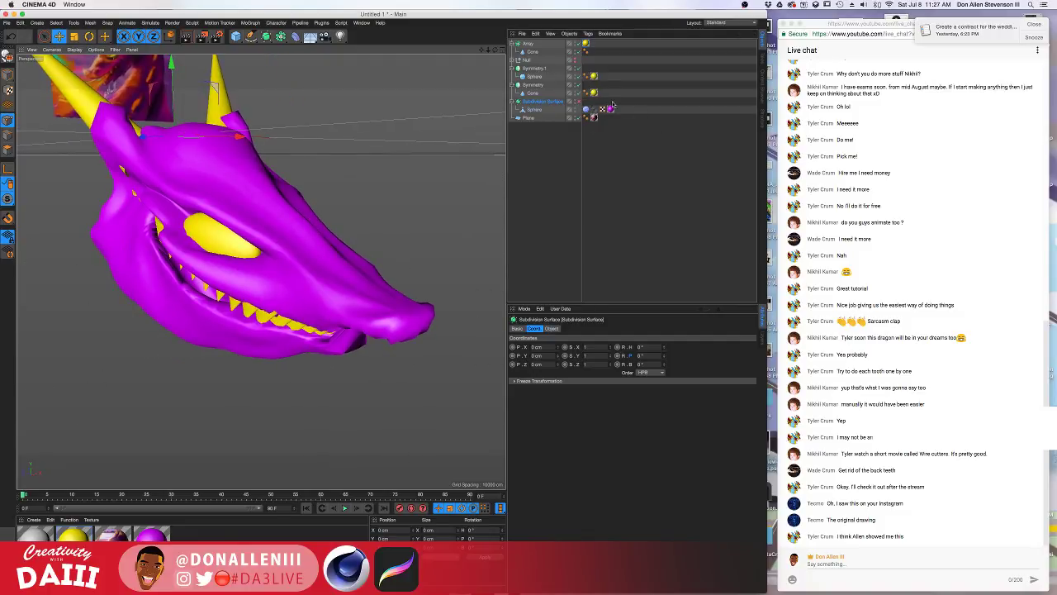
click(579, 102)
Select the head's sphere mesh under the Subdivision Surface and switch to the sculpting layout.
click(539, 110)
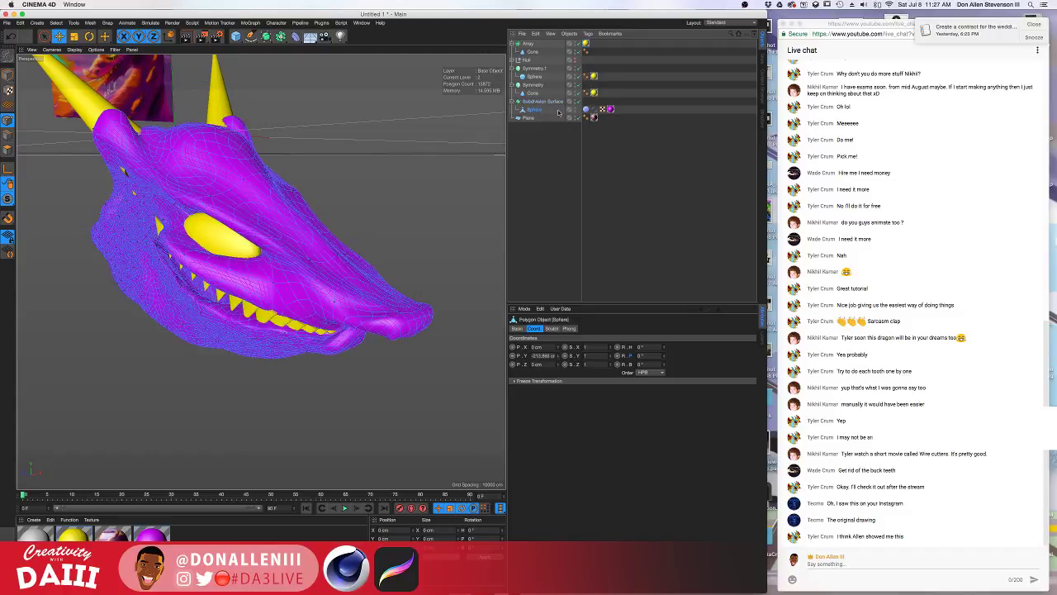
mouse_move(314, 235)
alt+mouse_down()
mouse_move(185, 231)
mouse_move(285, 239)
mouse_move(215, 231)
mouse_move(299, 229)
alt+mouse_up()
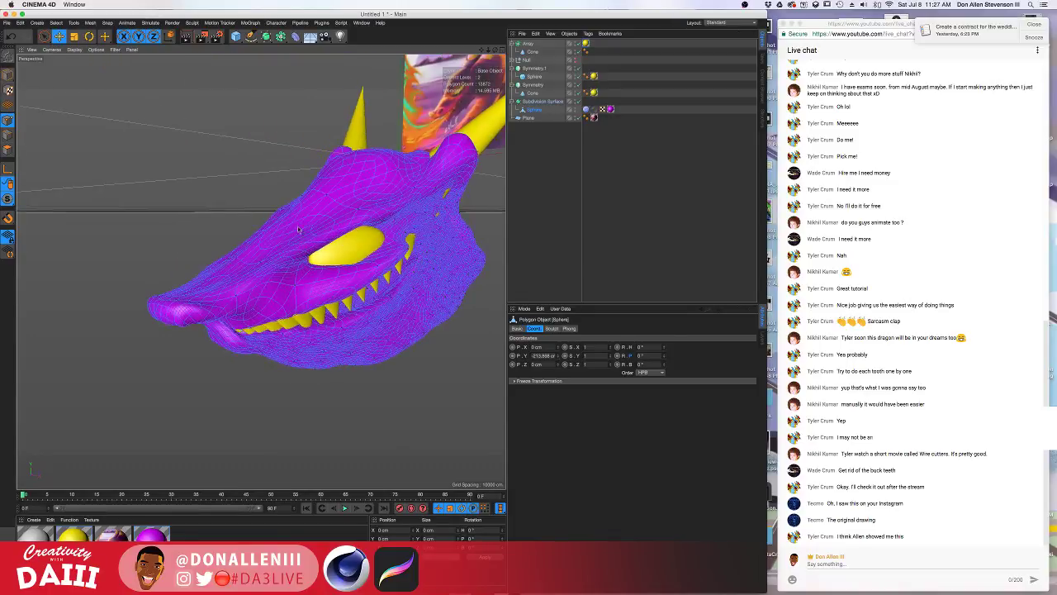
alt+drag(374, 235, 215, 205)
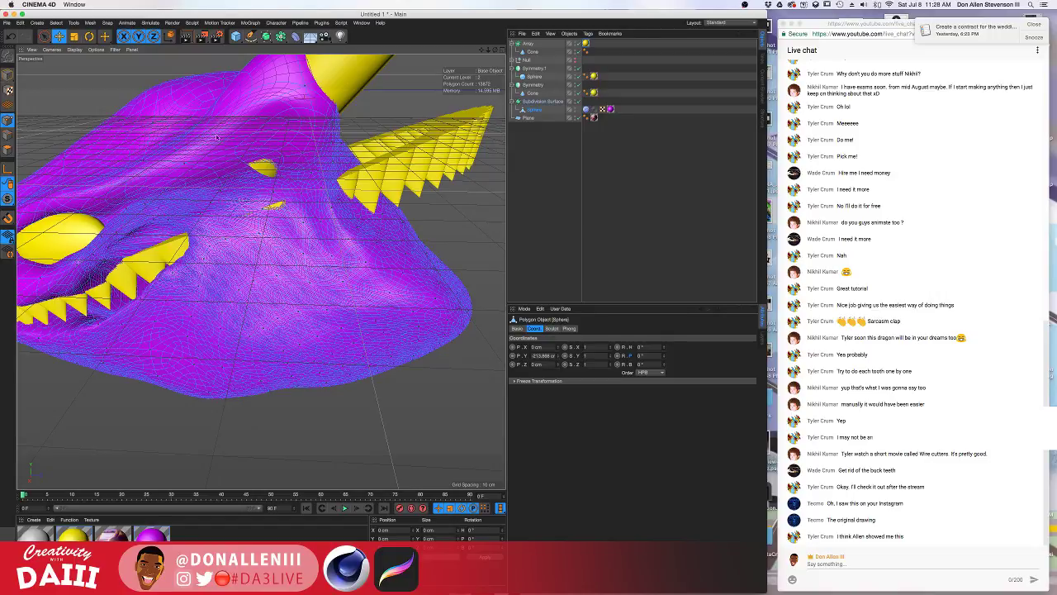
alt+drag(204, 178, 294, 291)
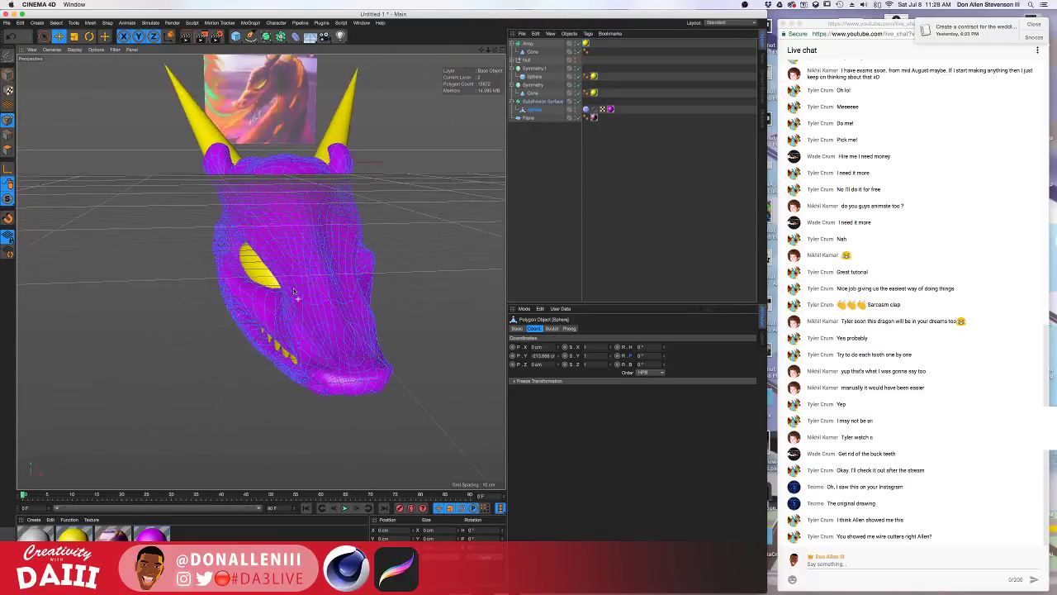
click(743, 25)
click(727, 70)
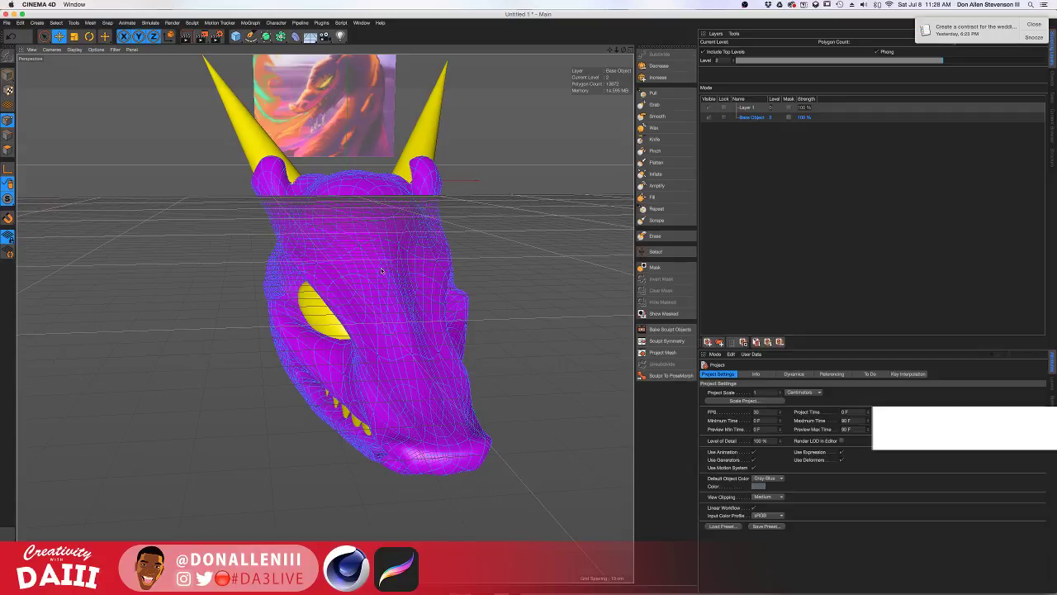
alt+drag(382, 271, 501, 200)
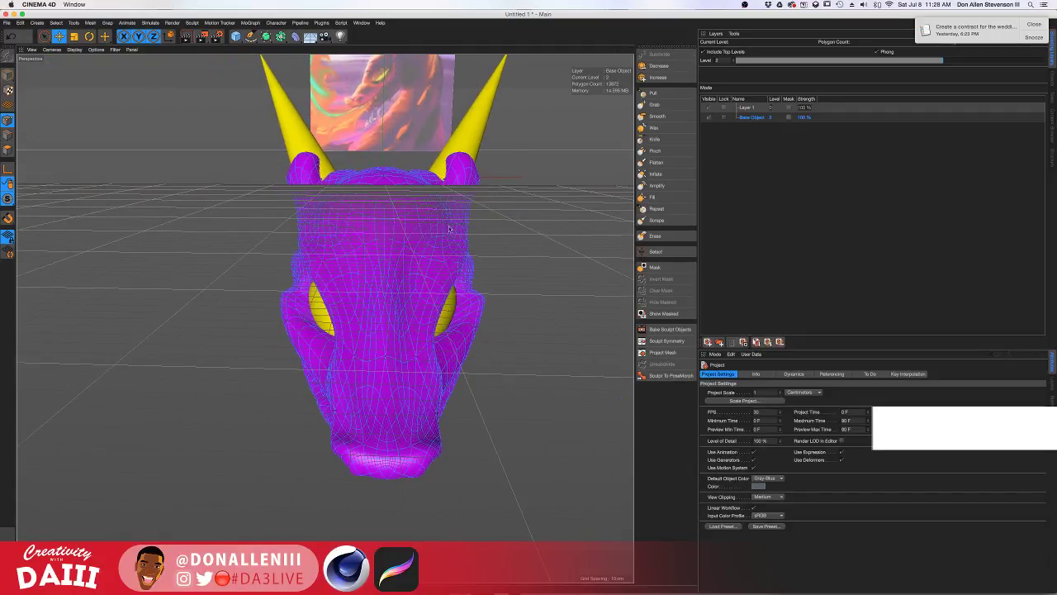
alt+drag(447, 230, 422, 225)
Switch to polygon mode and activate the Pull sculpting brush for the head mesh.
click(653, 93)
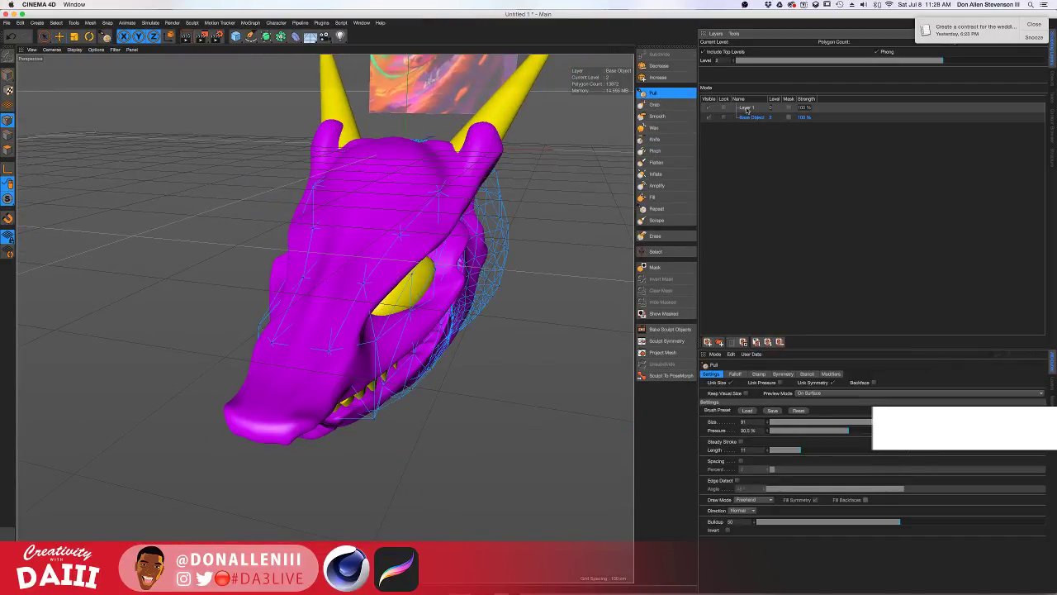
click(7, 150)
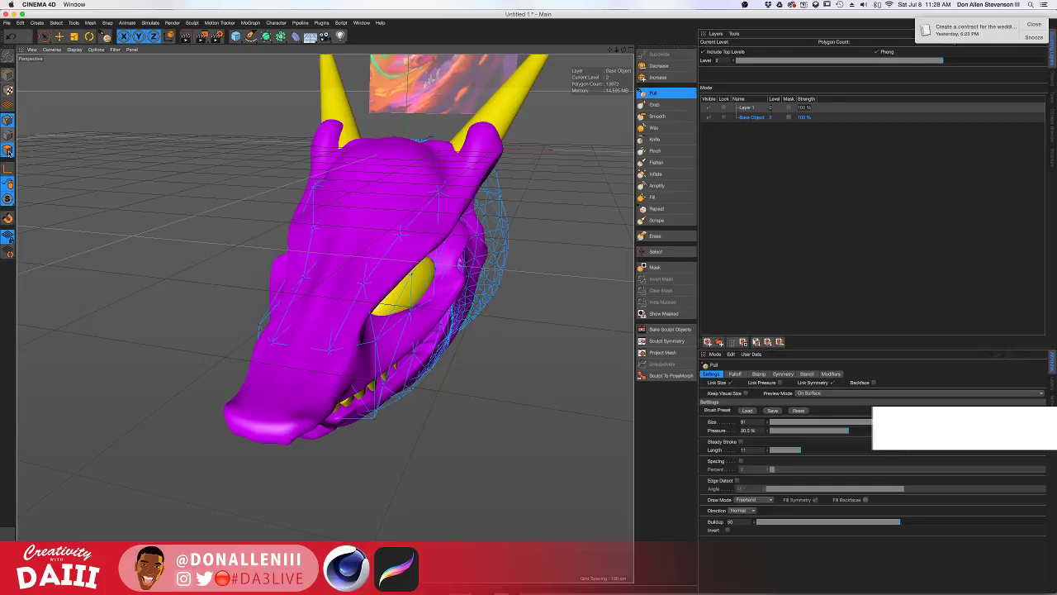
click(45, 37)
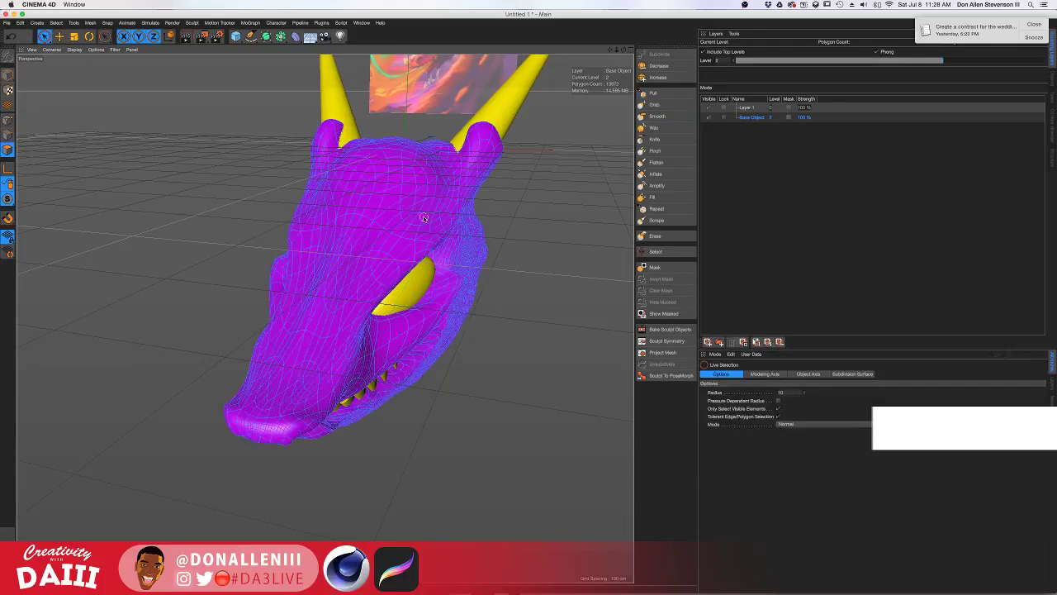
click(654, 93)
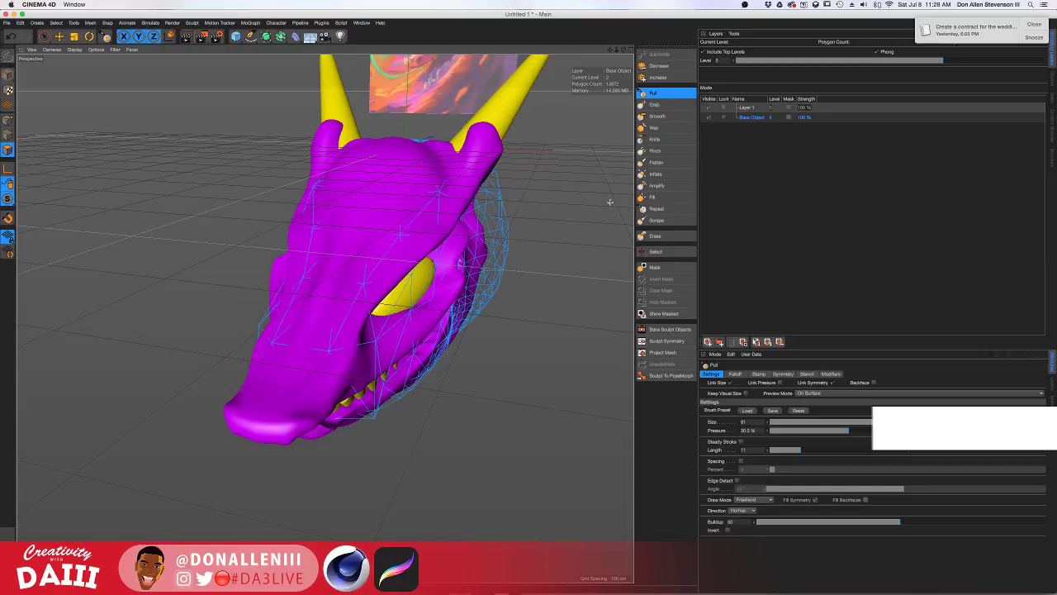
Check the head's sculpt layers and its Sphere and Subdivision Surface objects in the hierarchy.
click(746, 110)
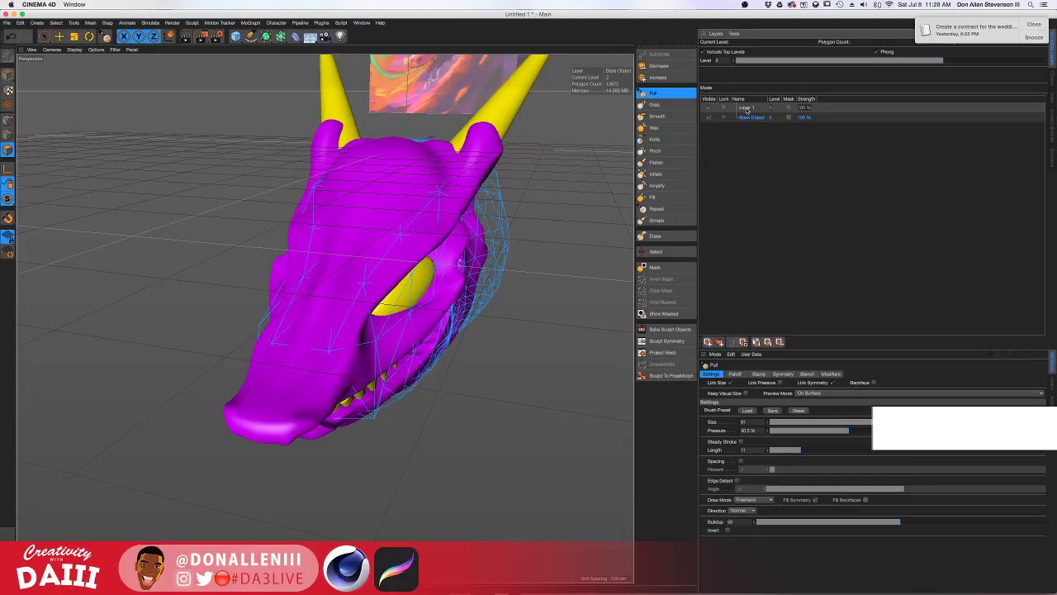
click(744, 118)
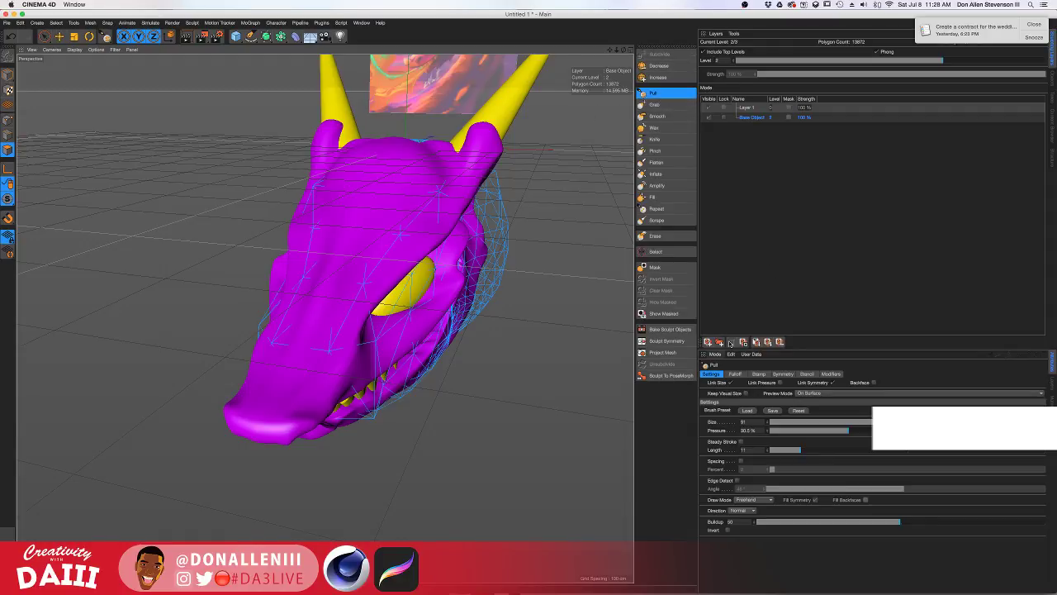
click(1053, 77)
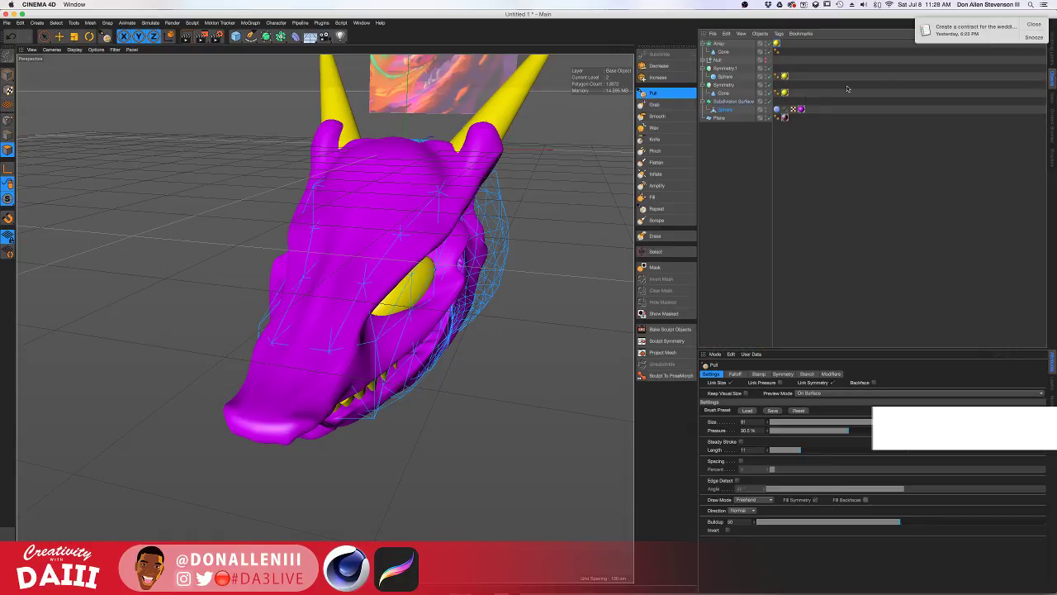
click(735, 102)
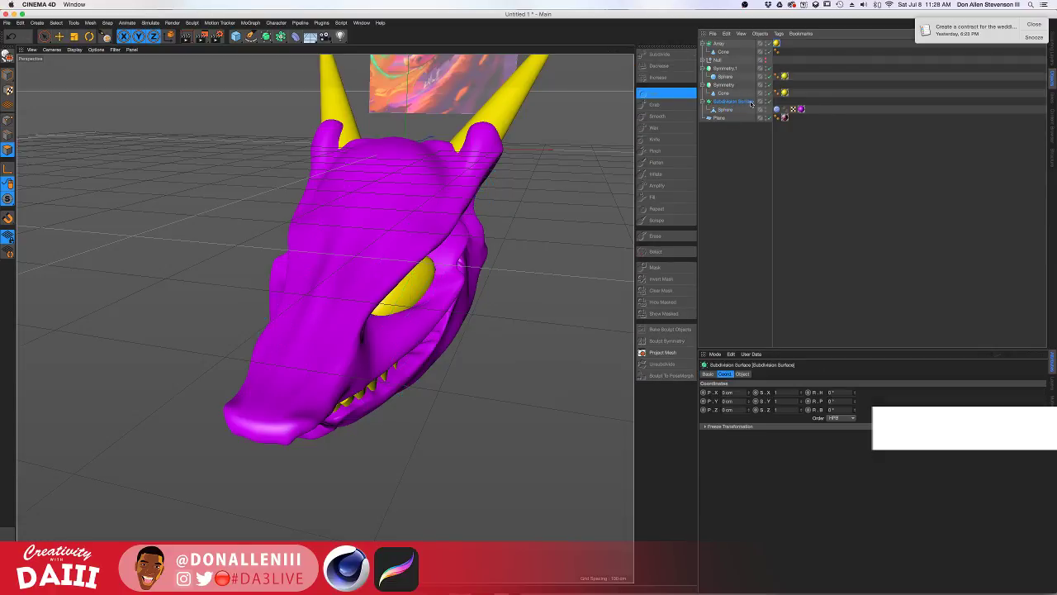
click(727, 110)
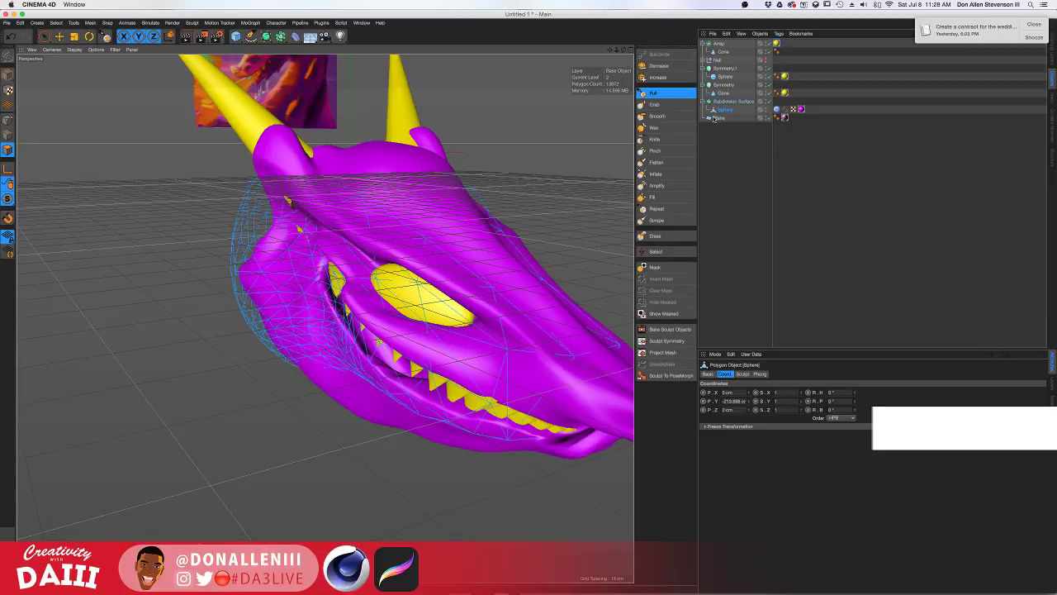
Switch to model mode and convert the head's Subdivision Surface into an editable polygon mesh.
click(748, 102)
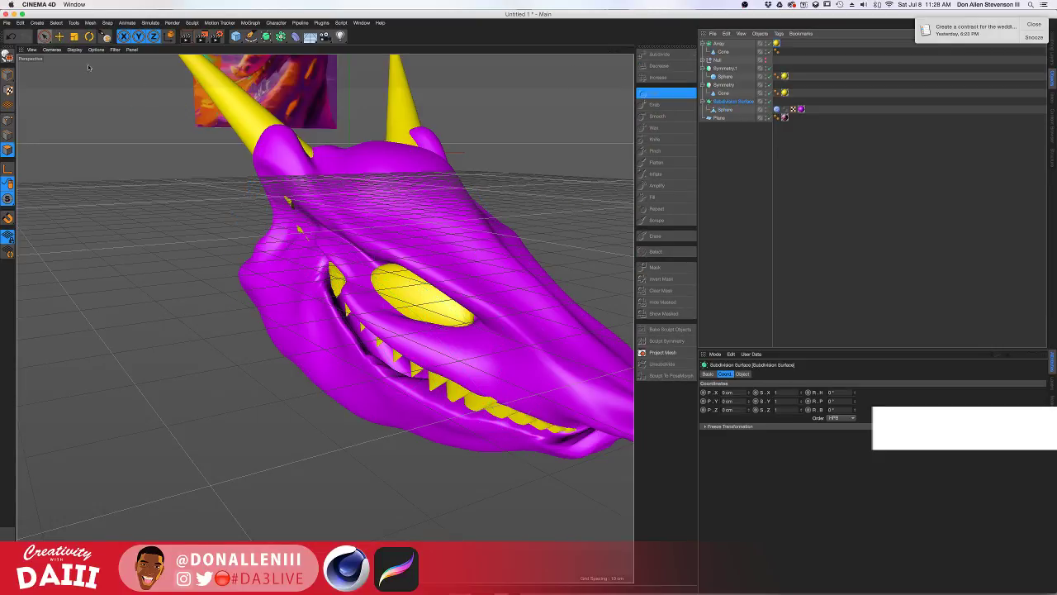
alt+drag(364, 228, 406, 215)
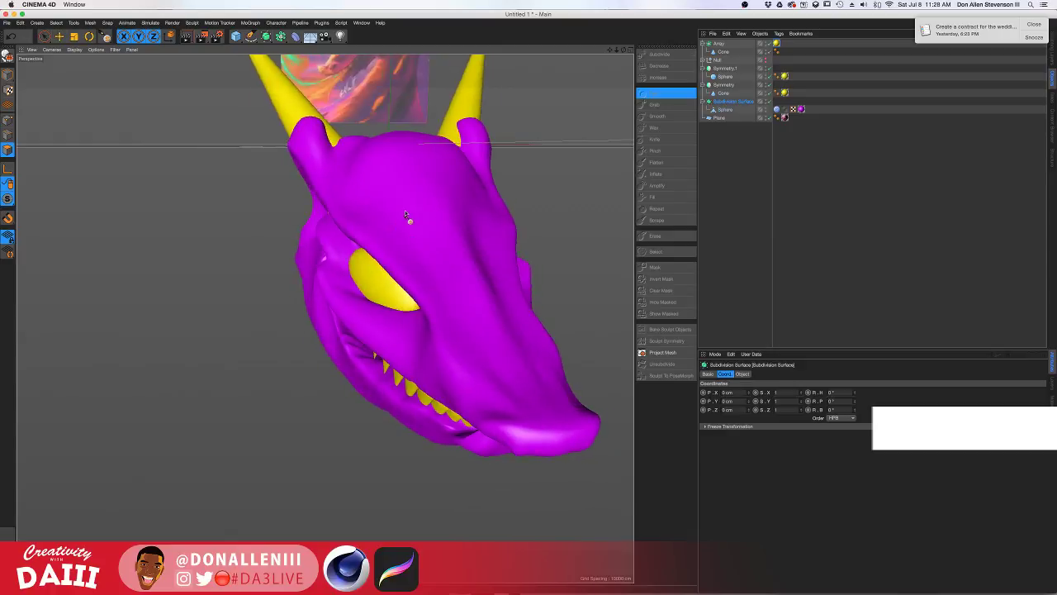
click(1053, 55)
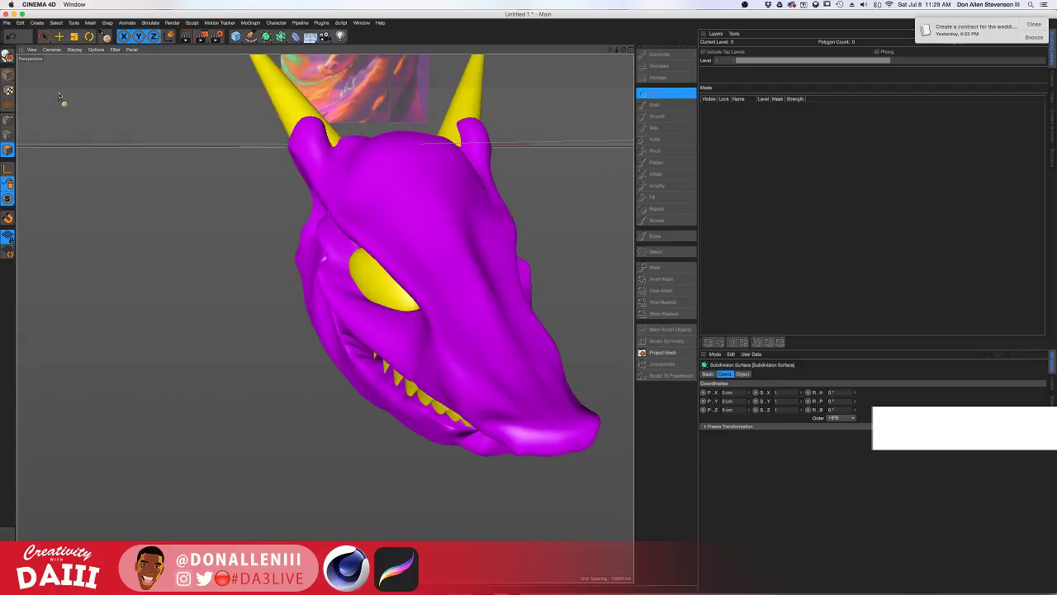
click(45, 35)
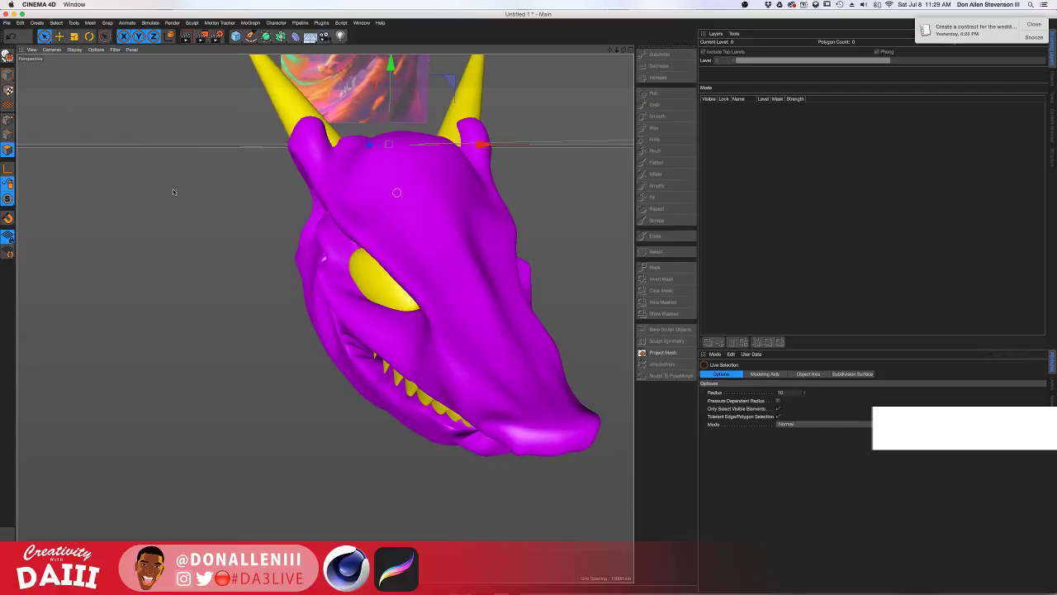
click(7, 75)
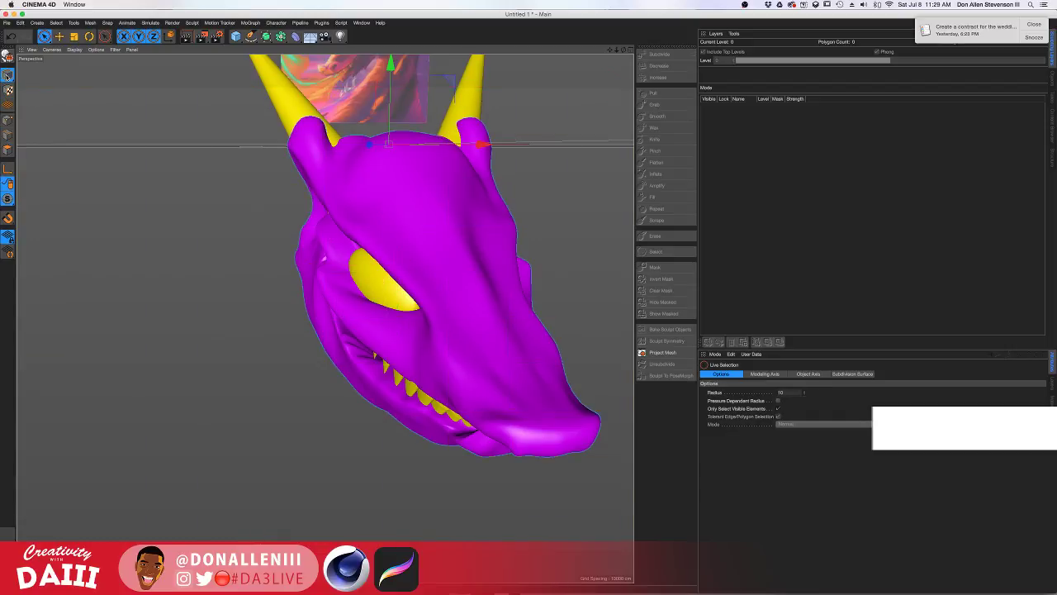
click(6, 57)
click(373, 218)
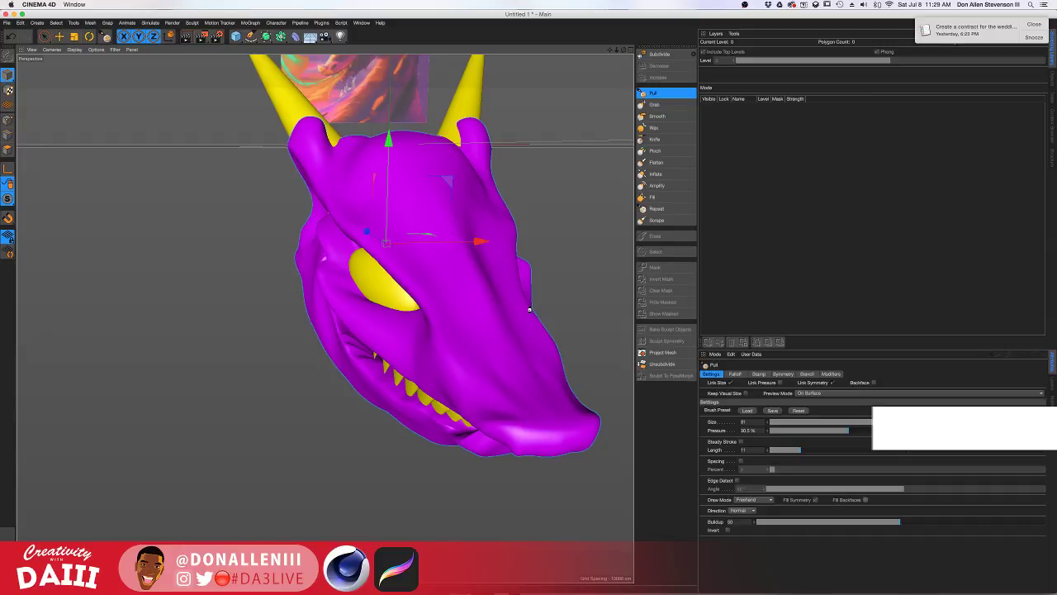
Examine the converted head around the eye, teeth and jaw, and undo the conversion of the Subdivision Surface.
mouse_move(527, 289)
alt+mouse_down()
mouse_move(468, 312)
mouse_move(396, 256)
mouse_move(471, 238)
alt+mouse_up()
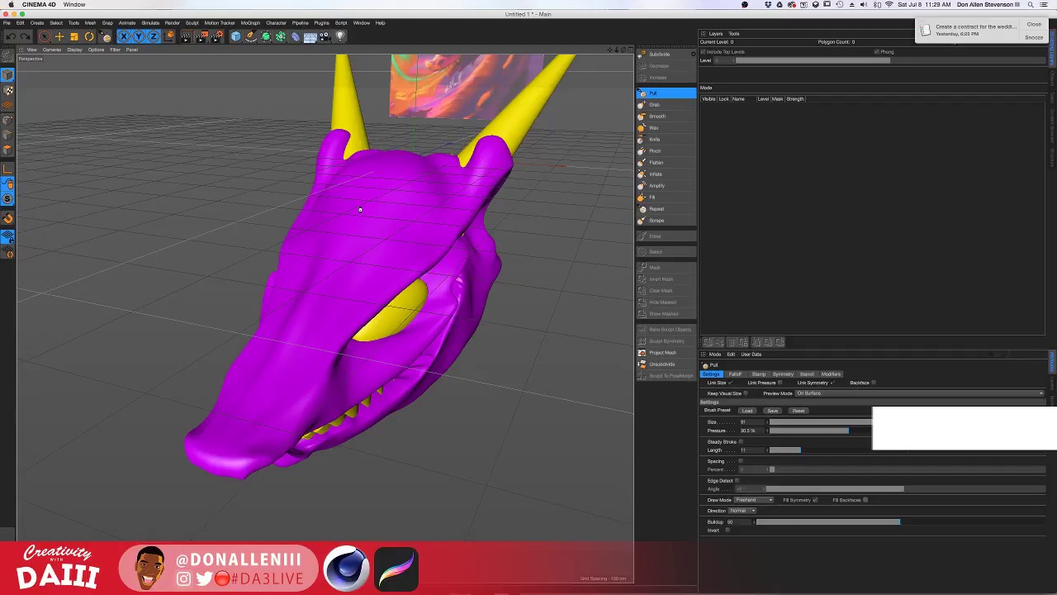
alt+drag(404, 211, 320, 253)
scroll(386, 237, up, 5)
scroll(316, 254, down, 5)
alt+middle_drag(383, 248, 439, 193)
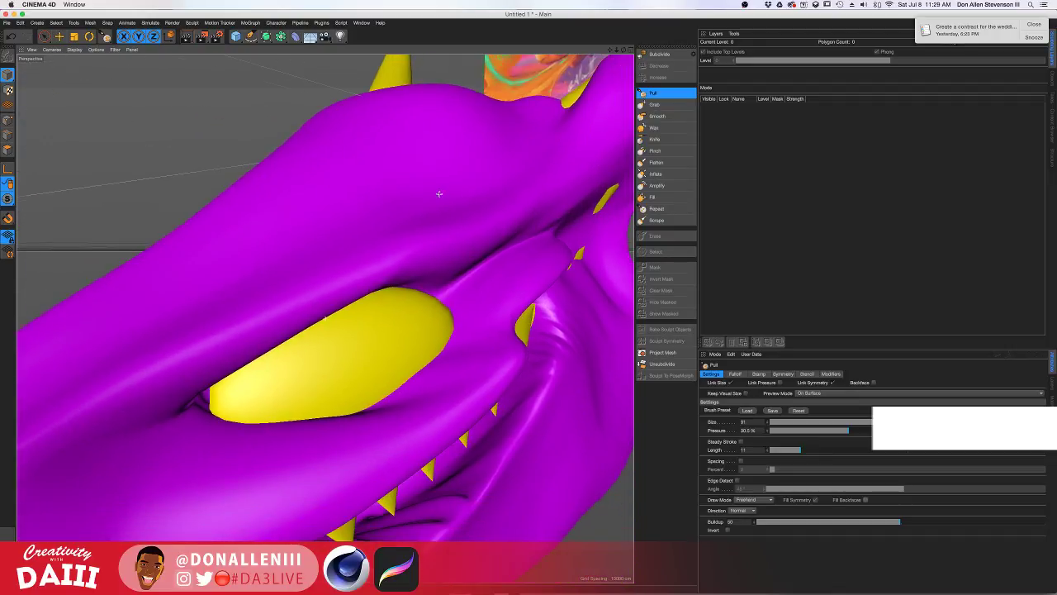
alt+middle_drag(490, 273, 487, 252)
alt+drag(487, 251, 441, 290)
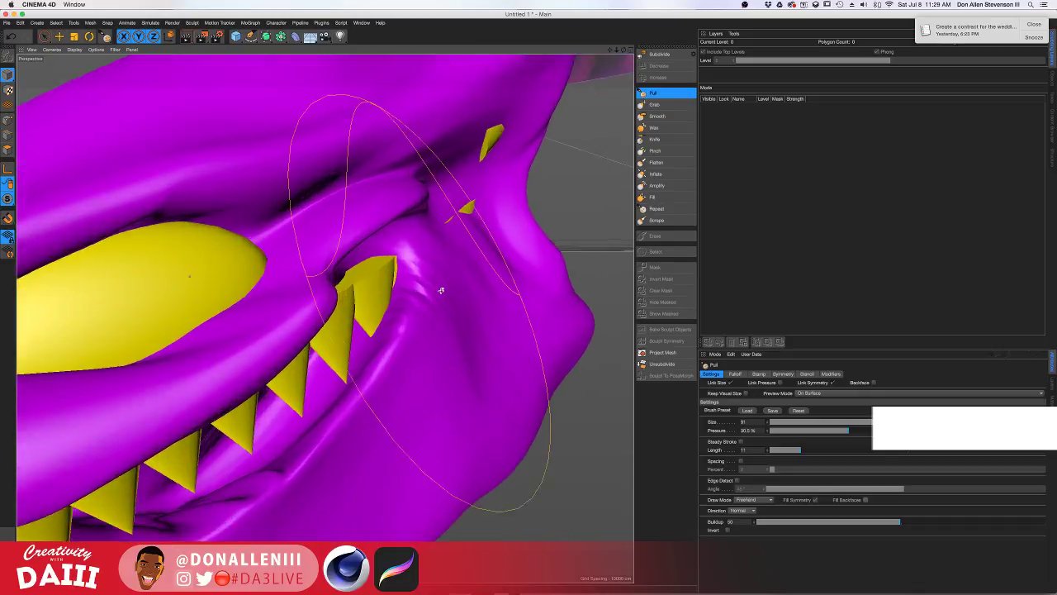
scroll(441, 288, up, 5)
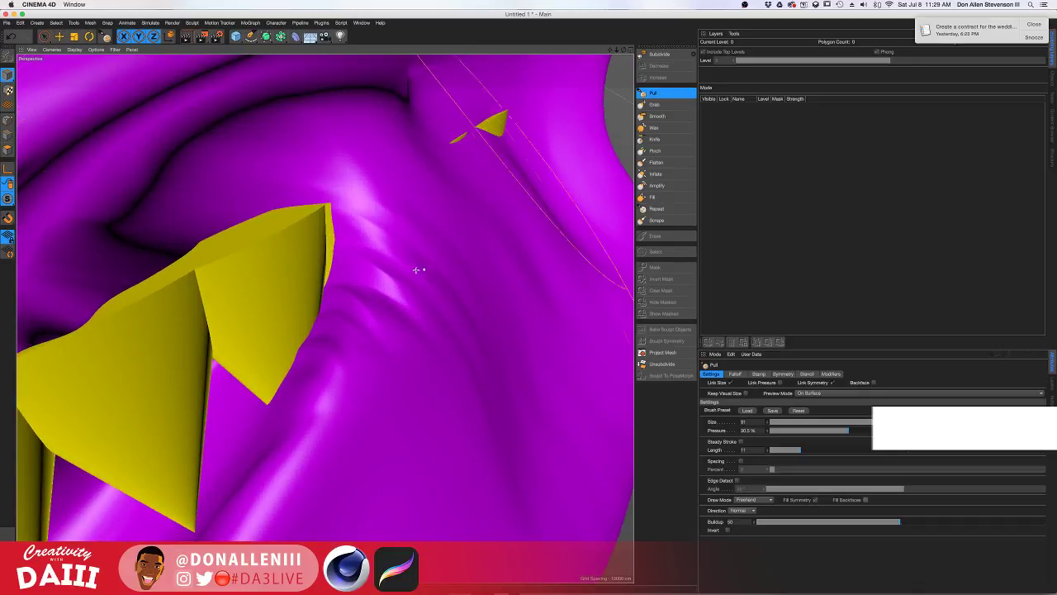
scroll(408, 270, down, 7)
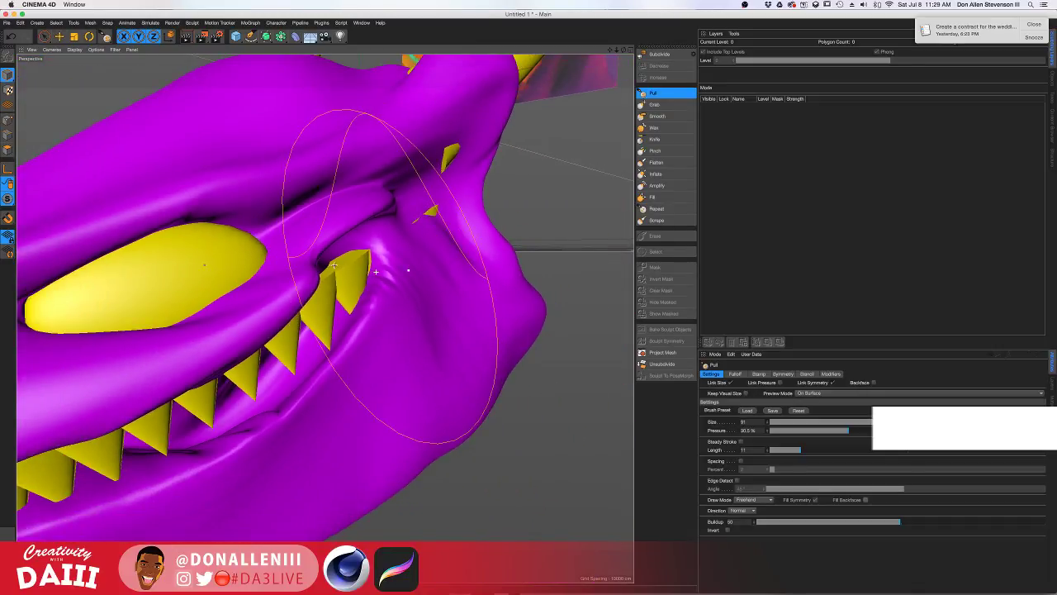
scroll(335, 265, down, 3)
alt+middle_drag(383, 237, 404, 240)
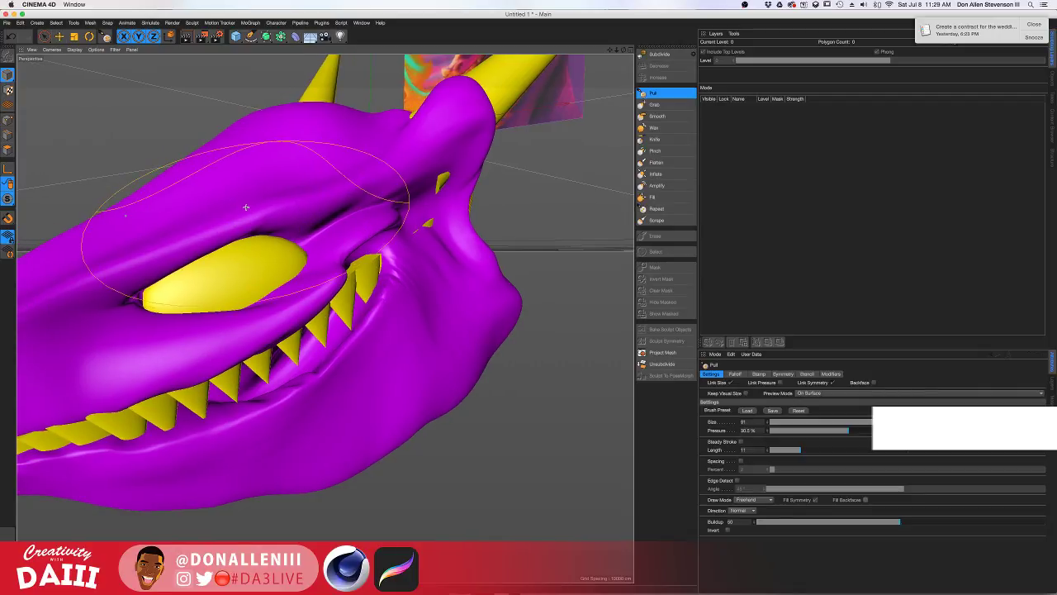
mouse_move(247, 208)
alt+right_down()
mouse_move(363, 215)
mouse_move(296, 251)
mouse_move(306, 248)
alt+right_up()
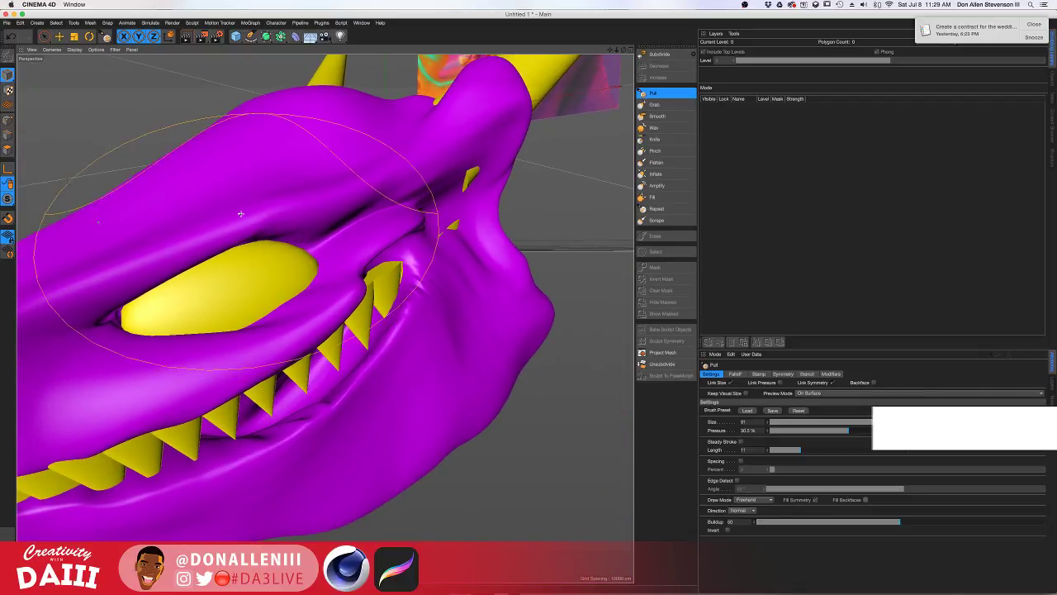
mouse_move(237, 214)
alt+mouse_down()
mouse_move(309, 239)
mouse_move(329, 216)
alt+mouse_up()
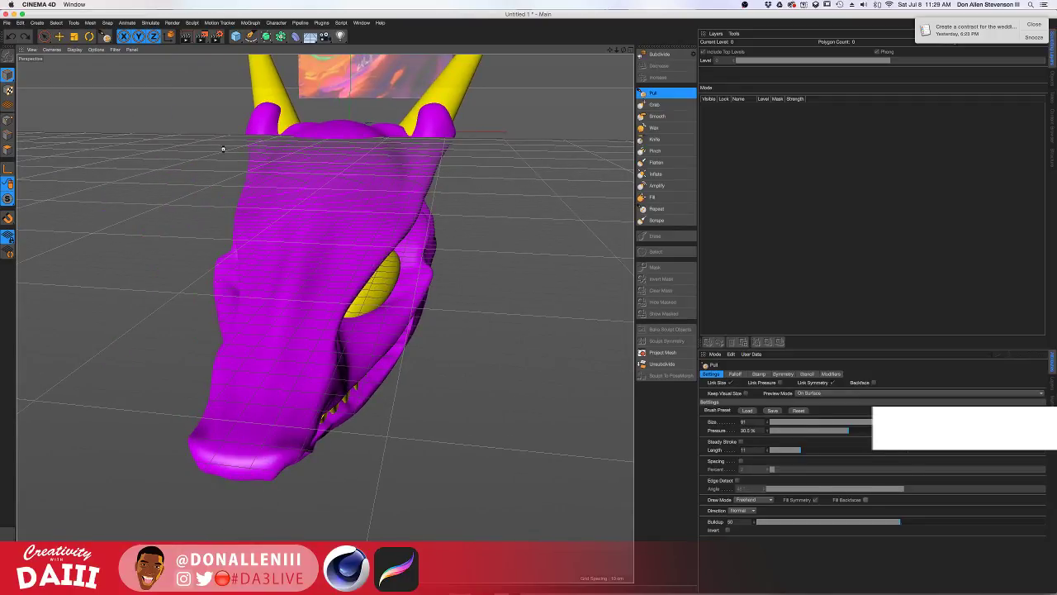
key(super+z)
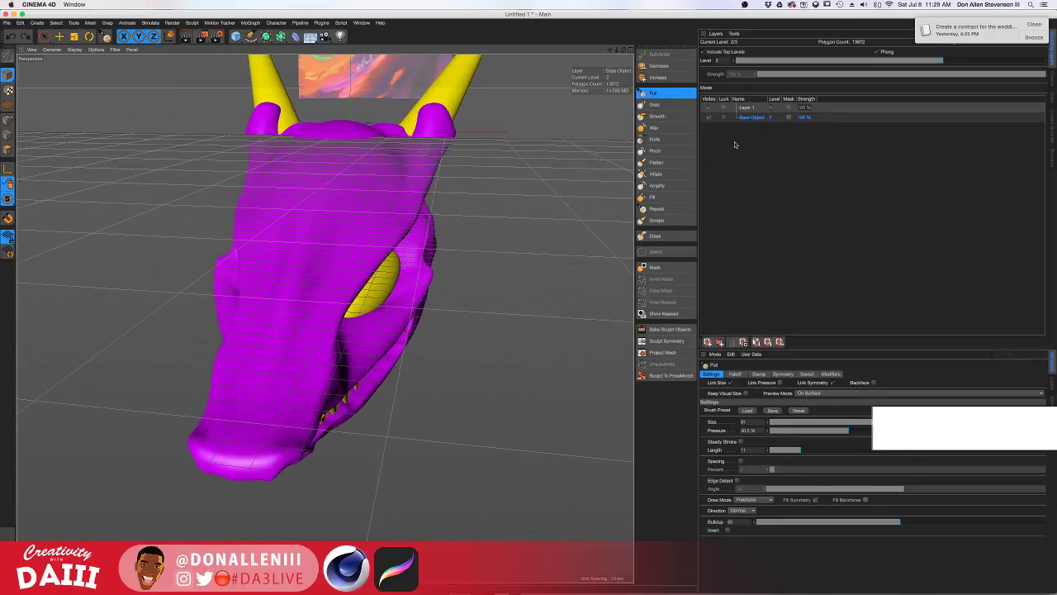
Turn off the head's Subdivision Surface and move the Sphere mesh out of it in the object hierarchy.
click(1053, 81)
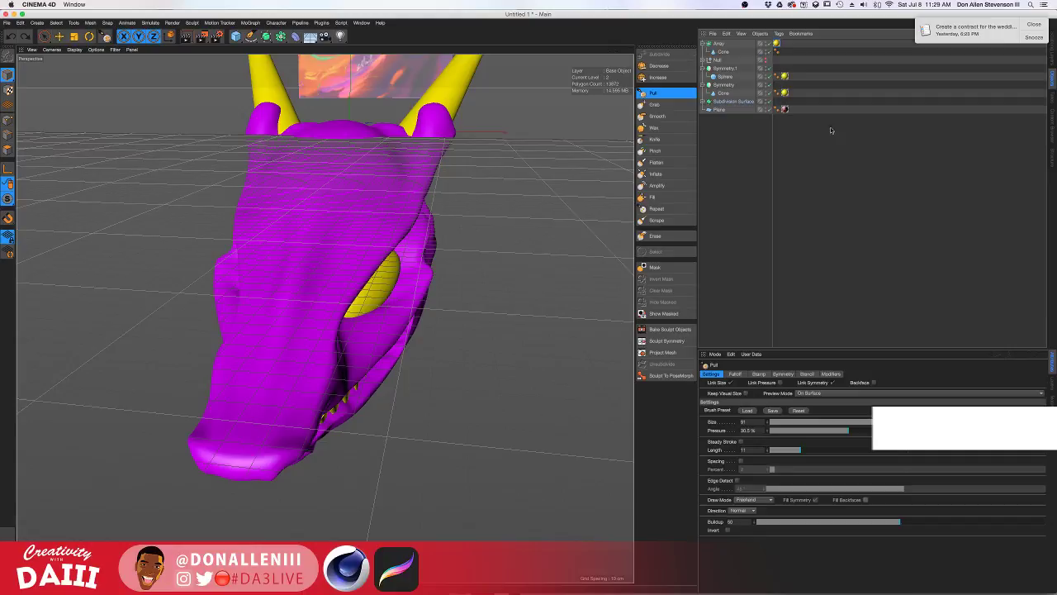
click(735, 102)
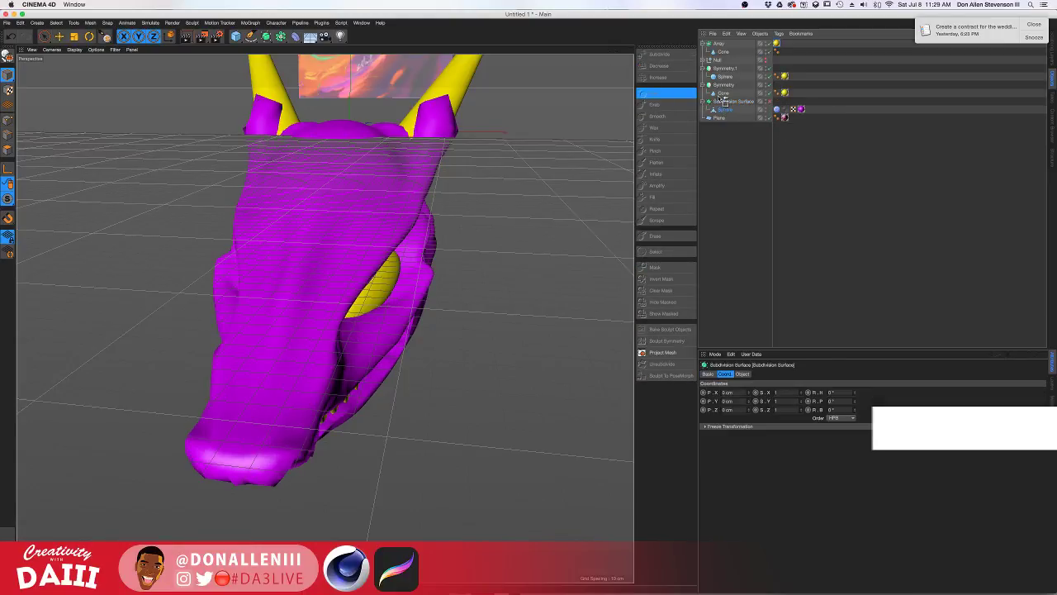
drag(723, 98, 729, 101)
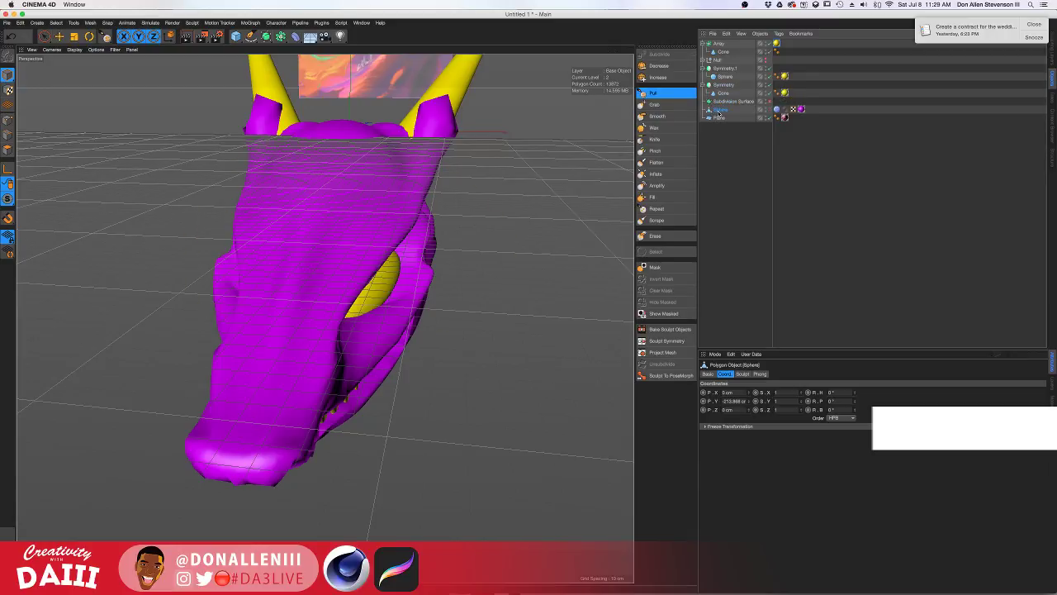
alt+drag(342, 248, 276, 243)
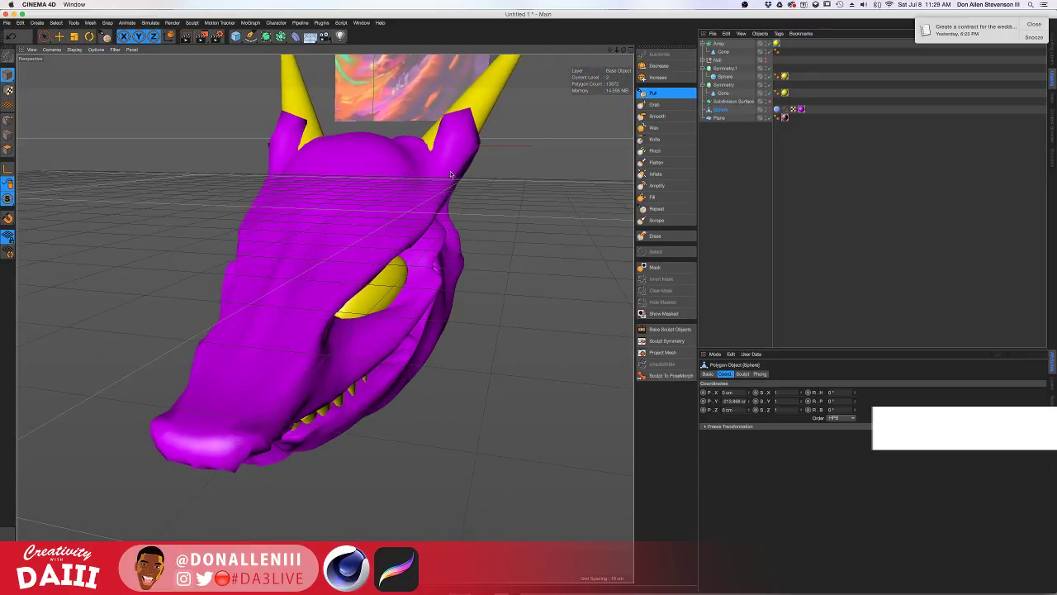
key(super+z)
key(super+z)
key(super+z)
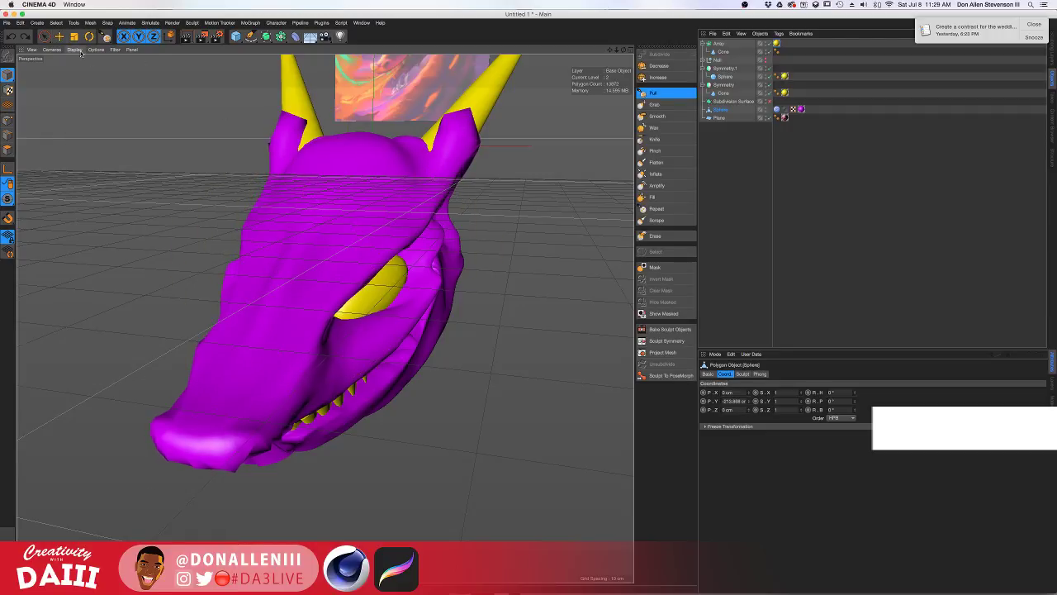
Display the model shaded with wireframe lines and bring the sculpting layers back into view.
click(81, 53)
click(109, 71)
mouse_move(384, 268)
alt+mouse_down()
mouse_move(411, 270)
mouse_move(357, 284)
alt+mouse_up()
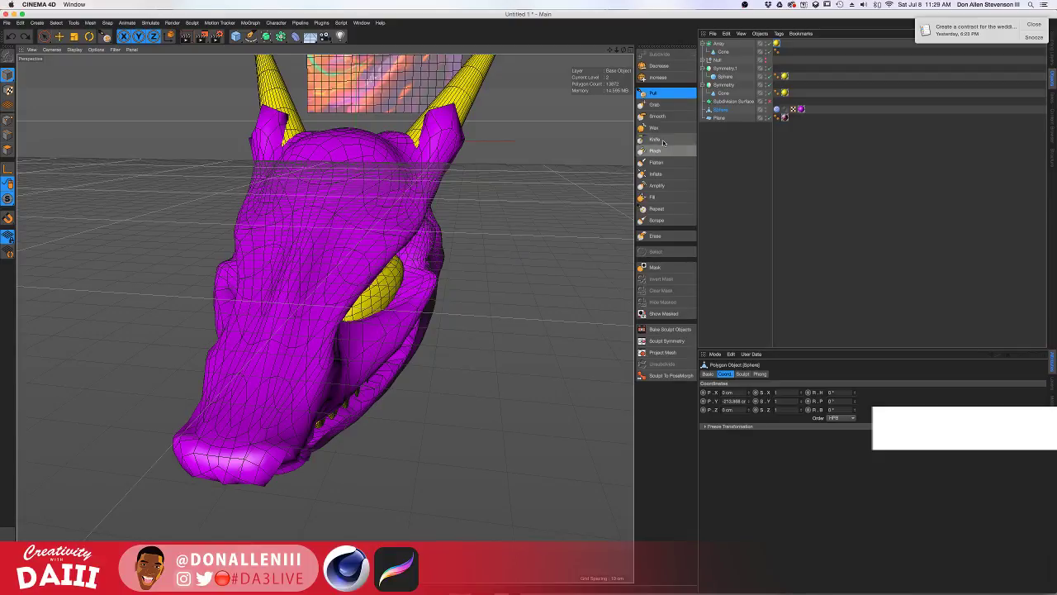
click(1051, 54)
Compare the brow and snout profile in the reference painting with the head's wireframe shape.
mouse_move(438, 199)
alt+mouse_down()
mouse_move(406, 231)
mouse_move(351, 241)
mouse_move(490, 313)
alt+mouse_up()
alt+drag(405, 268, 530, 192)
scroll(423, 198, up, 10)
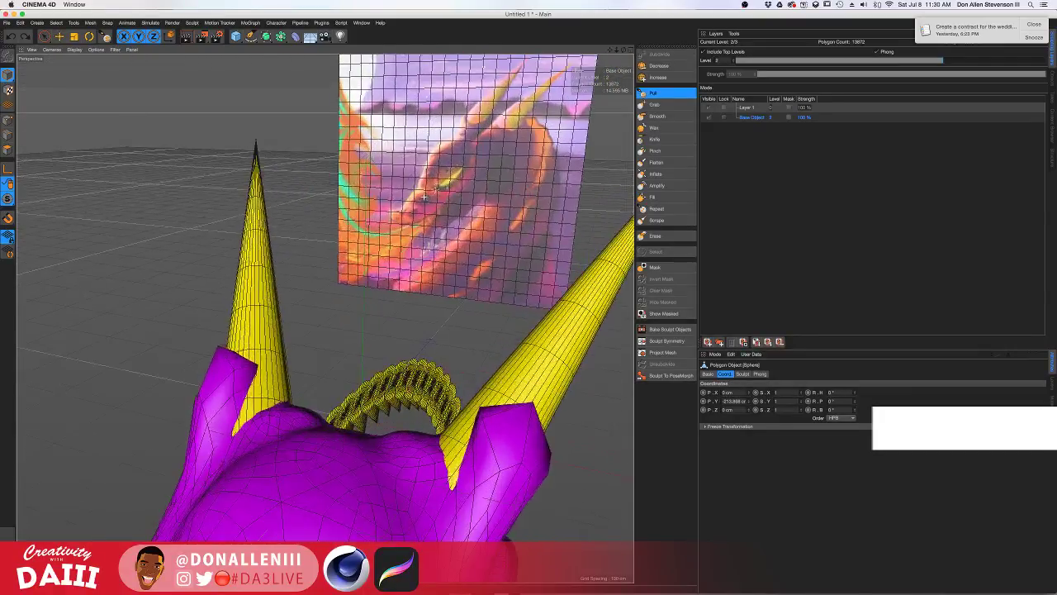
scroll(447, 179, up, 3)
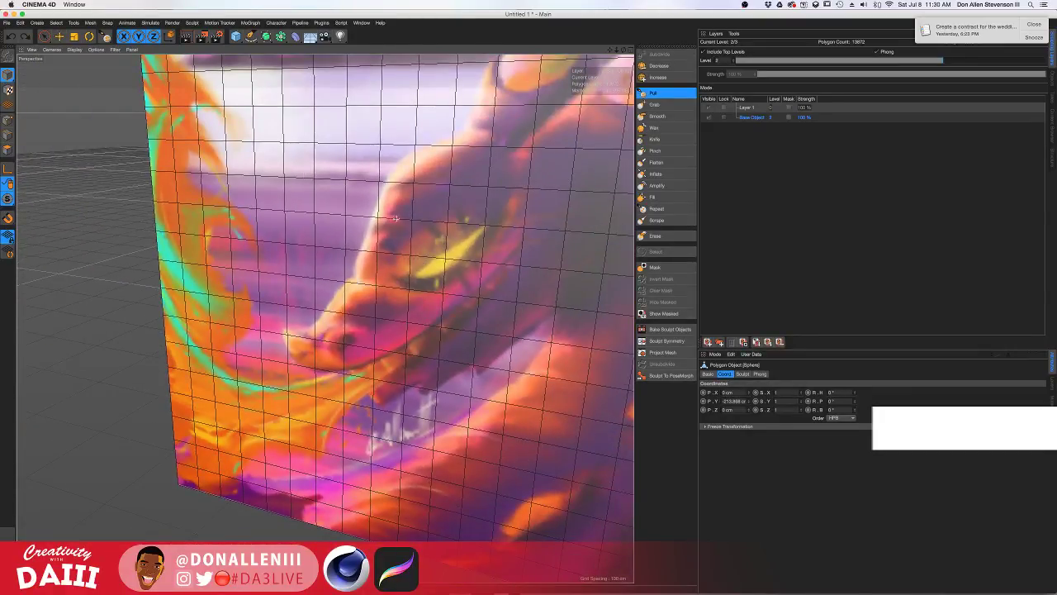
scroll(403, 256, down, 10)
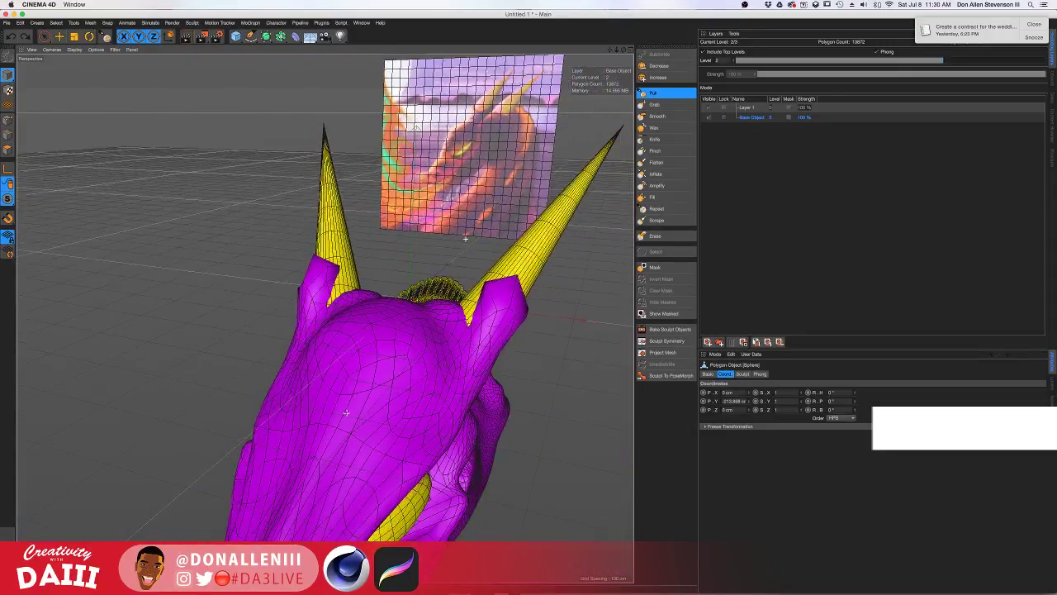
alt+drag(413, 307, 351, 296)
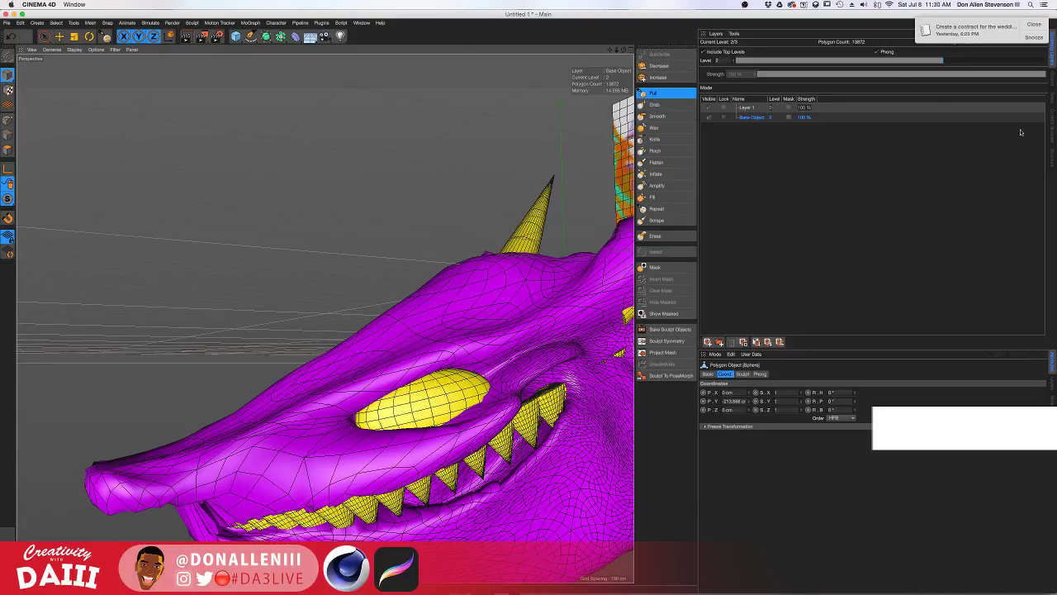
Reshape the forehead and brow above the eyes into a fuller bulge with the Grab sculpting brush.
click(659, 116)
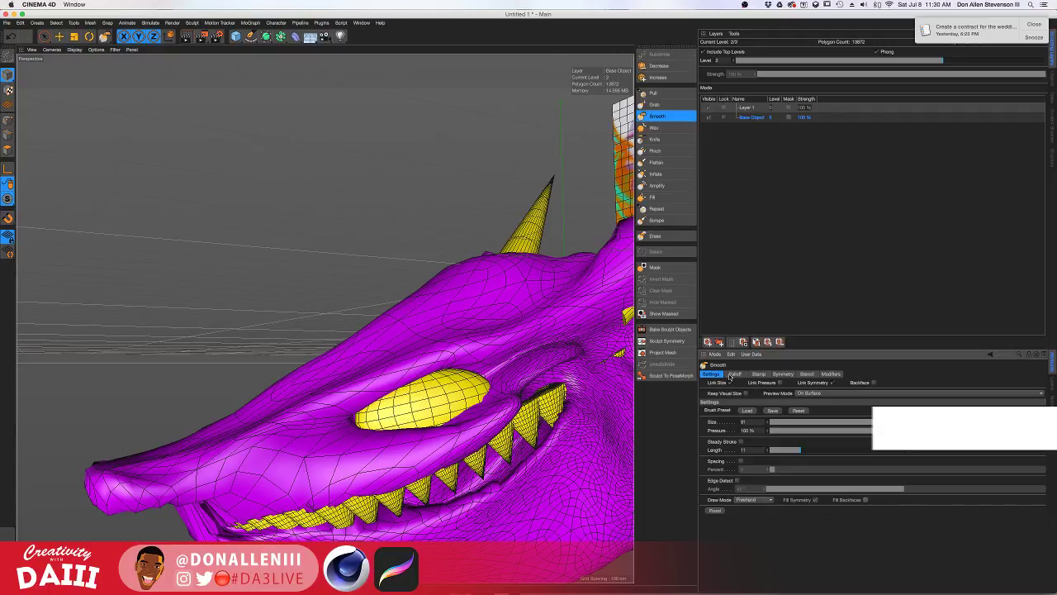
click(655, 104)
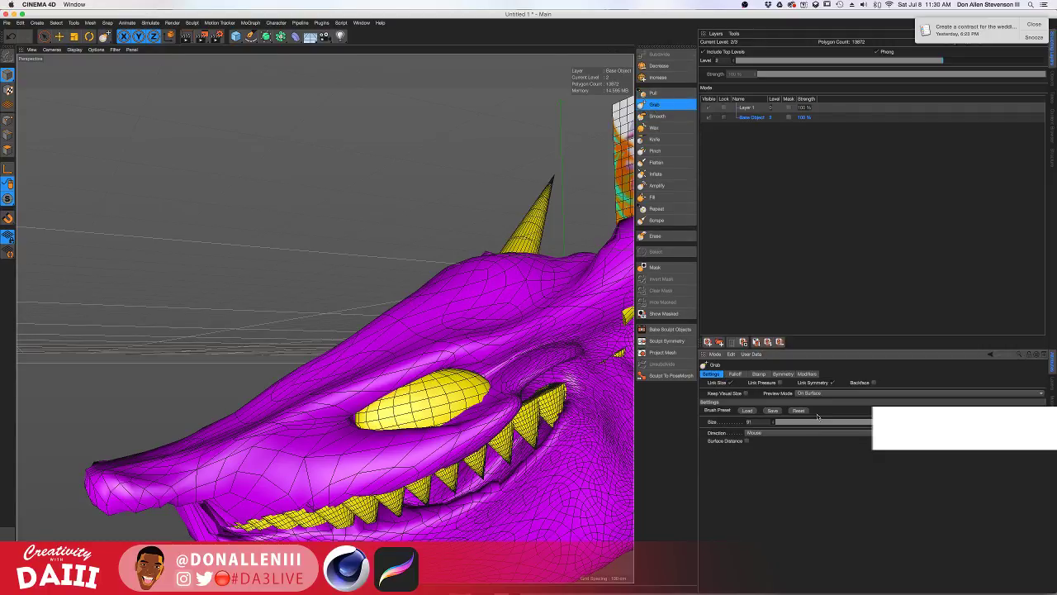
click(654, 92)
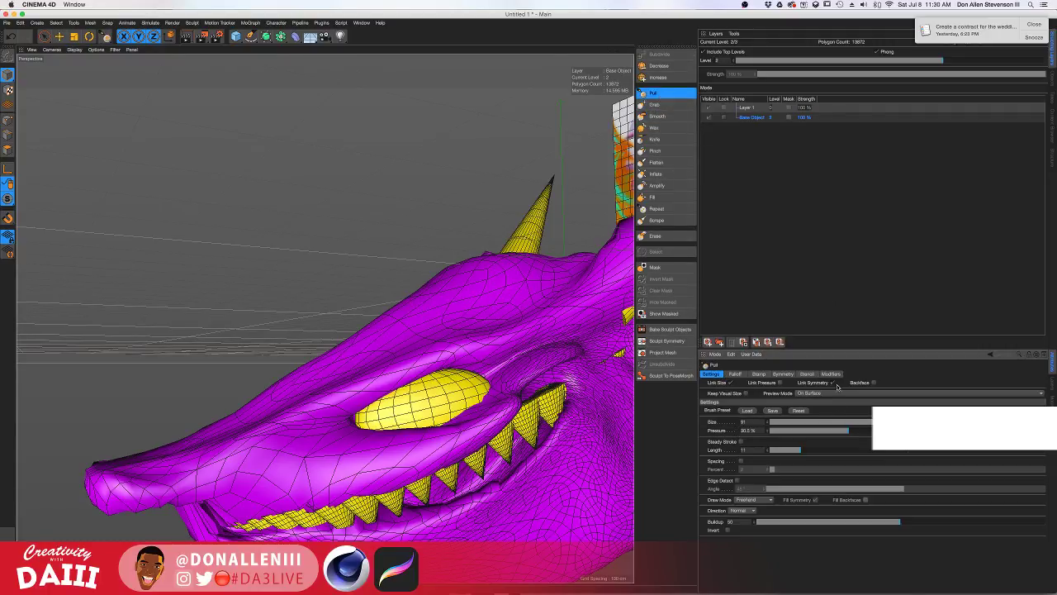
mouse_move(373, 312)
alt+mouse_down()
mouse_move(396, 278)
mouse_move(360, 369)
alt+mouse_up()
mouse_move(362, 372)
alt+mouse_down()
mouse_move(303, 349)
mouse_move(362, 347)
mouse_move(359, 357)
mouse_move(298, 339)
mouse_move(403, 256)
mouse_move(401, 237)
mouse_move(388, 239)
mouse_move(398, 229)
mouse_move(412, 241)
alt+mouse_up()
click(655, 104)
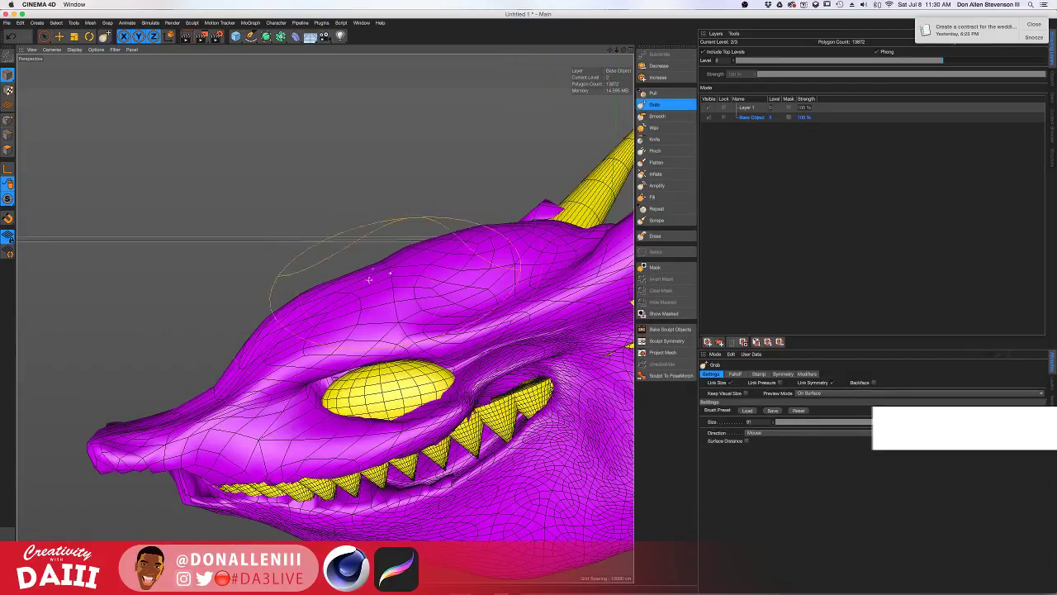
mouse_move(233, 357)
mouse_down()
mouse_move(271, 365)
mouse_move(313, 323)
mouse_move(503, 307)
mouse_move(430, 309)
mouse_move(484, 264)
mouse_move(479, 257)
mouse_up()
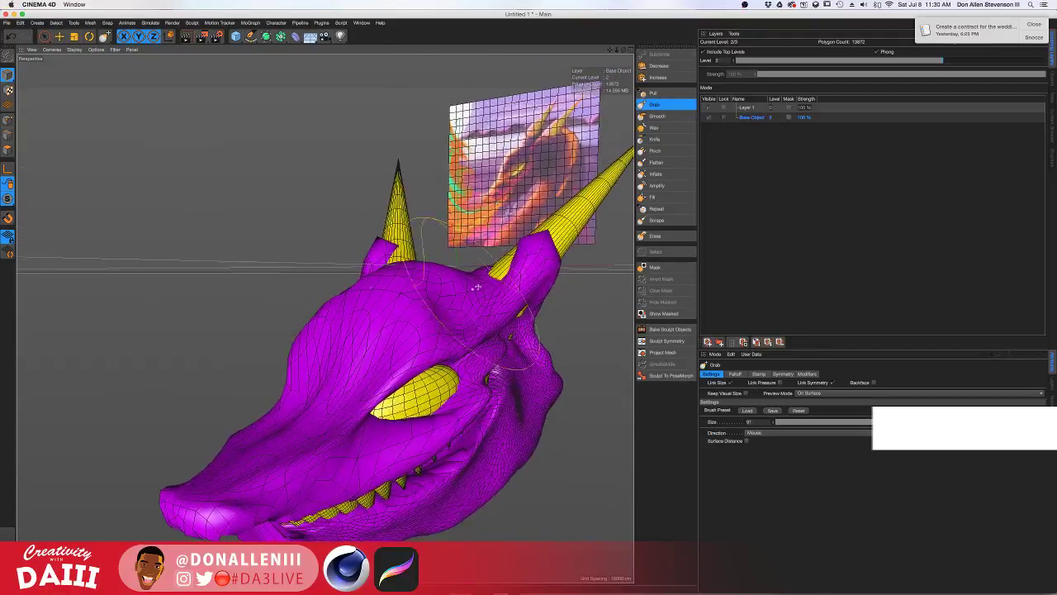
Examine the forehead, horn bases and snout of the dragon head from above, the front and the side.
alt+drag(415, 306, 191, 192)
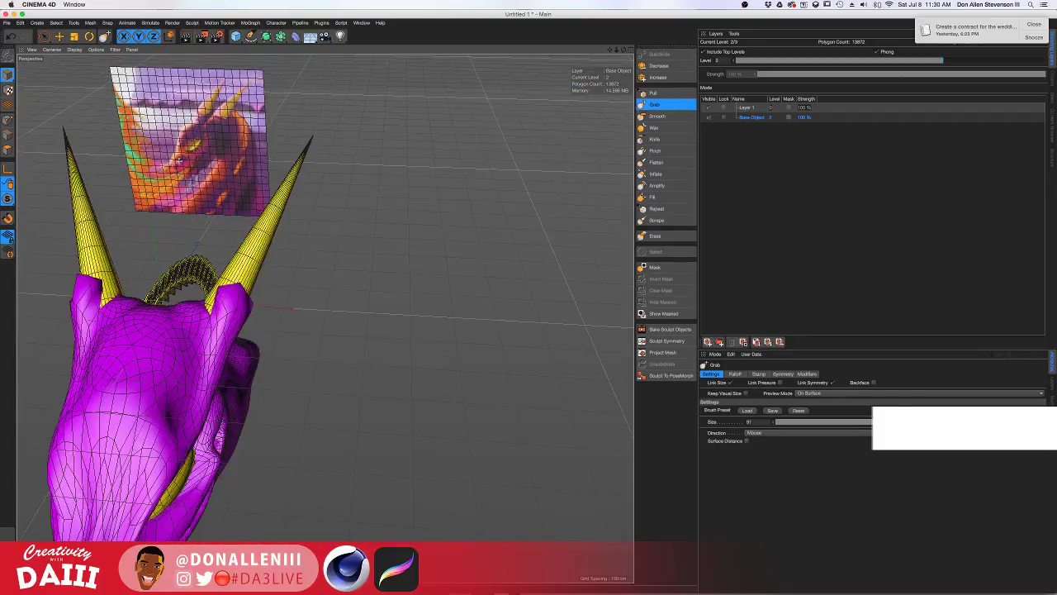
alt+right_drag(180, 160, 247, 208)
alt+middle_drag(252, 217, 323, 319)
alt+right_drag(192, 216, 226, 243)
alt+drag(225, 242, 206, 206)
alt+right_drag(219, 248, 124, 206)
alt+middle_drag(141, 330, 240, 223)
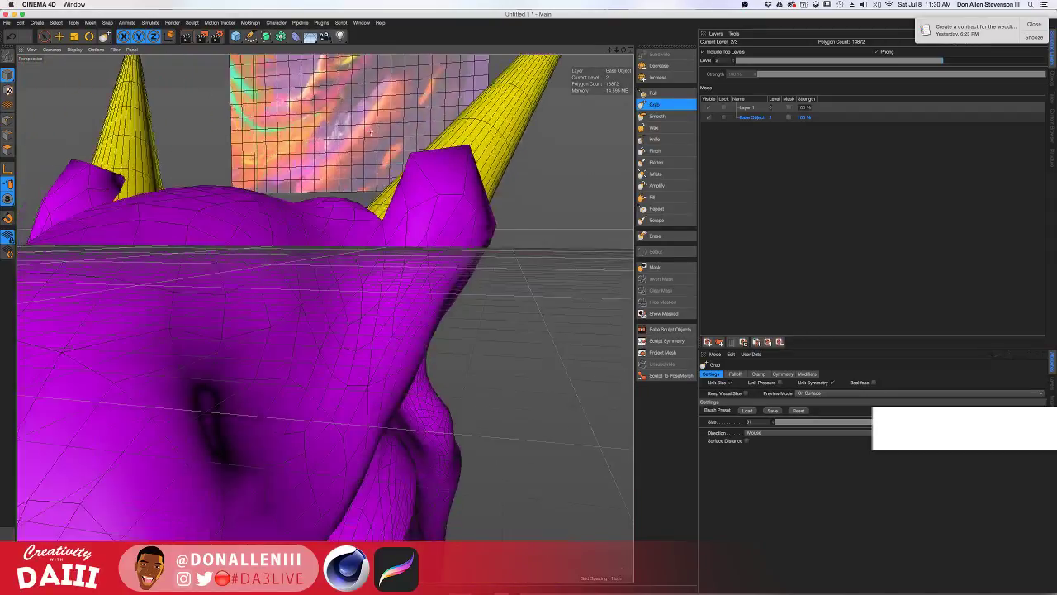
alt+right_drag(240, 330, 173, 297)
alt+middle_drag(206, 364, 311, 328)
mouse_move(312, 328)
alt+mouse_down()
mouse_move(364, 322)
mouse_move(310, 339)
mouse_move(198, 342)
mouse_move(246, 354)
mouse_move(324, 336)
mouse_move(296, 359)
alt+mouse_up()
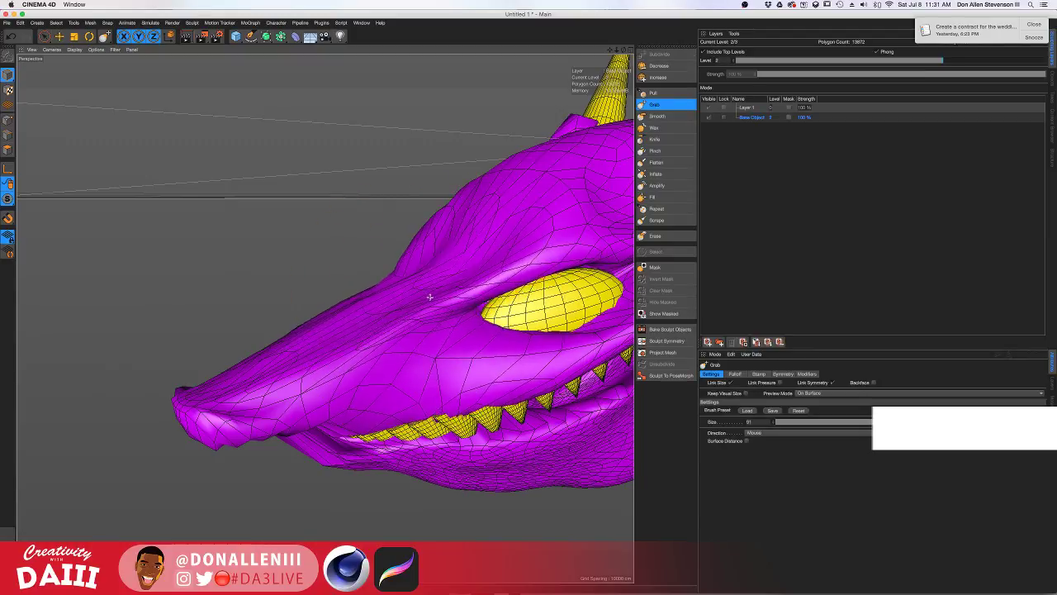
Lift the bridge of the snout with the Grab brush to flatten its slope.
alt+drag(429, 296, 405, 305)
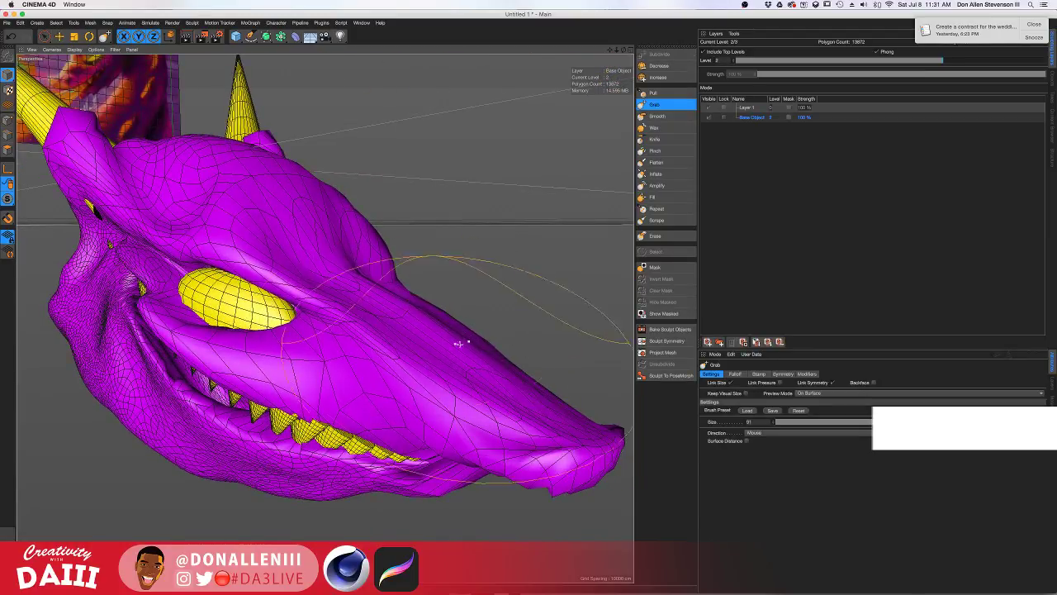
mouse_move(459, 343)
mouse_down()
mouse_move(437, 332)
mouse_move(484, 366)
mouse_move(463, 370)
mouse_move(417, 351)
mouse_move(460, 342)
mouse_move(252, 353)
mouse_move(347, 347)
mouse_move(385, 303)
mouse_move(469, 304)
mouse_move(434, 260)
mouse_move(331, 234)
mouse_move(521, 216)
mouse_up()
Pull the front of the lower jaw forward and downward with the Grab brush.
click(654, 174)
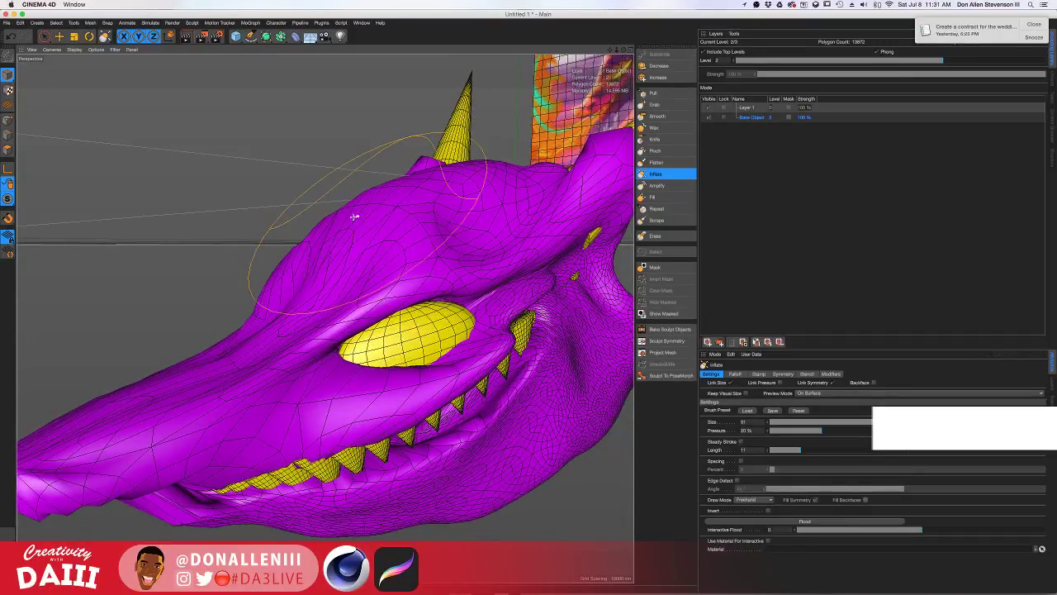
alt+drag(355, 216, 304, 378)
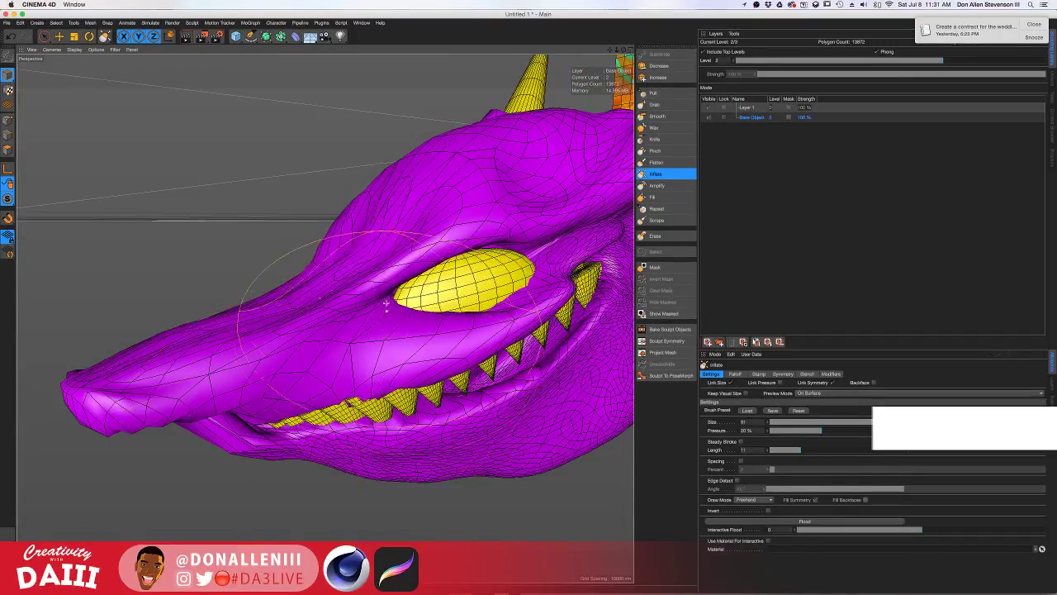
alt+drag(345, 309, 323, 380)
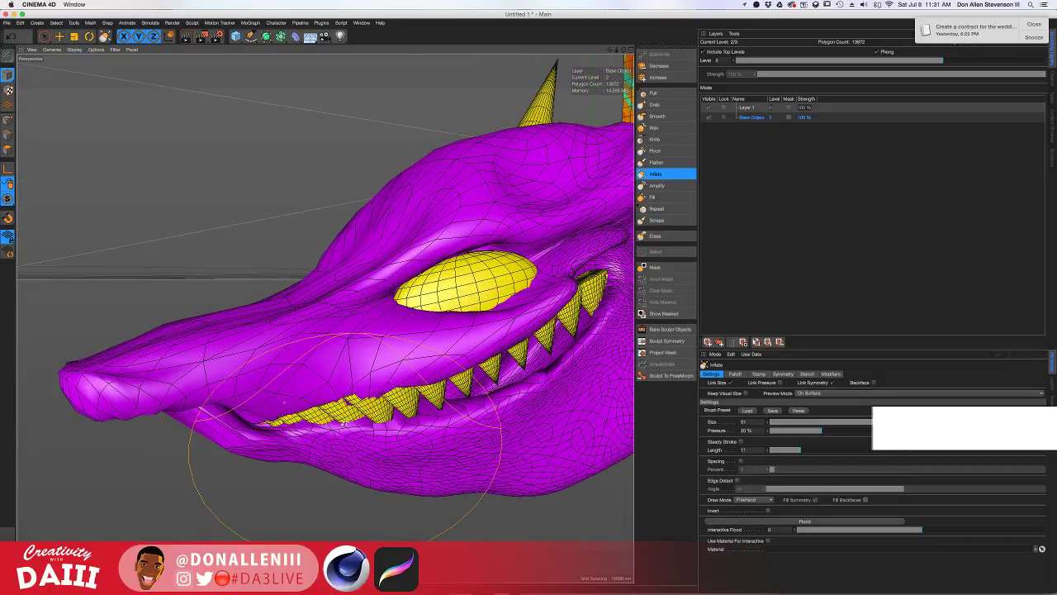
key(g)
mouse_move(354, 465)
mouse_down()
mouse_move(356, 487)
mouse_move(321, 482)
mouse_up()
alt+drag(295, 330, 448, 306)
Narrow the modelling window to uncover the live chat beside it.
drag(1055, 285, 768, 285)
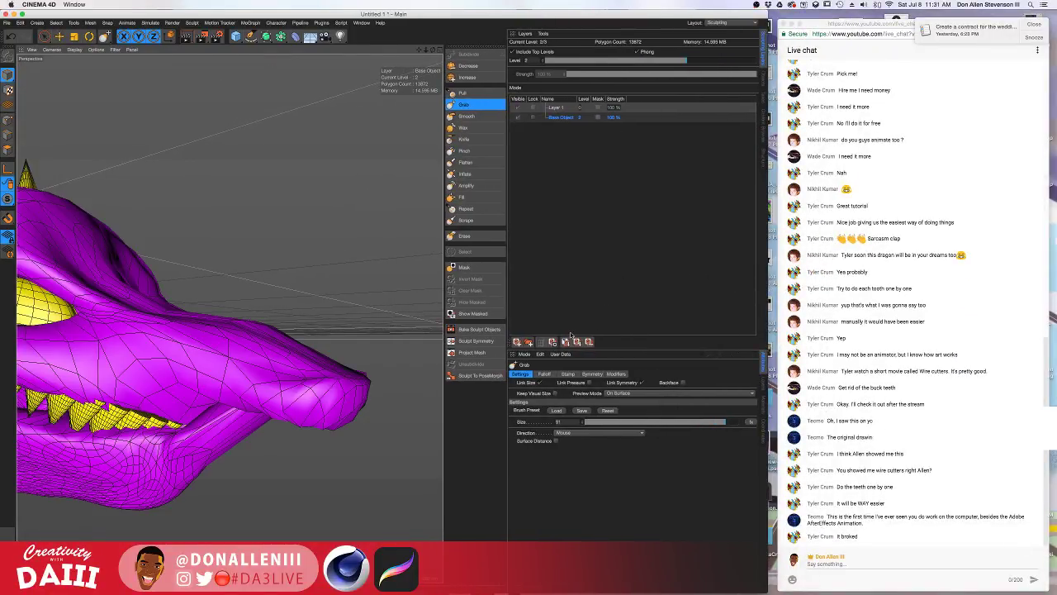
mouse_move(421, 322)
alt+mouse_down()
mouse_move(342, 249)
mouse_move(396, 241)
mouse_move(308, 249)
alt+mouse_up()
alt+drag(310, 198, 252, 292)
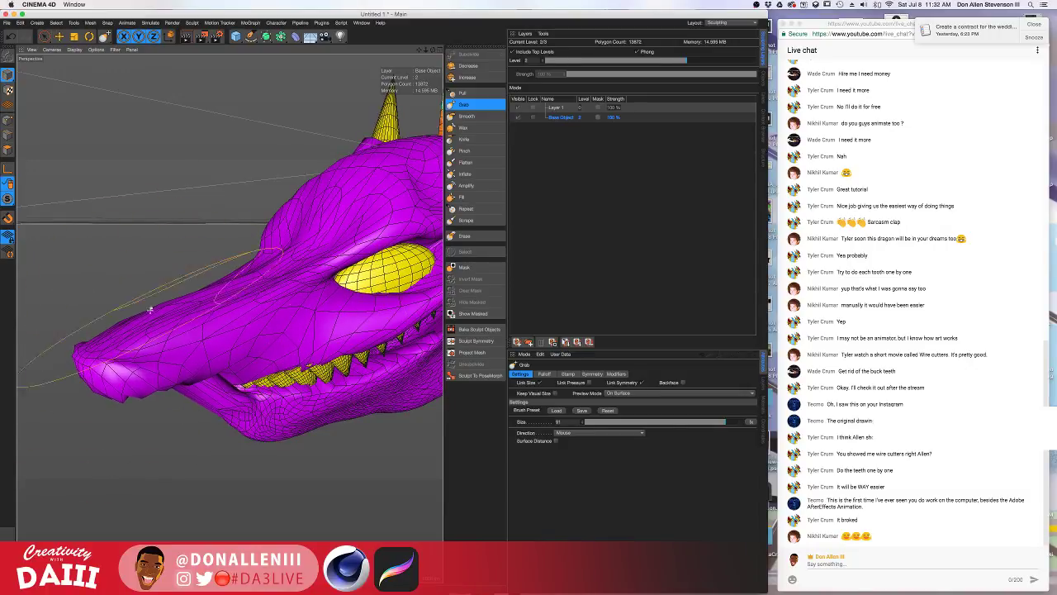
Examine the snout, brow and cheek shapes from both sides and the front of the head.
alt+drag(150, 310, 230, 318)
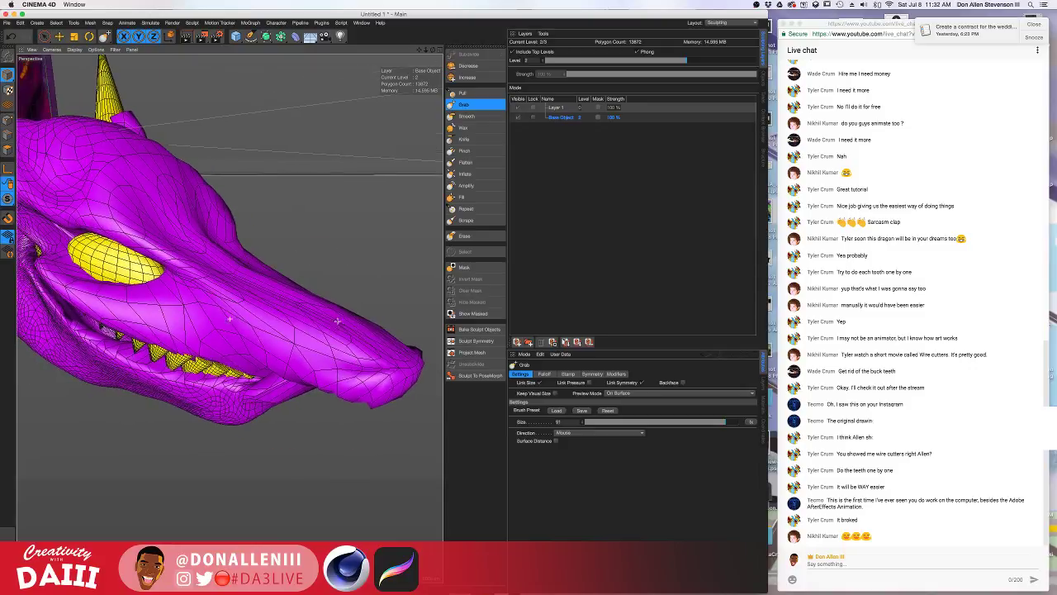
mouse_move(338, 321)
alt+mouse_down()
mouse_move(319, 313)
mouse_move(347, 295)
mouse_move(339, 285)
mouse_move(289, 304)
mouse_move(256, 301)
mouse_move(247, 288)
mouse_move(382, 296)
alt+mouse_up()
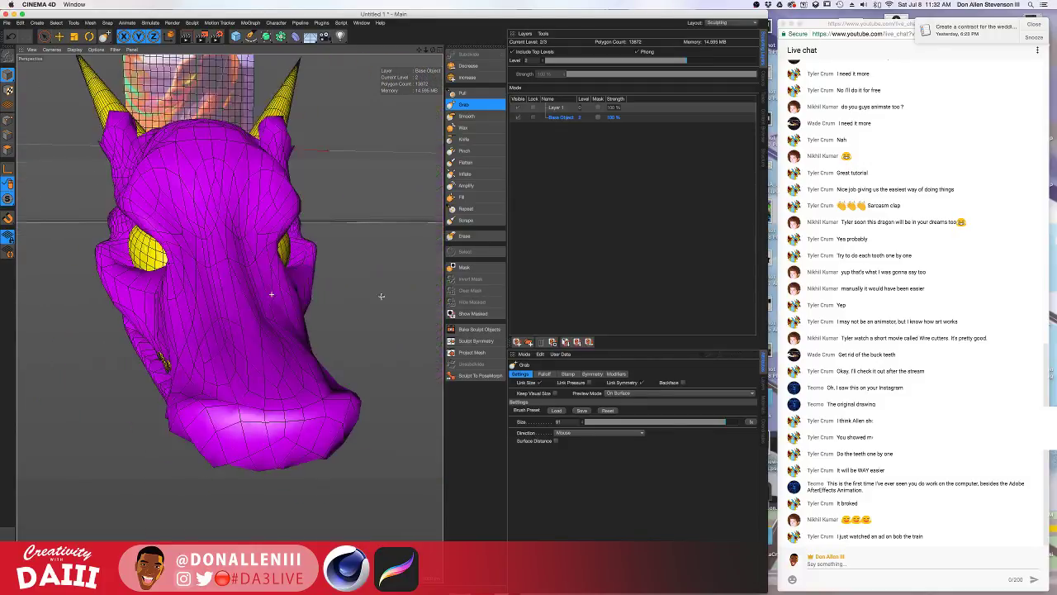
alt+drag(237, 283, 353, 266)
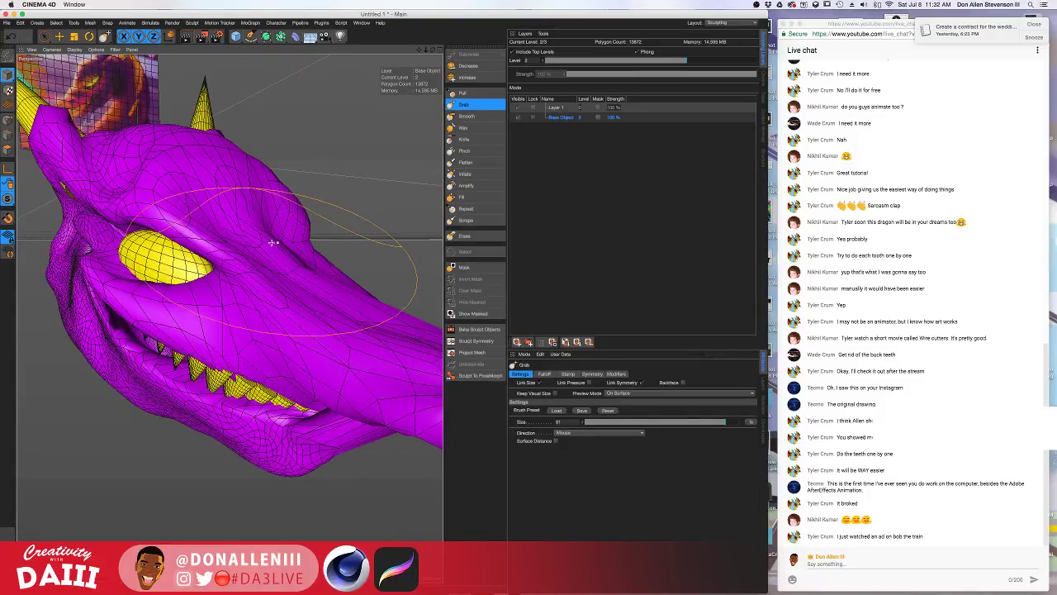
alt+drag(270, 224, 334, 250)
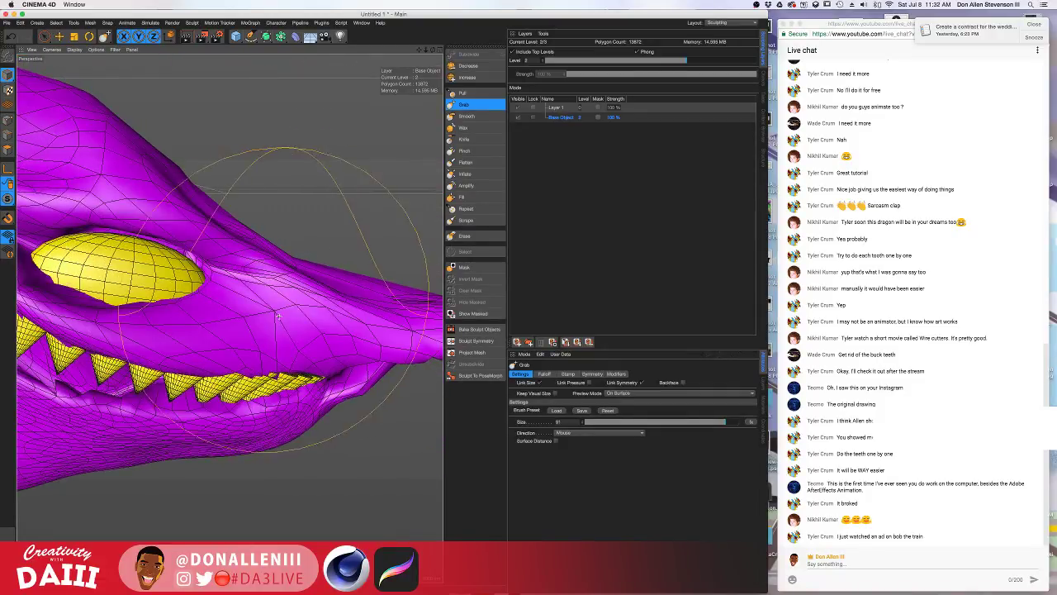
alt+drag(296, 300, 319, 296)
alt+drag(284, 282, 304, 223)
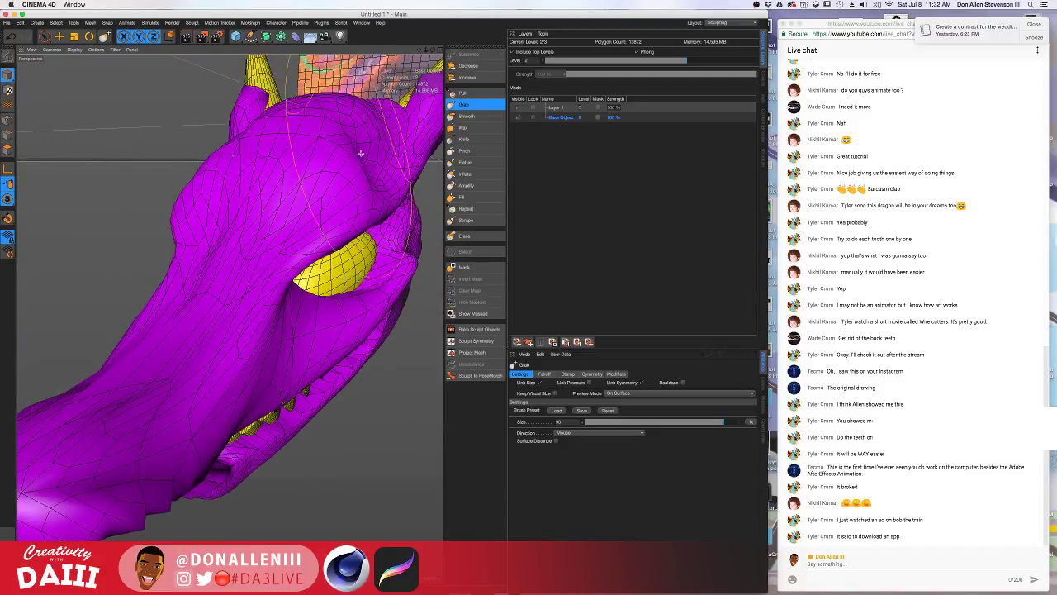
Reduce the Grab brush size to 73, and preview the head at subdivision level 1 before returning to level 2.
middle_drag(368, 152, 364, 152)
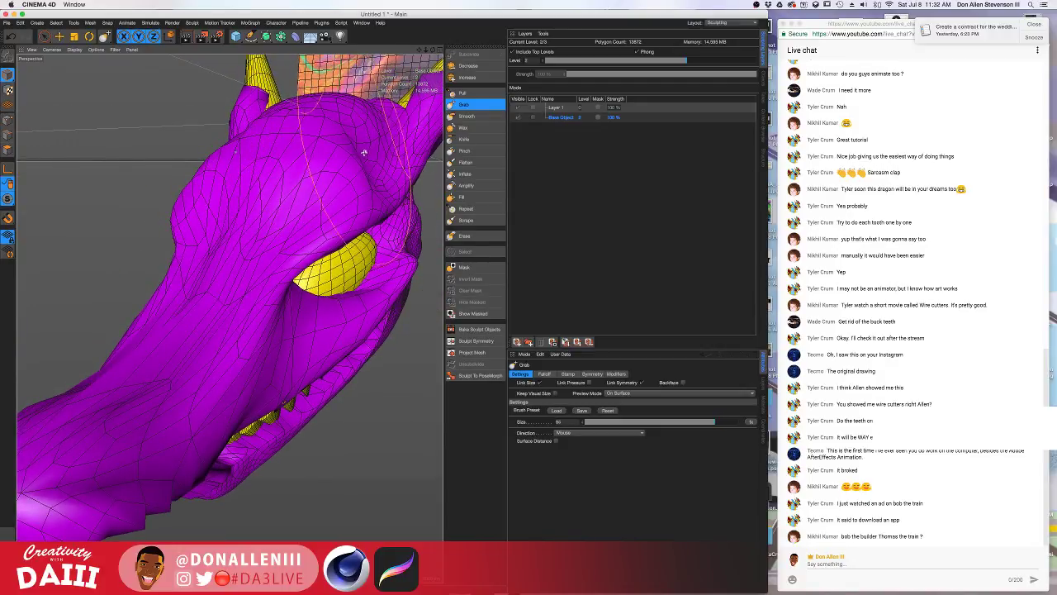
click(644, 61)
mouse_move(260, 254)
alt+mouse_down()
mouse_move(324, 248)
mouse_move(177, 266)
mouse_move(307, 248)
alt+mouse_up()
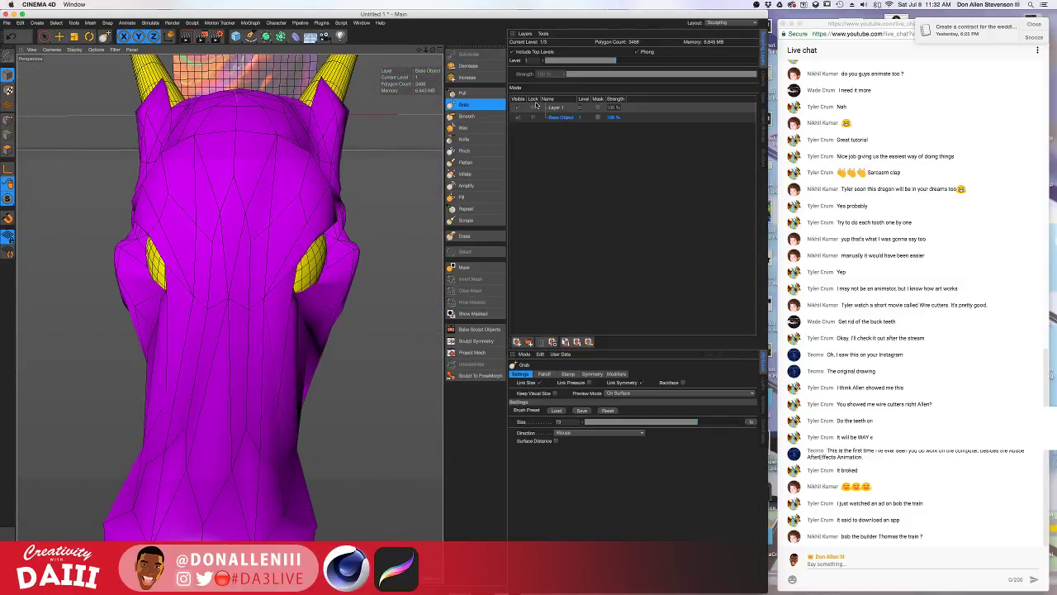
click(687, 62)
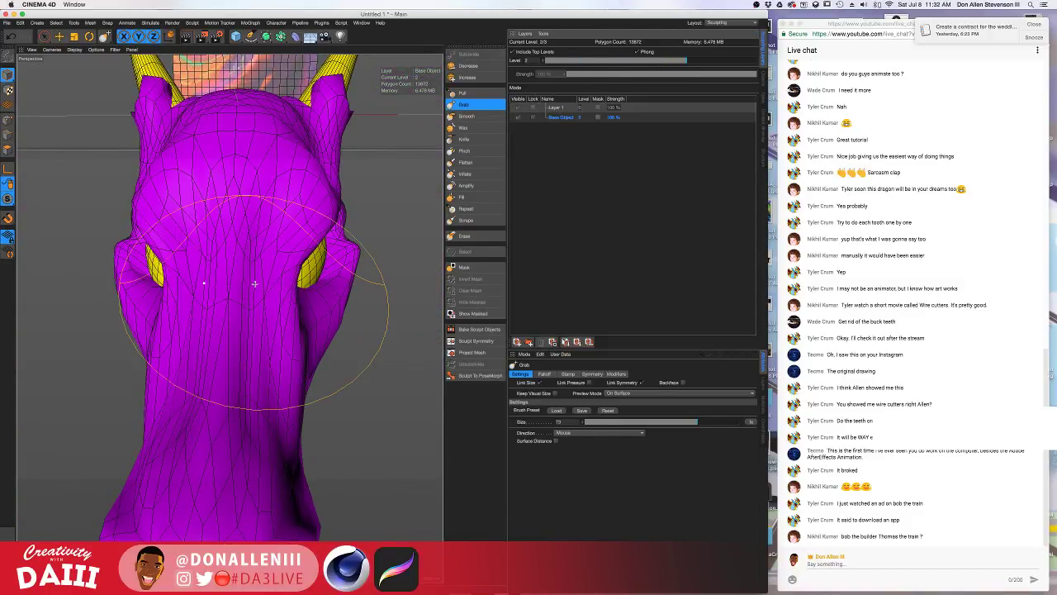
Create an editable copy of the sculpted Sphere with Current State to Object.
alt+drag(254, 283, 359, 332)
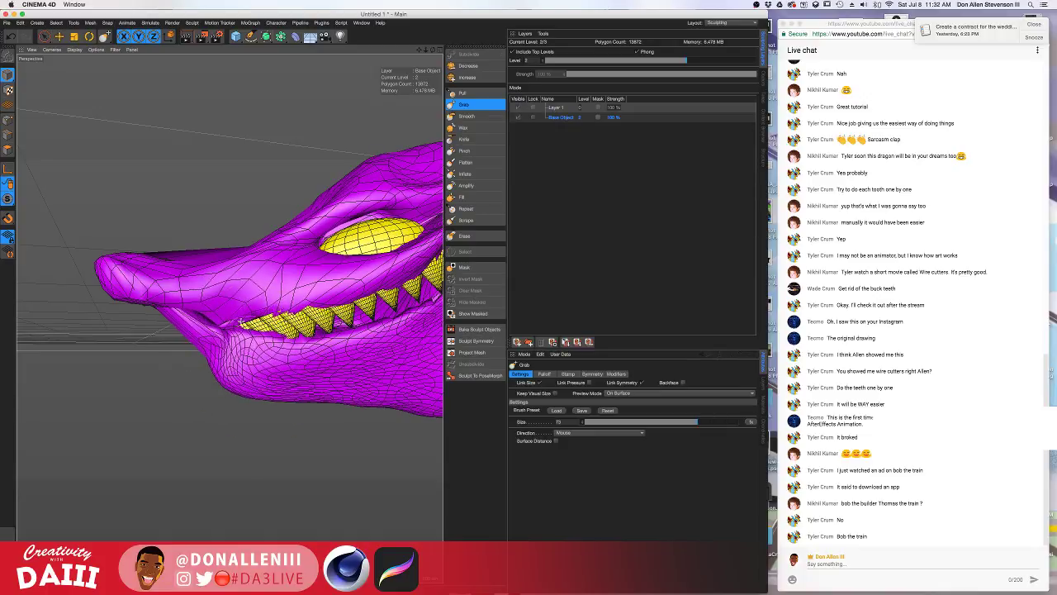
alt+drag(215, 343, 248, 318)
scroll(252, 326, up, 5)
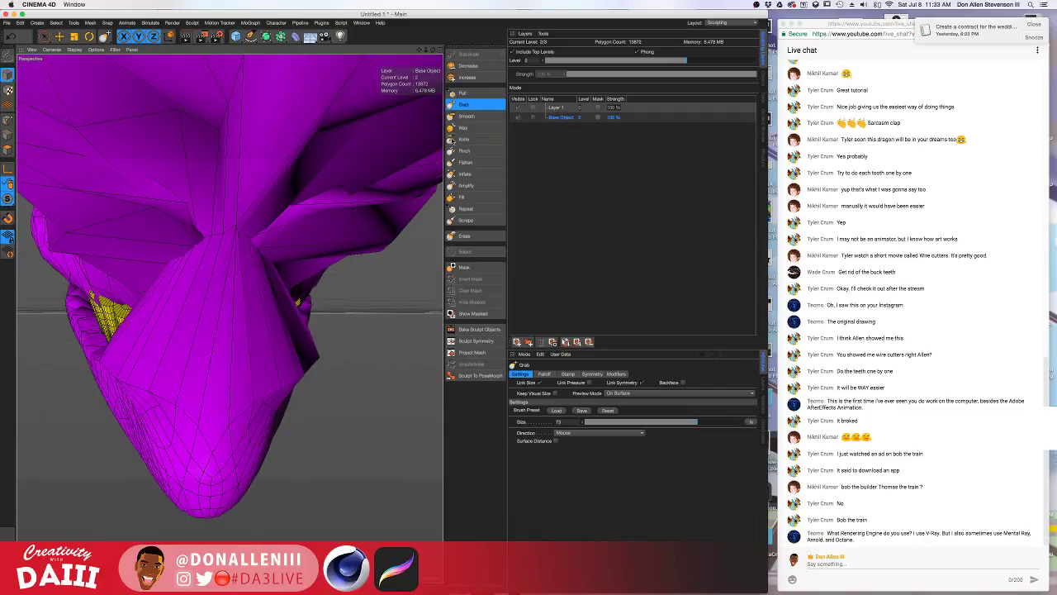
click(763, 80)
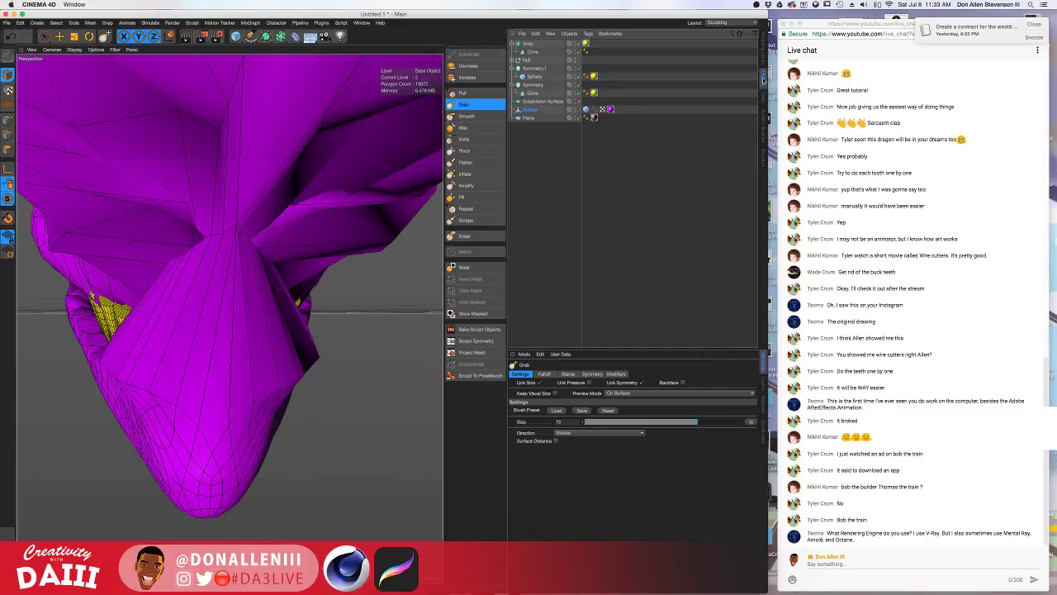
right_click(527, 116)
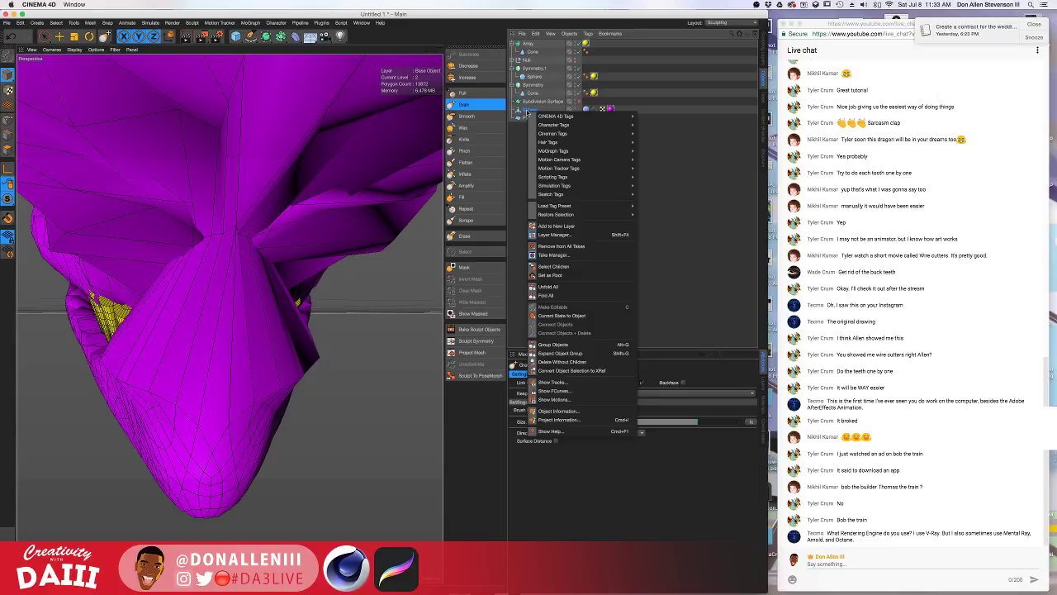
click(486, 106)
right_click(539, 111)
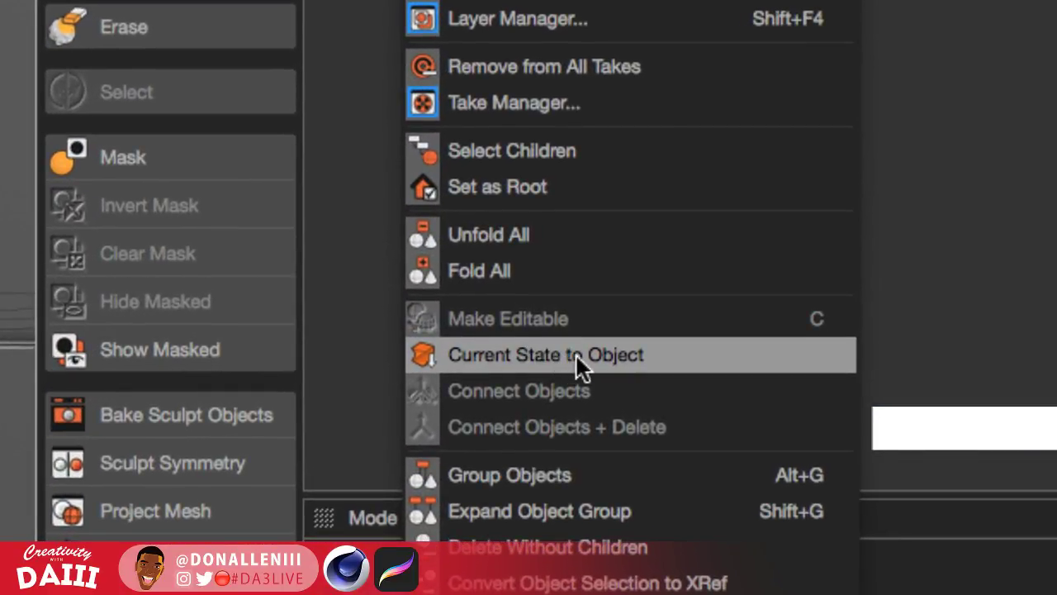
click(578, 368)
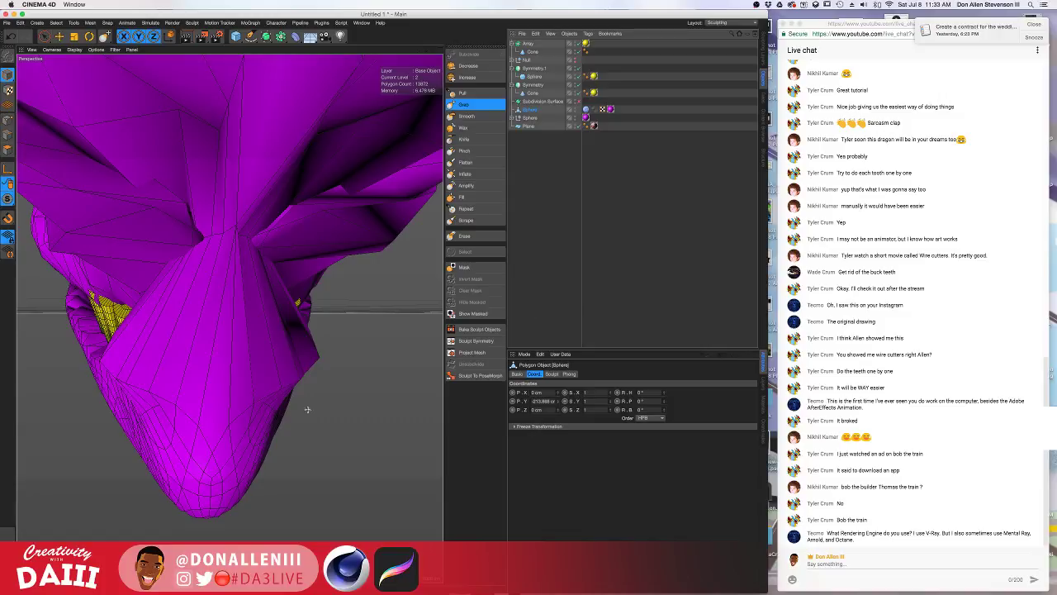
Select the polygon mesh of the Sphere copy in Model mode with Live Selection.
click(8, 149)
click(527, 118)
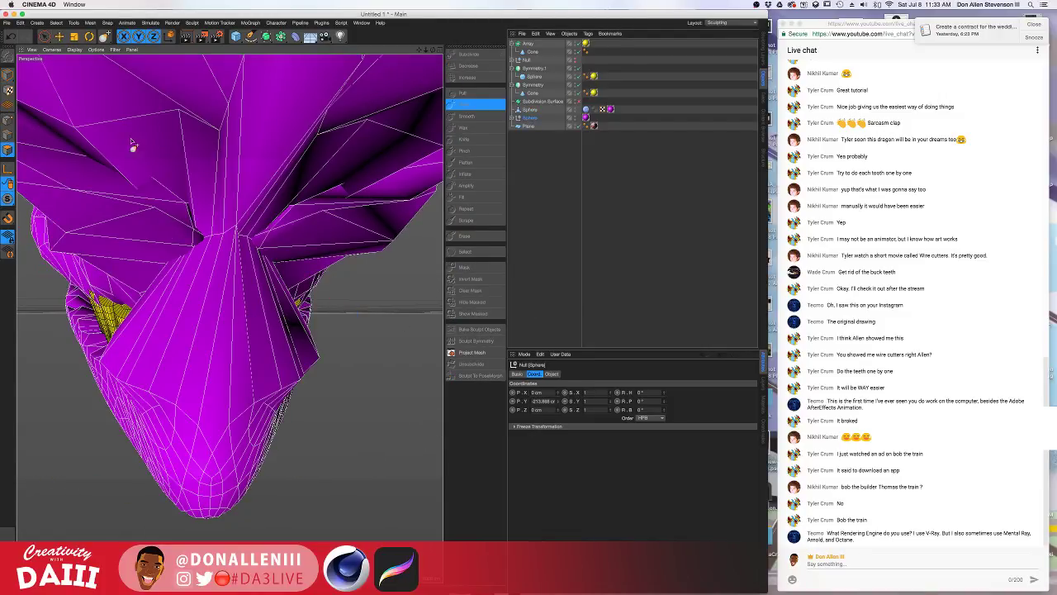
click(46, 36)
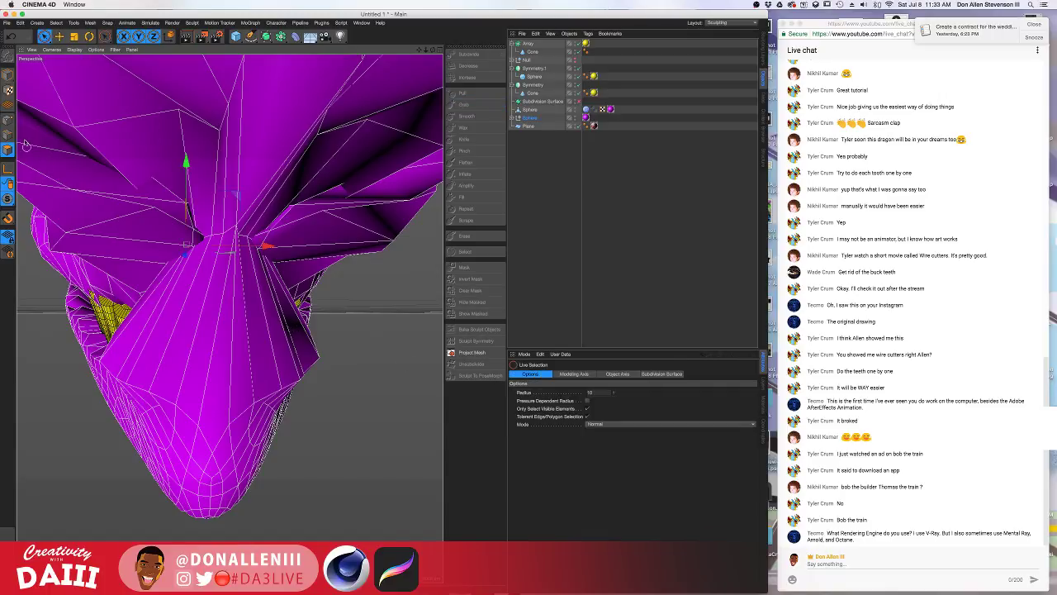
click(8, 75)
click(235, 375)
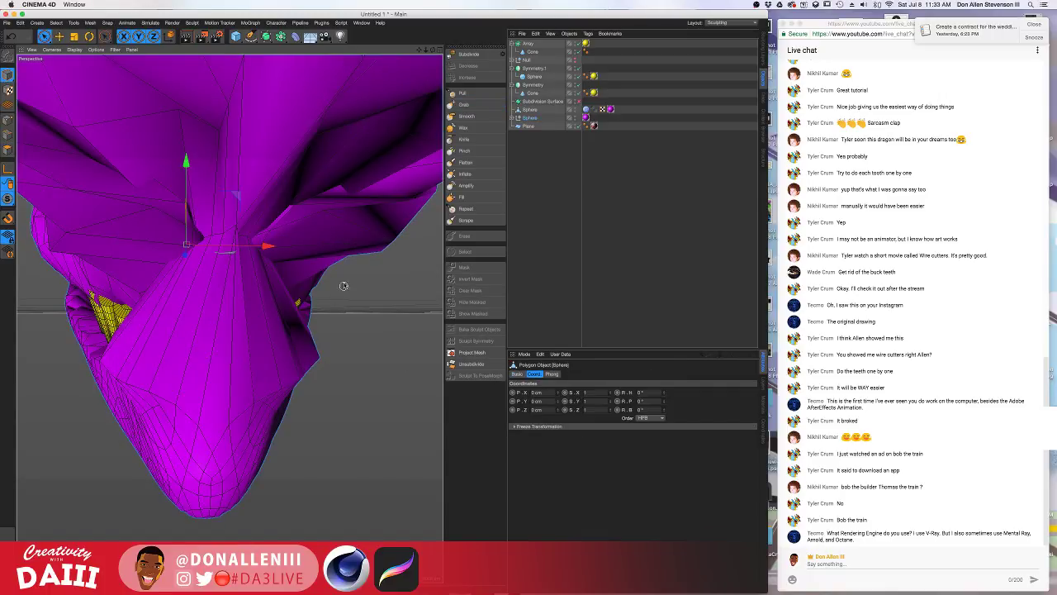
alt+drag(343, 285, 229, 319)
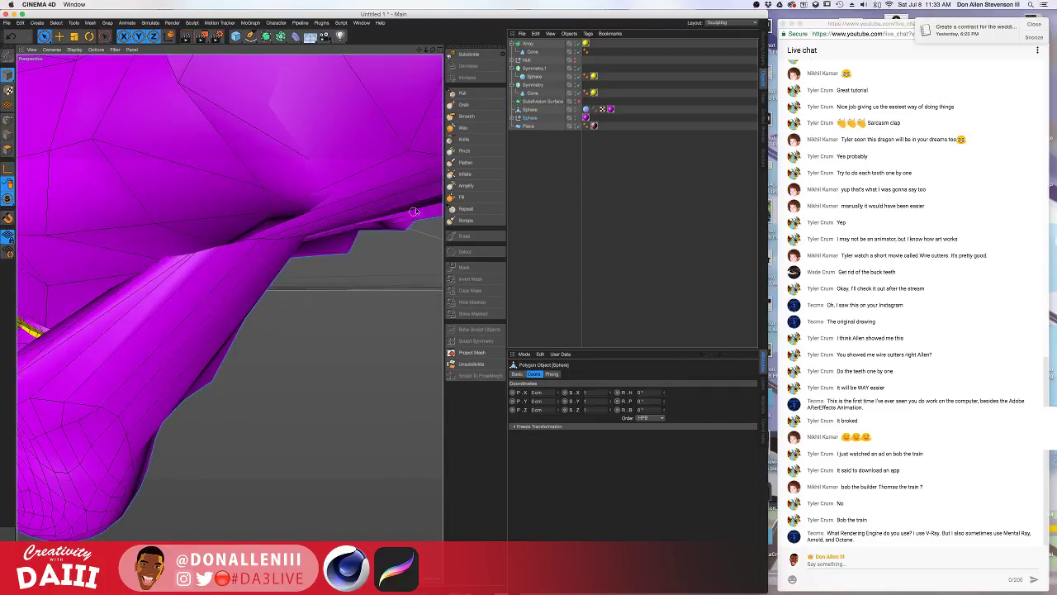
Try to apply Current State to Object to the Sphere null that holds the copy.
click(530, 120)
right_click(530, 120)
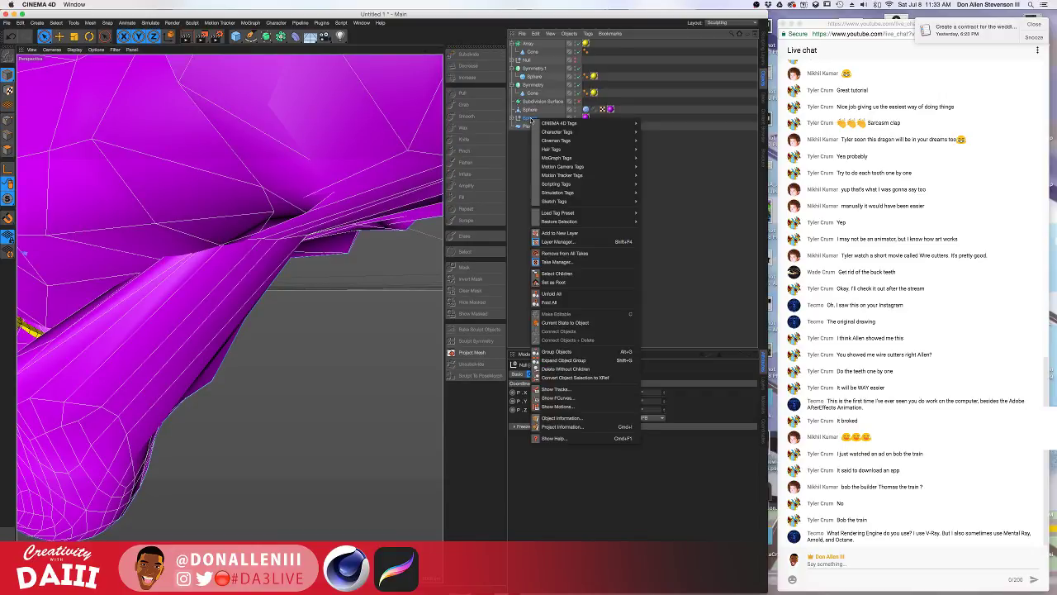
click(555, 322)
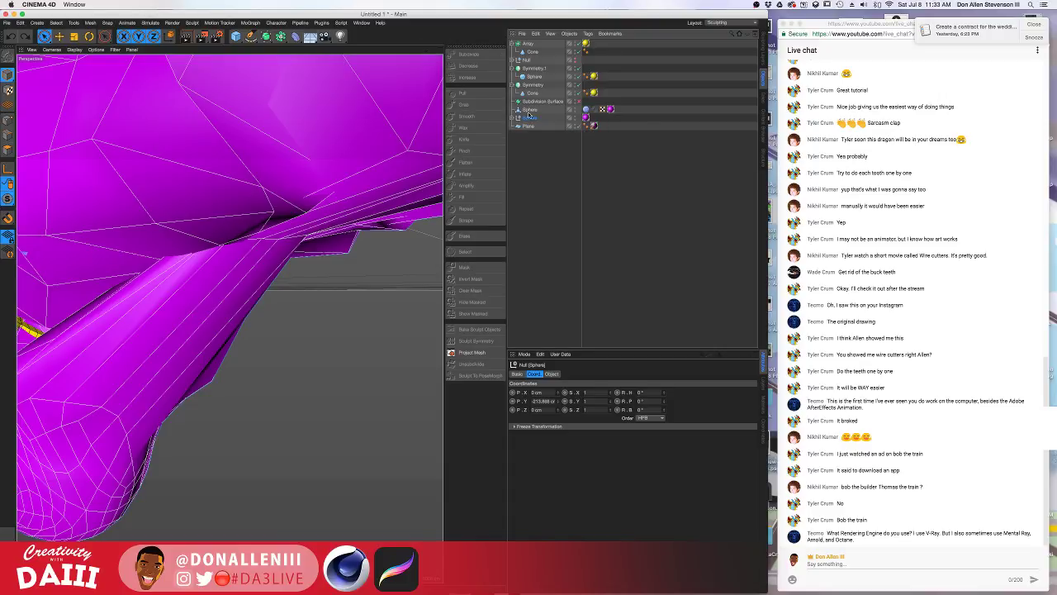
Hide the copied Sphere null in the viewport, leaving the original sculpted head displayed.
click(576, 117)
click(40, 371)
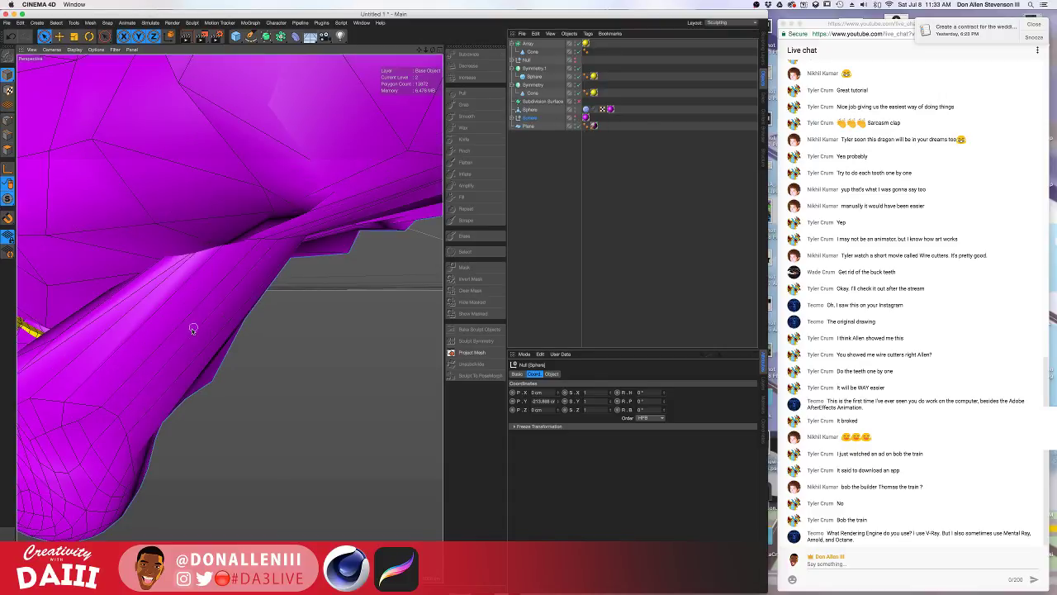
alt+drag(179, 249, 164, 249)
scroll(163, 249, down, 5)
alt+drag(237, 259, 21, 218)
Switch to Polygon mode and try to select a face on the original sculpted Sphere.
click(8, 152)
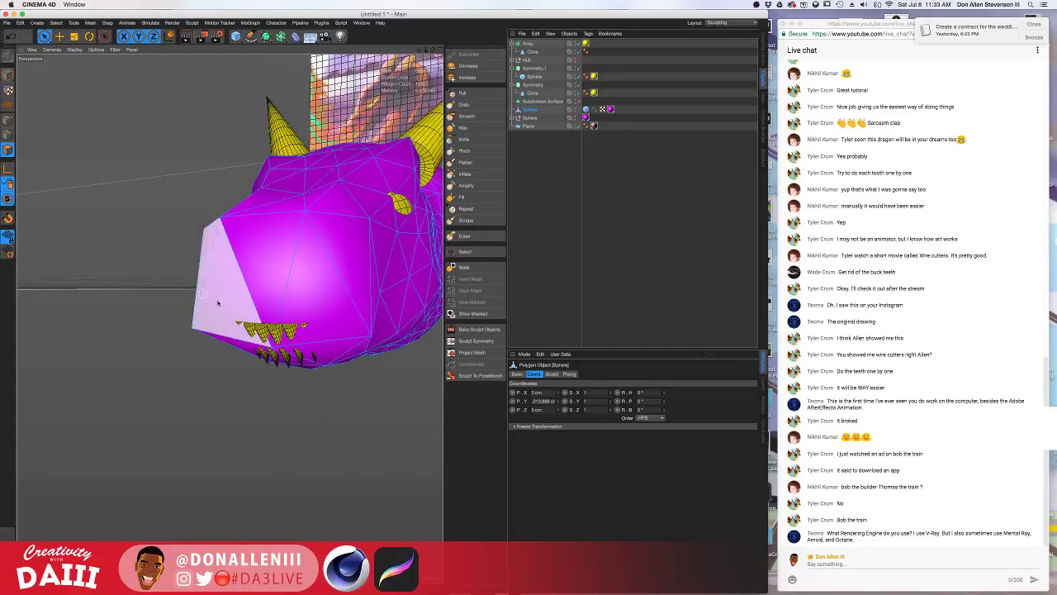
click(260, 269)
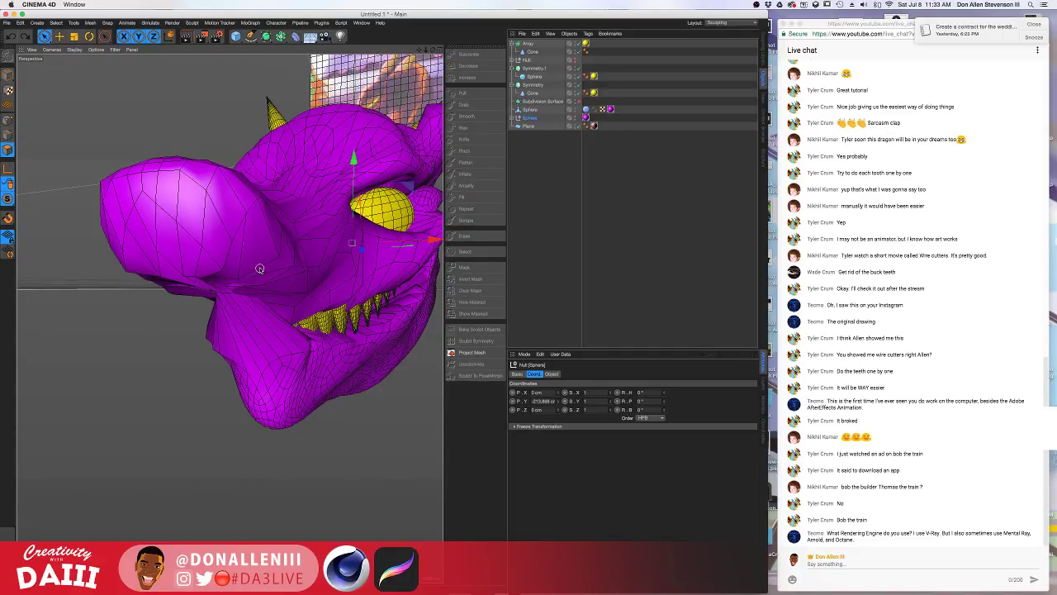
alt+drag(275, 322, 394, 328)
scroll(394, 328, down, 5)
mouse_move(252, 319)
alt+mouse_down()
mouse_move(104, 292)
mouse_move(318, 301)
mouse_move(191, 242)
mouse_move(190, 253)
alt+mouse_up()
scroll(263, 289, up, 5)
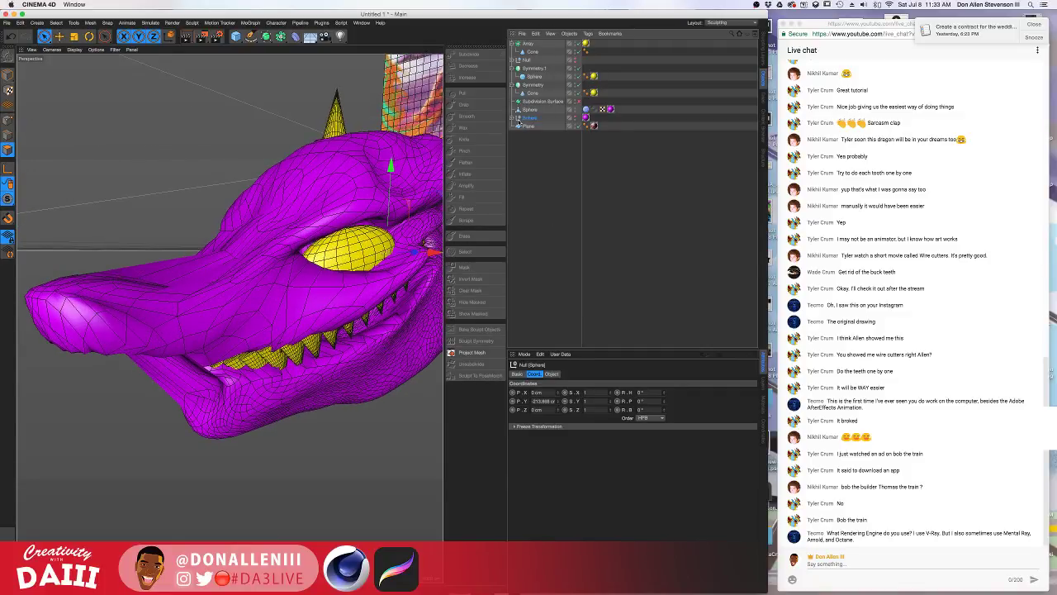
Expand the Sphere null and examine its child mesh and the original Sphere by selecting each in the object hierarchy.
click(514, 119)
click(537, 127)
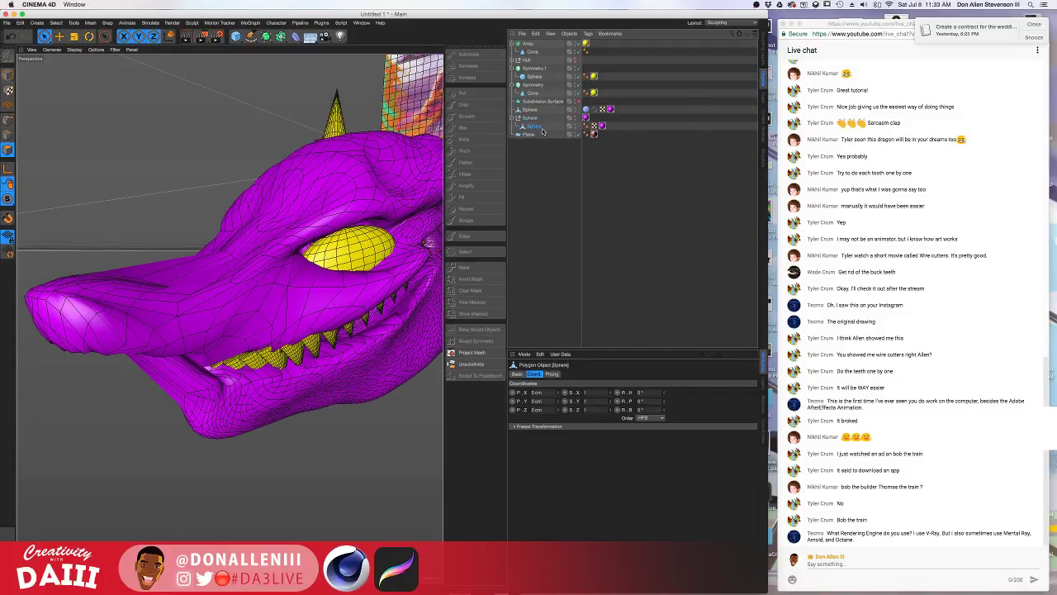
click(528, 135)
click(531, 119)
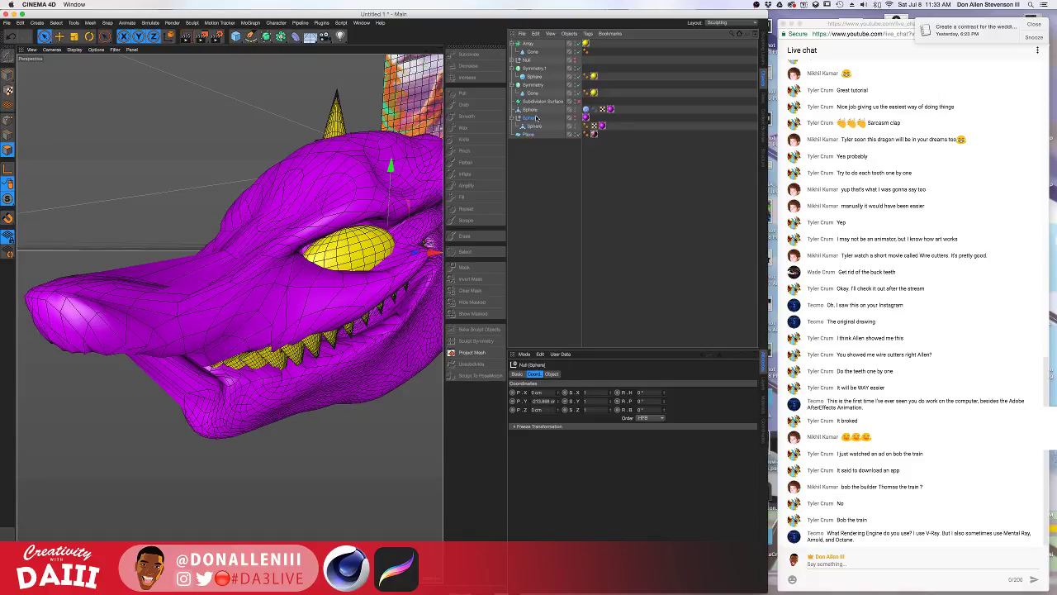
alt+drag(353, 254, 291, 210)
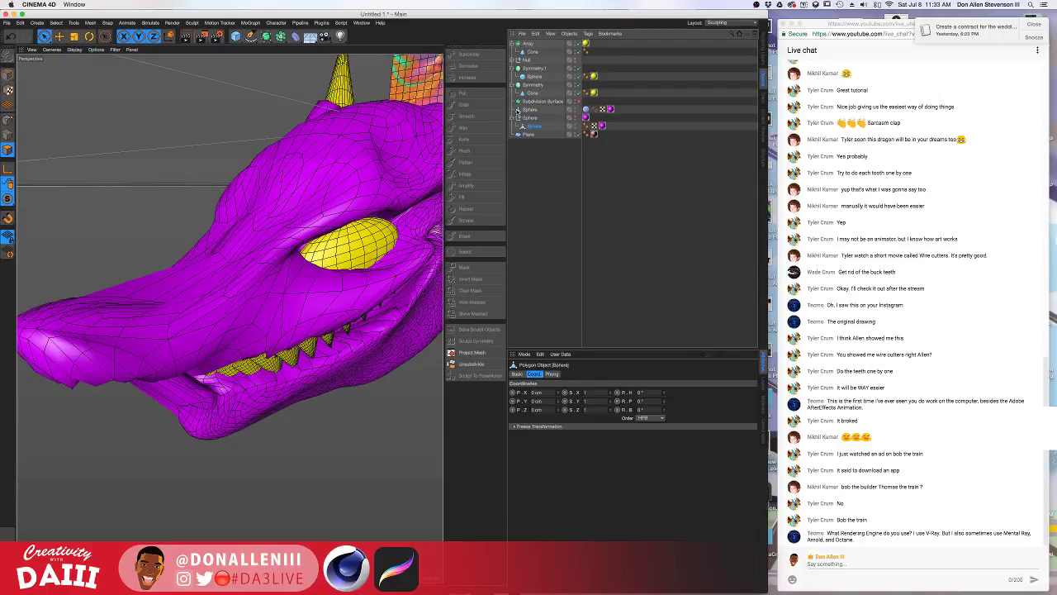
click(527, 110)
click(525, 118)
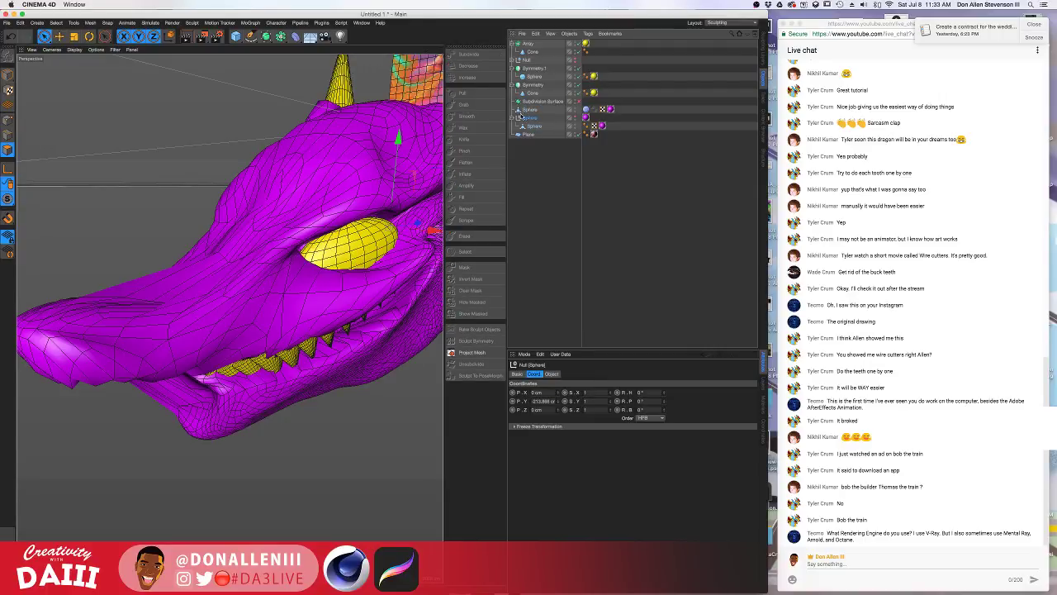
click(530, 110)
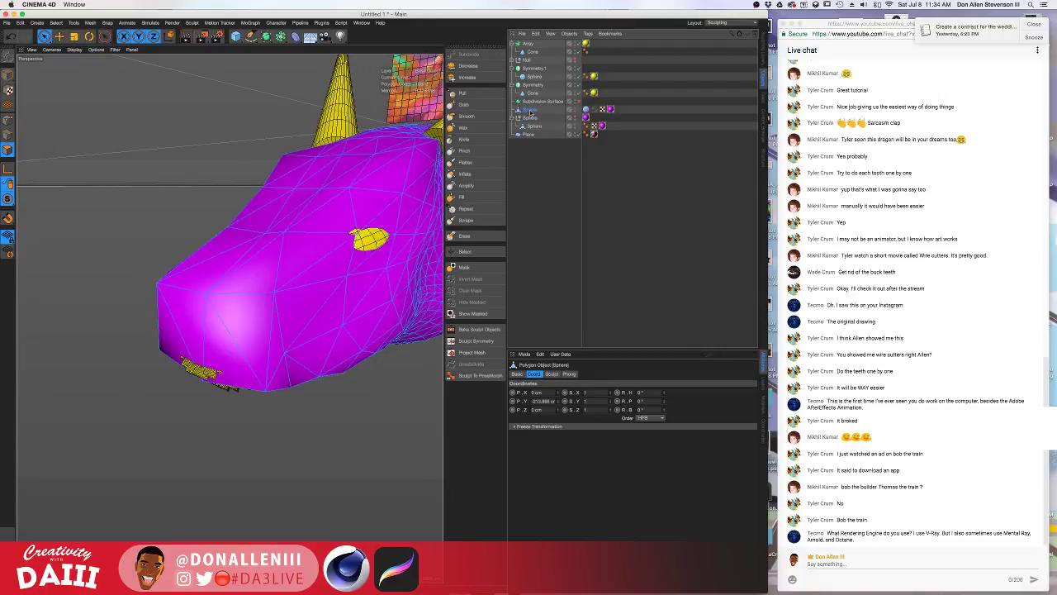
Toggle the visibility of the original Sphere and the Sphere null to compare the two head versions in the viewport.
click(576, 109)
alt+drag(347, 177, 400, 172)
alt+middle_drag(326, 211, 296, 258)
alt+drag(294, 255, 315, 237)
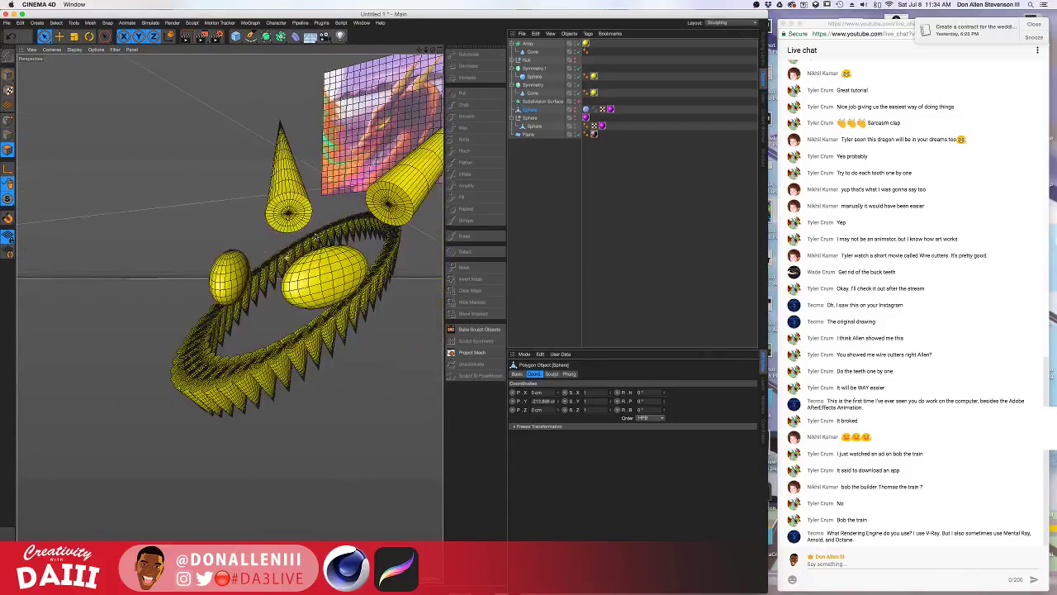
click(575, 110)
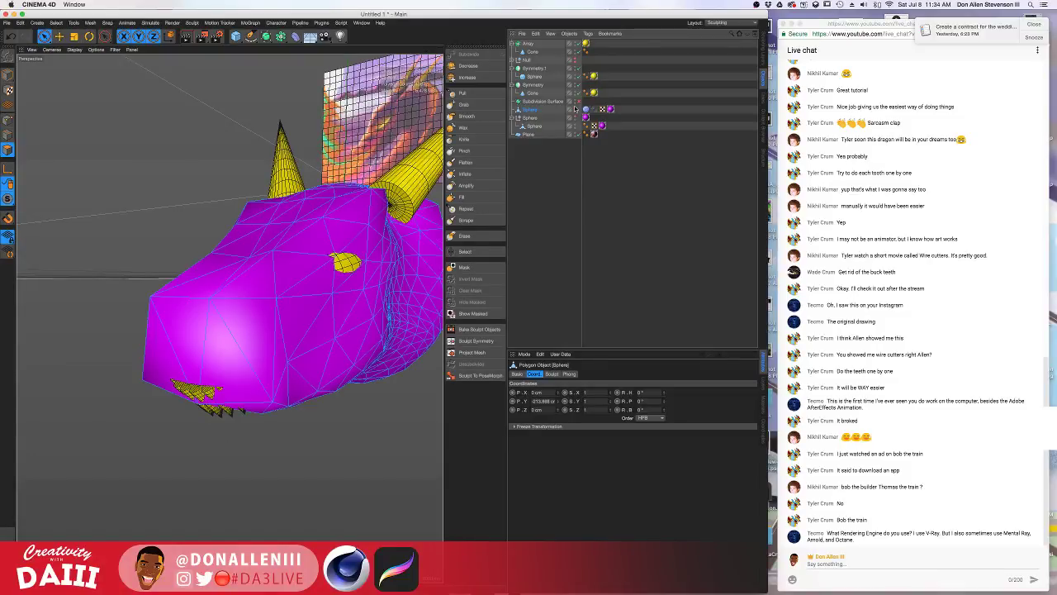
click(576, 117)
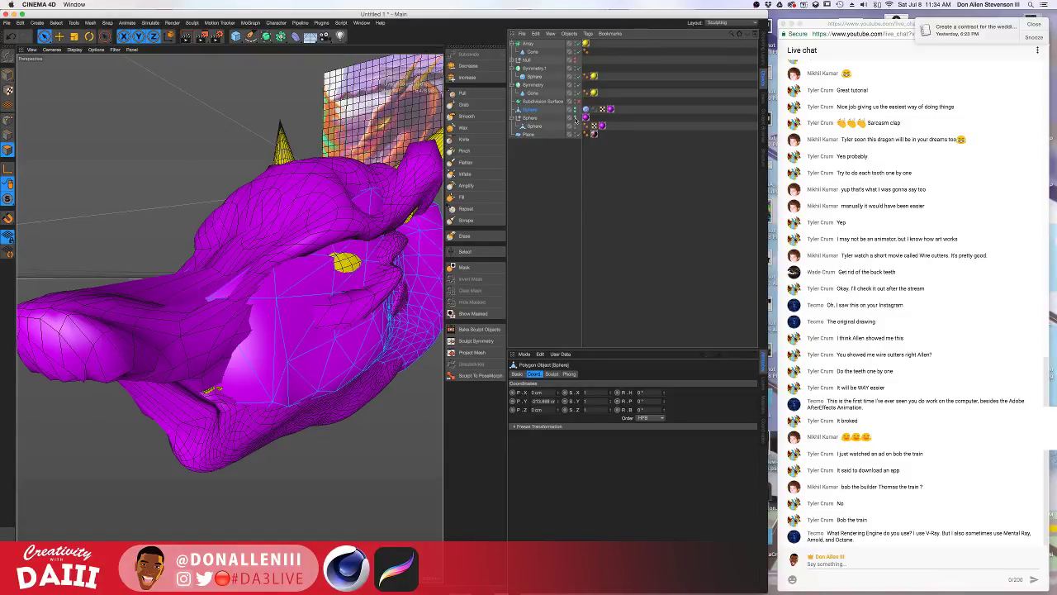
click(575, 118)
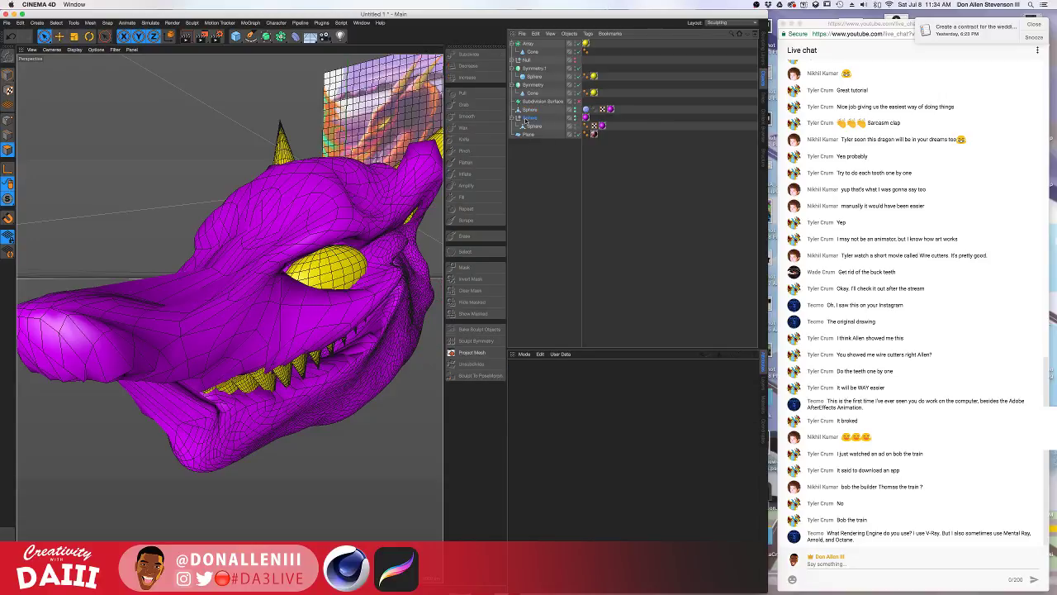
Apply Expand Object Group to the Sphere null so its sculpted mesh becomes a separate object.
click(525, 119)
click(575, 118)
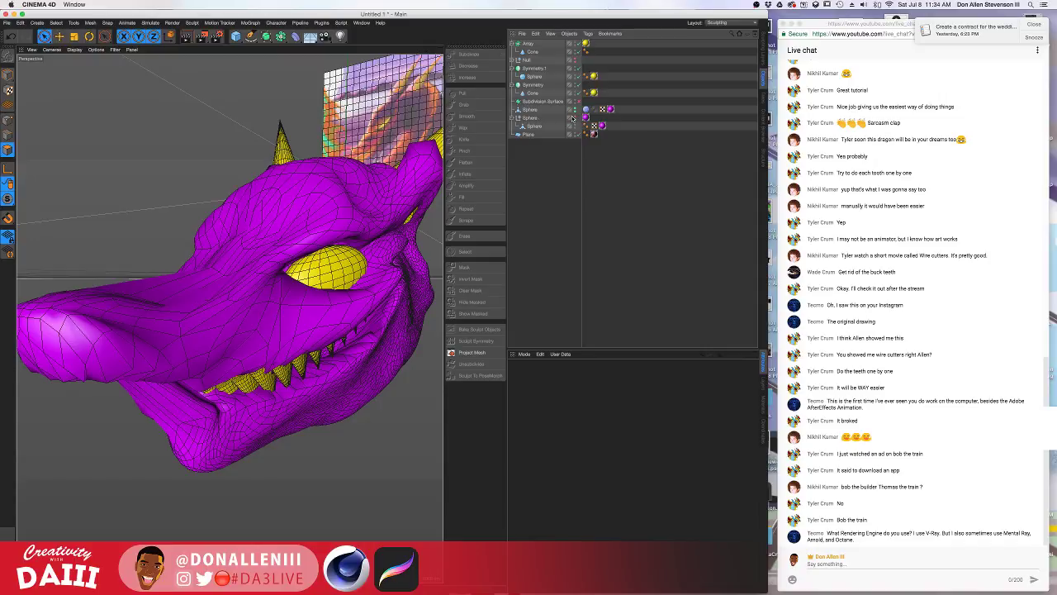
click(528, 118)
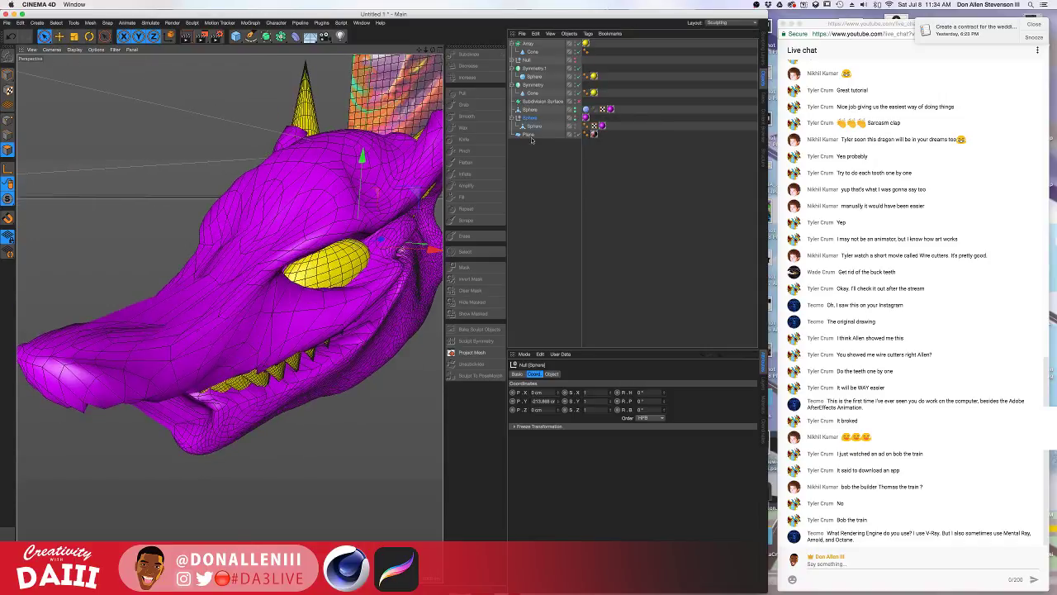
click(531, 120)
click(576, 118)
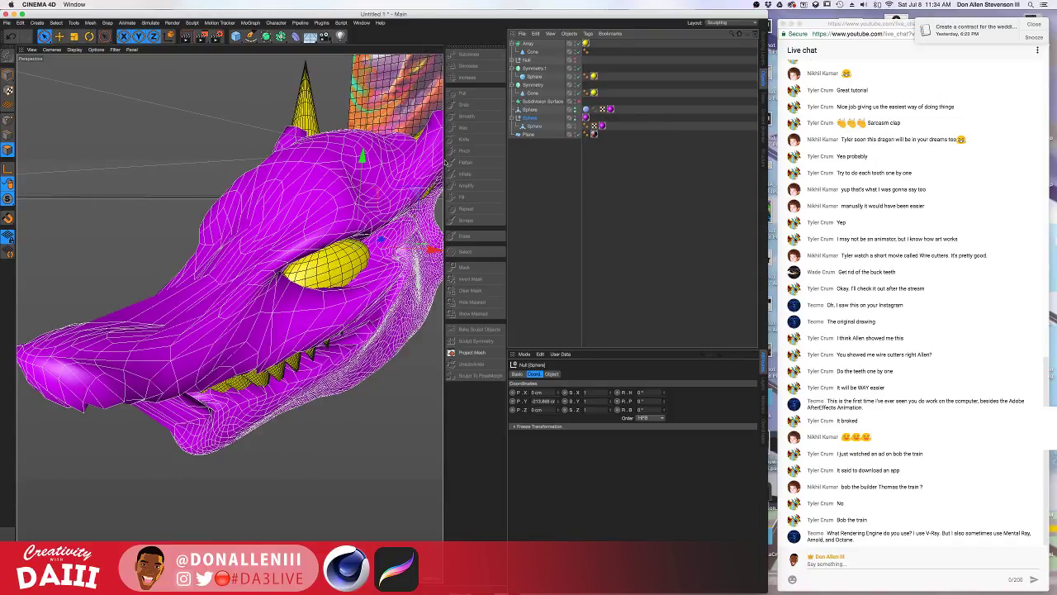
mouse_move(218, 276)
alt+mouse_down()
mouse_move(251, 274)
mouse_move(189, 265)
mouse_move(249, 278)
alt+mouse_up()
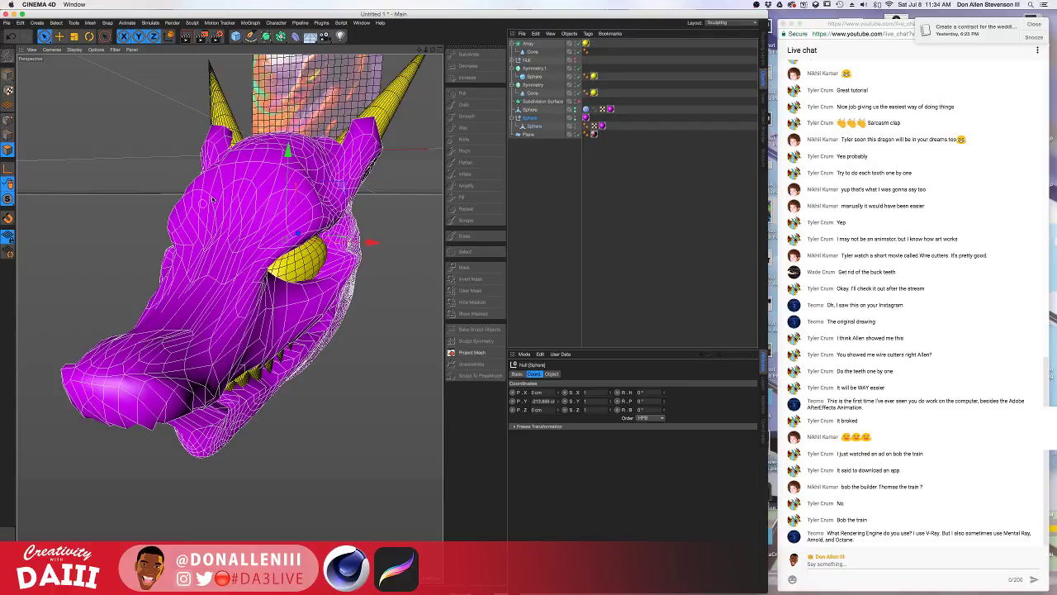
right_click(541, 122)
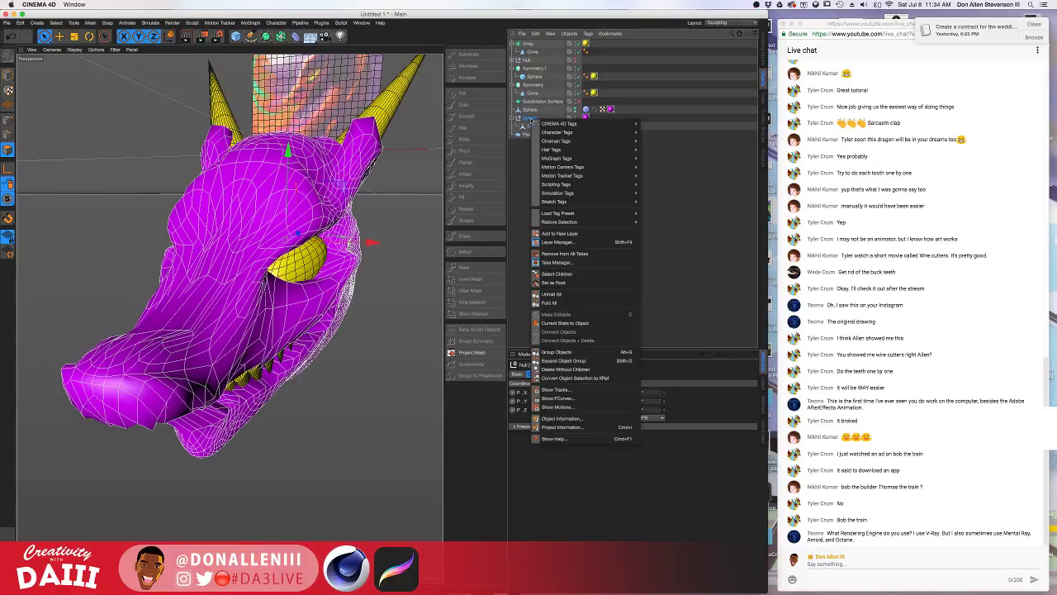
click(568, 361)
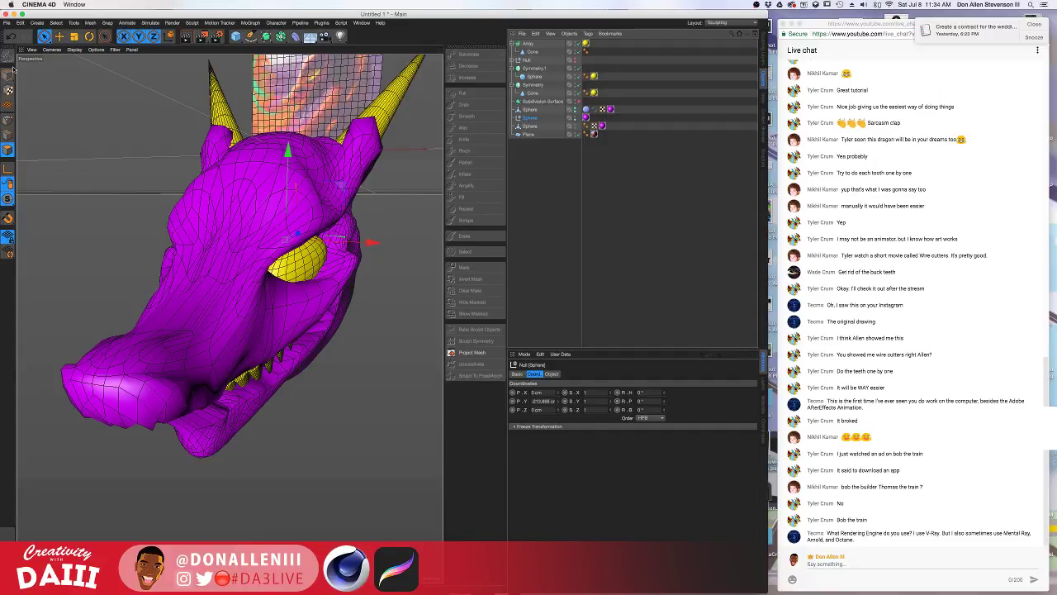
Select the ungrouped Sphere mesh on the head in Model mode and switch it to Polygon mode.
click(8, 75)
click(199, 256)
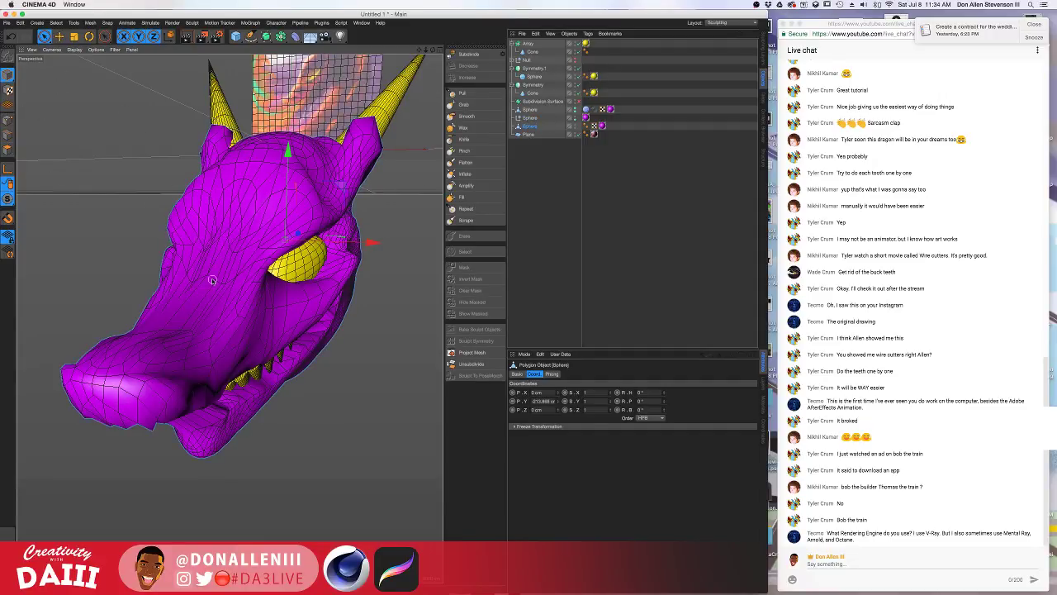
click(7, 151)
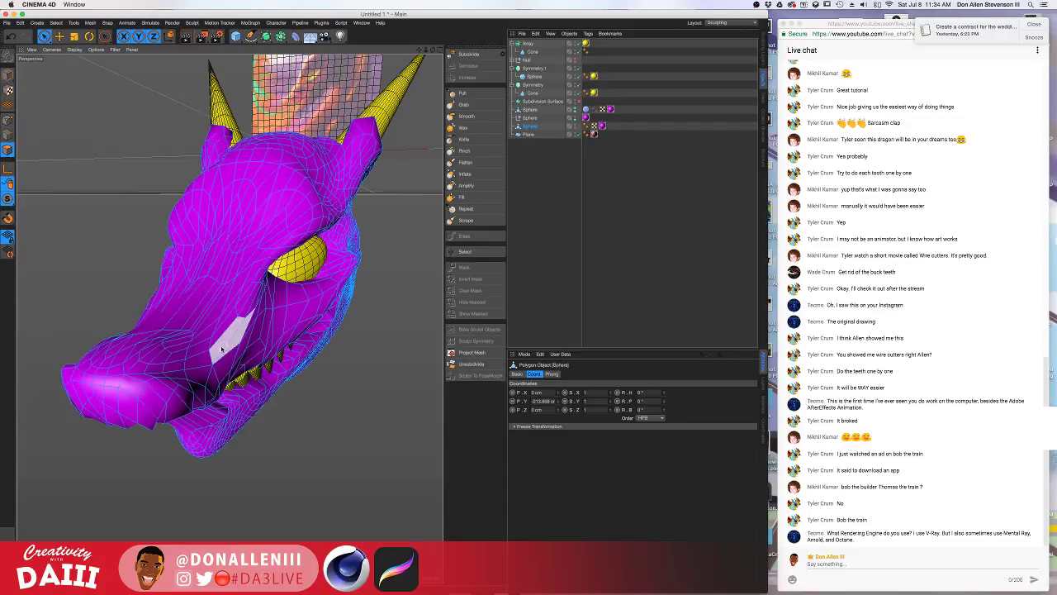
Delete a face under the snout and hide the original Sphere so only the editable mesh is shown.
alt+drag(230, 318, 206, 299)
mouse_move(207, 299)
alt+right_down()
mouse_move(210, 342)
mouse_move(141, 432)
alt+right_up()
mouse_move(141, 432)
alt+mouse_down()
mouse_move(283, 290)
mouse_move(203, 282)
mouse_move(218, 275)
alt+mouse_up()
key(Delete)
click(289, 286)
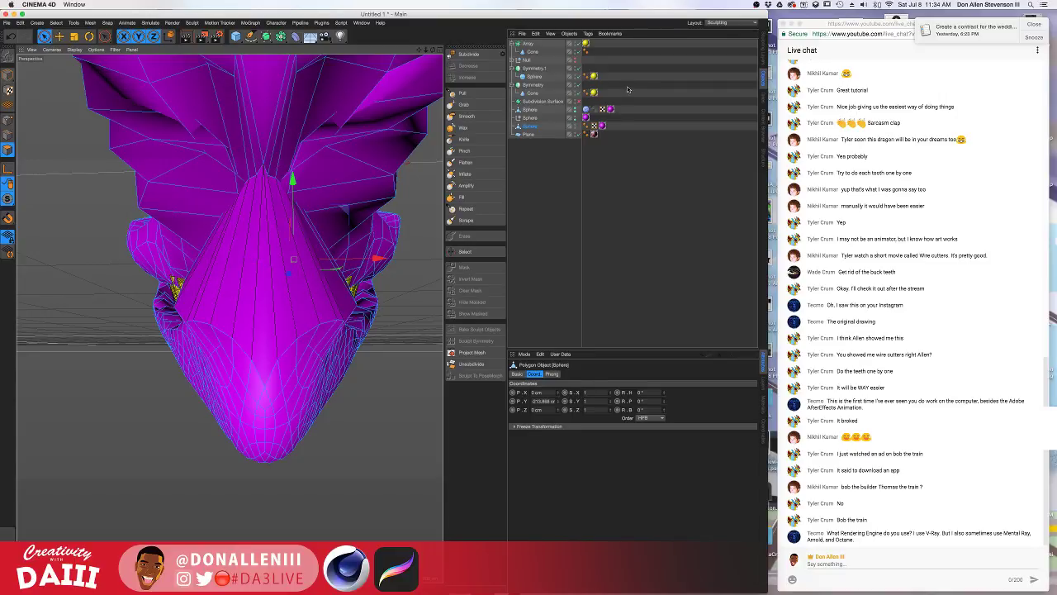
click(575, 110)
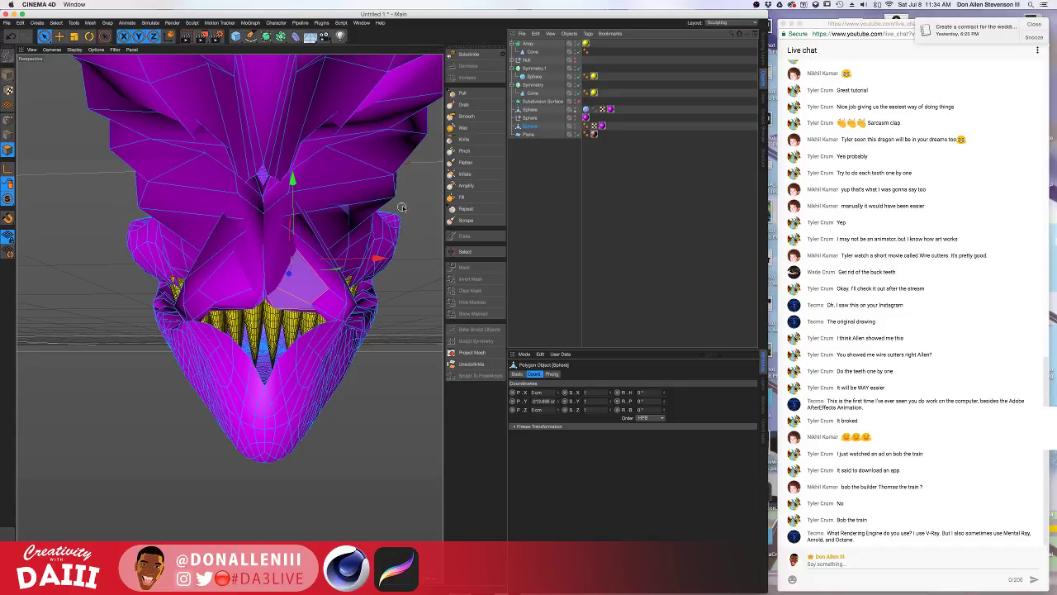
Select the neighbouring stretched faces on the underside of the snout above the front teeth and delete them.
alt+drag(401, 208, 214, 307)
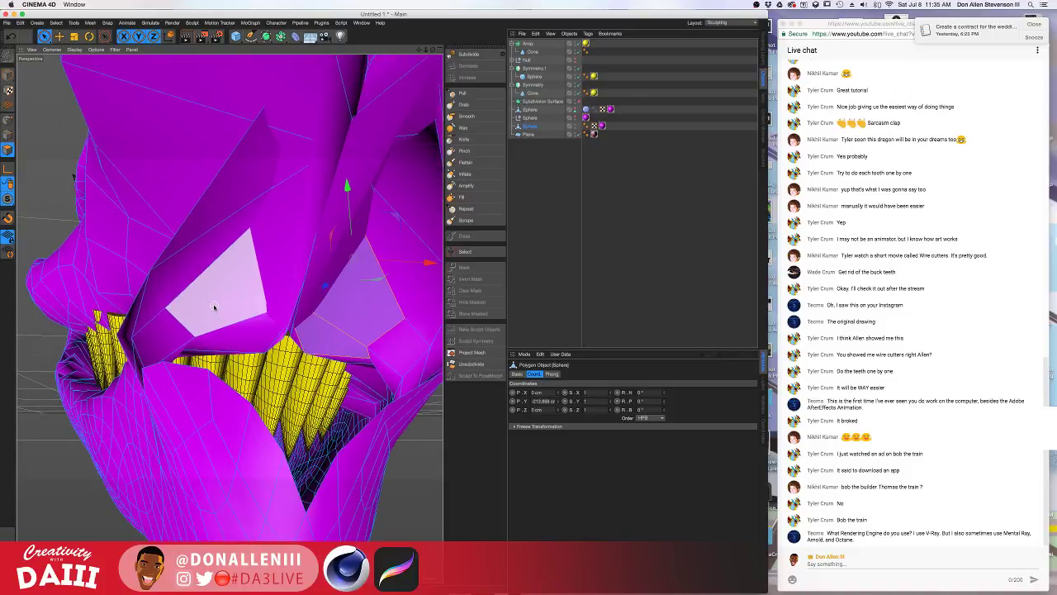
click(205, 307)
shift+click(193, 283)
shift+click(222, 204)
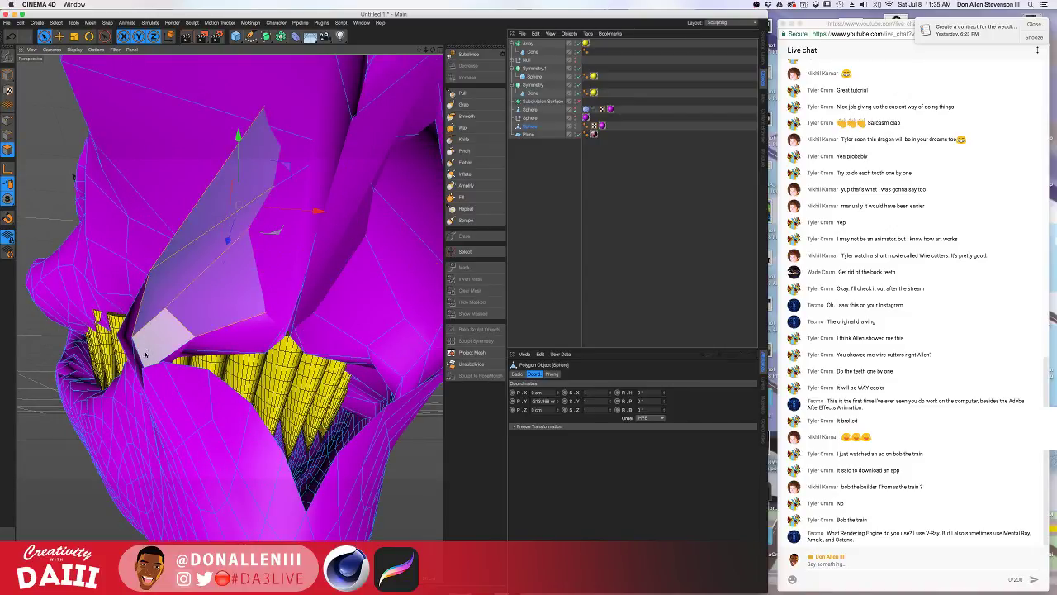
shift+click(147, 353)
drag(132, 328, 390, 340)
key(Delete)
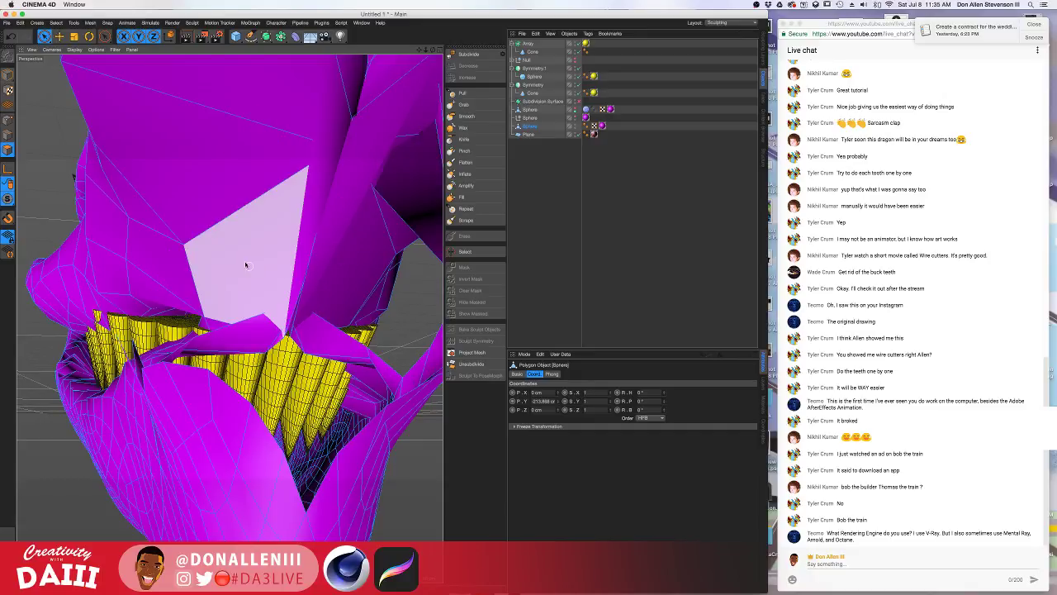
Delete the stray faces around the edge of the dragon's mouth opening.
alt+drag(285, 285, 159, 323)
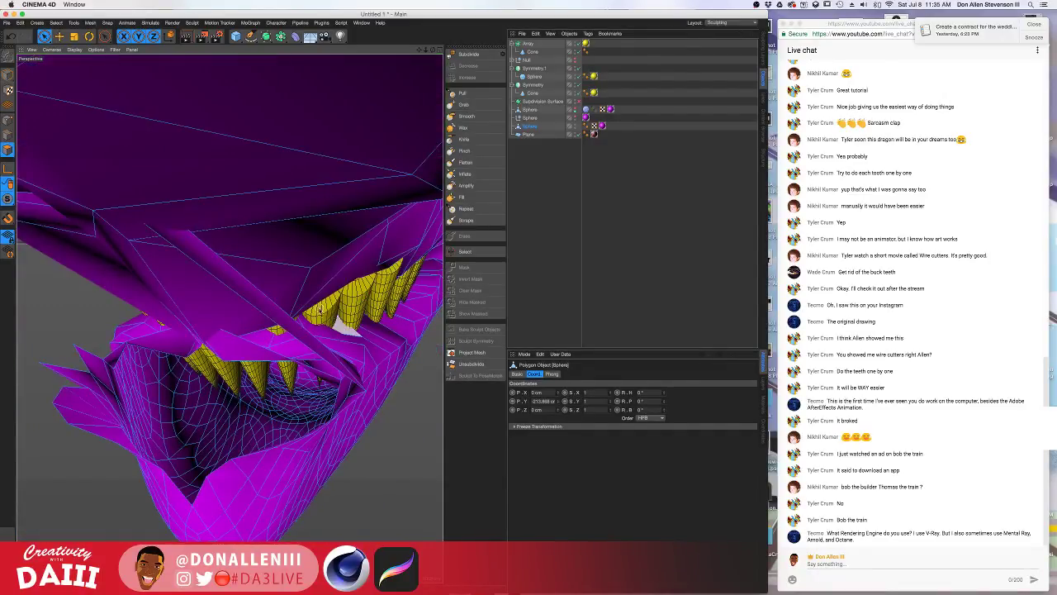
alt+drag(385, 332, 242, 277)
key(Delete)
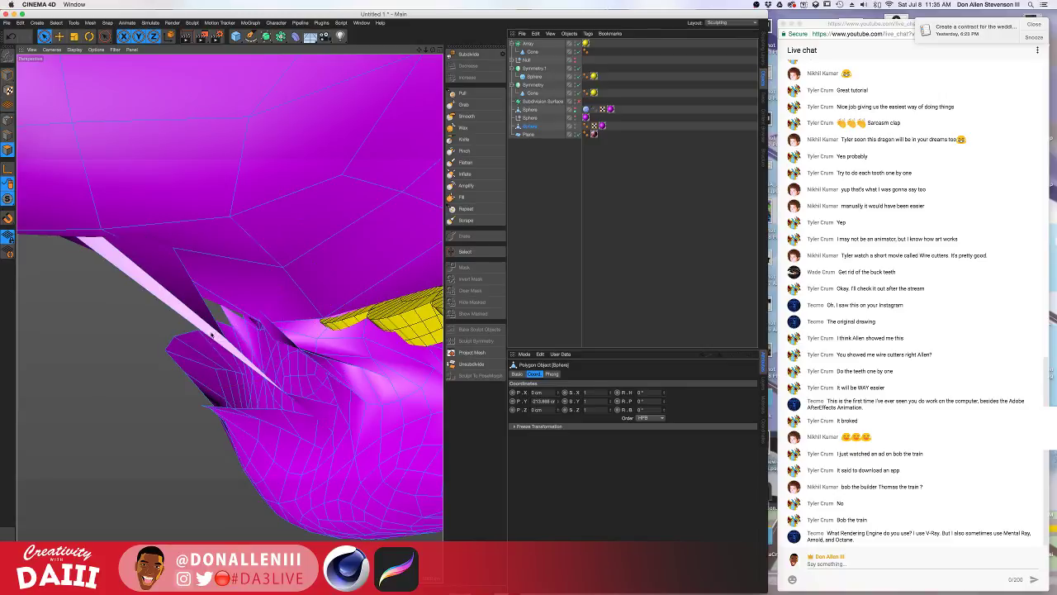
alt+drag(279, 353, 248, 340)
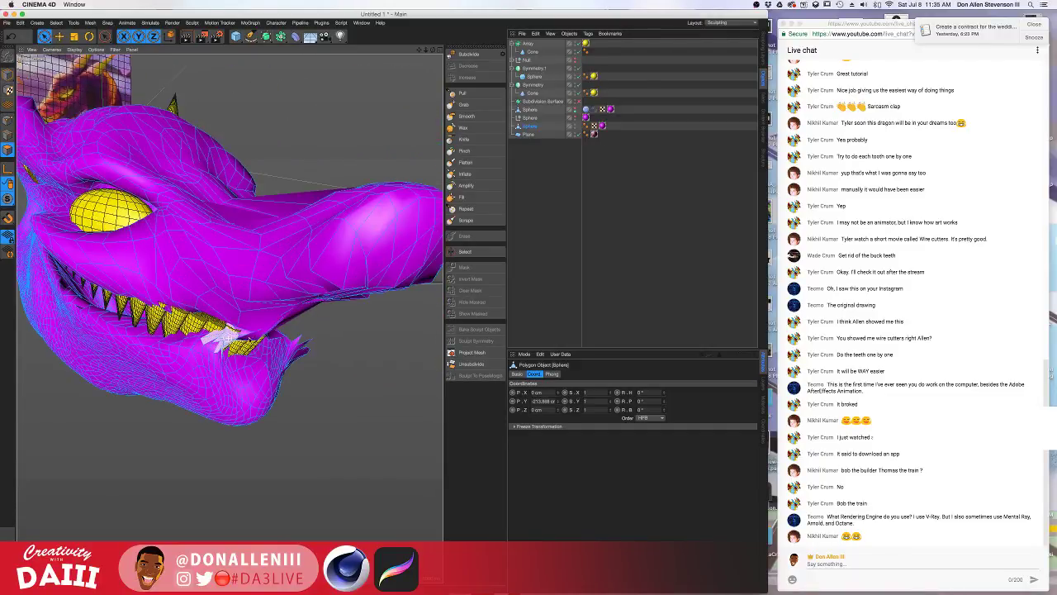
Select the Array of cone teeth and move it forward along the head towards the front of the jaw.
click(532, 85)
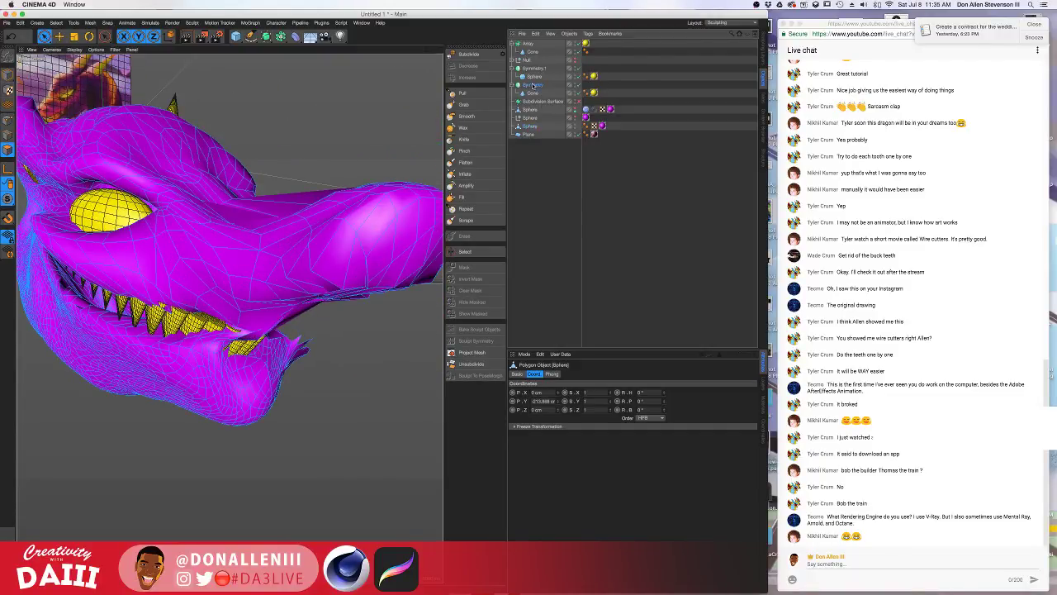
click(529, 61)
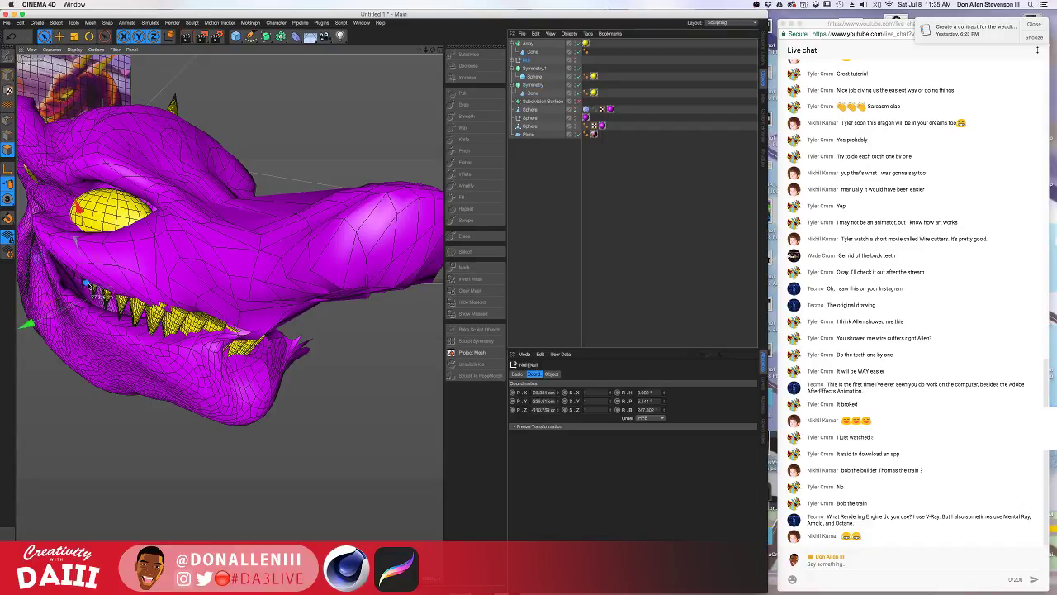
click(532, 86)
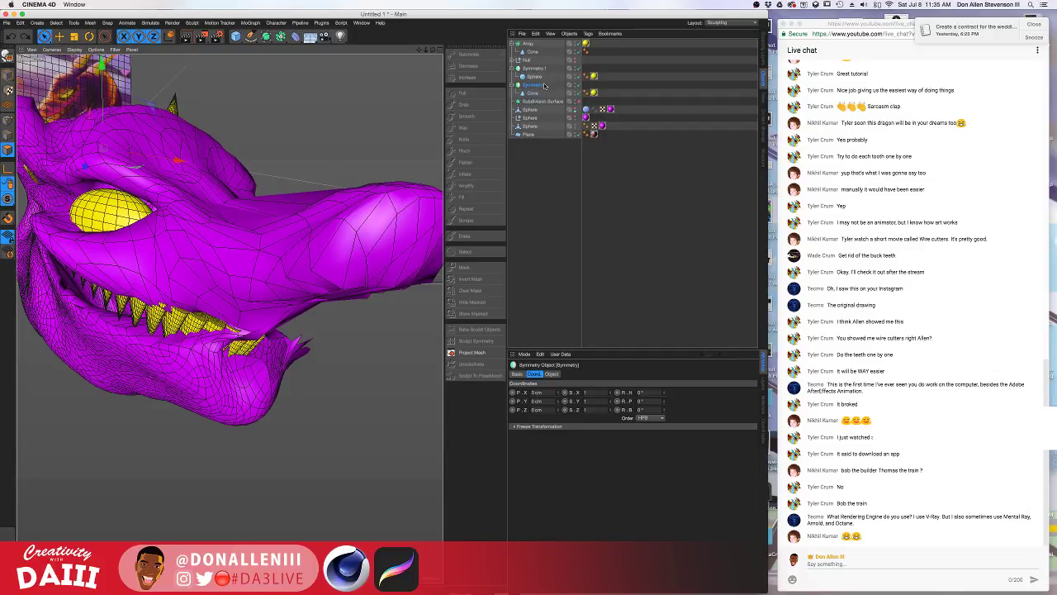
click(526, 43)
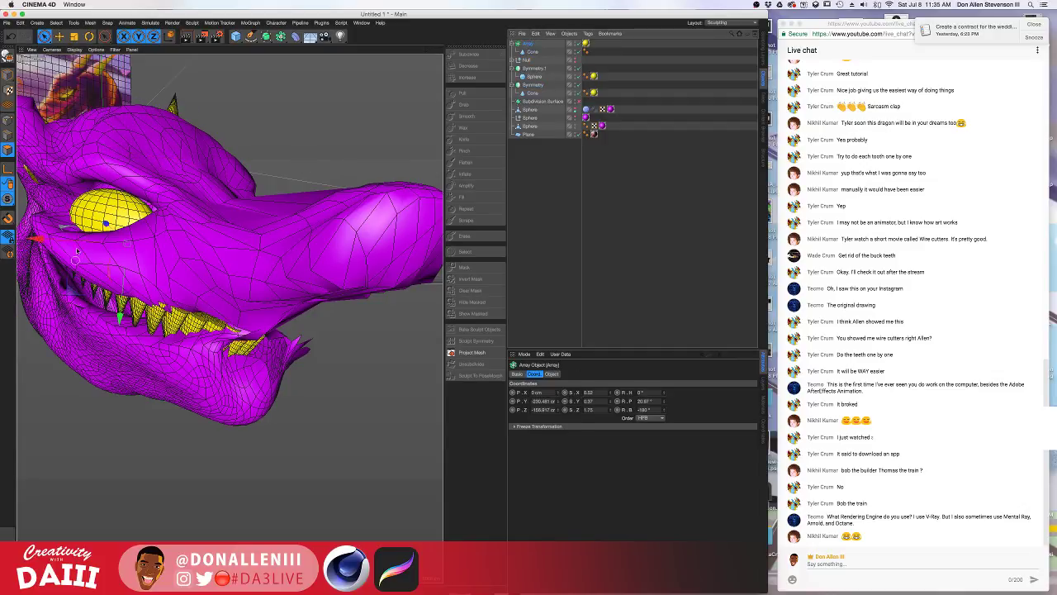
drag(104, 223, 121, 229)
alt+drag(198, 260, 165, 255)
mouse_move(234, 282)
alt+mouse_down()
mouse_move(204, 298)
mouse_move(273, 297)
mouse_move(248, 282)
mouse_move(81, 280)
mouse_move(170, 276)
mouse_move(297, 242)
alt+mouse_up()
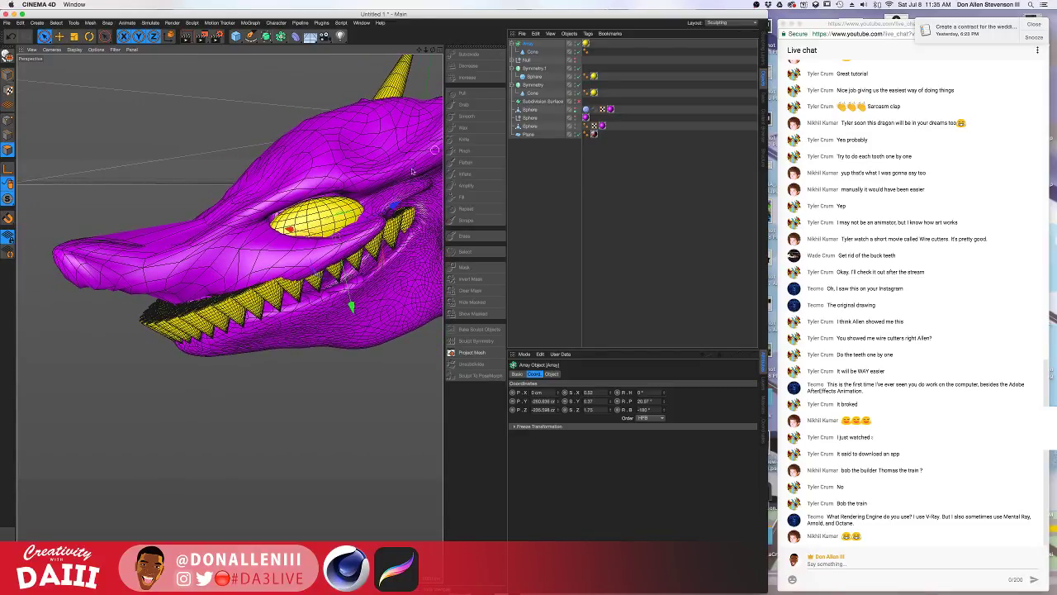
Add a Bend deformer, make it the parent of the teeth Array, and select the Bend.
click(295, 37)
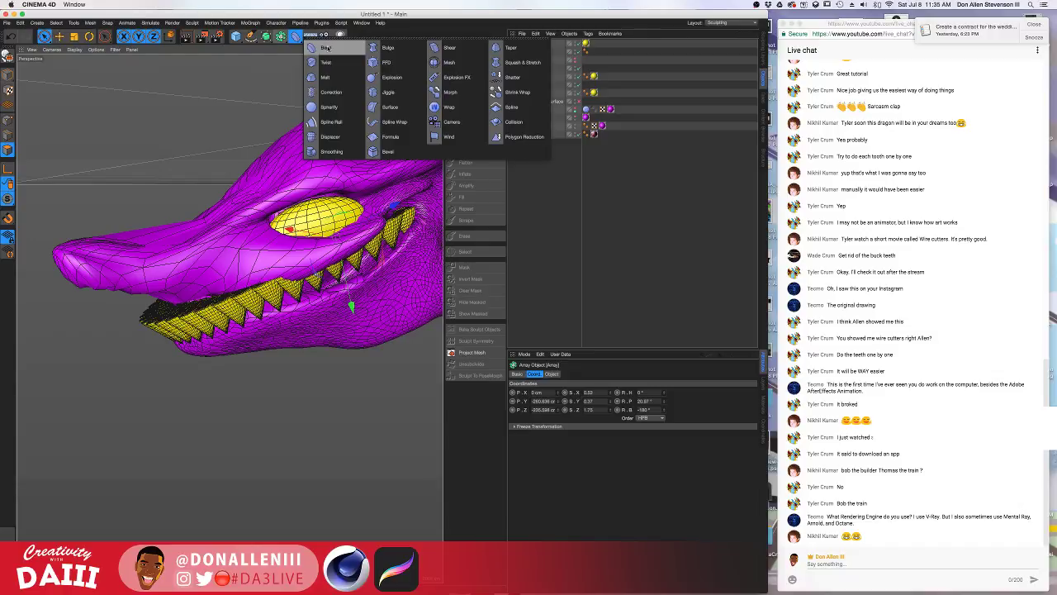
click(326, 48)
drag(531, 52, 530, 43)
click(528, 43)
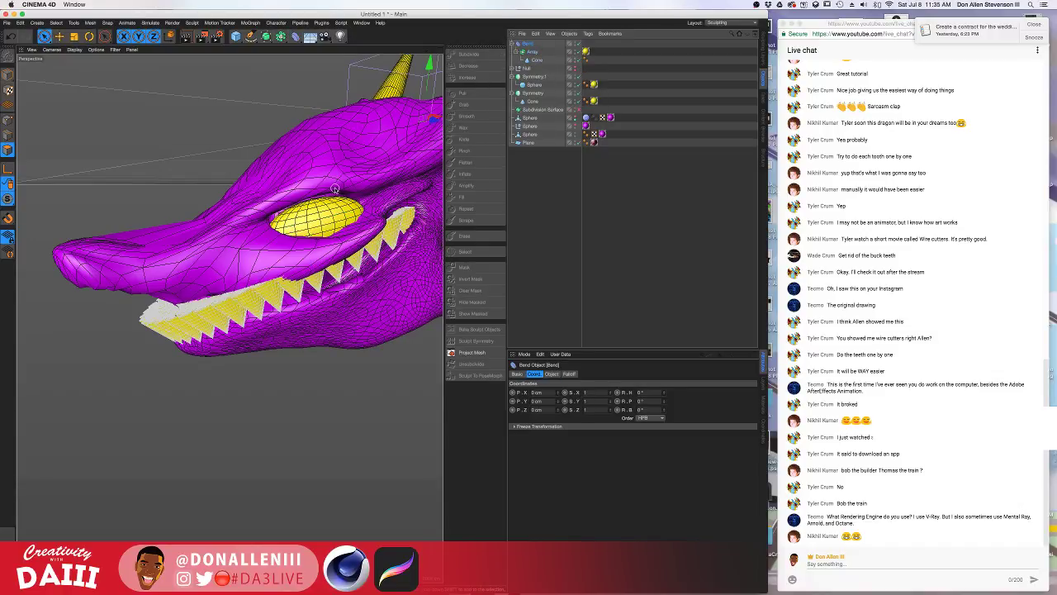
alt+drag(335, 189, 298, 293)
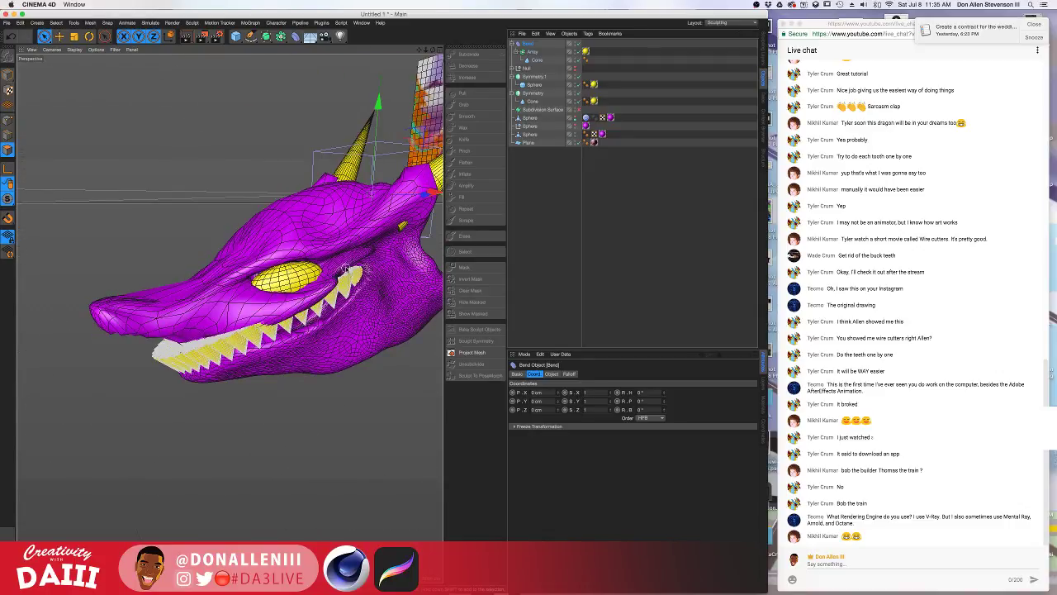
alt+drag(440, 127, 410, 155)
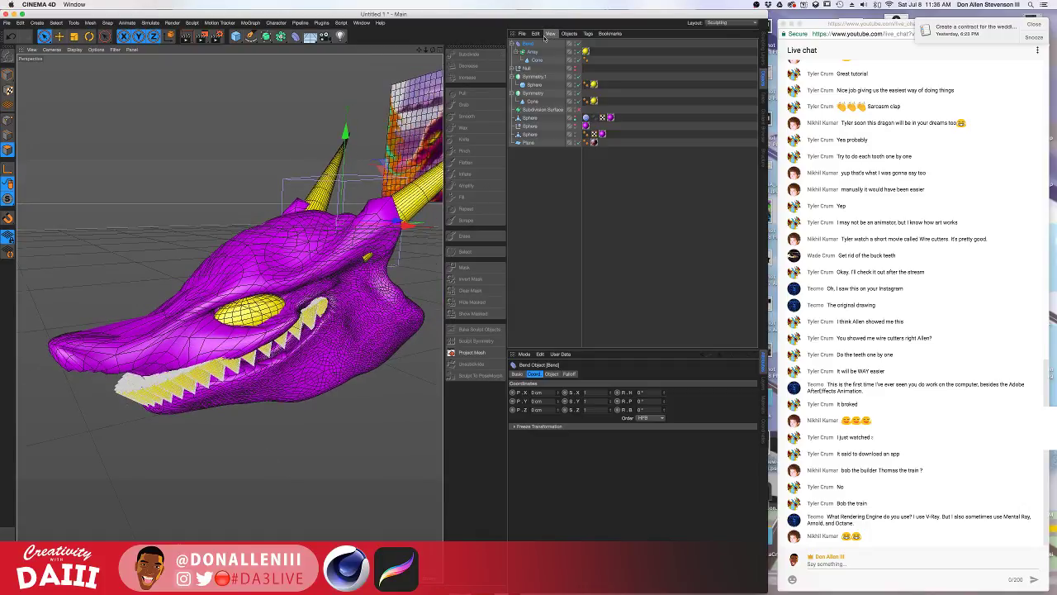
click(528, 44)
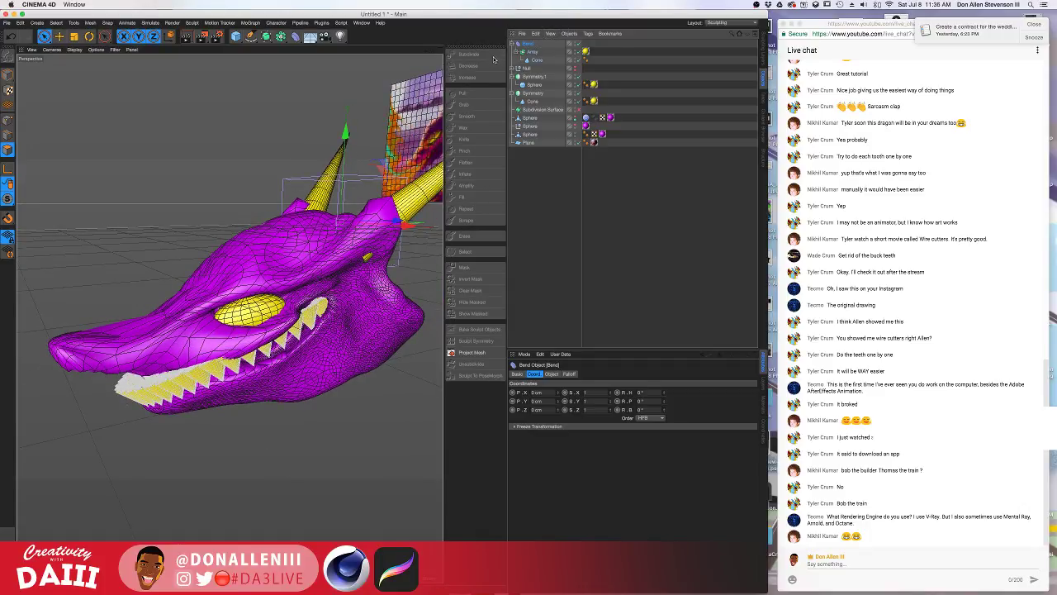
Try to move the Bend deformer and its teeth Array forward along the head, undo the move, and reselect the Bend.
drag(402, 232, 328, 239)
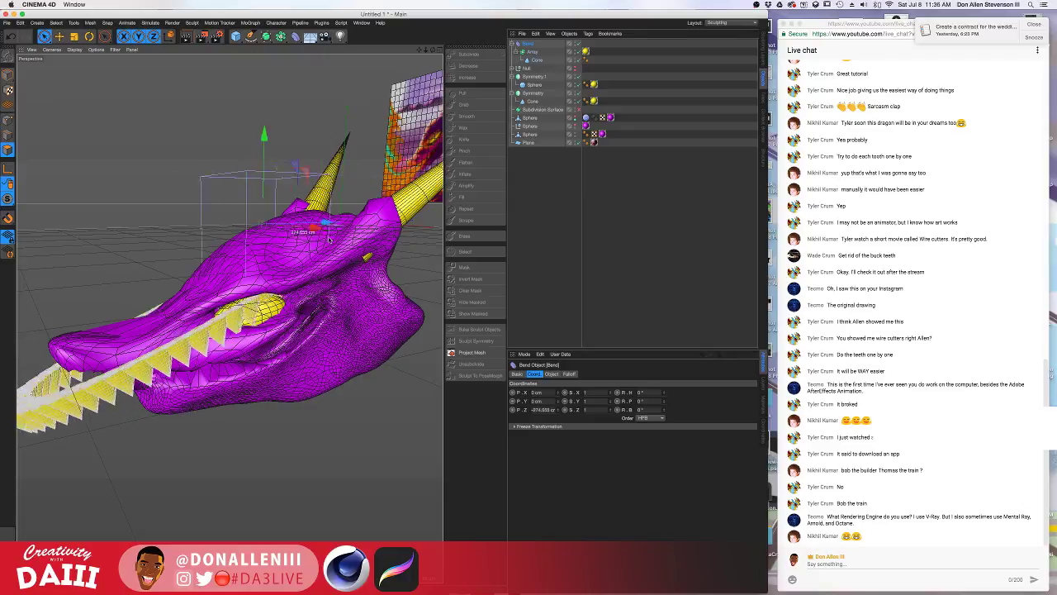
key(super+z)
key(super+z)
double_click(531, 52)
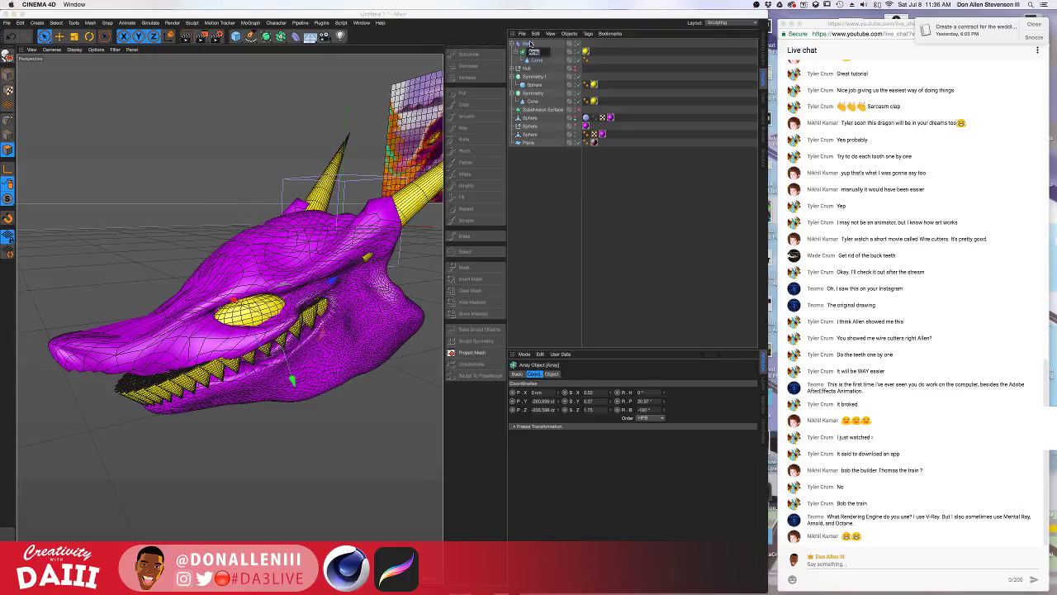
click(532, 44)
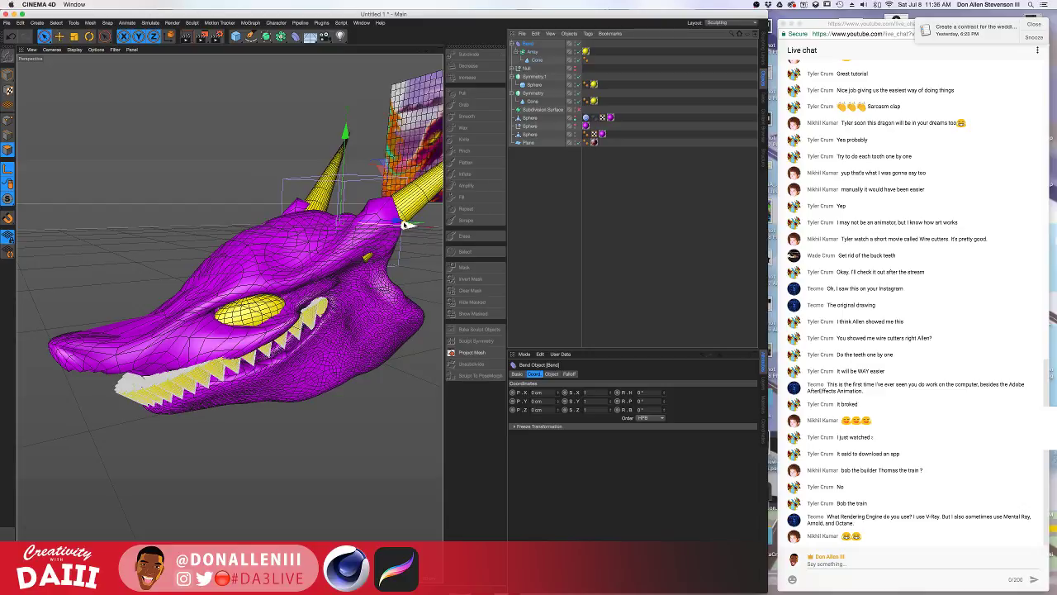
Move only the Bend's axis down and forward towards the teeth, and try changing its X scale before undoing that change.
alt+drag(394, 218, 378, 248)
drag(441, 200, 331, 253)
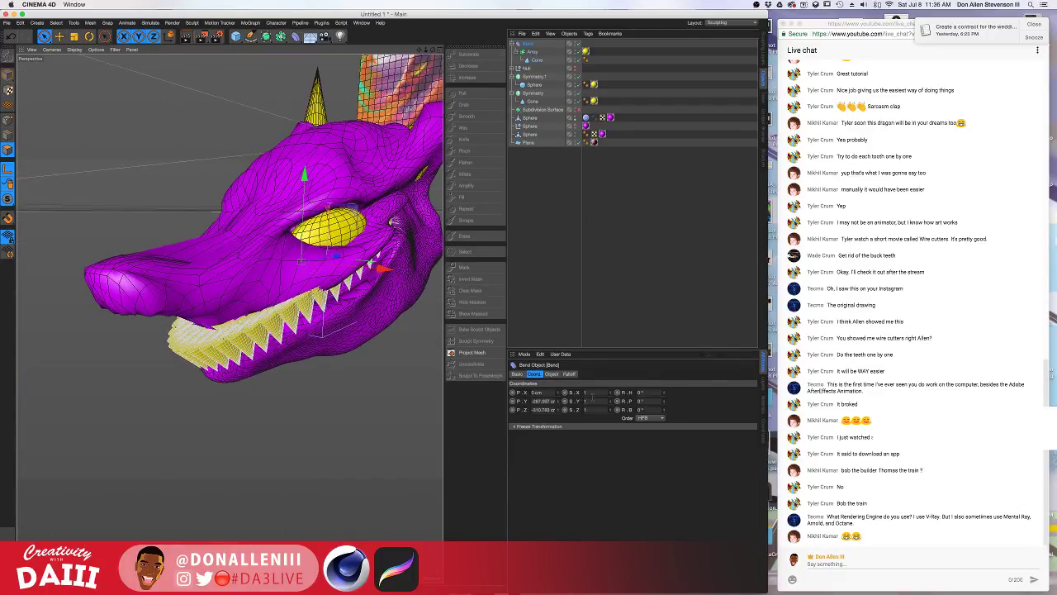
drag(610, 394, 611, 367)
key(super+z)
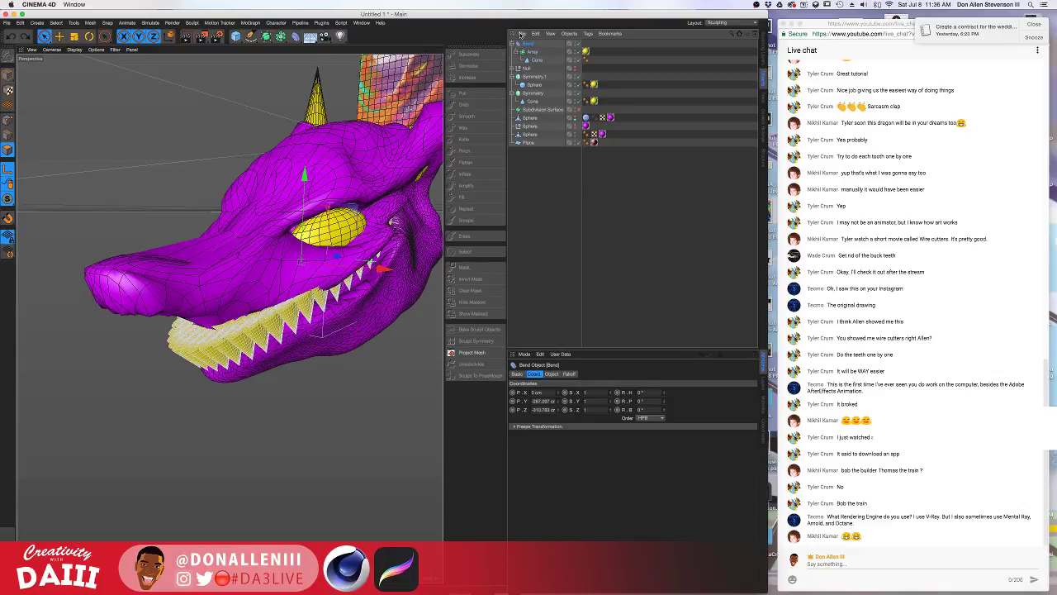
Enlarge the Bend's size in all three dimensions so its box encloses the whole dragon head.
click(551, 373)
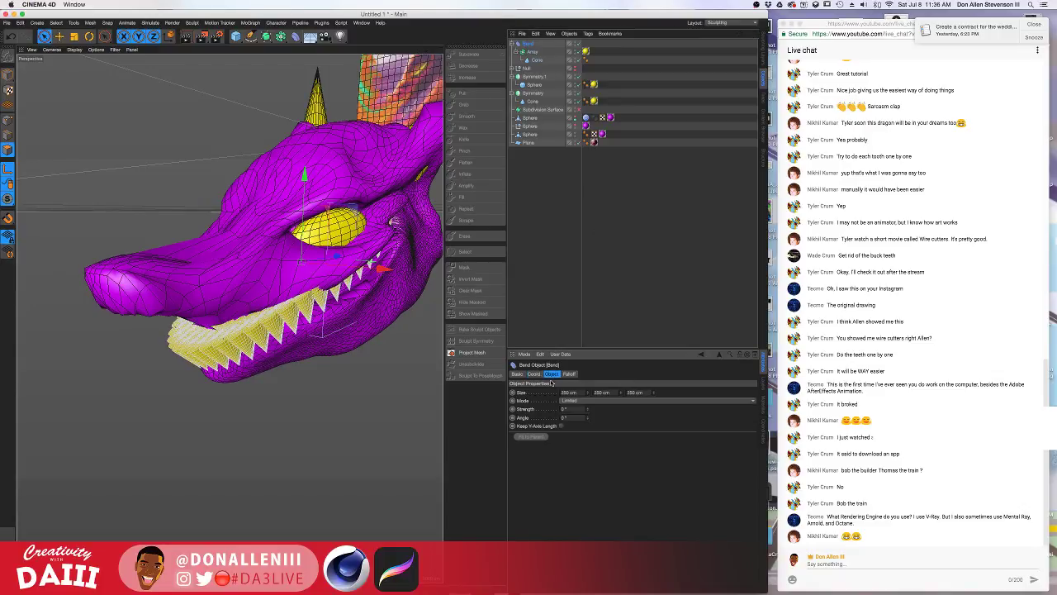
drag(588, 394, 272, 286)
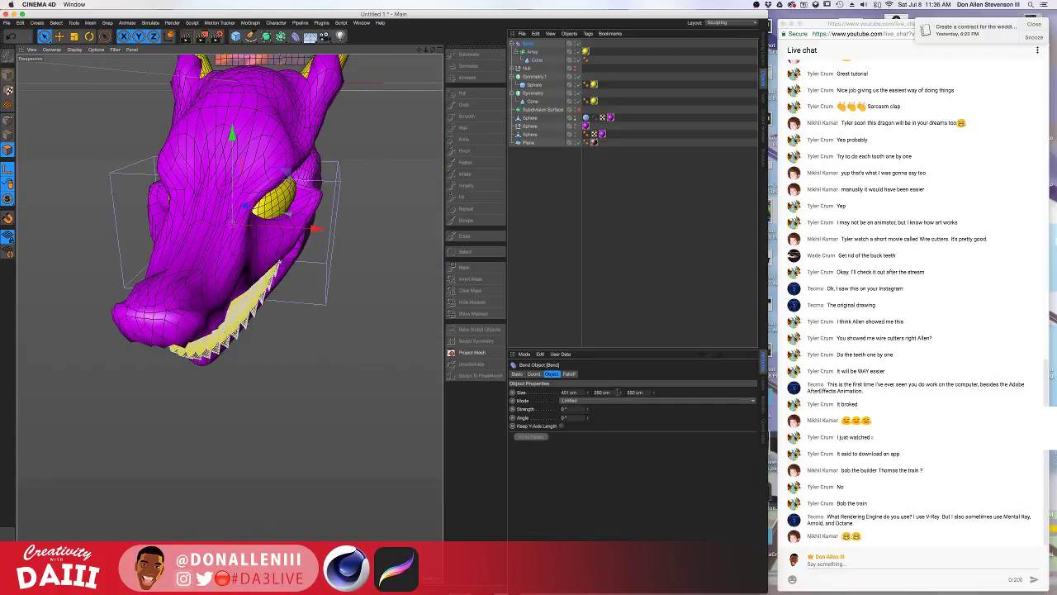
drag(617, 392, 673, 398)
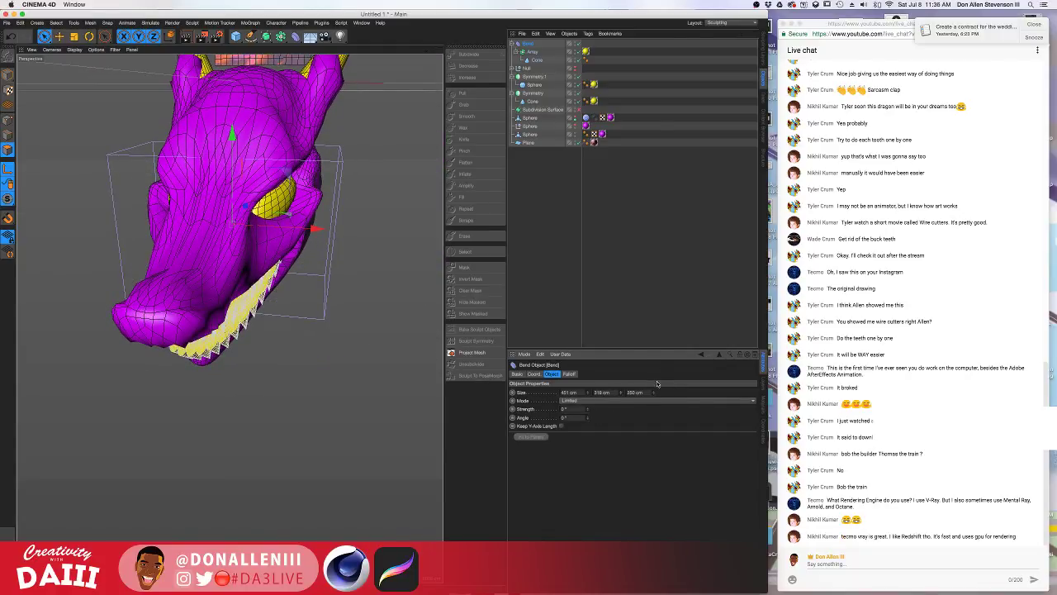
drag(589, 393, 622, 355)
mouse_move(655, 393)
mouse_down()
mouse_move(655, 339)
mouse_move(655, 394)
mouse_up()
alt+drag(333, 302, 217, 198)
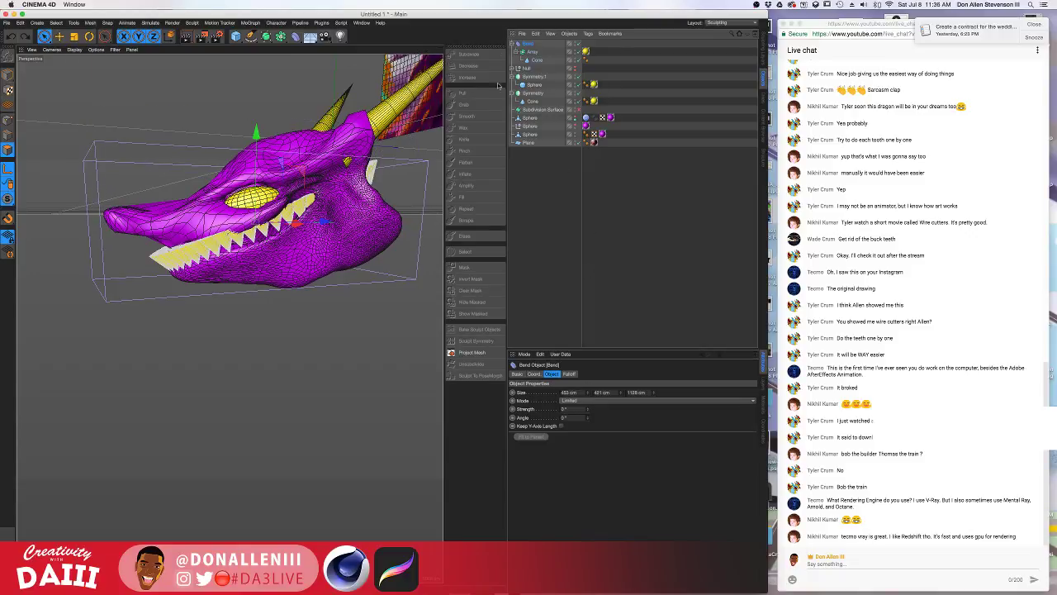
Take the teeth Array out of the Bend, try nesting the Bend under the Array, and place the Bend back above it.
click(533, 43)
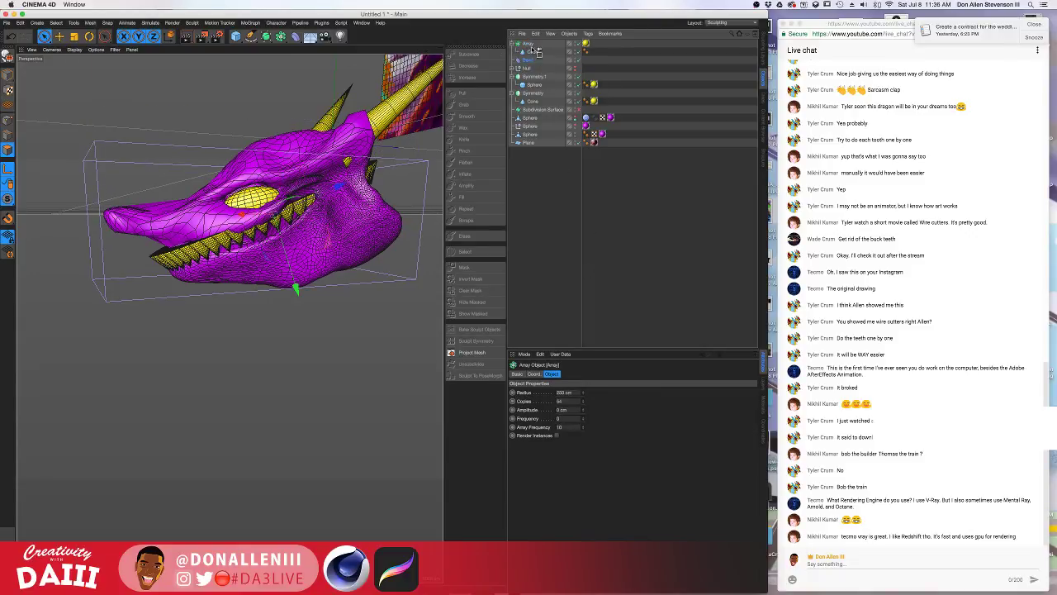
drag(535, 51, 531, 45)
alt+drag(168, 248, 202, 220)
drag(531, 53, 529, 46)
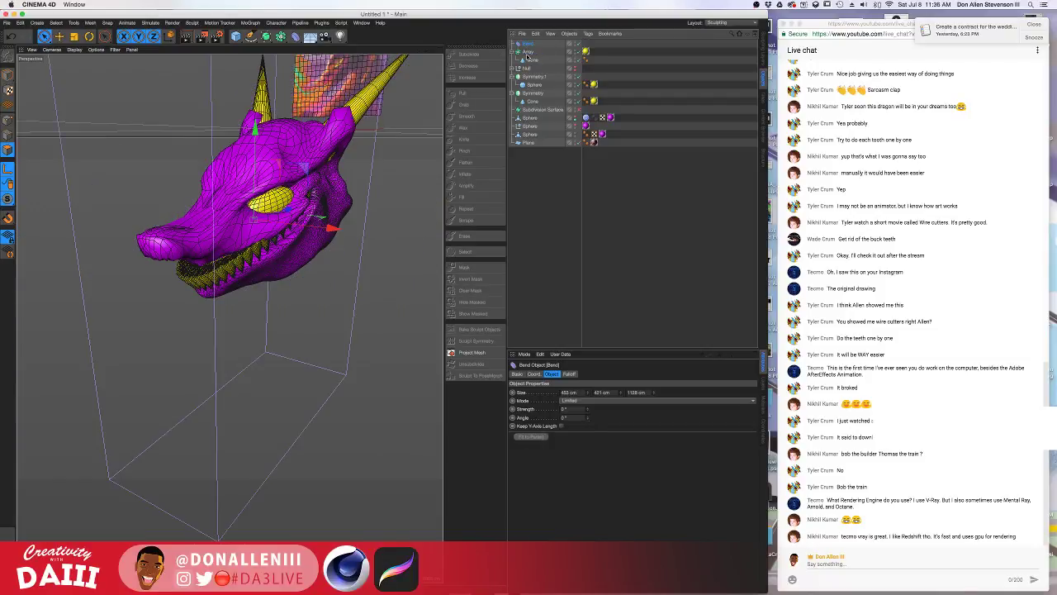
Group the teeth Array and its Cone into a null, and inspect the group's hierarchy.
click(530, 53)
shift+click(534, 61)
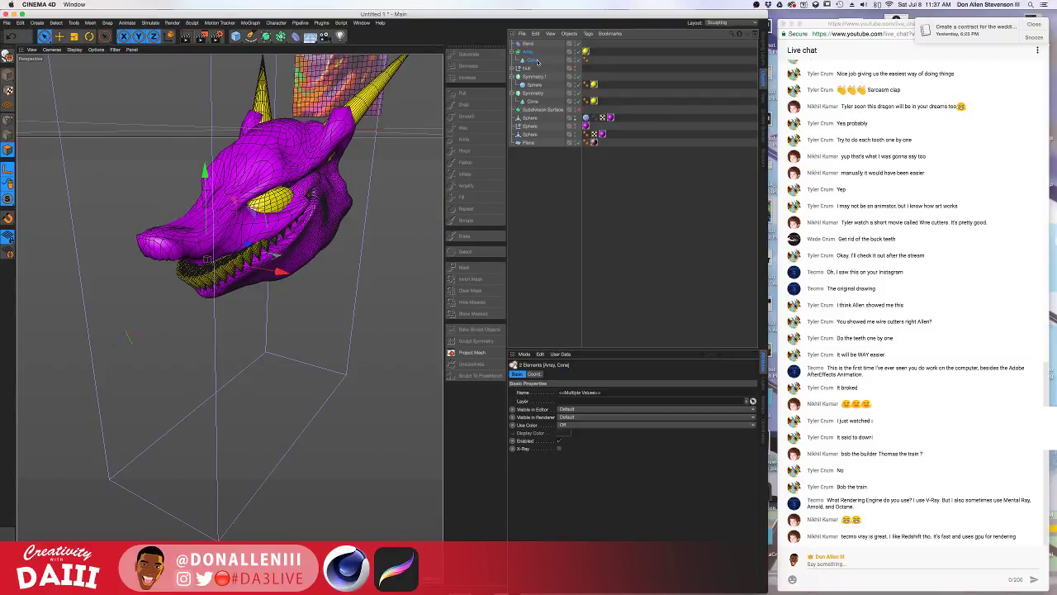
right_click(530, 52)
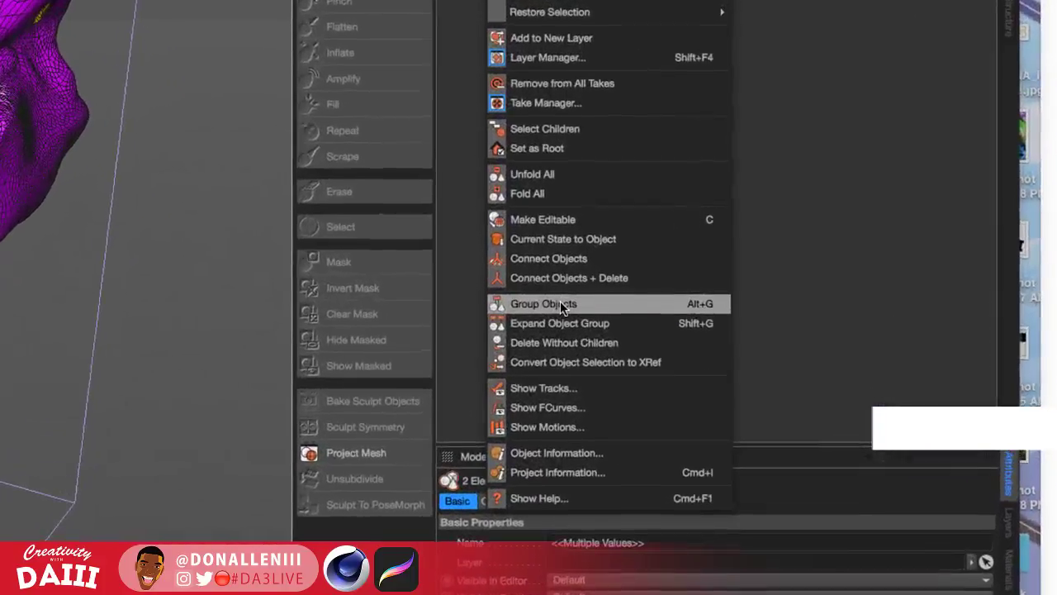
click(561, 288)
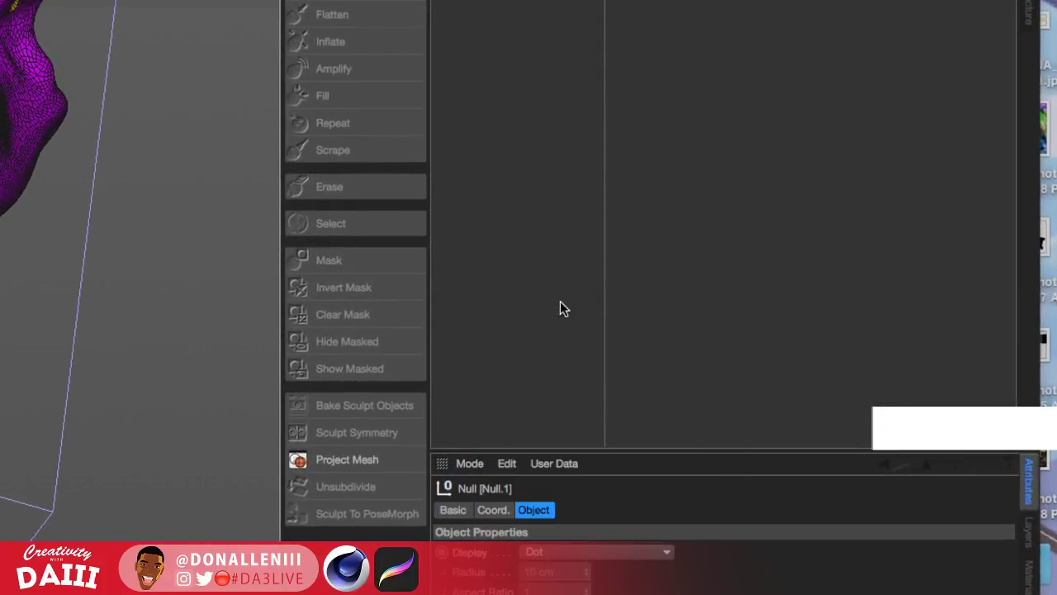
click(514, 51)
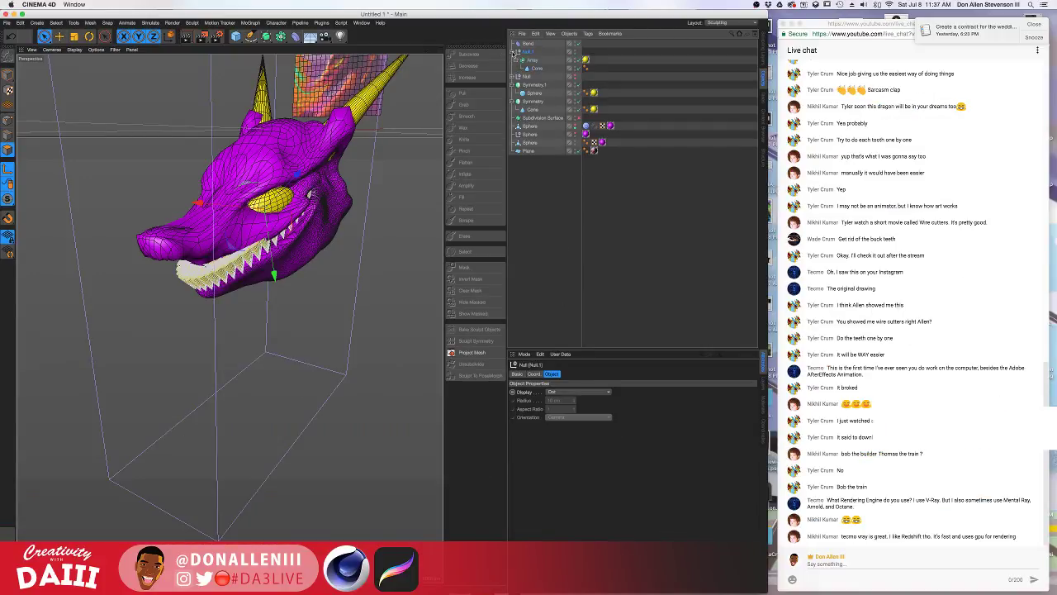
click(515, 51)
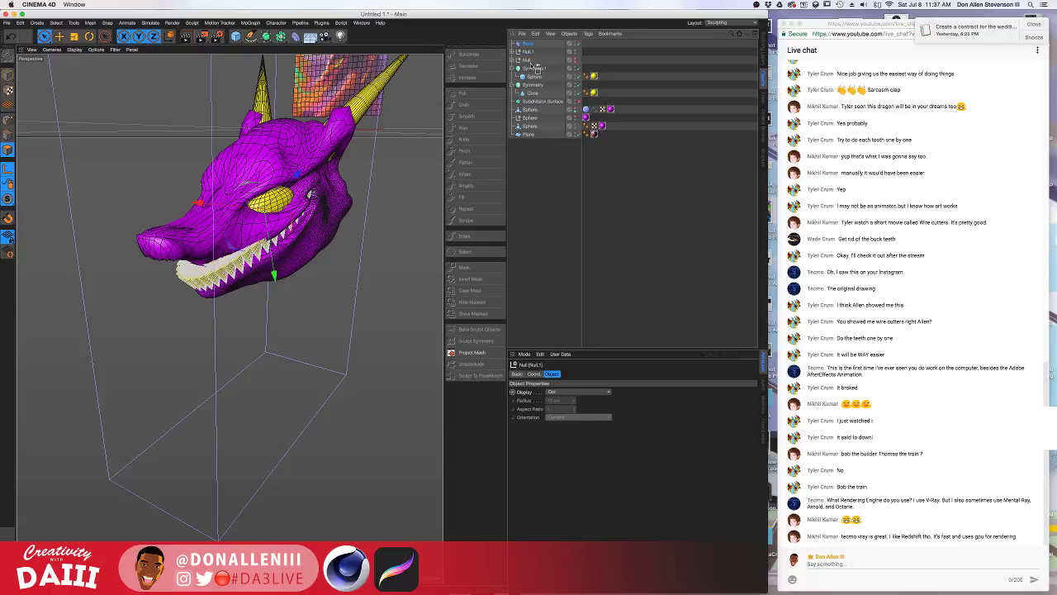
Make the Bend a child of the teeth null above the Array, and reduce its Y size to about 84 cm.
drag(536, 55, 533, 52)
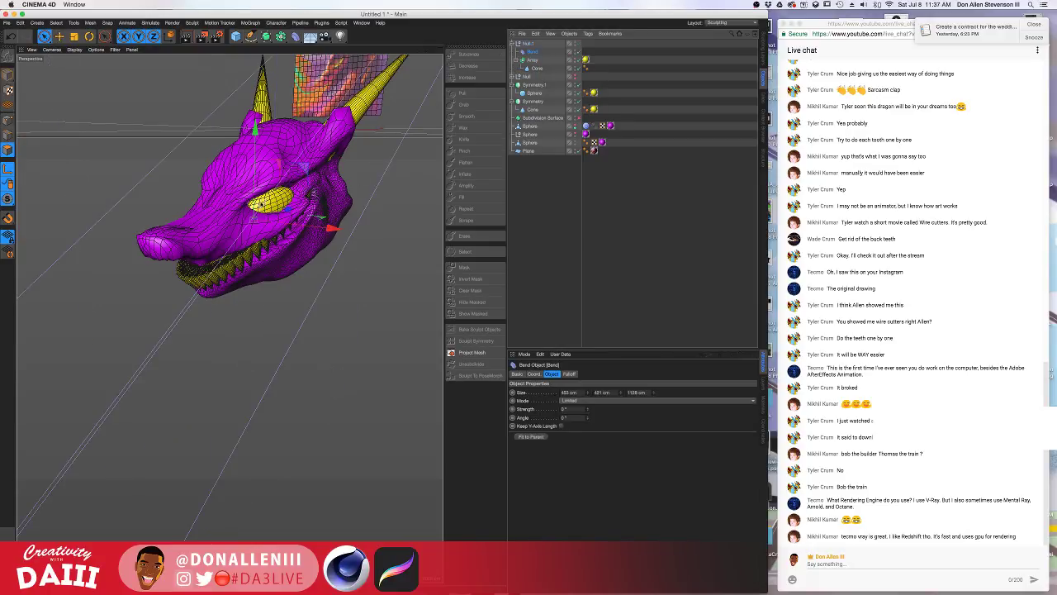
scroll(260, 204, down, 10)
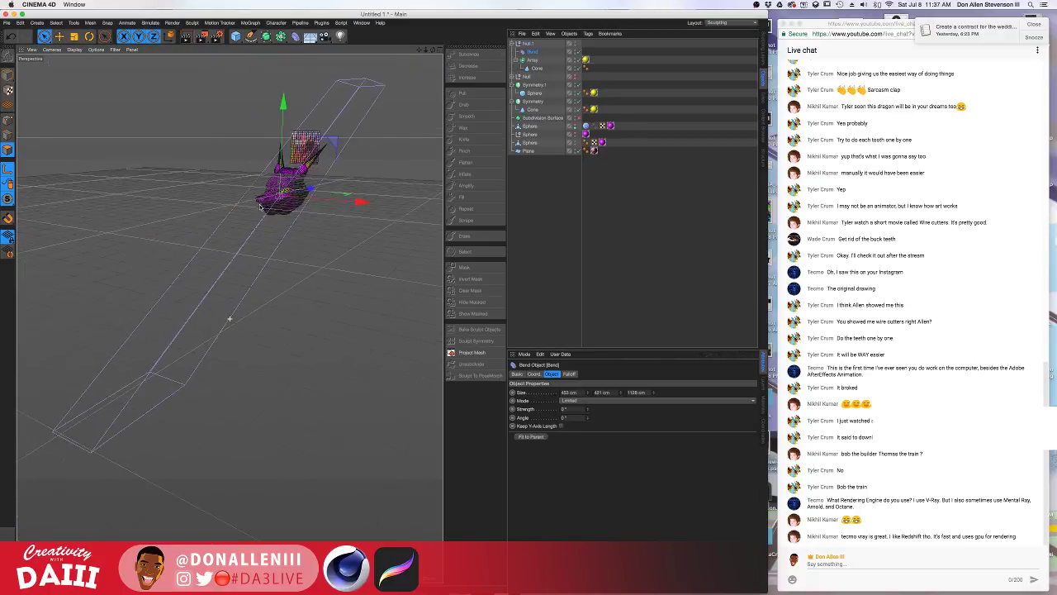
alt+drag(260, 206, 285, 162)
drag(621, 394, 621, 455)
scroll(328, 196, up, 10)
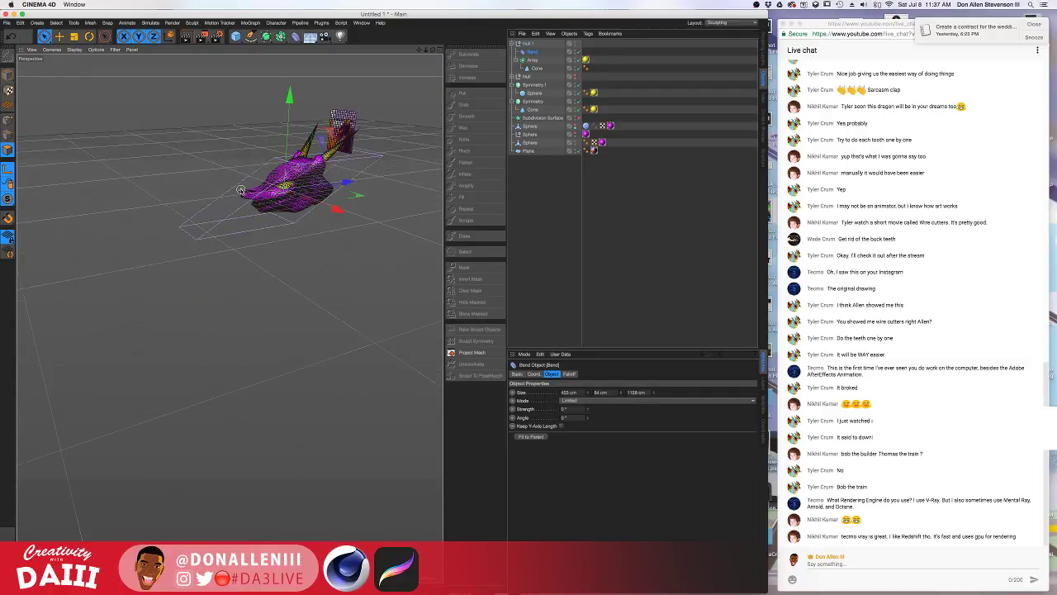
scroll(327, 195, down, 5)
alt+drag(328, 196, 327, 245)
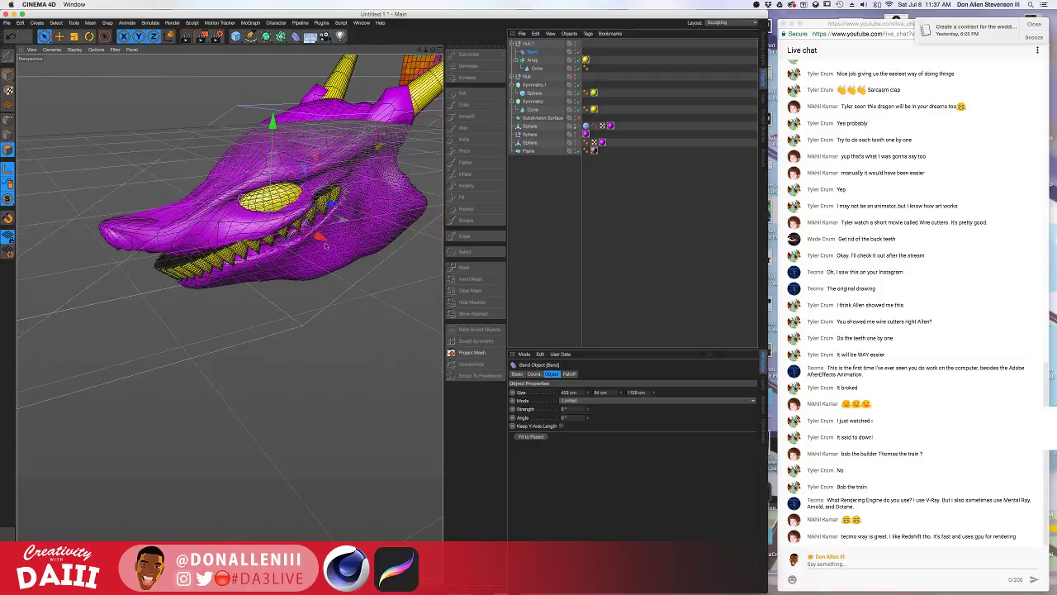
Try changing the Bend's strength and angle, and delete the Bend deformer from the teeth null.
click(586, 410)
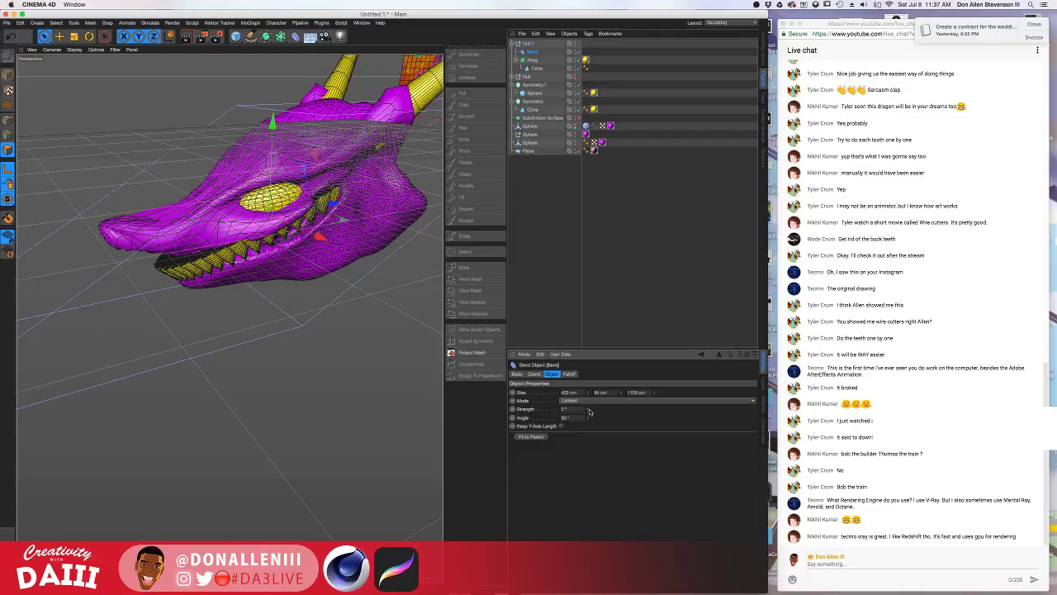
right_click(588, 418)
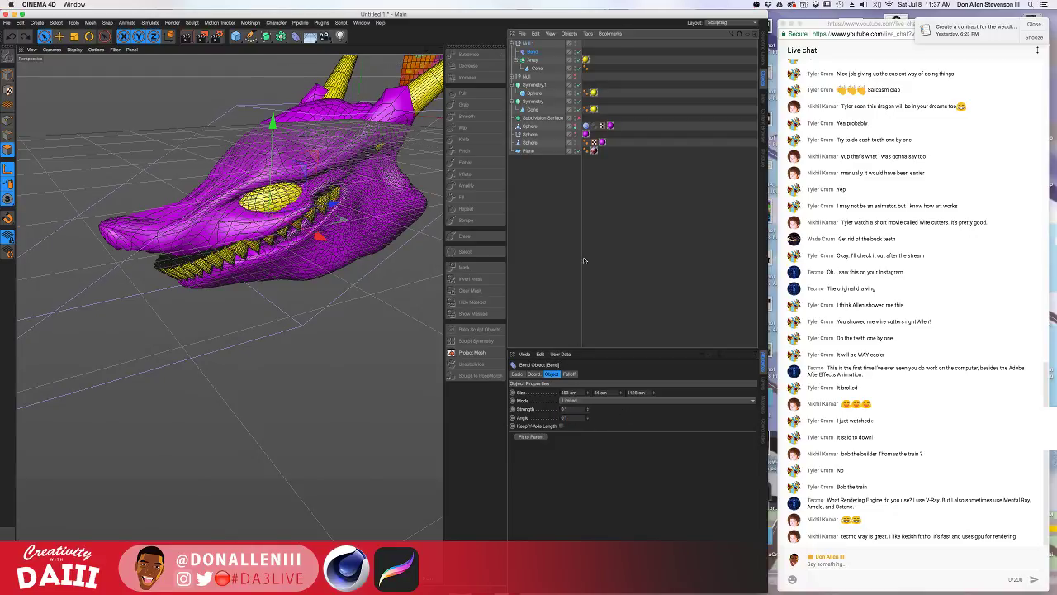
key(Delete)
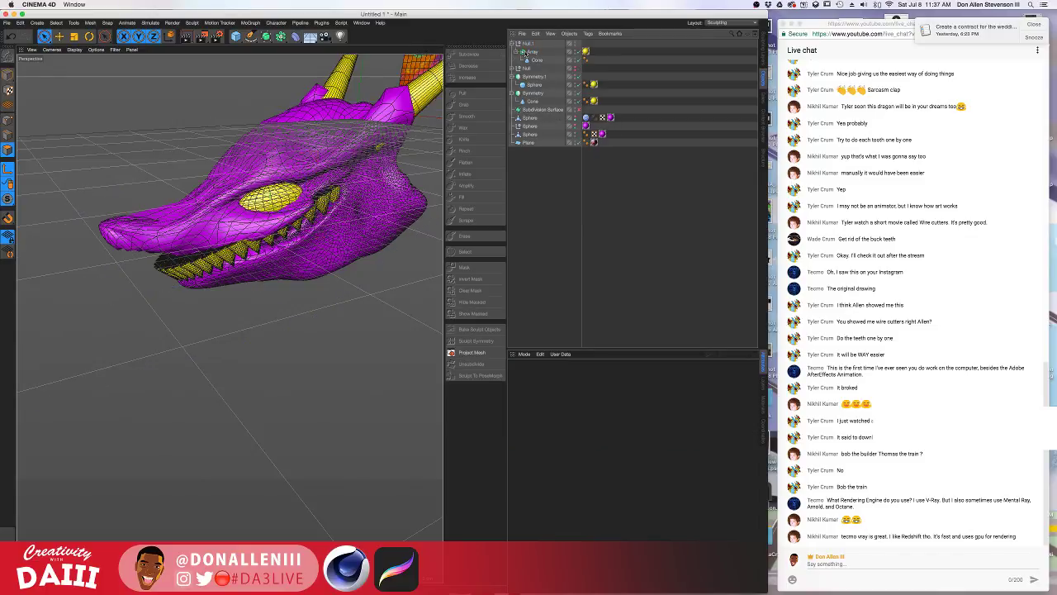
Select the null holding the cone teeth and slide it forward along the jaw towards the tip of the snout.
click(529, 44)
alt+drag(221, 215, 361, 274)
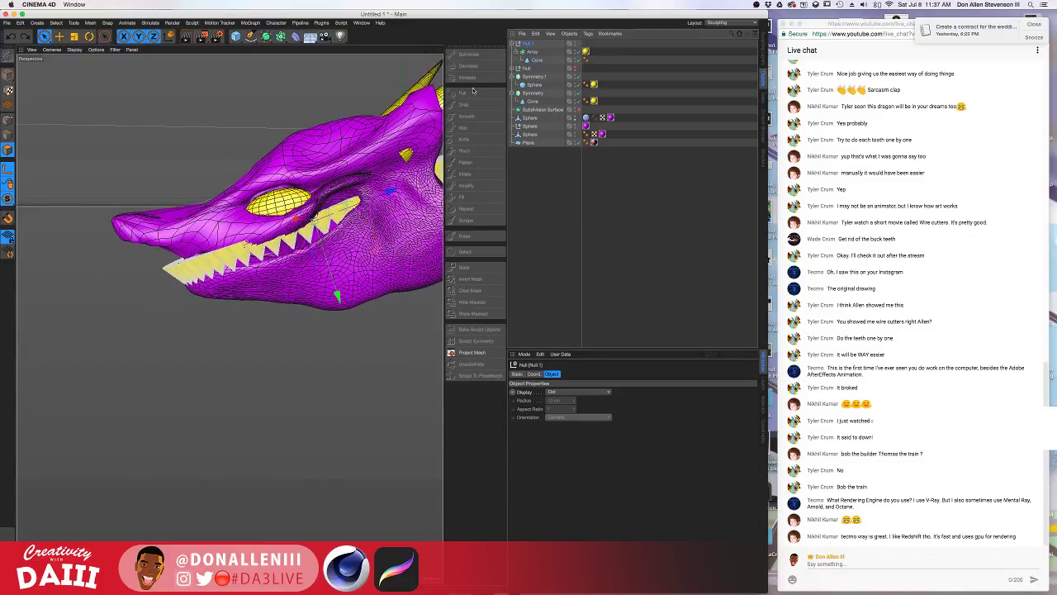
drag(336, 297, 331, 278)
key(super+z)
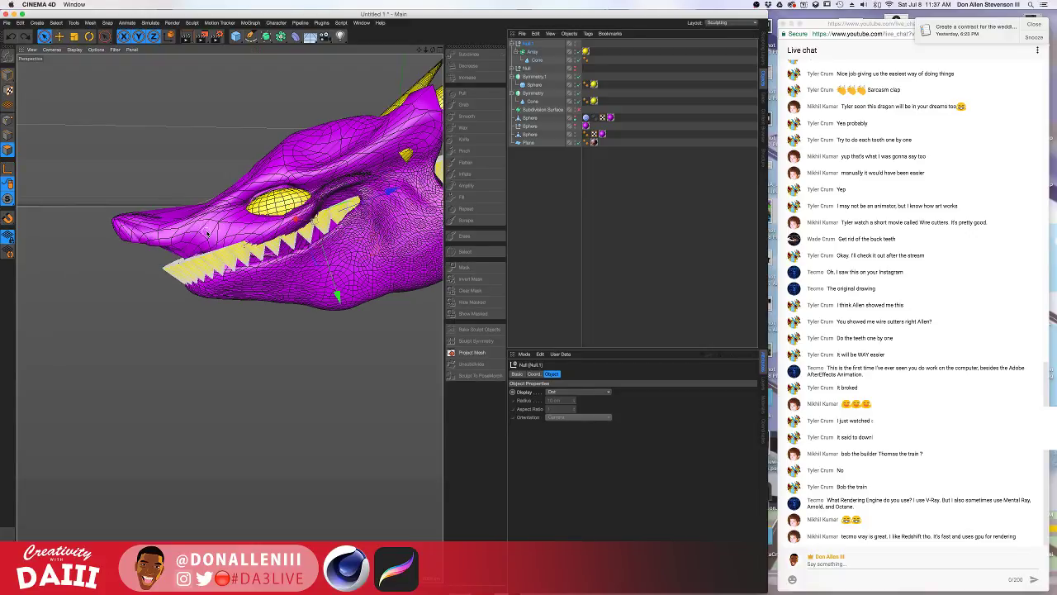
alt+drag(205, 232, 240, 237)
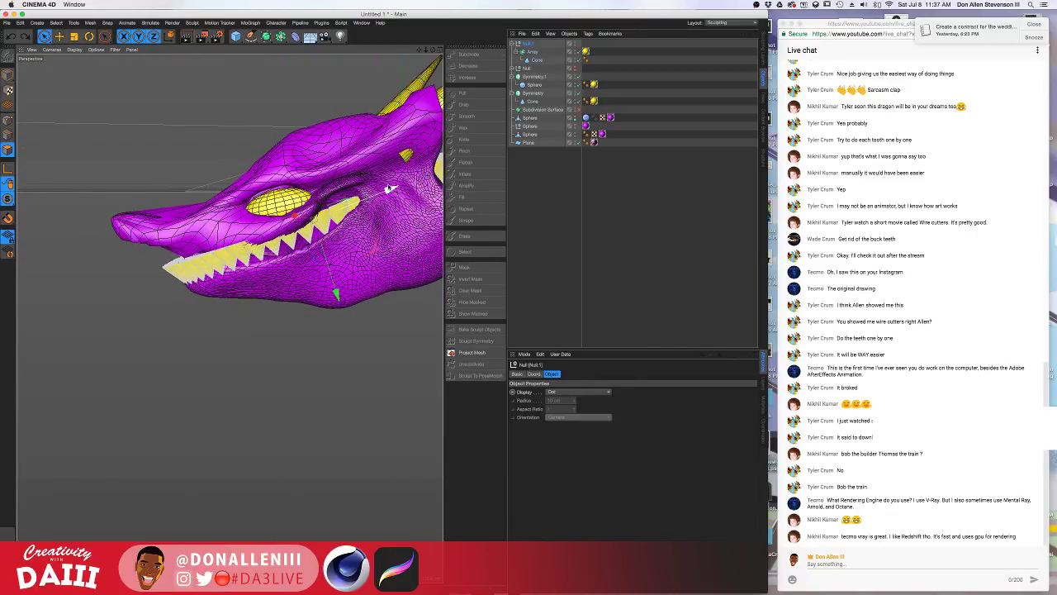
drag(389, 189, 361, 205)
alt+drag(290, 215, 397, 223)
Reshape the snout of the editable head Sphere with the Grab brush, pulling its sides and front down over the front teeth.
click(541, 133)
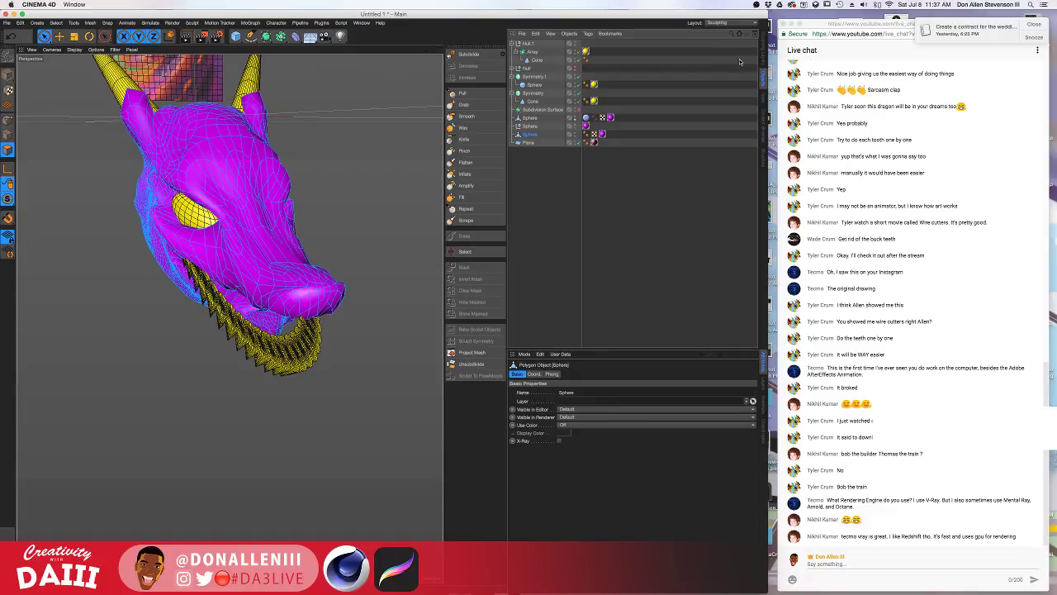
click(763, 50)
click(463, 94)
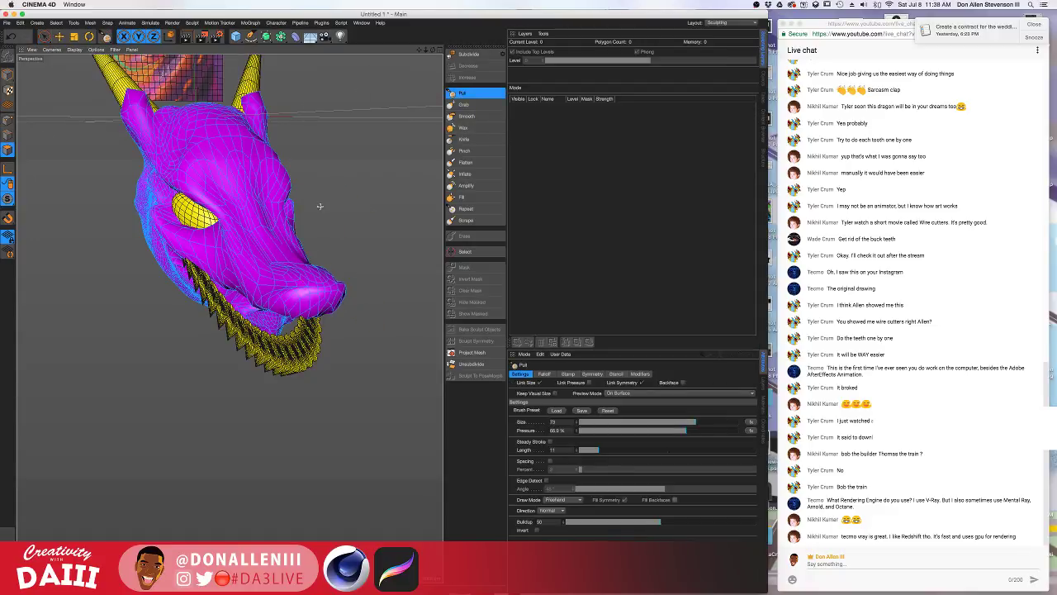
click(463, 105)
alt+drag(269, 277, 294, 294)
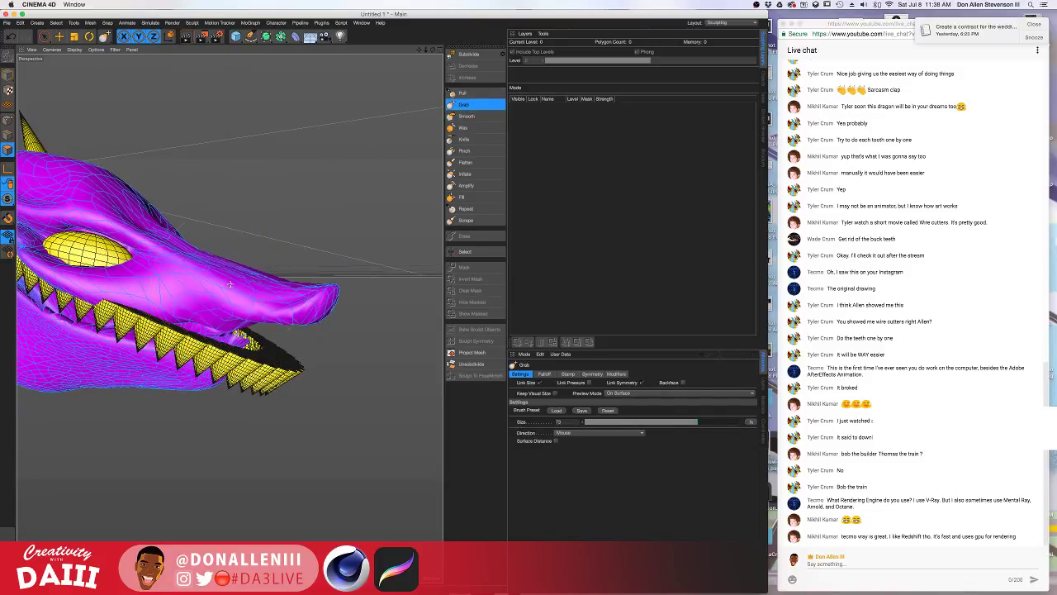
mouse_move(328, 290)
alt+mouse_down()
mouse_move(203, 316)
mouse_move(206, 329)
alt+mouse_up()
alt+drag(350, 258, 239, 262)
alt+middle_drag(238, 262, 287, 322)
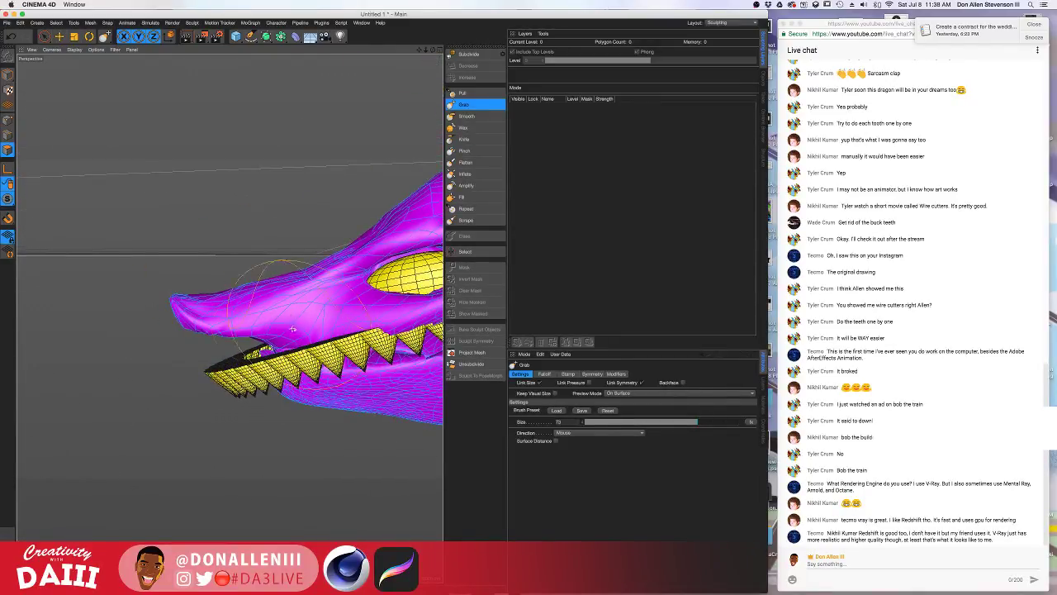
alt+drag(181, 311, 210, 297)
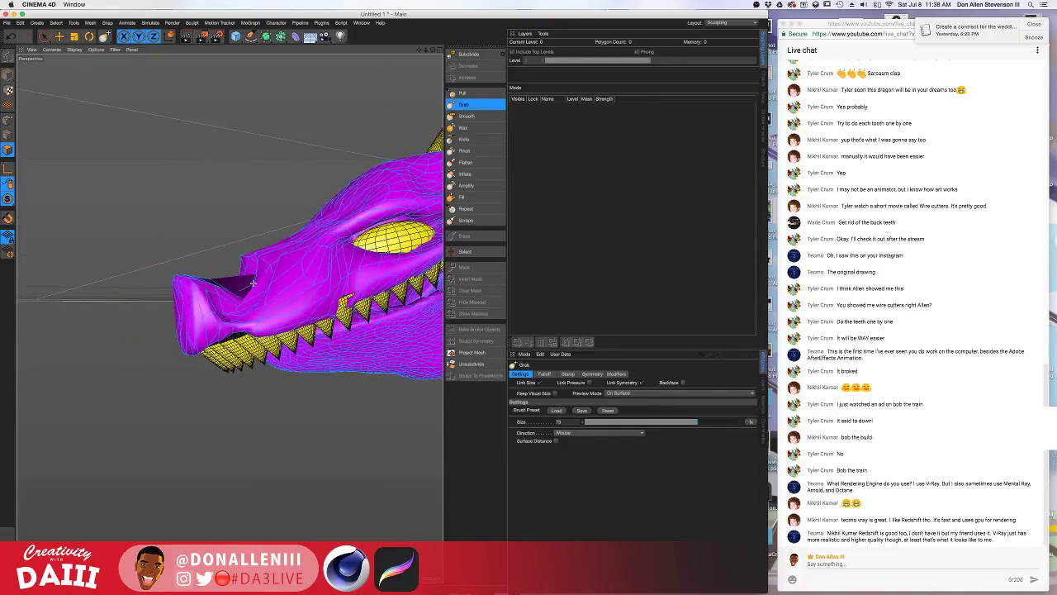
mouse_move(246, 287)
mouse_down()
mouse_move(232, 277)
mouse_move(272, 290)
mouse_up()
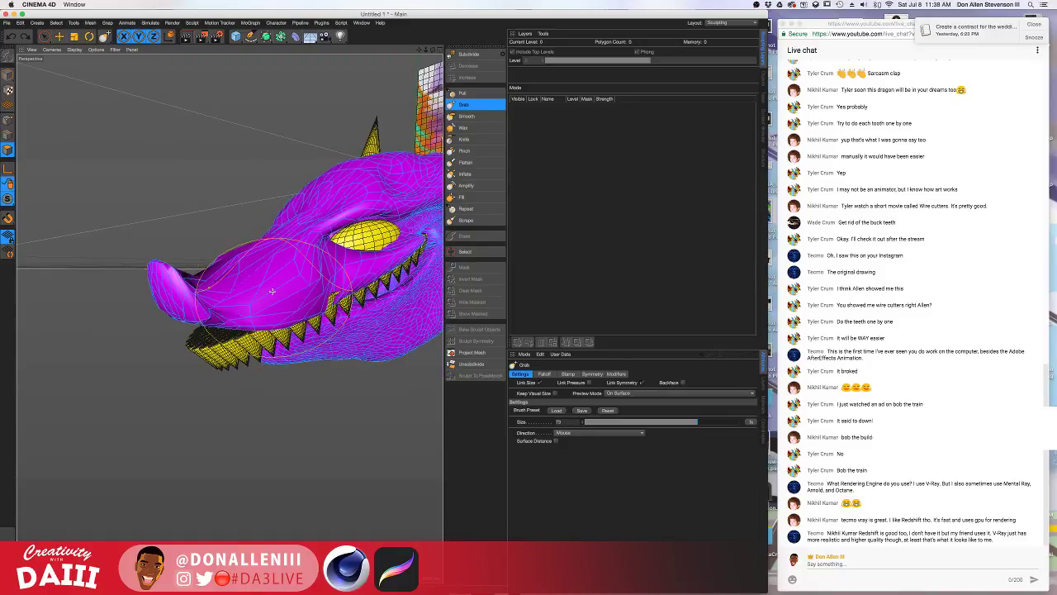
mouse_move(286, 282)
alt+mouse_down()
mouse_move(392, 291)
mouse_move(337, 298)
mouse_move(396, 295)
mouse_move(437, 279)
mouse_move(365, 280)
alt+mouse_up()
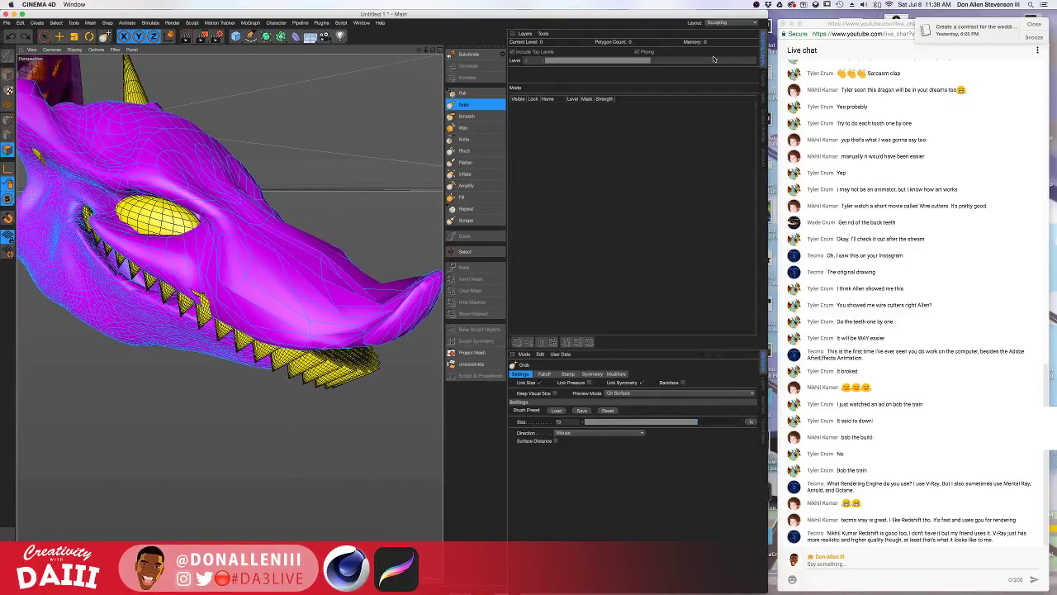
Select the null holding the cone teeth and move it up and back along the jaw so the front teeth tuck under the snout.
click(764, 86)
click(530, 75)
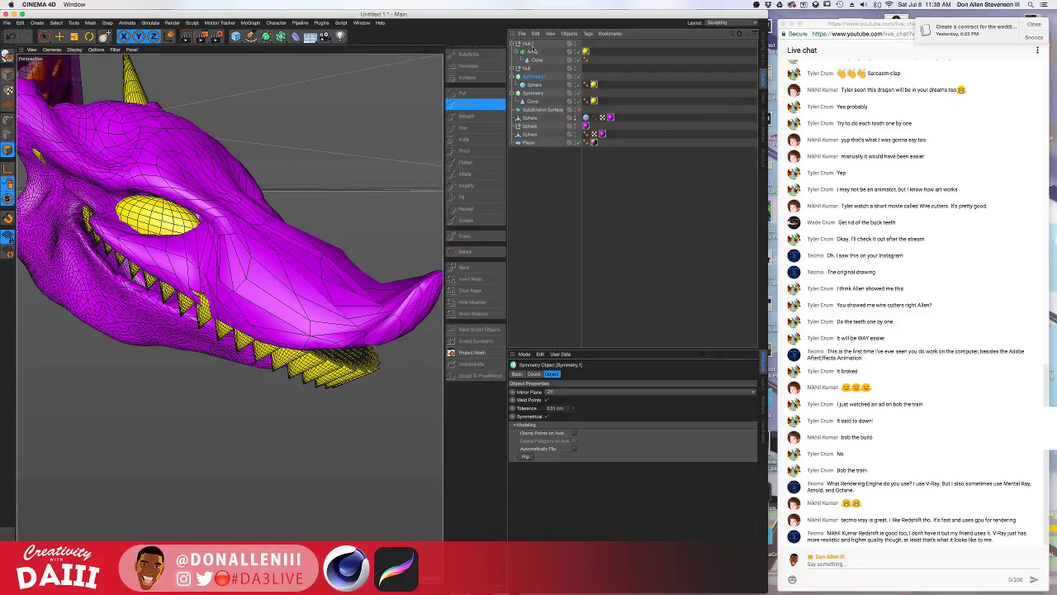
click(531, 44)
alt+drag(191, 210, 235, 203)
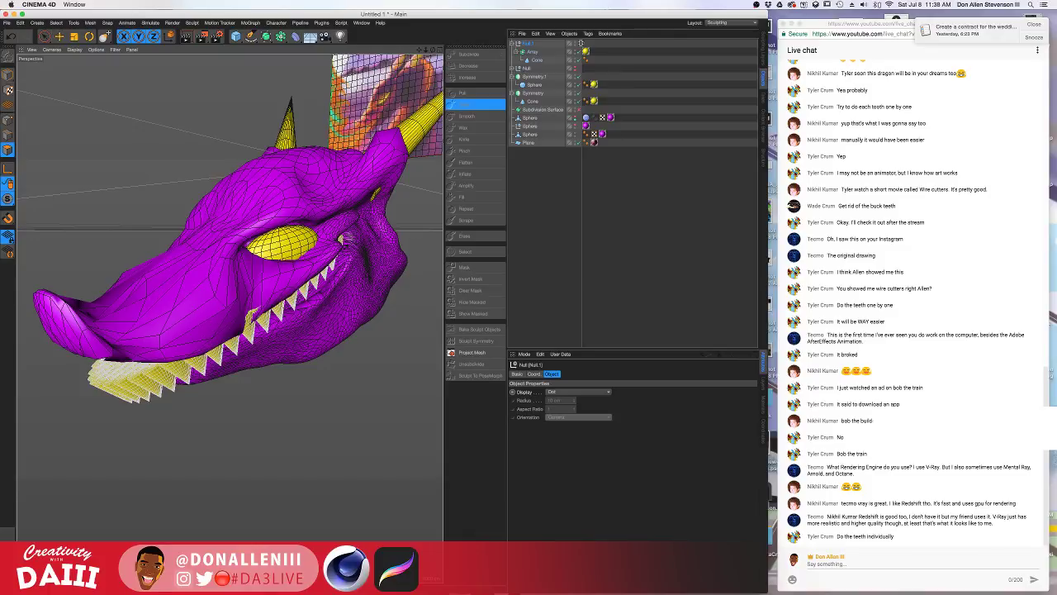
click(540, 62)
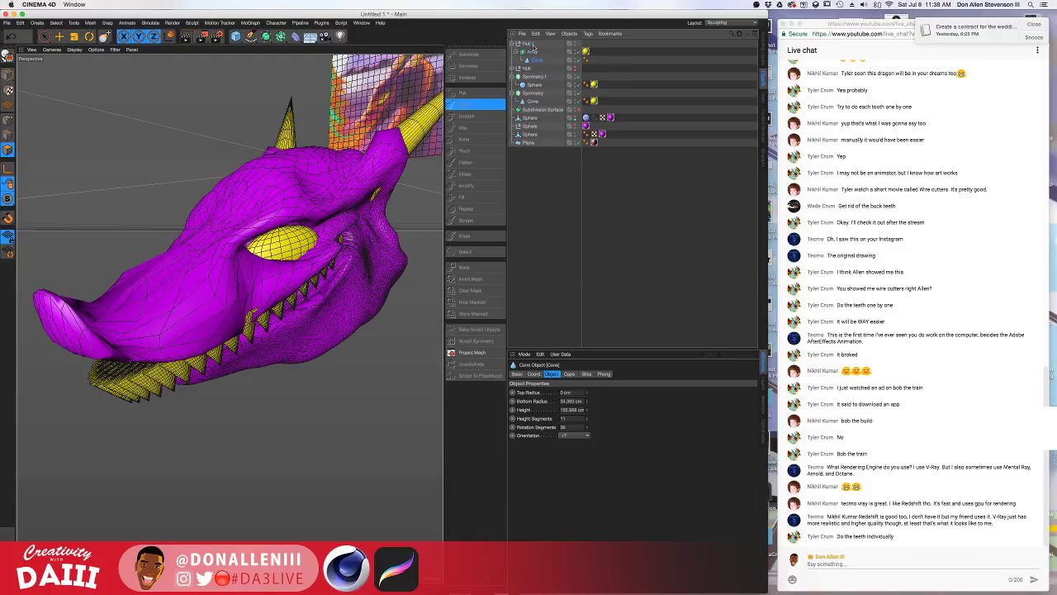
key(super+z)
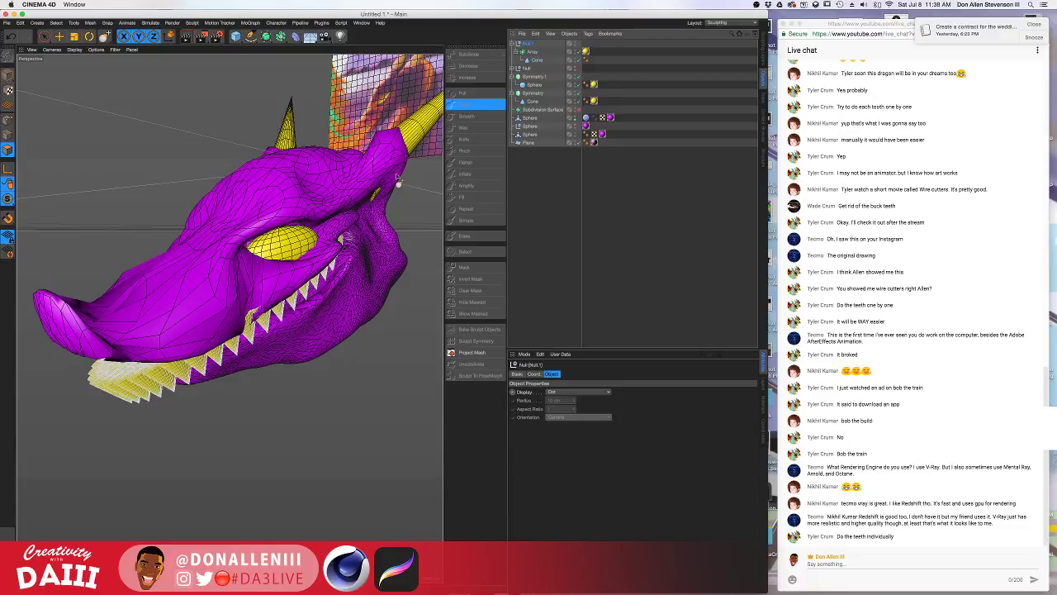
click(45, 36)
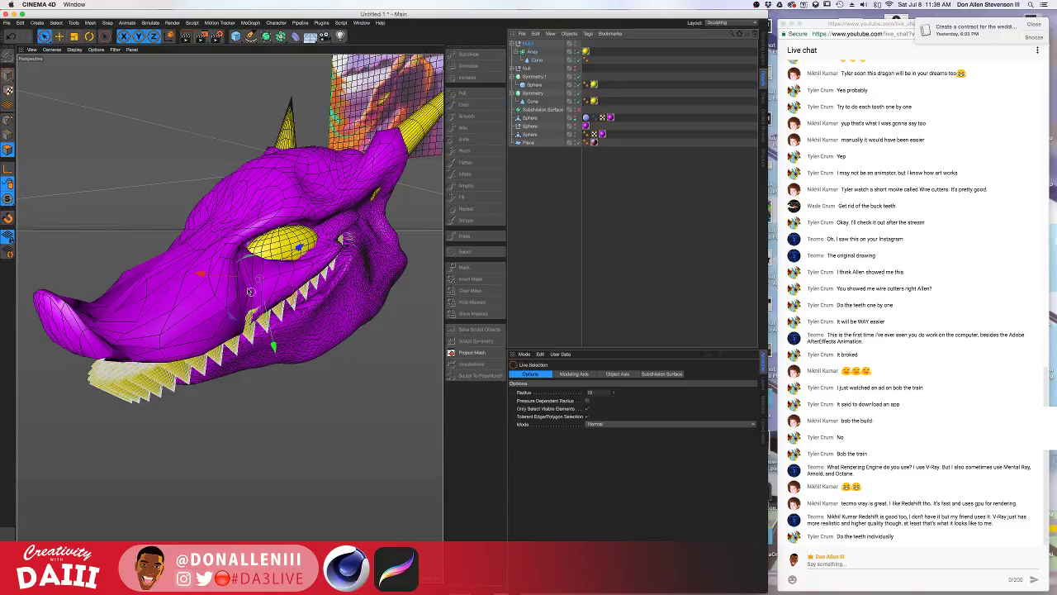
alt+drag(298, 247, 307, 240)
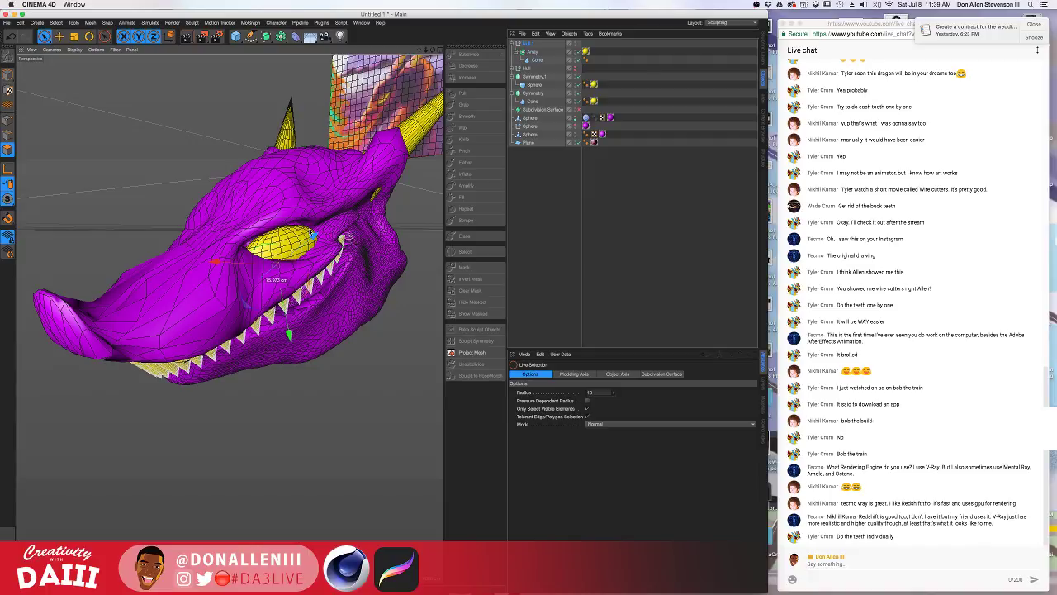
alt+drag(273, 279, 249, 286)
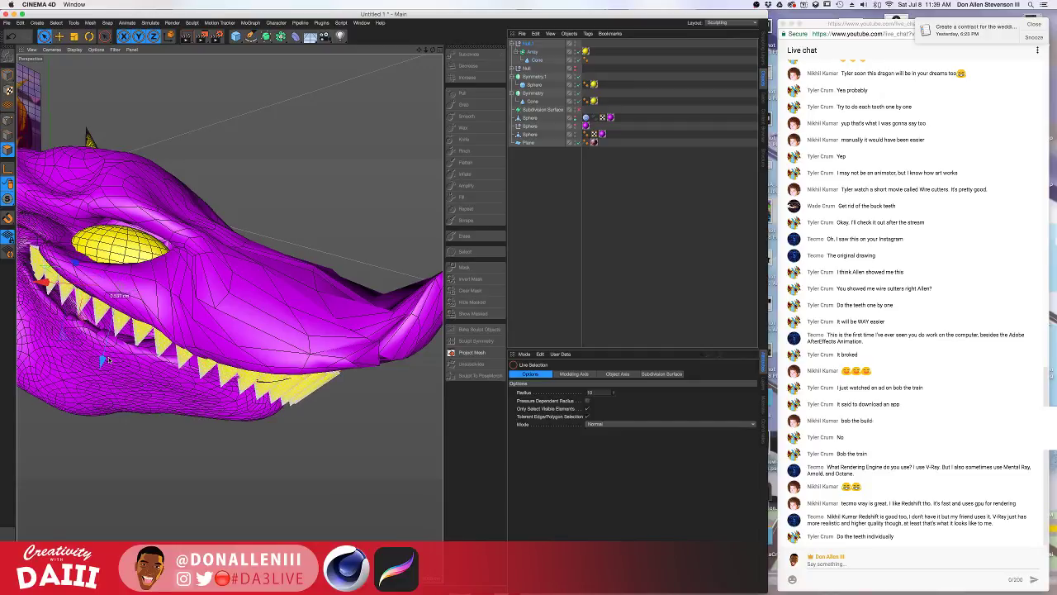
alt+drag(103, 360, 302, 262)
alt+drag(297, 196, 266, 220)
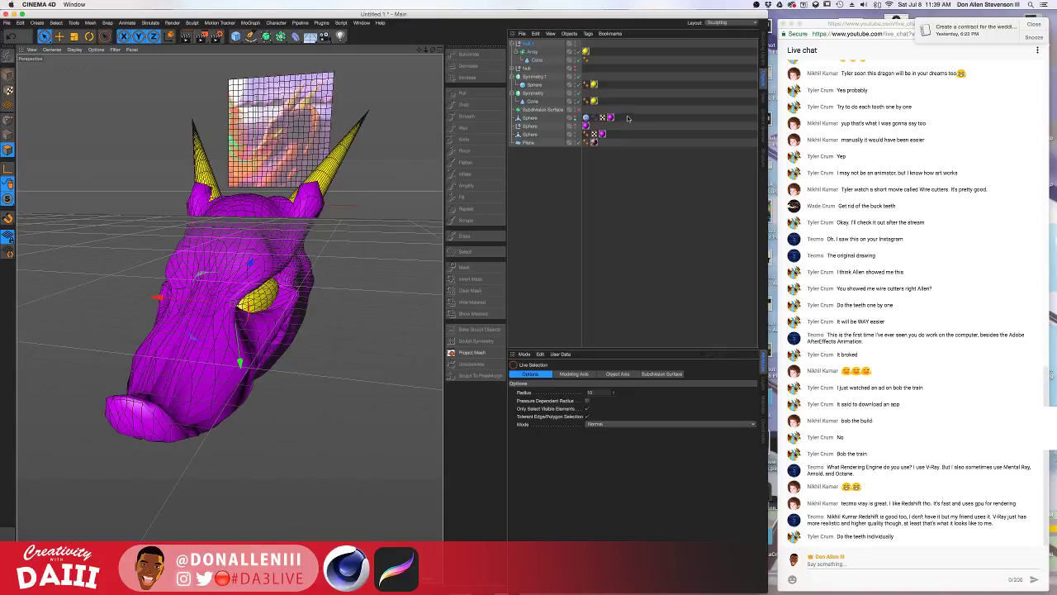
Try the hidden sculpt Sphere visible under the Subdivision Surface, and move it back out and hide it.
click(529, 118)
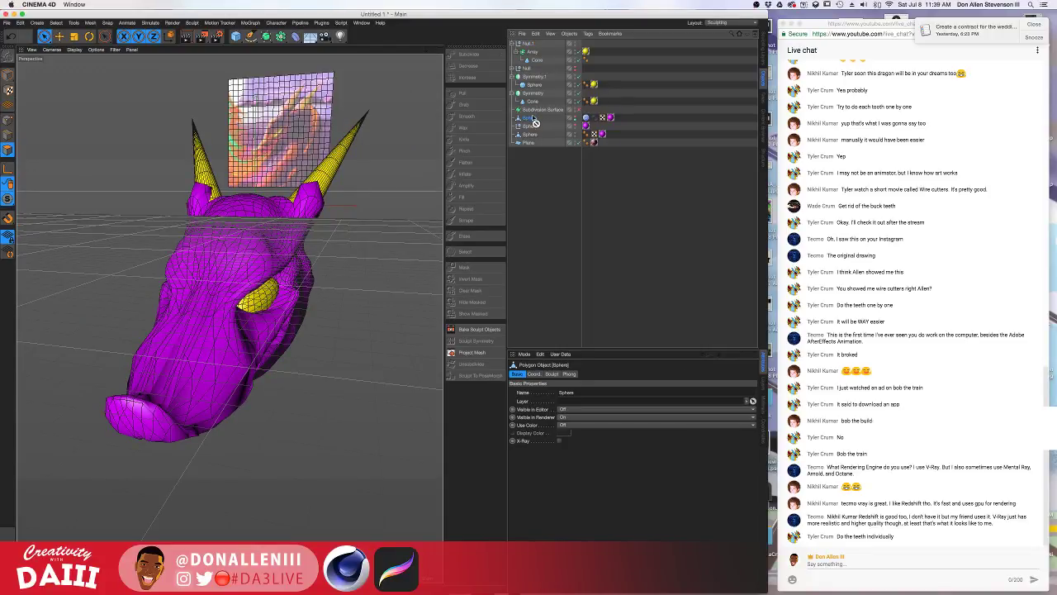
drag(541, 111, 553, 113)
alt+drag(236, 298, 325, 236)
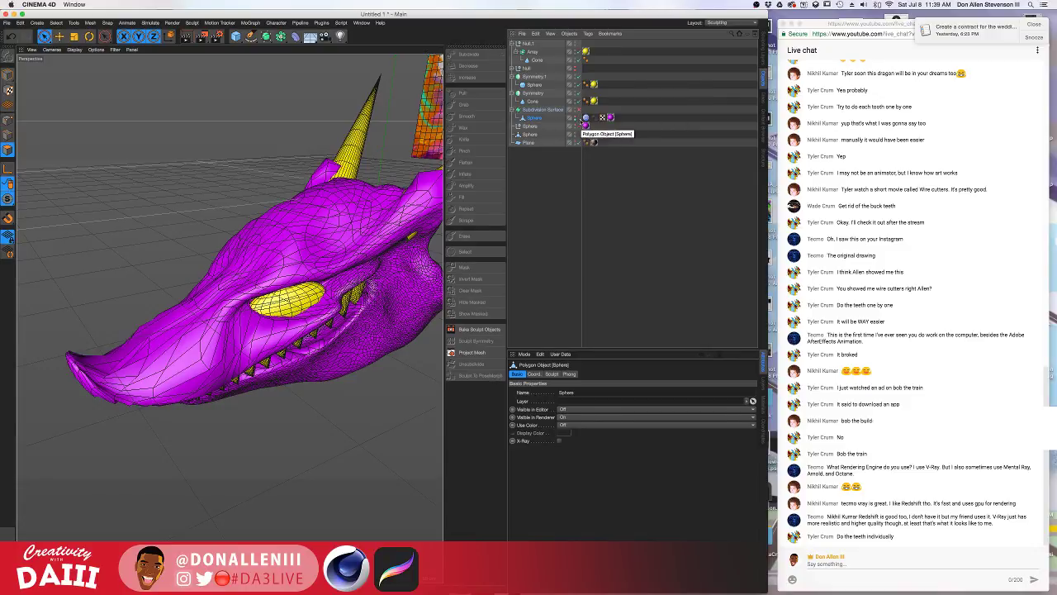
click(576, 117)
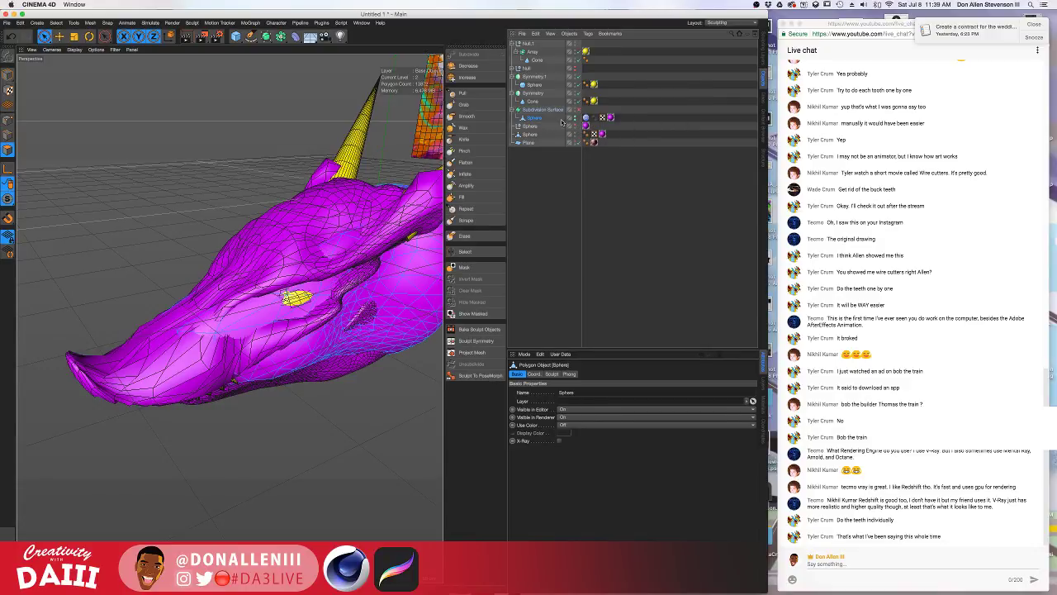
click(542, 111)
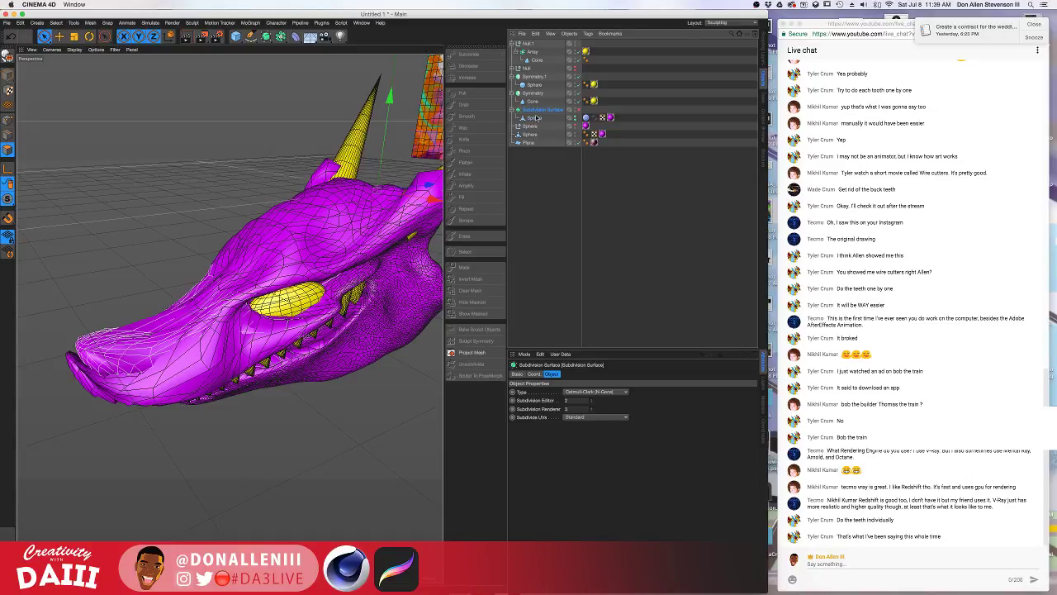
drag(533, 110, 533, 109)
alt+drag(223, 247, 344, 247)
alt+drag(230, 319, 190, 288)
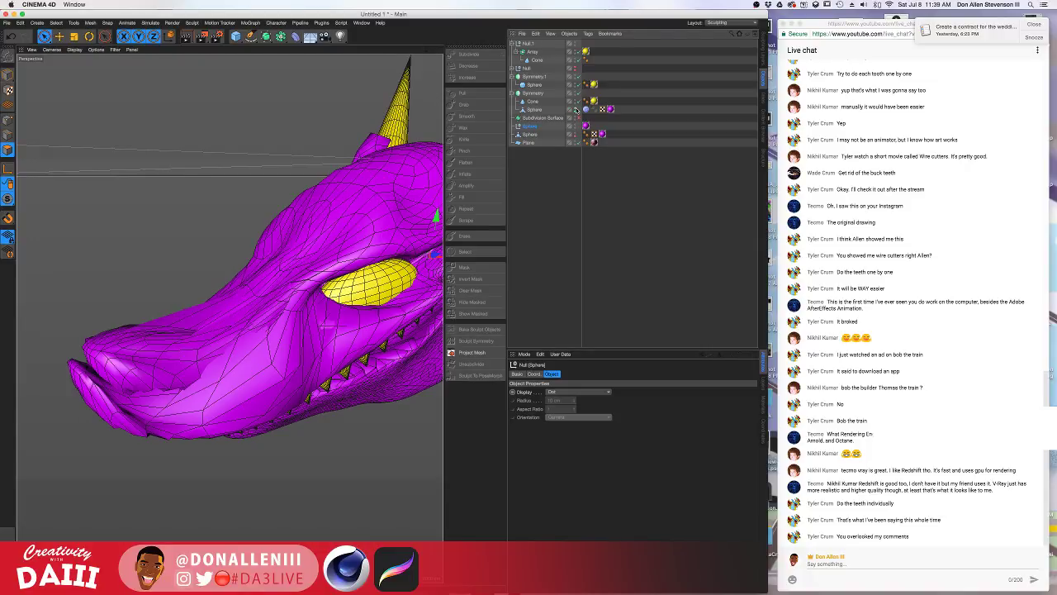
key(super+z)
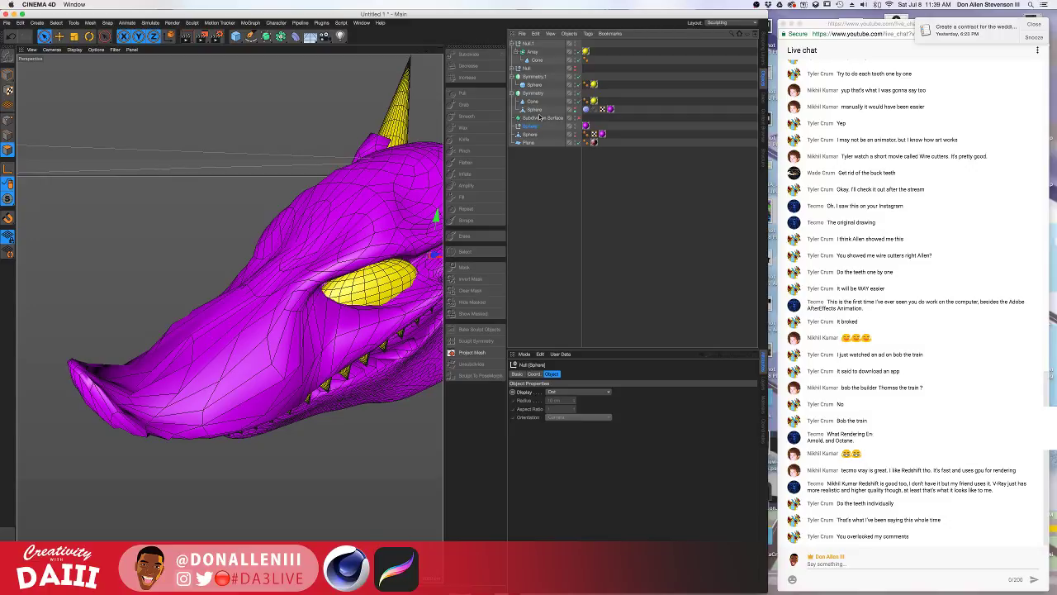
Make the visible editable head Sphere a child of the Subdivision Surface to smooth the head.
click(541, 119)
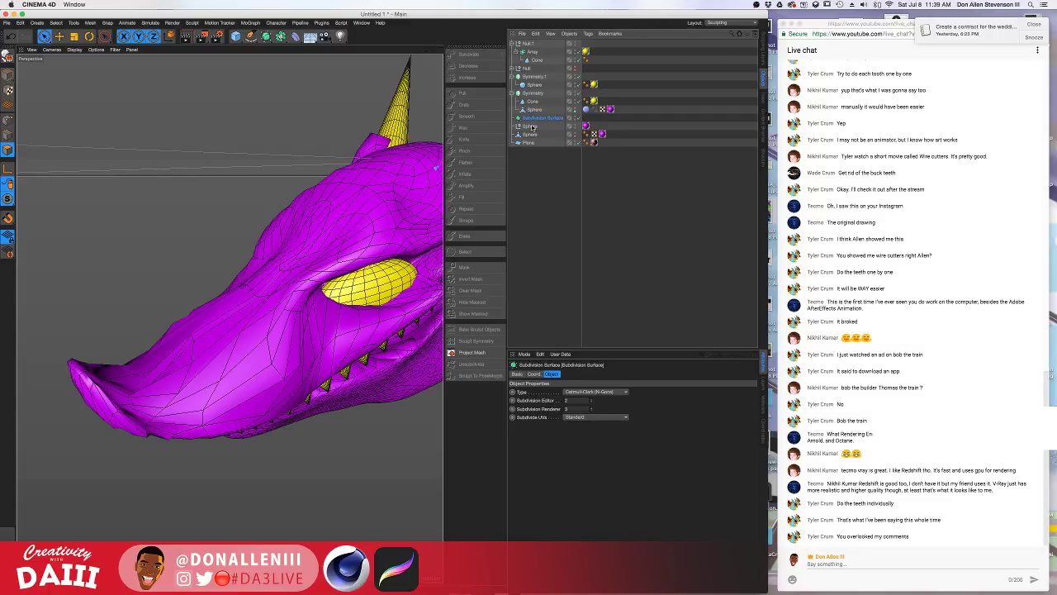
click(533, 127)
click(532, 134)
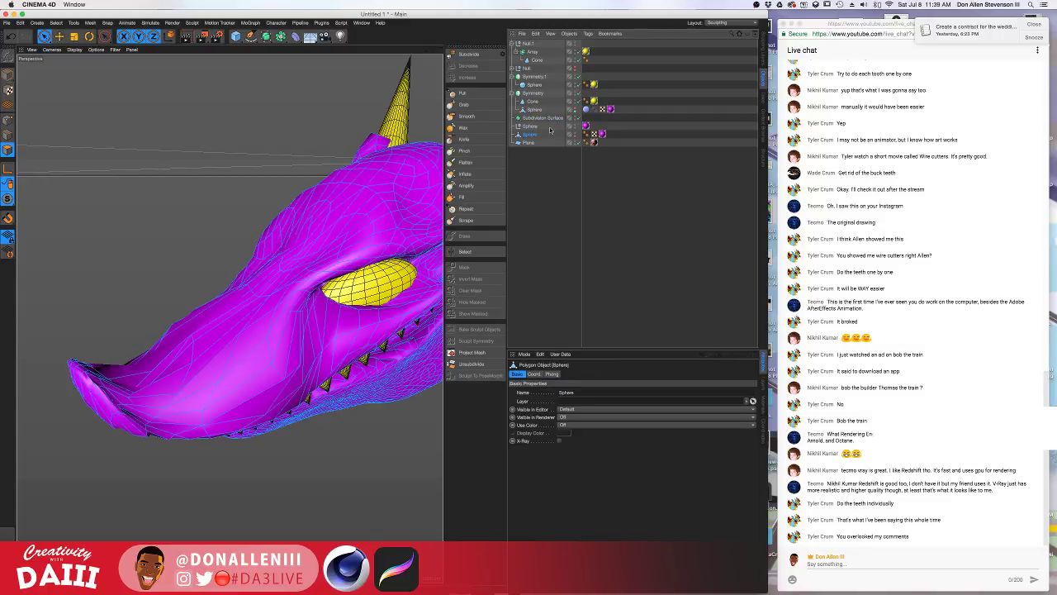
drag(538, 120, 537, 119)
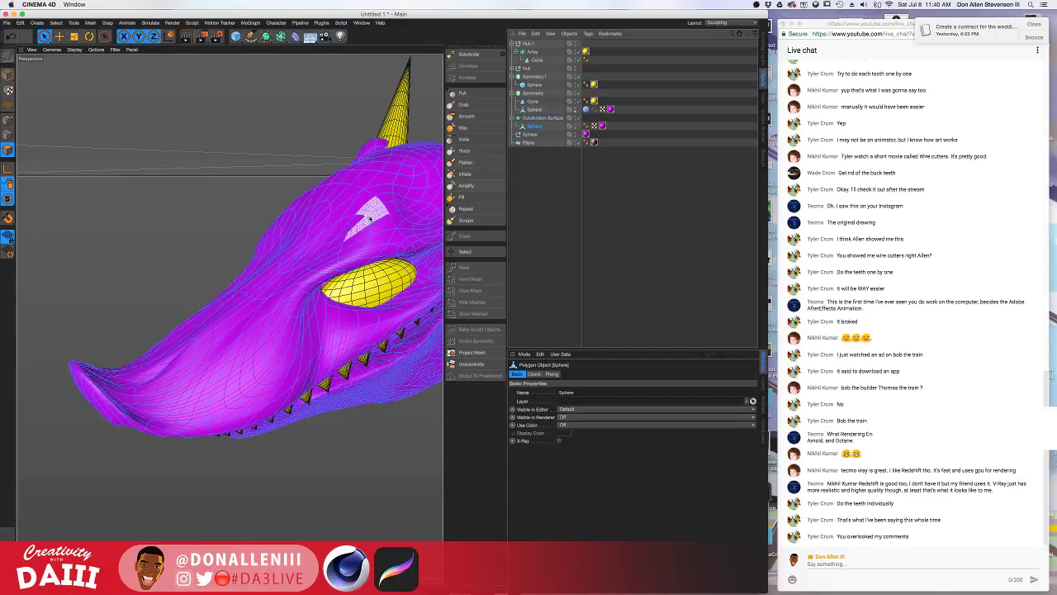
alt+drag(280, 254, 146, 153)
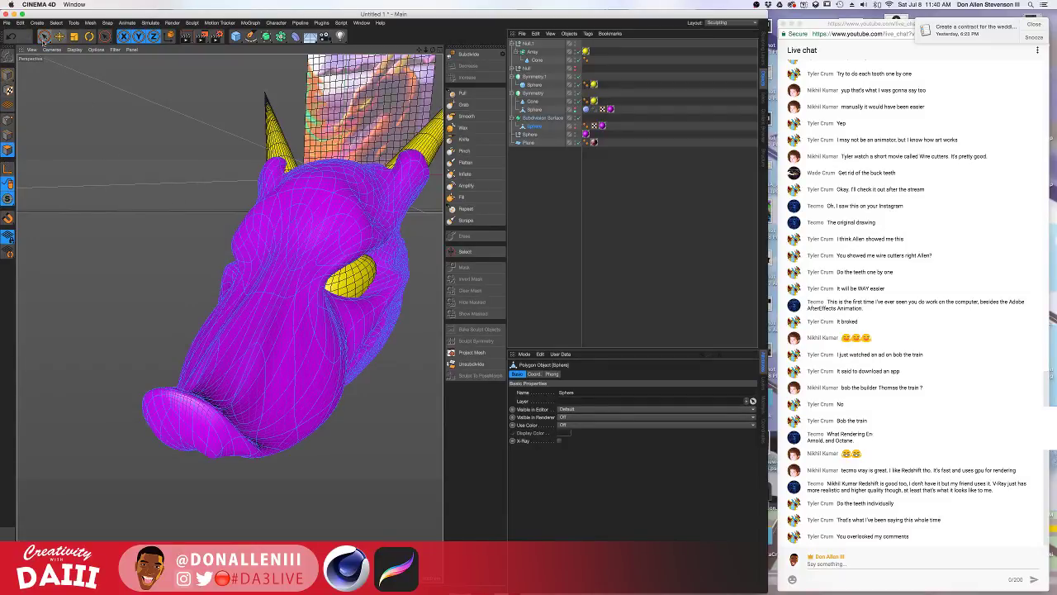
alt+drag(217, 173, 210, 186)
Deselect all objects and render the smoothed dragon head in the perspective view.
click(532, 173)
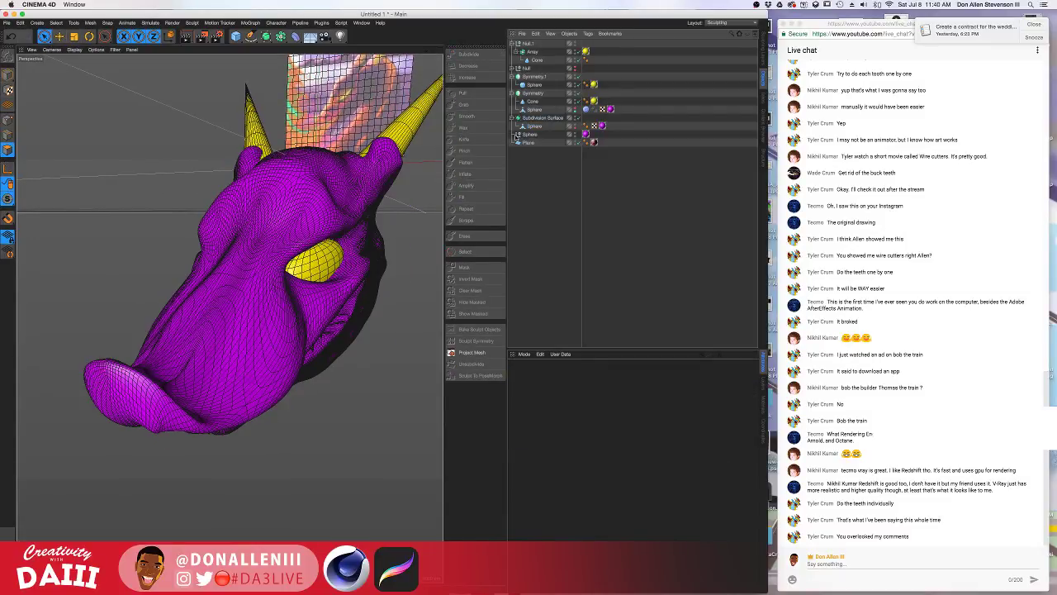
alt+drag(306, 157, 274, 169)
key(super+r)
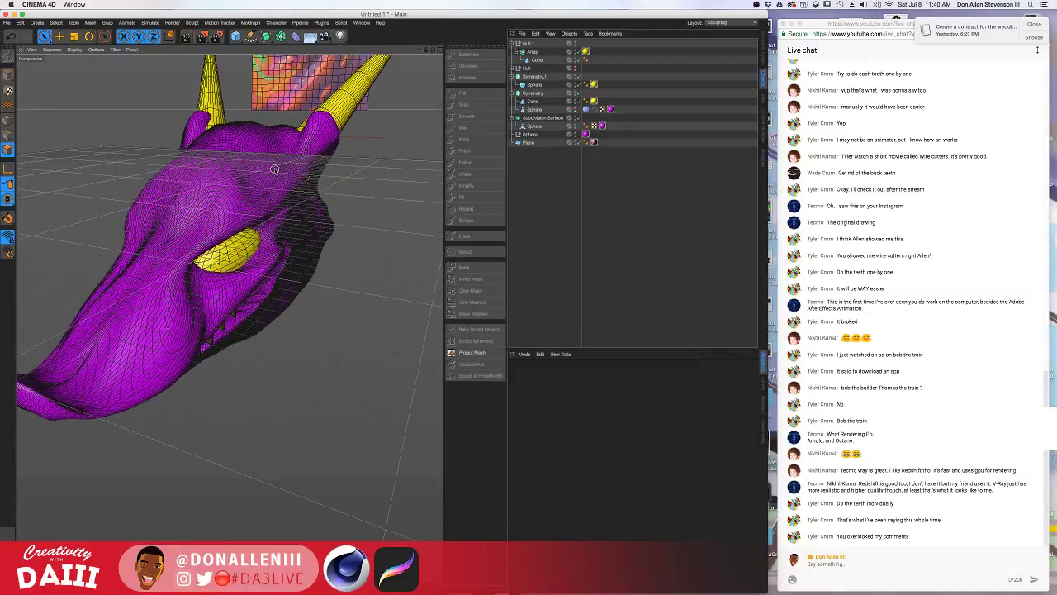
key(super+r)
Switch to the OBS window with the streaming scenes.
key(ctrl+Right)
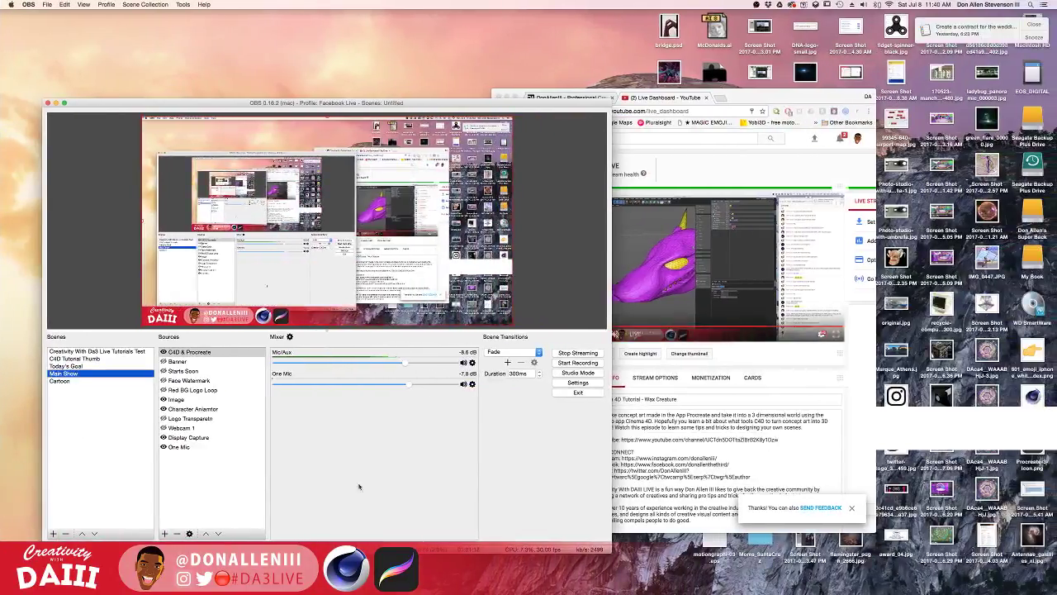
click(347, 432)
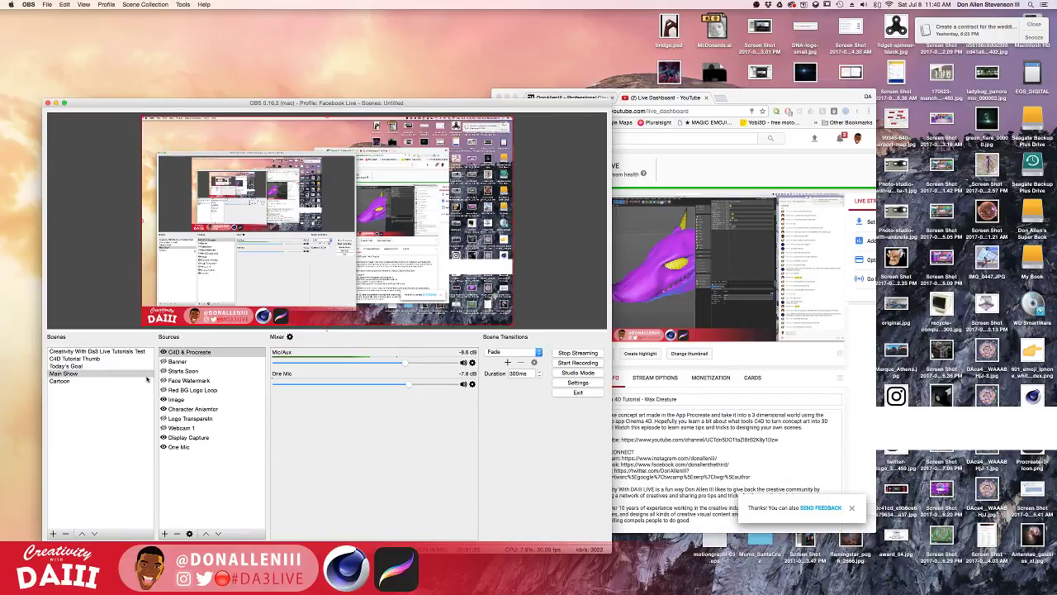